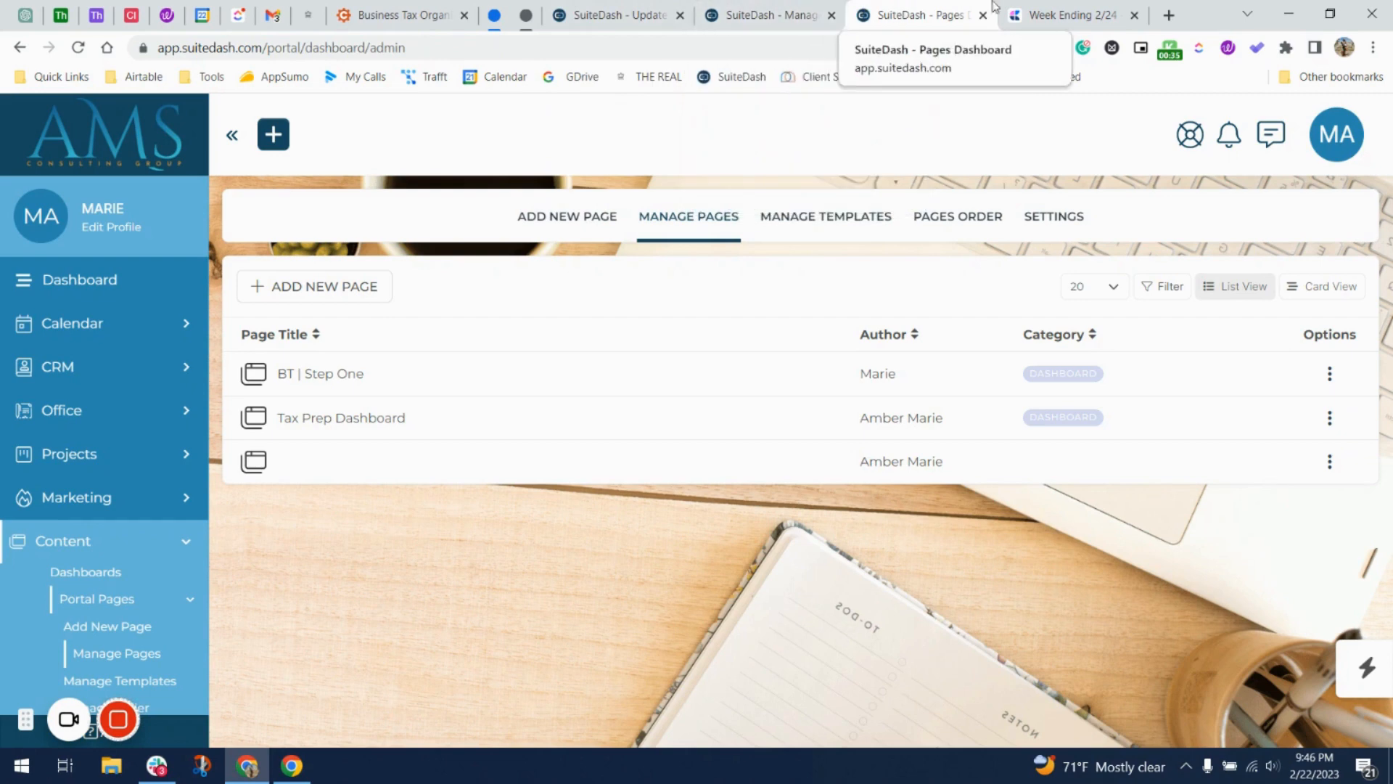
Switch to the Week Ending 2/24 SOP notes in Craft.
left_click(1086, 9)
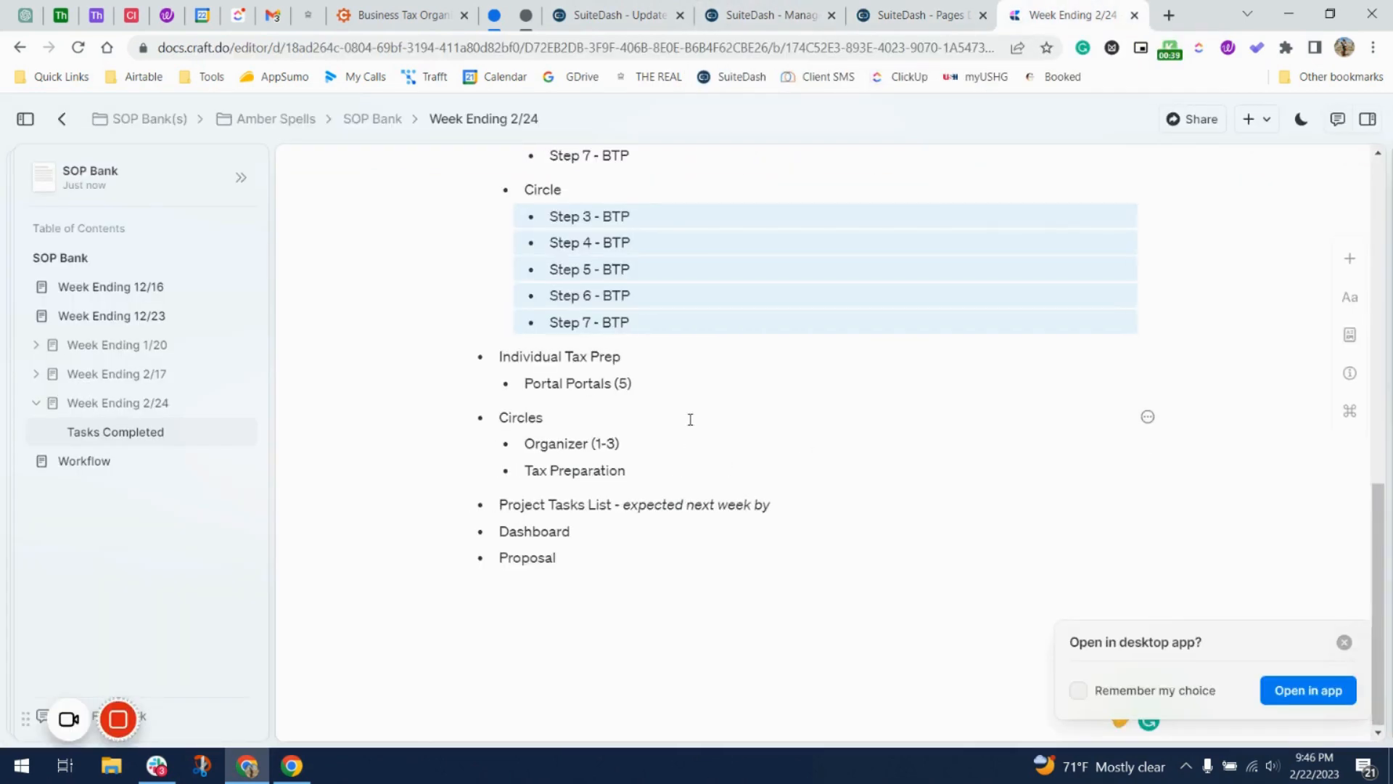
Scroll through the Week Ending 2/24 notes.
scroll(690, 418, "up", 4)
scroll(690, 418, "up", 5)
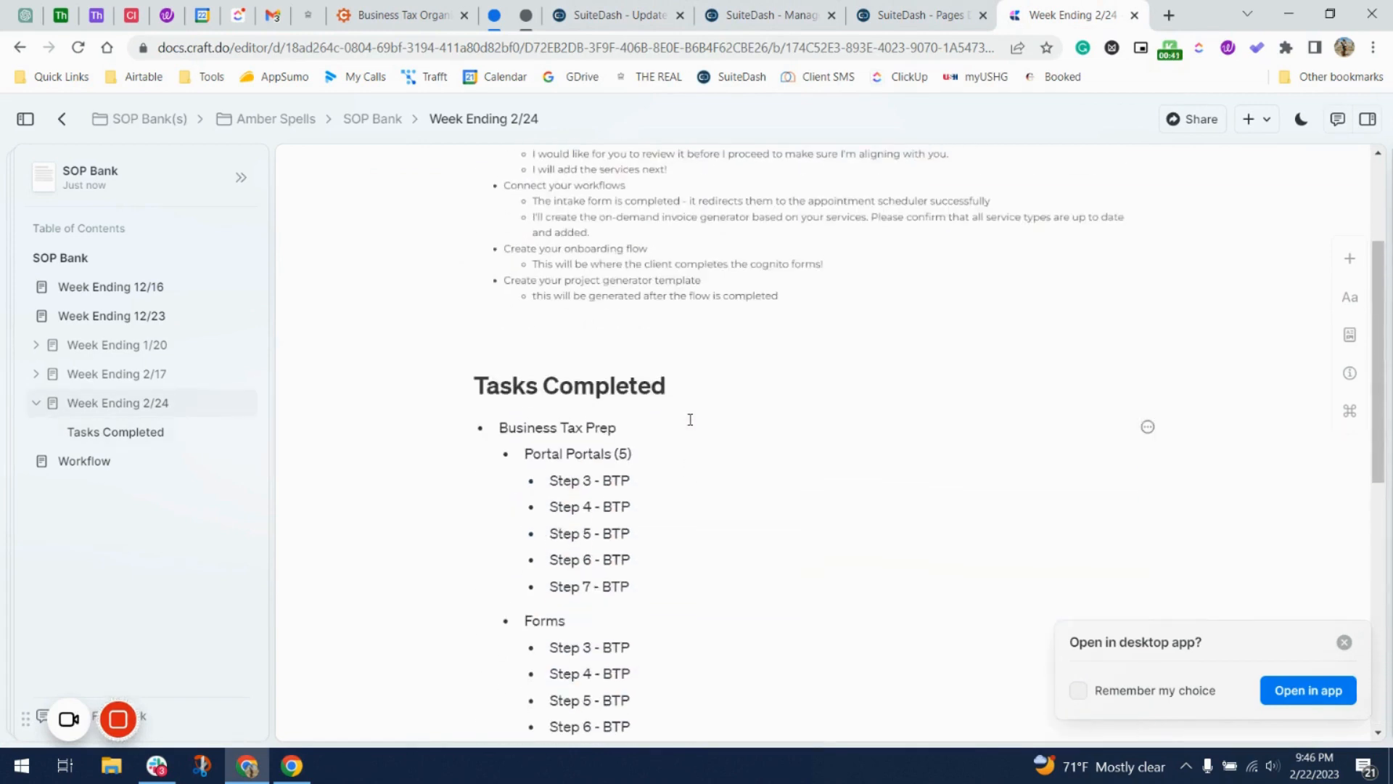
scroll(689, 420, "up", 2)
scroll(690, 420, "down", 3)
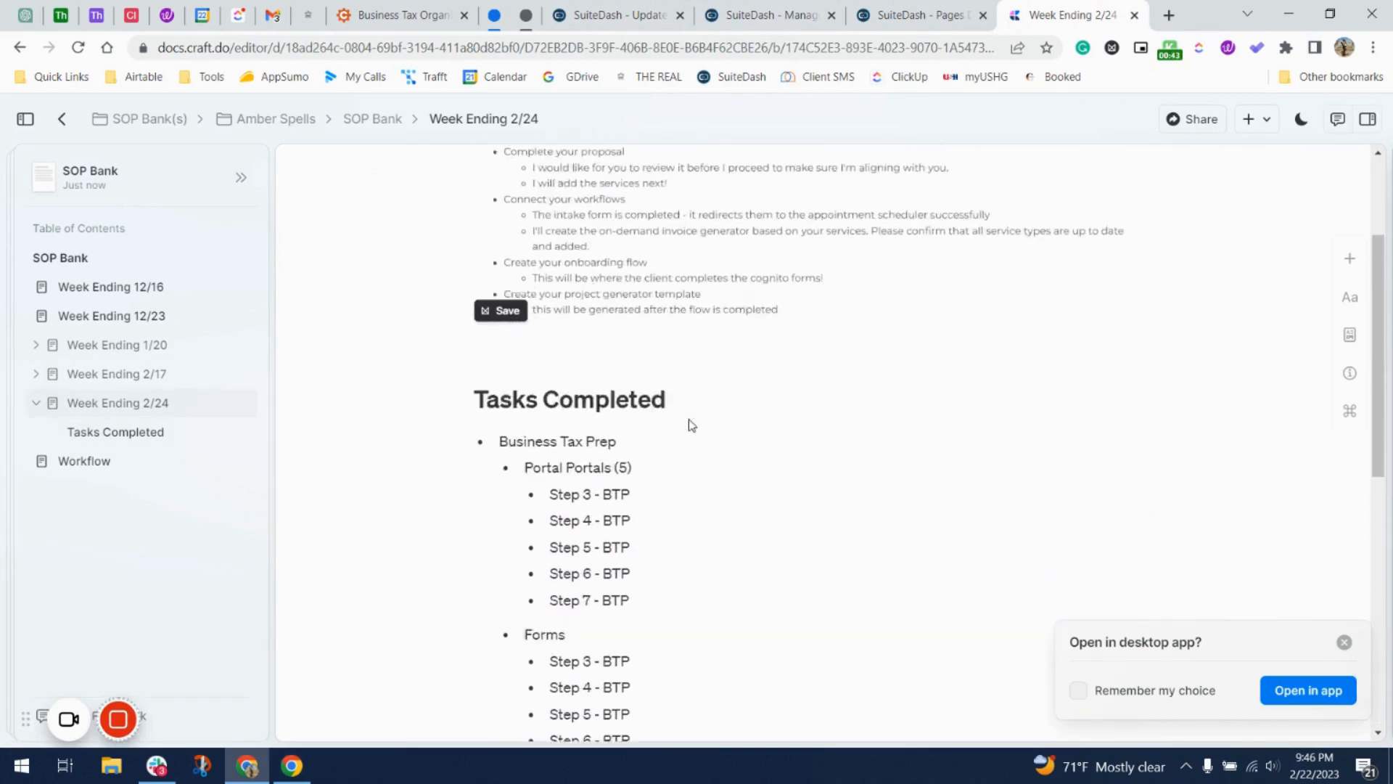
scroll(690, 420, "down", 3)
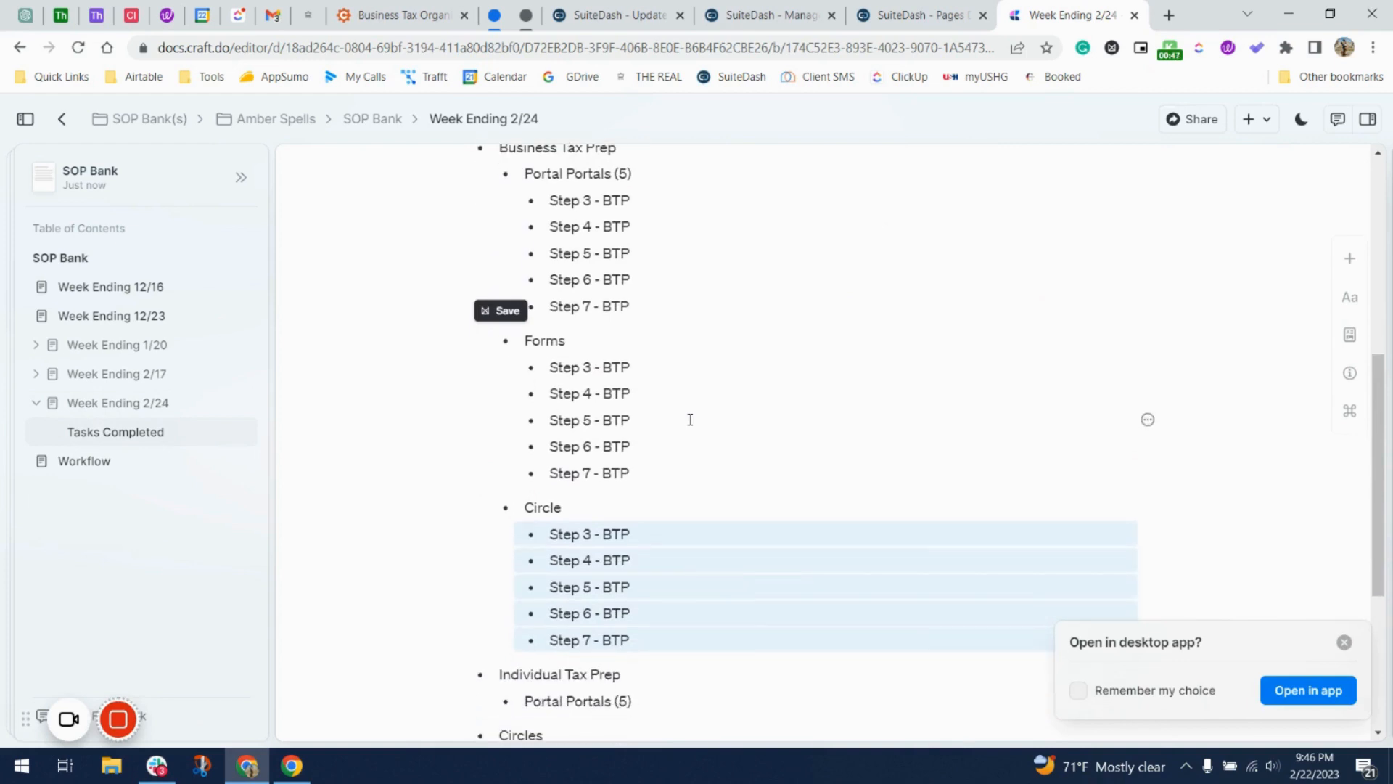
scroll(674, 477, "down", 4)
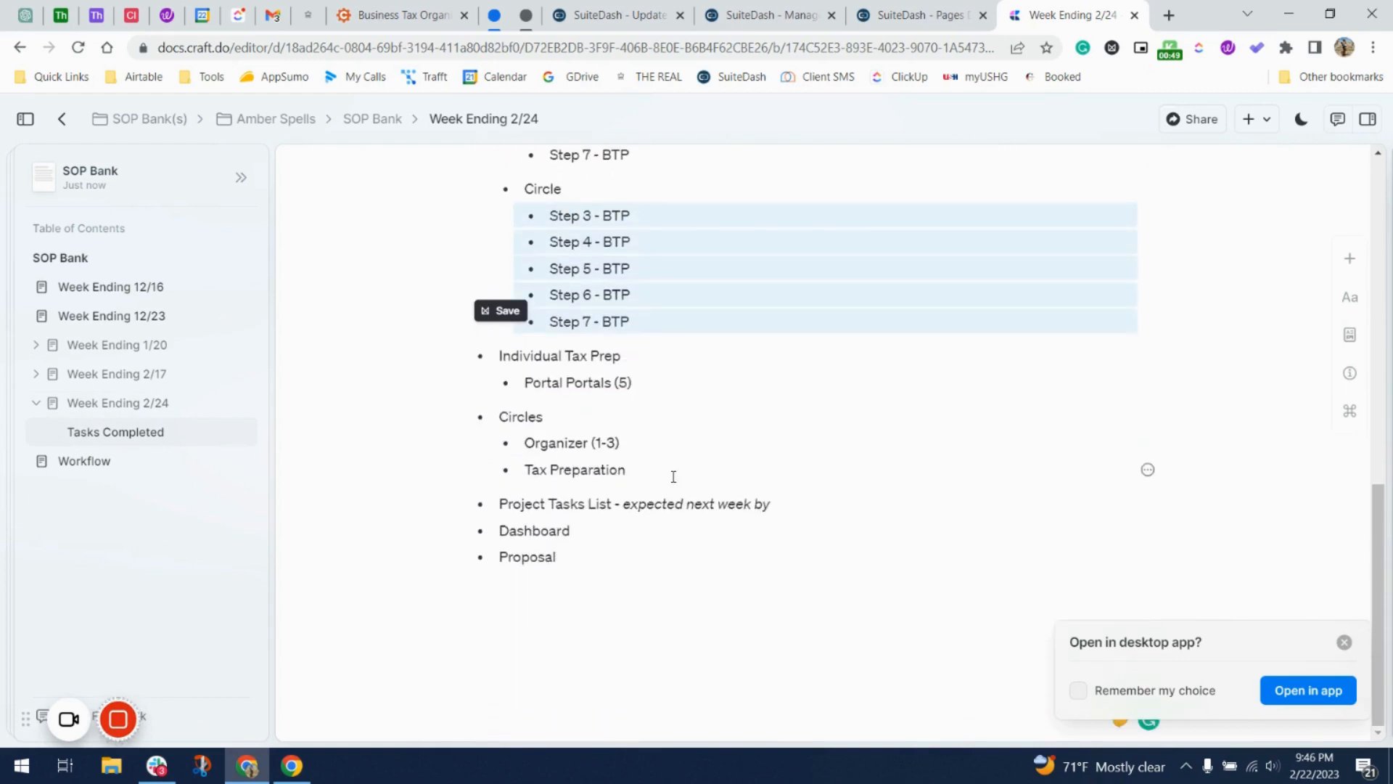
Review the Week Ending 2/17 notes, then open the Week Ending 1/20 page.
left_click(98, 376)
scroll(535, 404, "down", 10)
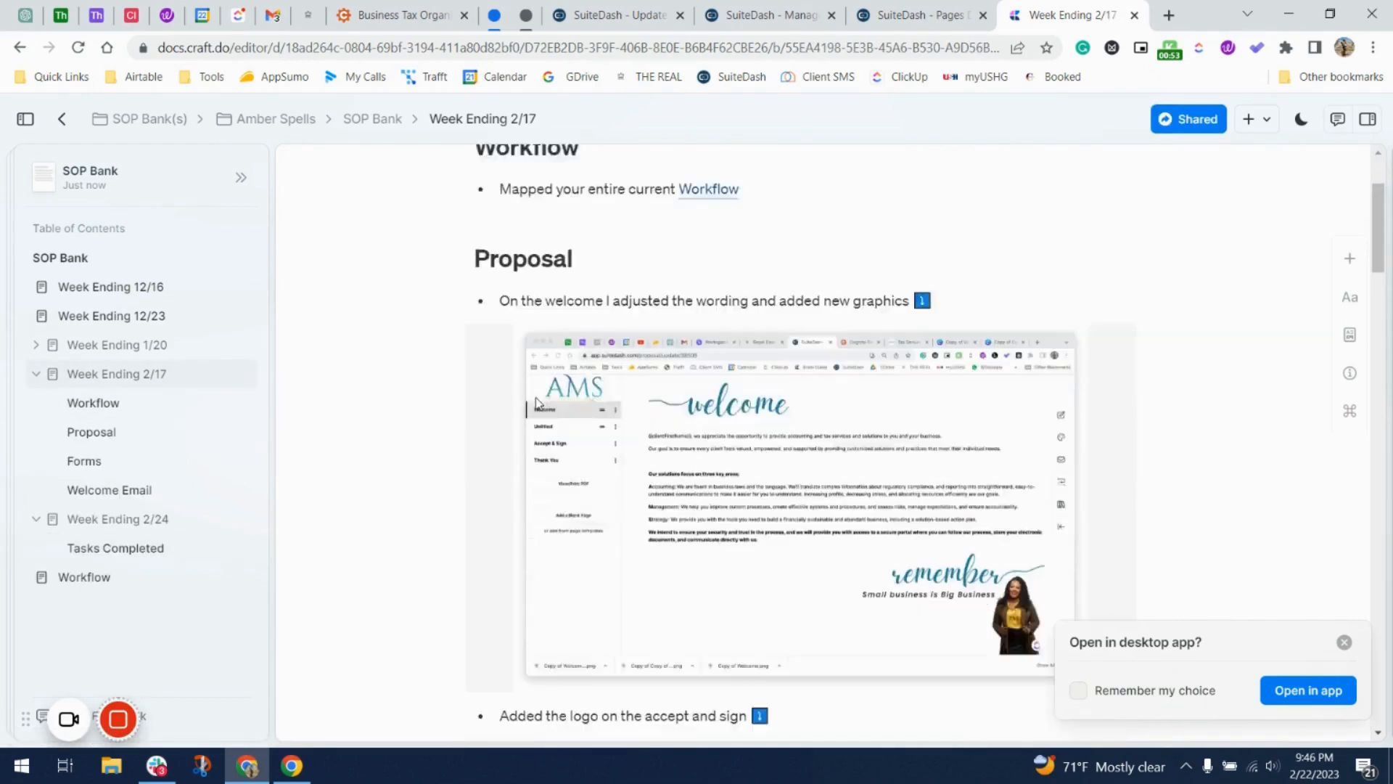
scroll(535, 404, "down", 10)
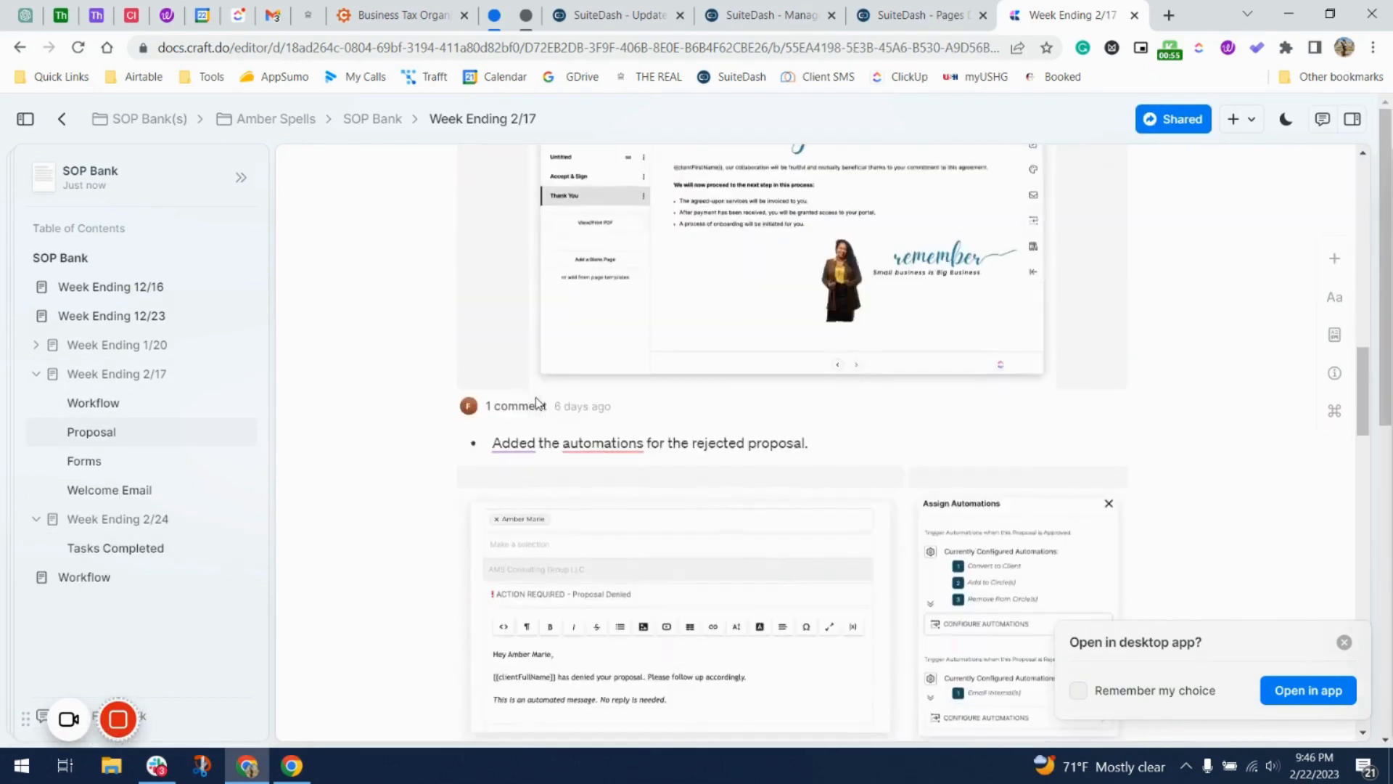
scroll(537, 403, "down", 5)
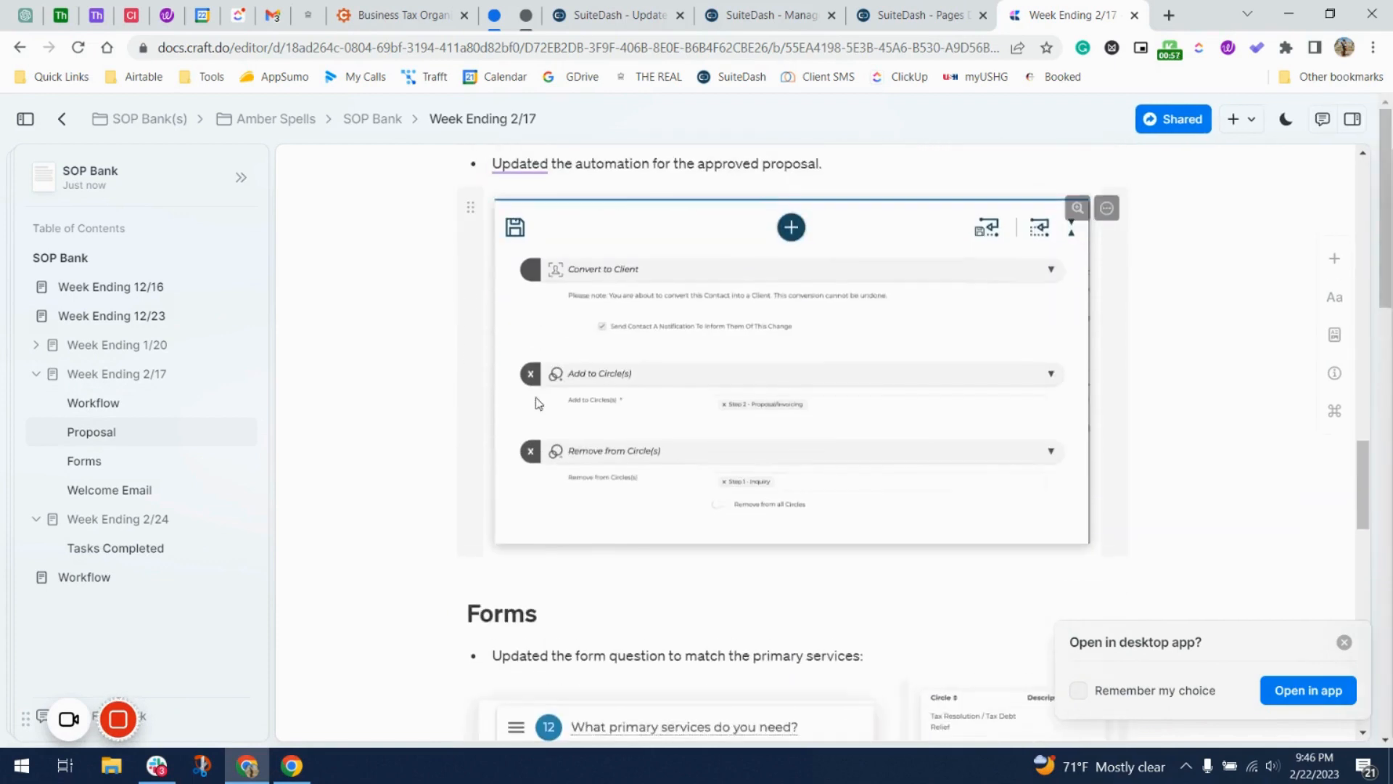
scroll(537, 403, "down", 7)
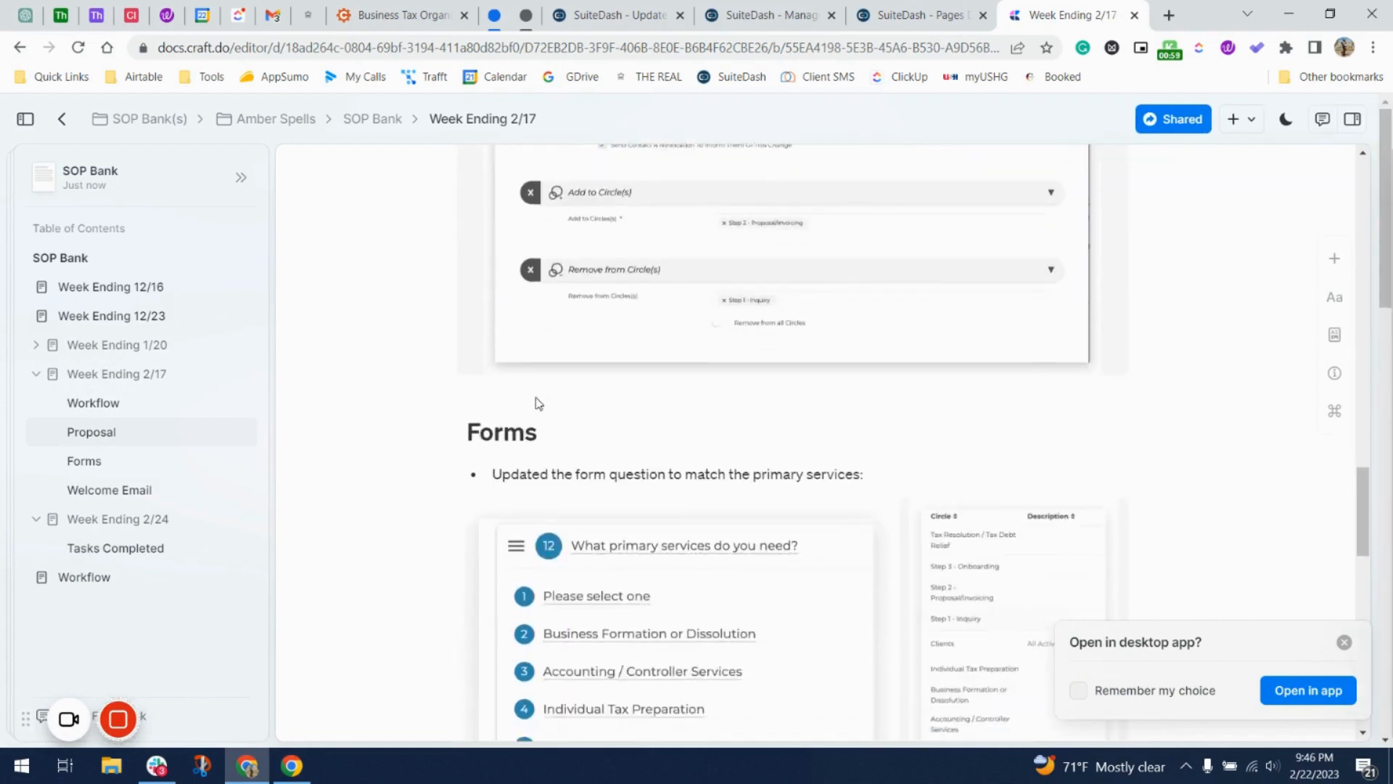
scroll(536, 403, "down", 12)
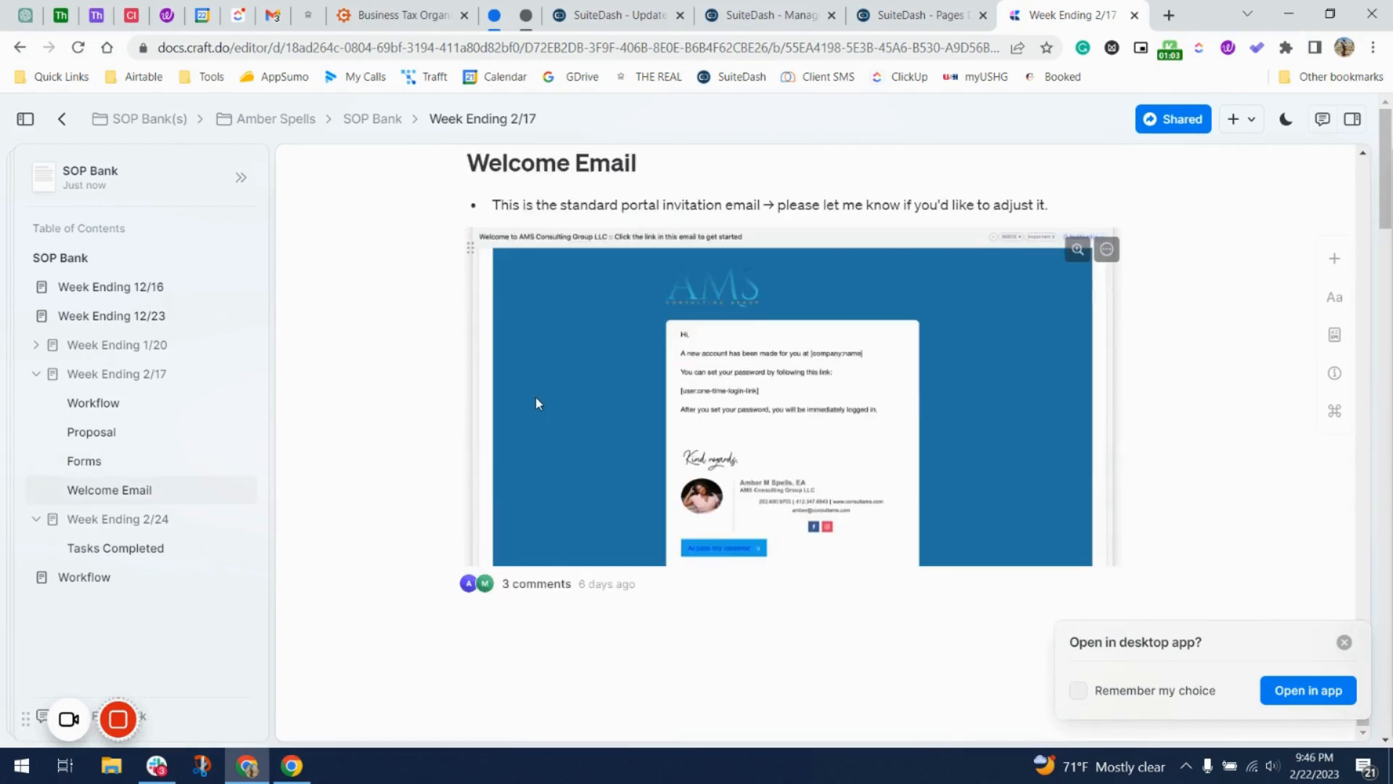
scroll(537, 403, "up", 20)
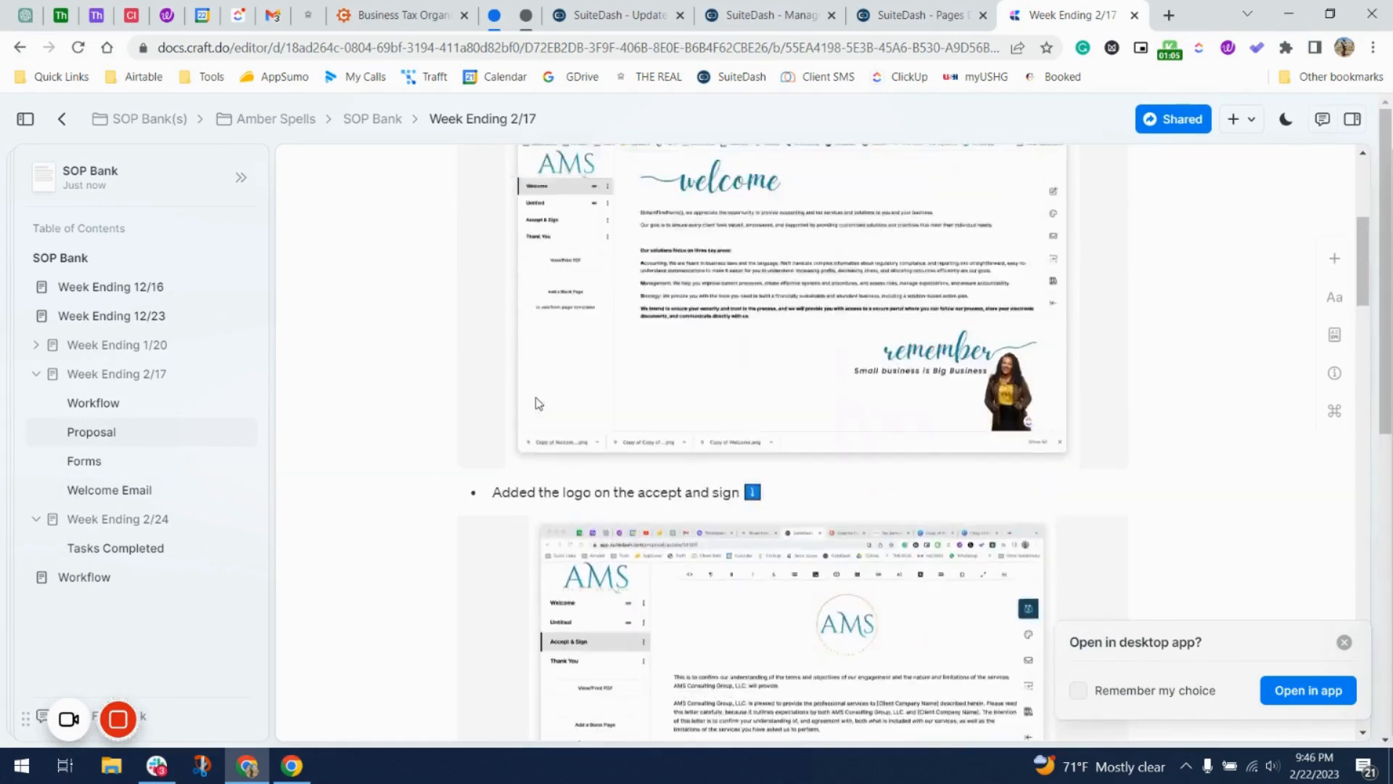
scroll(537, 404, "up", 5)
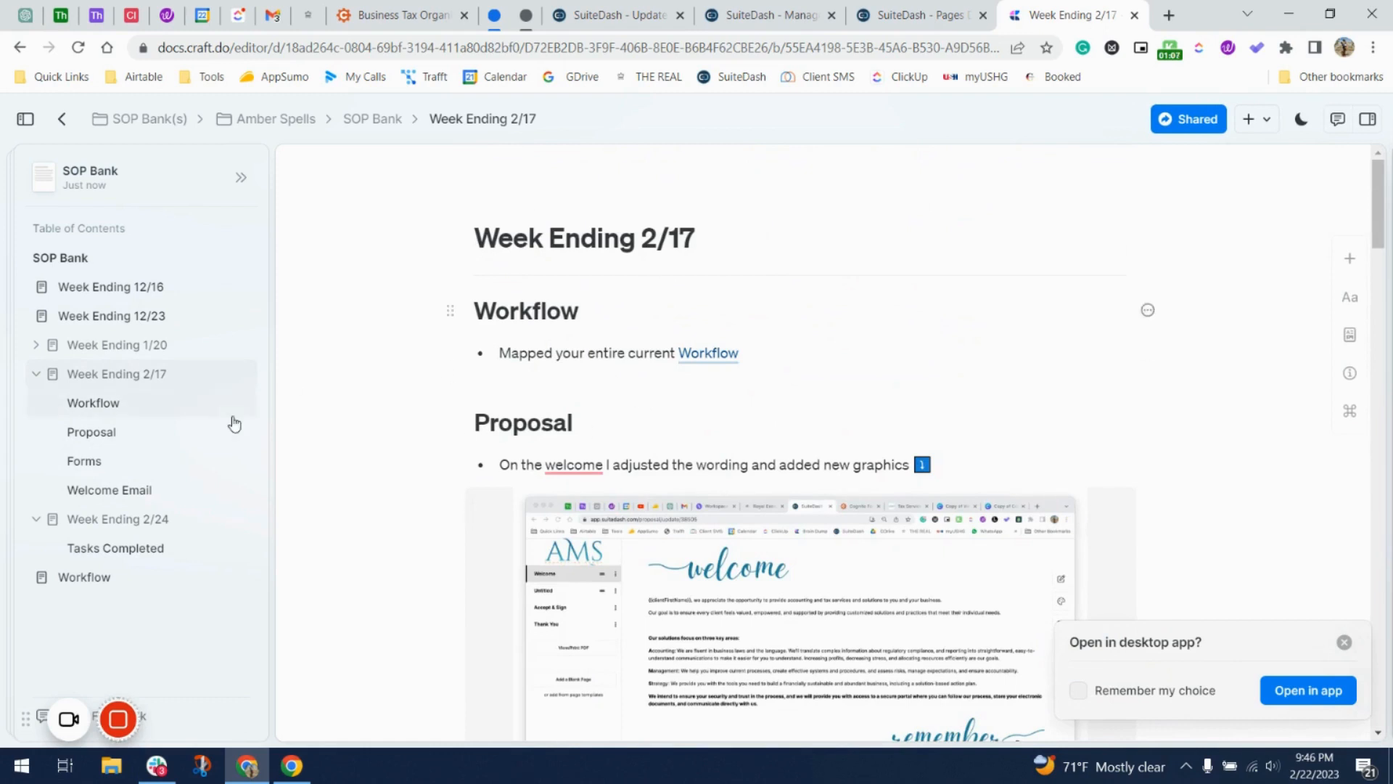
left_click(164, 344)
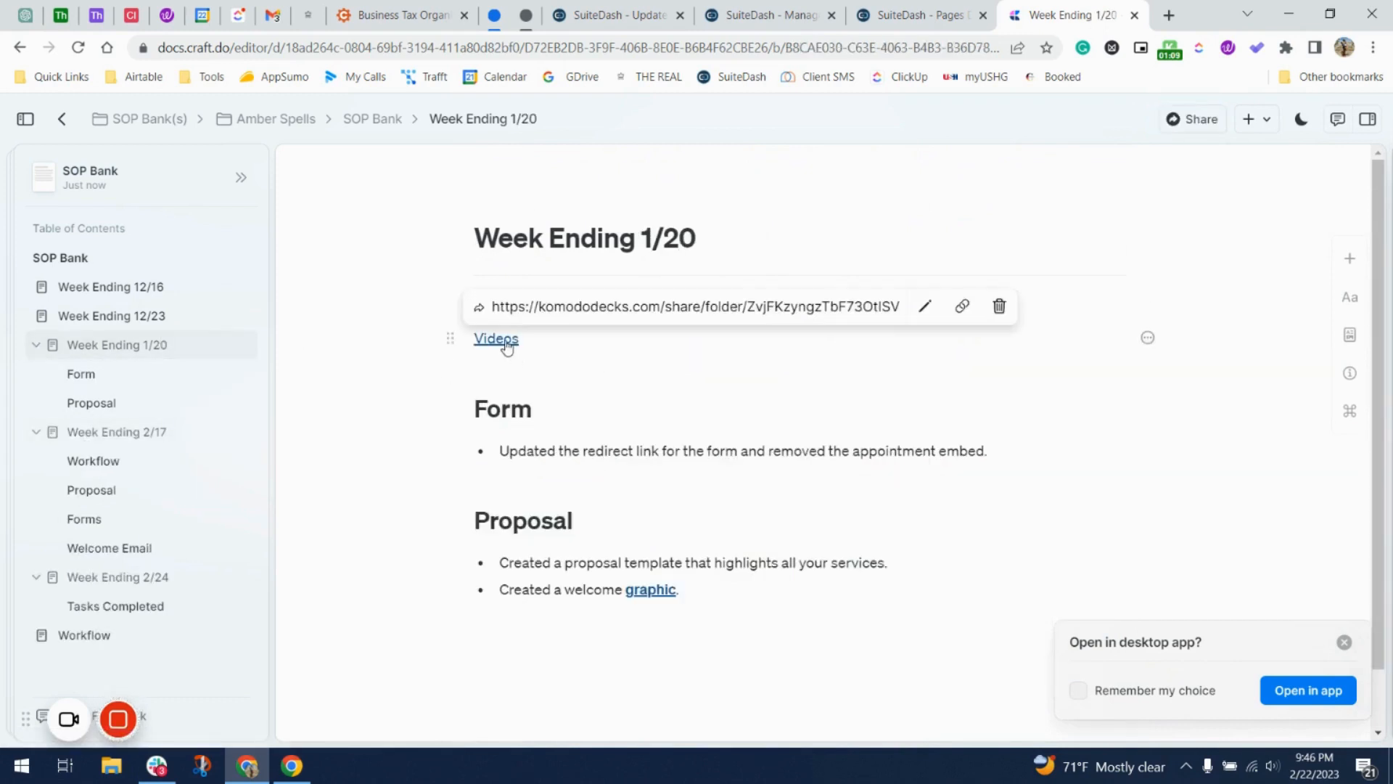
scroll(586, 447, "down", 1)
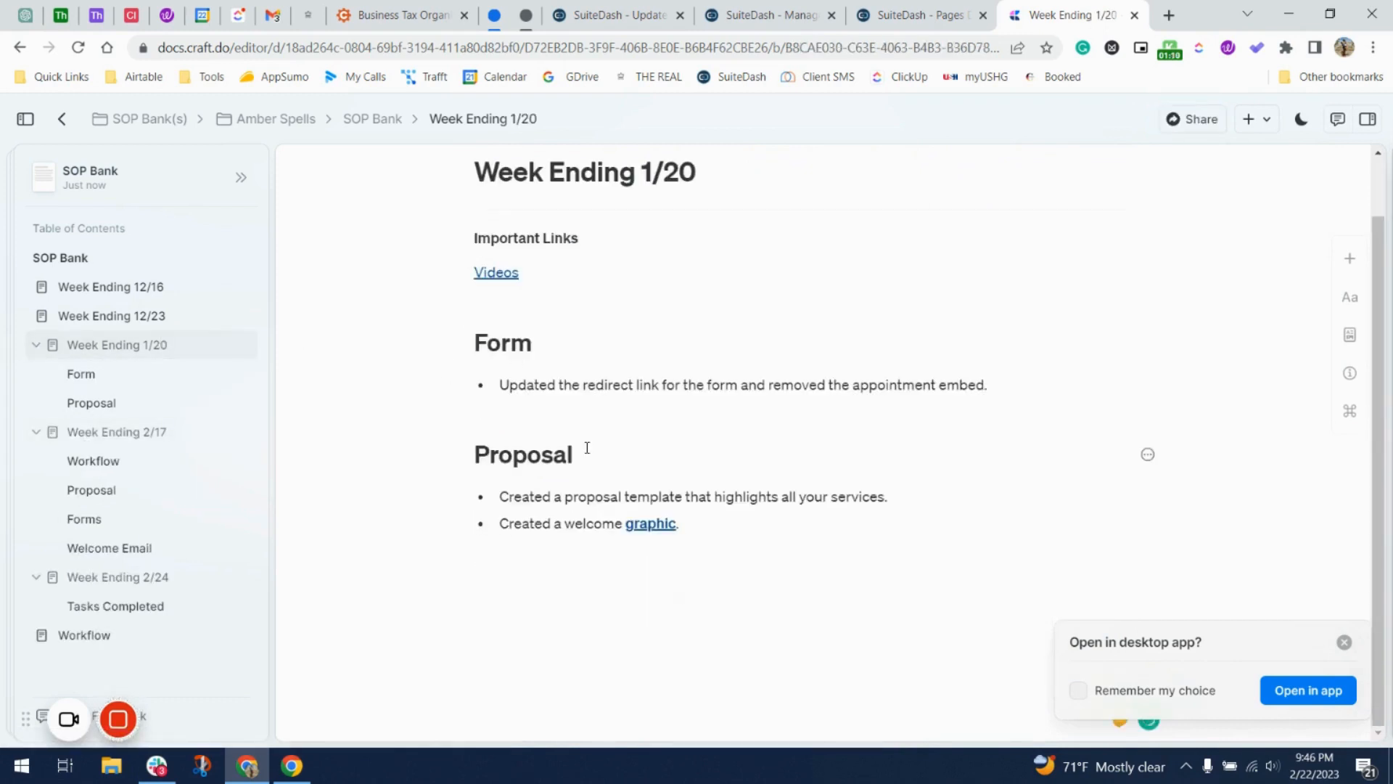
Jump to Tasks Completed in the Week Ending 2/24 notes.
left_click(107, 618)
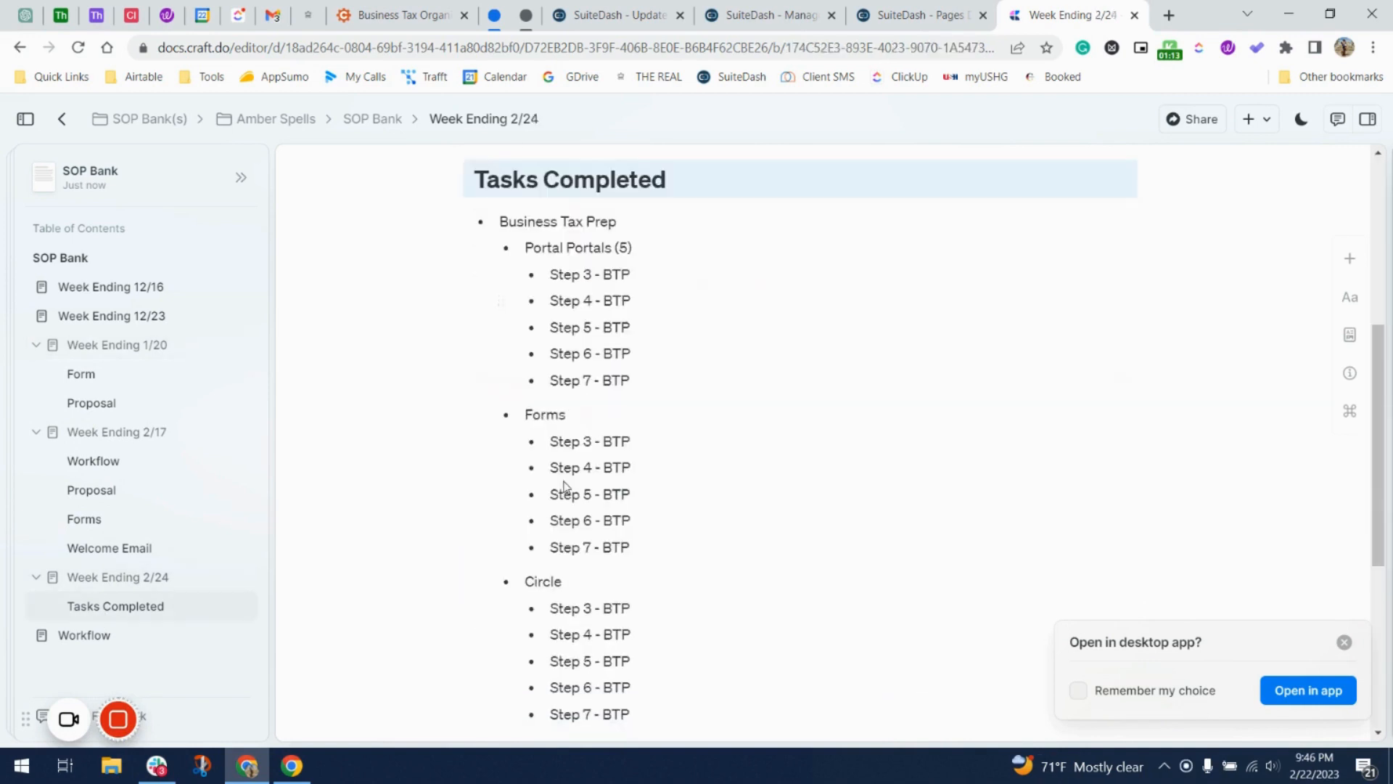
scroll(565, 486, "down", 1)
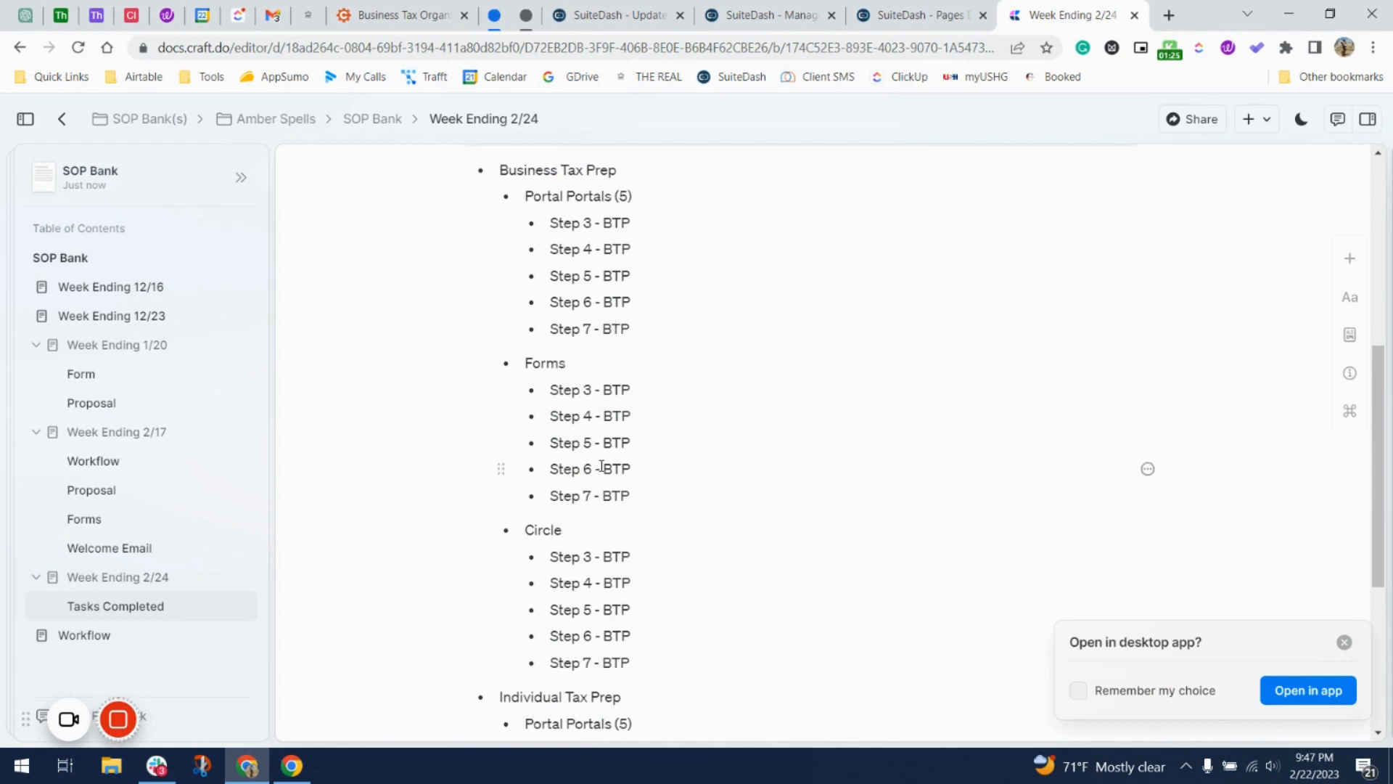
scroll(605, 392, "down", 2)
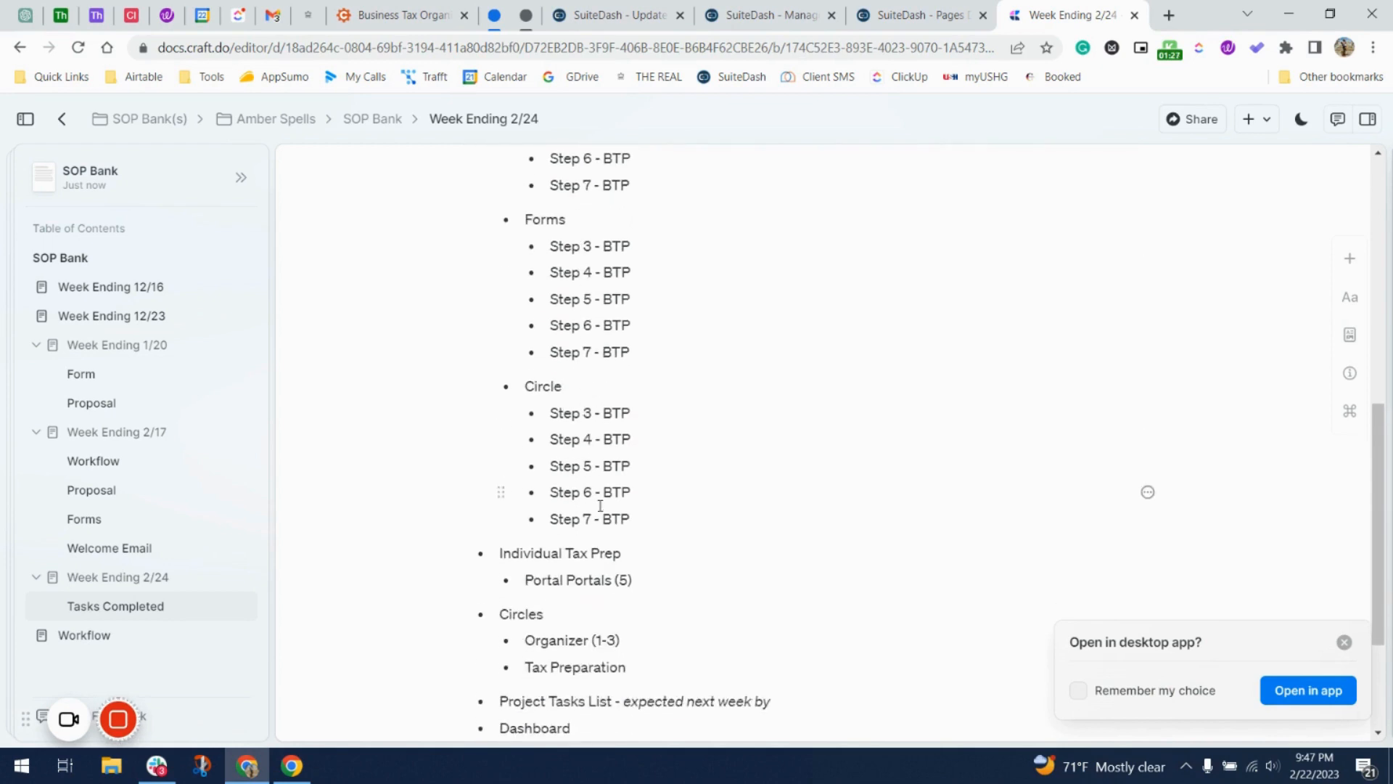
scroll(628, 354, "up", 2)
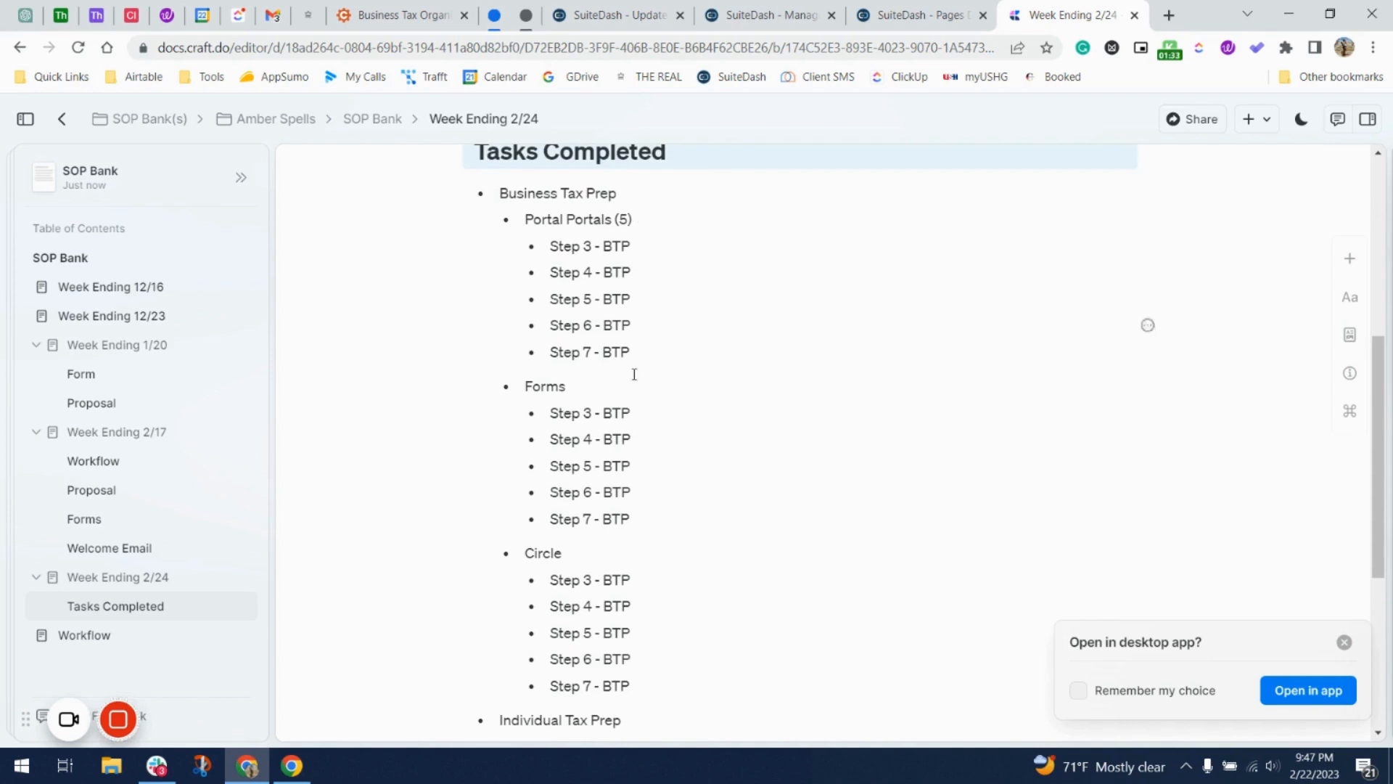
scroll(634, 373, "down", 3)
scroll(622, 501, "down", 1)
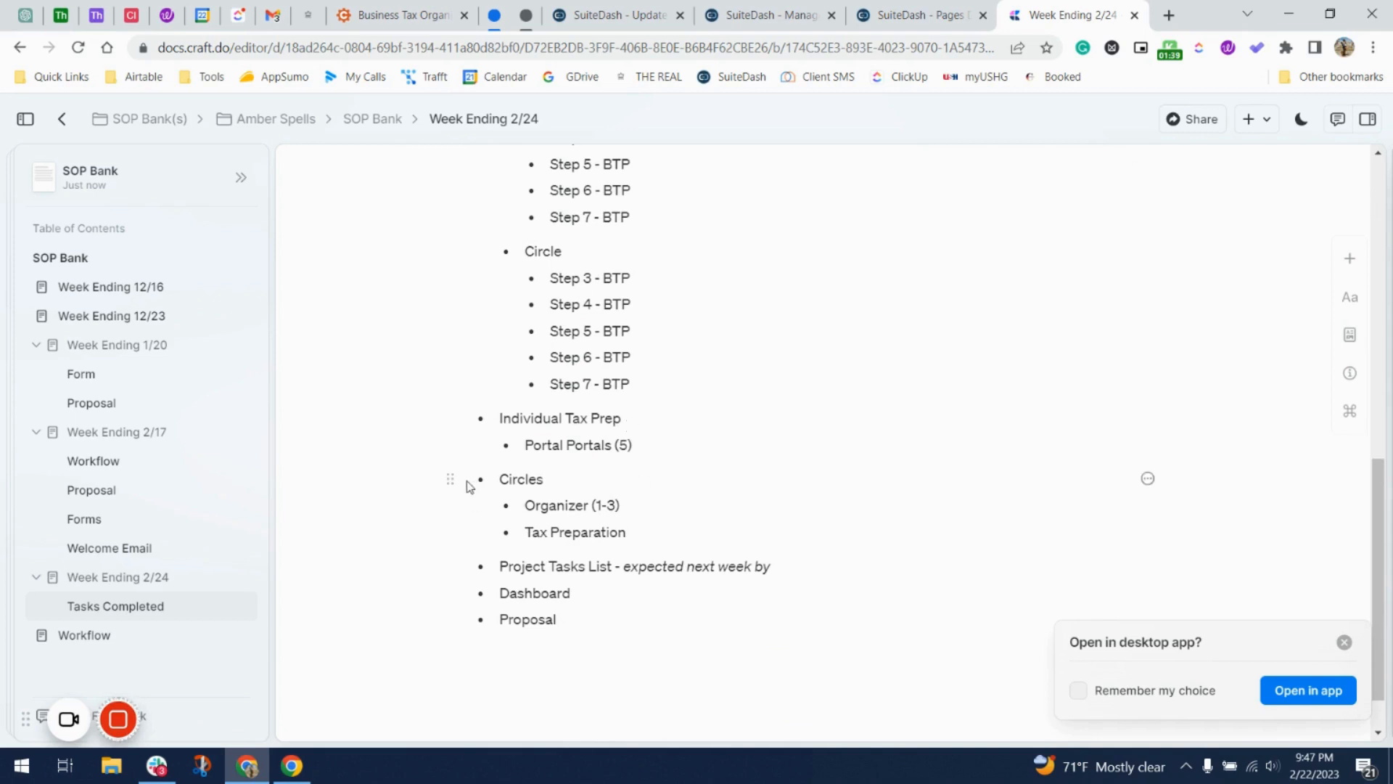
Delete the Circles item with its Organizer (1-3) and Tax Preparation bullets, then return to SuiteDash.
left_click_drag(469, 482, 658, 535)
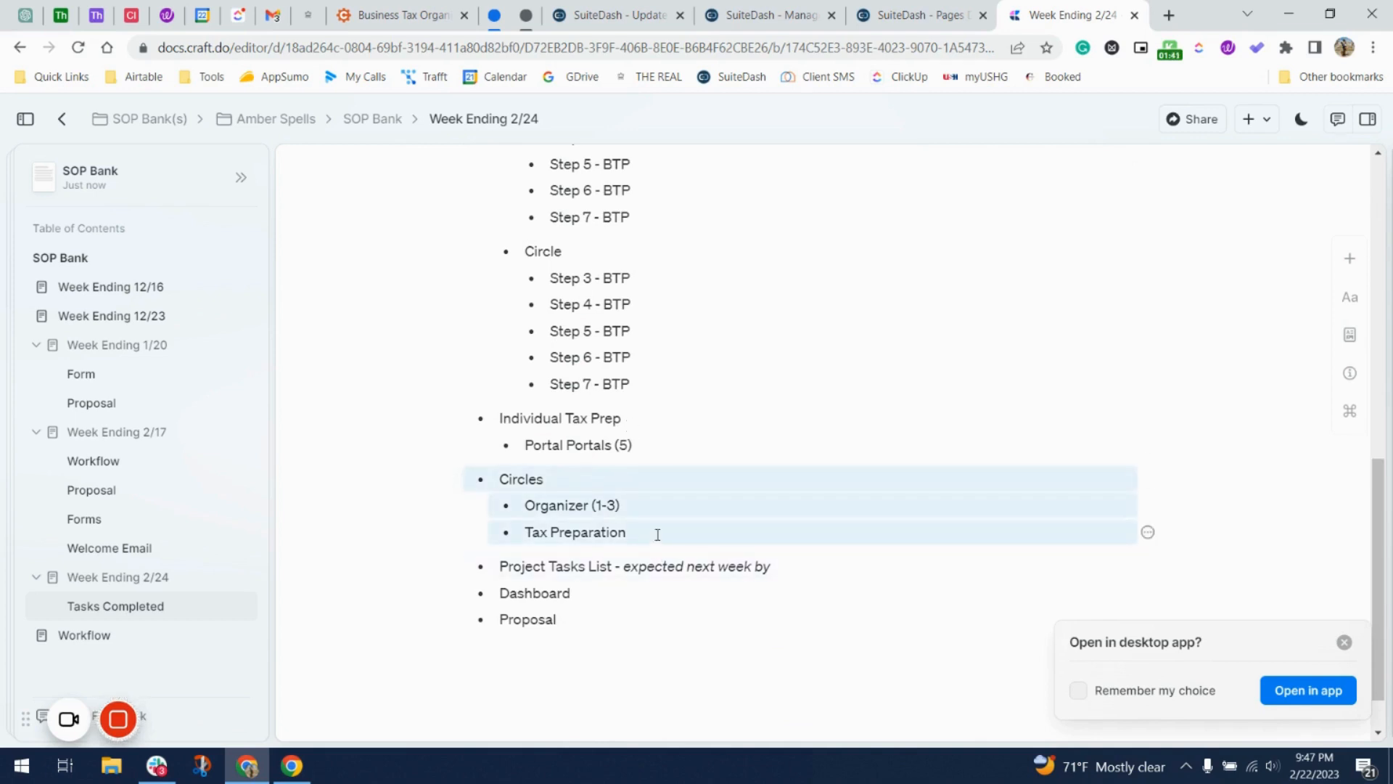
key("BackSpace")
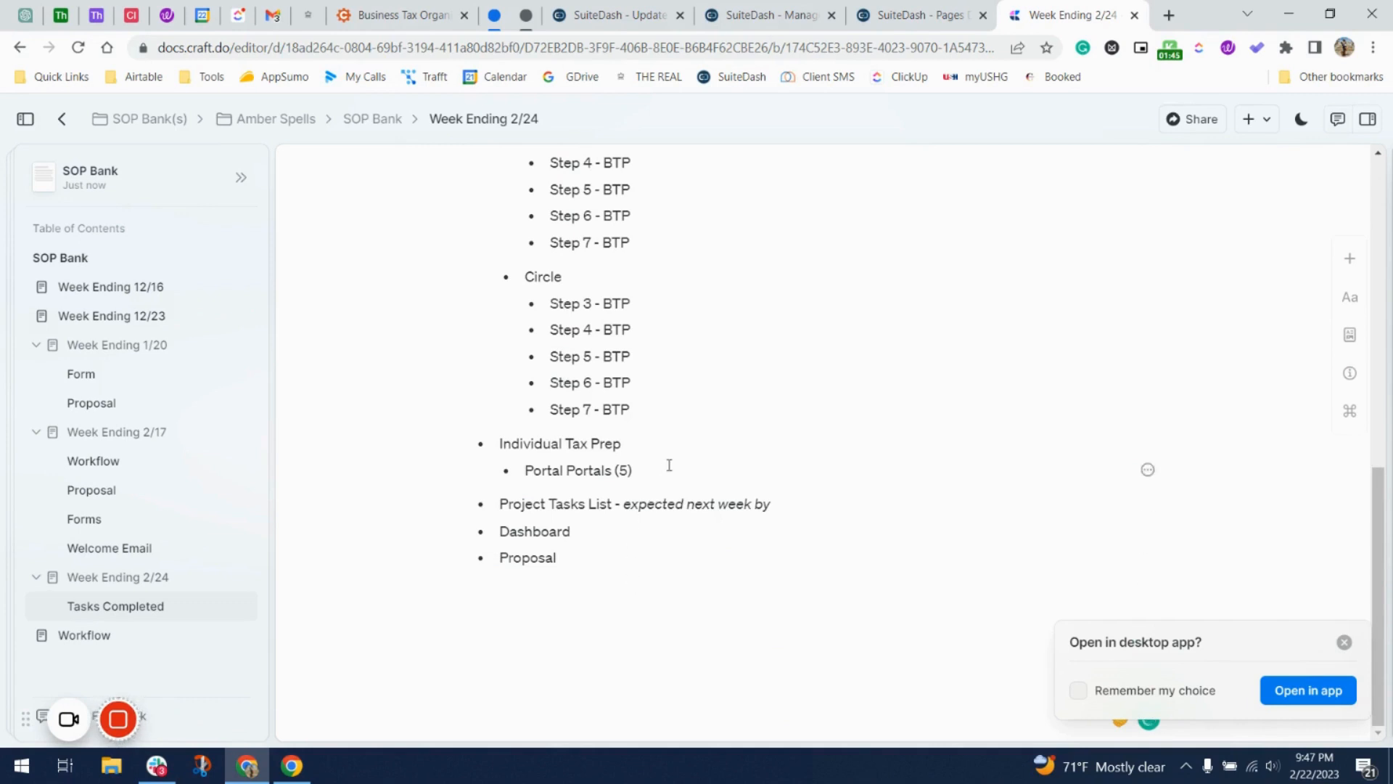
scroll(669, 465, "up", 4)
scroll(669, 465, "up", 1)
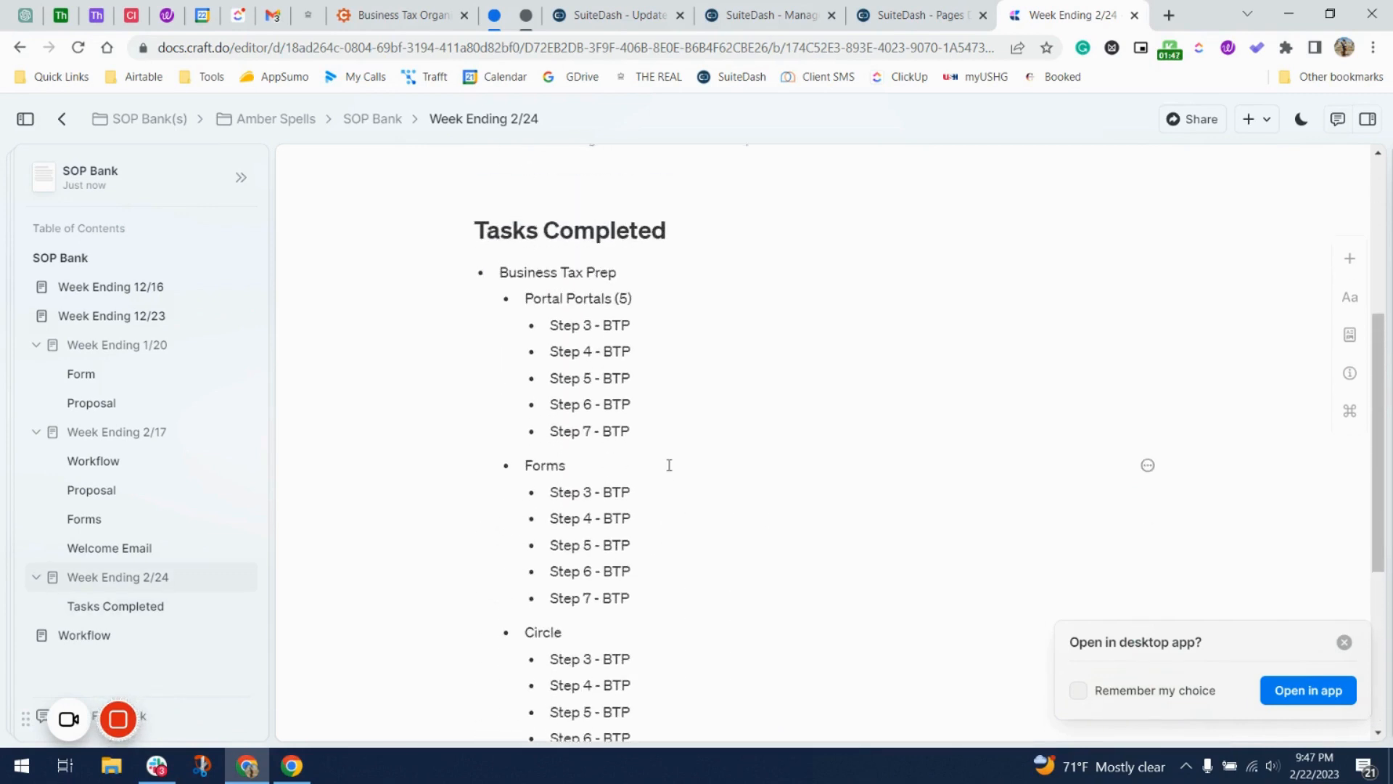
scroll(669, 465, "up", 2)
left_click(885, 16)
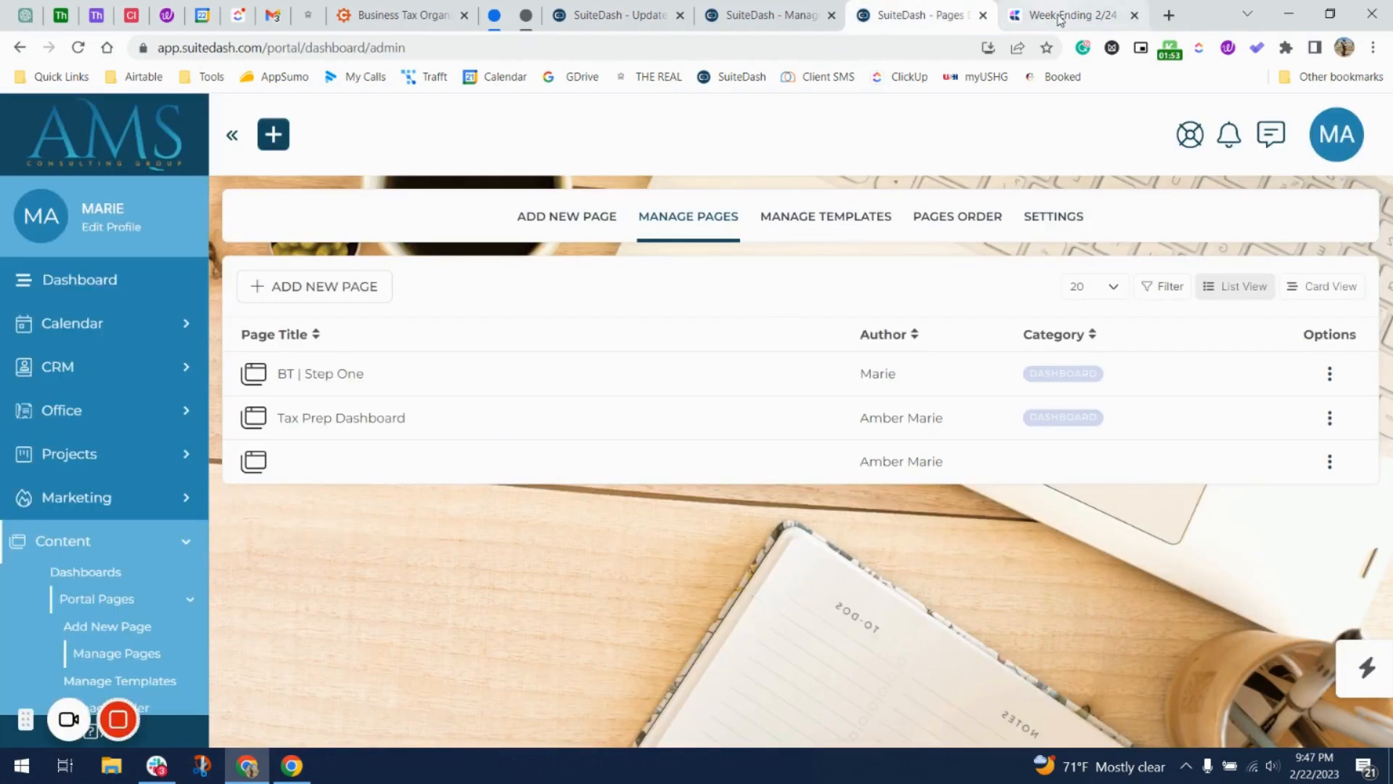
Open the Edit screen for the BT | Step One portal page from its options menu.
left_click(1007, 21)
left_click(914, 17)
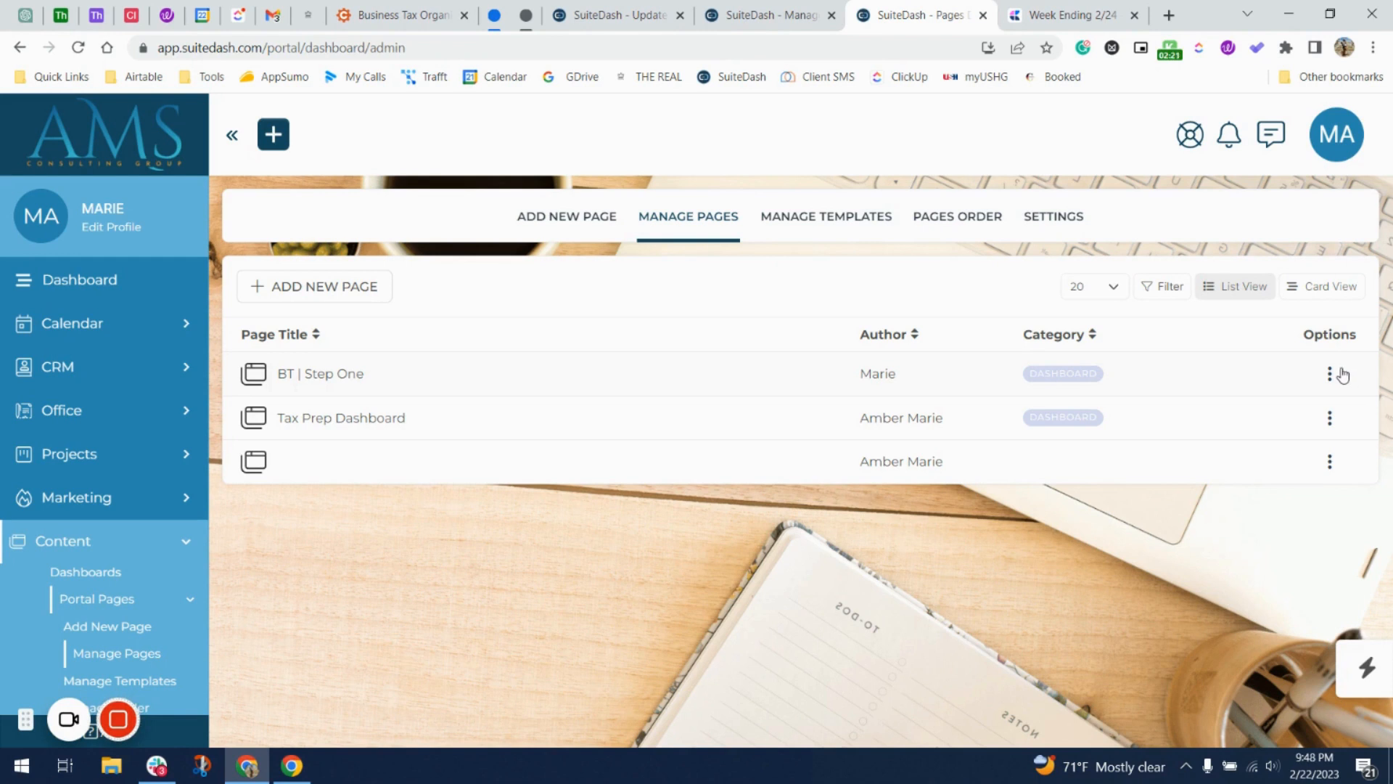
left_click(1331, 374)
left_click(1278, 423)
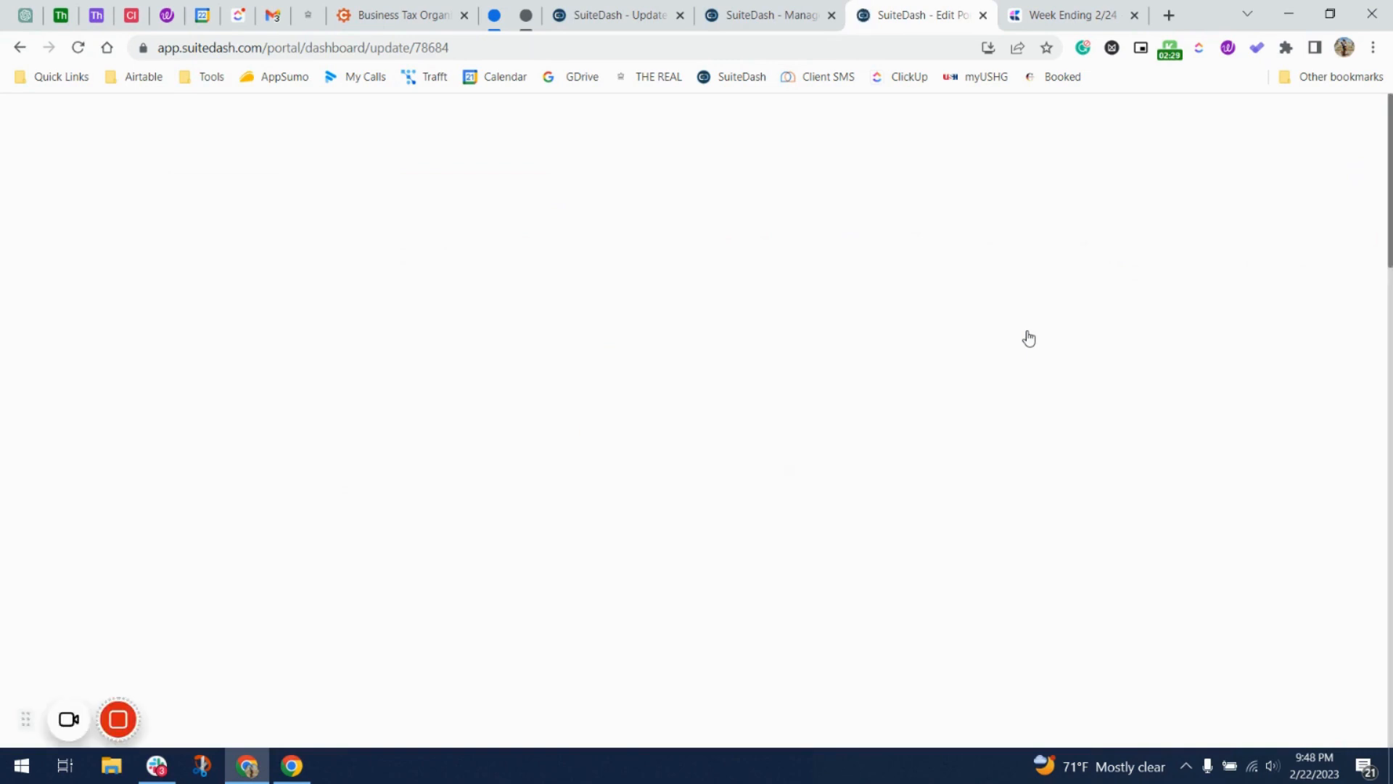
scroll(804, 519, "down", 8)
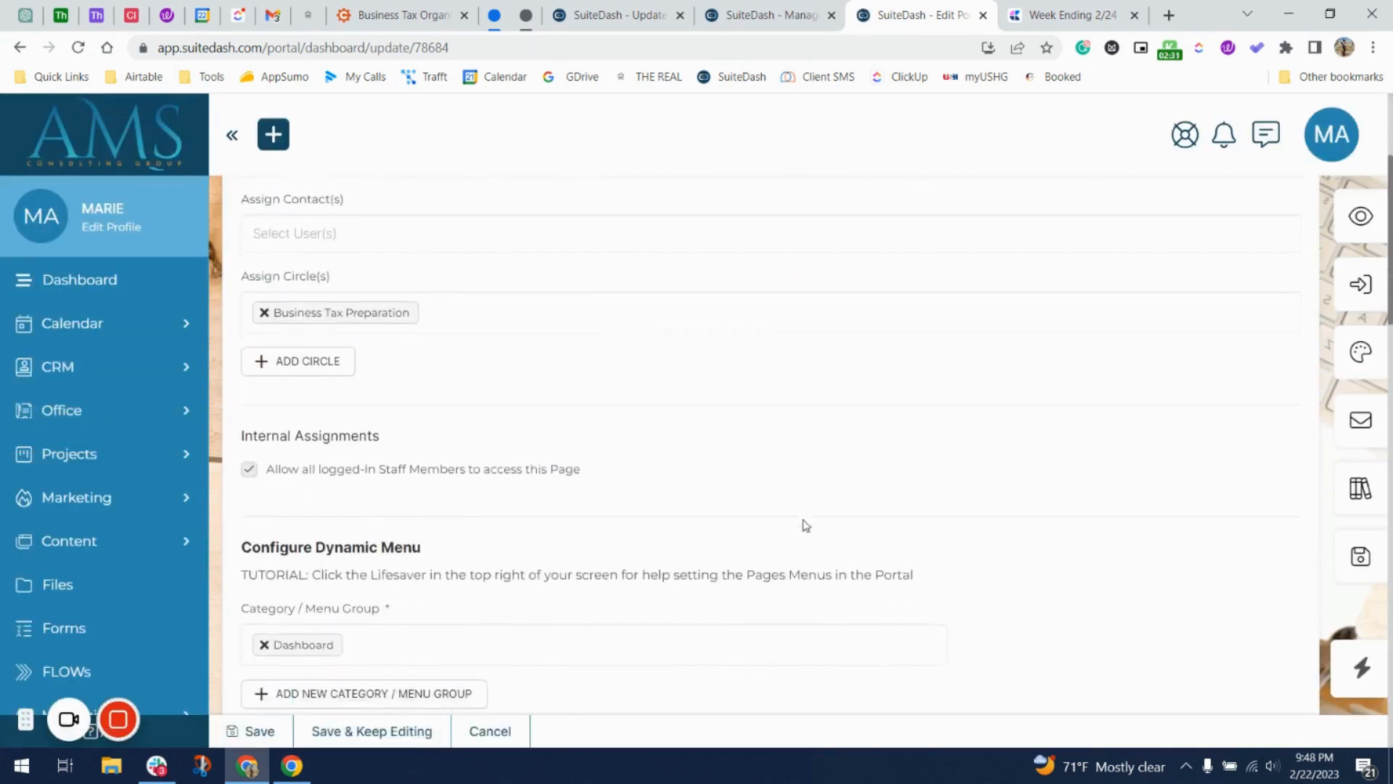
scroll(804, 520, "down", 1)
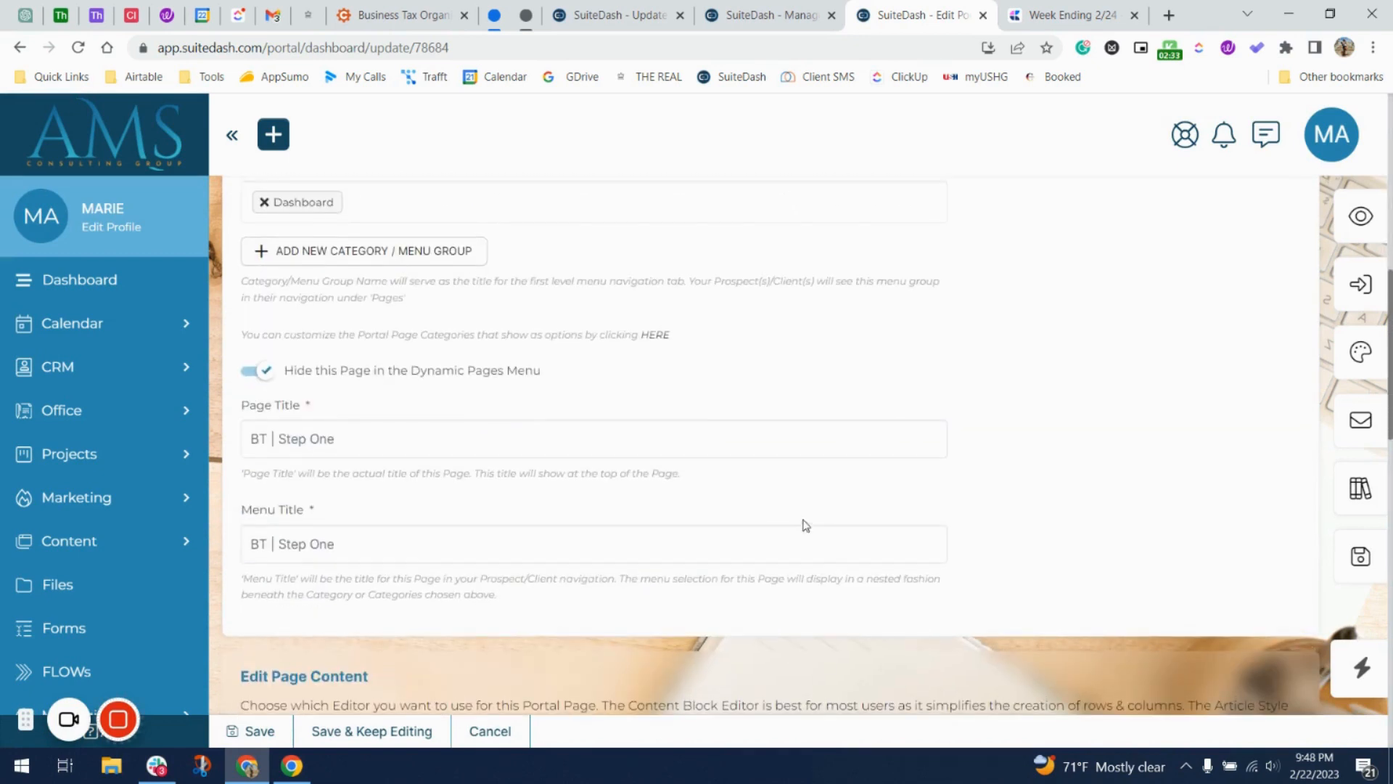
left_click(267, 433)
type("P")
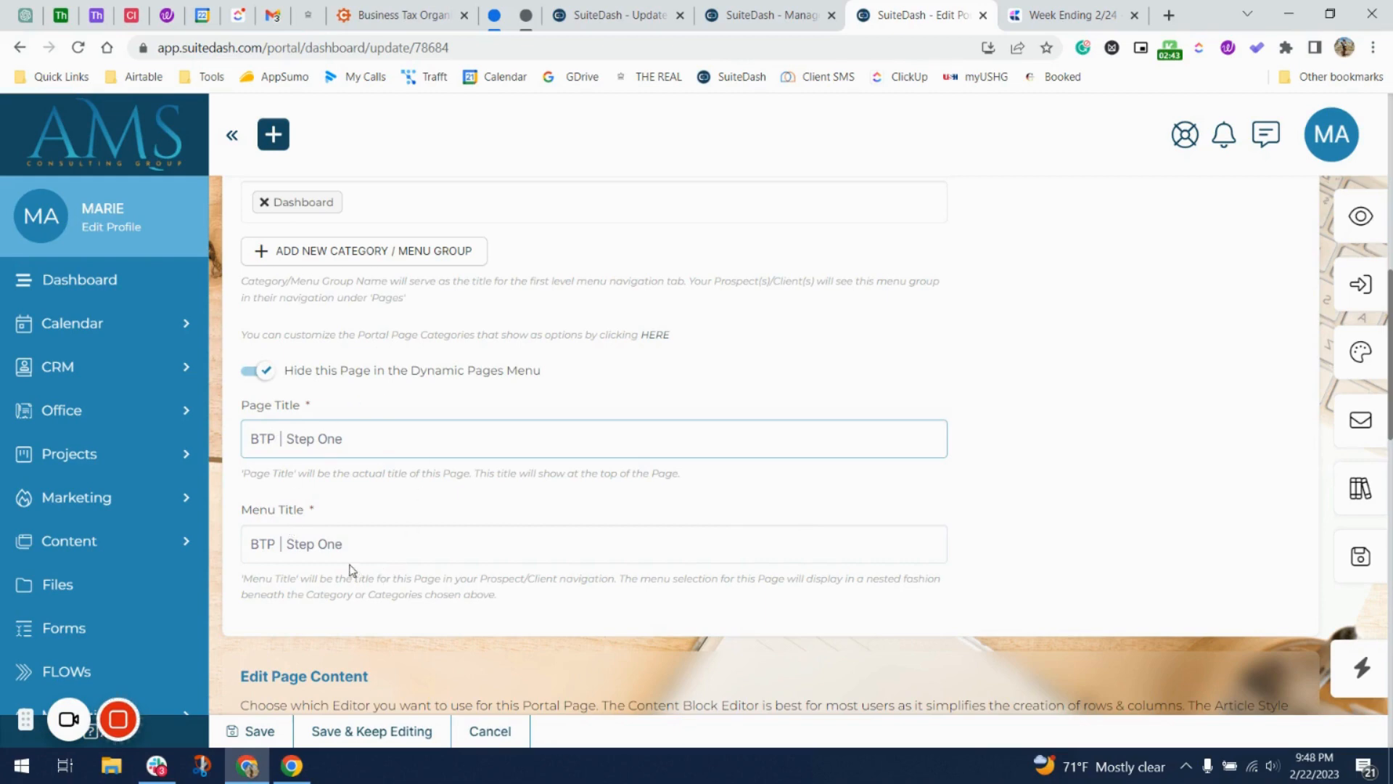
scroll(379, 469, "down", 7)
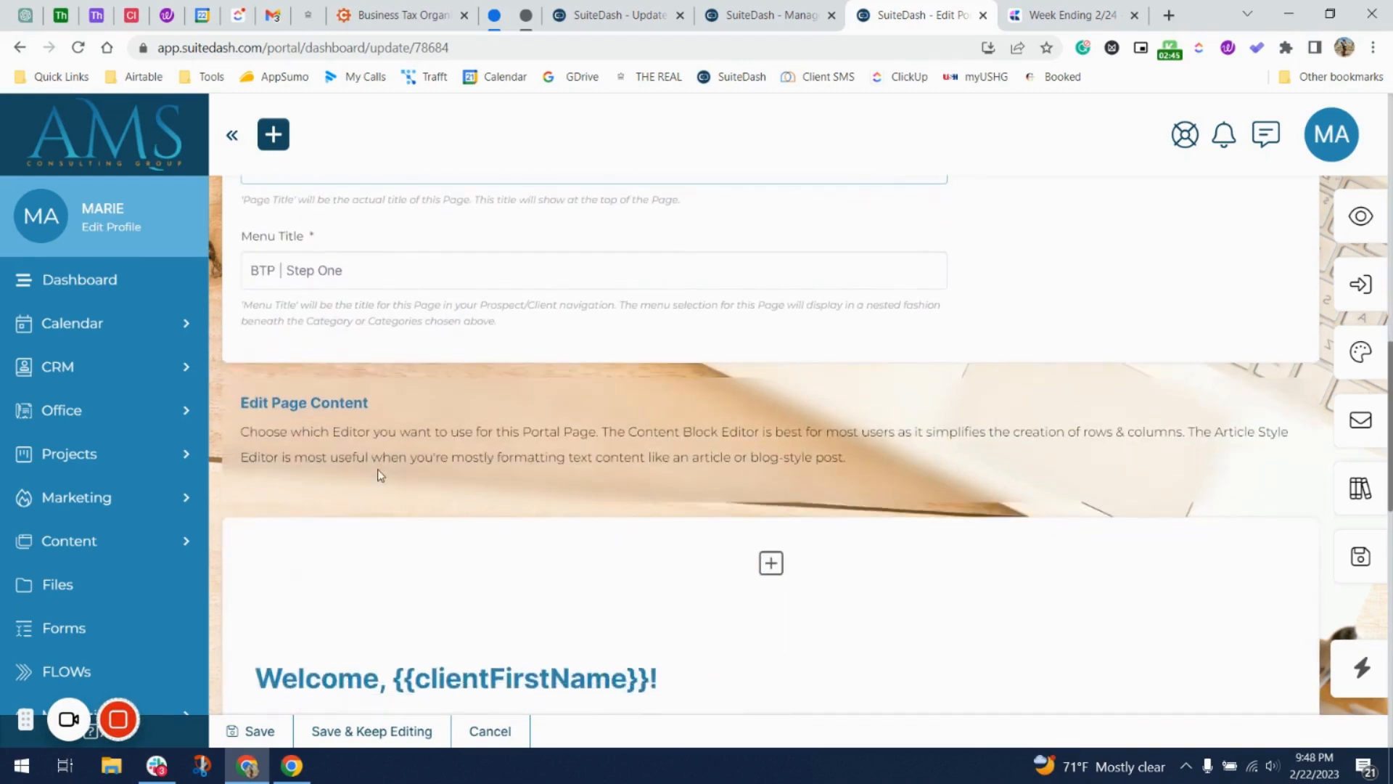
scroll(378, 469, "down", 1)
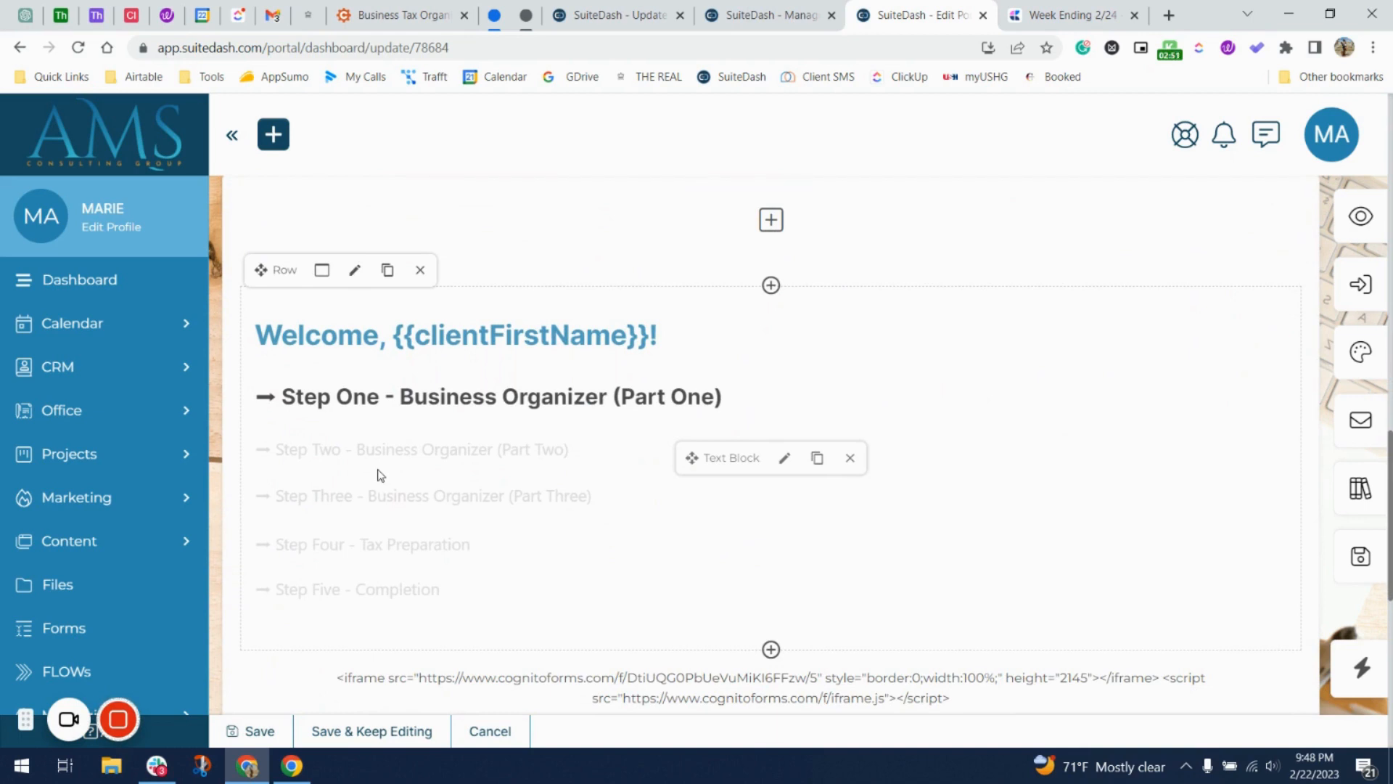
scroll(379, 474, "down", 4)
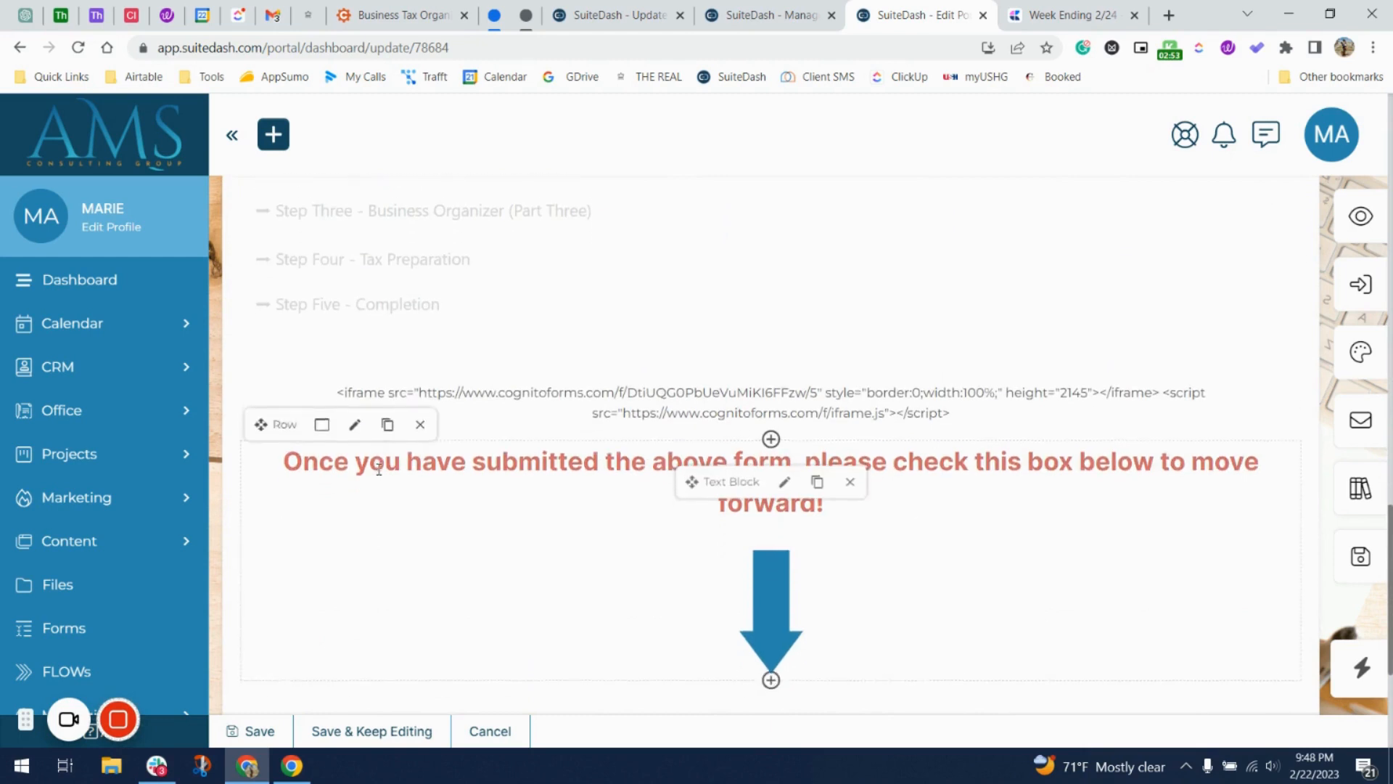
scroll(379, 475, "up", 3)
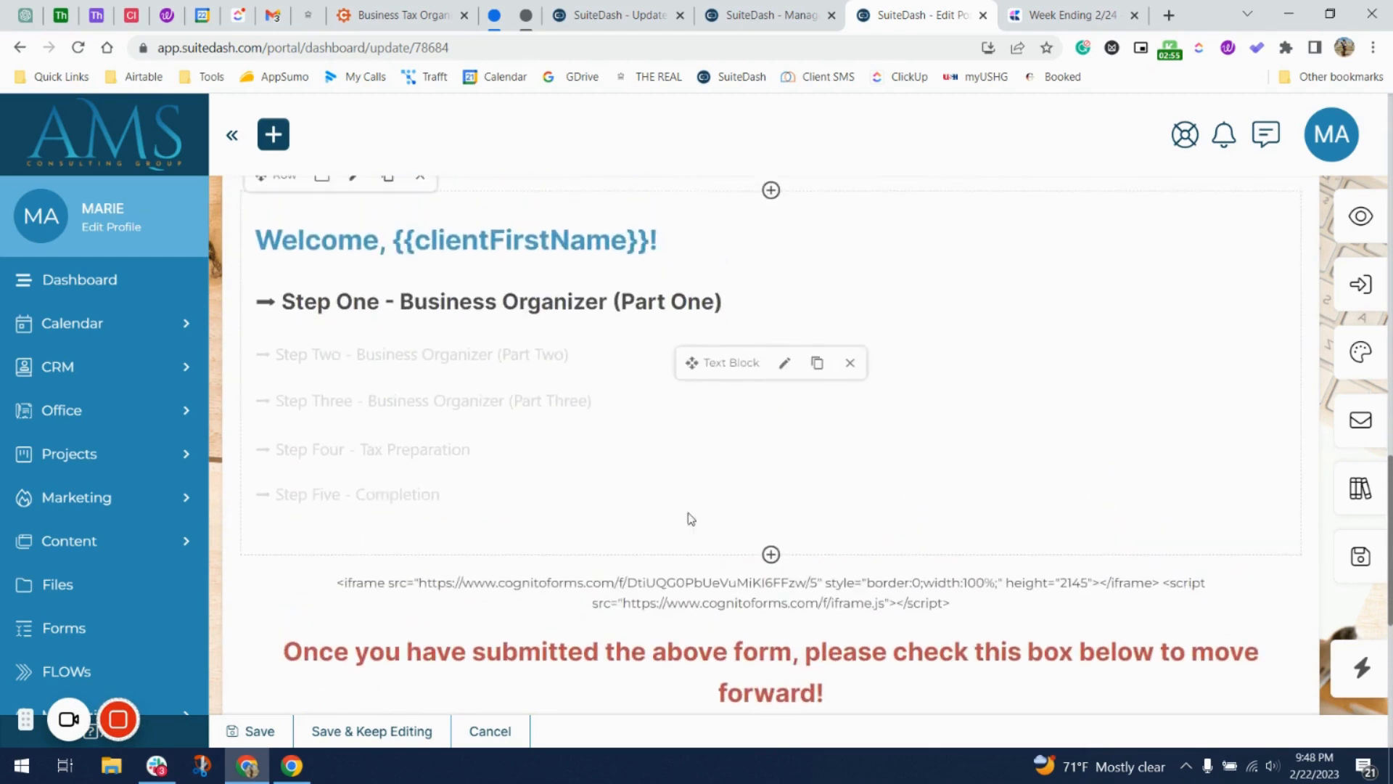
Delete the arrow markers before Step Two, Three, Four and Five in the welcome text block.
mouse_move(622, 411)
left_click(787, 364)
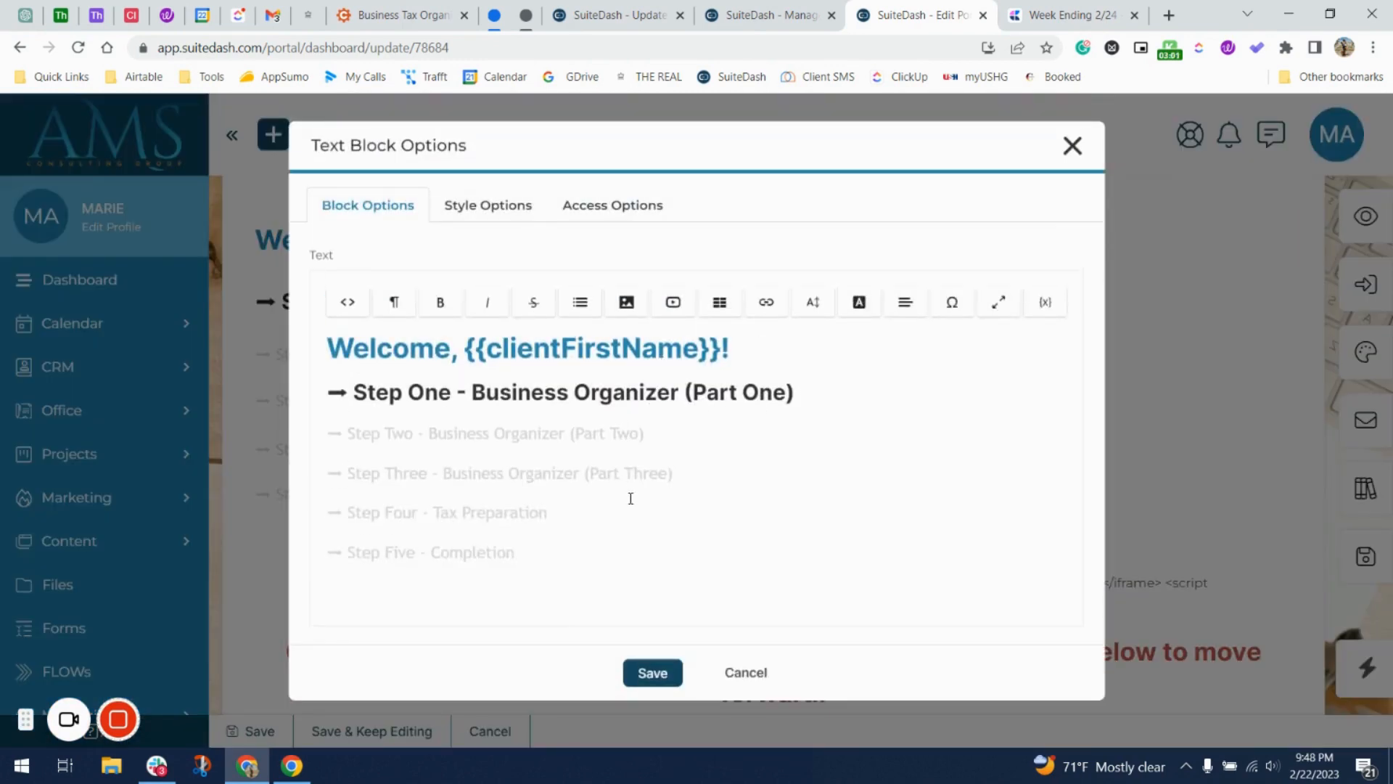
left_click_drag(804, 396, 320, 389)
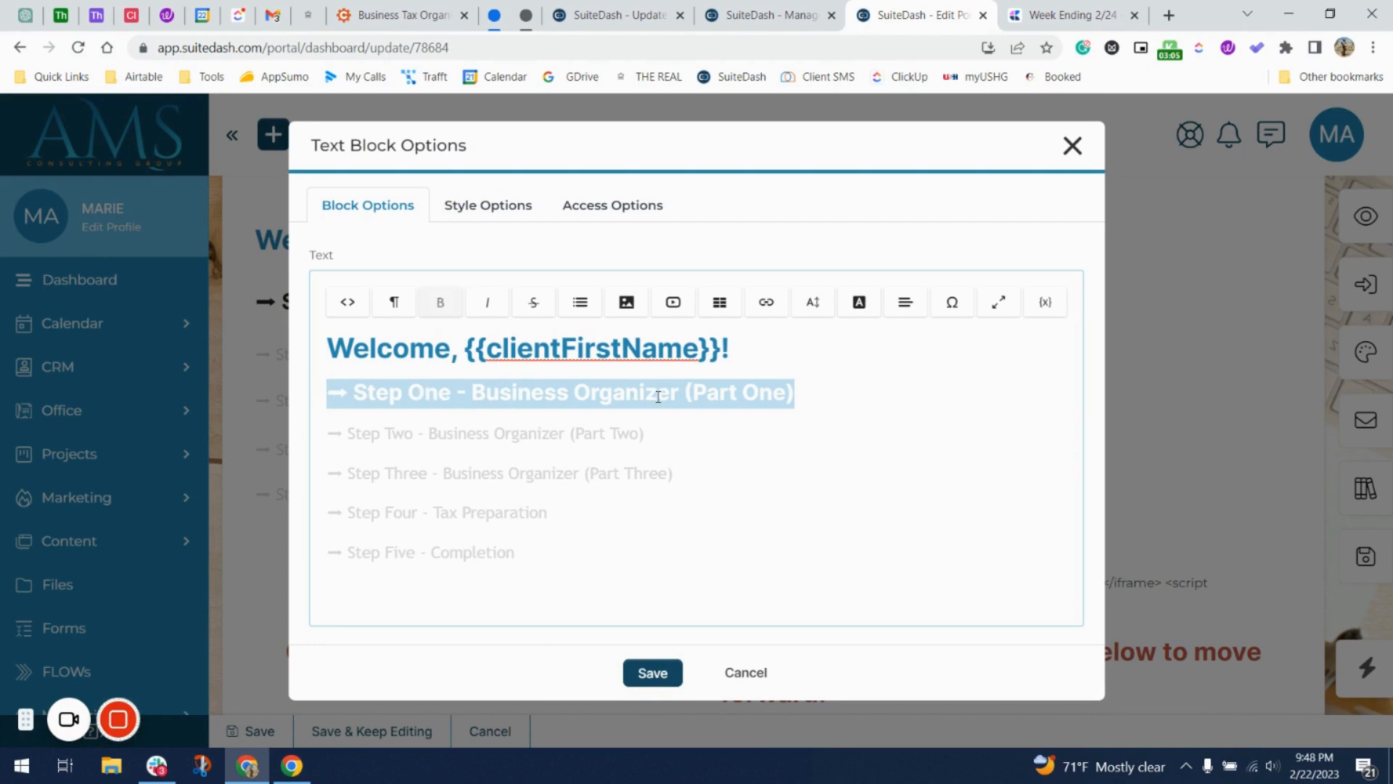
left_click(798, 391)
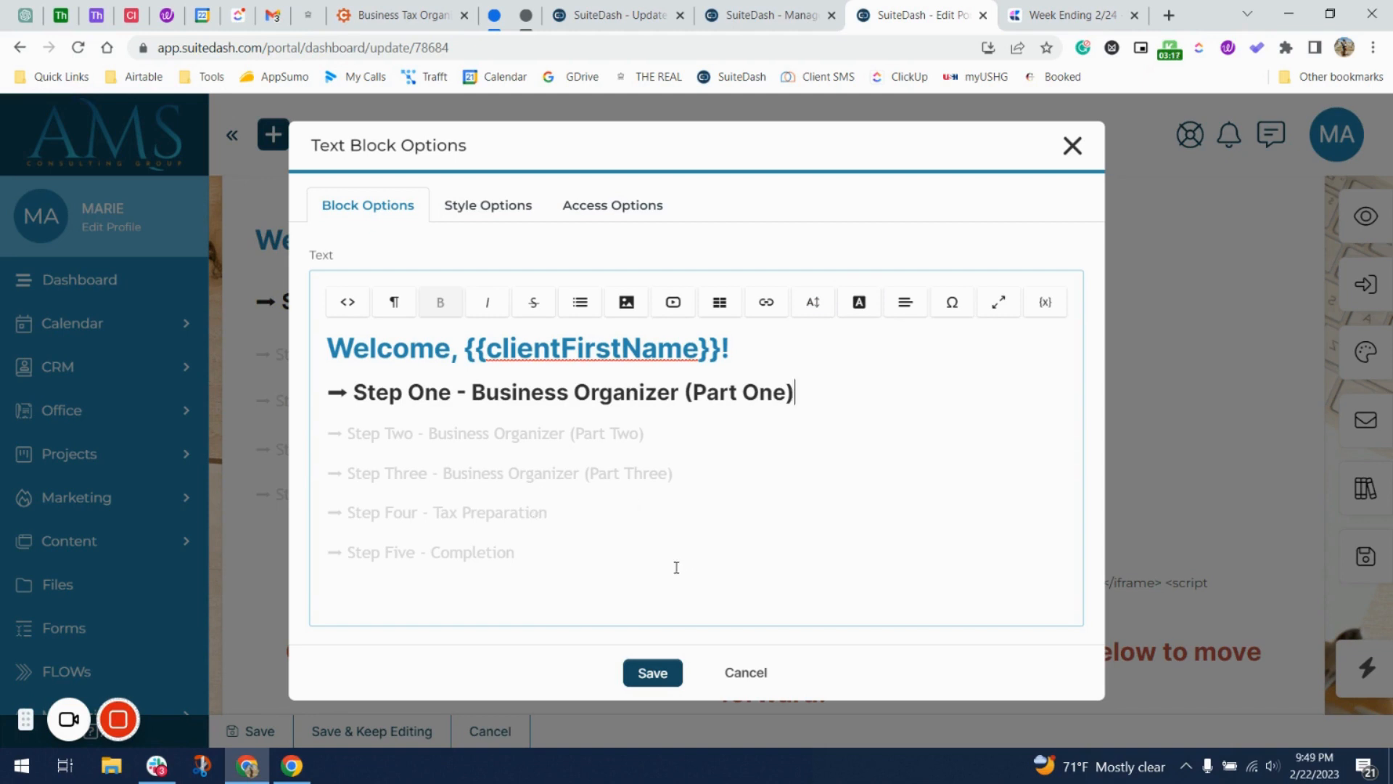
left_click(348, 435)
key("BackSpace")
key("BackSpace")
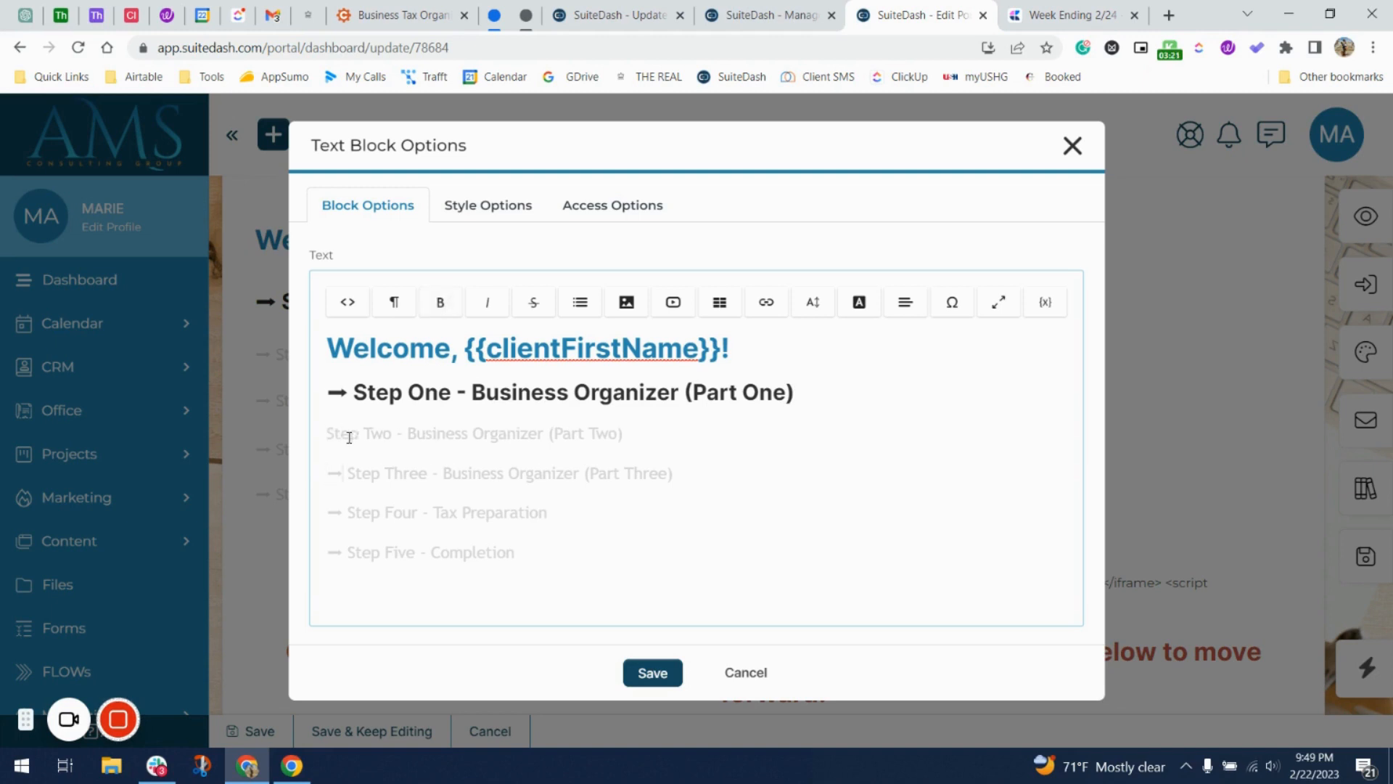
key("BackSpace")
key("BackSpace")
key("BackSpace")
key("BackSpace")
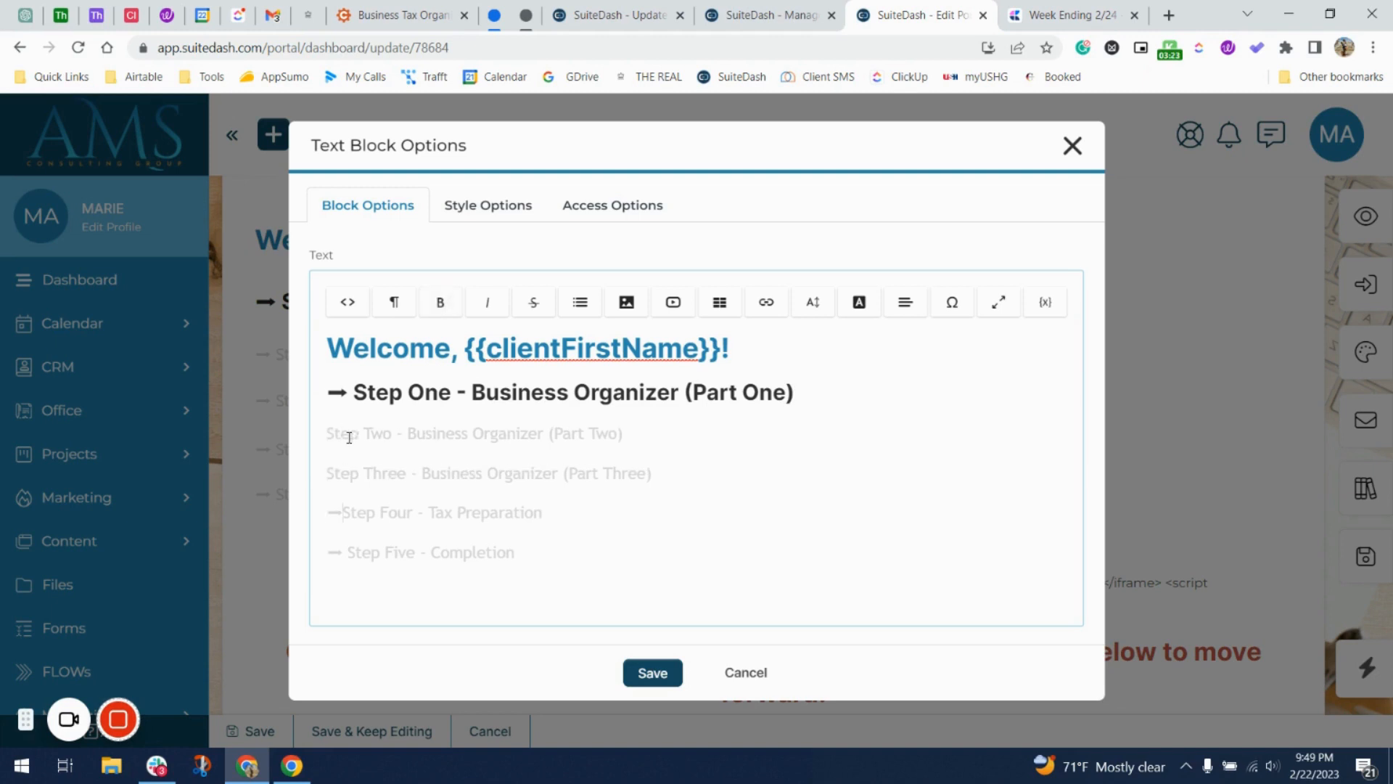
key("Down")
key("Right")
key("Right")
key("BackSpace")
key("BackSpace")
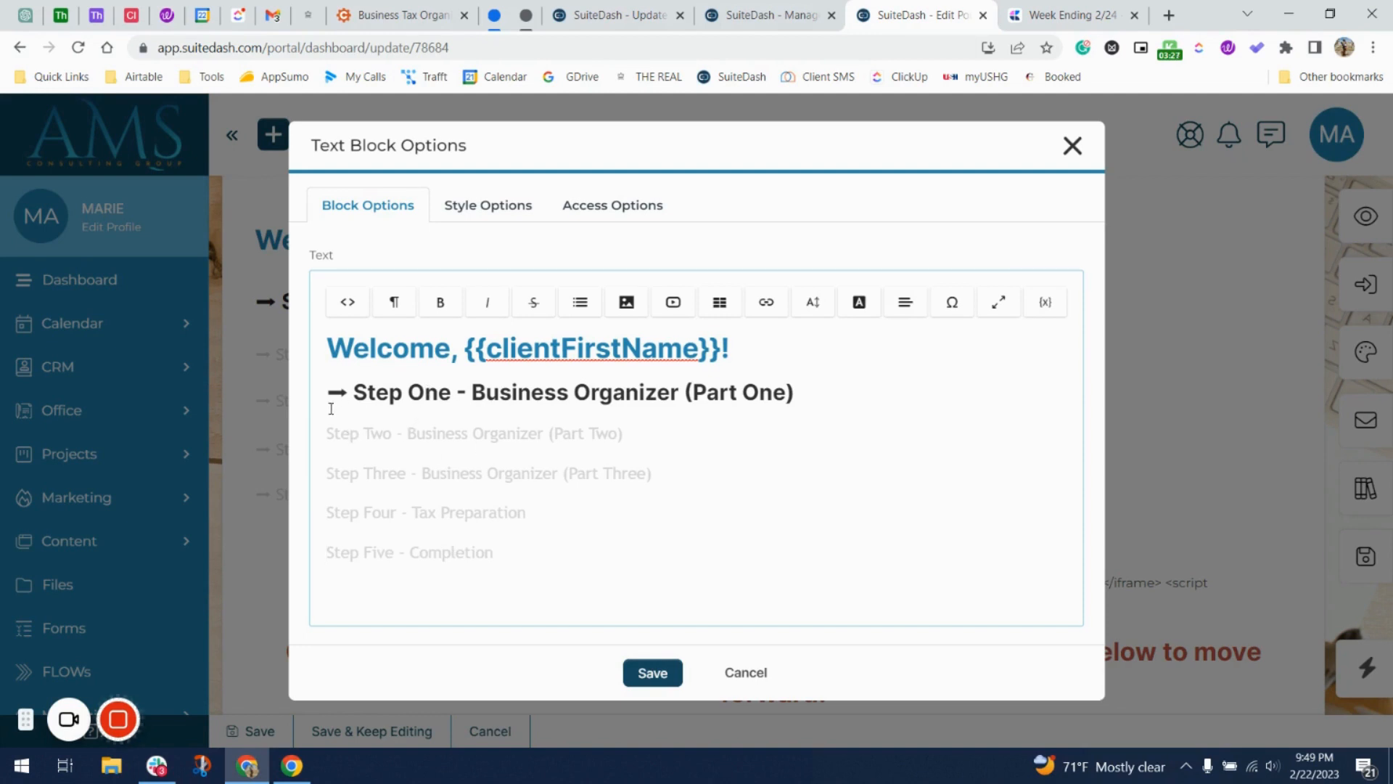
Save the text block and scroll down to the Cognito Forms embed and arrow image.
left_click(641, 674)
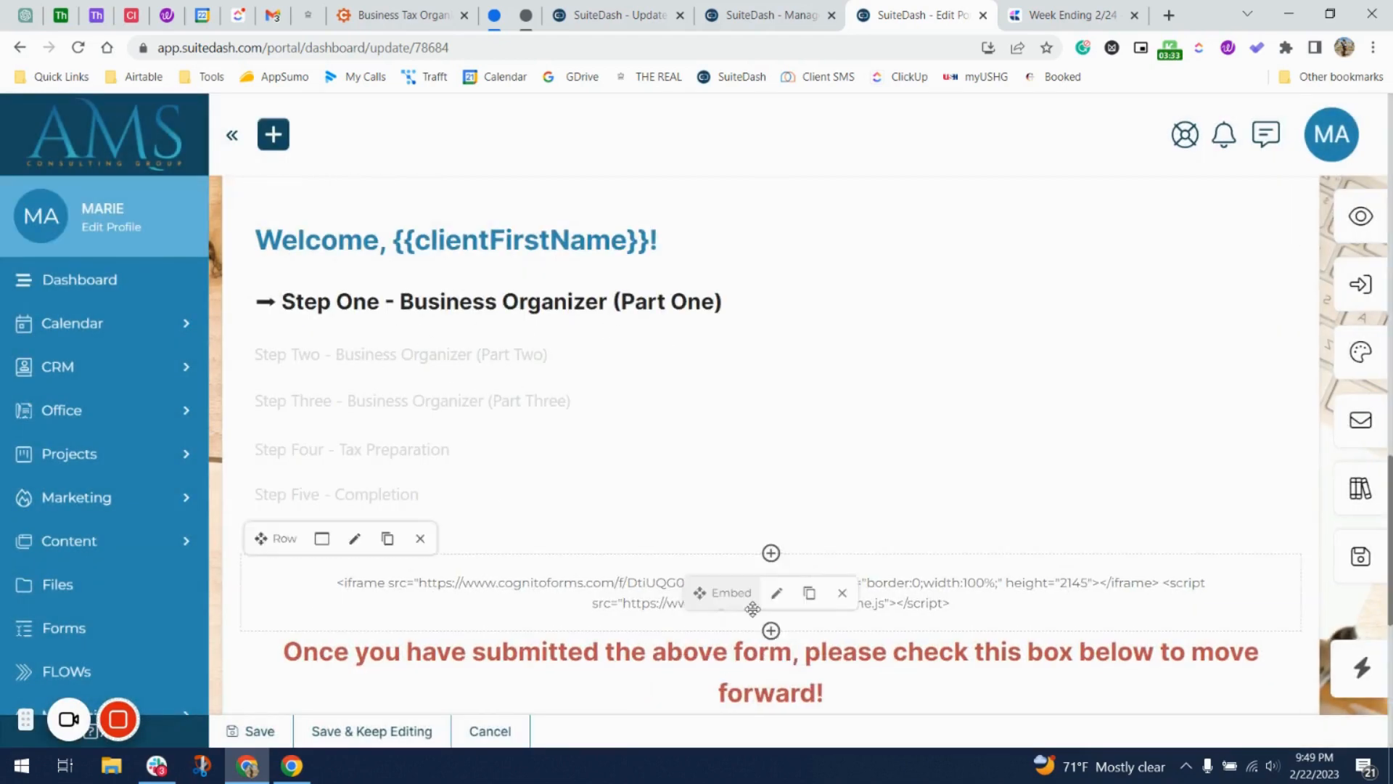
scroll(708, 464, "down", 2)
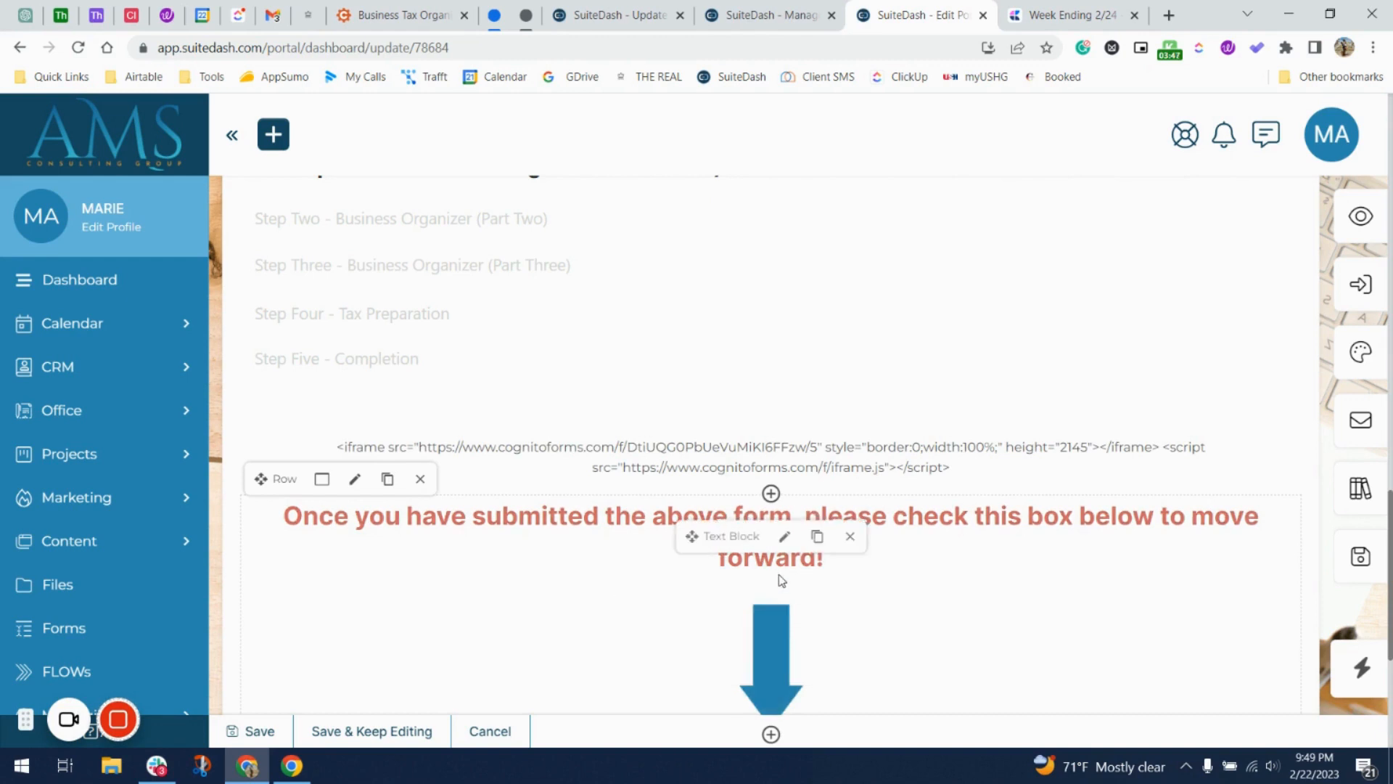
scroll(798, 602, "down", 2)
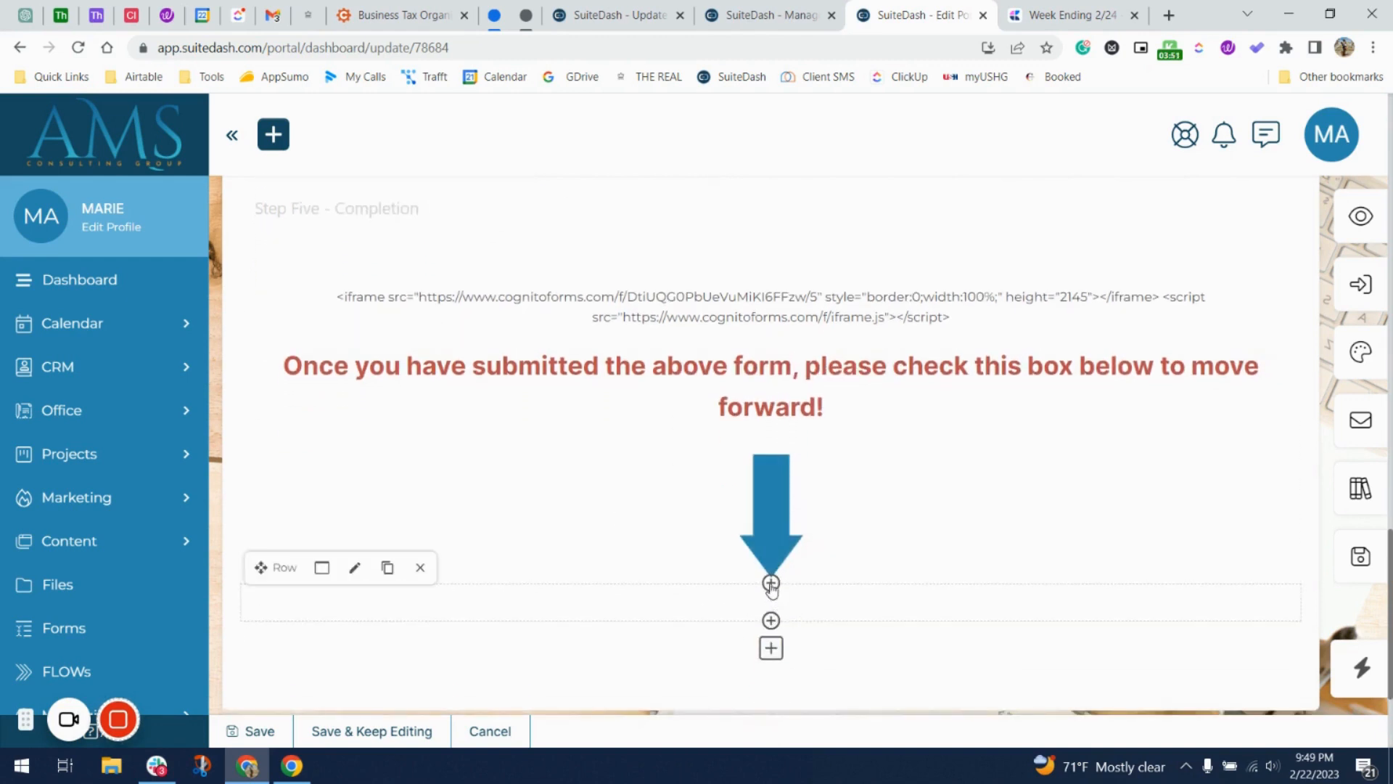
Insert a sample text block below the blue arrow image.
left_click(770, 583)
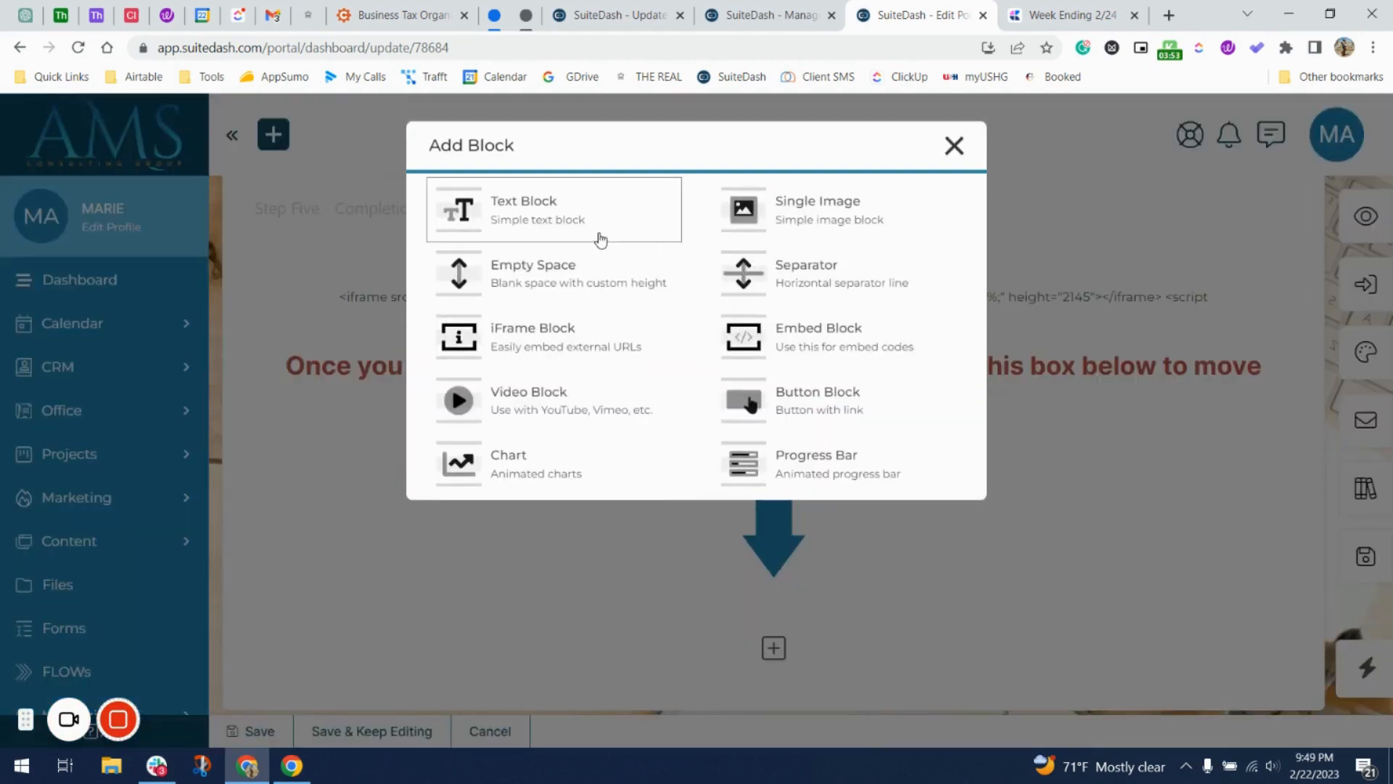
left_click(599, 237)
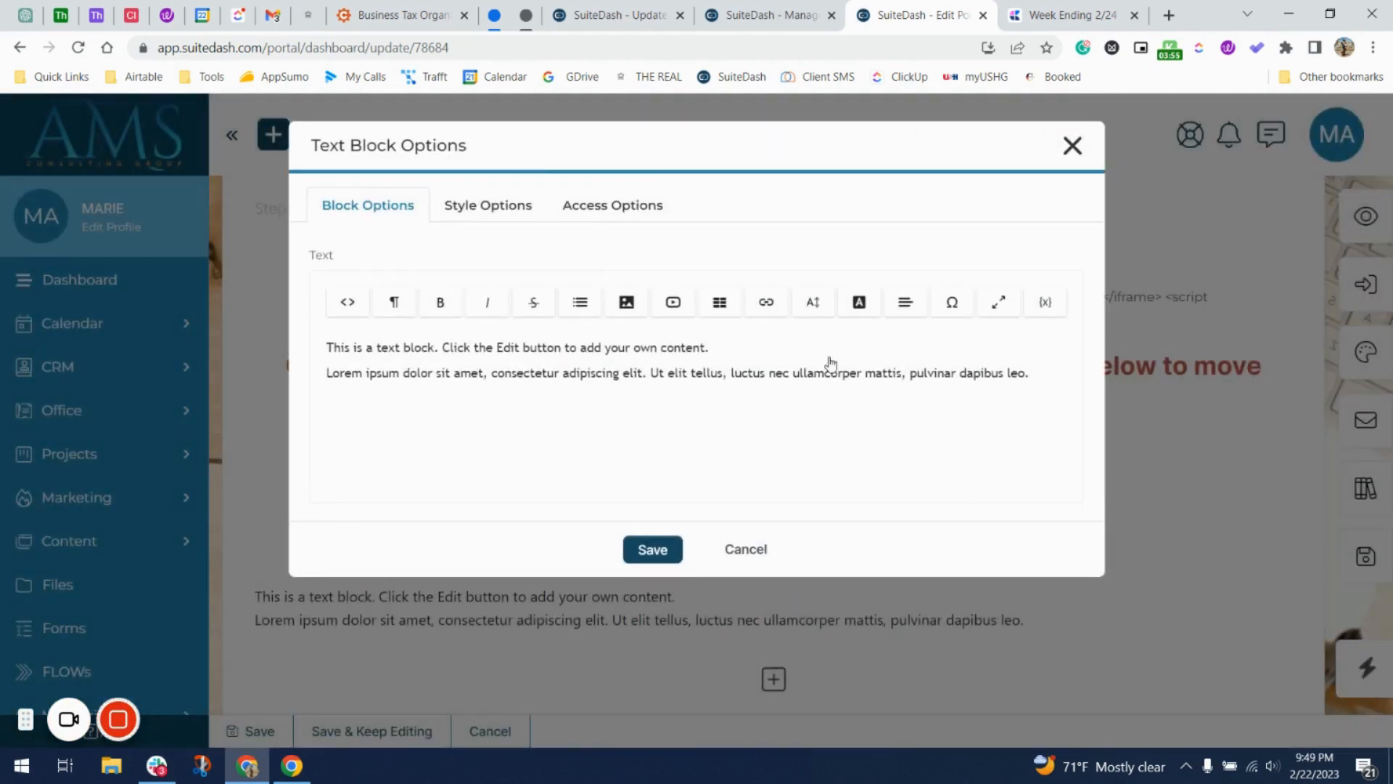
left_click(834, 417)
left_click(749, 549)
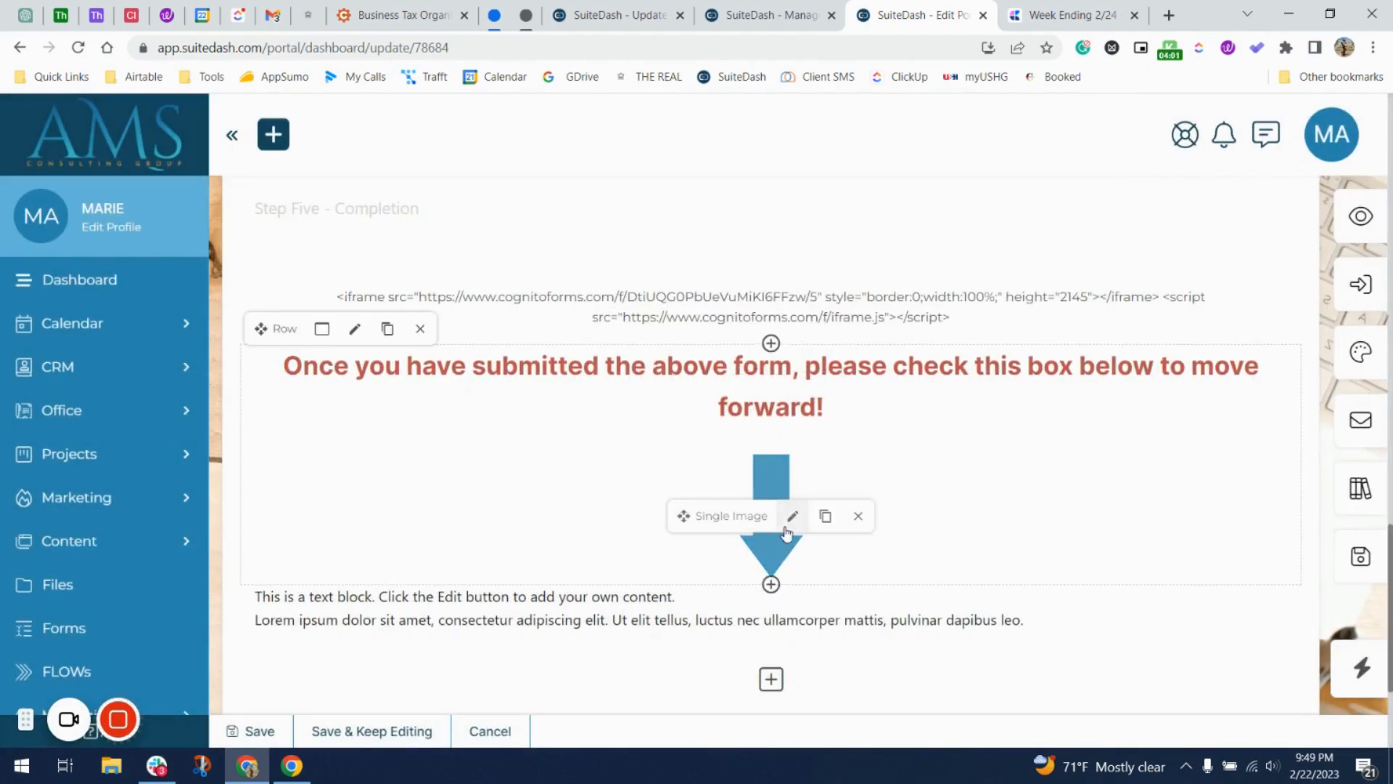
Save the portal page and confirm the page-updated message.
left_click(1354, 553)
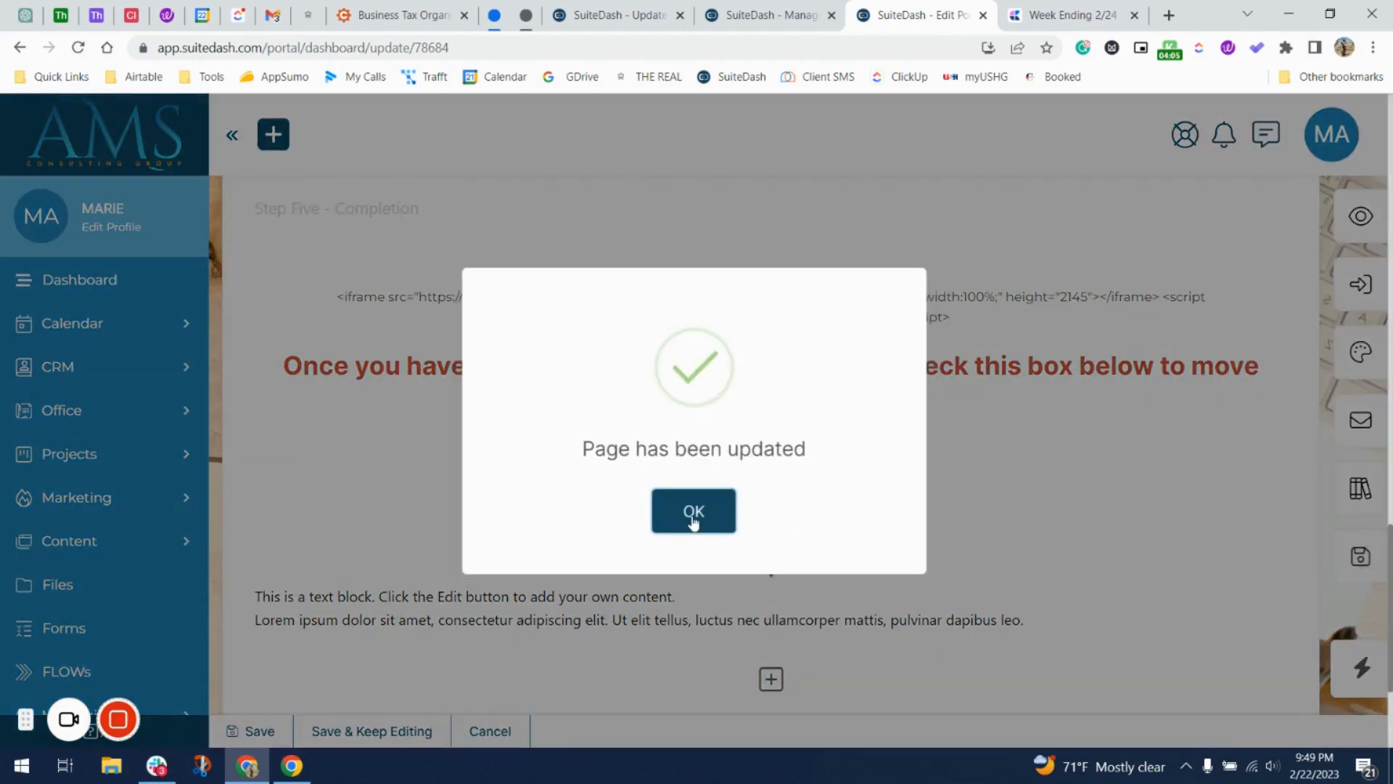
left_click(692, 517)
scroll(898, 310, "up", 10)
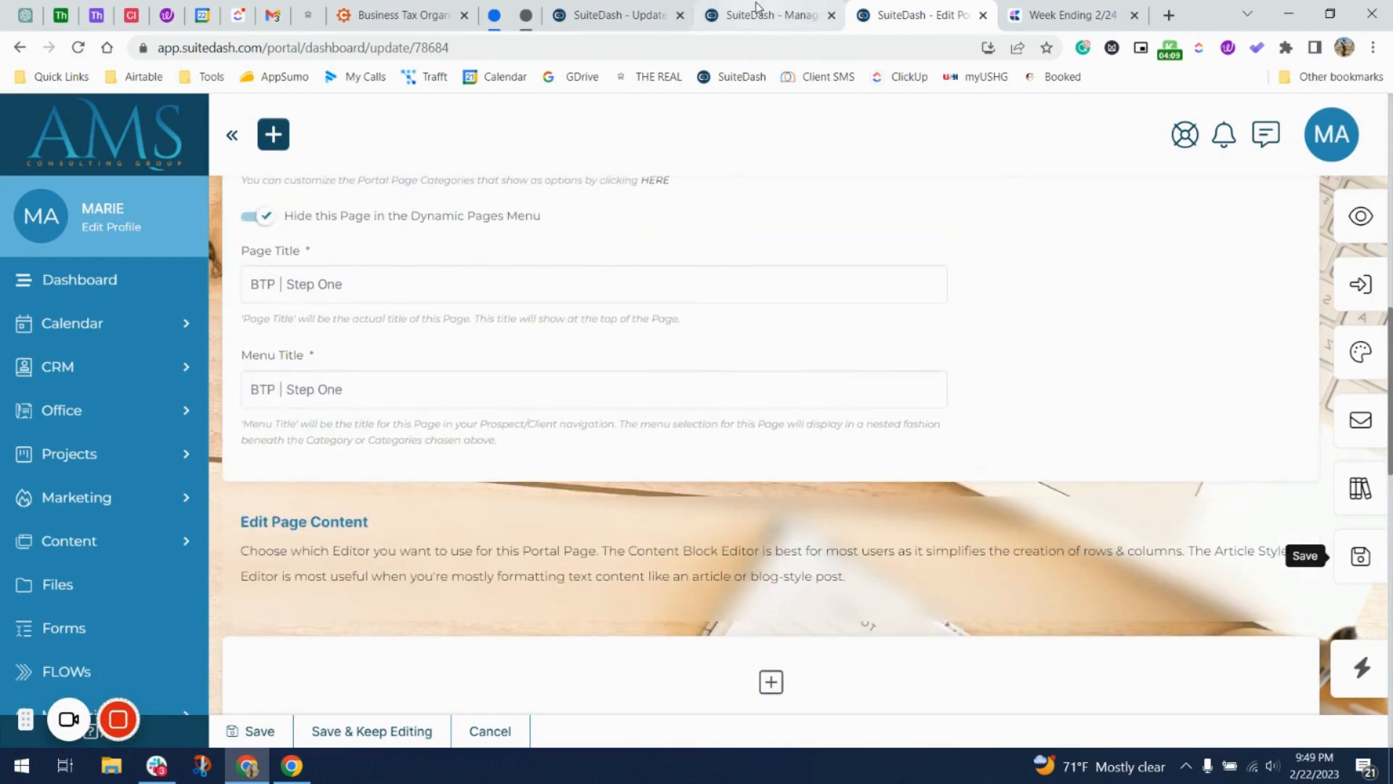
left_click(756, 7)
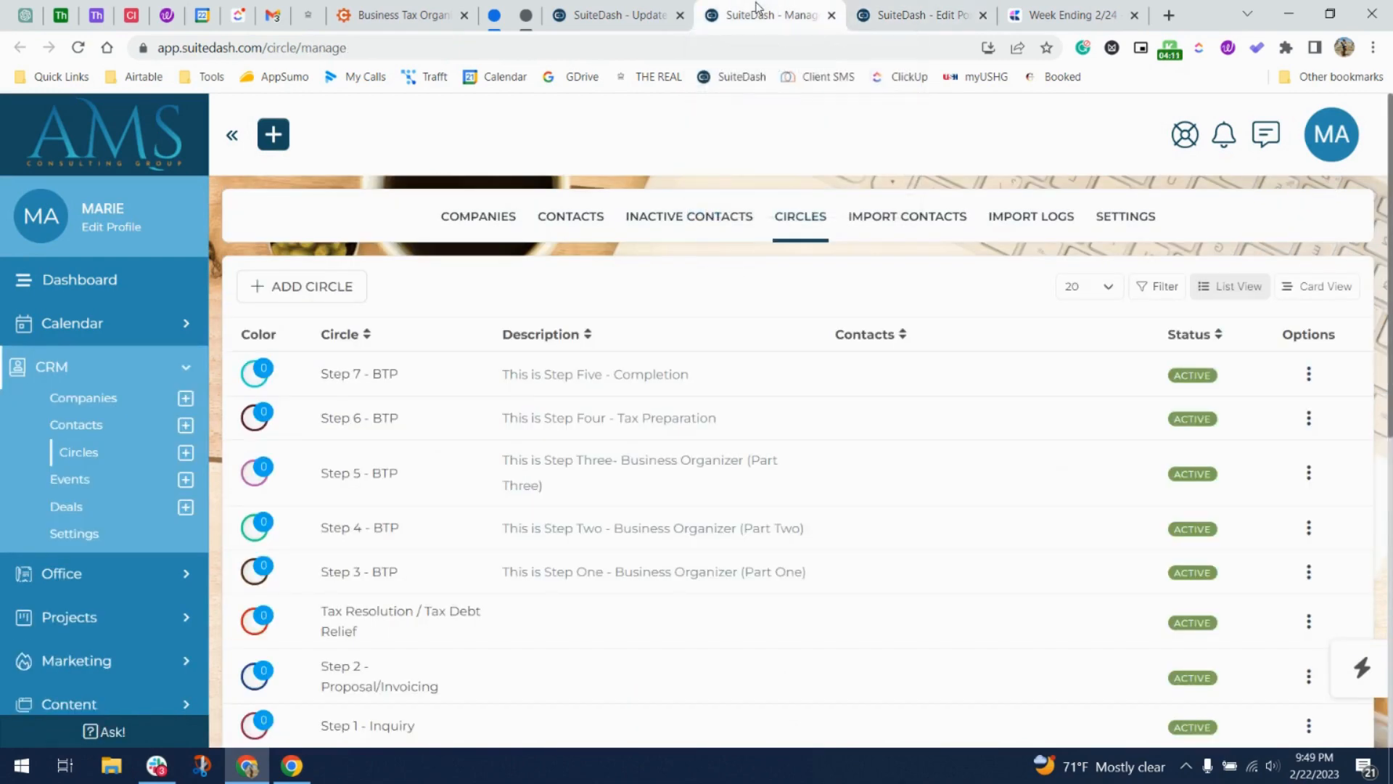
Review the Steps 3–7 BTP circle descriptions, then return to the update form.
scroll(566, 515, "down", 3)
scroll(559, 521, "up", 2)
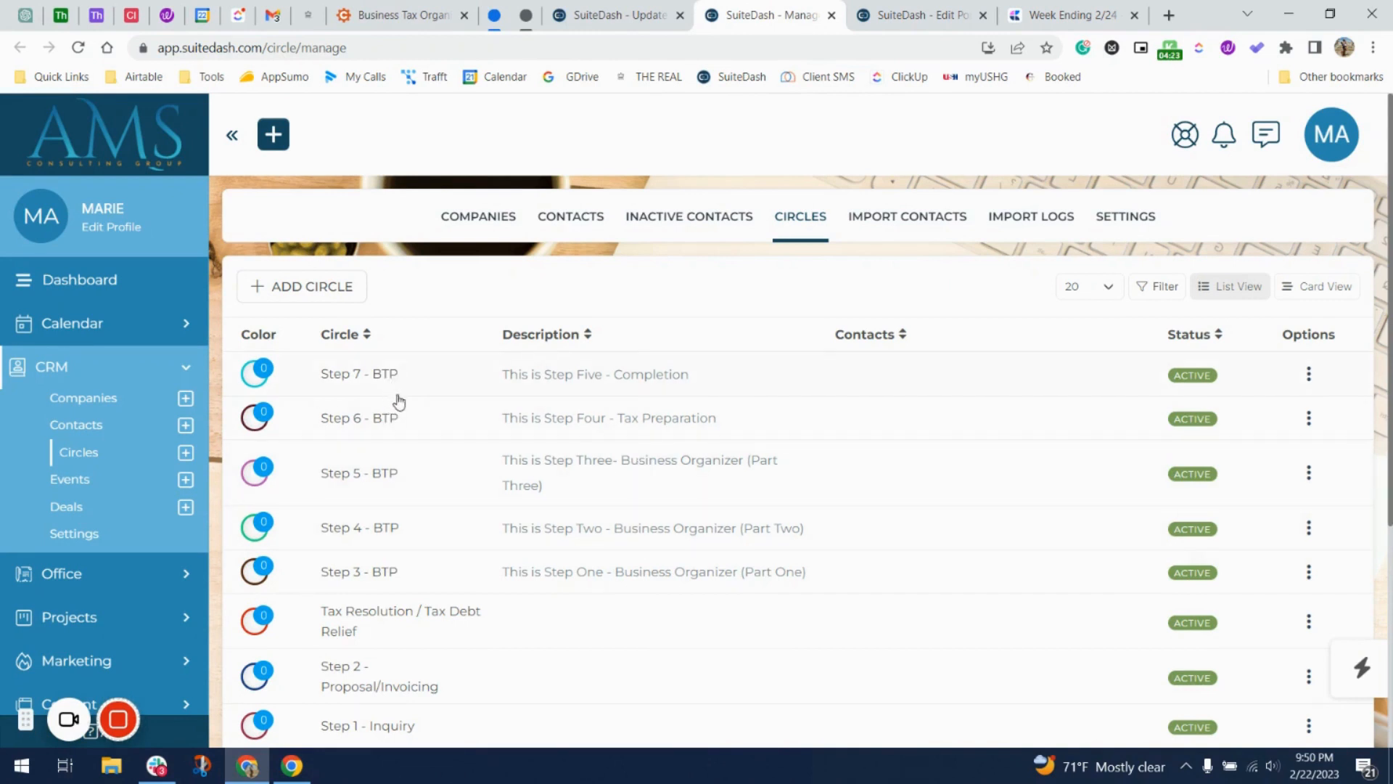
scroll(390, 655, "down", 1)
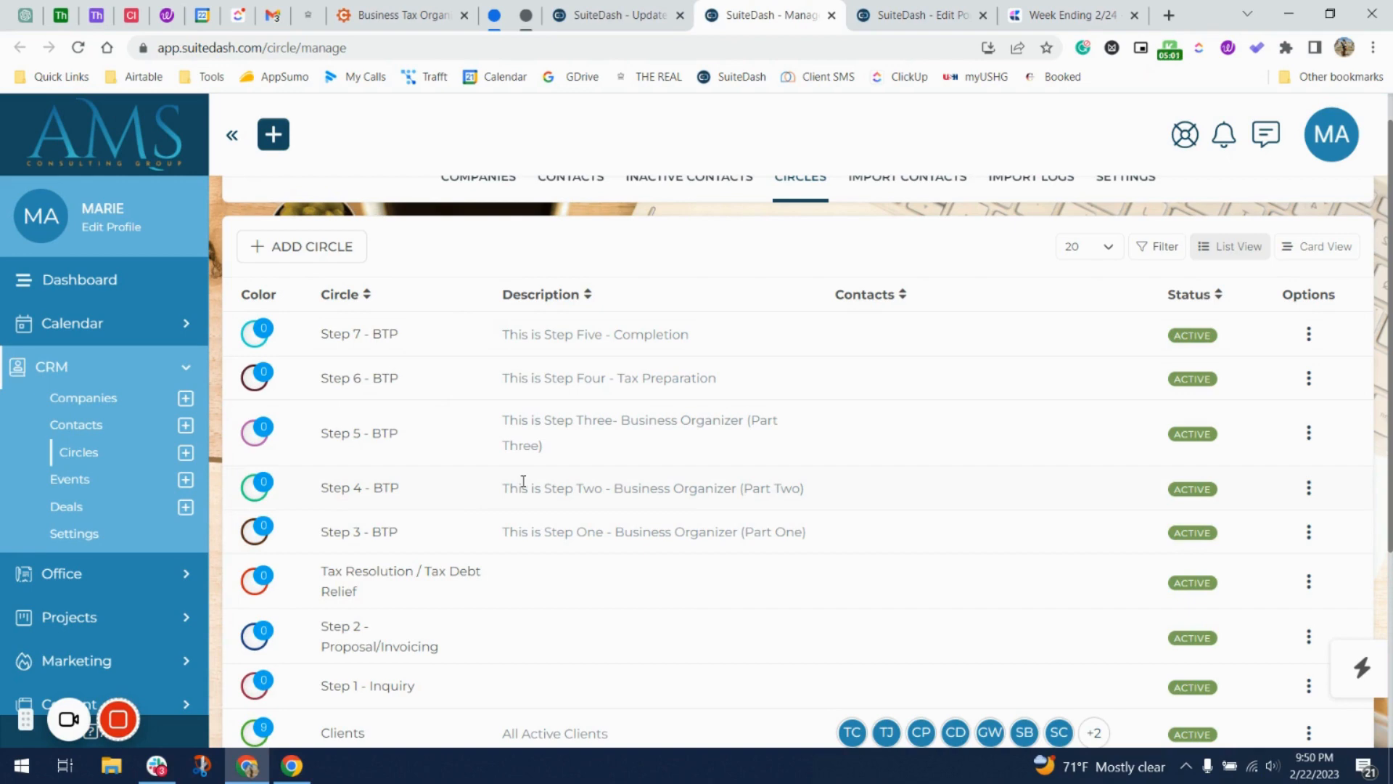
left_click(631, 21)
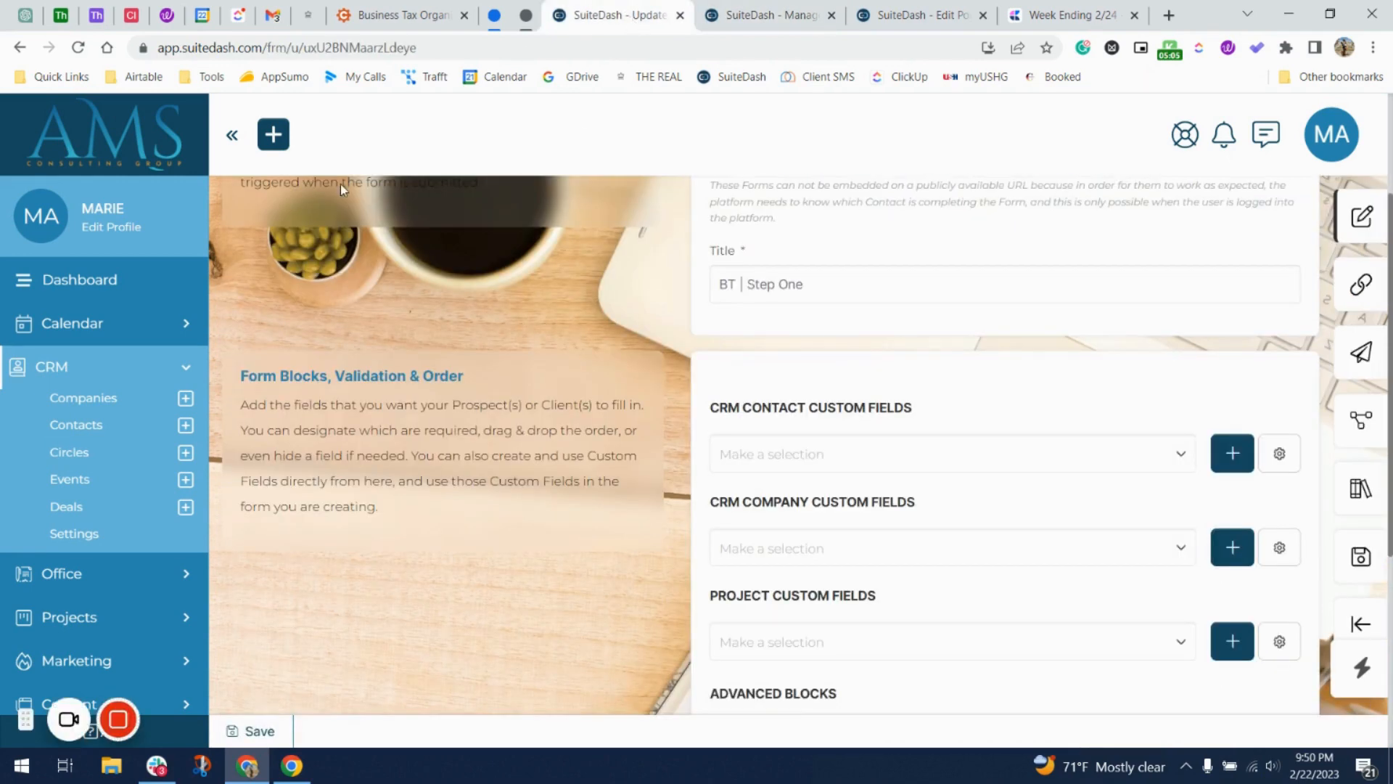
Add a P after 'BT' in the form title so it reads 'BTP | Step One'.
scroll(467, 432, "up", 3)
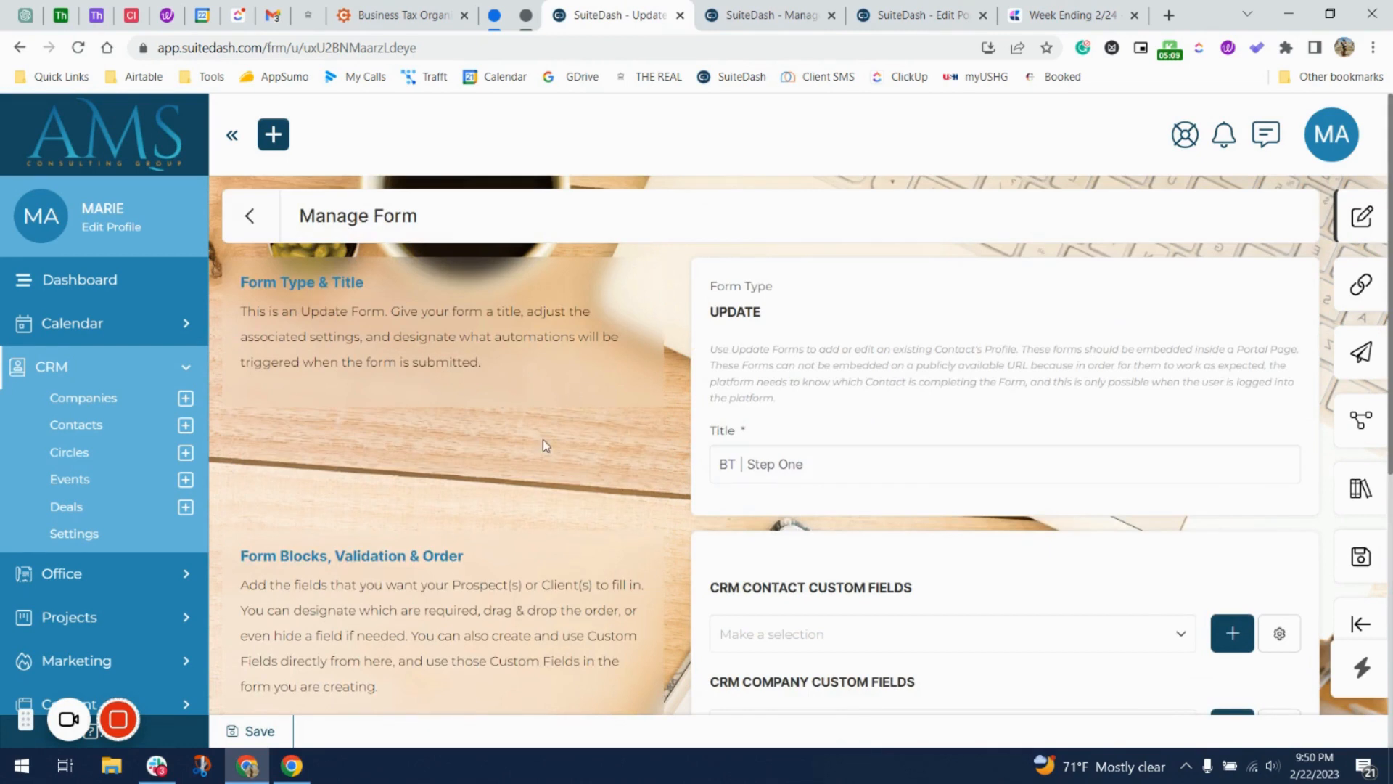
scroll(542, 438, "down", 1)
scroll(543, 438, "up", 1)
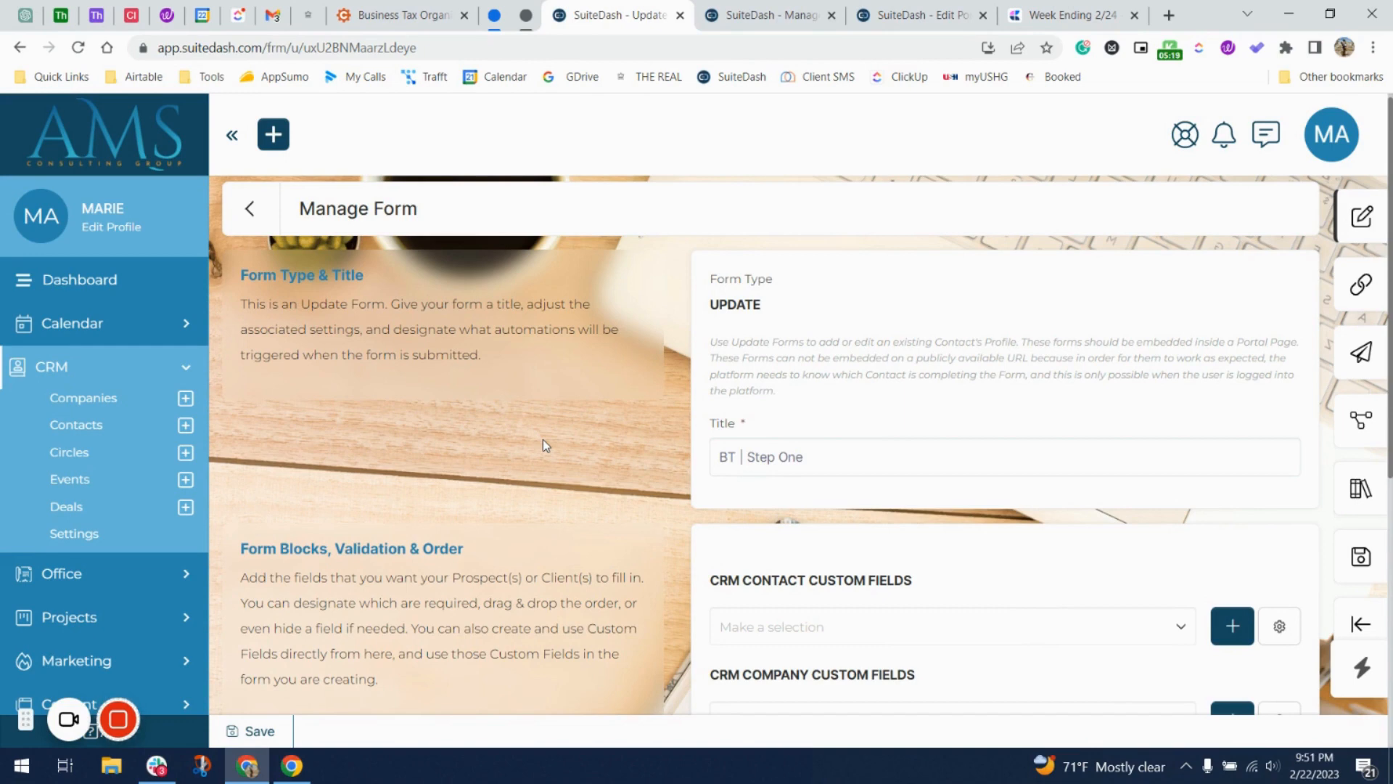
scroll(537, 572, "down", 3)
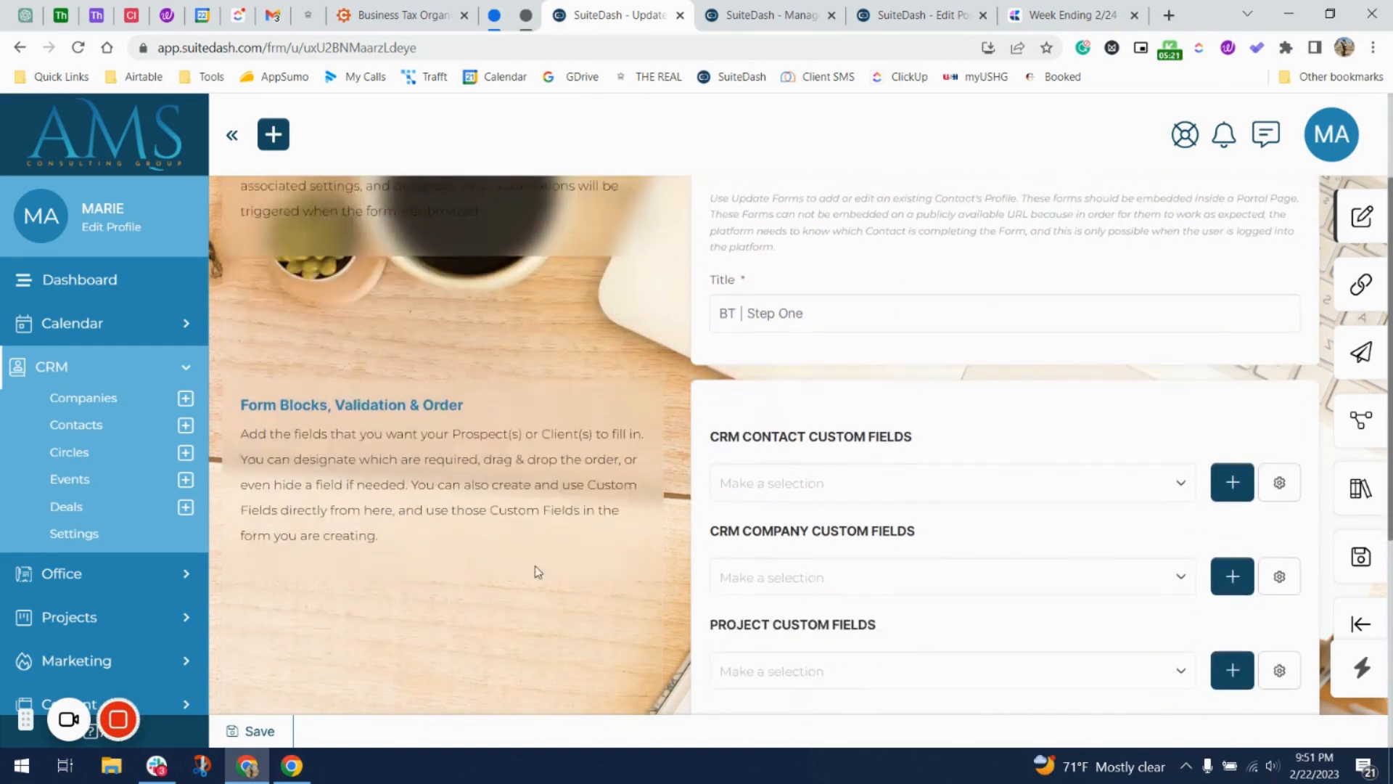
scroll(537, 571, "down", 4)
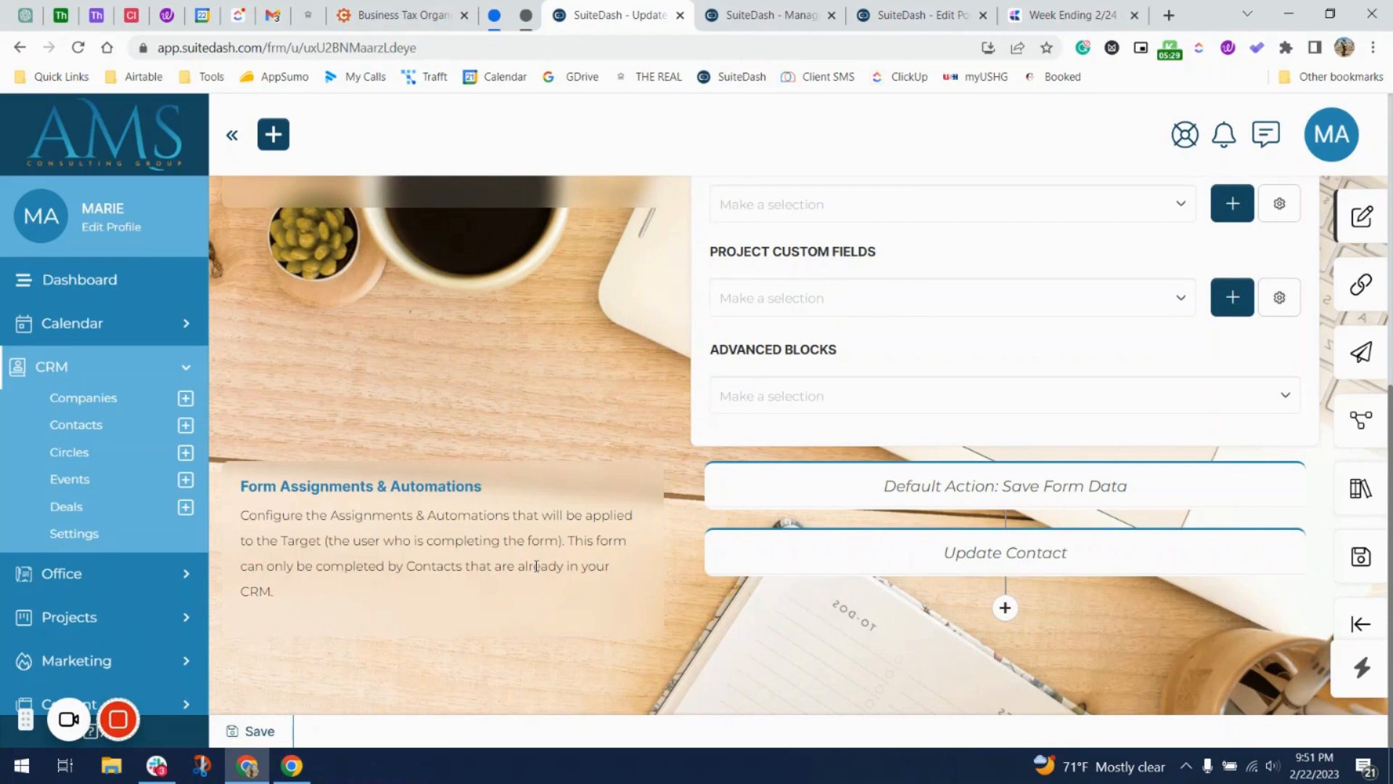
scroll(675, 600, "up", 5)
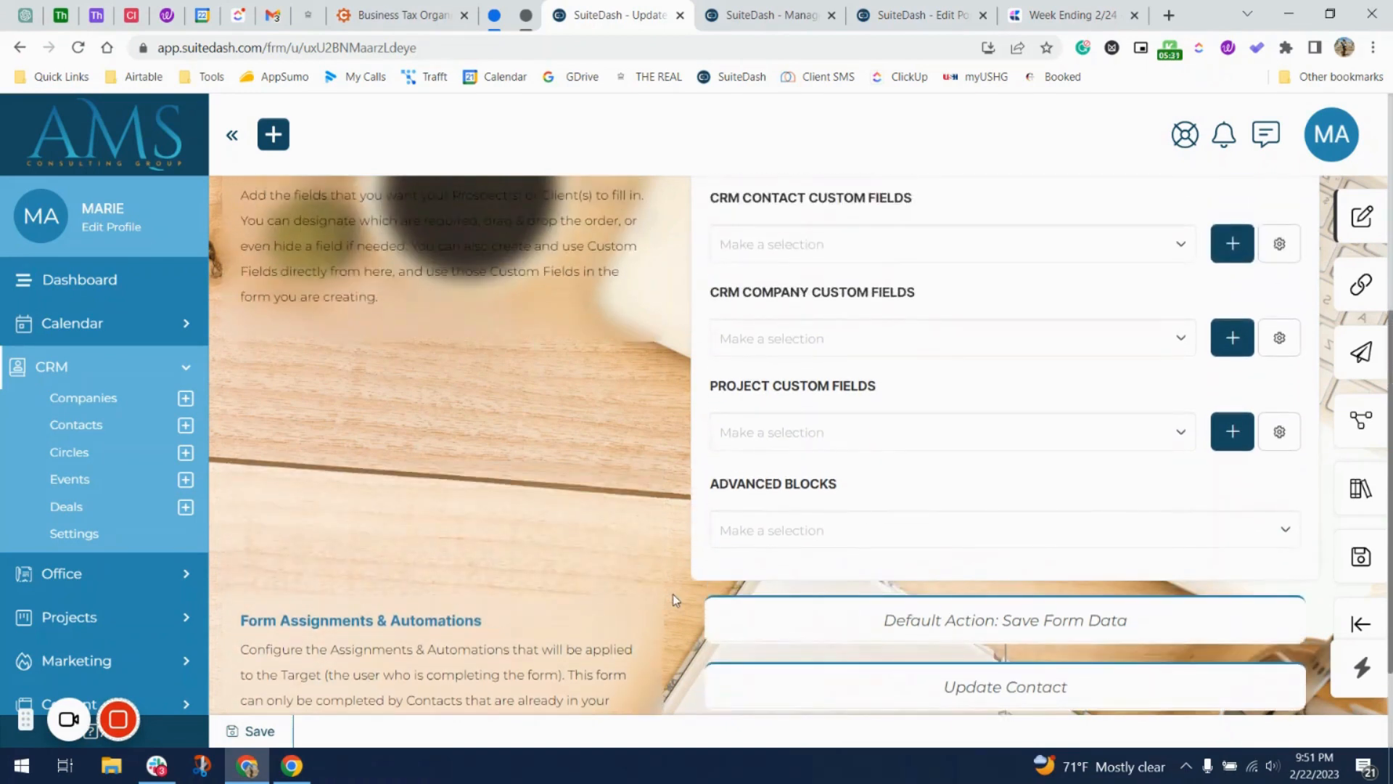
scroll(675, 599, "up", 3)
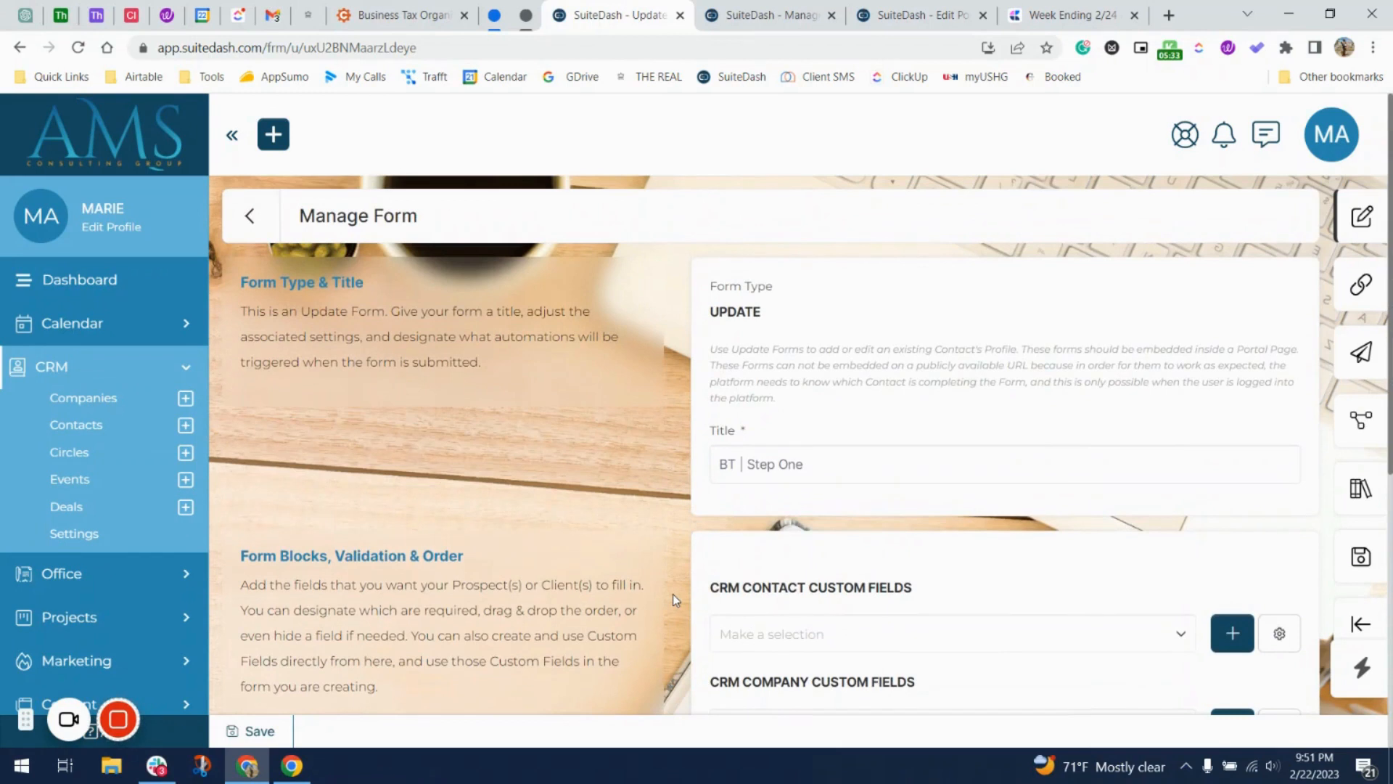
left_click(739, 463)
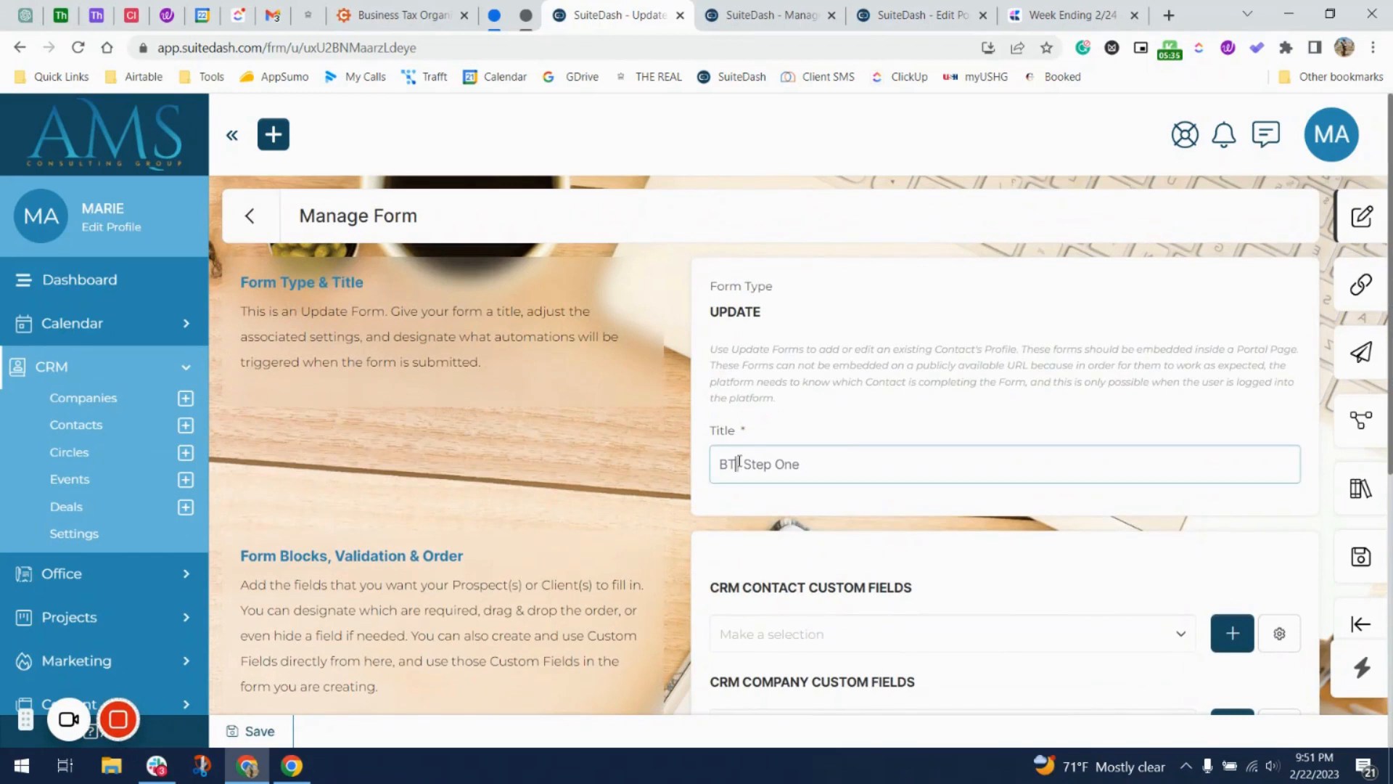
type("P")
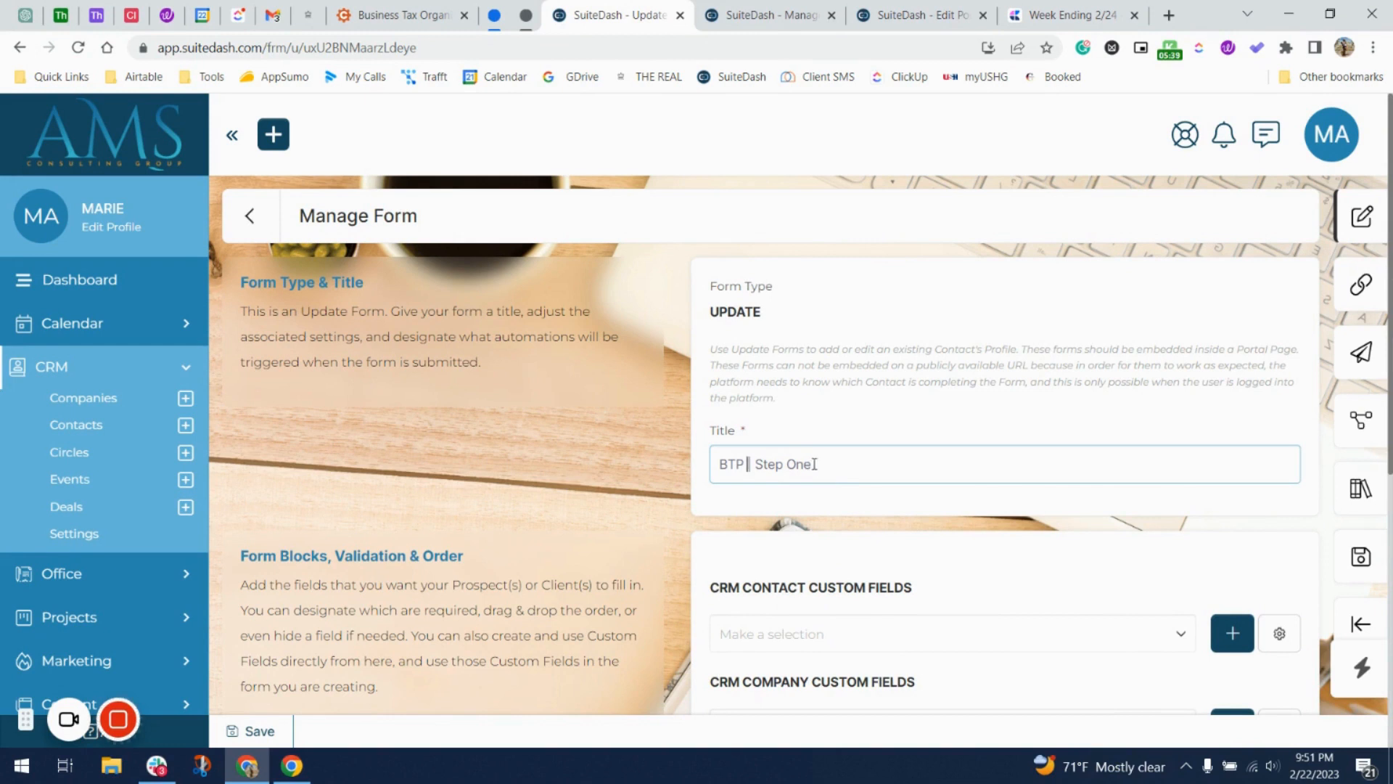
Copy the Step 3 - BTP circle name and paste it into the title, clearing a wrongly pasted link.
left_click(796, 14)
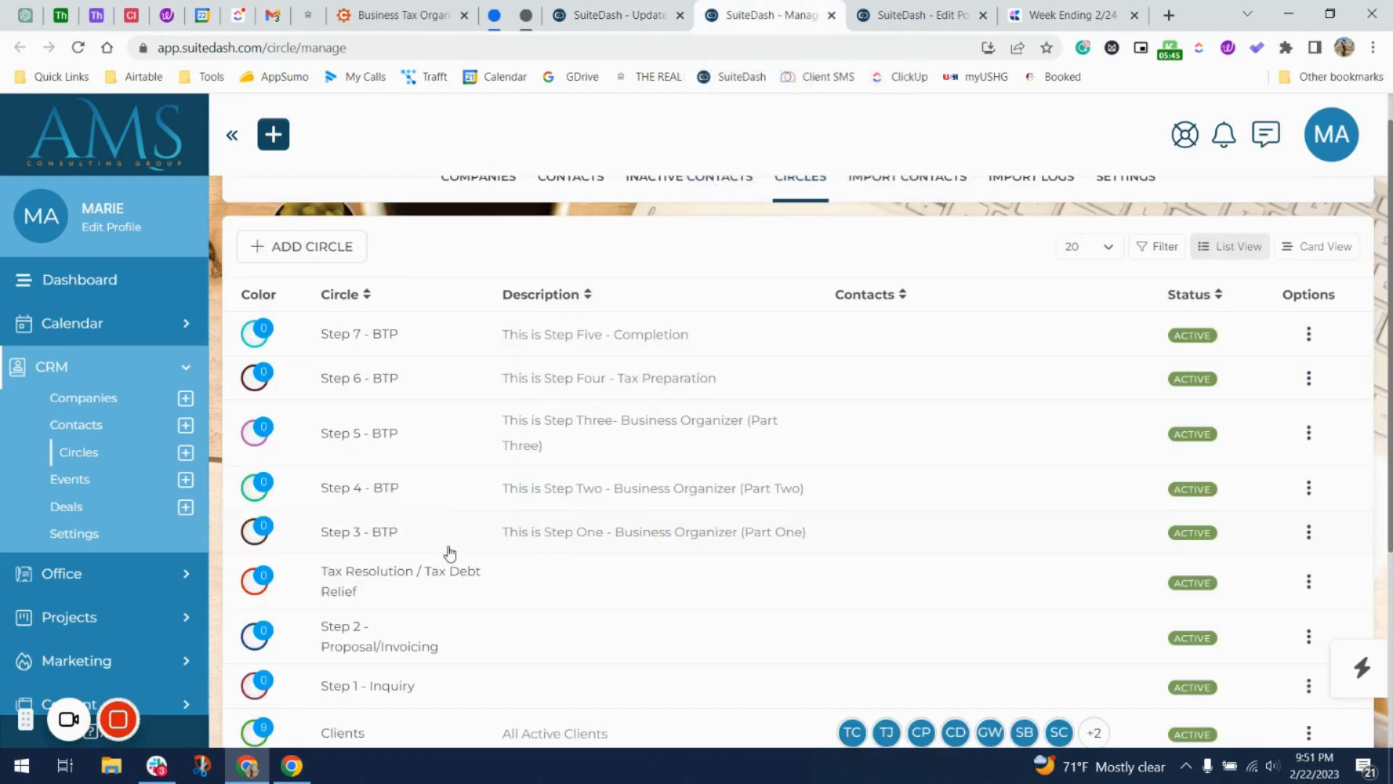
left_click_drag(419, 530, 324, 535)
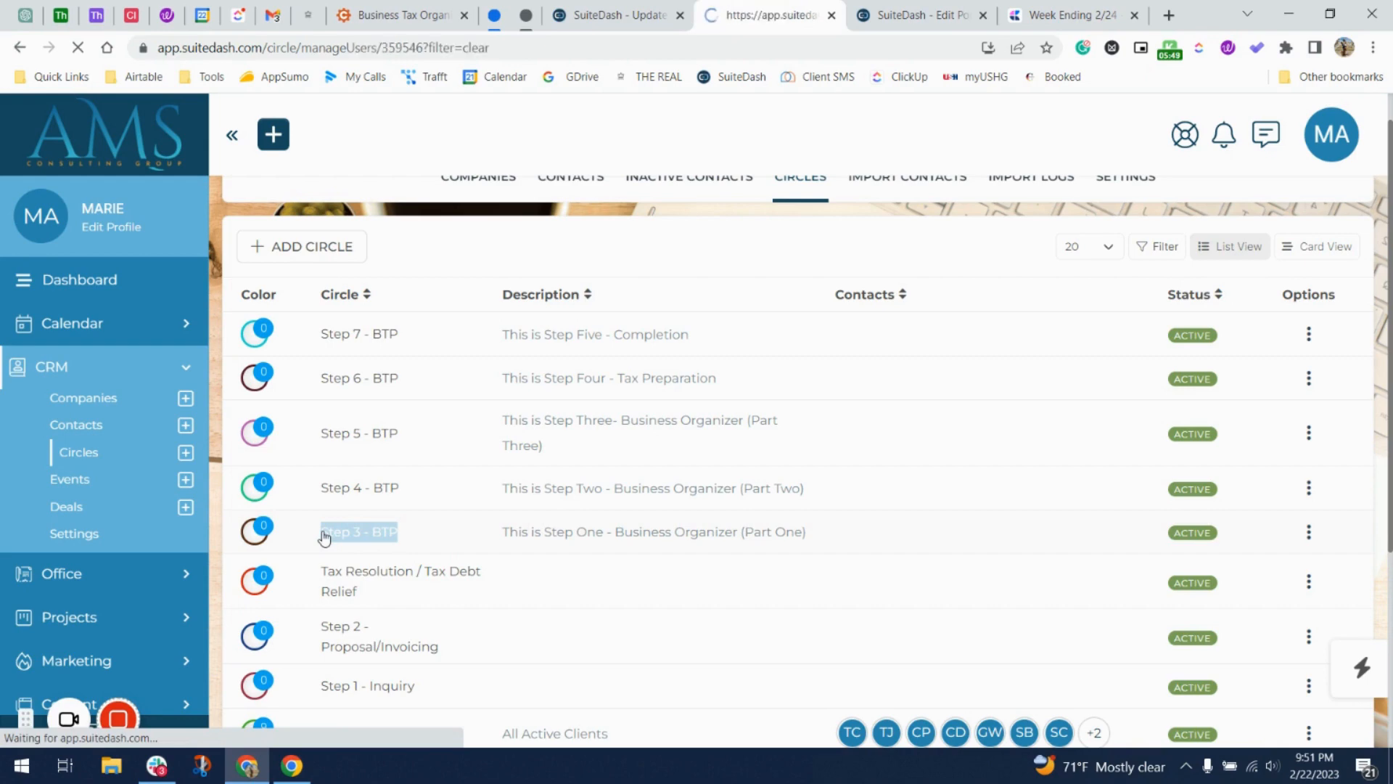
left_click(609, 13)
left_click(732, 7)
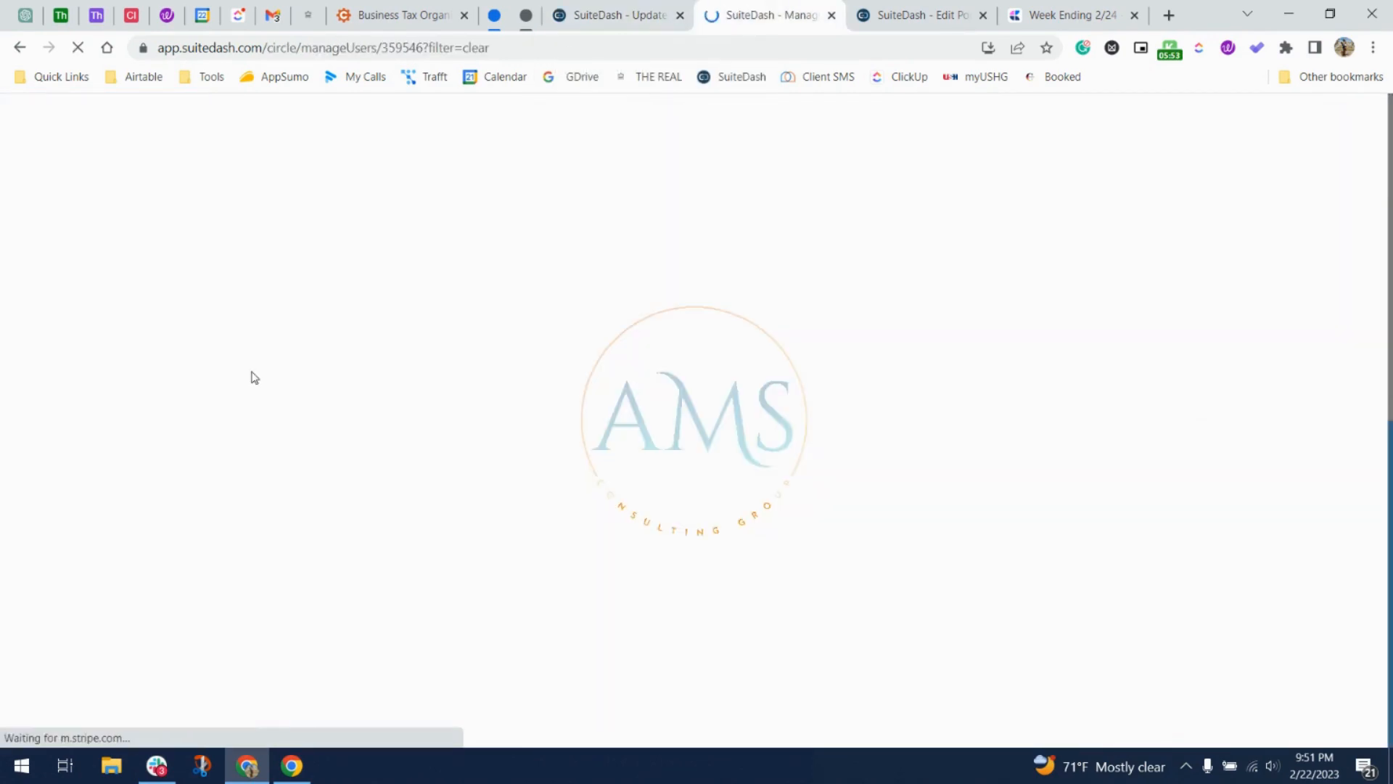
left_click(593, 13)
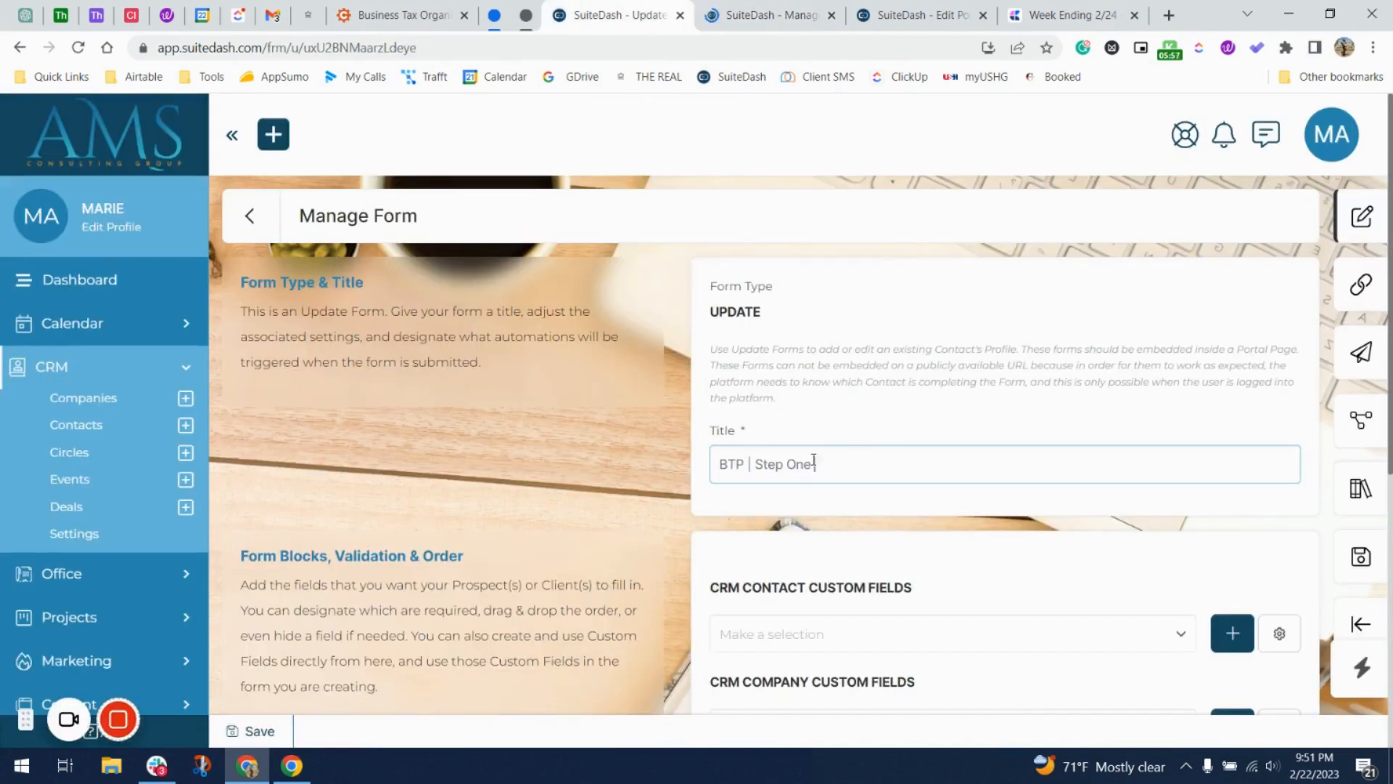
key("ctrl+a")
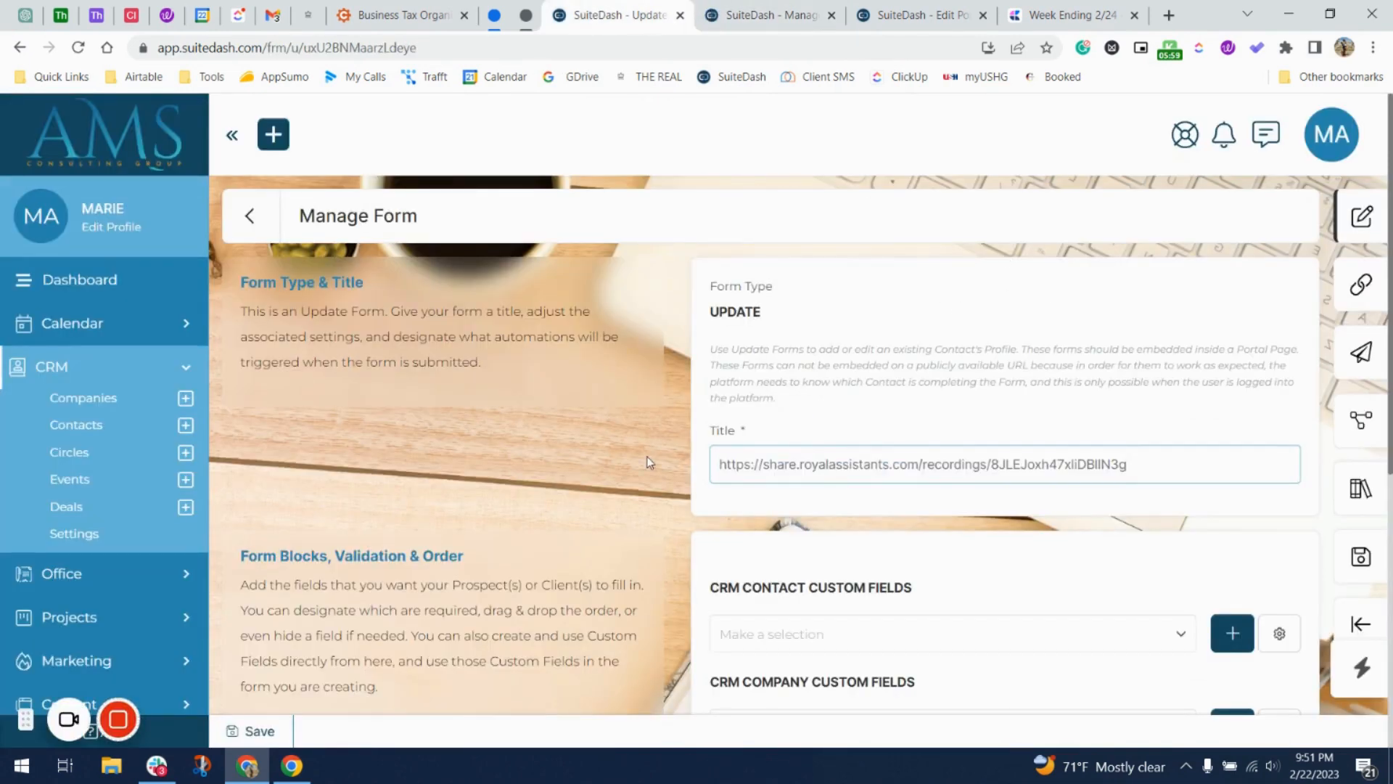
key("ctrl+a")
key("BackSpace")
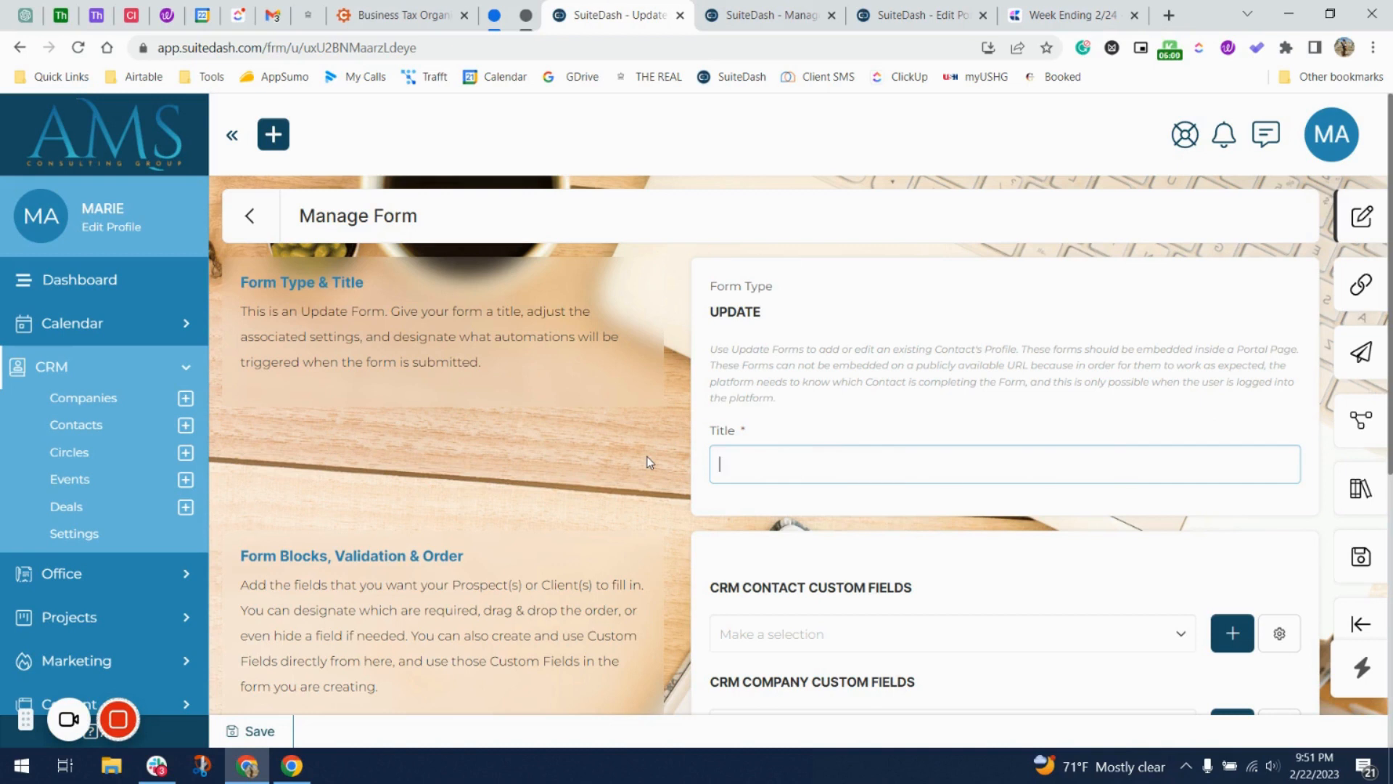
Paste 'Step 3 - BTP' into the form title, remove the stray 0, and append ' |'.
left_click(731, 20)
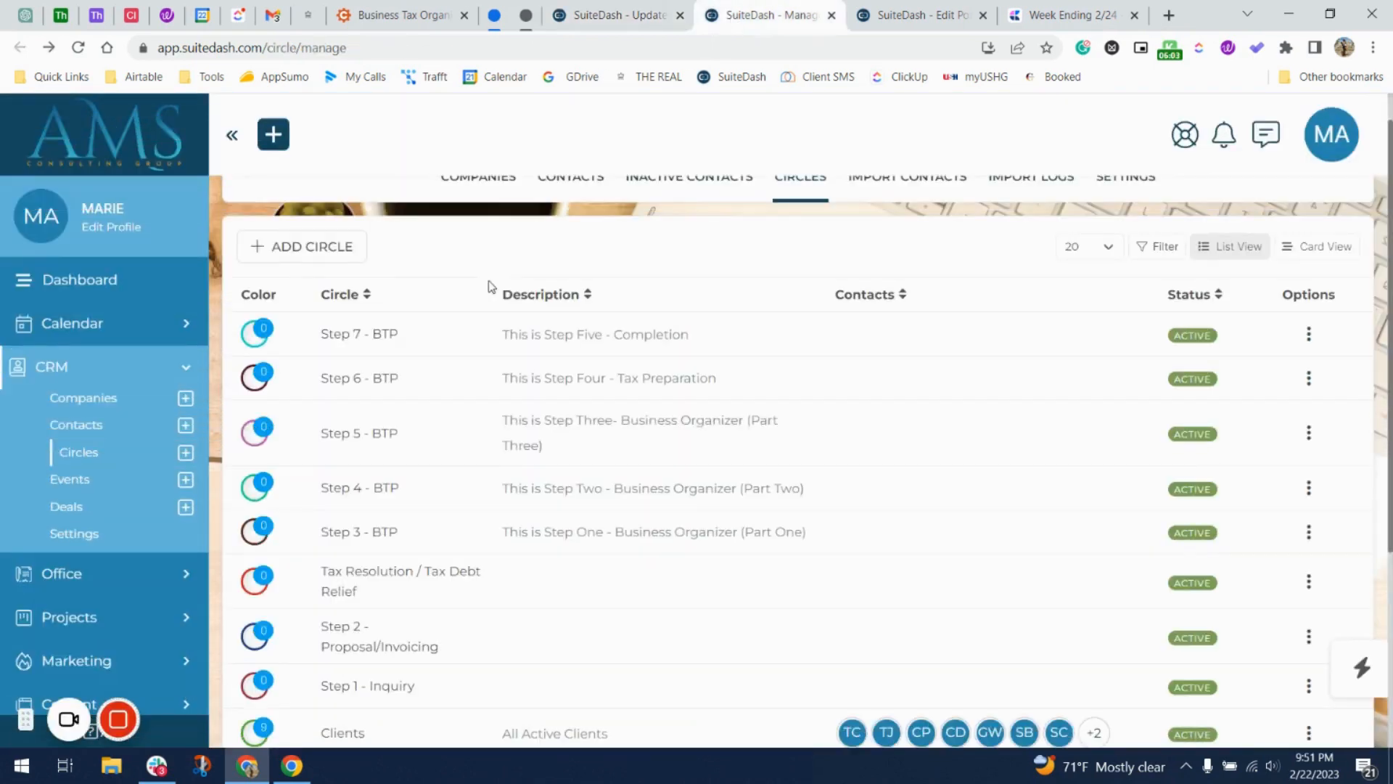
left_click_drag(451, 534, 250, 541)
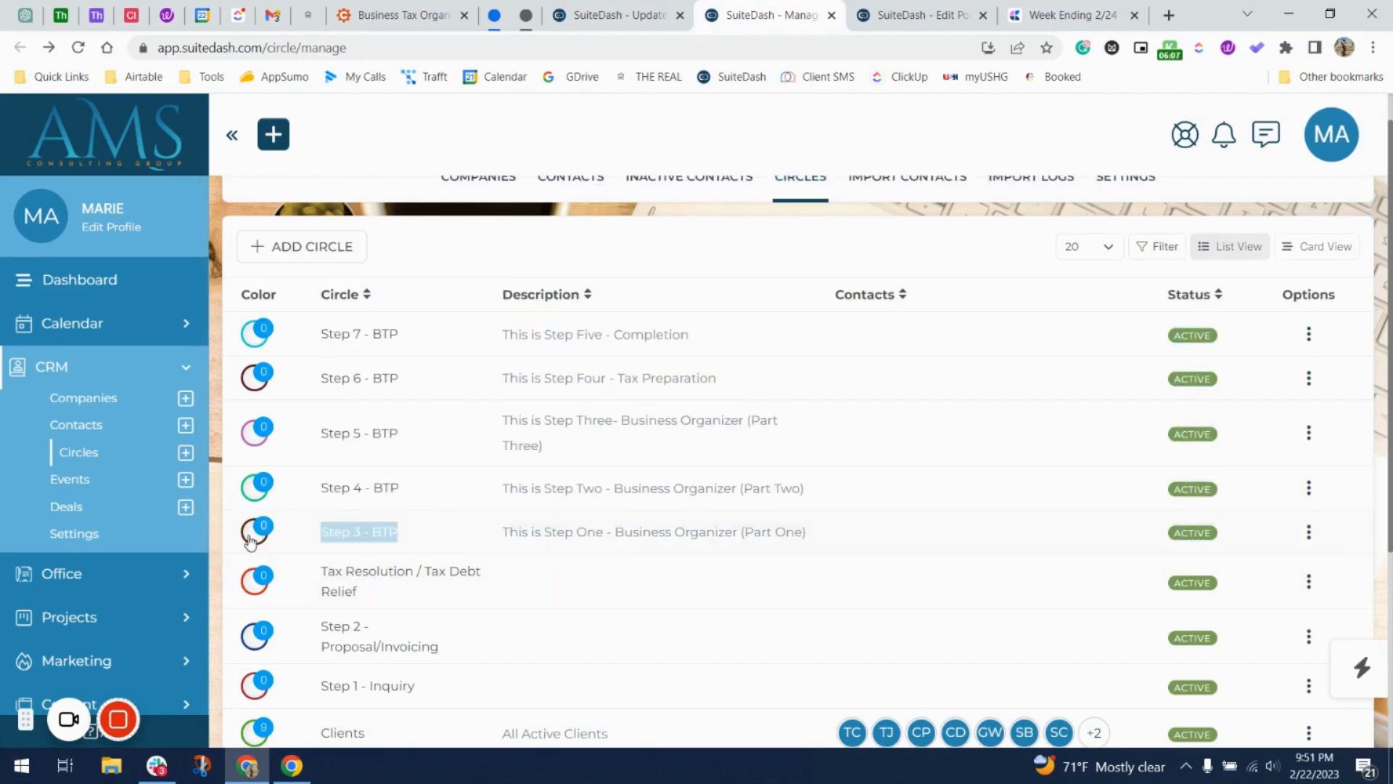
left_click(620, 16)
type("0 Step 3 - BTP")
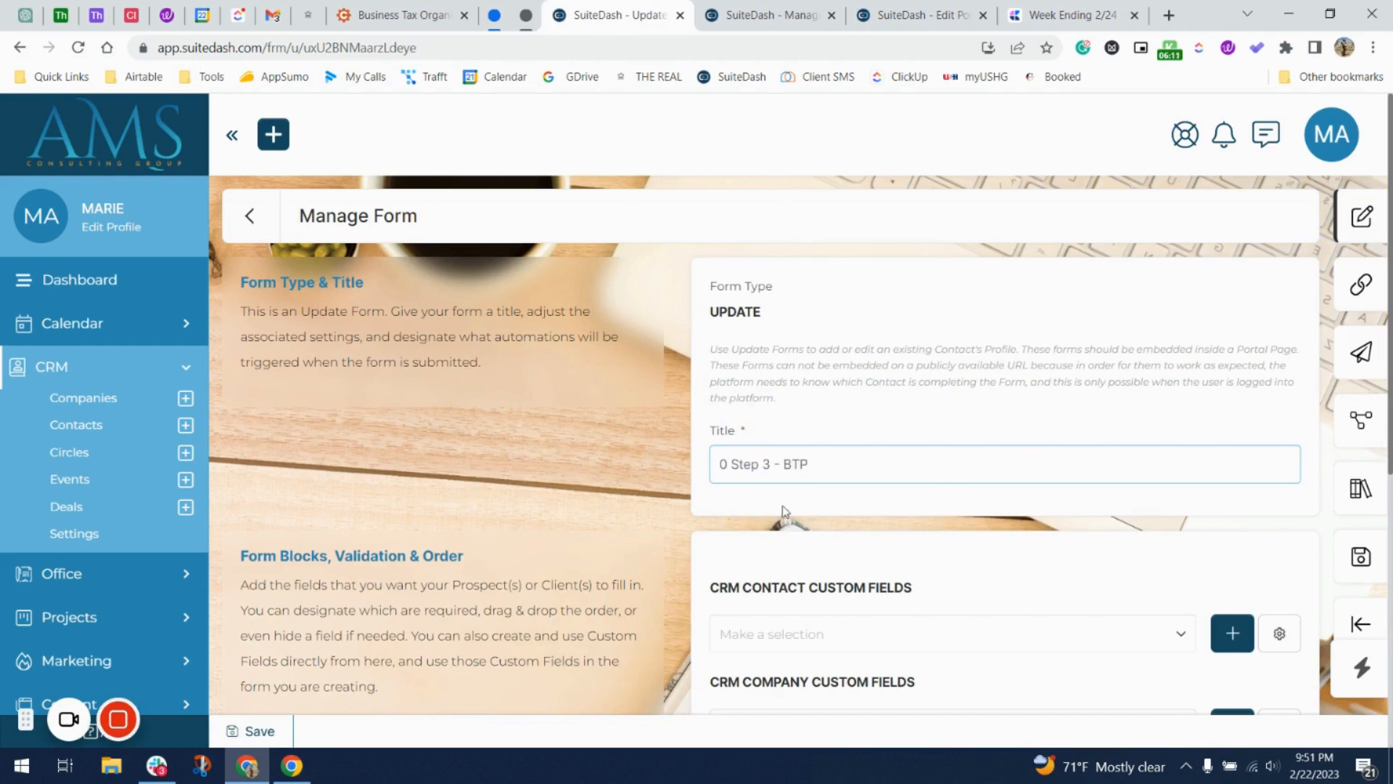
key("BackSpace")
key("BackSpace")
left_click(842, 464)
type("|")
Check the portal page's title 'BTP | Step One', then return to the update form.
left_click(783, 10)
left_click(874, 12)
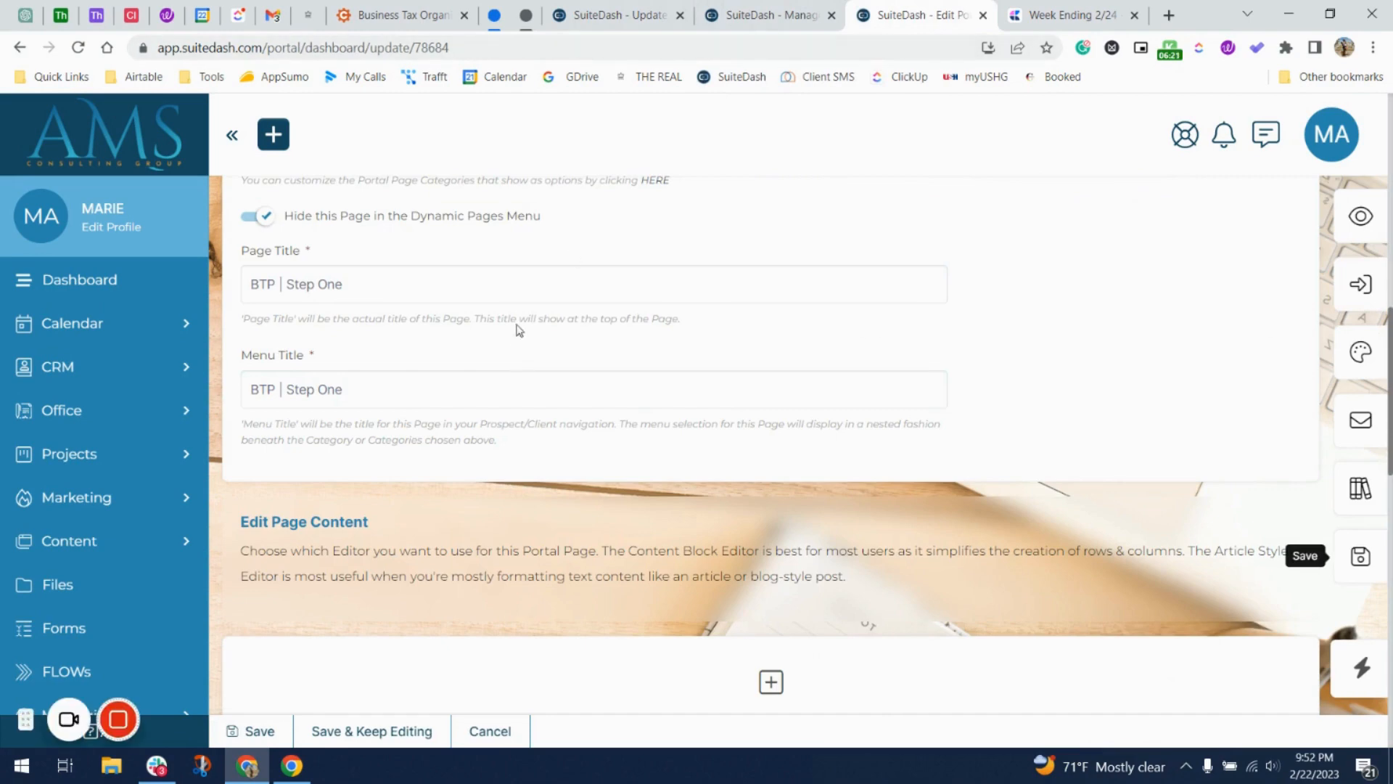
left_click(517, 283)
triple_click(518, 284)
left_click(771, 14)
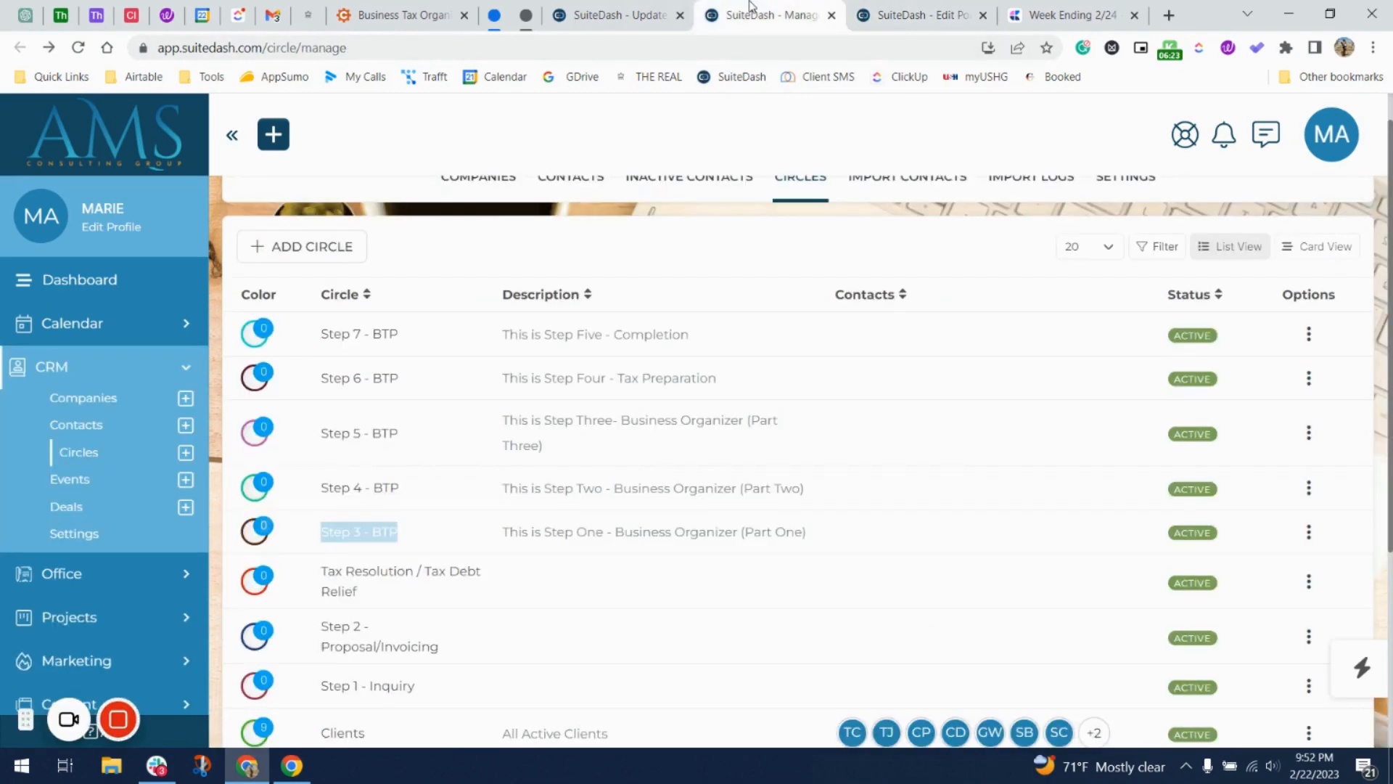
left_click(651, 10)
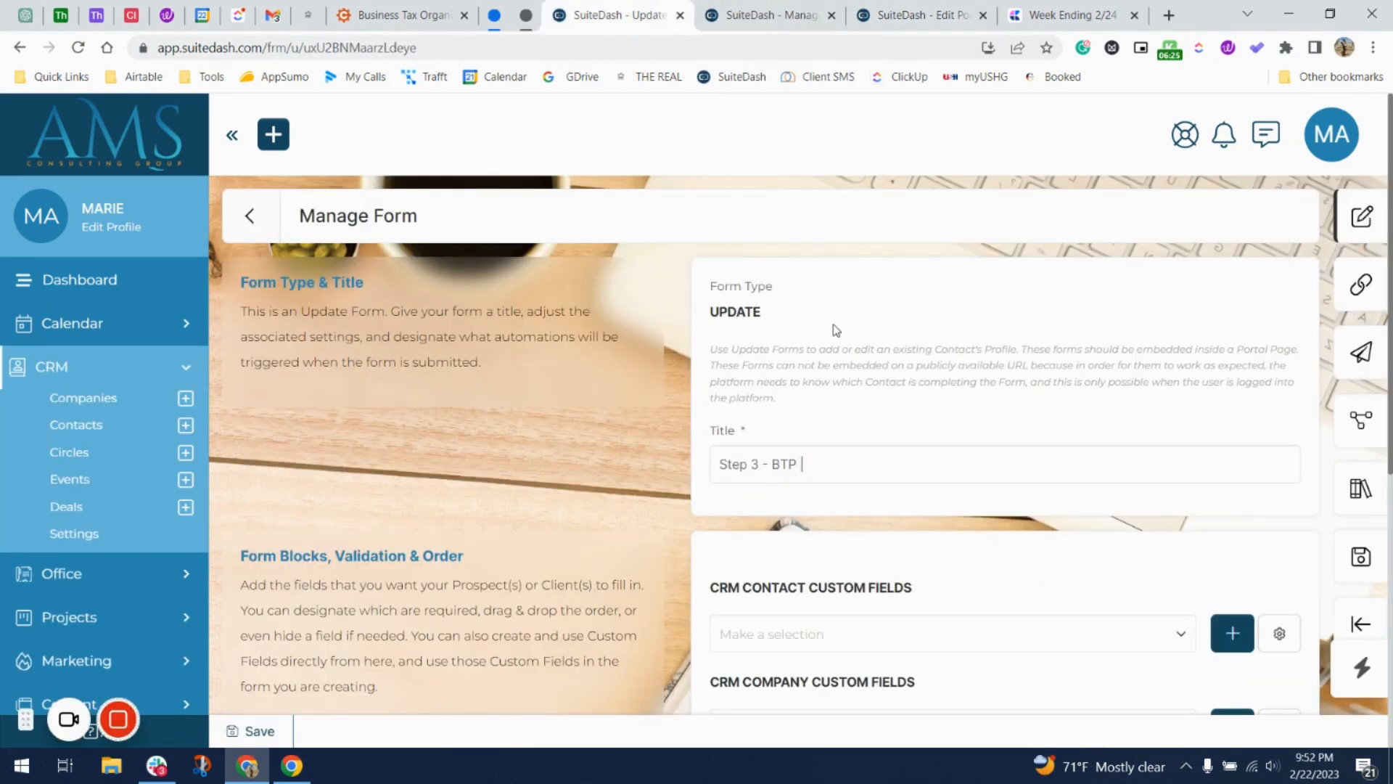
scroll(835, 327, "down", 7)
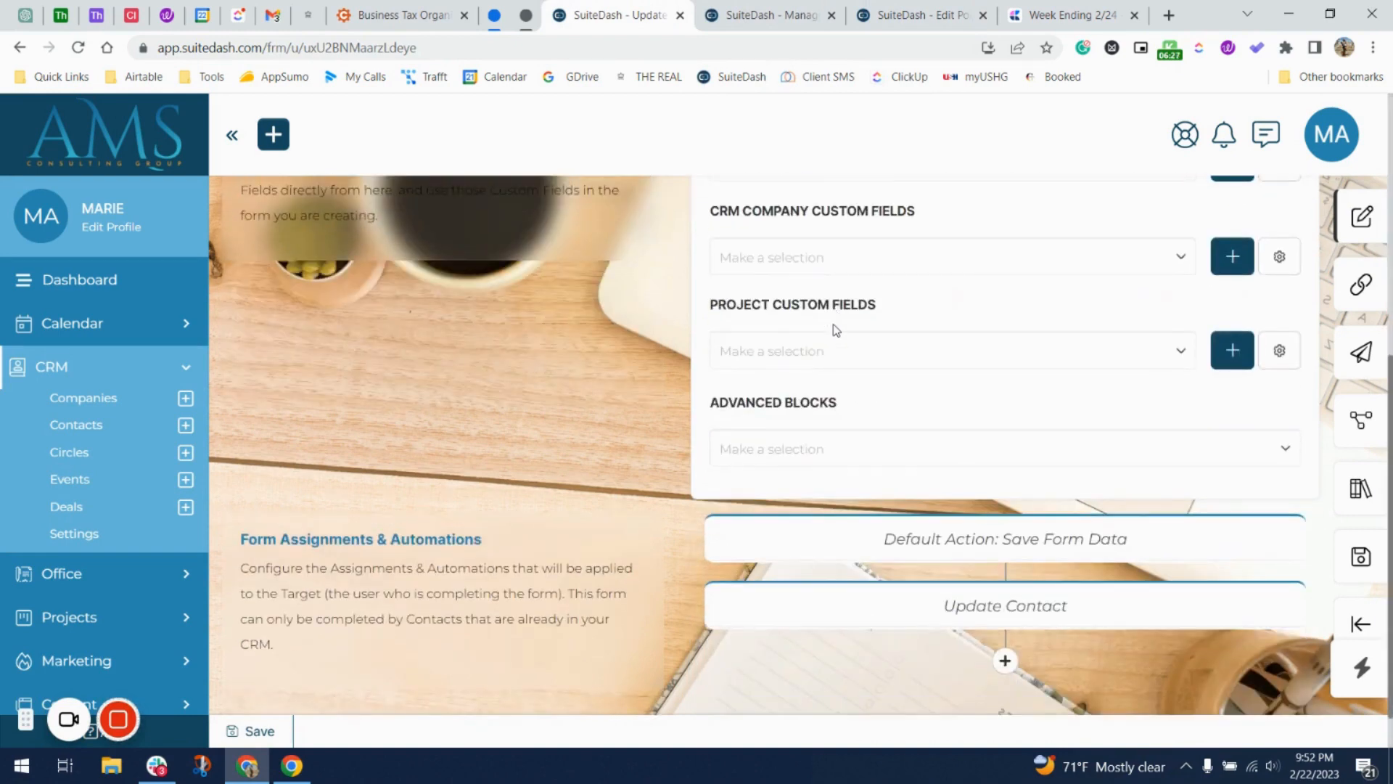
Append a right-arrow emoji and 'BTP | Step One' to the 'Step 3 - BTP' form title.
scroll(827, 404, "up", 7)
left_click(837, 472)
key("super+period")
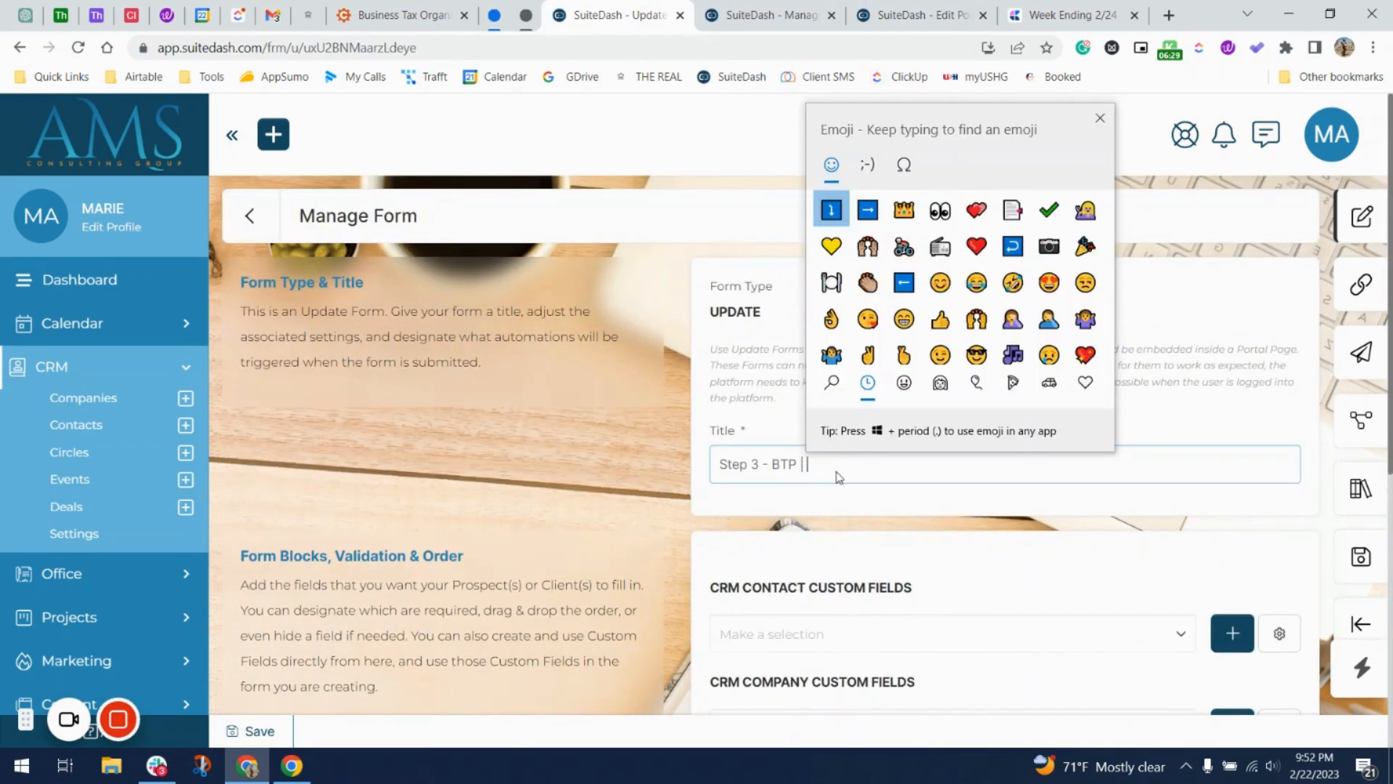
left_click(880, 214)
left_click(821, 466)
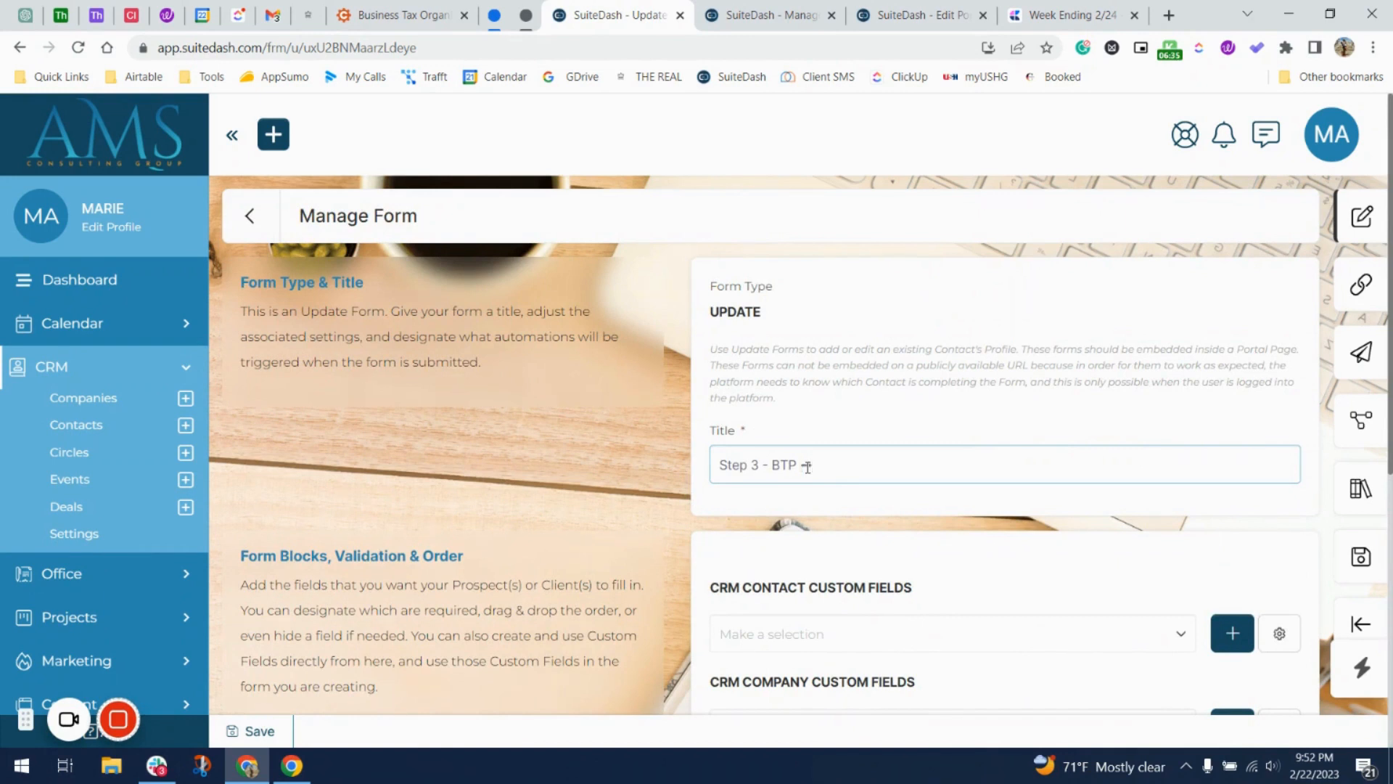
type("BTP | Step One")
scroll(981, 460, "down", 5)
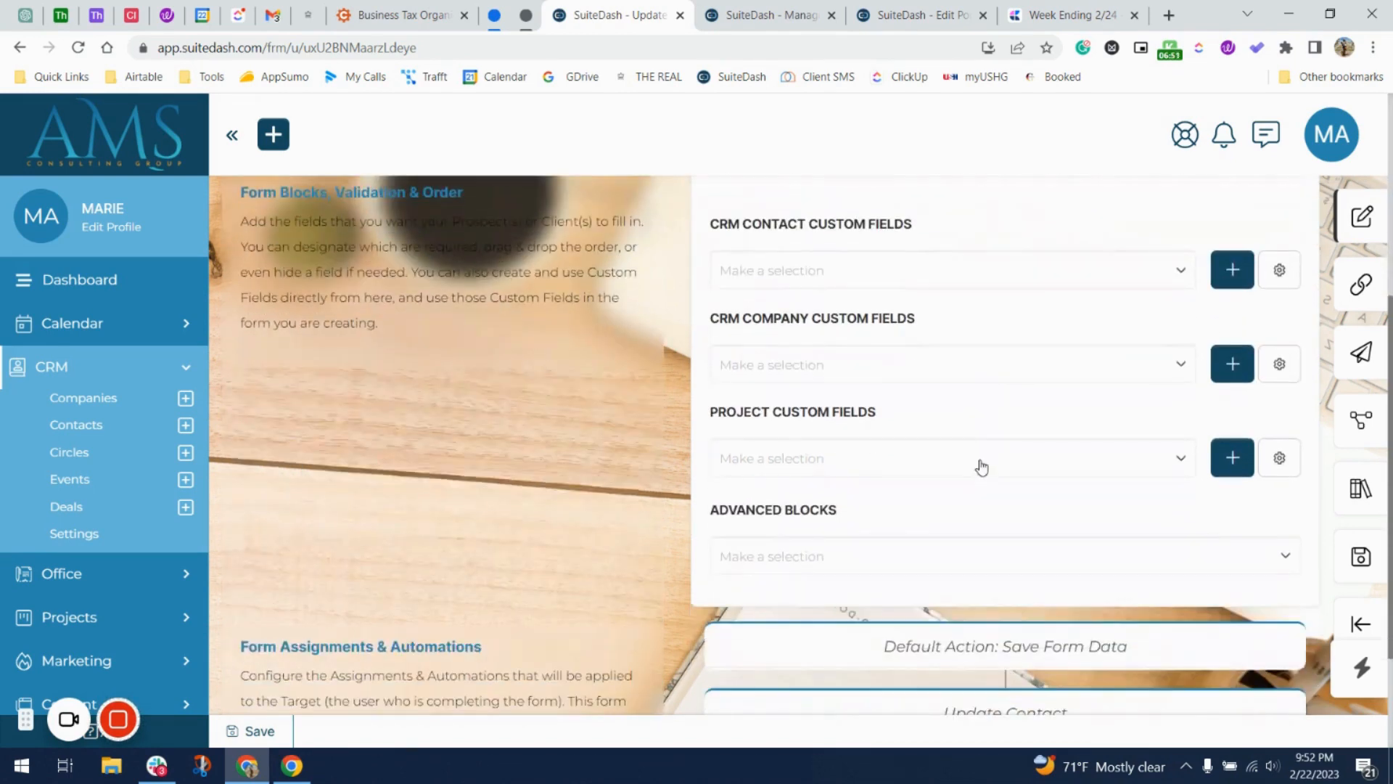
scroll(981, 467, "up", 1)
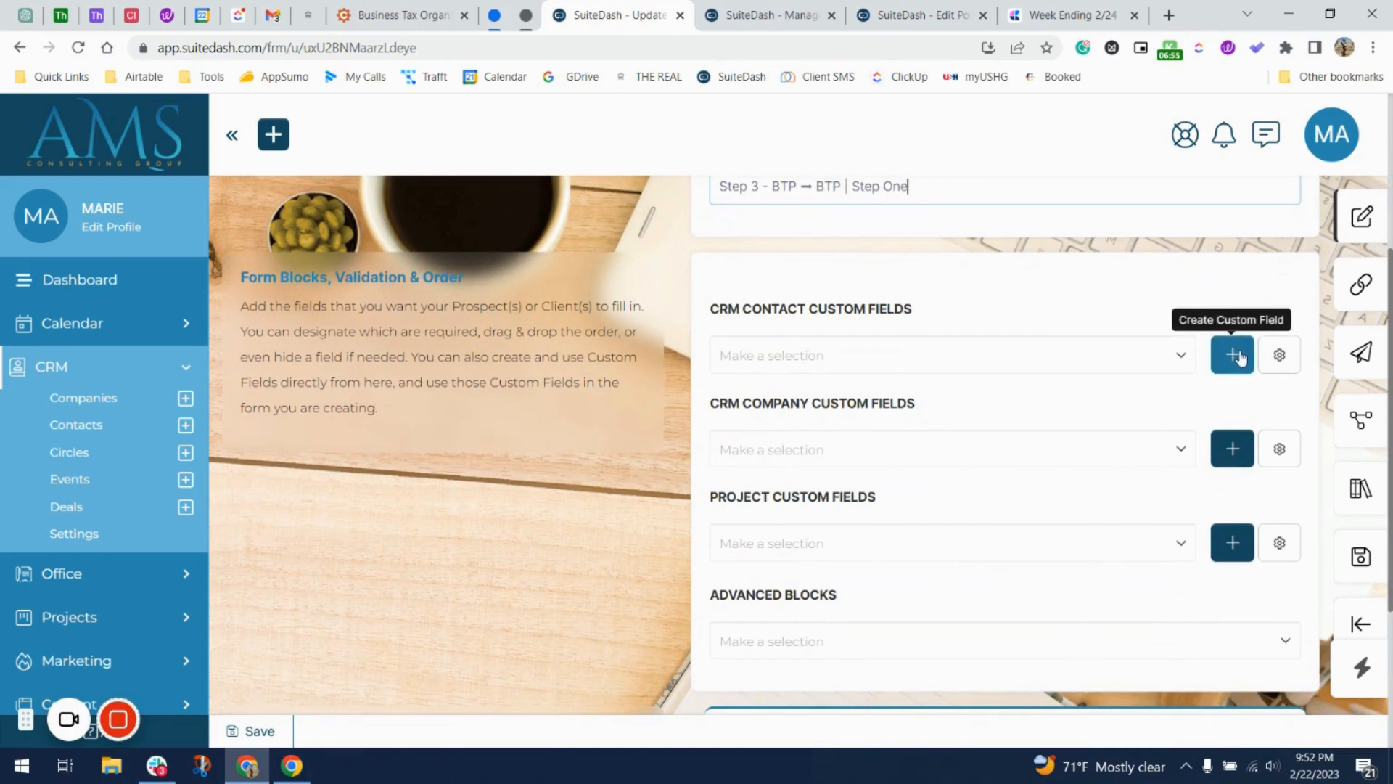
Start a new Projects custom field named Acknowledgement.
left_click(1234, 535)
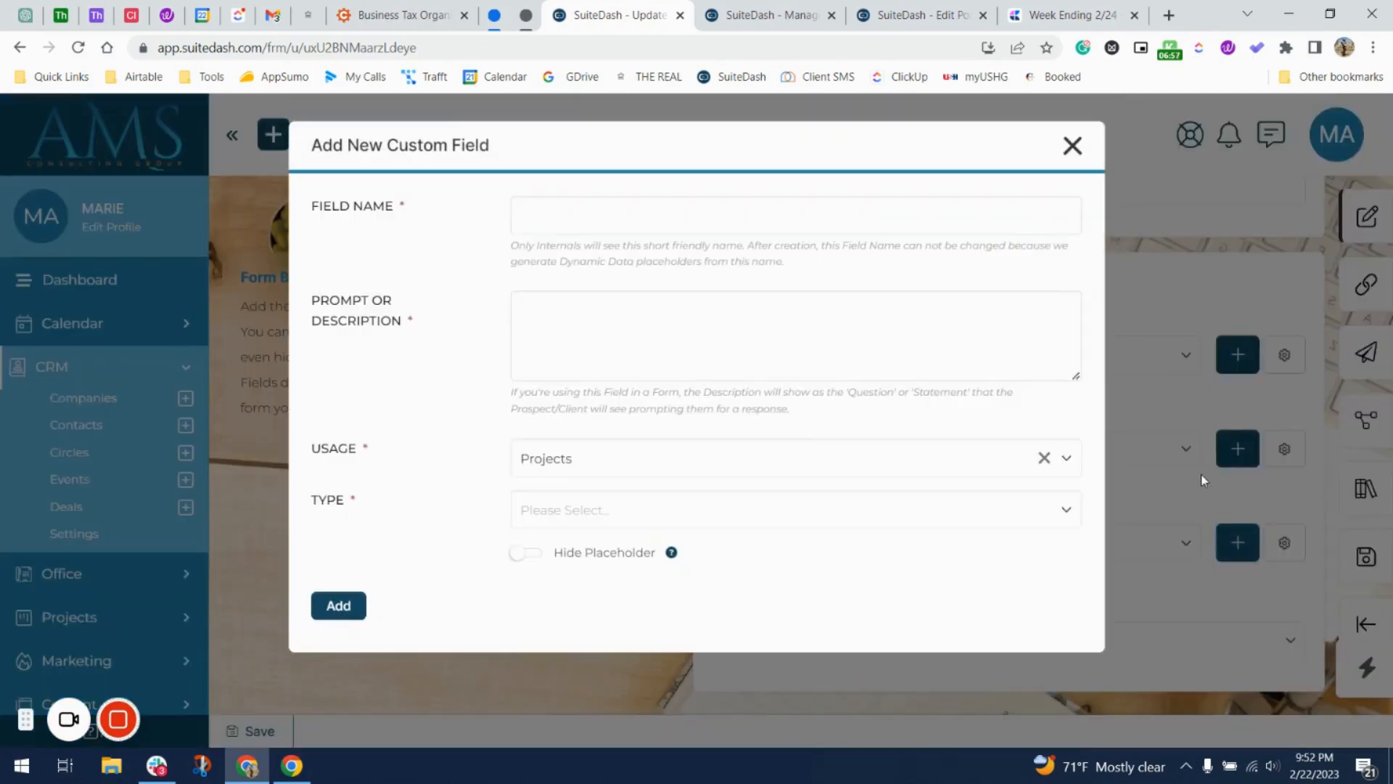
left_click(740, 231)
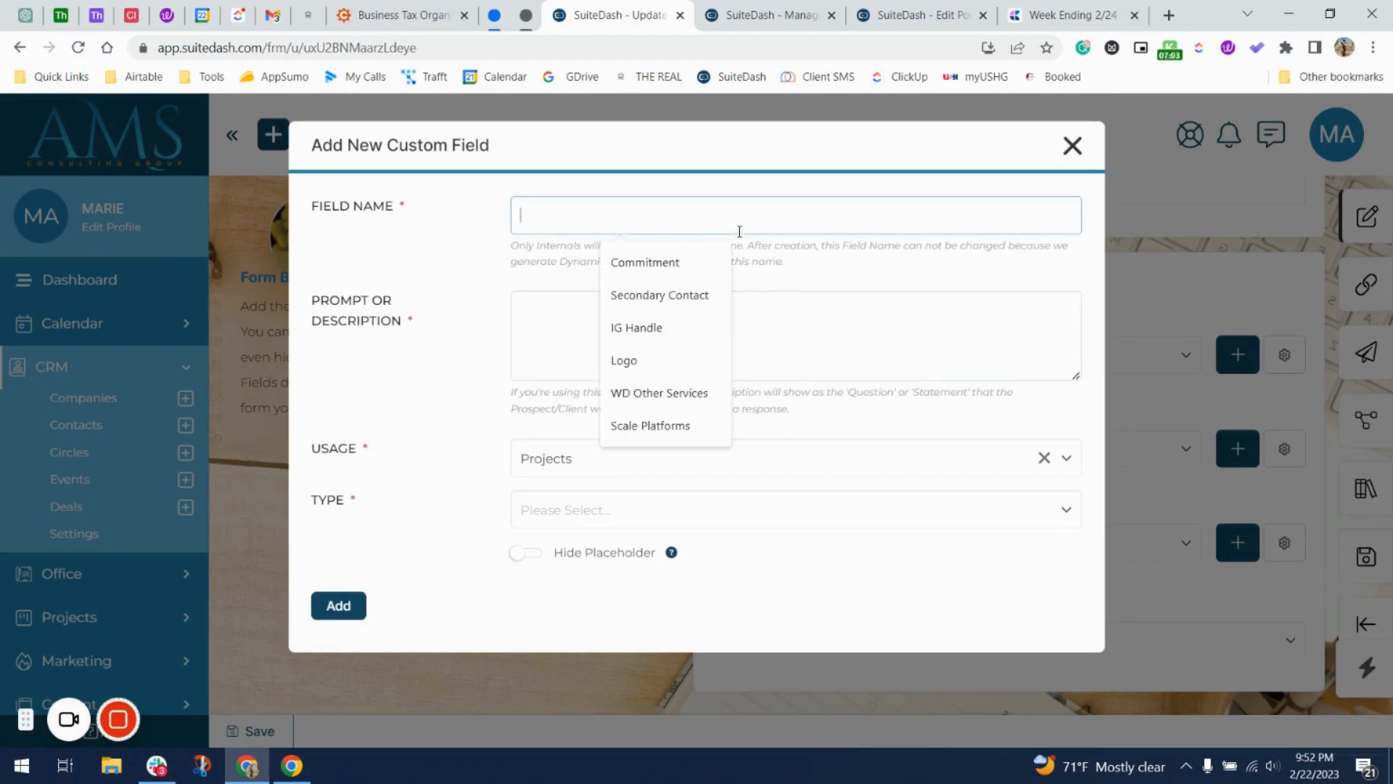
type("Acc")
key("BackSpace")
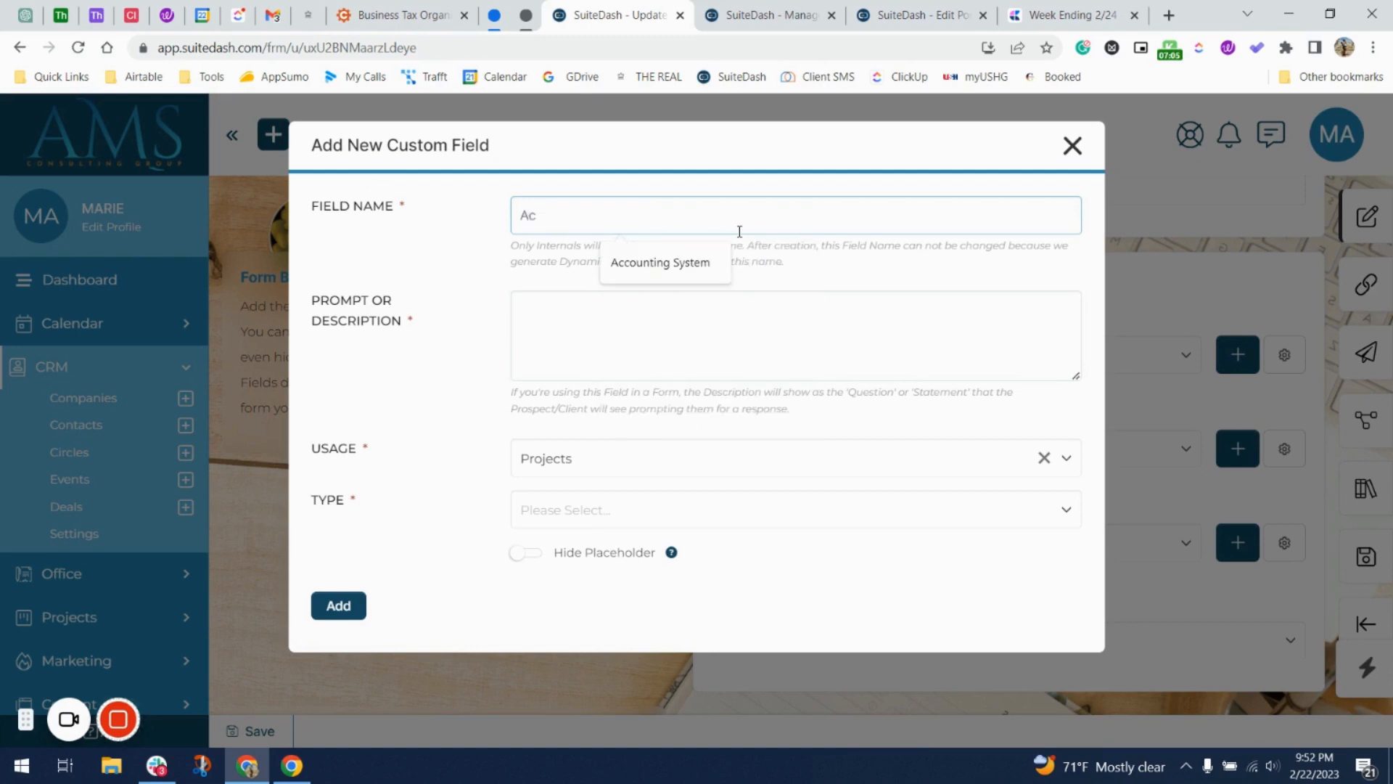
type("kn")
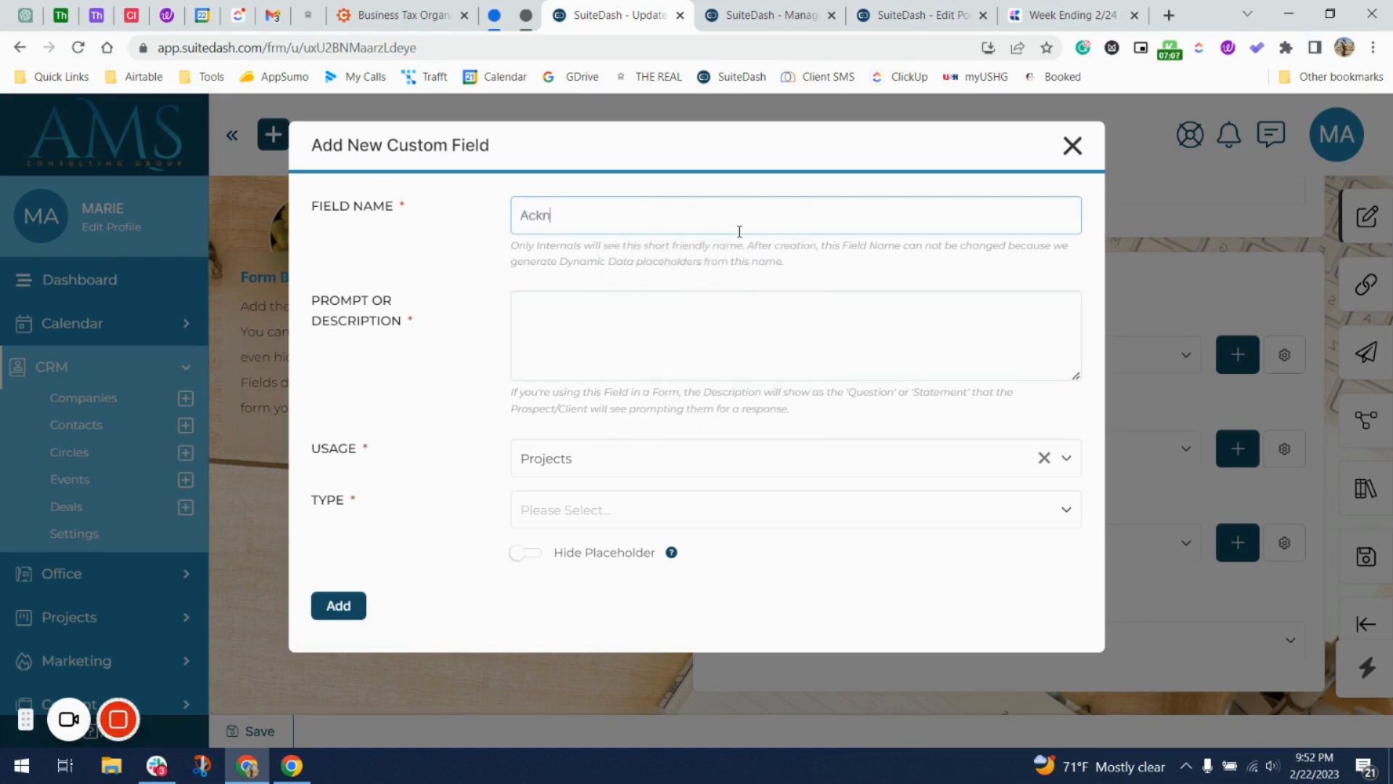
type("owledgement")
Write a description saying the form was submitted and the client is ready, then select it.
left_click(671, 317)
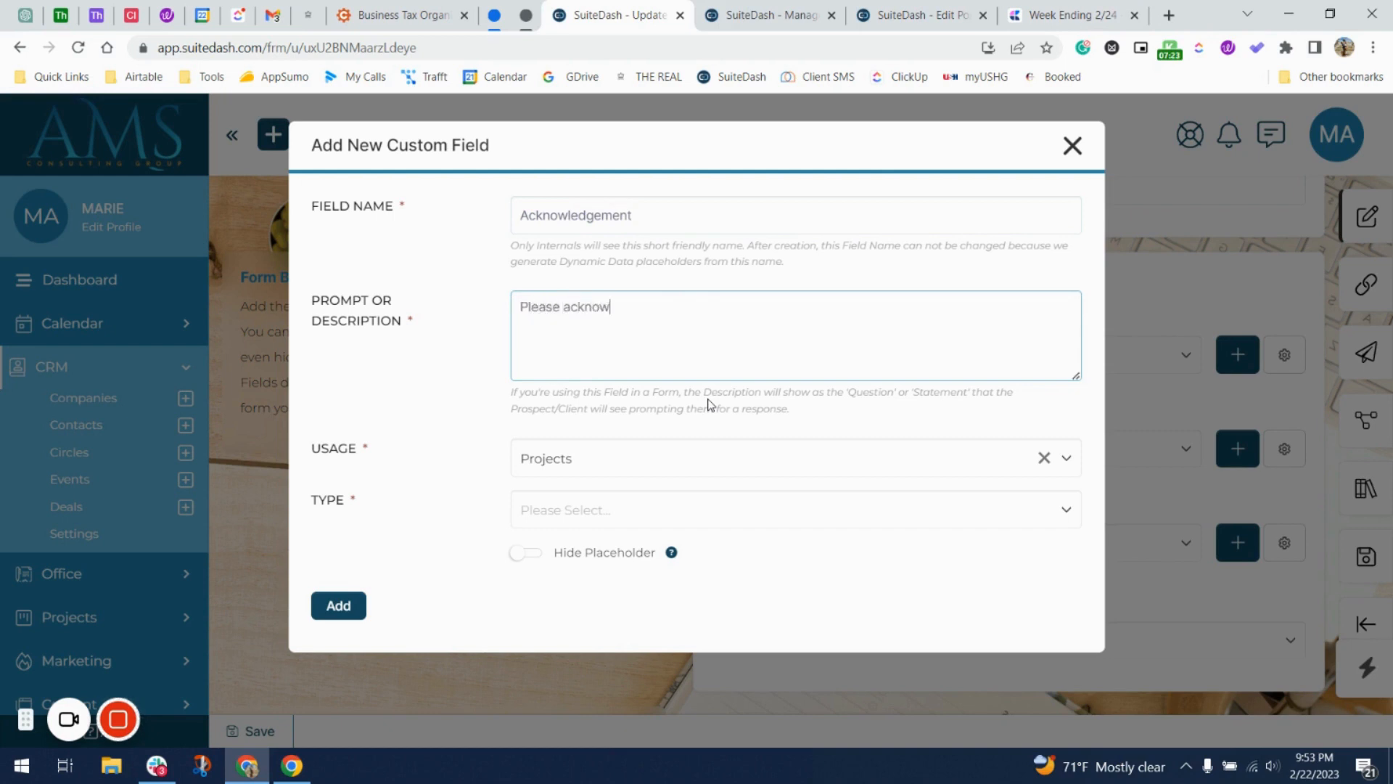
type("dge the completion of the")
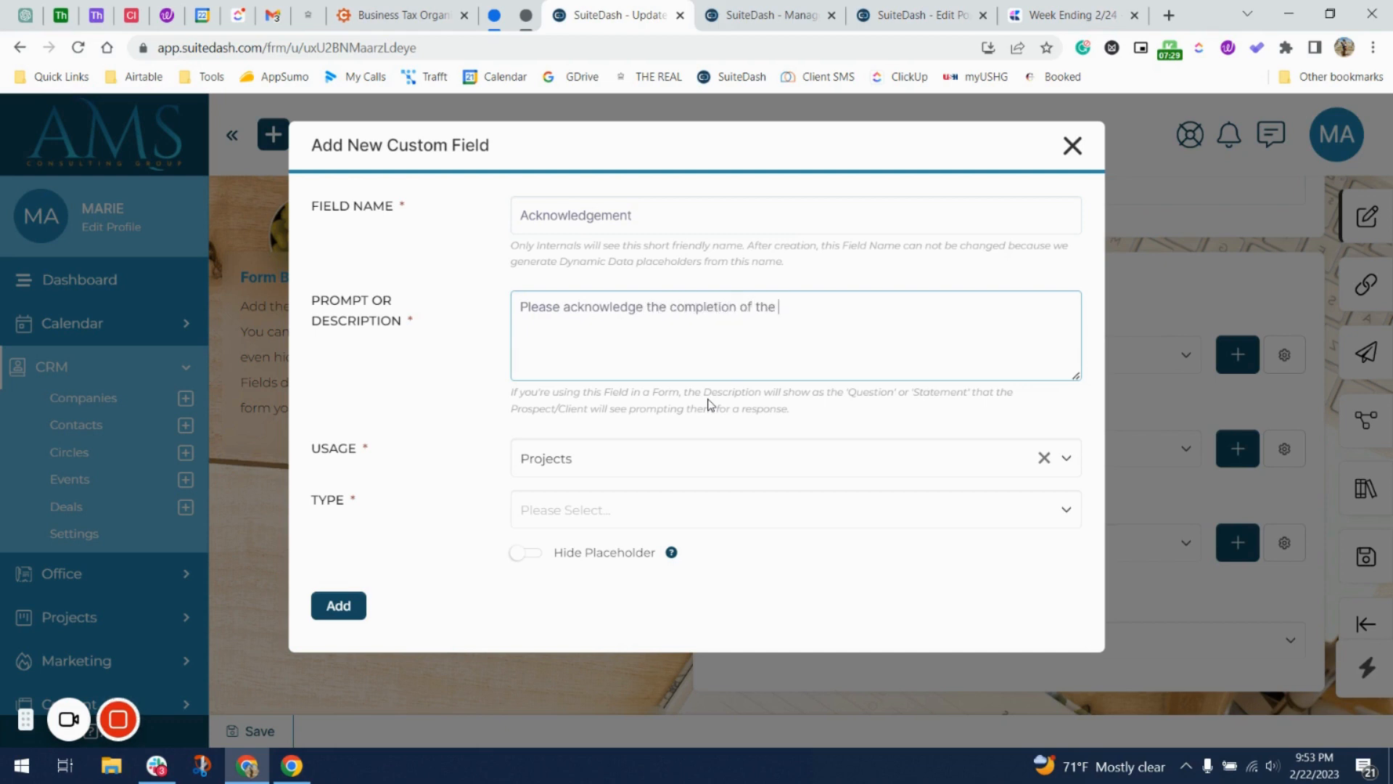
type(" full")
type("I have succ")
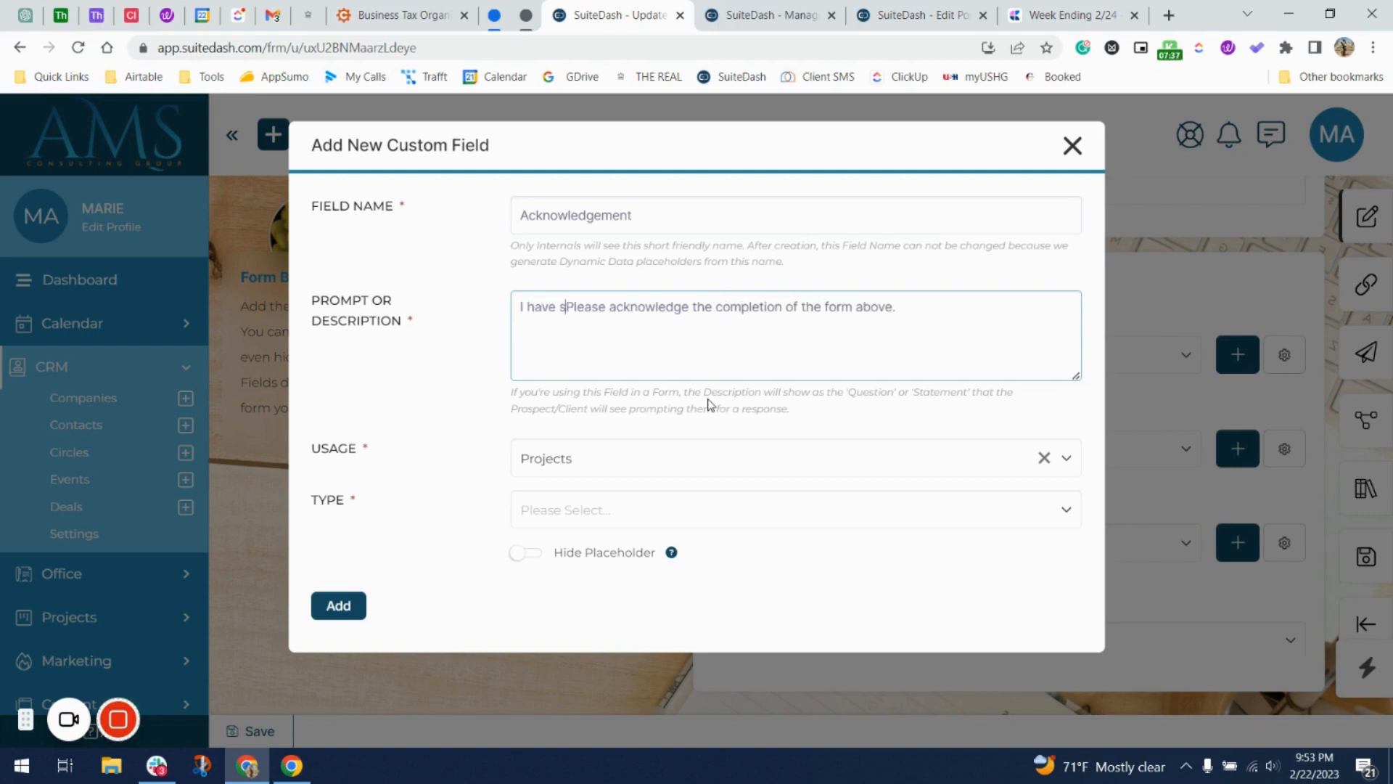
type("essfully com")
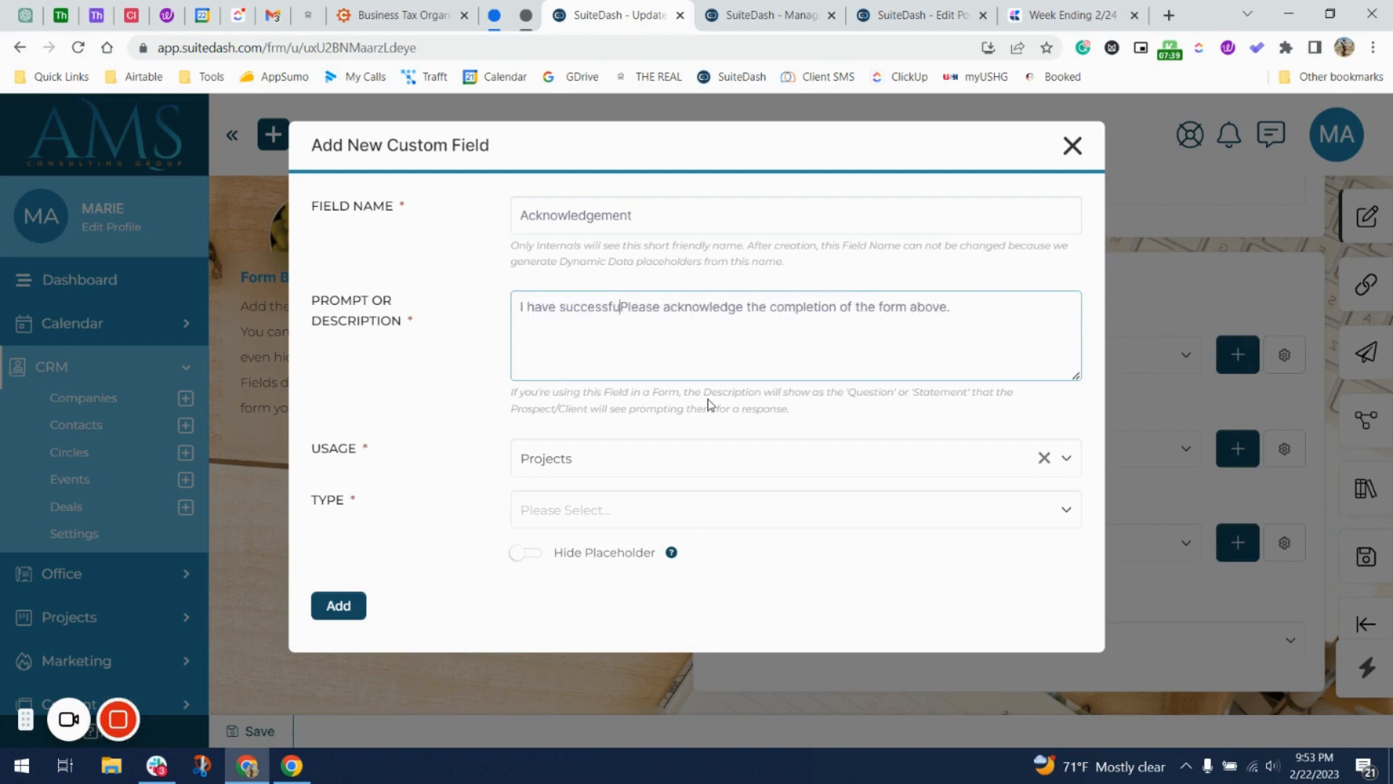
type("pletedPlease ")
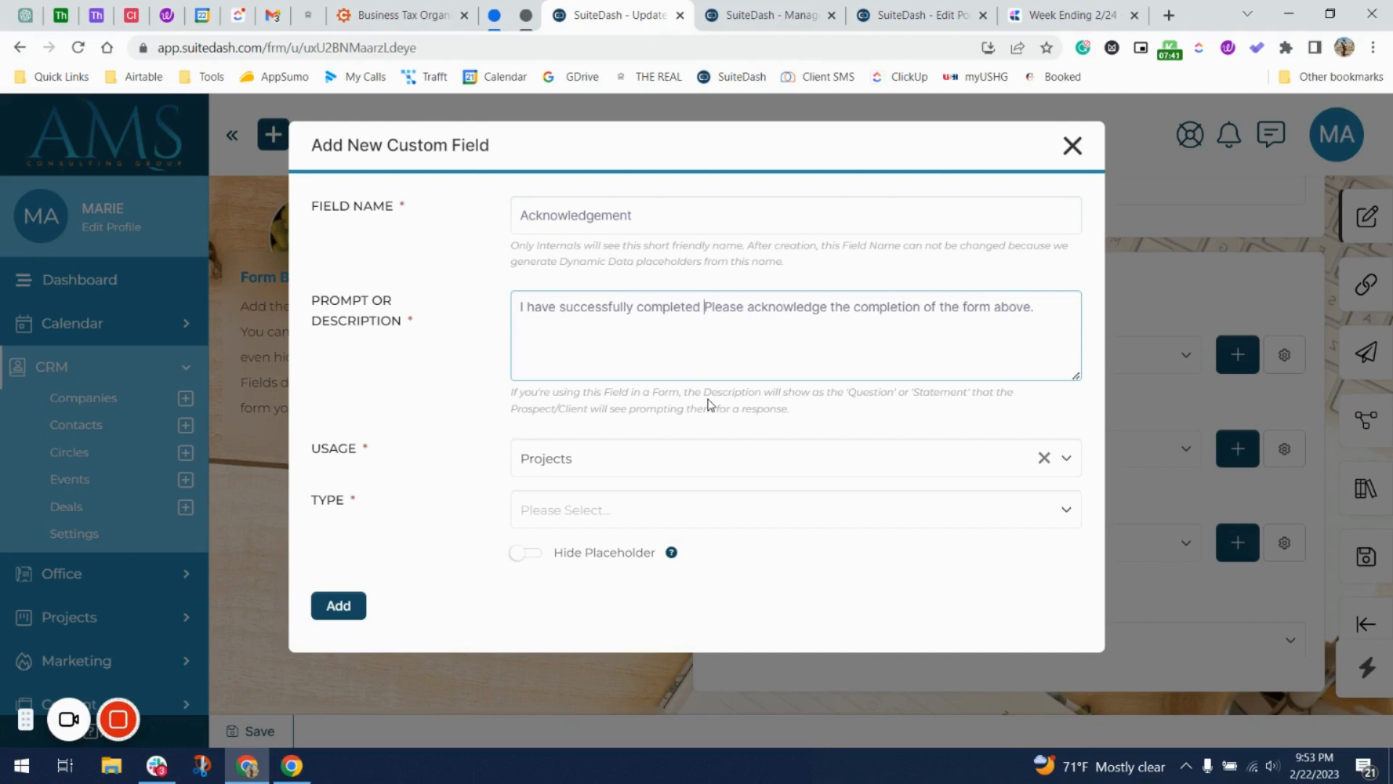
type("acknowledge the comp")
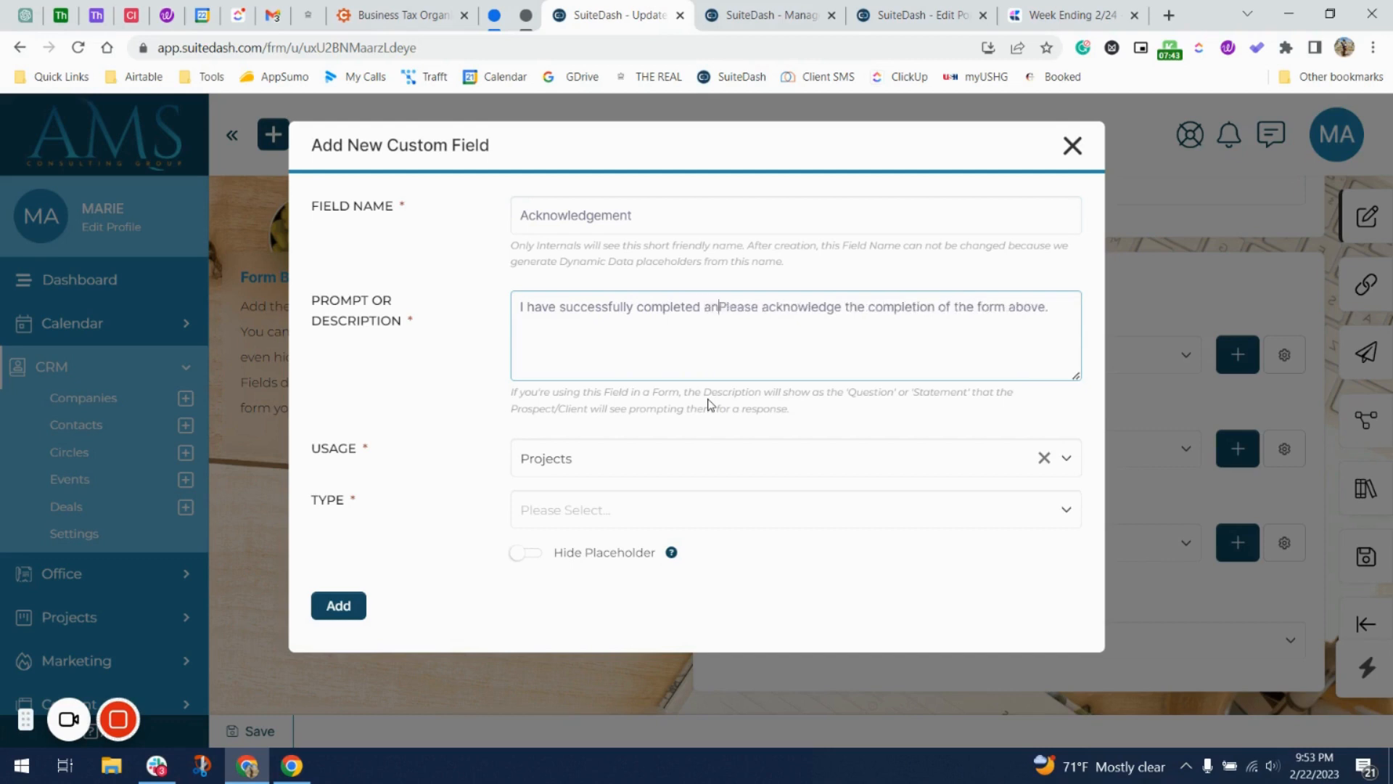
key("BackSpace")
key("BackSpace")
key("BackSpace")
key("BackSpace")
key("BackSpace")
key("BackSpace")
key("BackSpace")
key("BackSpace")
key("BackSpace")
key("BackSpace")
key("BackSpace")
key("BackSpace")
key("BackSpace")
key("BackSpace")
key("BackSpace")
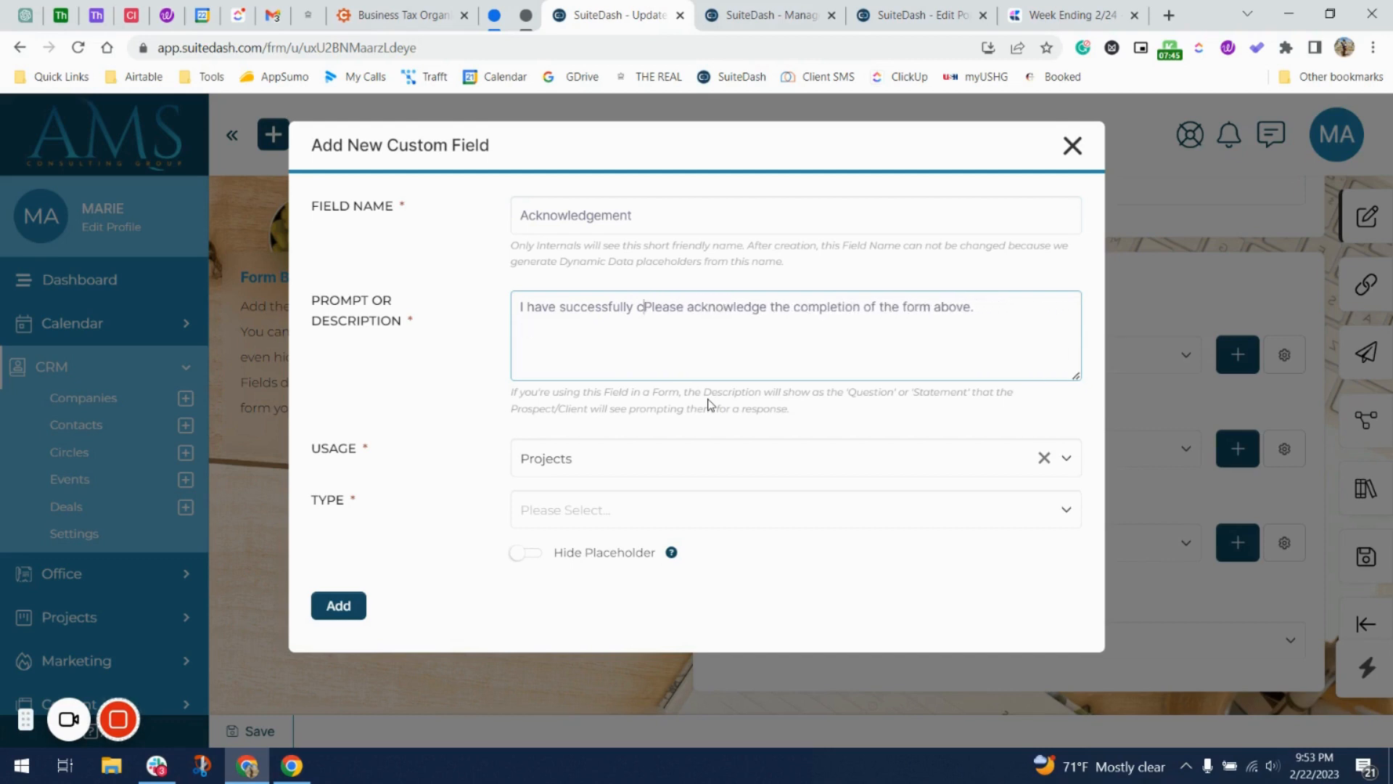
type("submitted the")
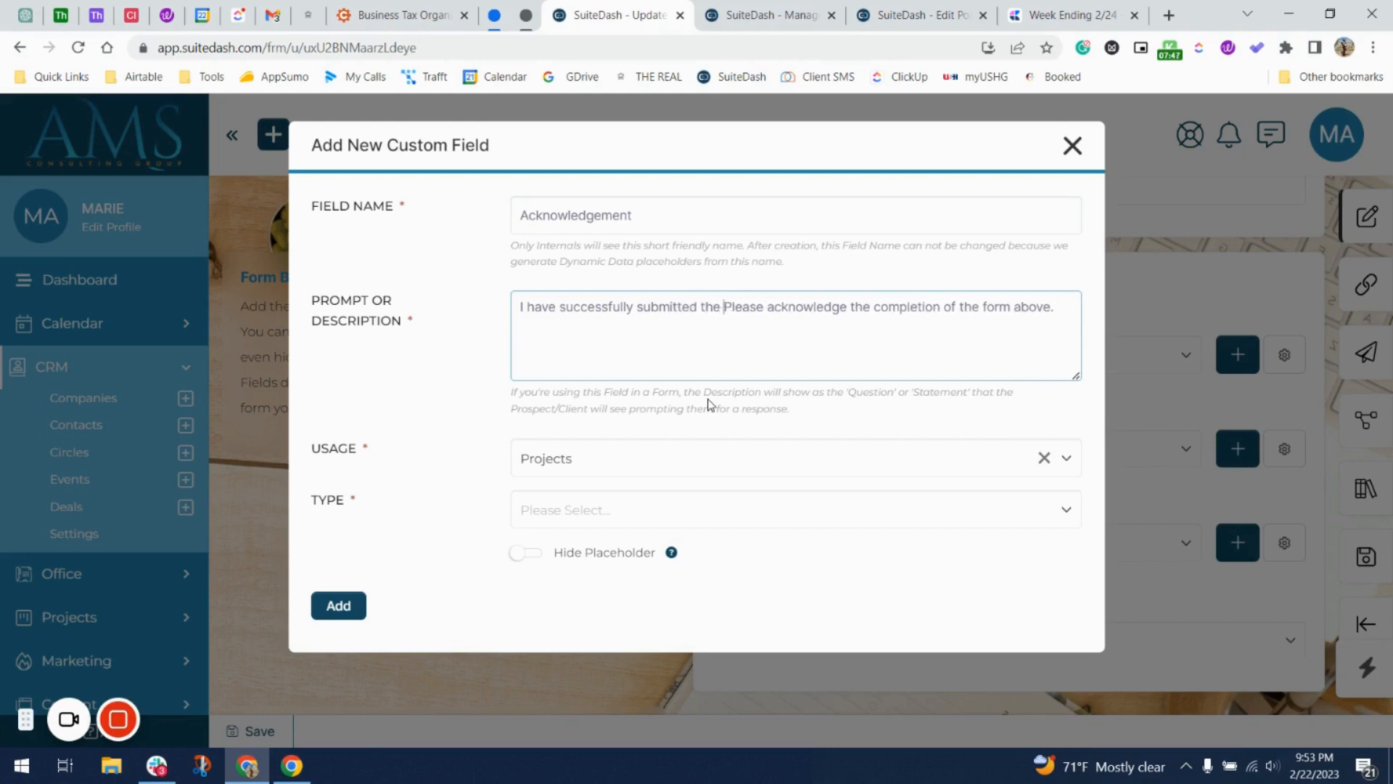
key("shift+Right")
key("shift+Right")
key("shift+Right")
key("shift+Right")
key("shift+Right")
key("shift+Right")
key("shift+Right")
key("shift+Right")
key("shift+Right")
key("shift+Right")
key("shift+Right")
key("shift+Right")
key("shift+Right")
key("shift+Right")
key("shift+Right")
key("shift+Right")
key("shift+Right")
key("shift+Right")
key("shift+Right")
key("shift+Right")
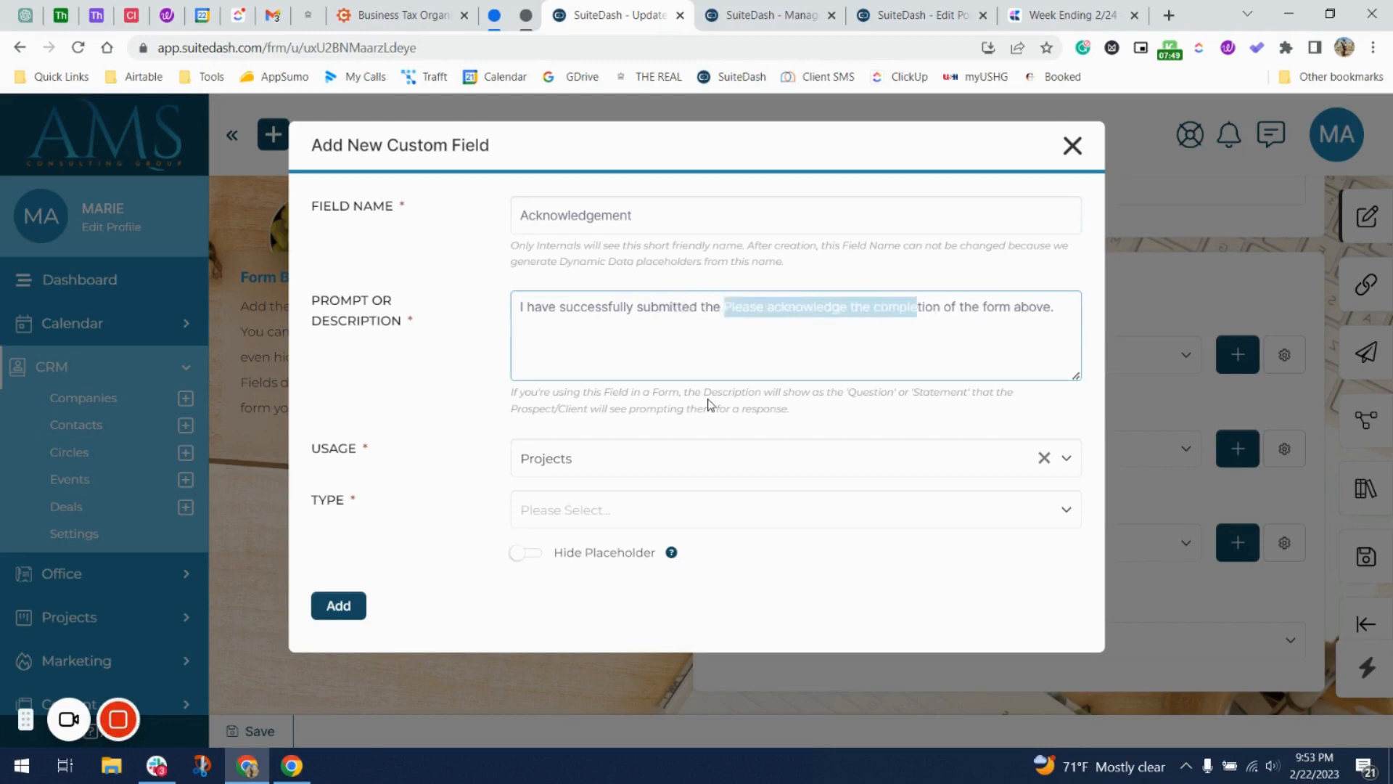
key("shift+Right")
key("BackSpace")
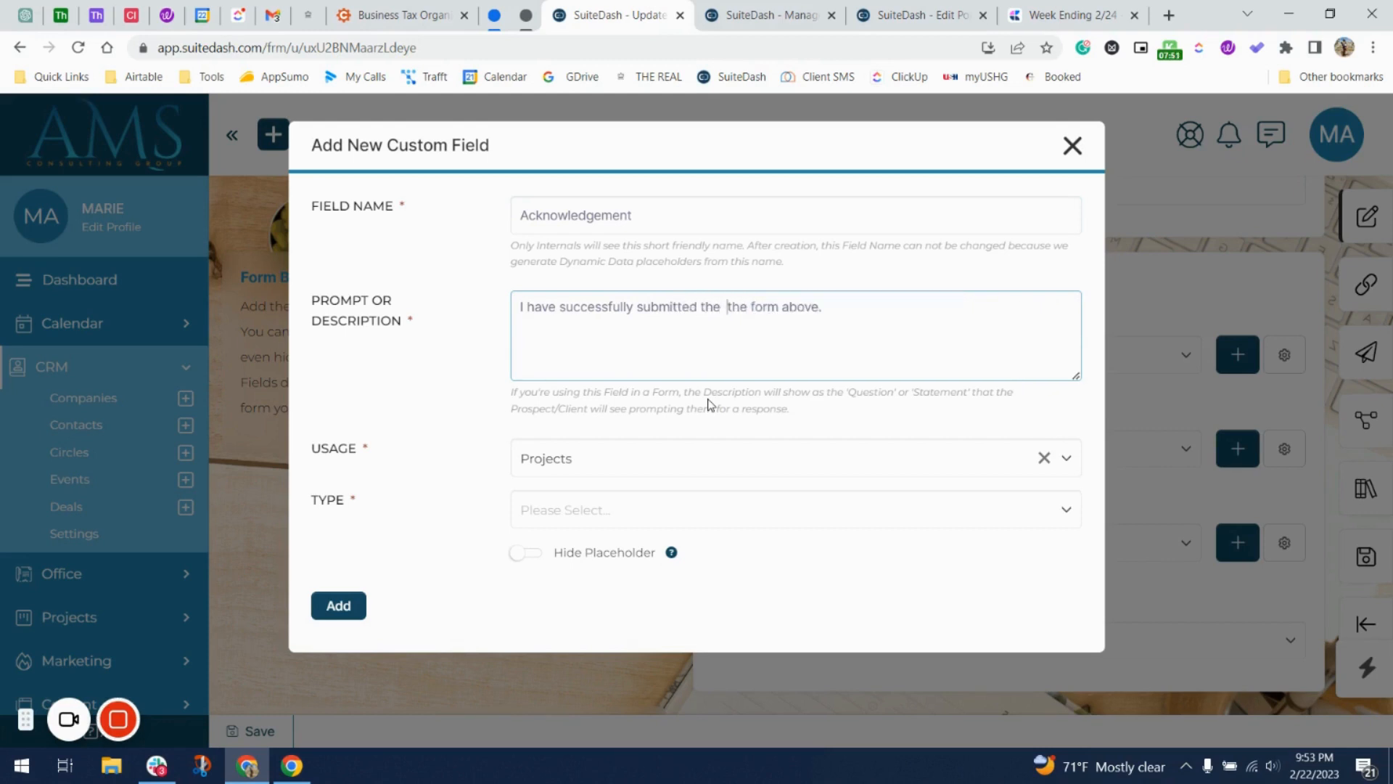
key("Delete")
key("Delete")
key("Delete")
key("Delete")
key("End")
type("and am re")
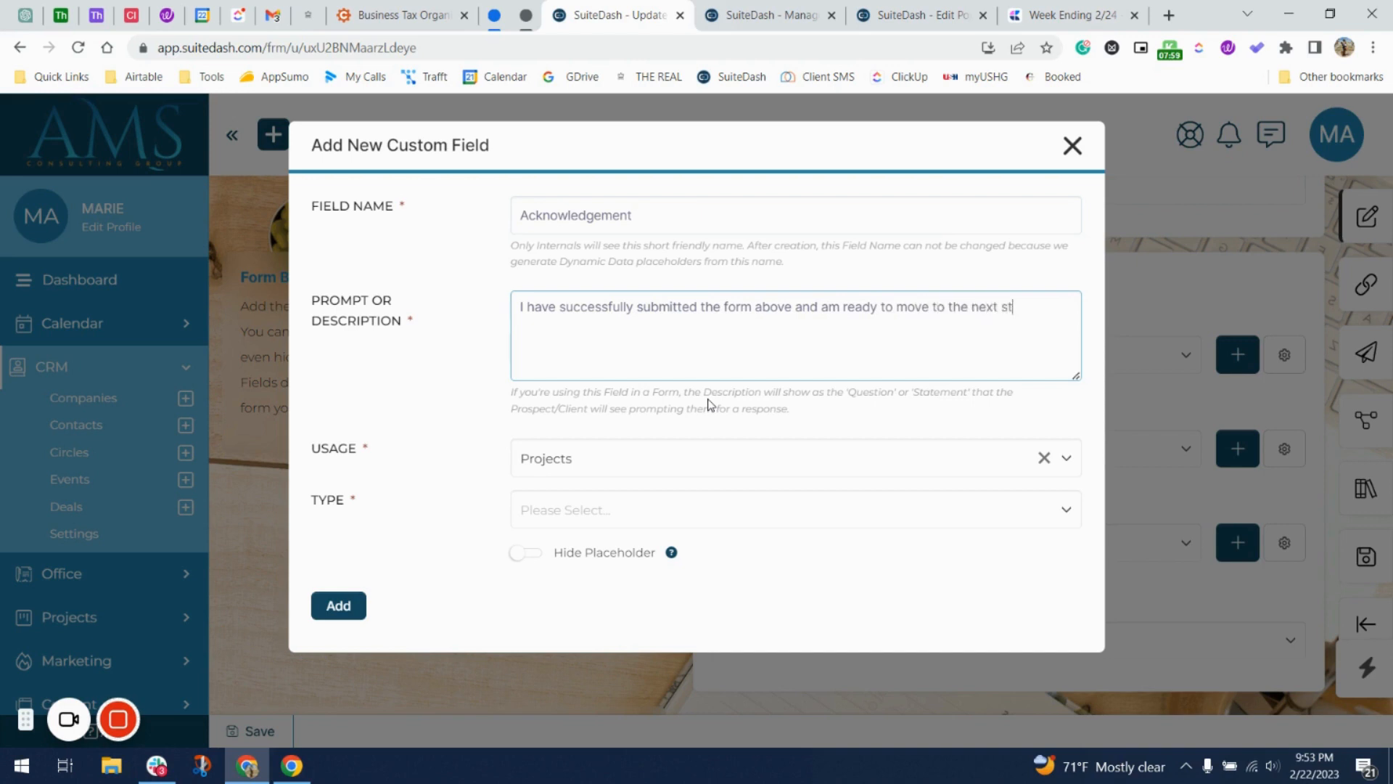
key("ctrl+a")
key("ctrl+c")
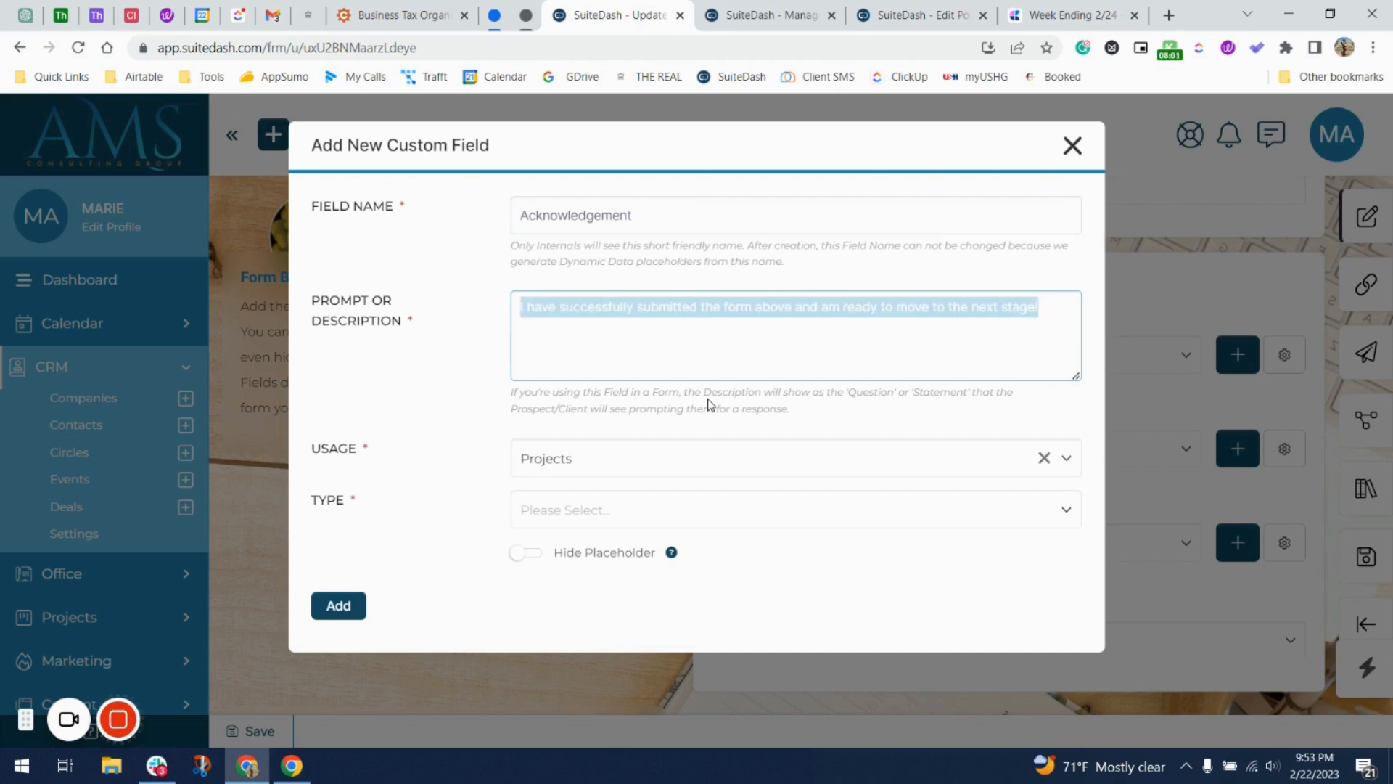
left_click(166, 15)
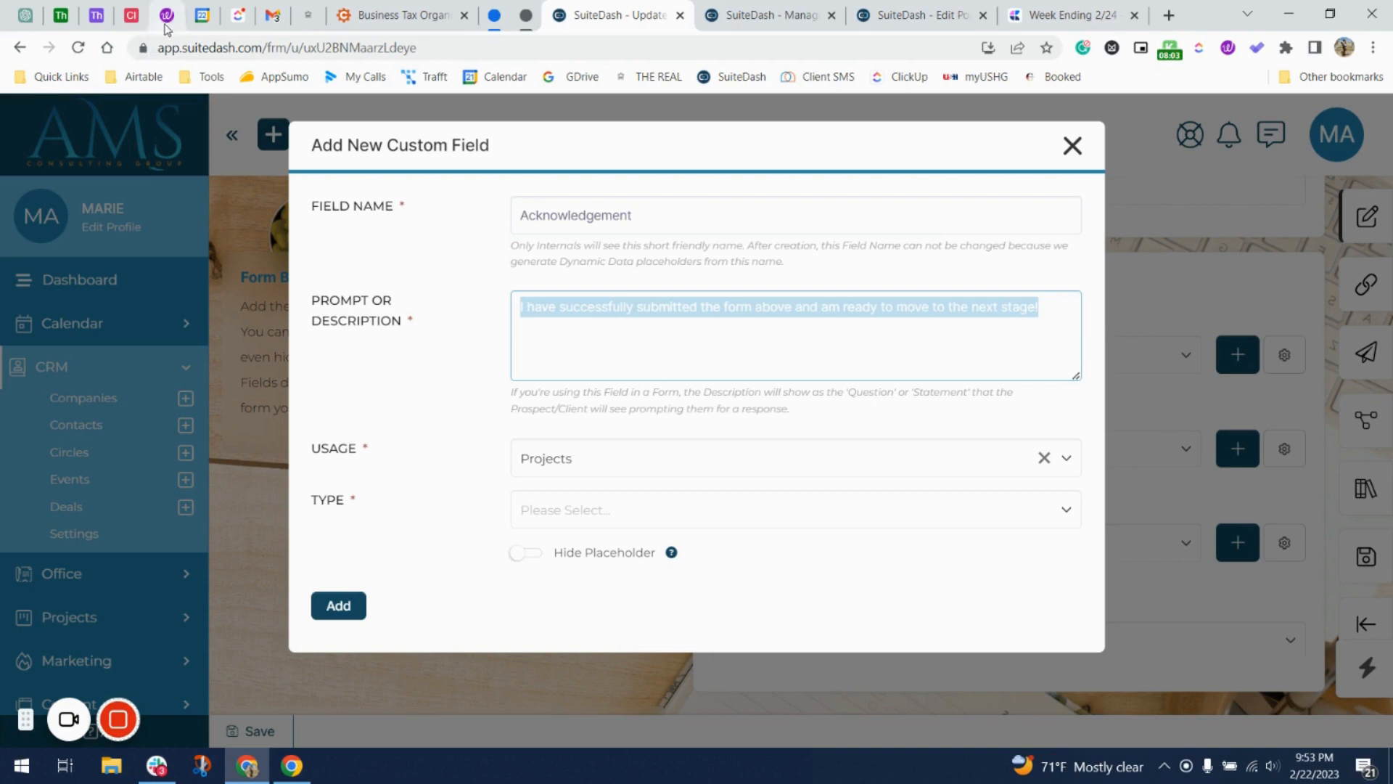
Paste the acknowledgement sentence into Wordtune and request a rewrite, reloading after the error.
left_click(293, 265)
key("ctrl+v")
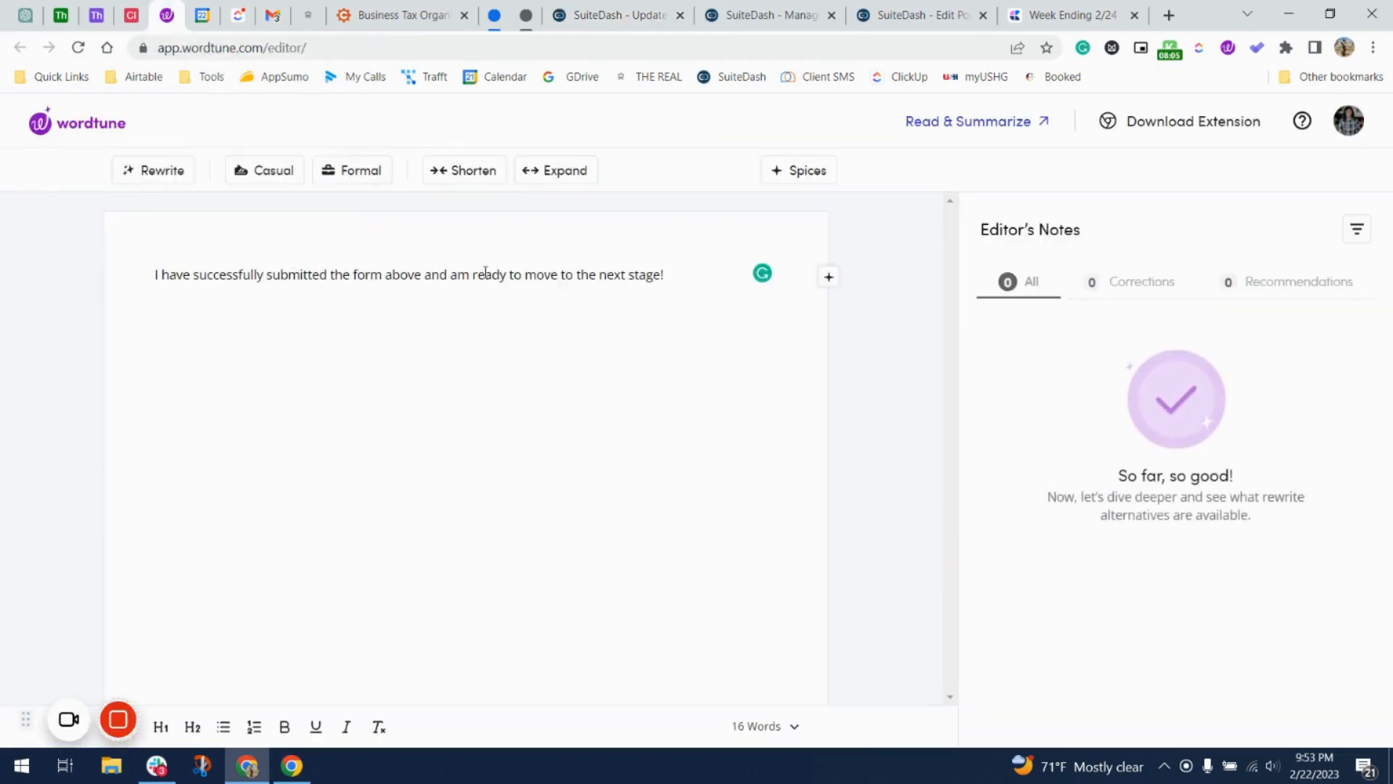
key("ctrl+a")
left_click(665, 253)
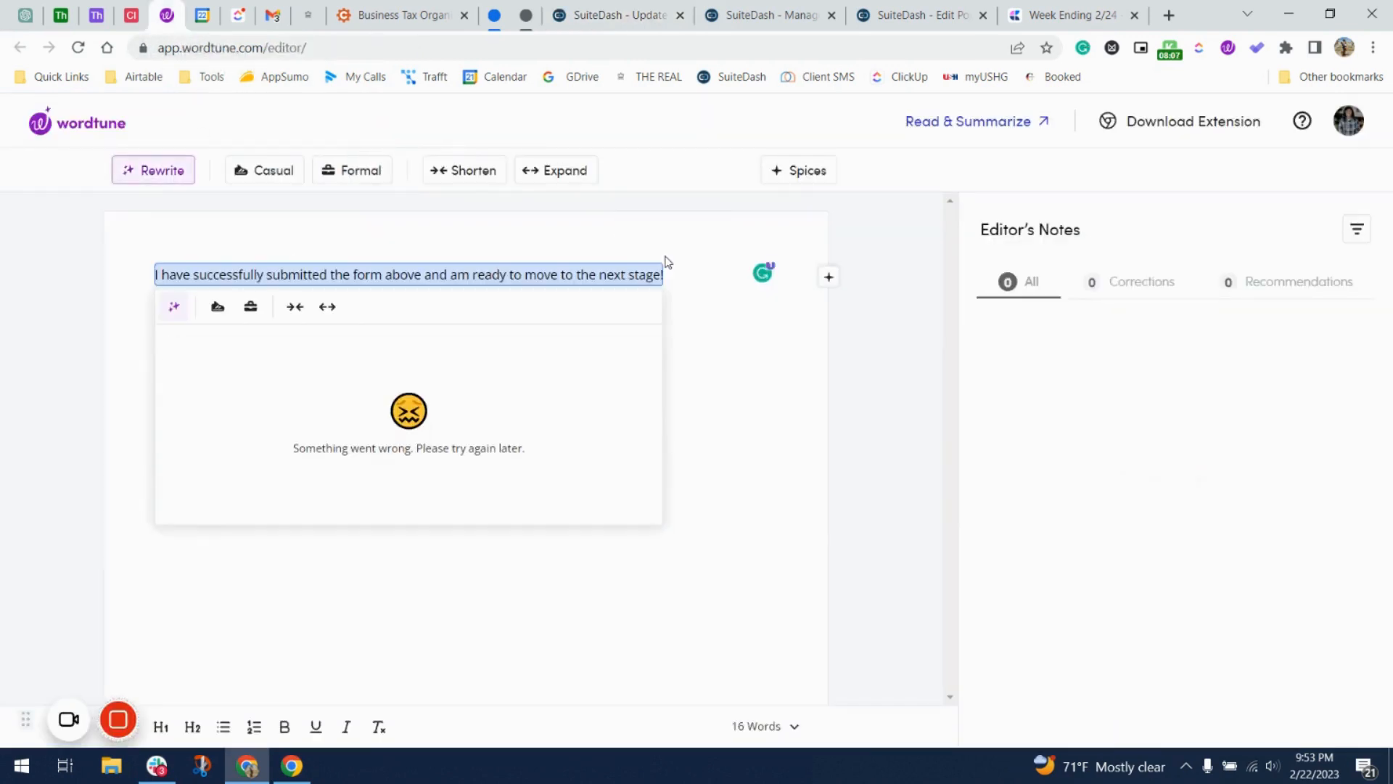
left_click(83, 50)
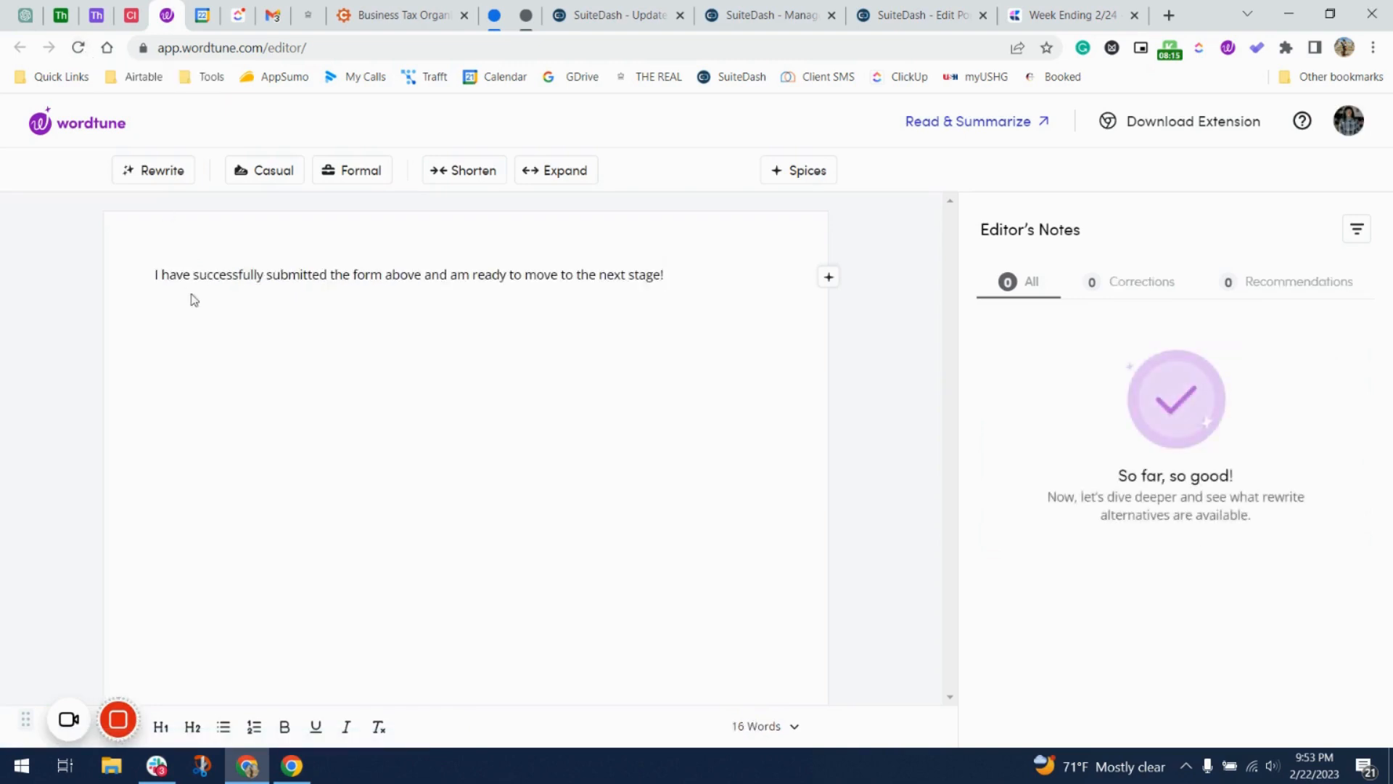
Choose the rewrite 'I have successfully submitted the above form and am ready to start the next phase!'.
key("ctrl+a")
left_click(689, 246)
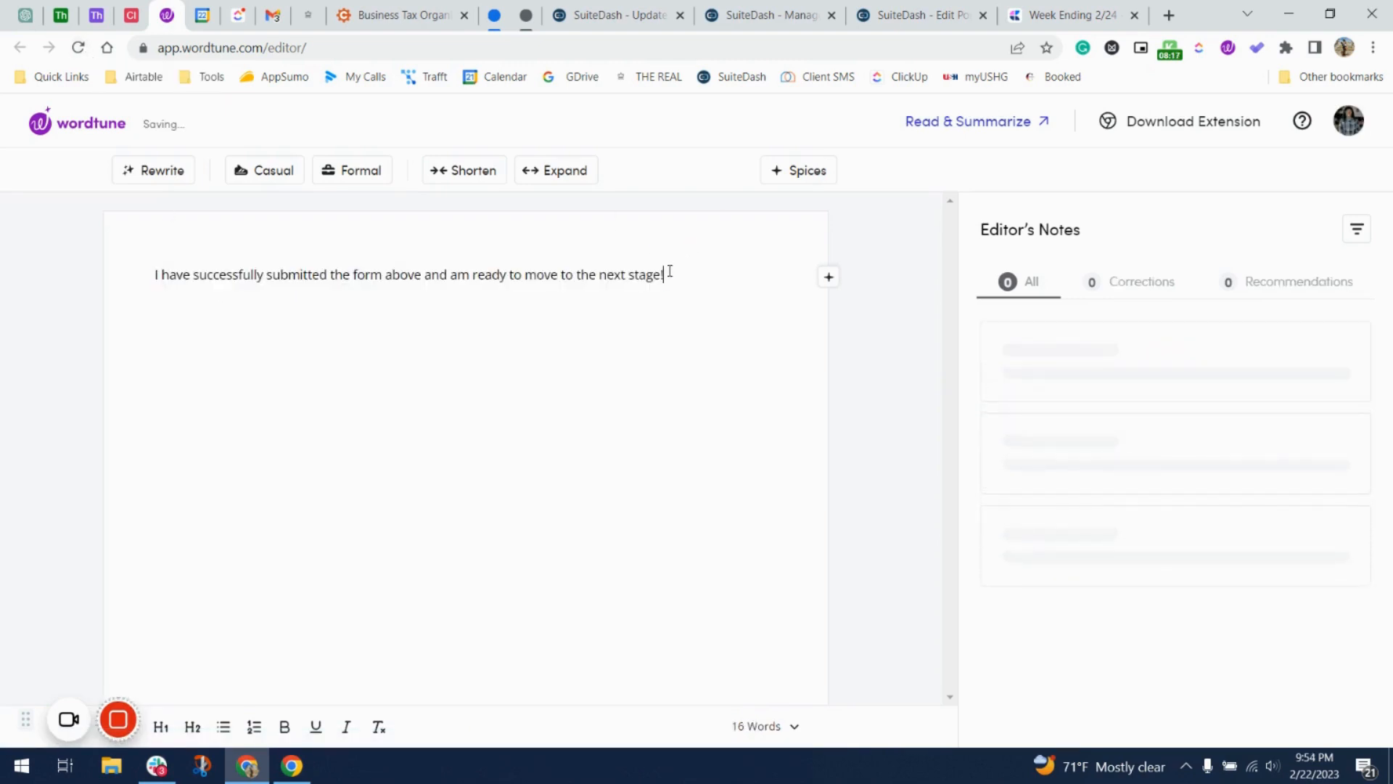
triple_click(666, 273)
left_click(661, 254)
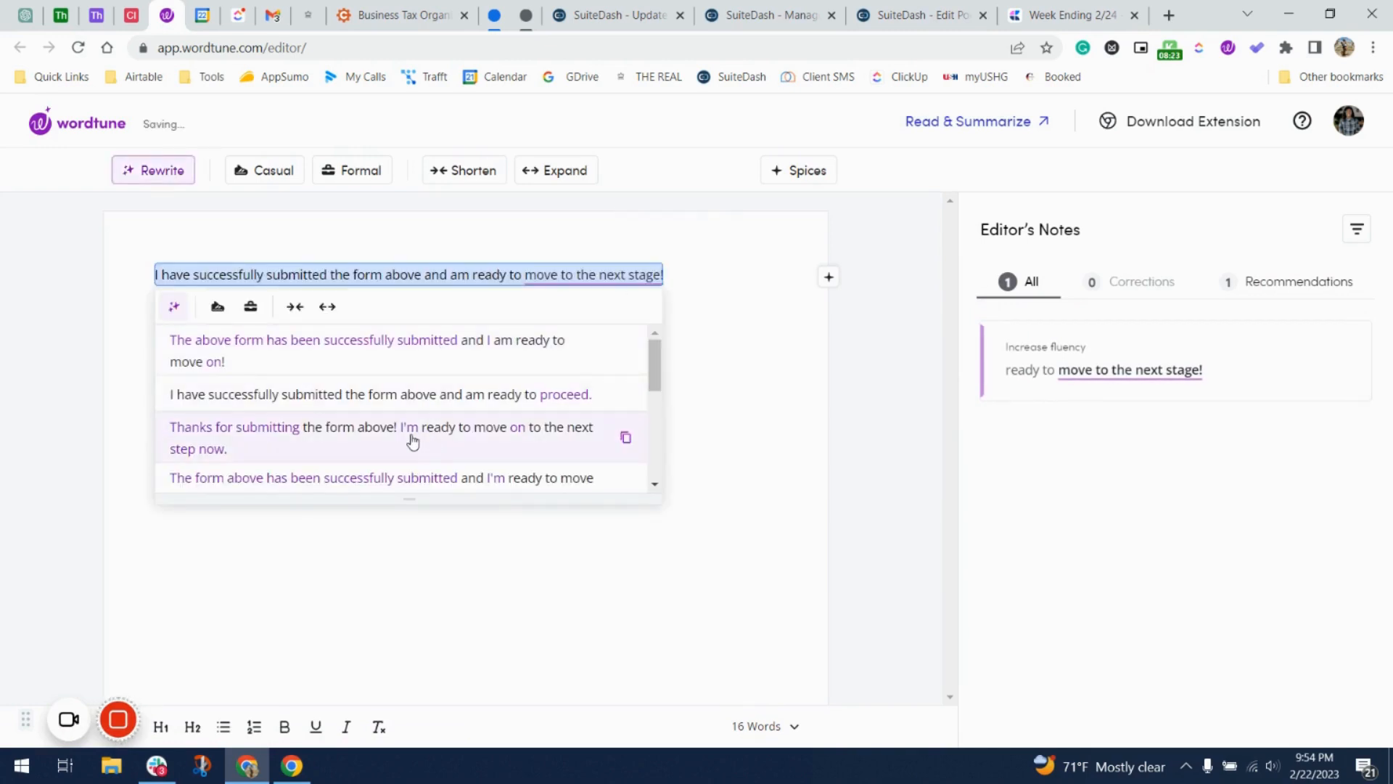
scroll(411, 440, "down", 1)
scroll(412, 440, "down", 4)
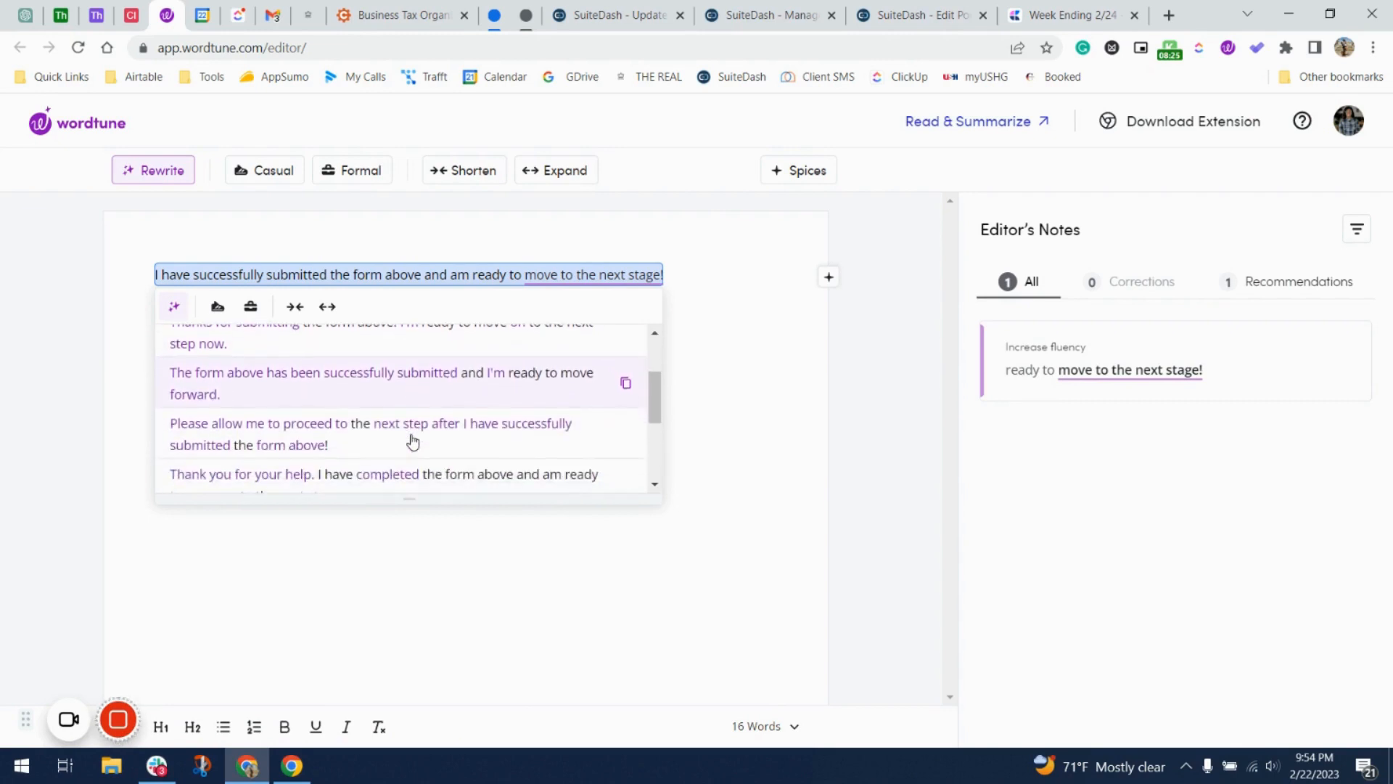
scroll(413, 439, "down", 1)
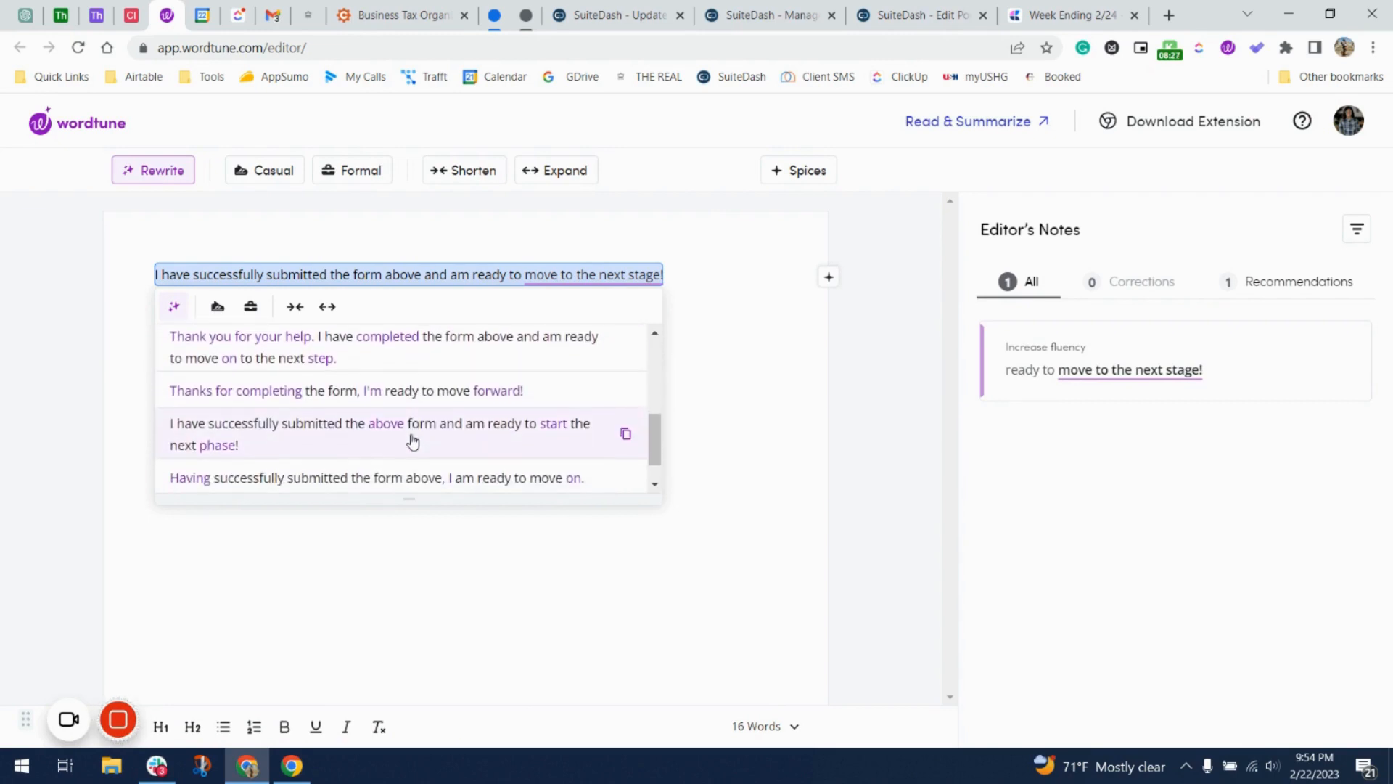
left_click(470, 443)
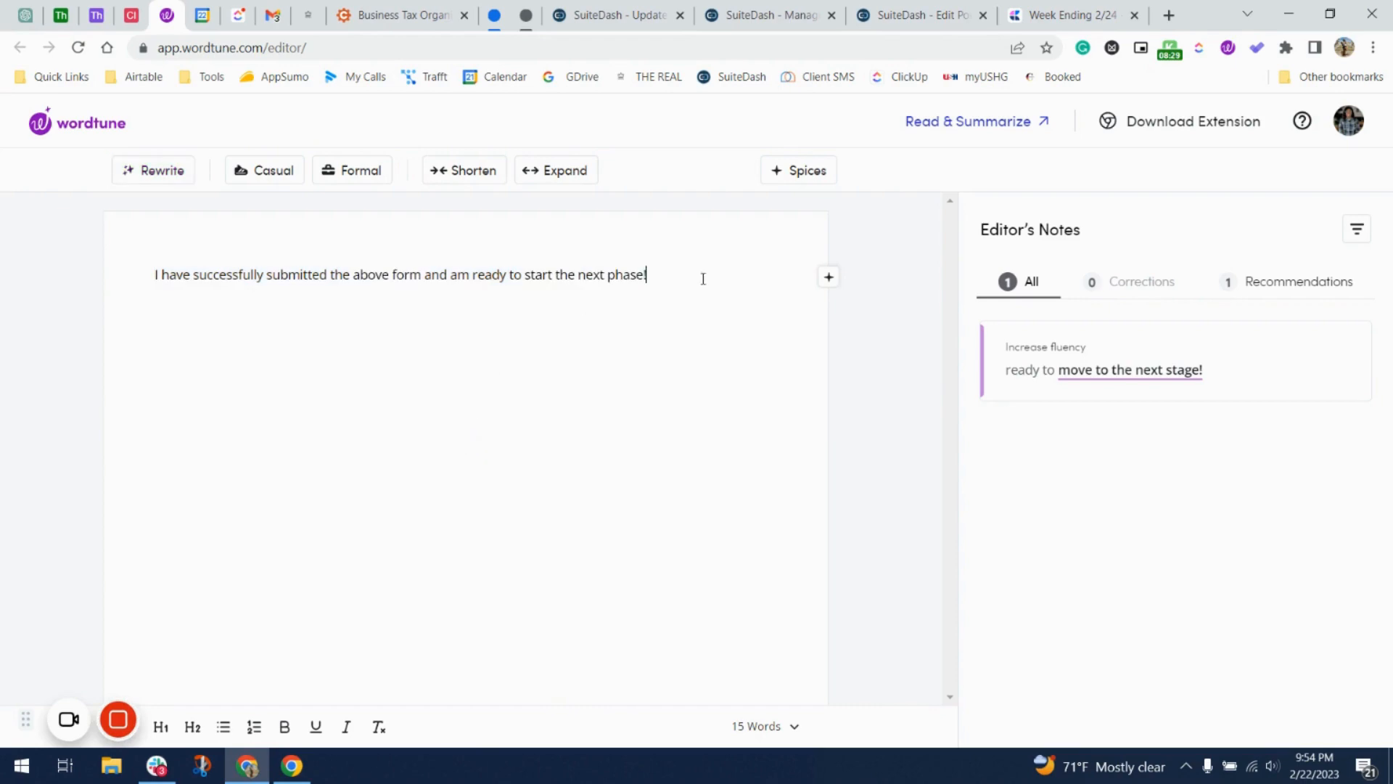
left_click(1075, 15)
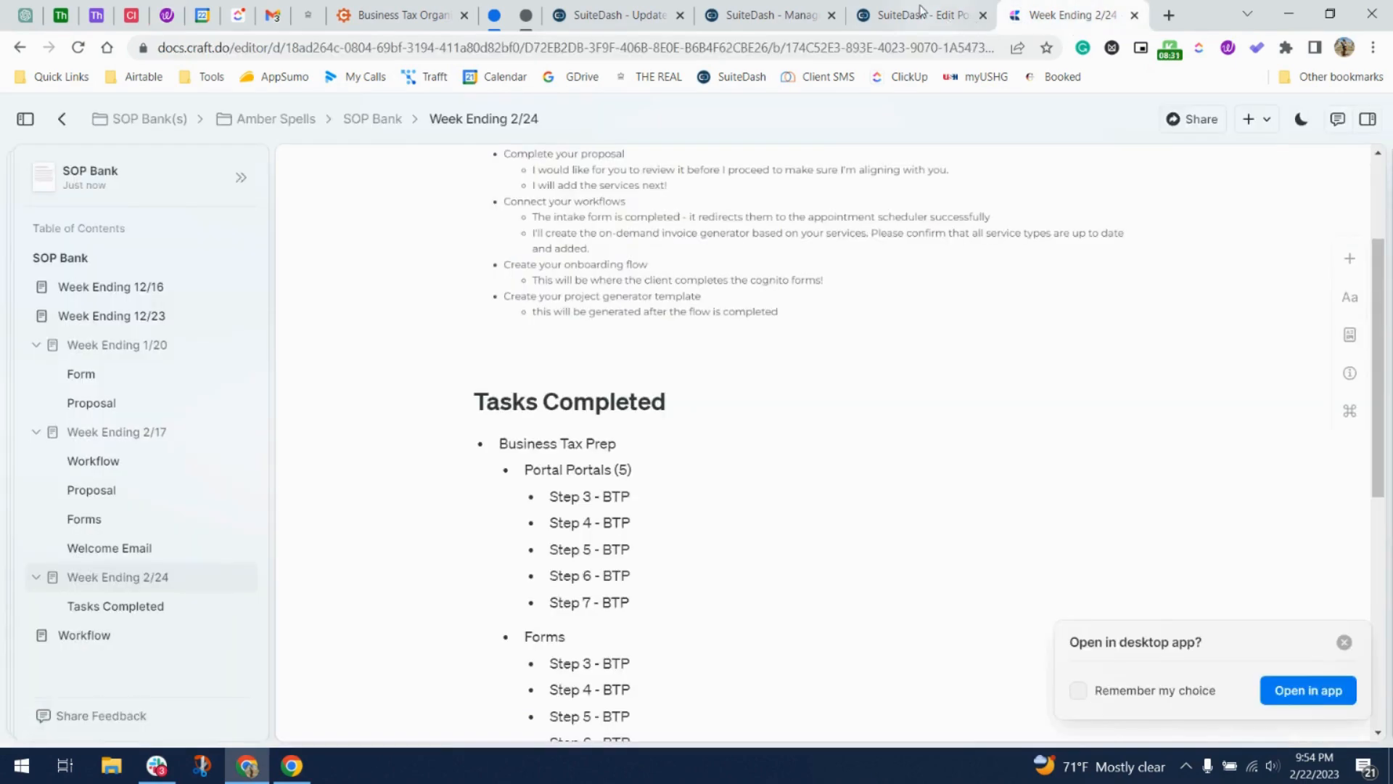
Back in the SuiteDash field dialog, set the Acknowledgement field's type to Checkbox(s).
left_click(921, 15)
scroll(608, 516, "down", 5)
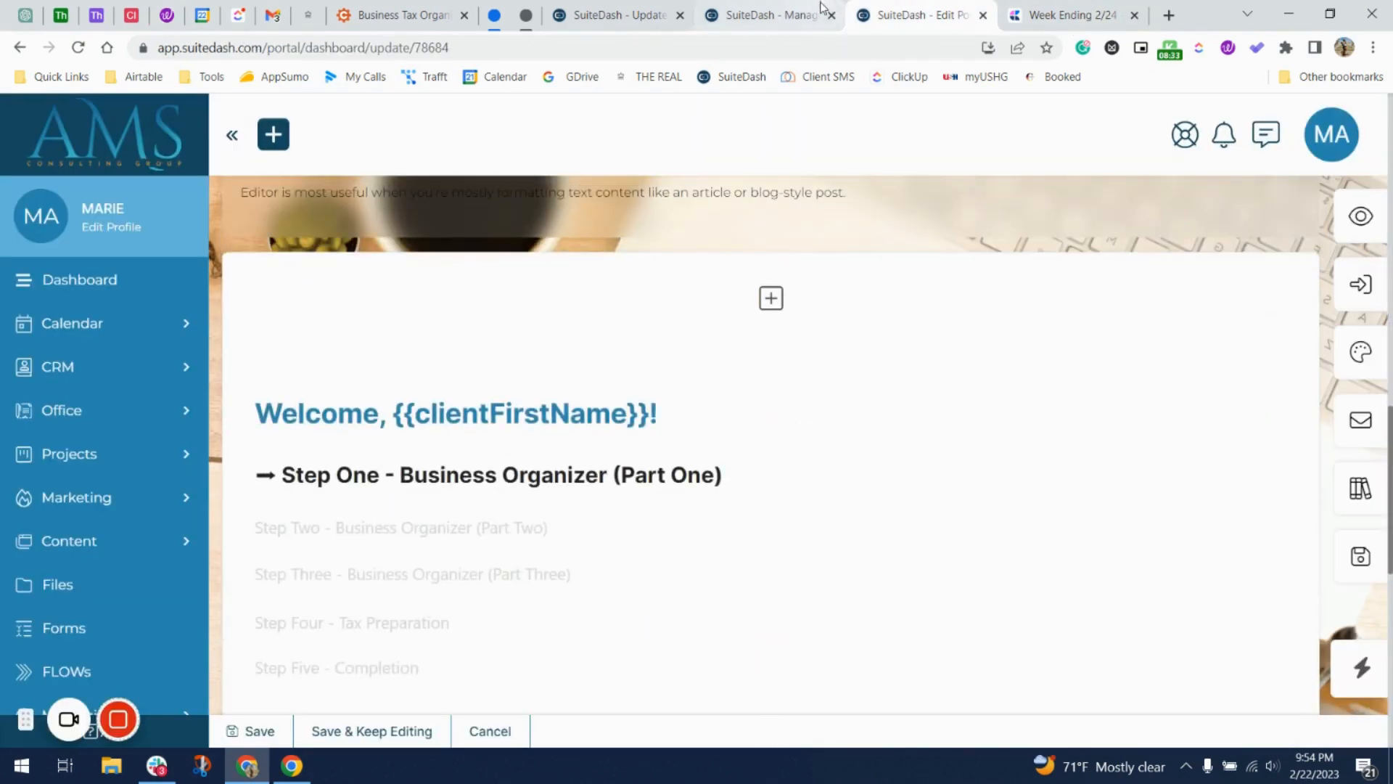
left_click(770, 14)
left_click(629, 16)
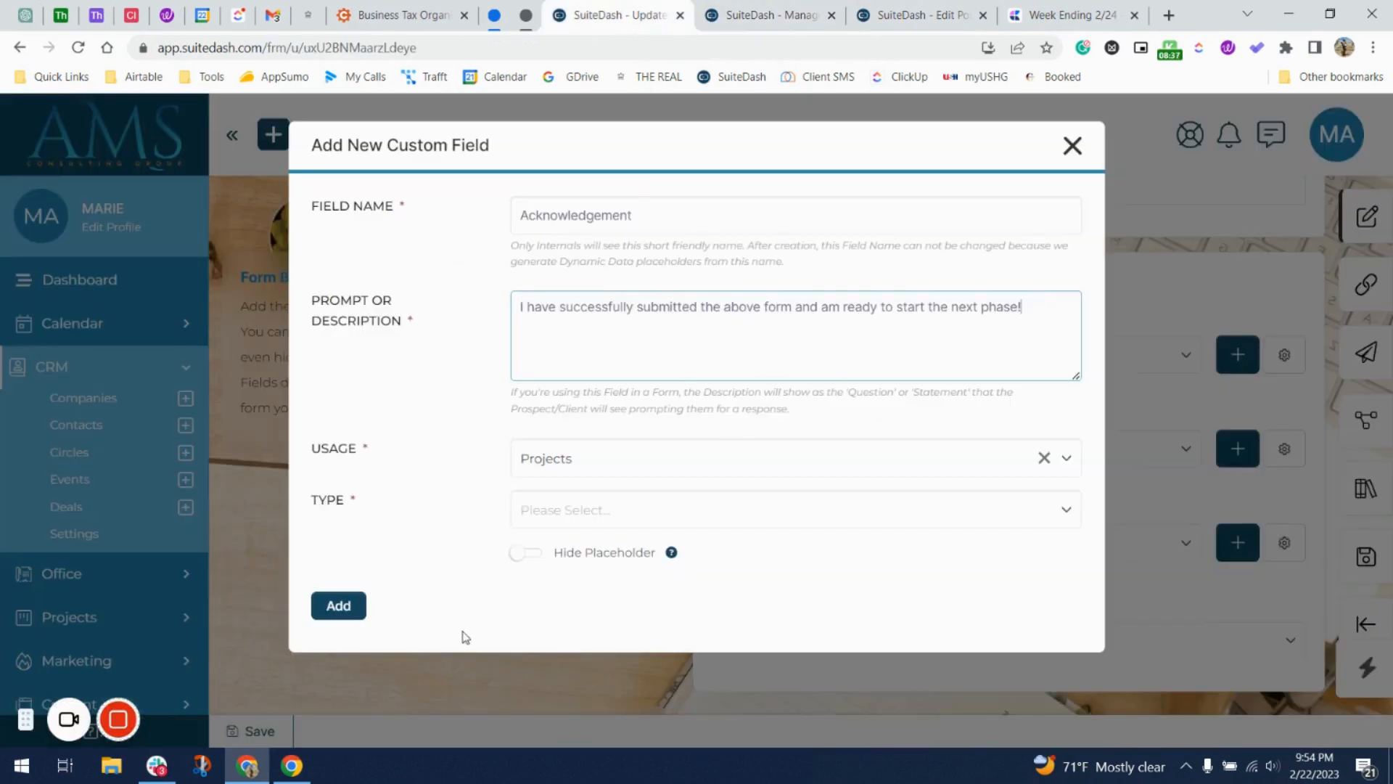
left_click(599, 448)
left_click(414, 514)
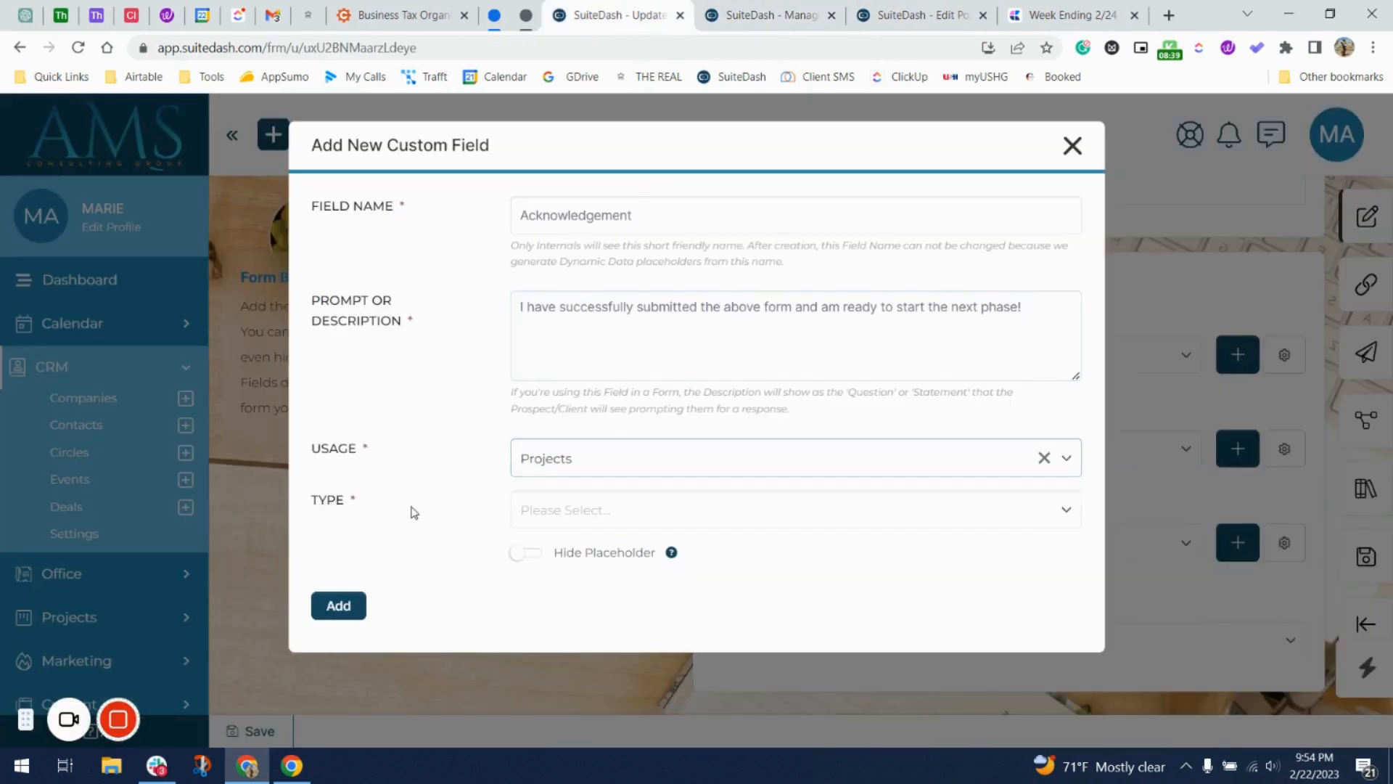
left_click(552, 511)
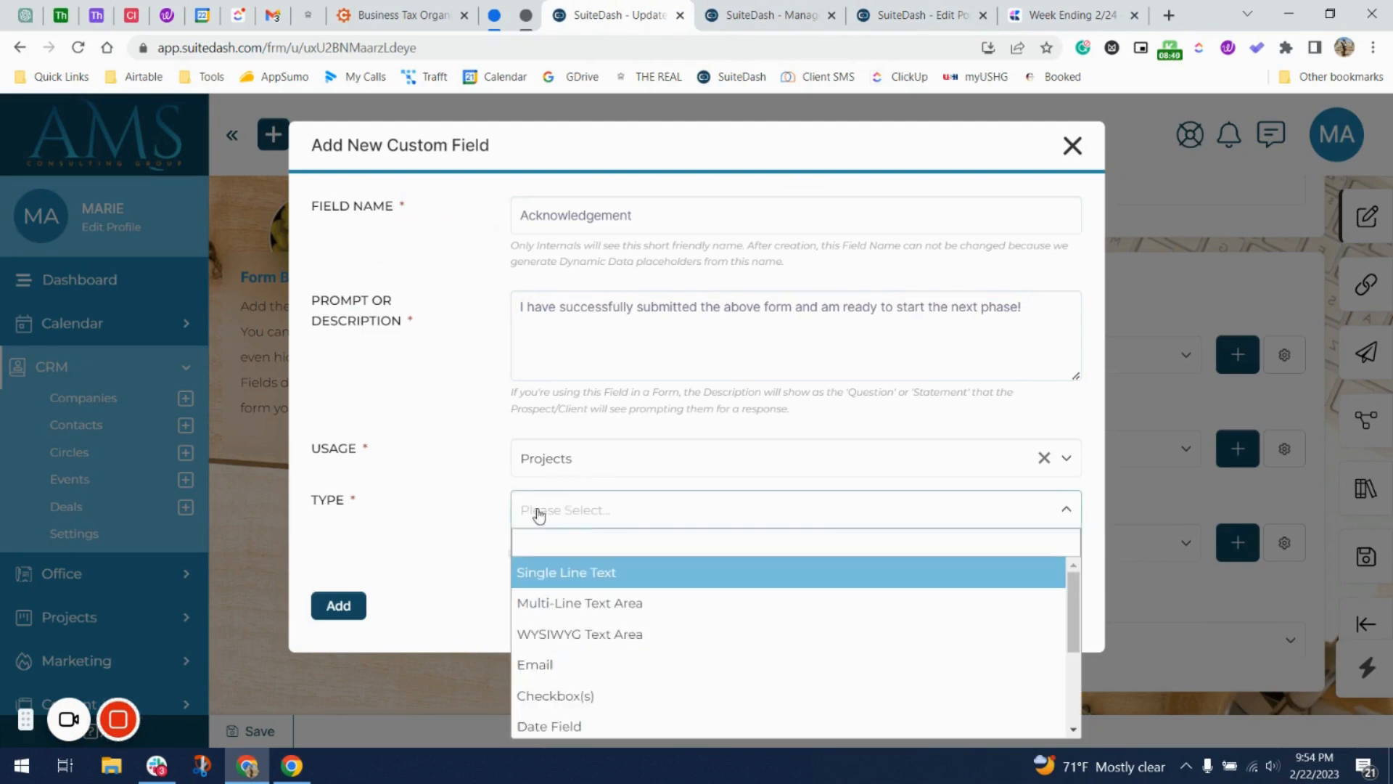
left_click(1042, 459)
left_click(428, 524)
left_click(622, 513)
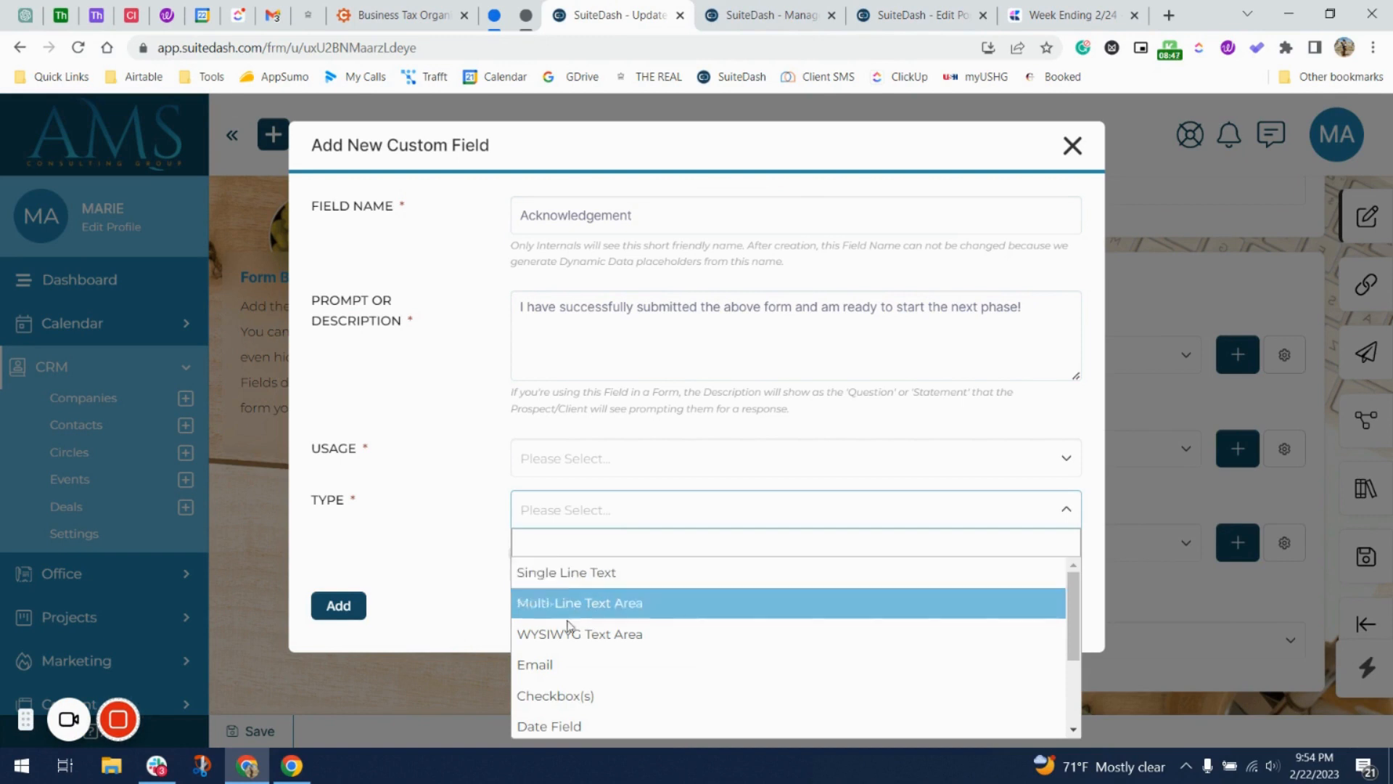
left_click(569, 695)
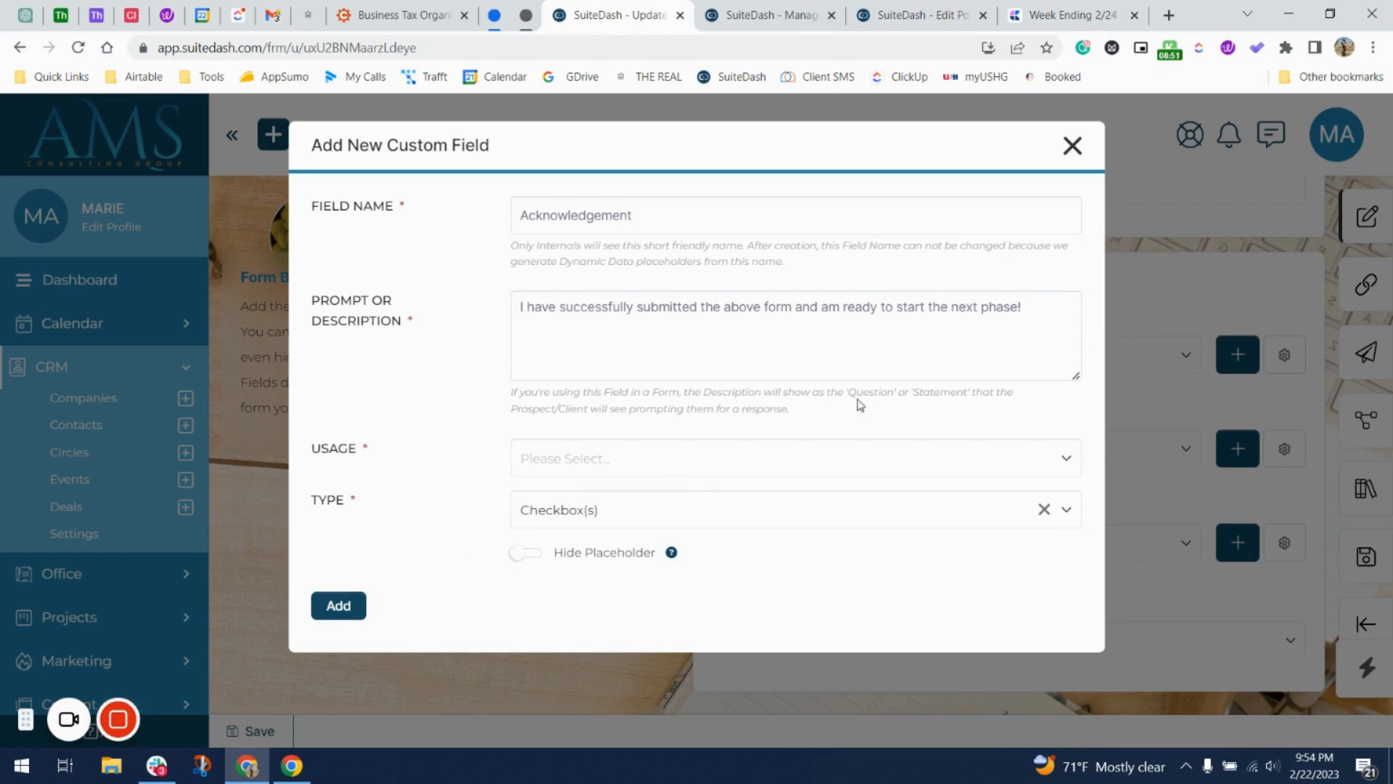
Reselect Projects under Usage after the error and add the field.
left_click(339, 609)
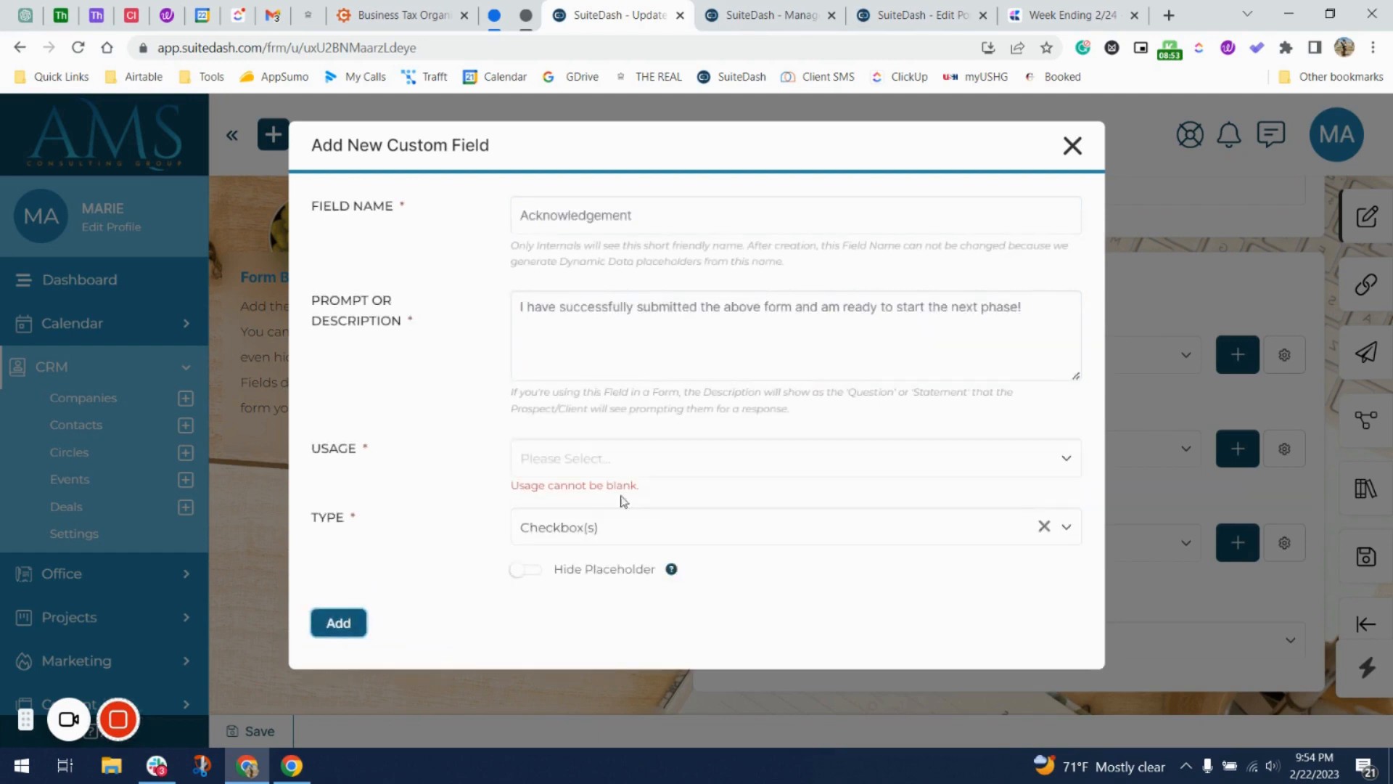
left_click(607, 478)
left_click(620, 520)
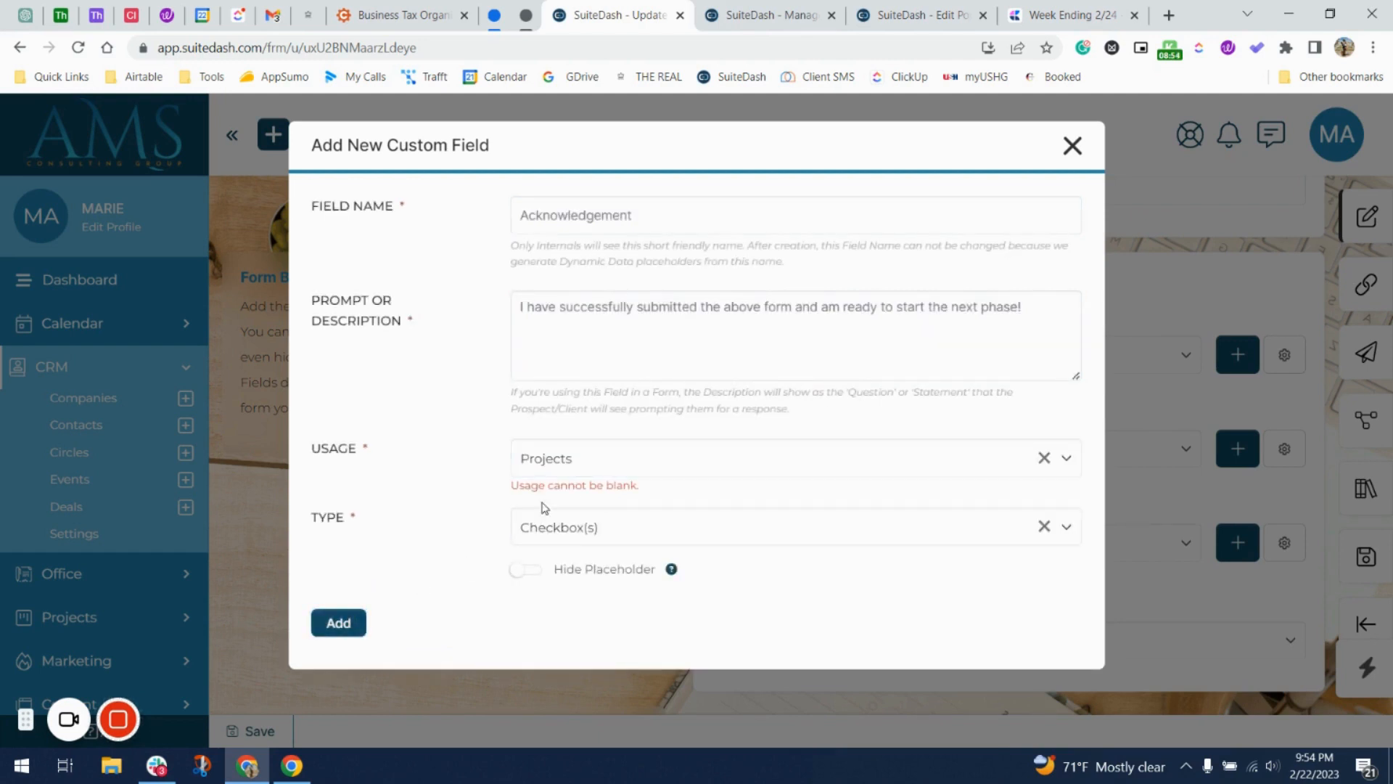
left_click(343, 625)
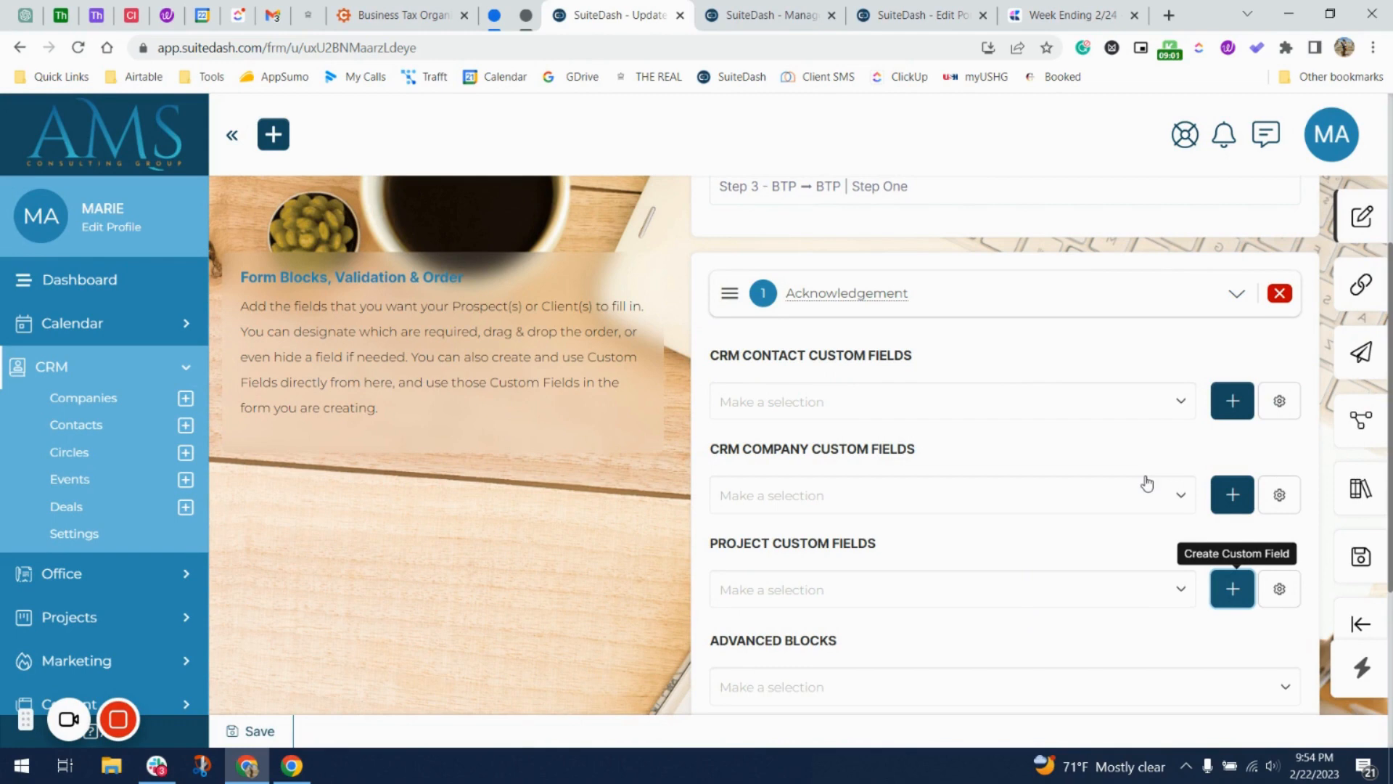
Add a CRM Contact Checkbox(s) field named Acknowledgement with the pasted next-phase sentence.
scroll(1143, 479, "down", 1)
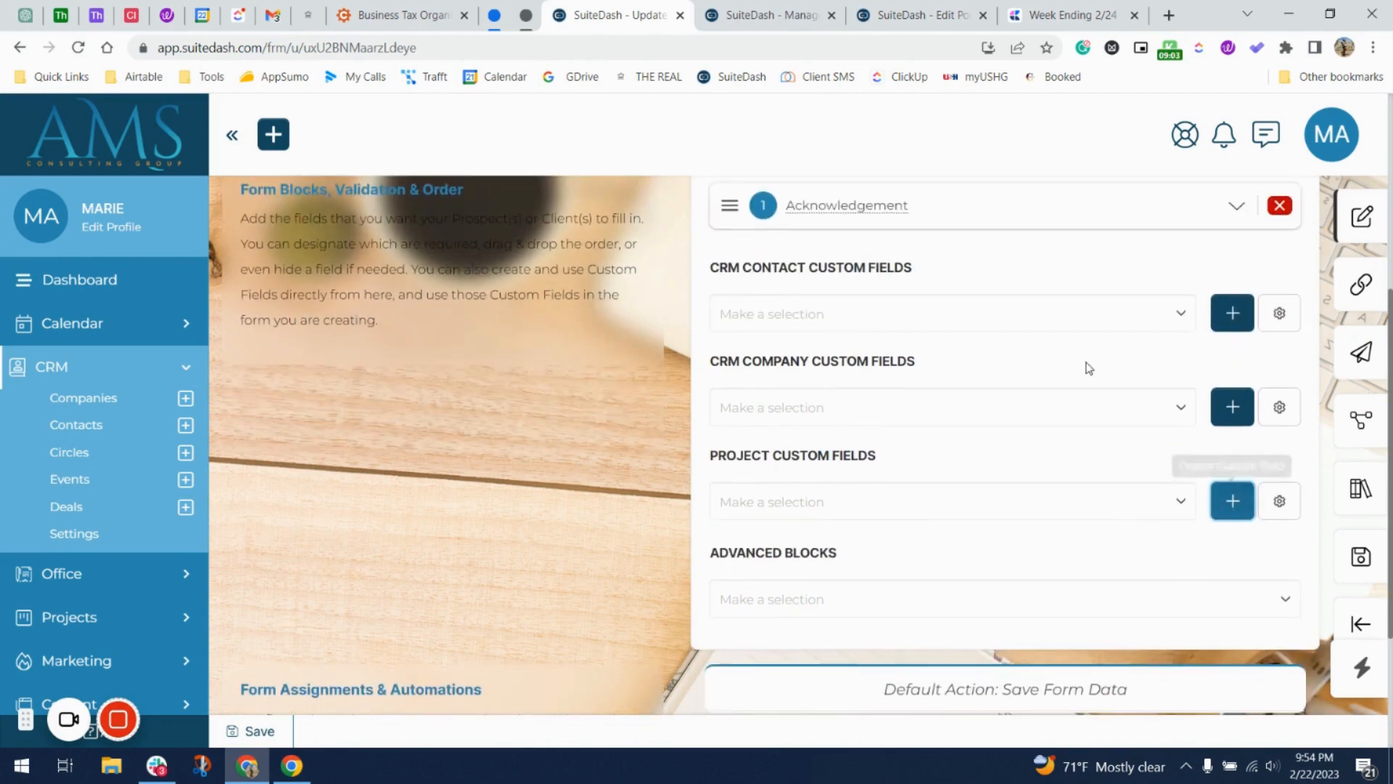
scroll(1204, 334, "up", 1)
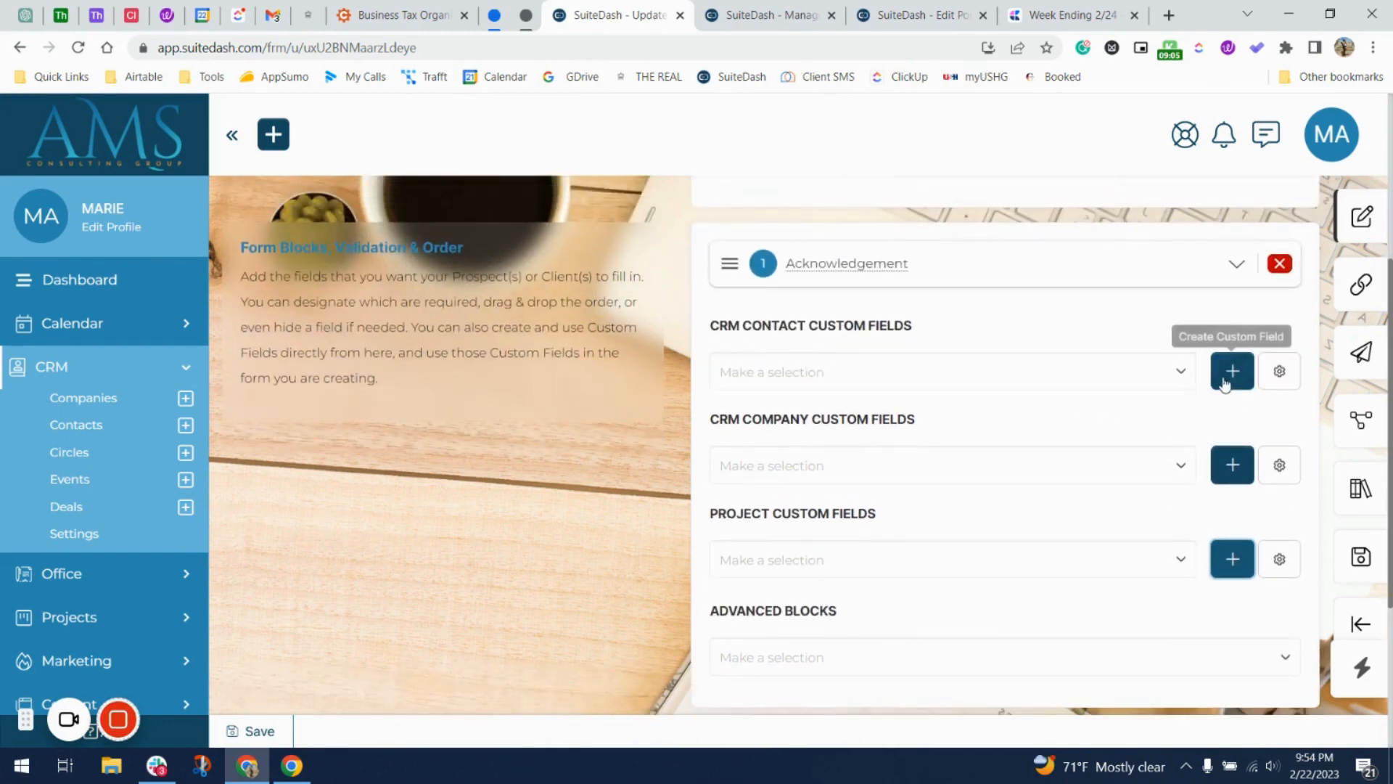
left_click(1231, 372)
left_click(716, 231)
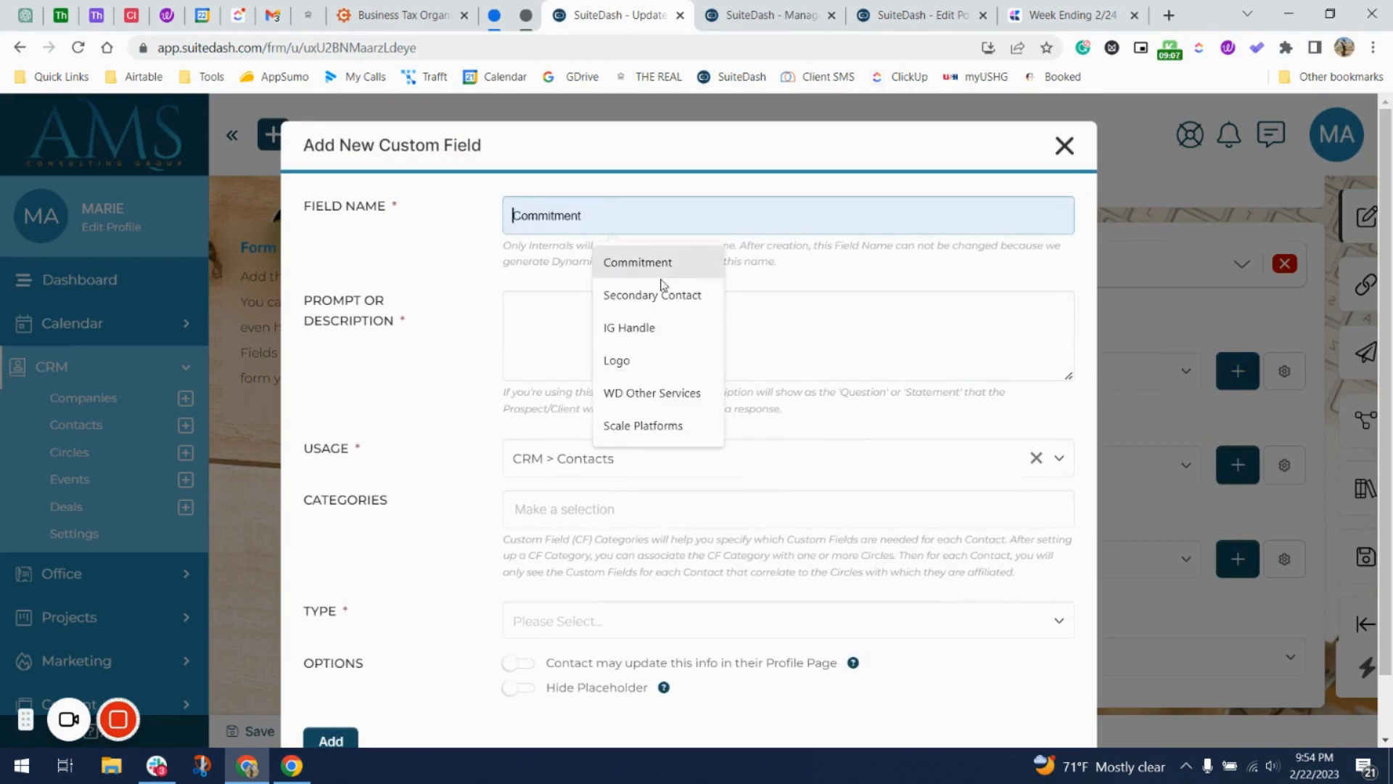
type("Acknowledgement")
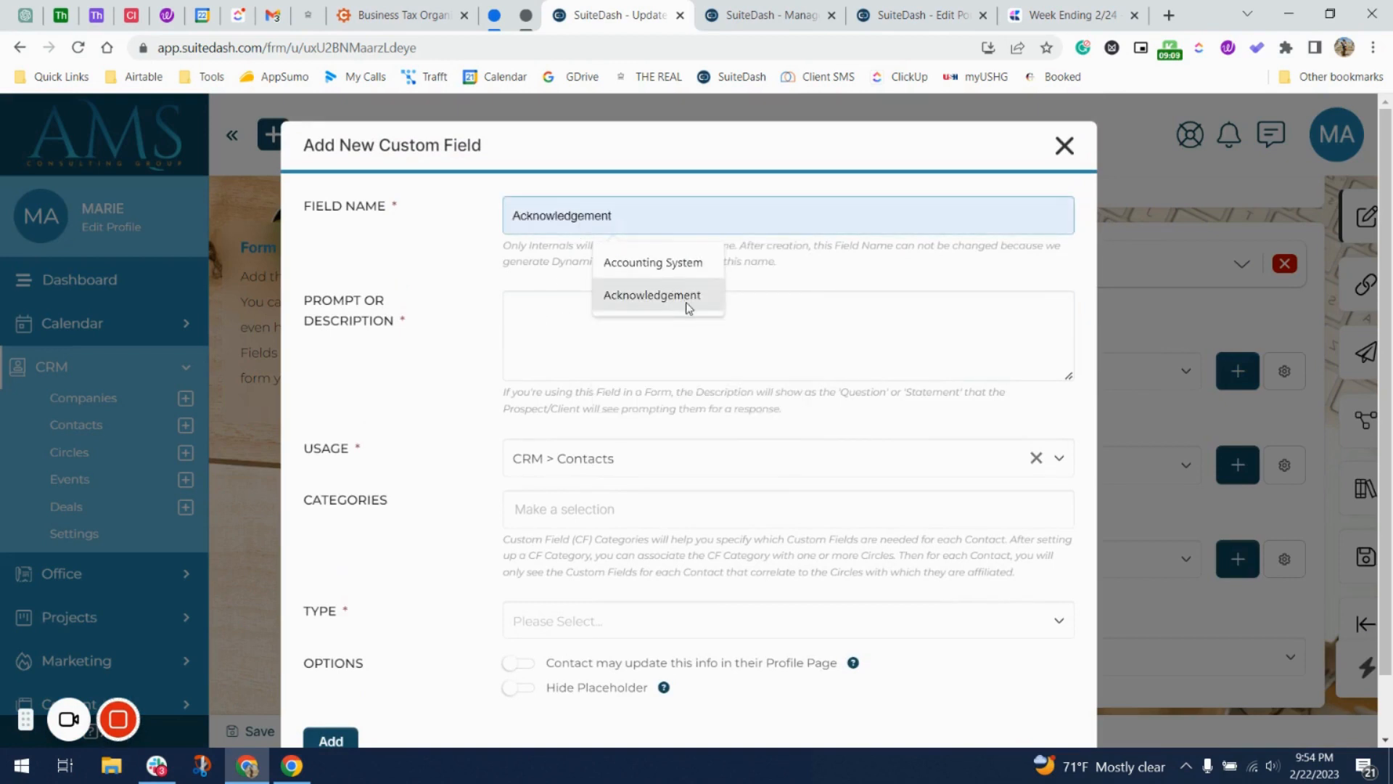
left_click(687, 301)
left_click(595, 338)
type("I have successfully submitted the above form and am ready to start the next phase!")
scroll(595, 338, "down", 1)
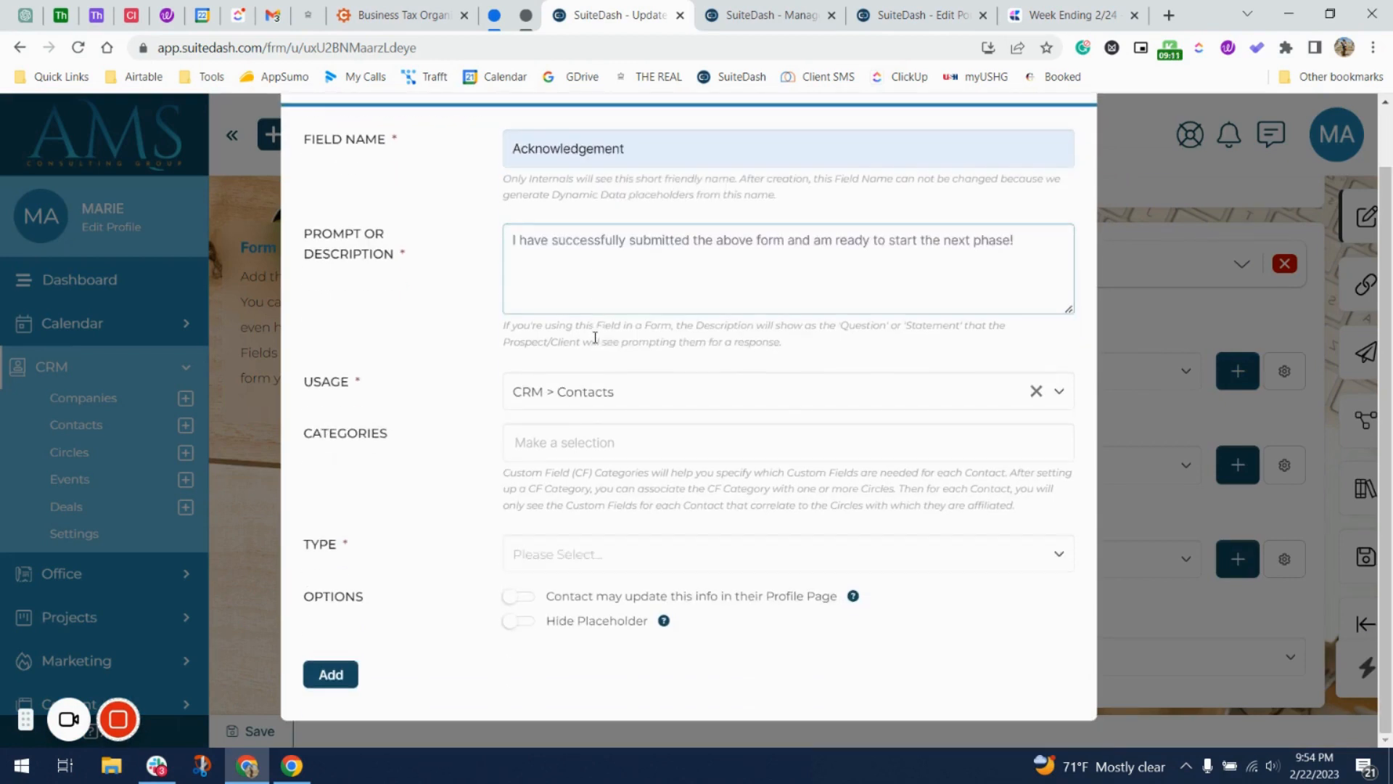
left_click(564, 441)
left_click(445, 479)
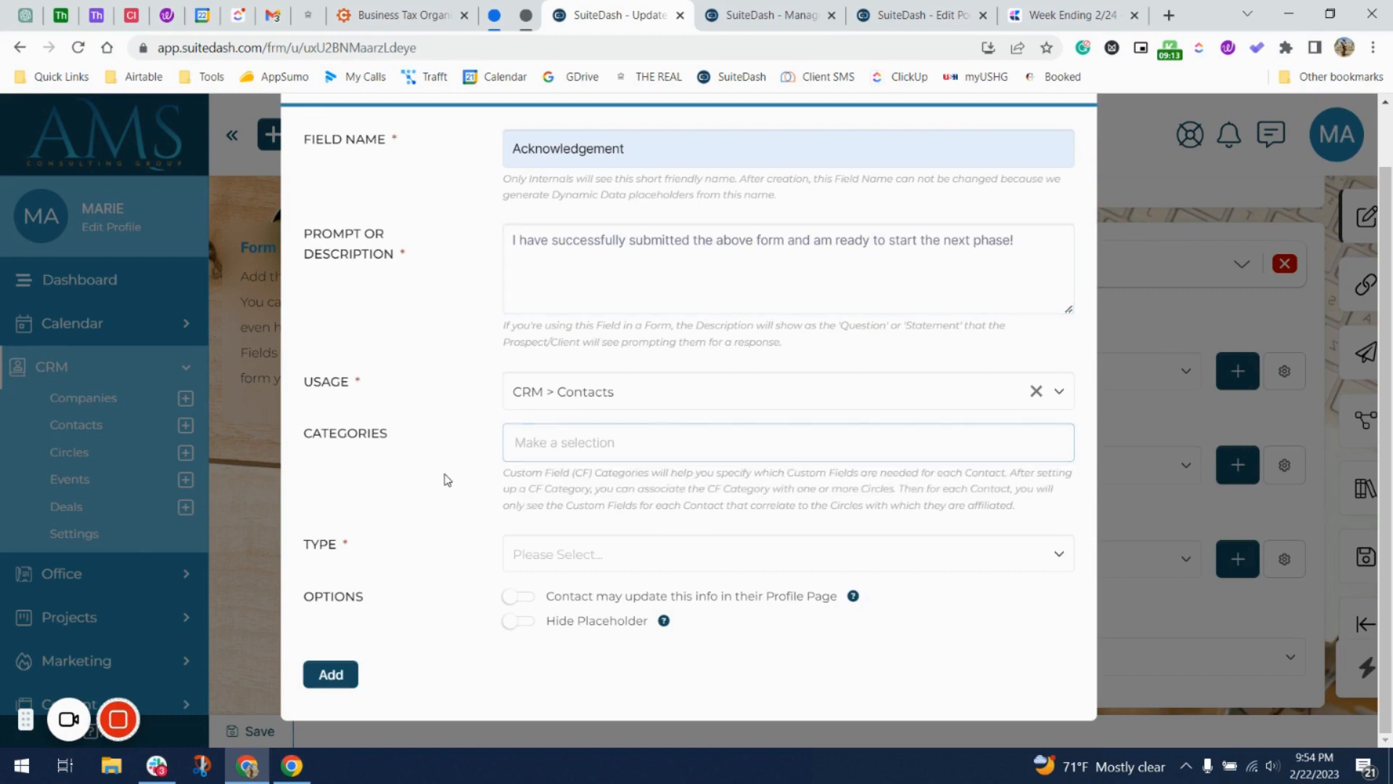
left_click(526, 556)
left_click(540, 490)
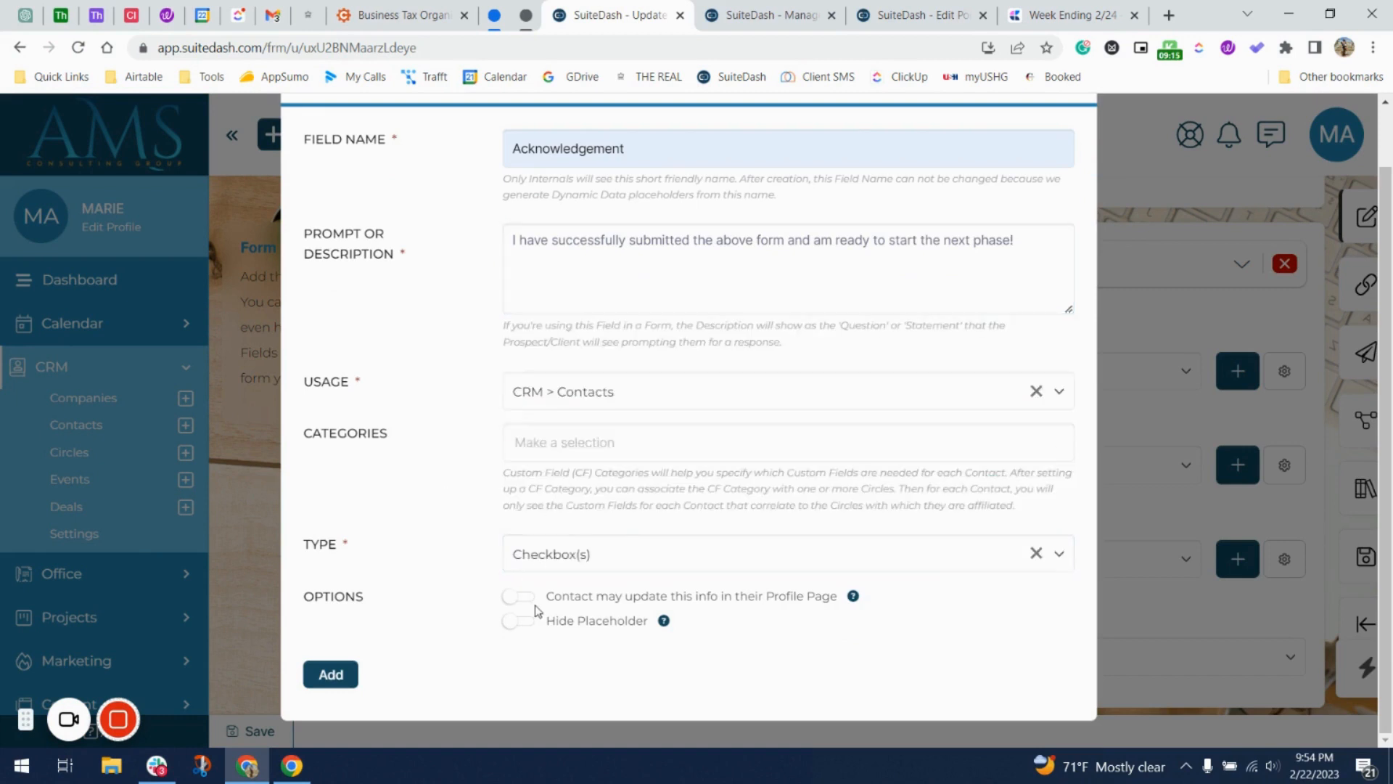
left_click(343, 676)
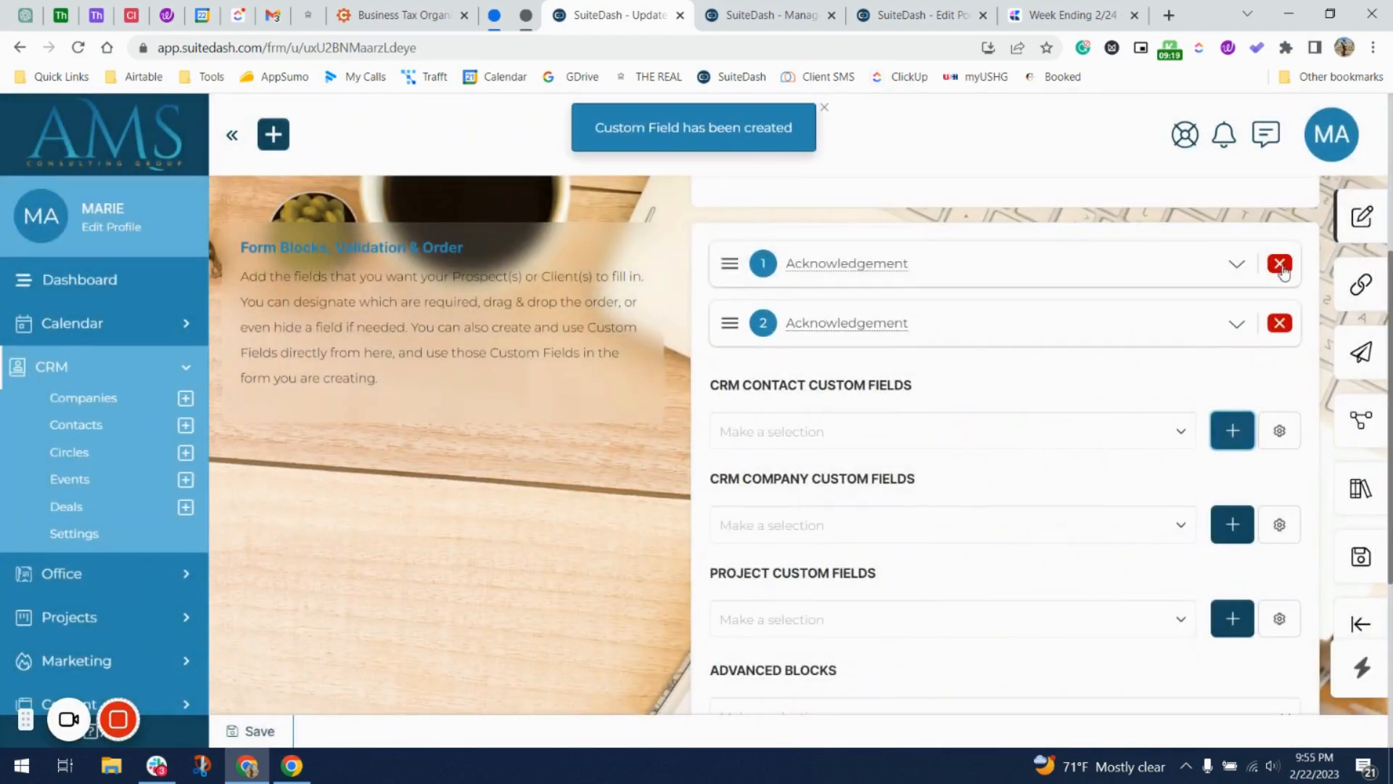
Delete the duplicate Projects Acknowledgement field in the custom fields manager.
left_click(1280, 266)
right_click(1276, 372)
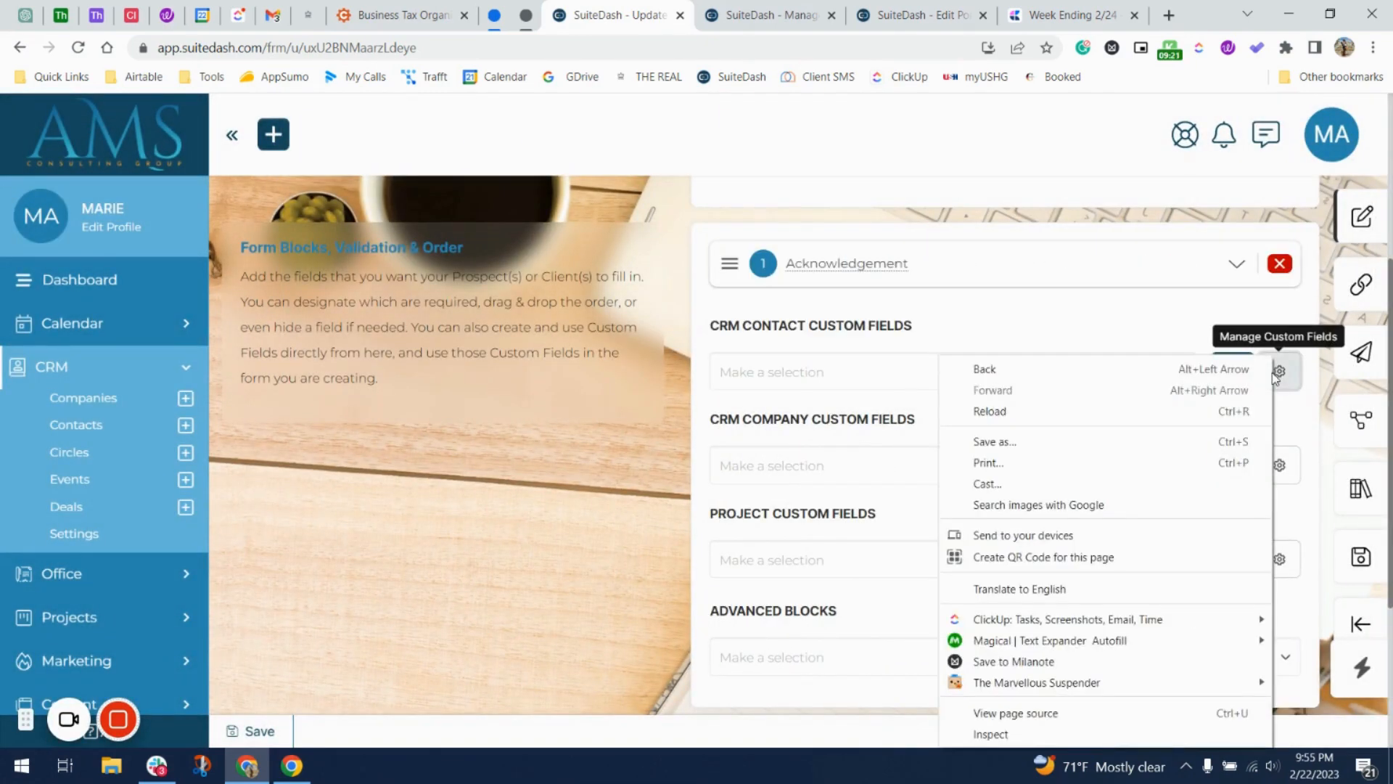
left_click(1137, 347)
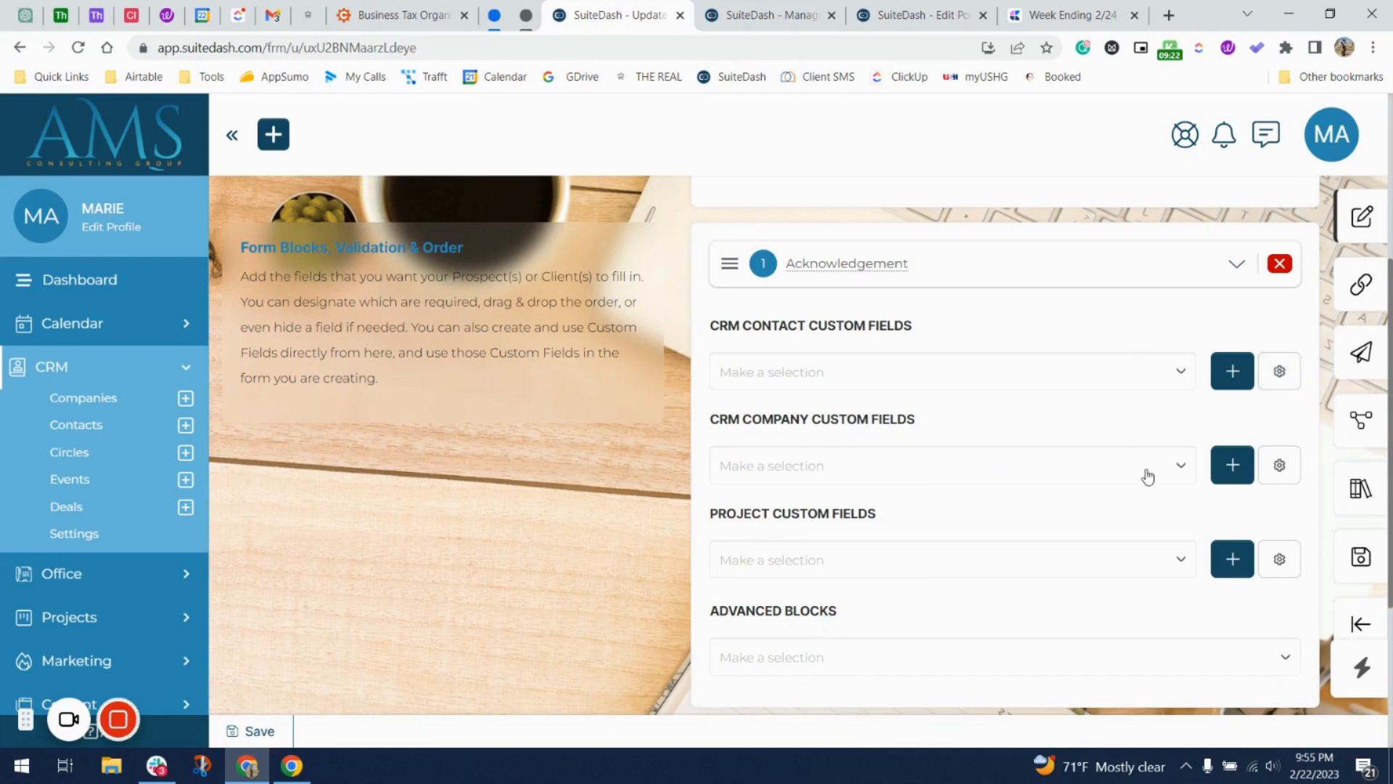
left_click(1270, 382)
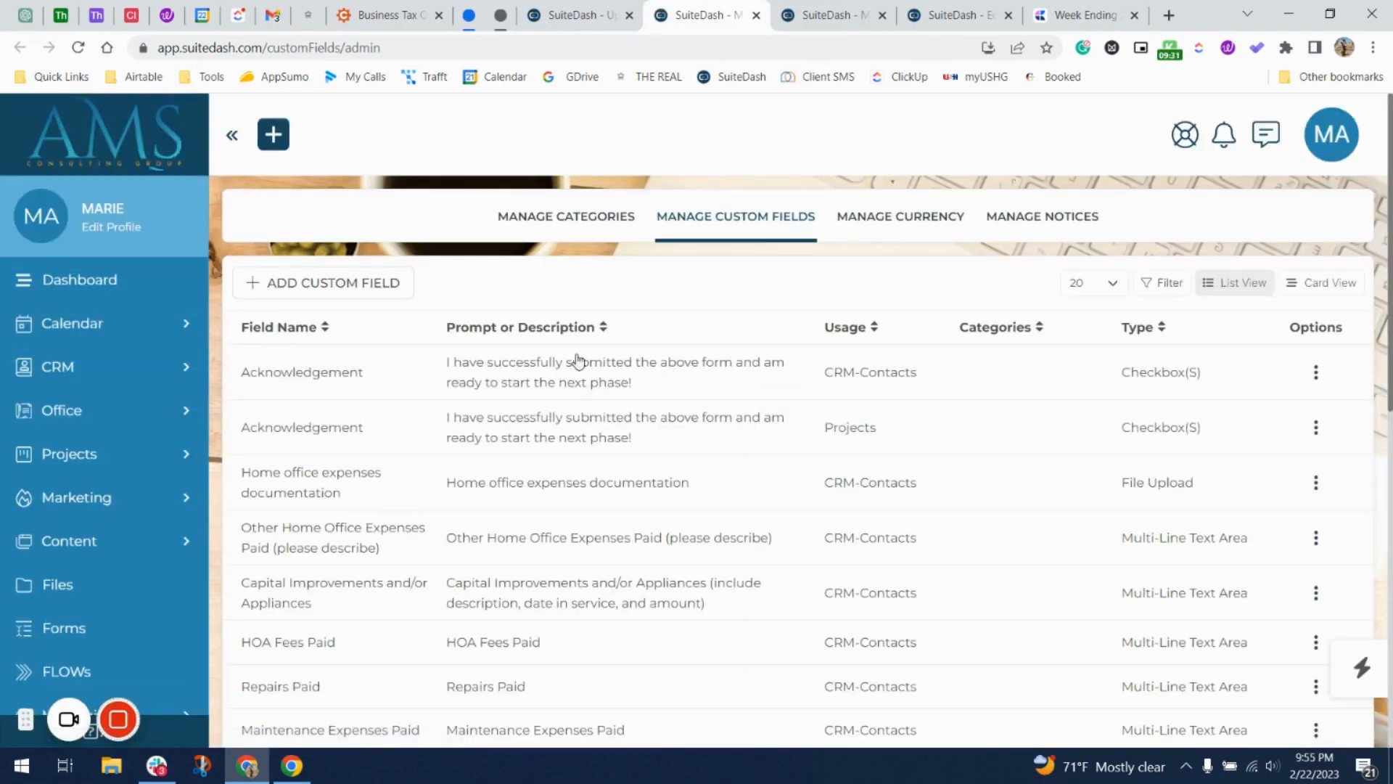
left_click(1313, 434)
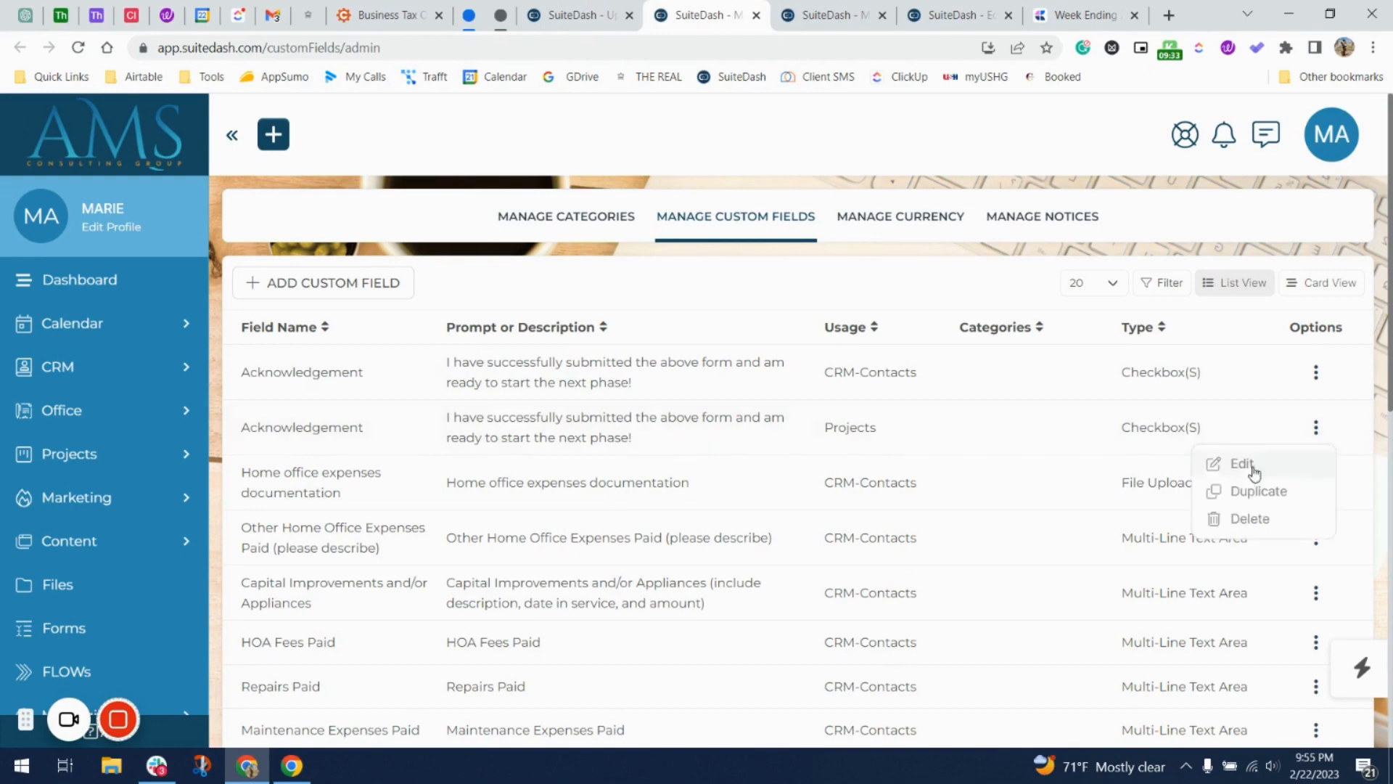
left_click(1247, 515)
left_click(634, 558)
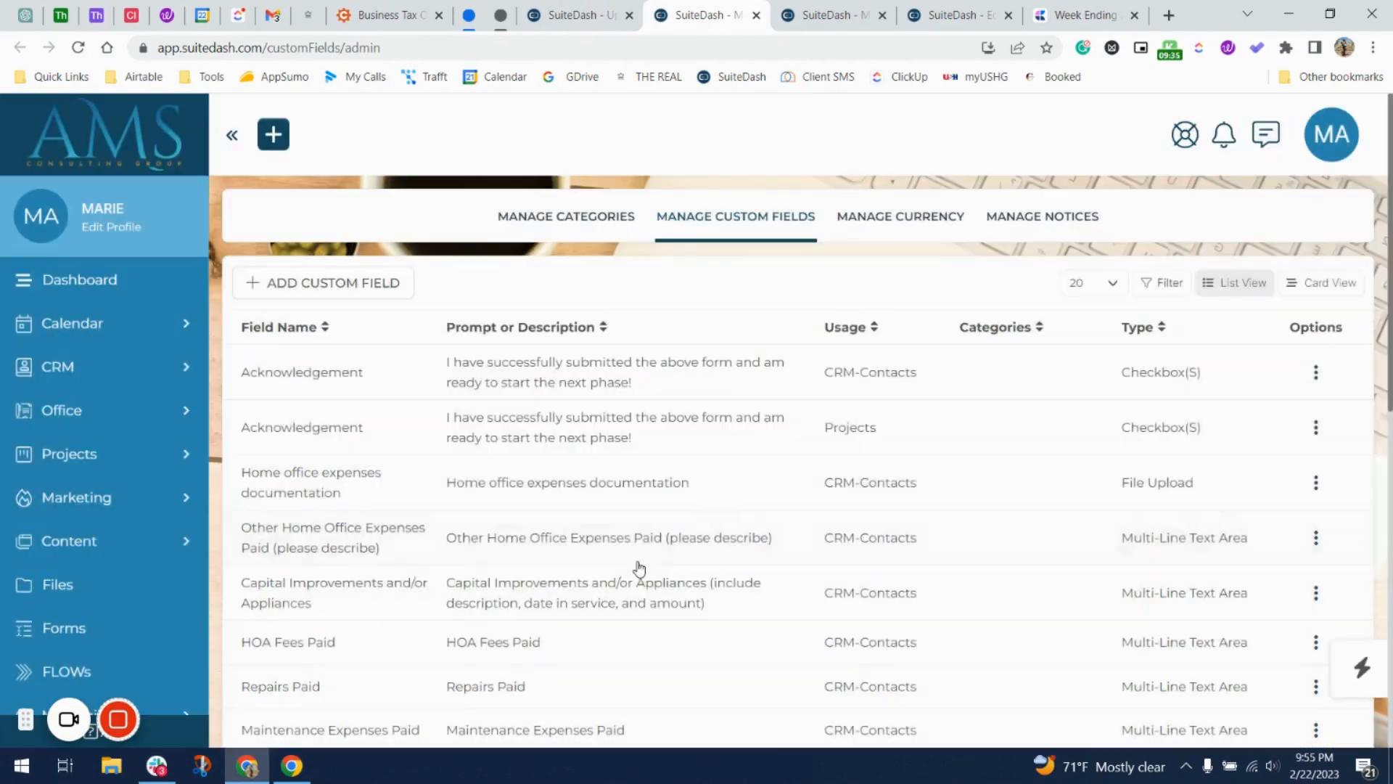
Return to the update form editor and scroll to Form Assignments & Automations.
left_click(607, 17)
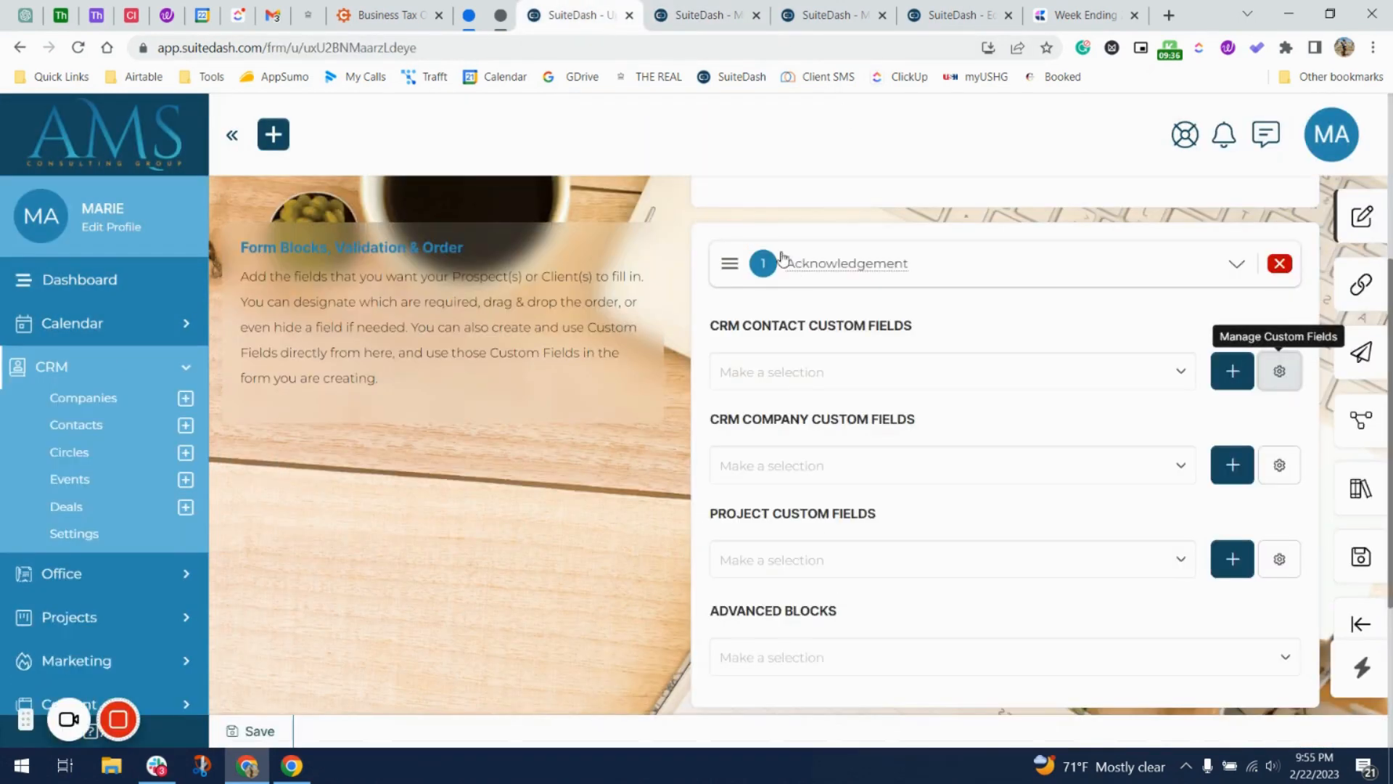
left_click(715, 16)
left_click(827, 15)
left_click(736, 18)
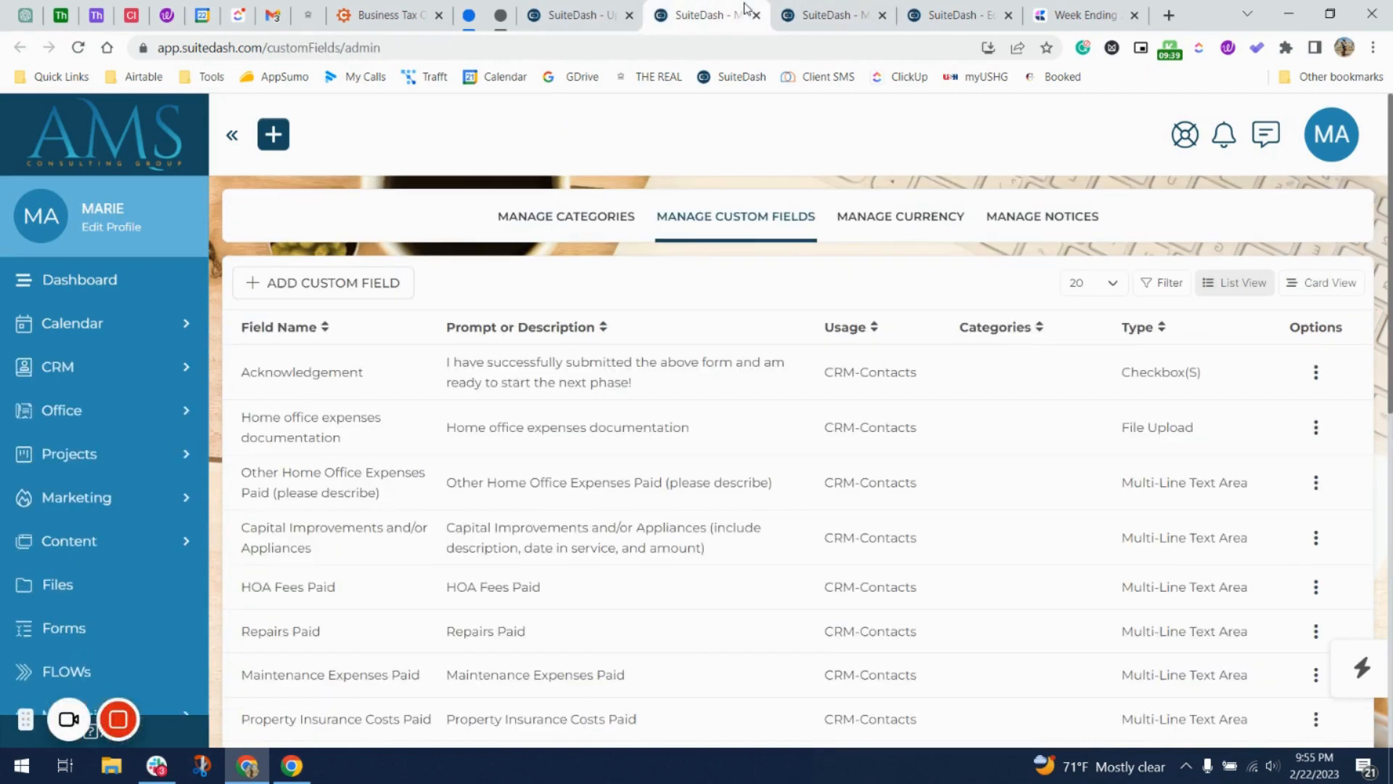
left_click(610, 8)
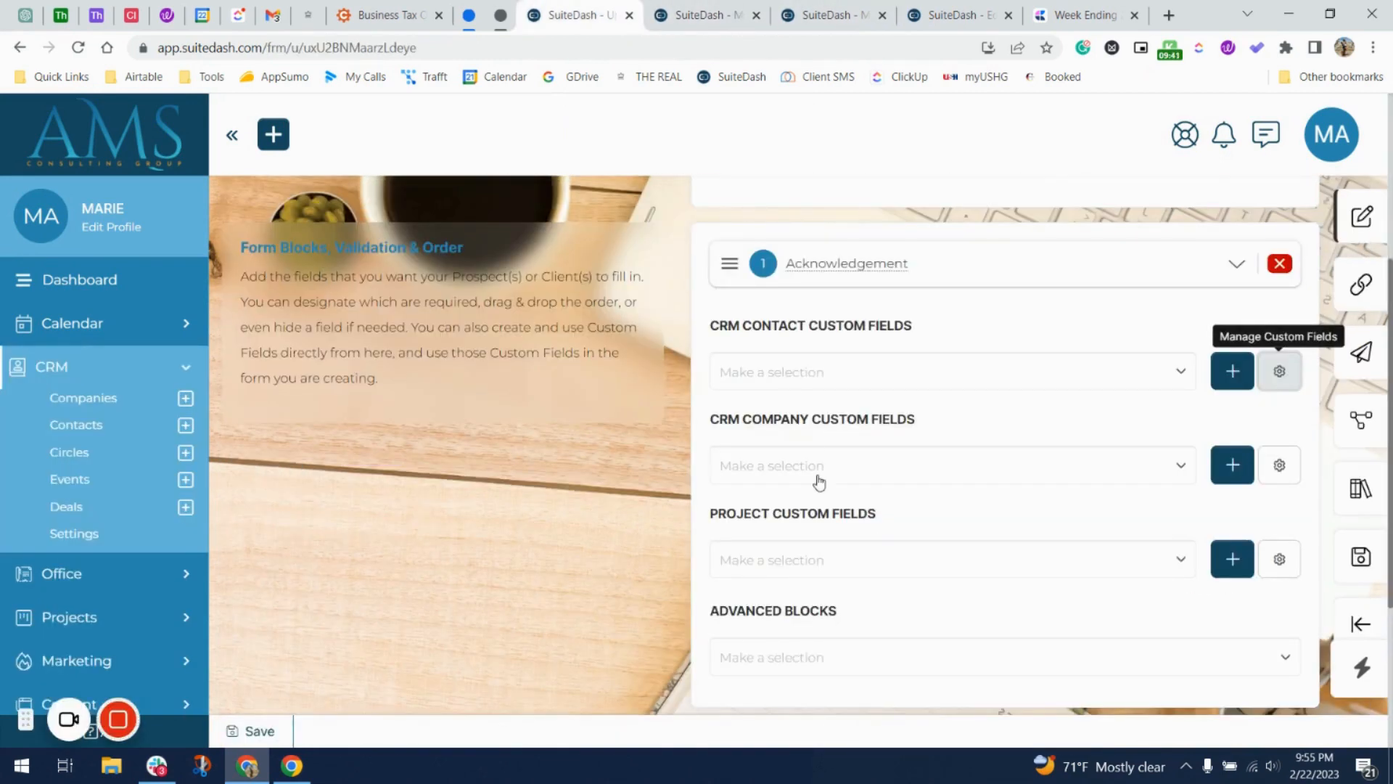
scroll(818, 480, "down", 2)
scroll(982, 656, "down", 2)
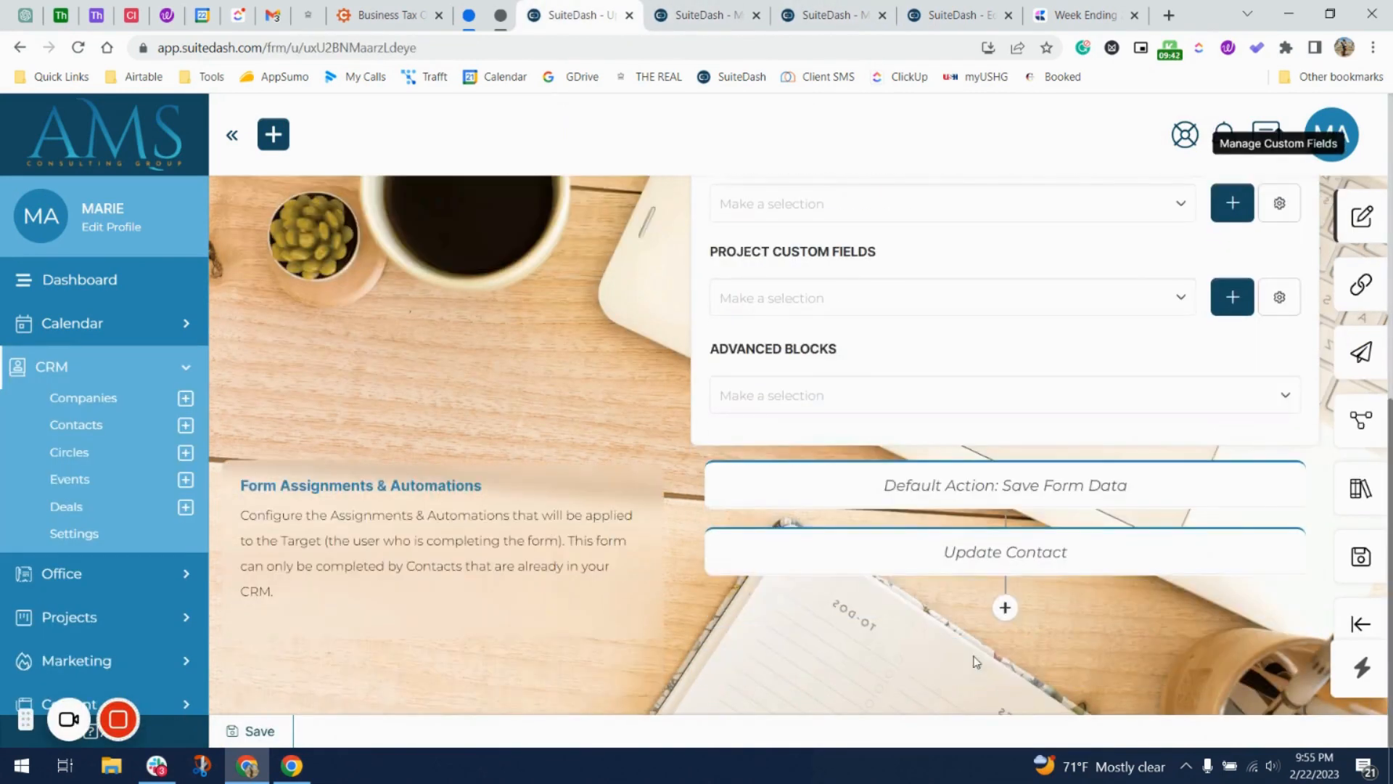
Add a Trigger Automations step after Update Contact and open its configuration.
left_click(1005, 607)
left_click(994, 678)
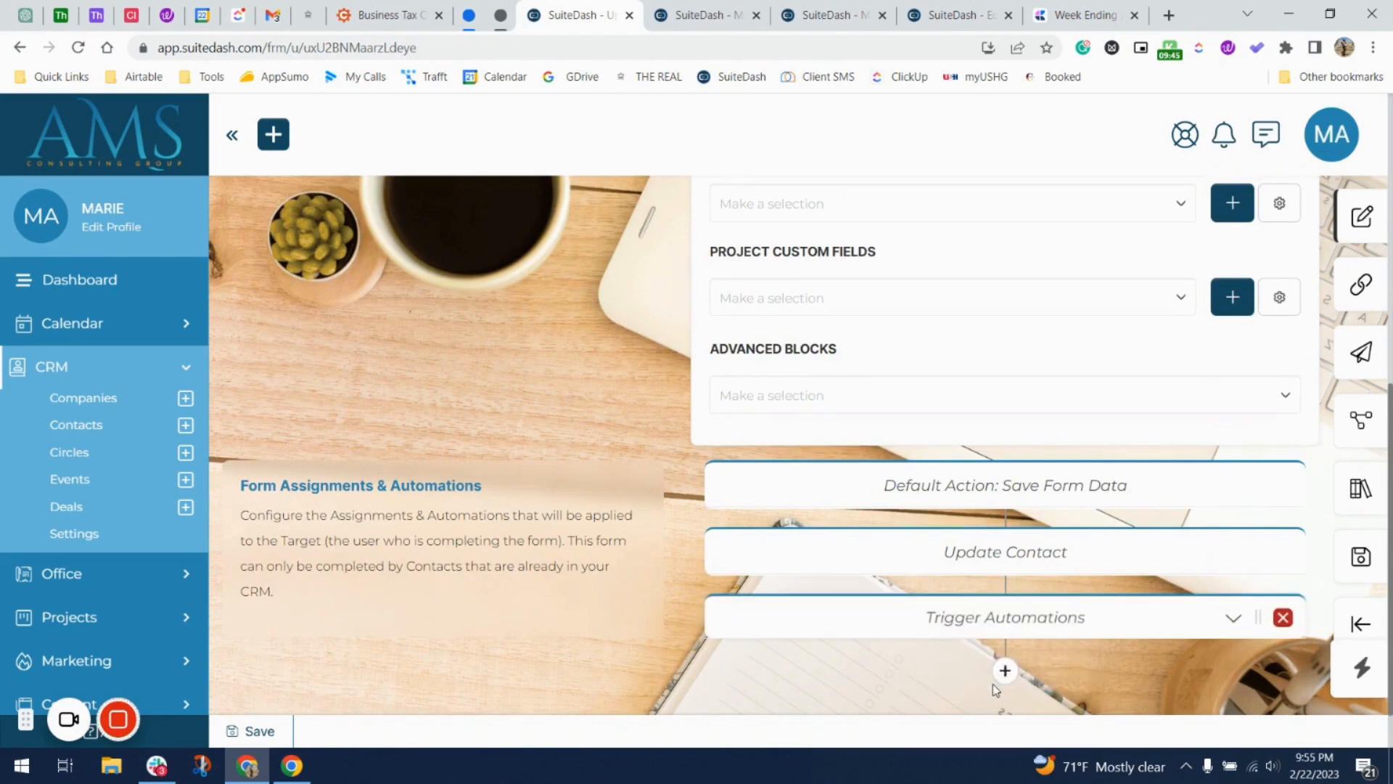
scroll(1138, 579, "down", 4)
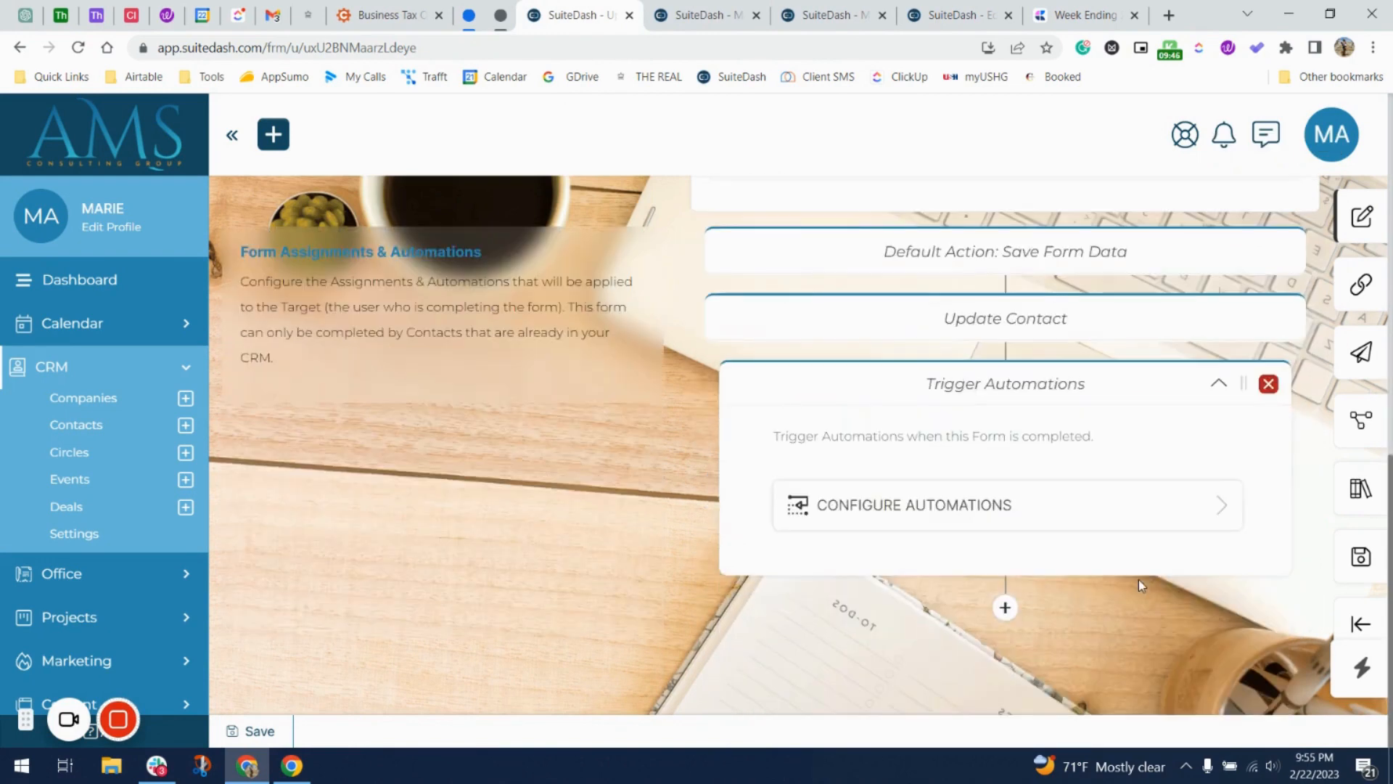
left_click(1020, 519)
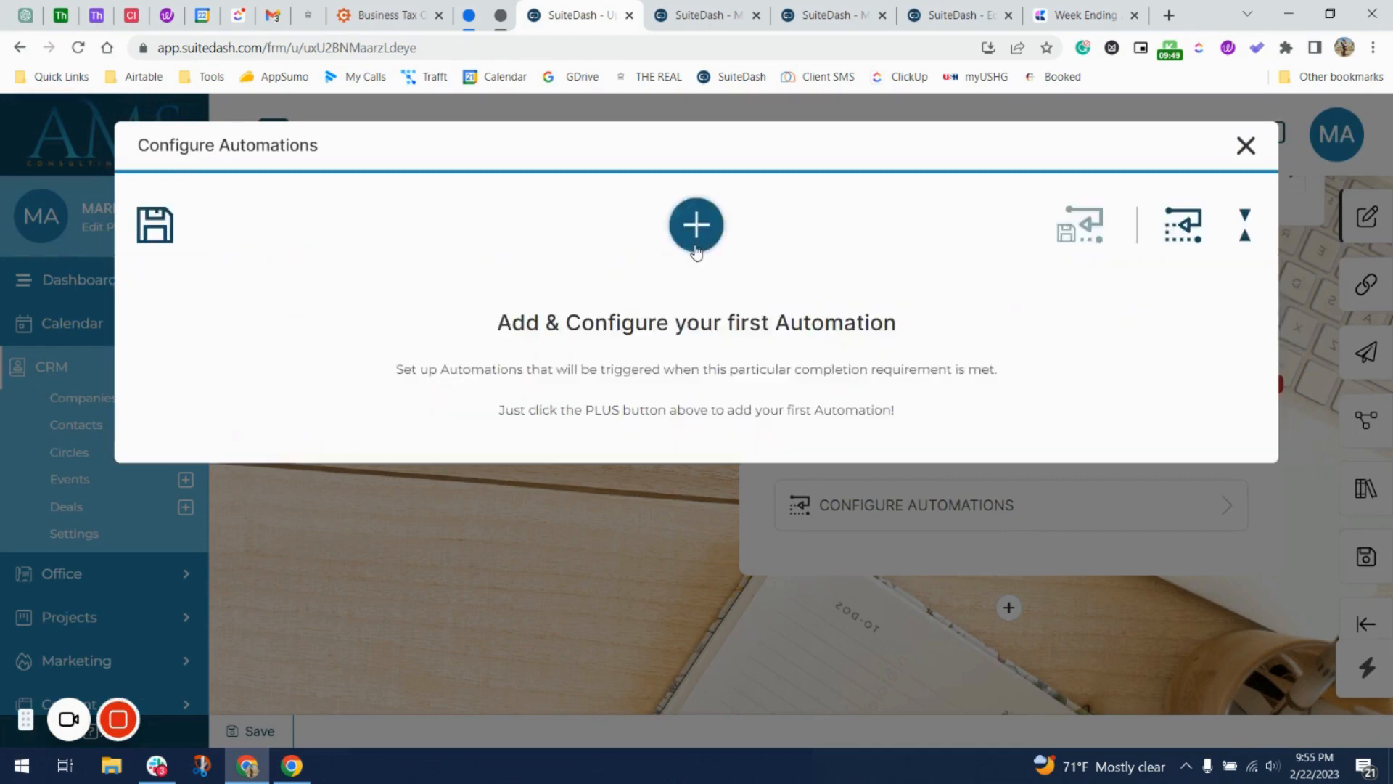
Add an Add to Circle(s) automation targeting Step 4 - BTP.
left_click(696, 234)
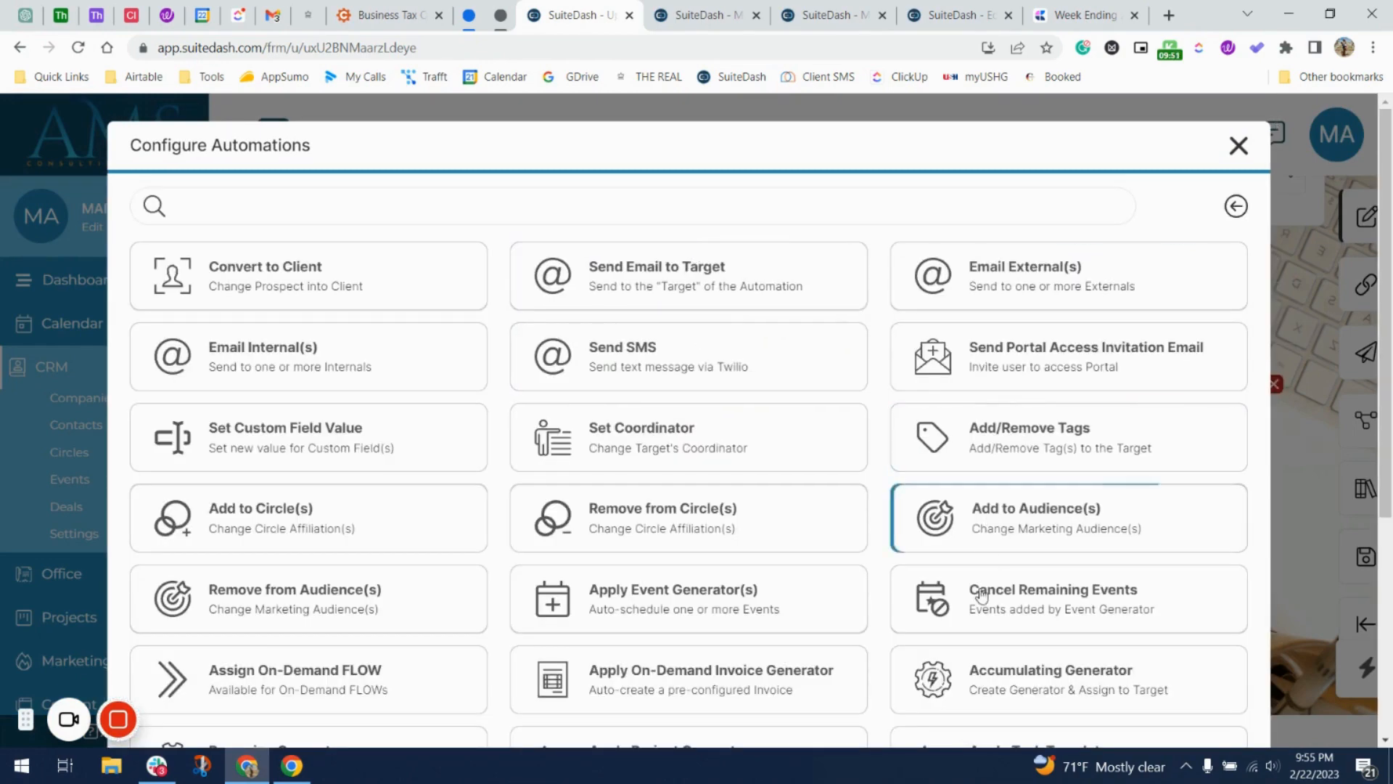
scroll(926, 554, "down", 3)
scroll(964, 601, "down", 1)
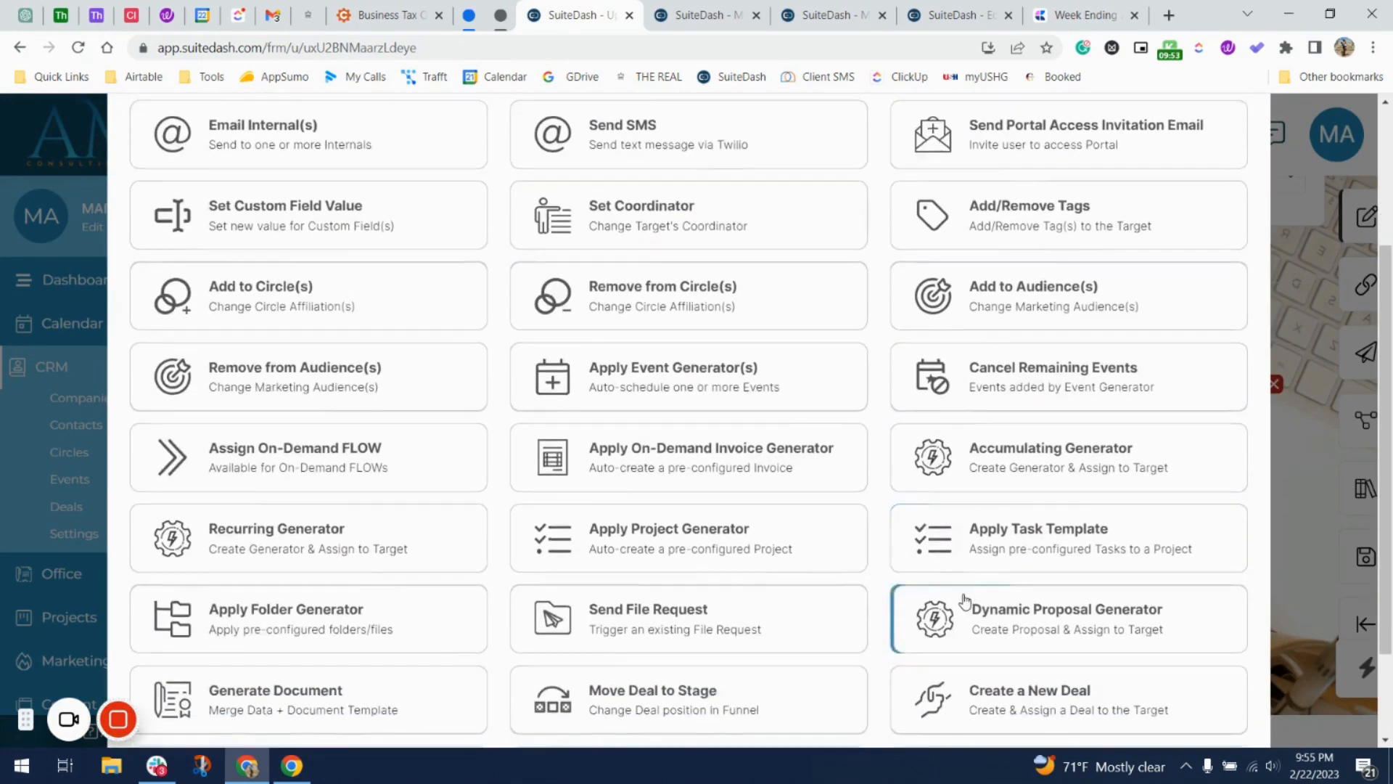
scroll(969, 551, "up", 4)
left_click(903, 152)
type("po")
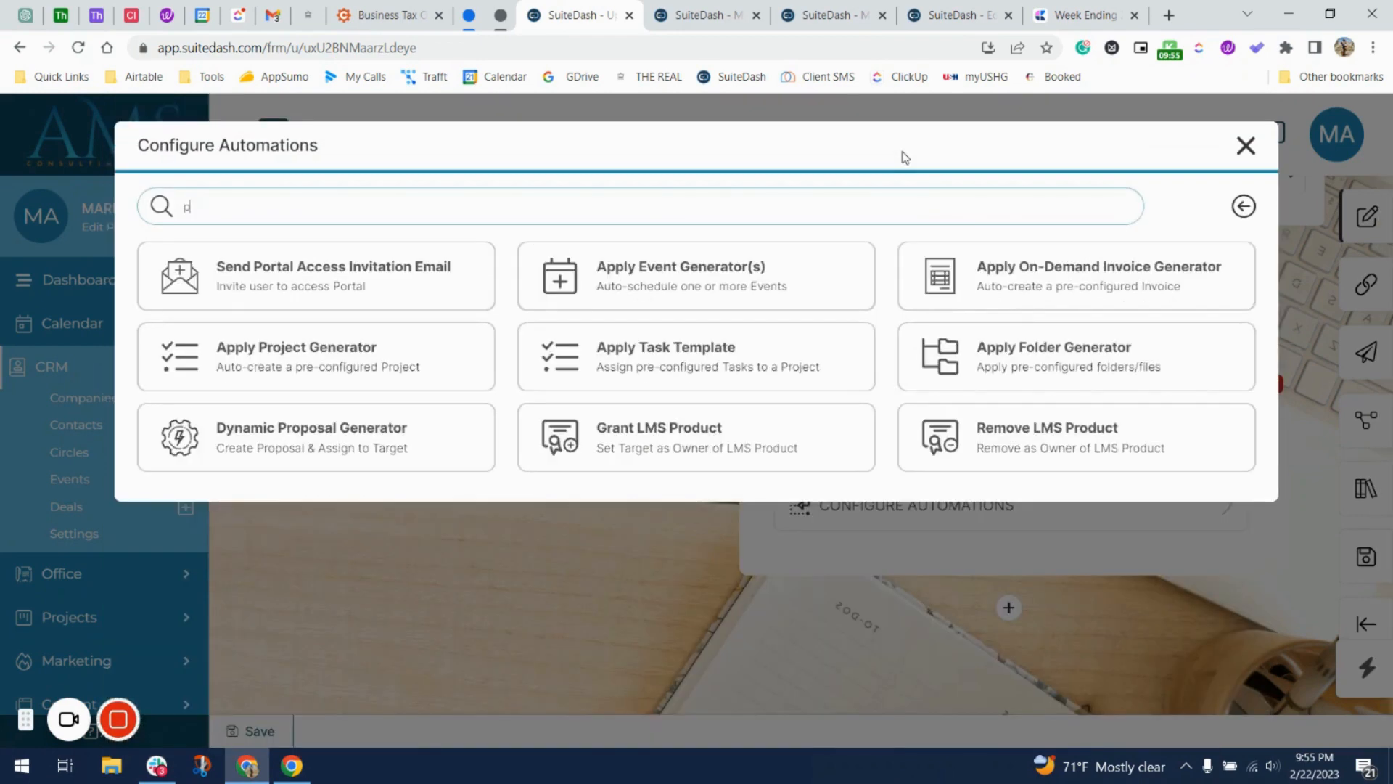
key("BackSpace")
key("BackSpace")
type("ad")
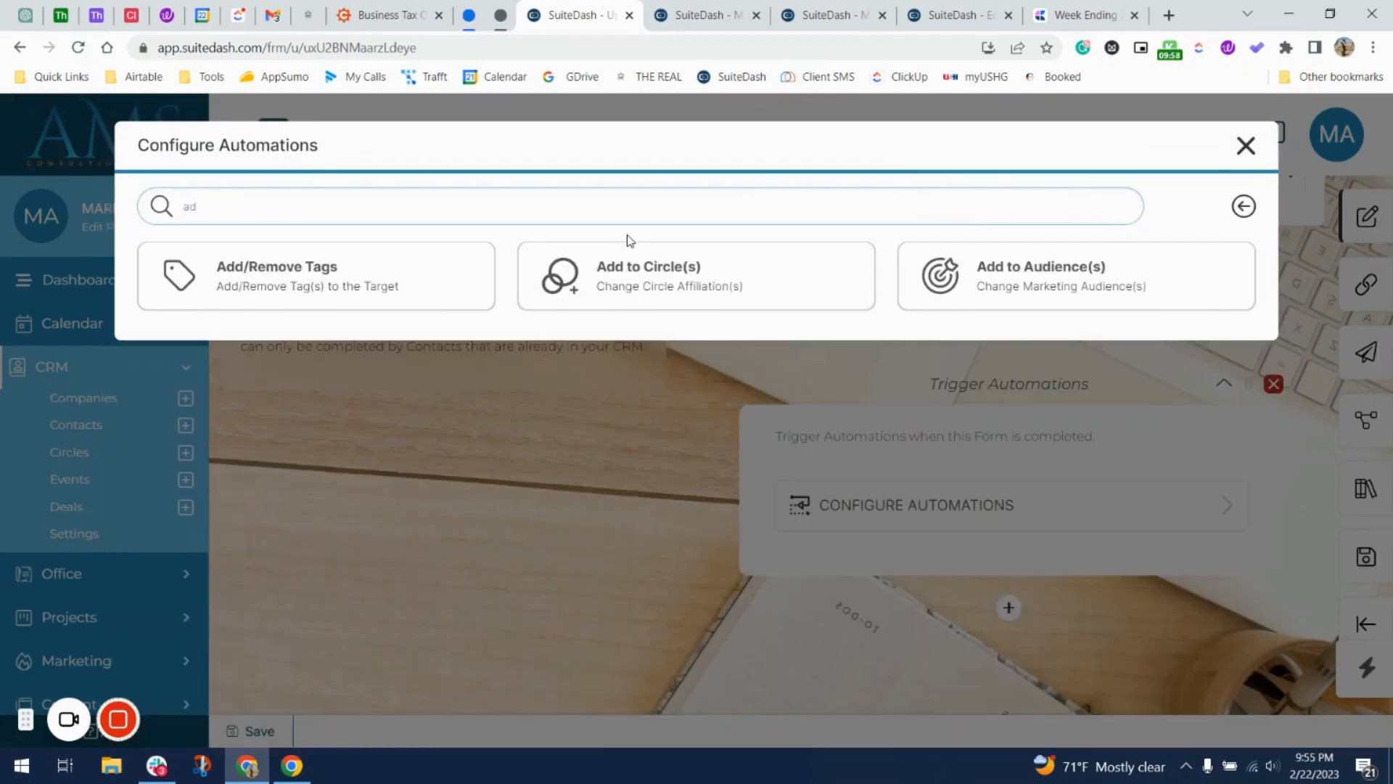
left_click(827, 260)
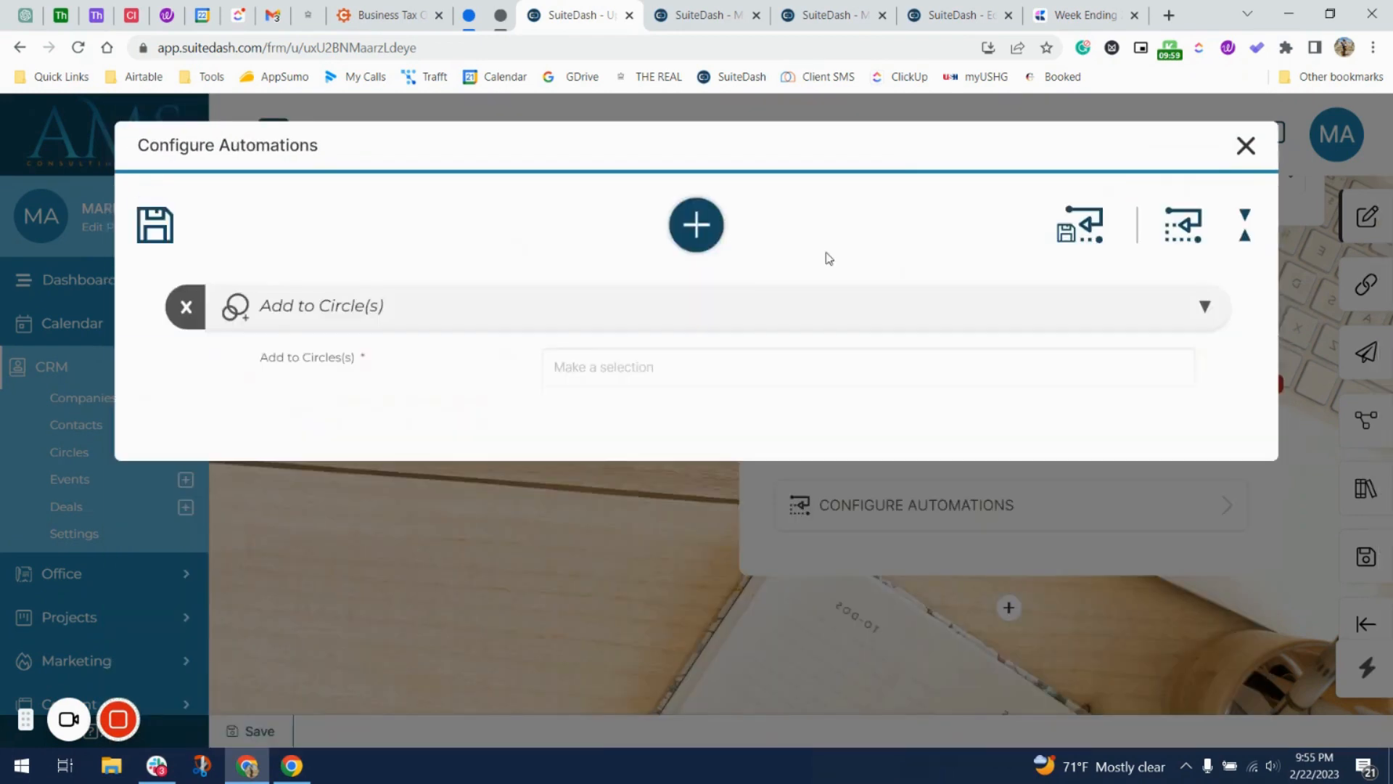
left_click(661, 362)
scroll(660, 464, "down", 4)
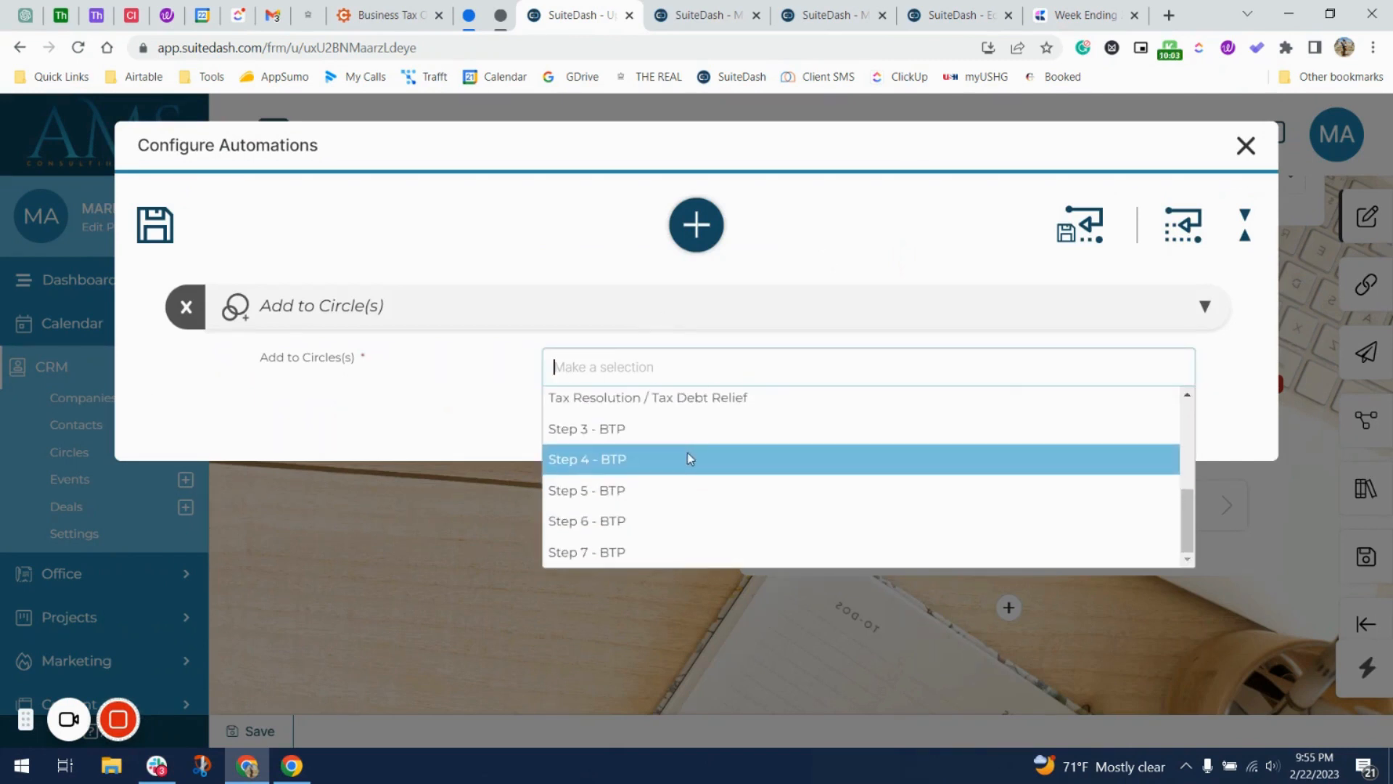
left_click(686, 455)
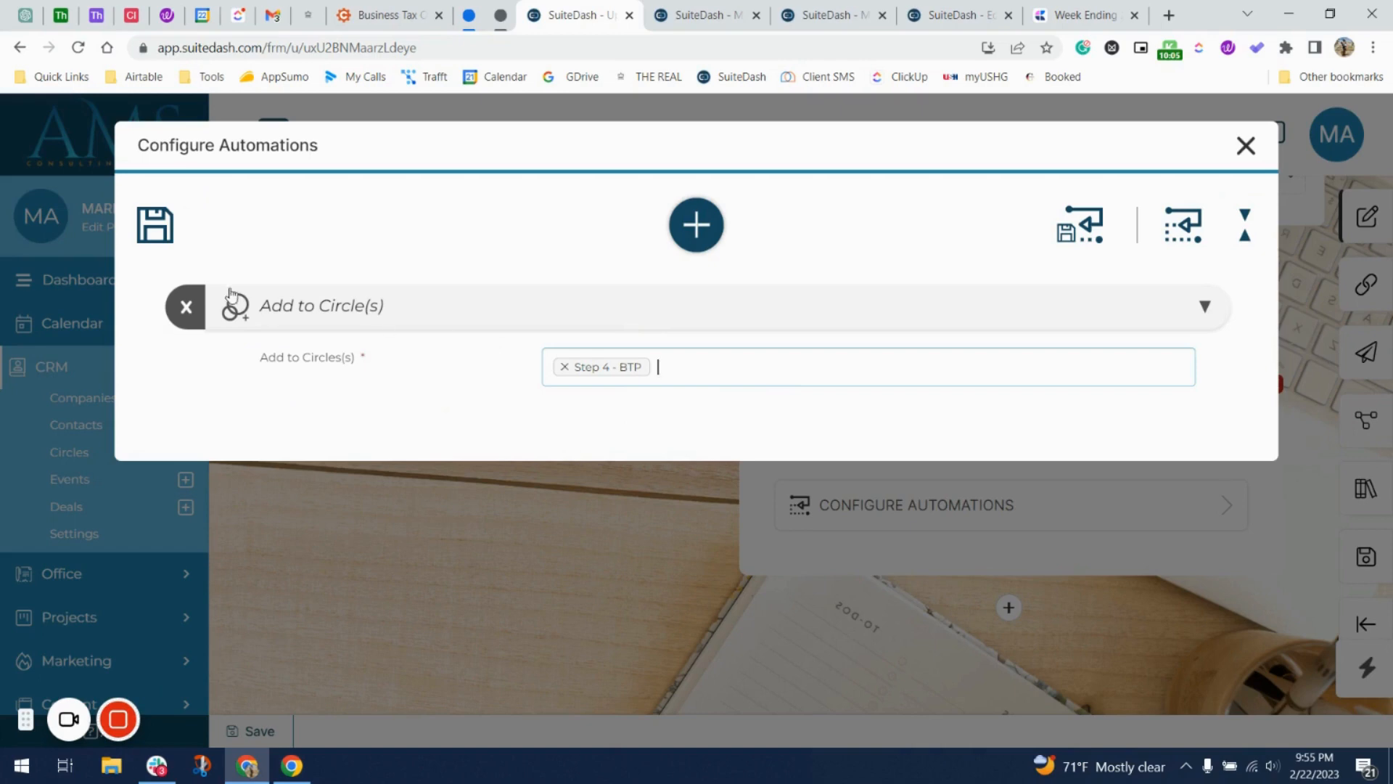
Add a Remove from Circle(s) automation for Step 3 - BTP and save both automations.
left_click(686, 225)
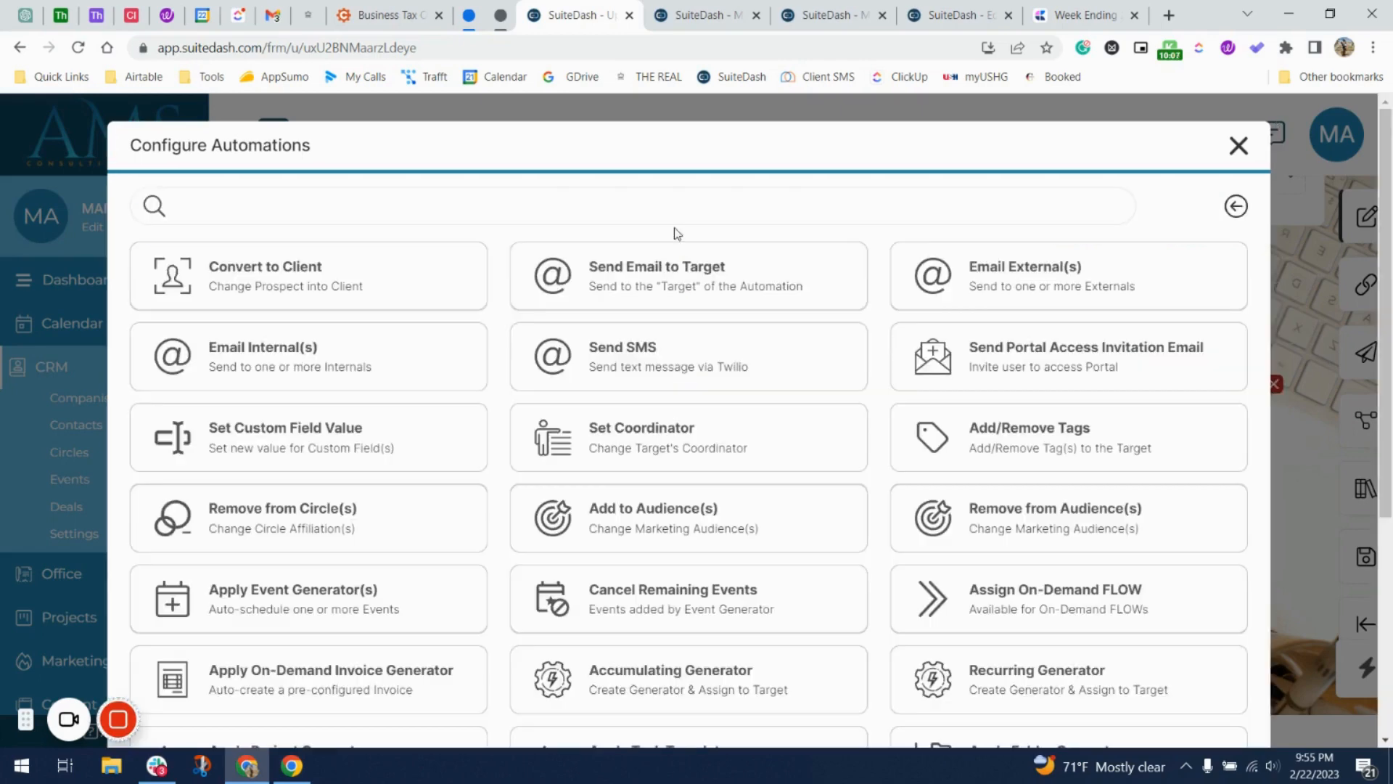
left_click(608, 216)
type("cir")
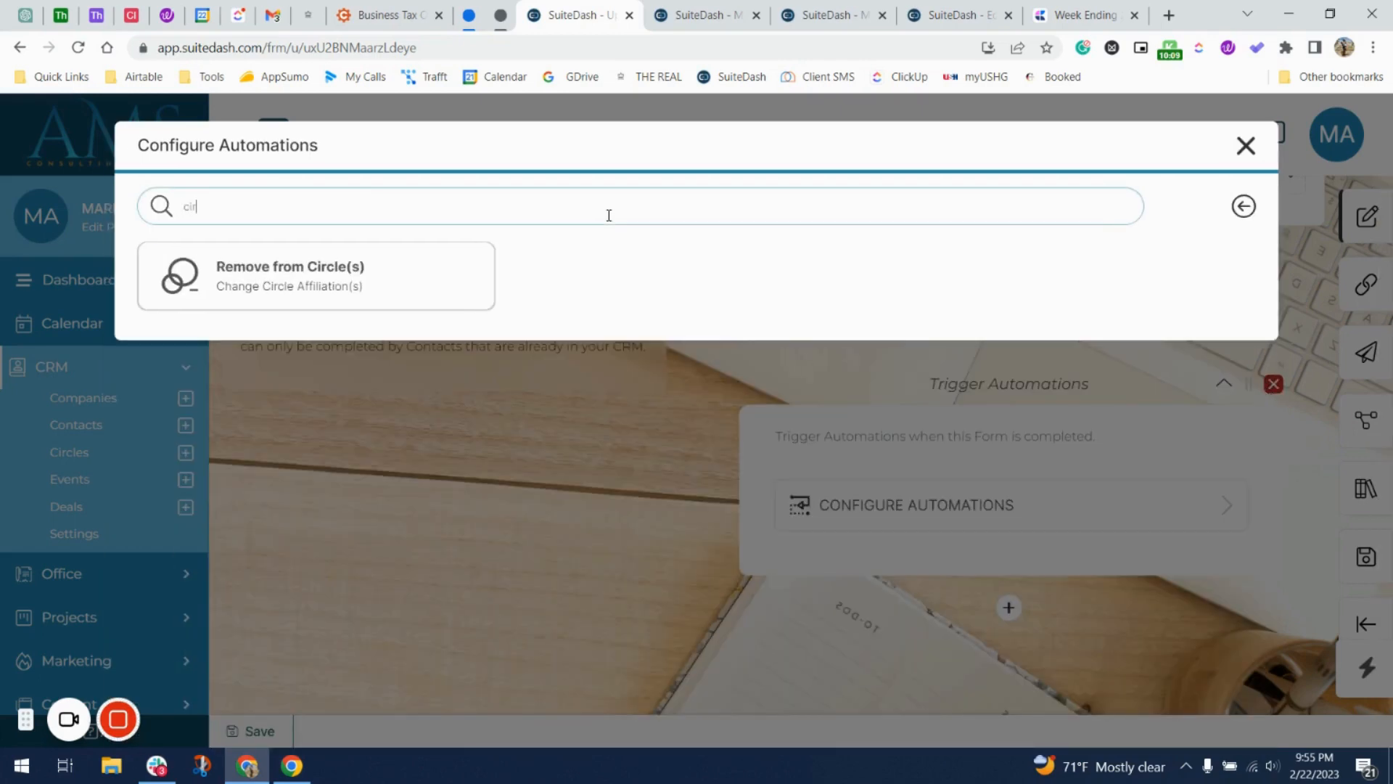
left_click(469, 257)
left_click(610, 517)
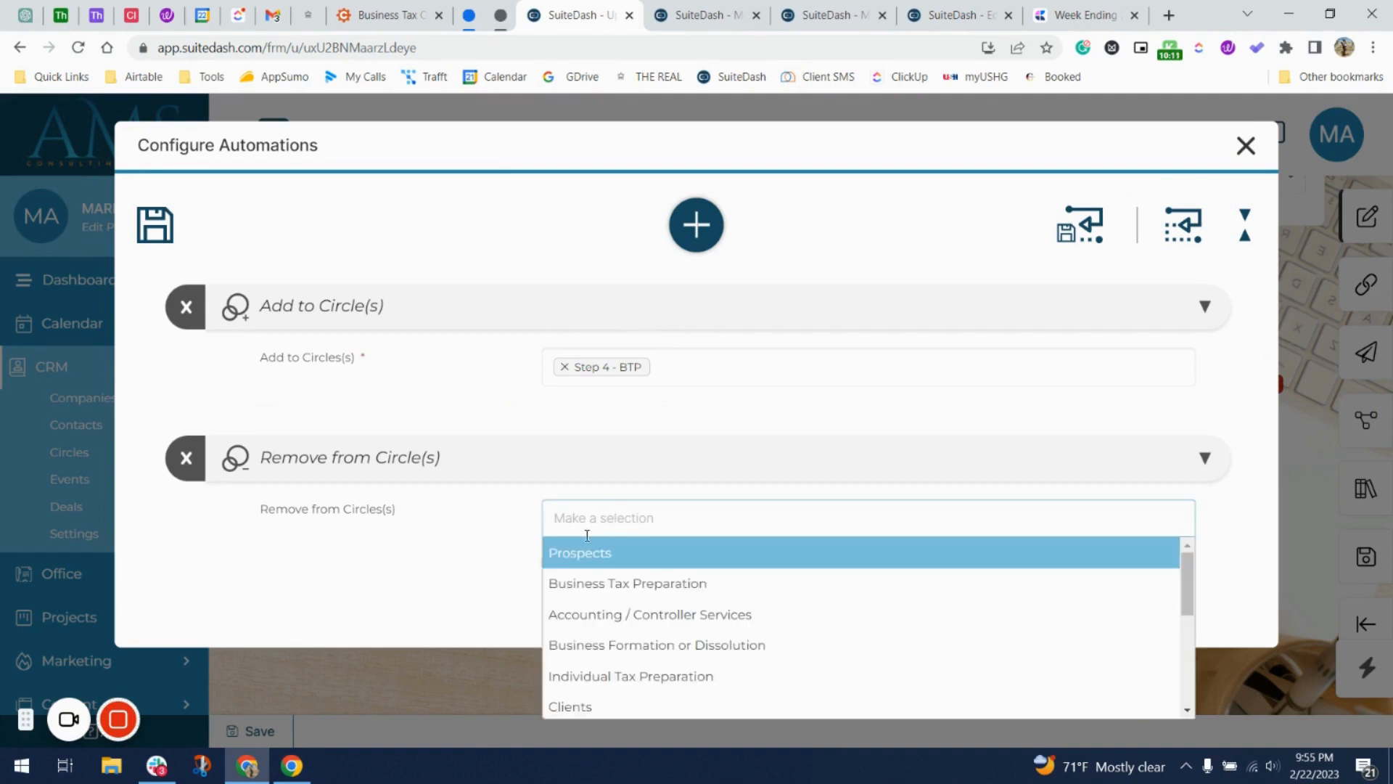
scroll(620, 611, "down", 5)
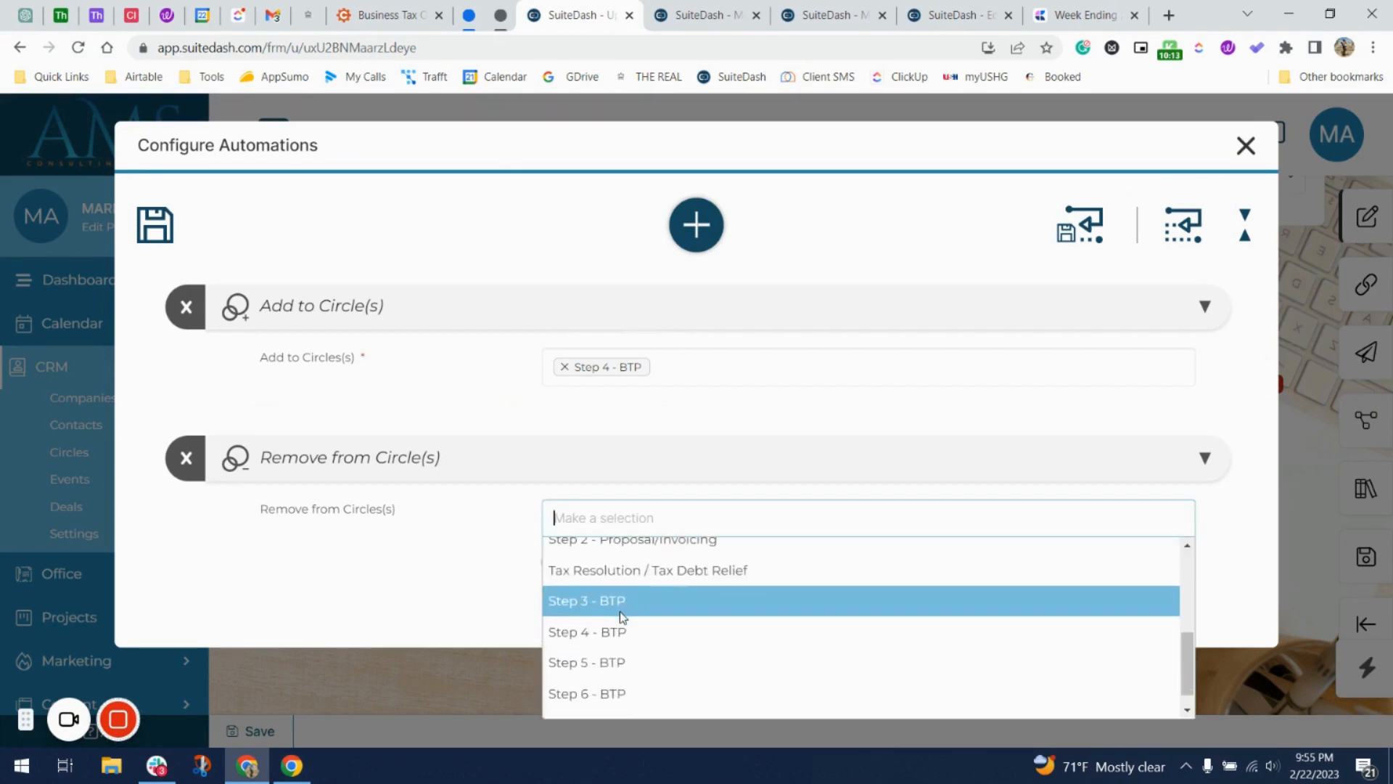
scroll(663, 594, "up", 1)
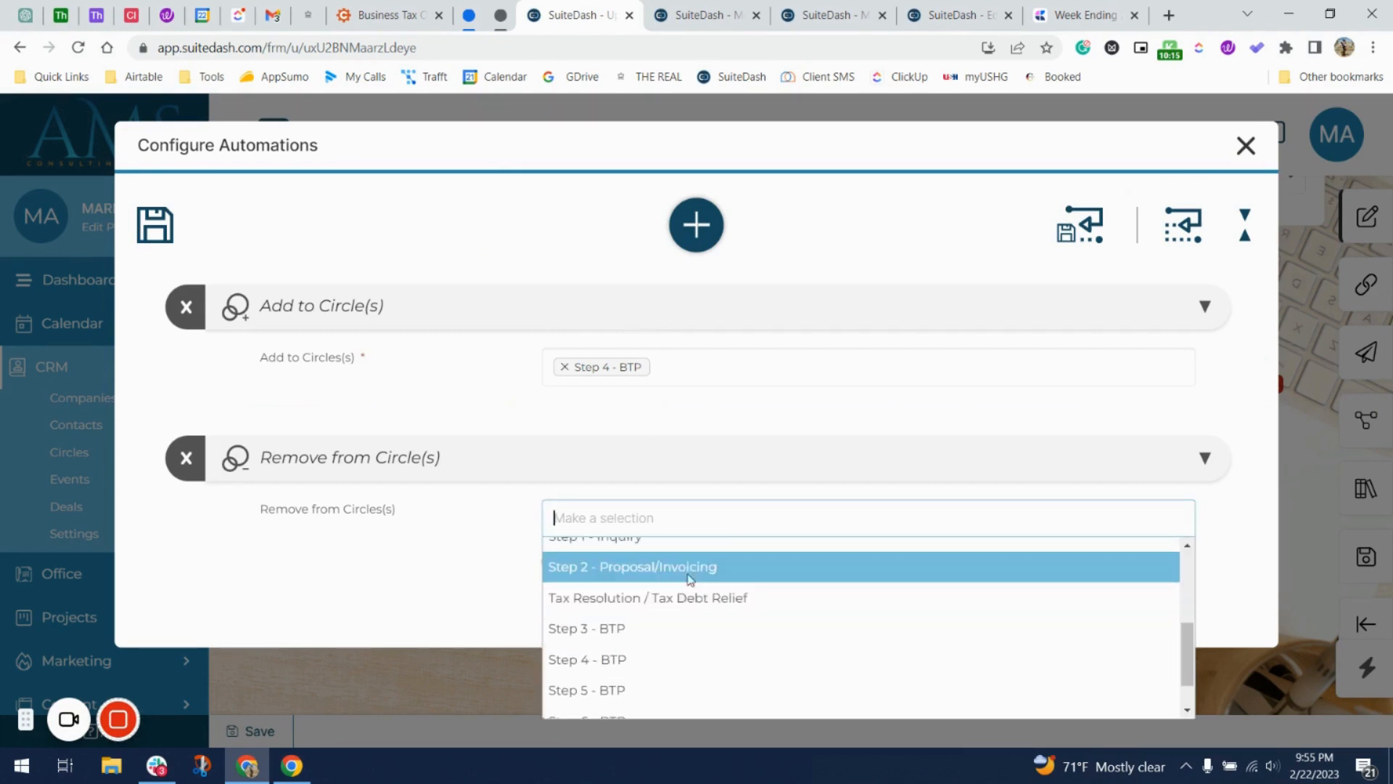
left_click(675, 628)
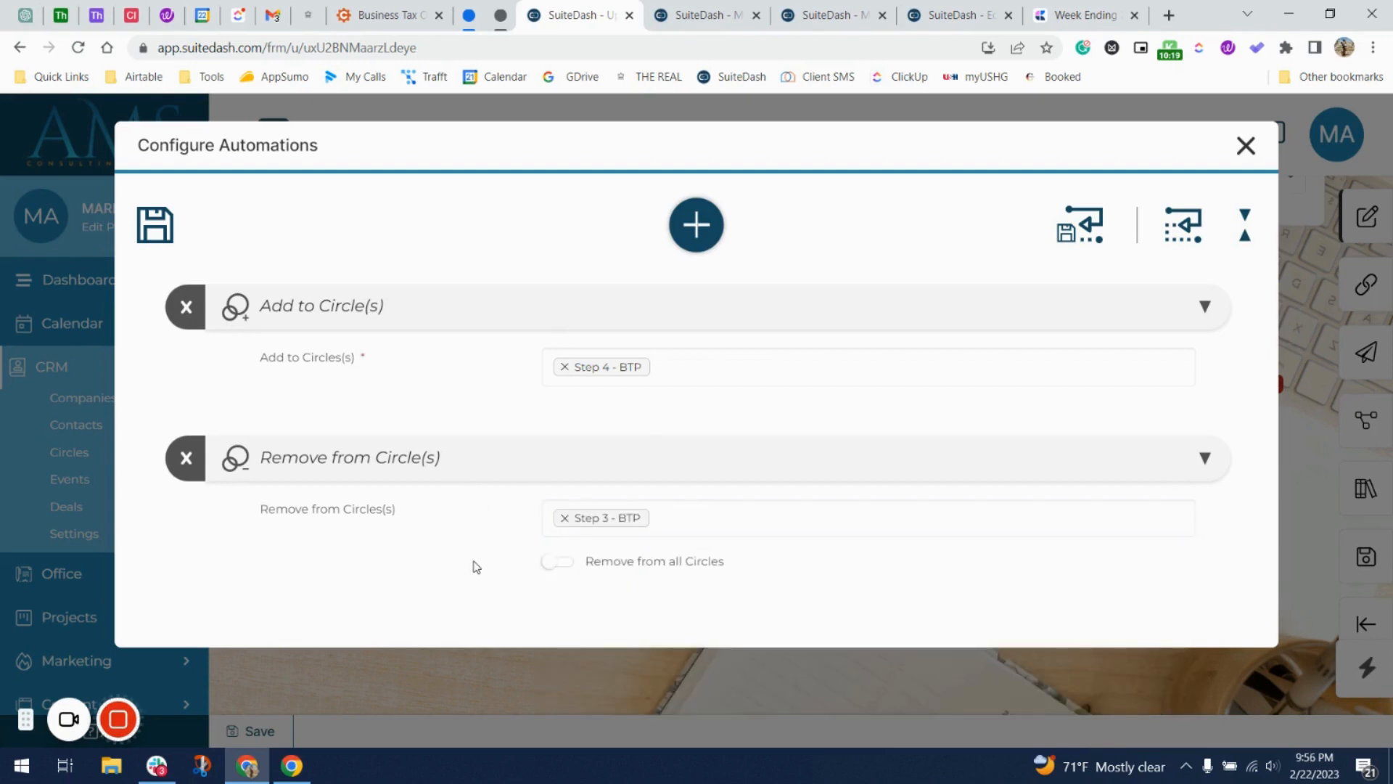
left_click(155, 225)
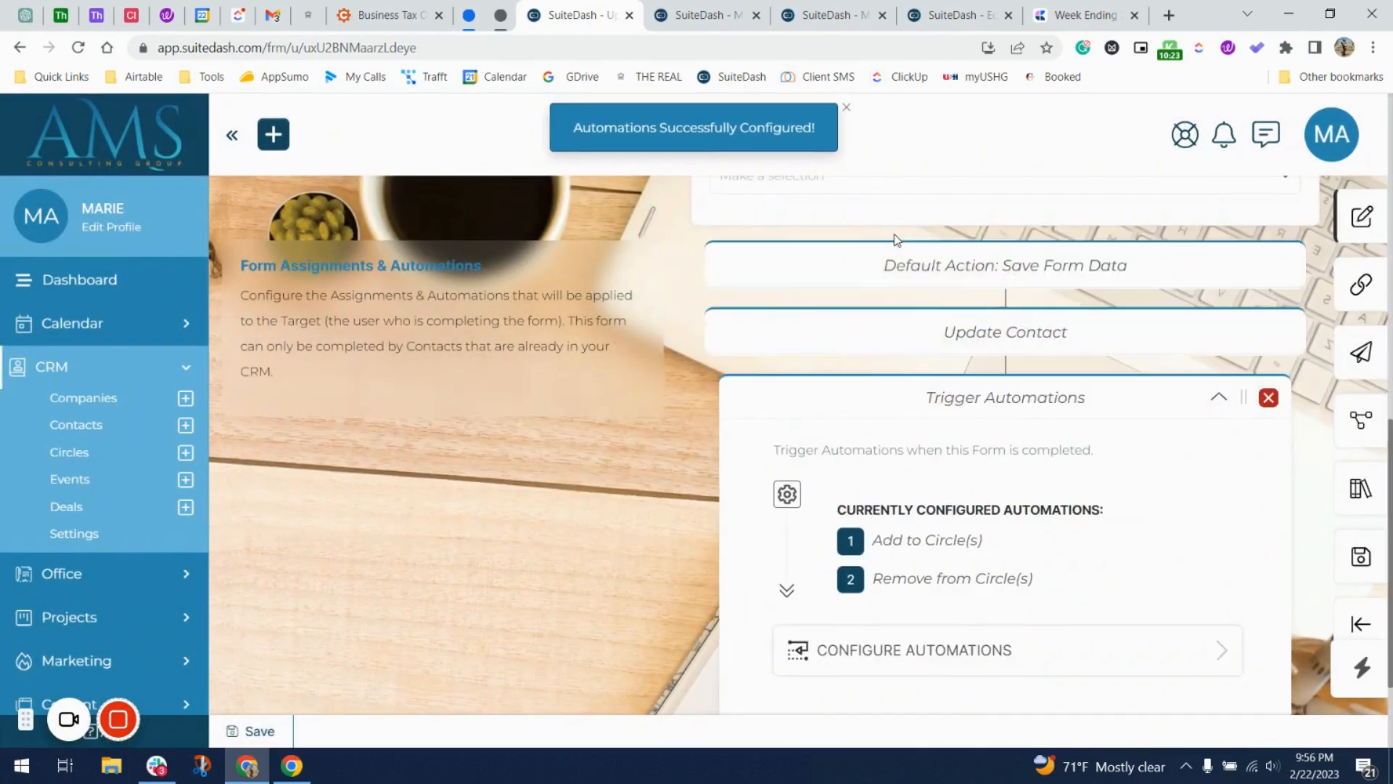
Close the Custom Fields admin tab.
scroll(897, 240, "up", 3)
left_click(688, 16)
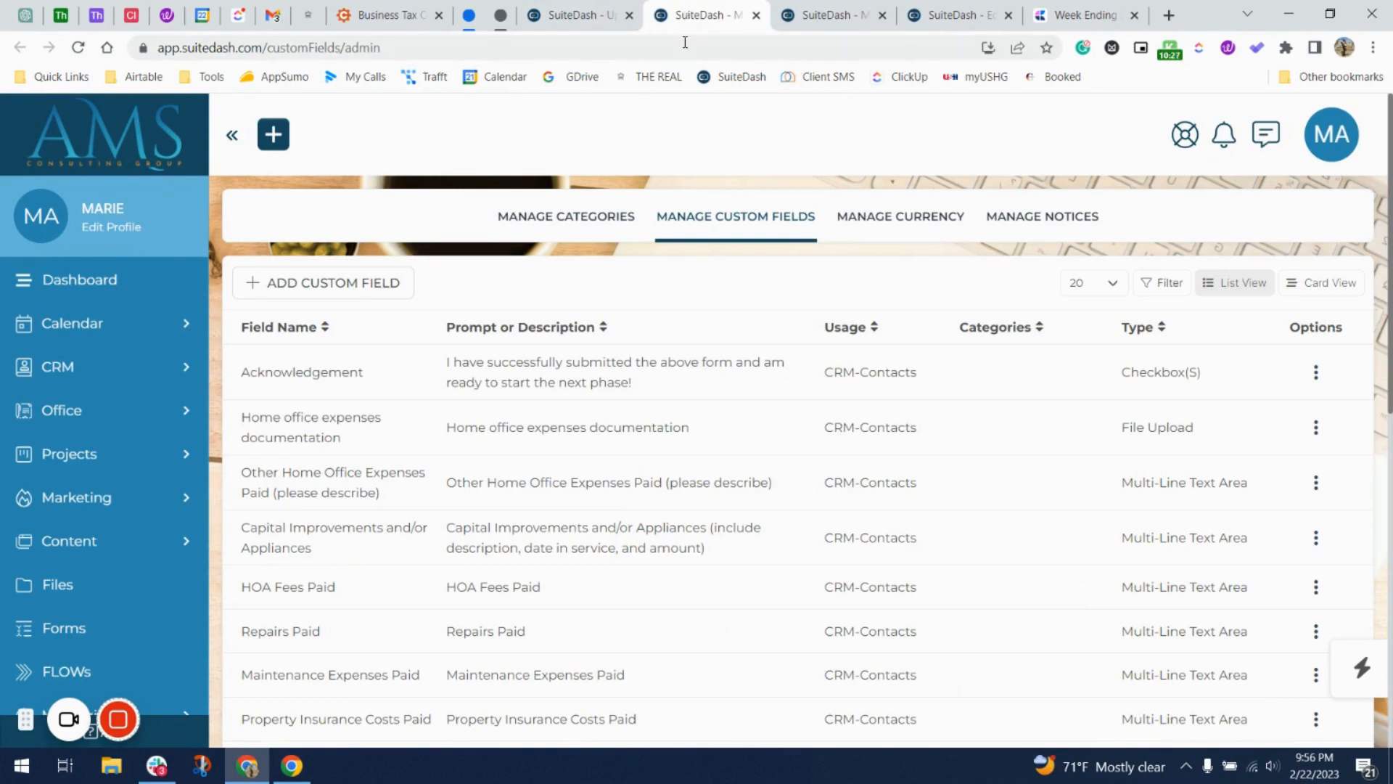
left_click(757, 16)
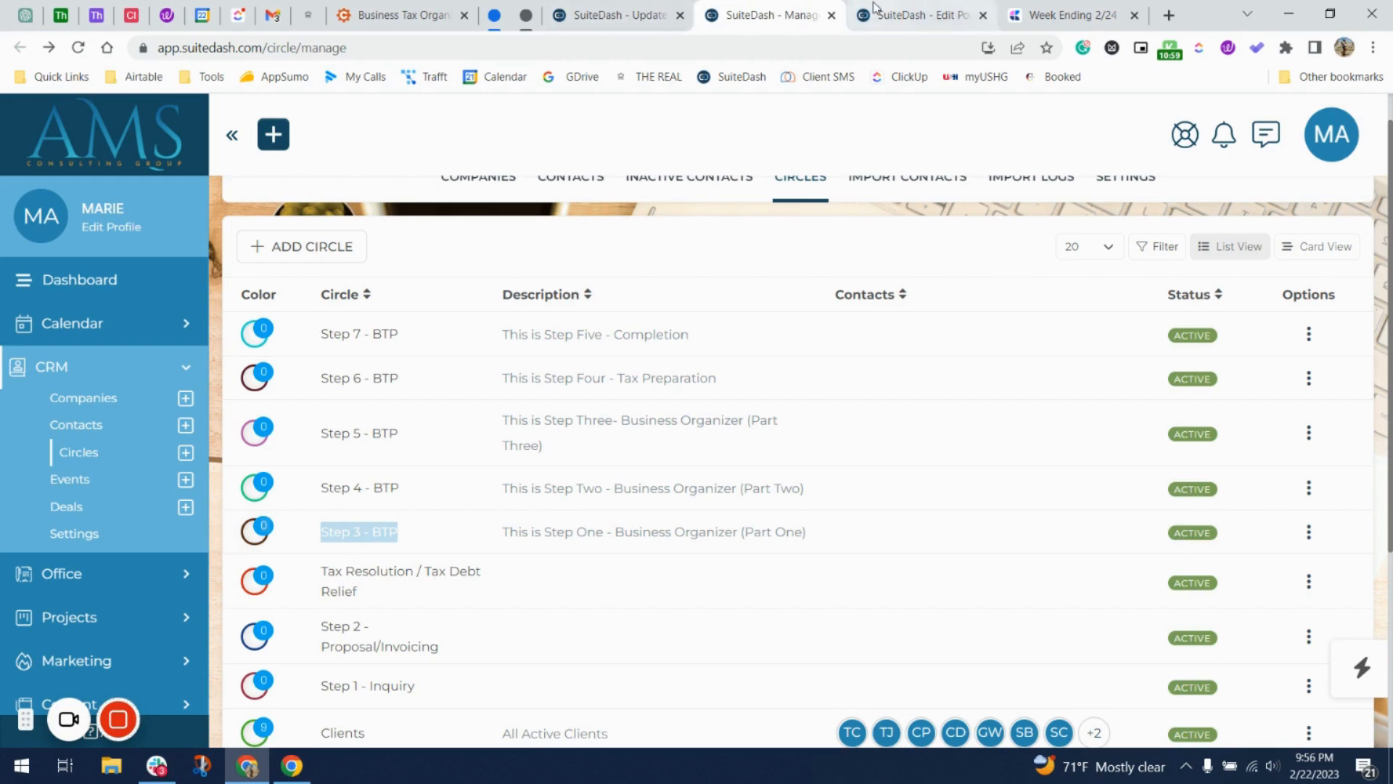
Check the portal page and Circles tabs, then bring the form's two circle automations into view.
left_click(918, 15)
scroll(581, 486, "down", 3)
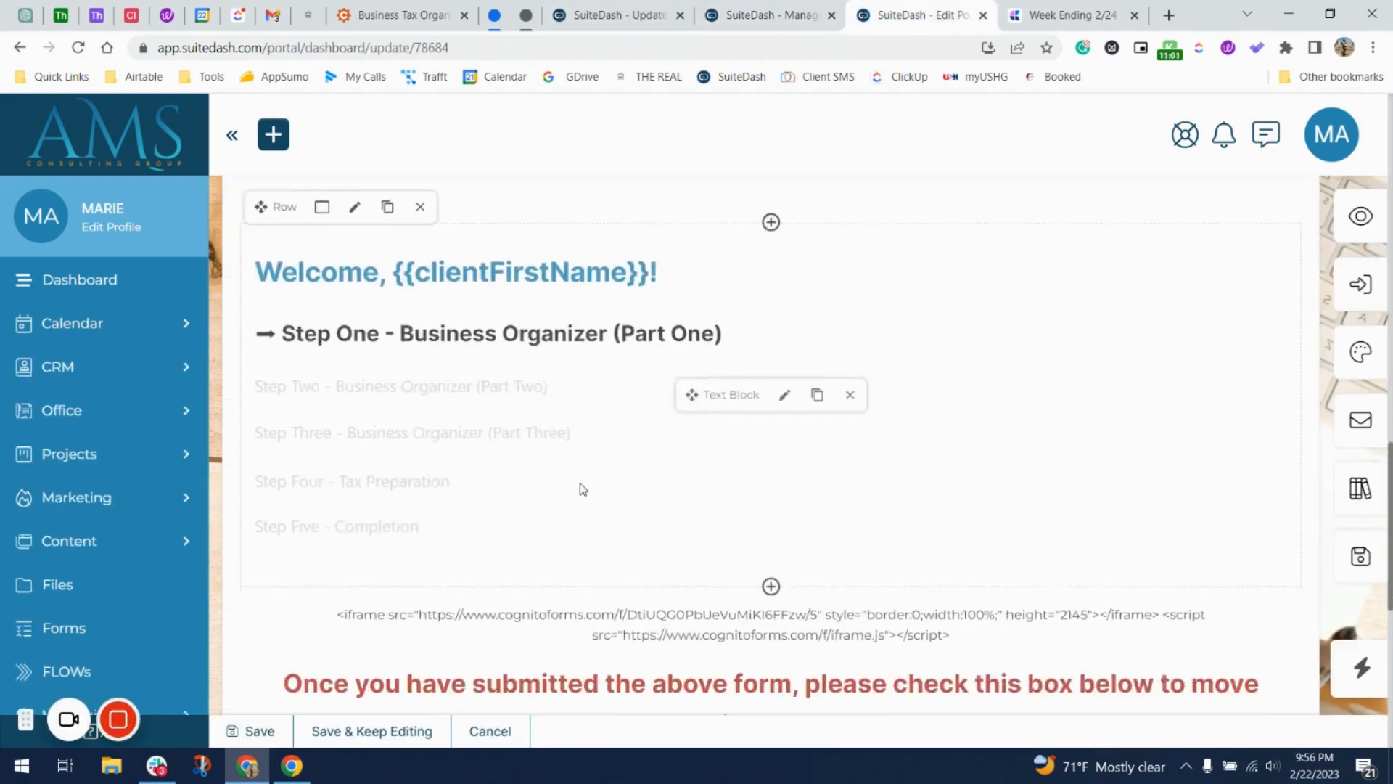
scroll(833, 363, "down", 4)
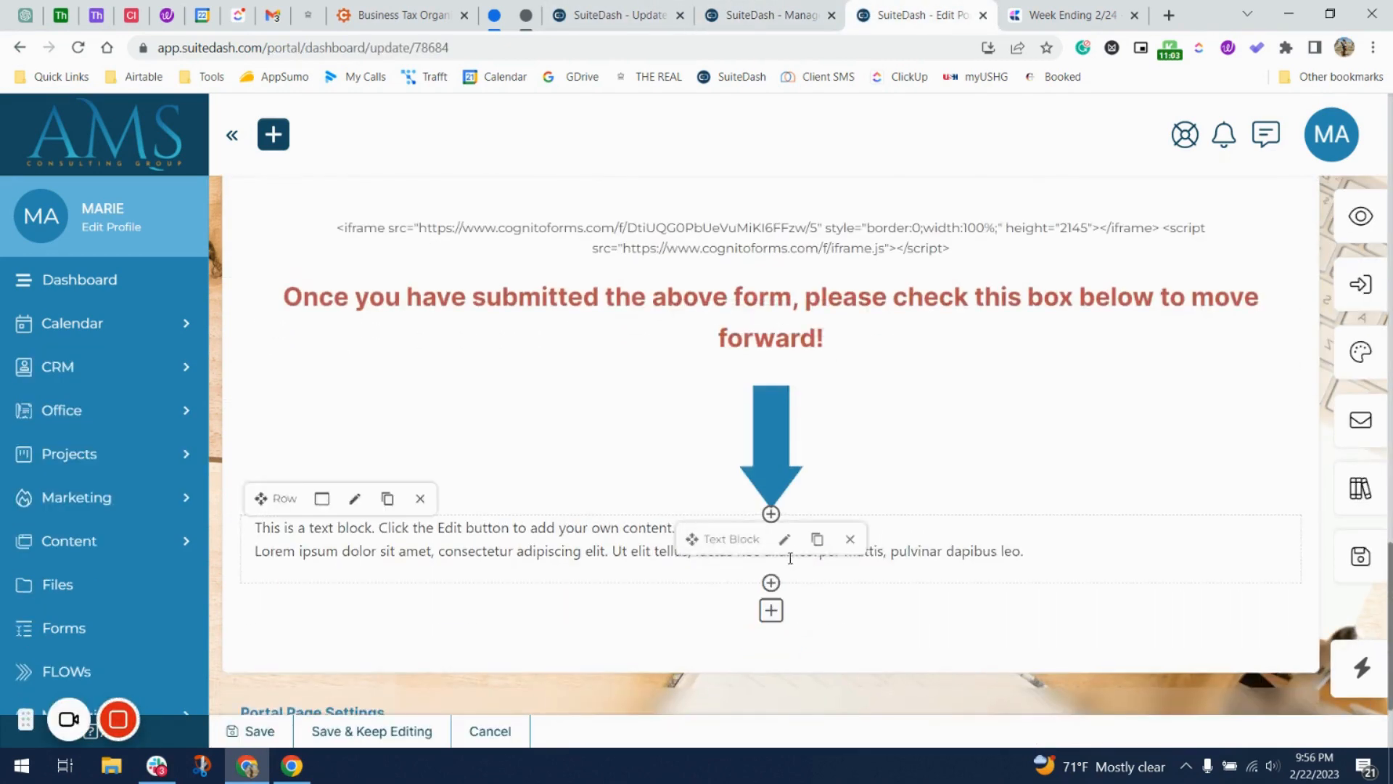
left_click(769, 16)
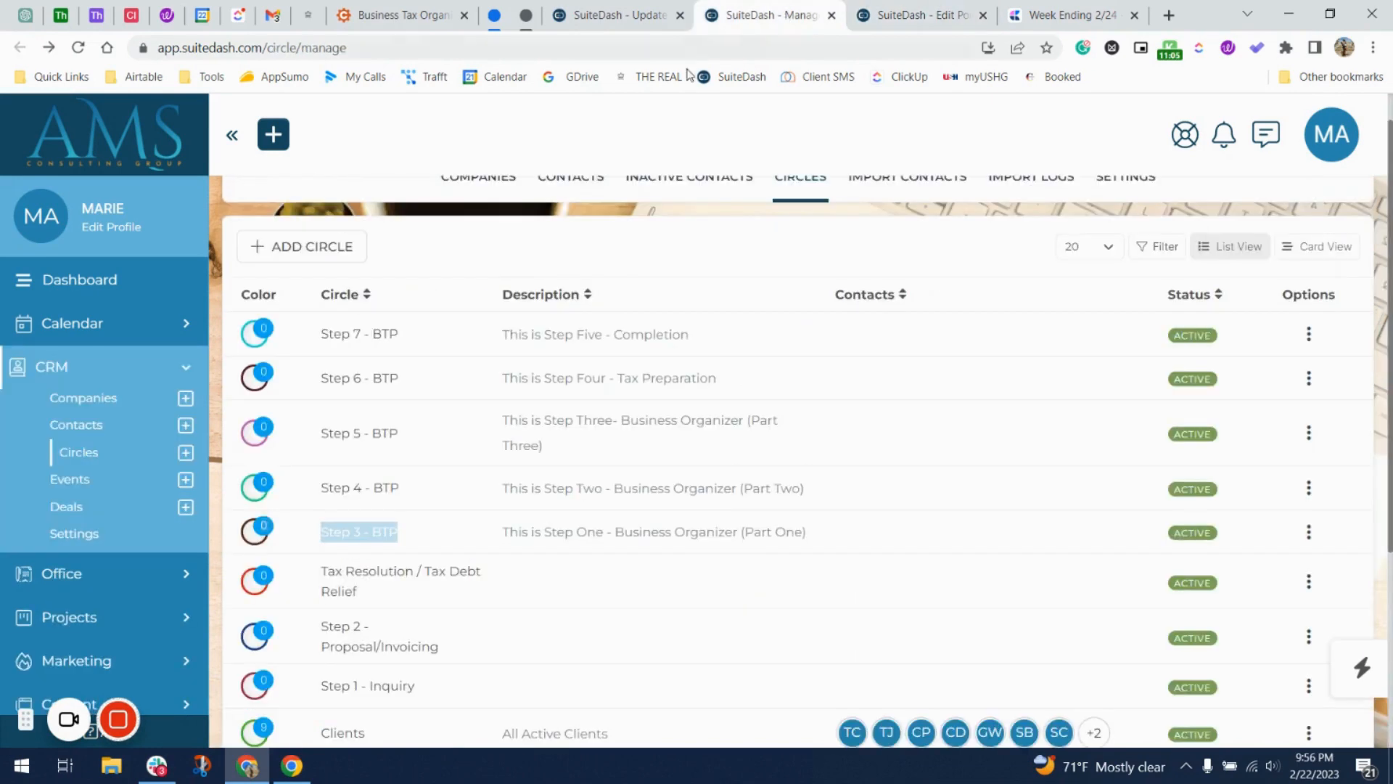
left_click(632, 15)
scroll(983, 478, "down", 4)
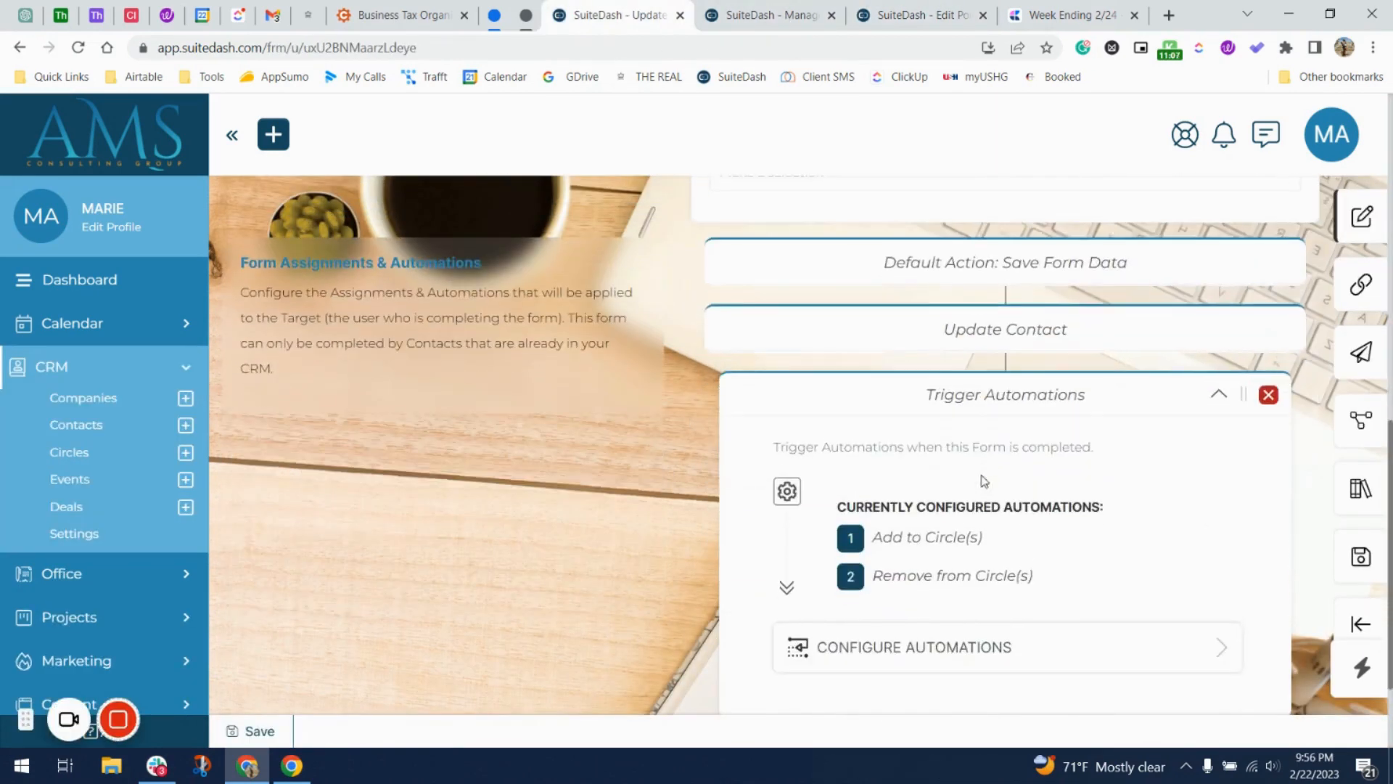
scroll(1196, 511, "up", 6)
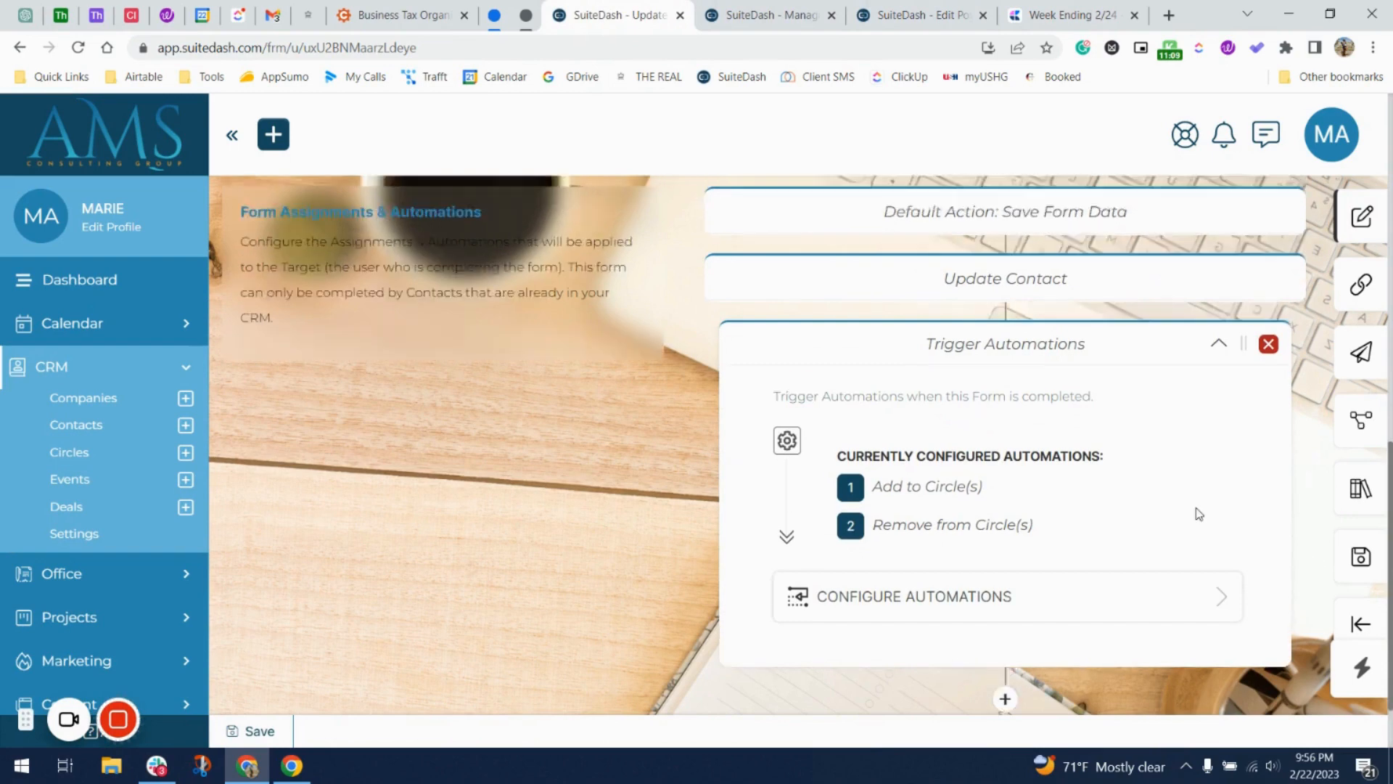
scroll(1196, 511, "down", 4)
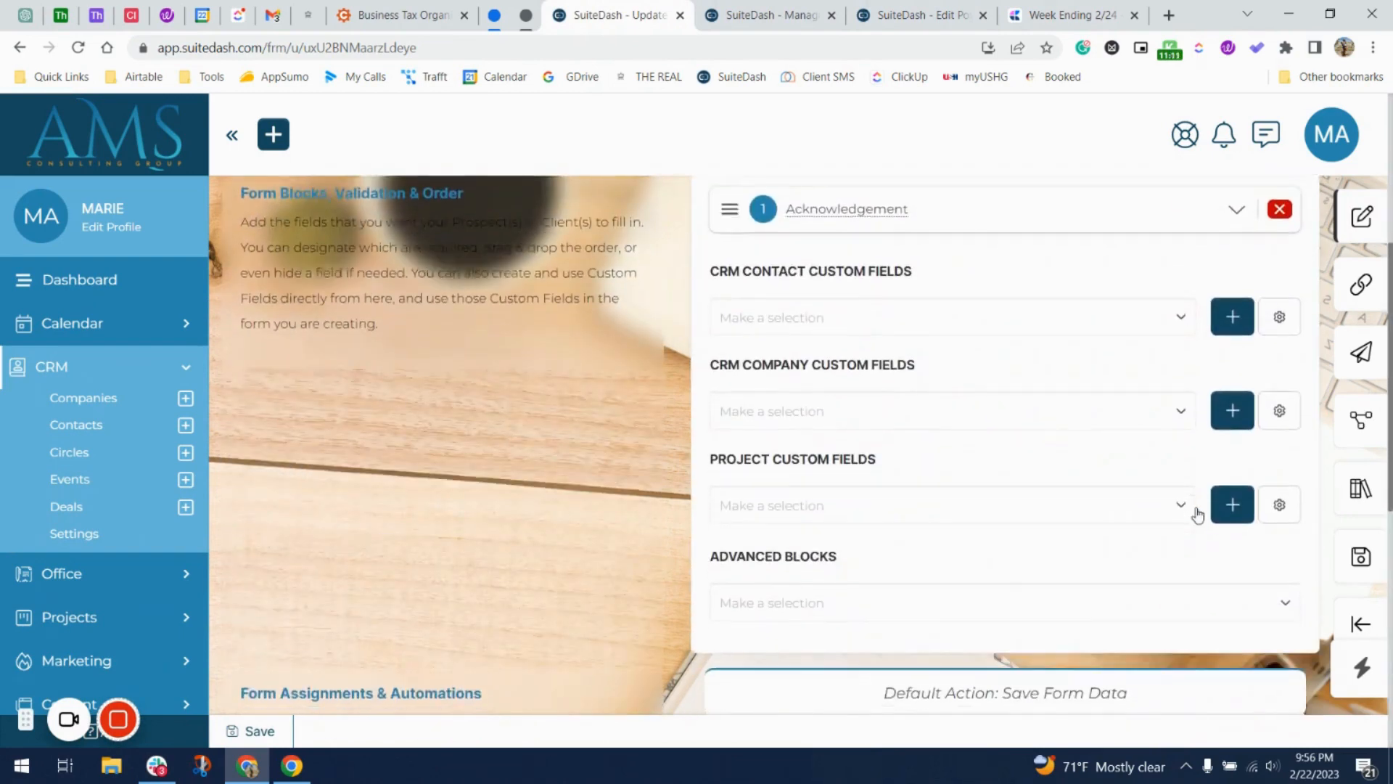
scroll(1135, 526, "down", 3)
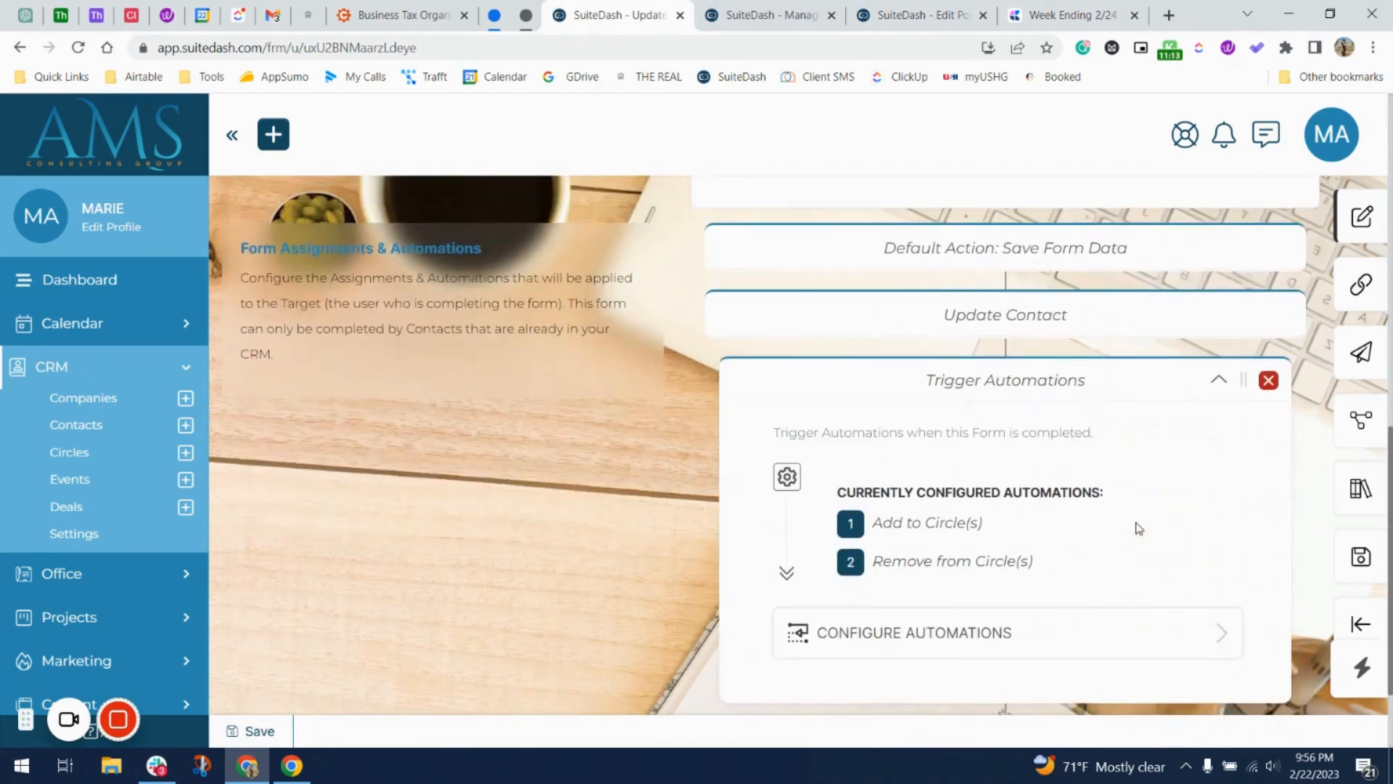
scroll(1043, 614, "down", 2)
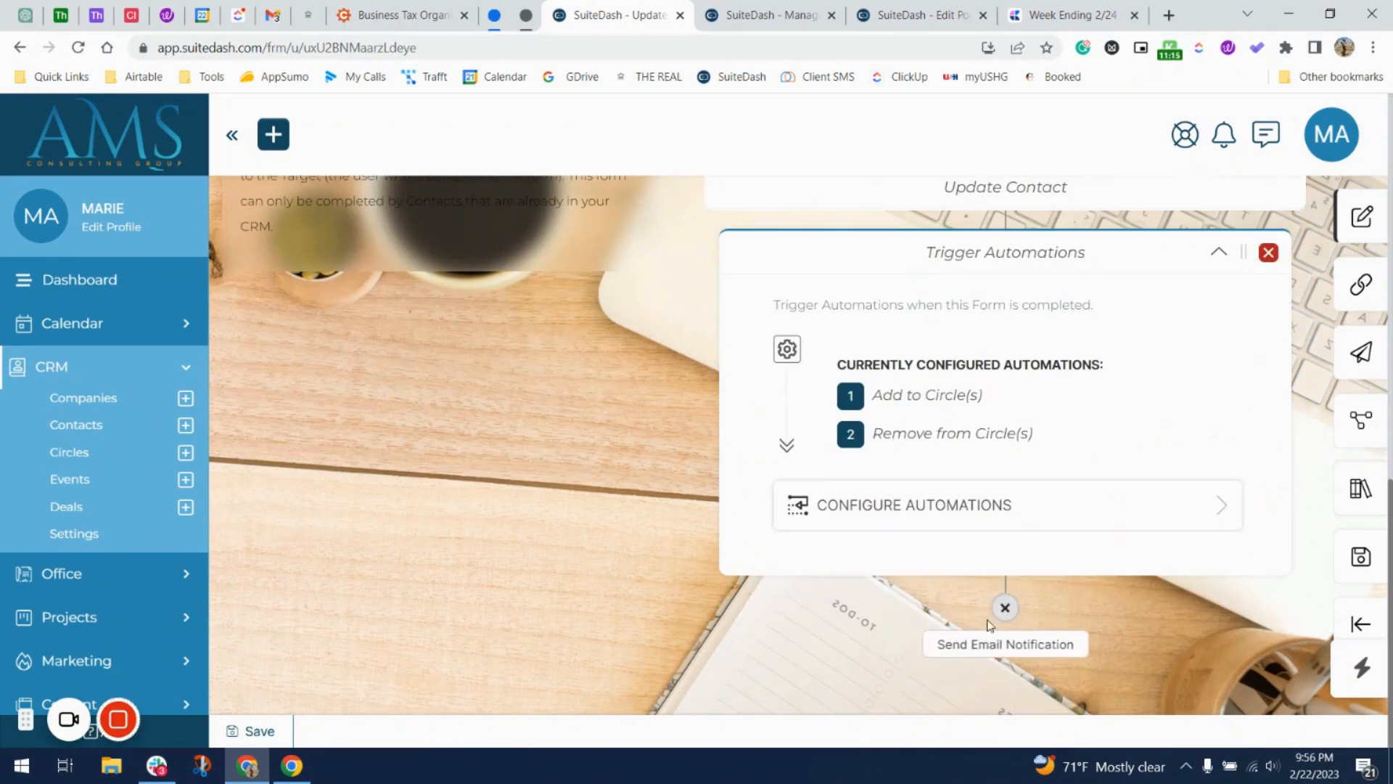
Add a Send Email Notification step to the form with a user as the recipient.
left_click(988, 644)
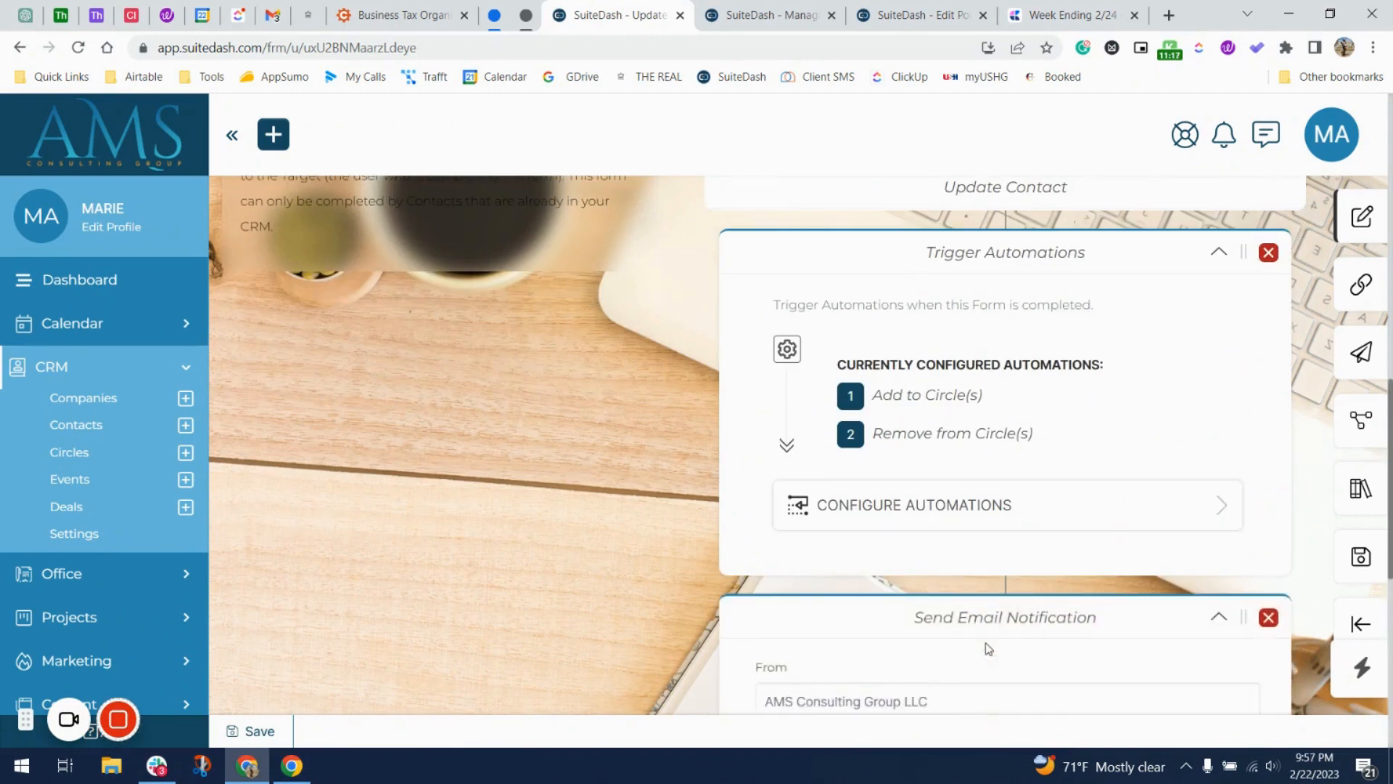
scroll(989, 648, "down", 4)
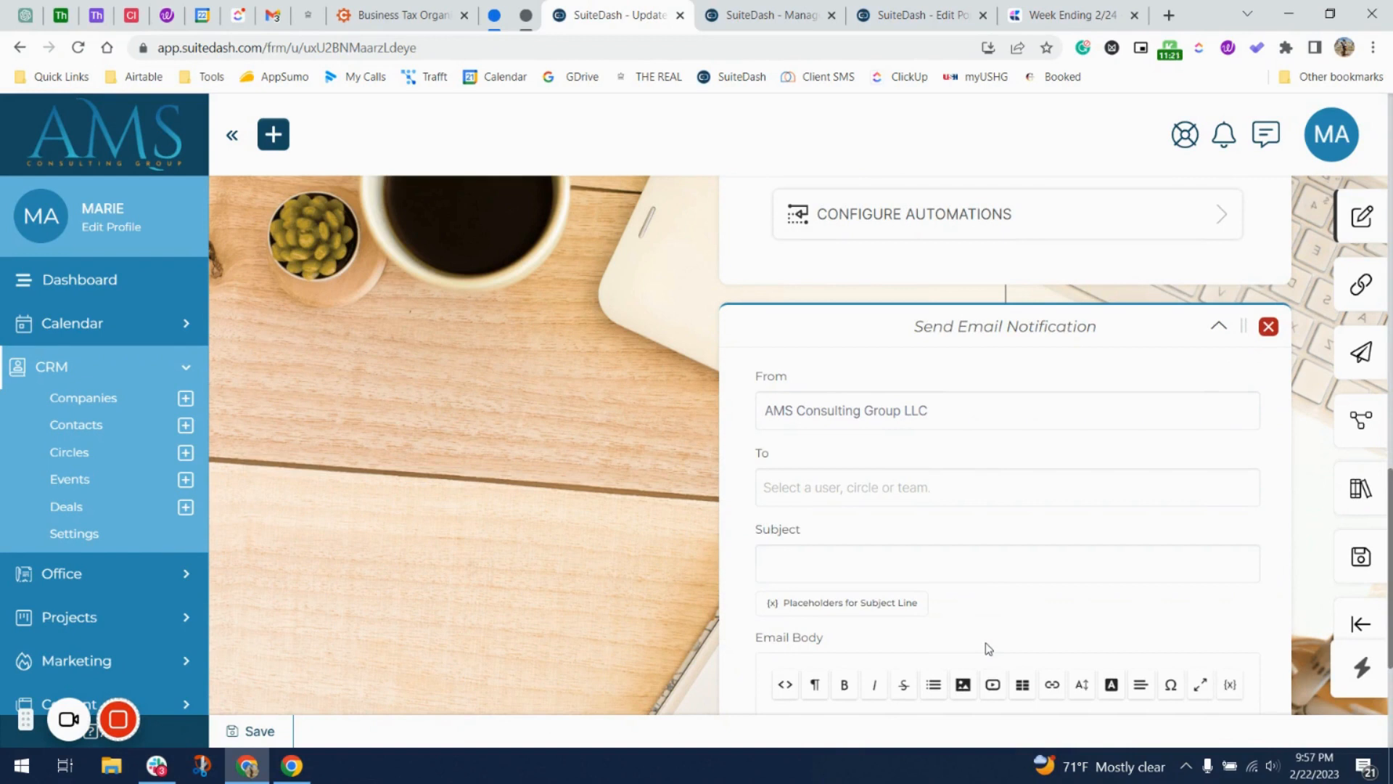
scroll(988, 648, "down", 3)
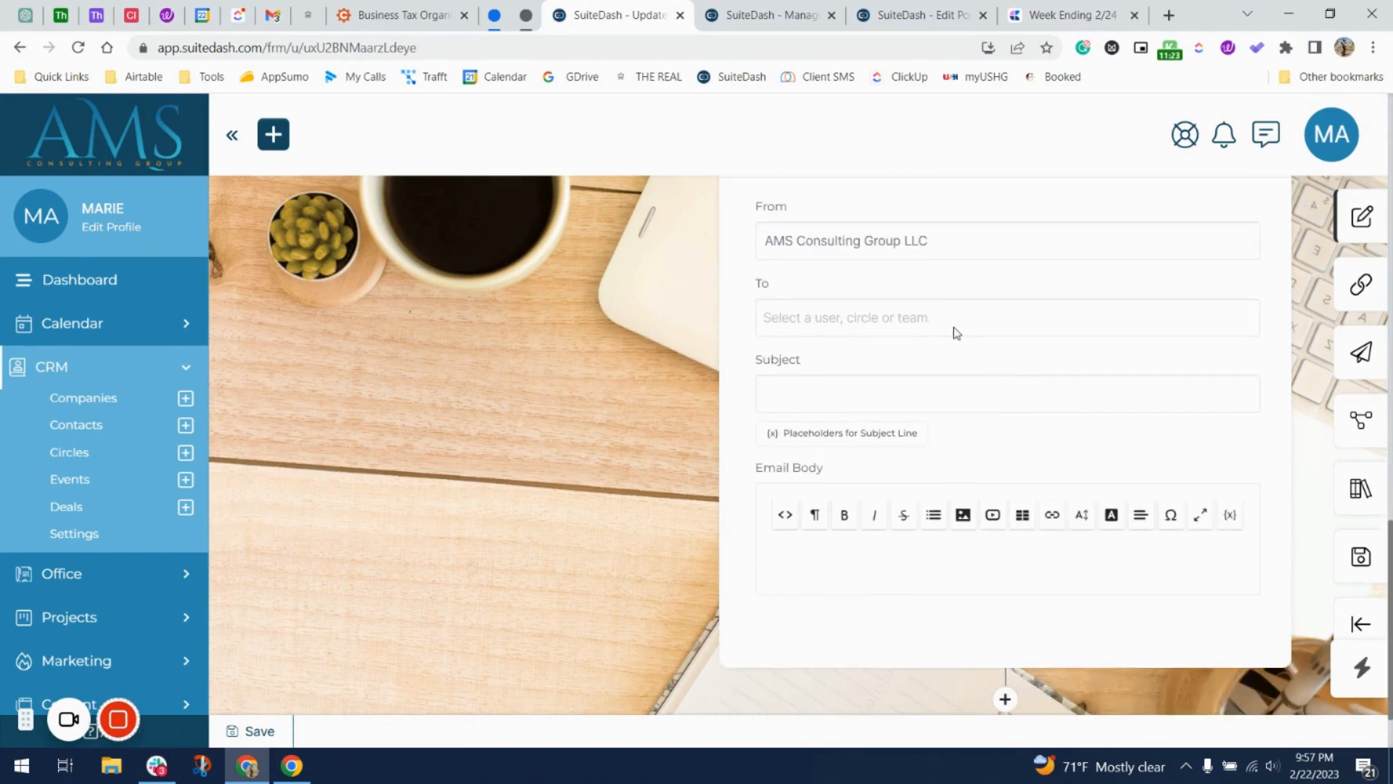
left_click(884, 327)
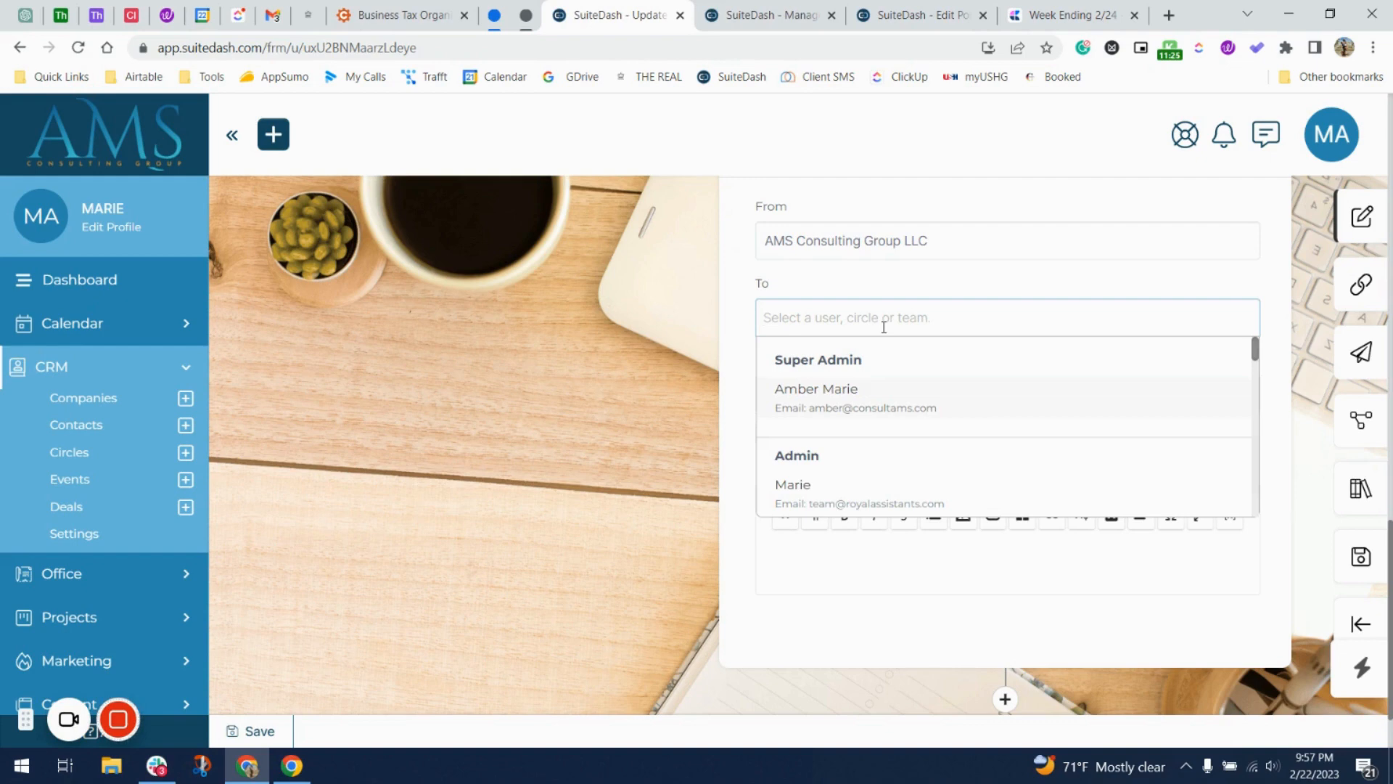
left_click(882, 392)
left_click(698, 390)
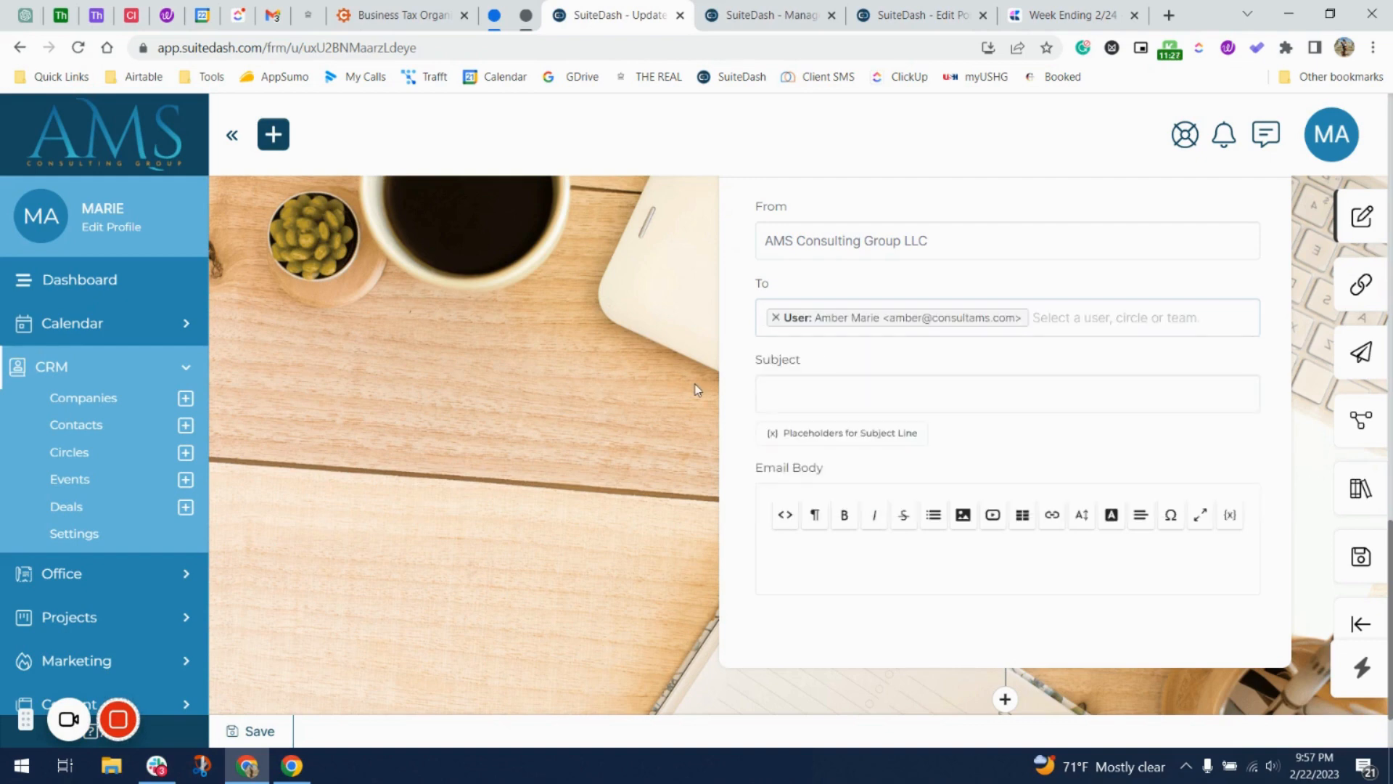
left_click(862, 399)
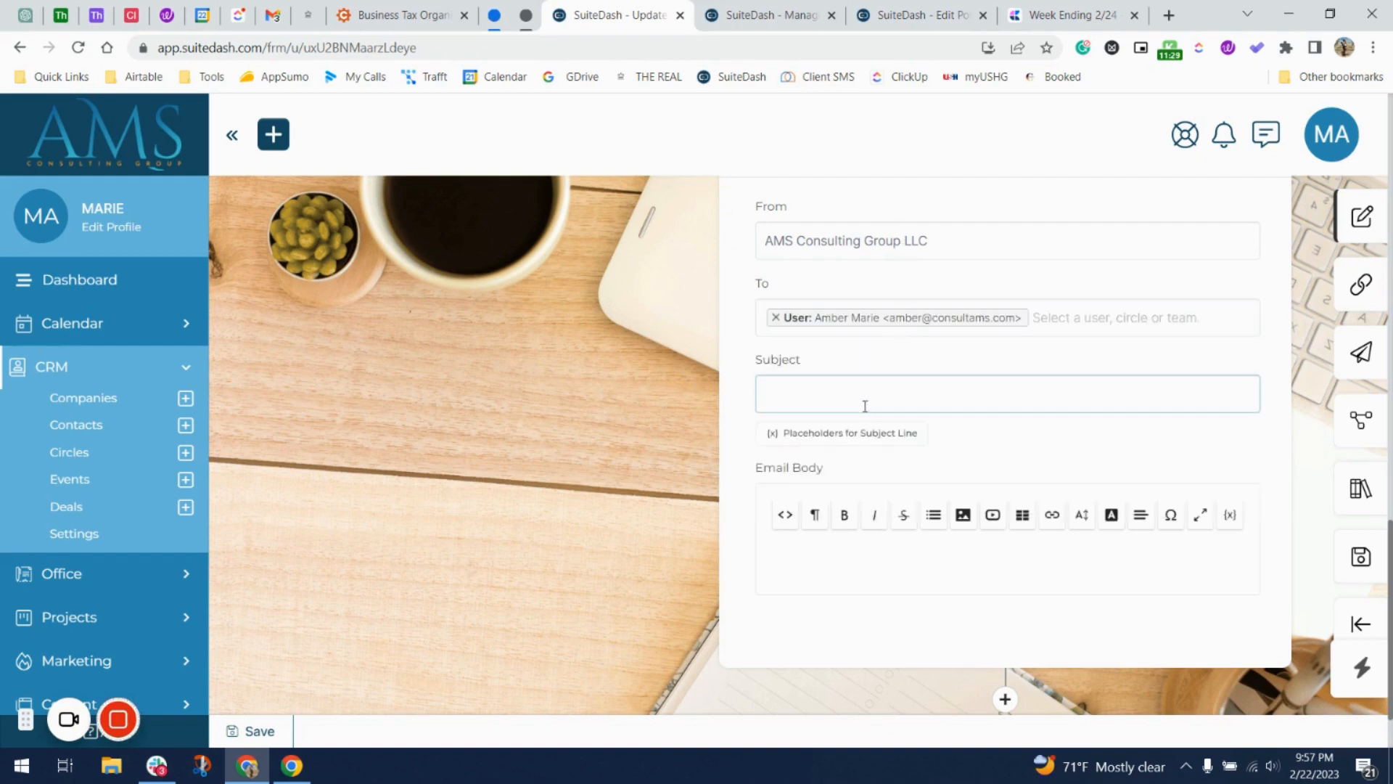
left_click(872, 432)
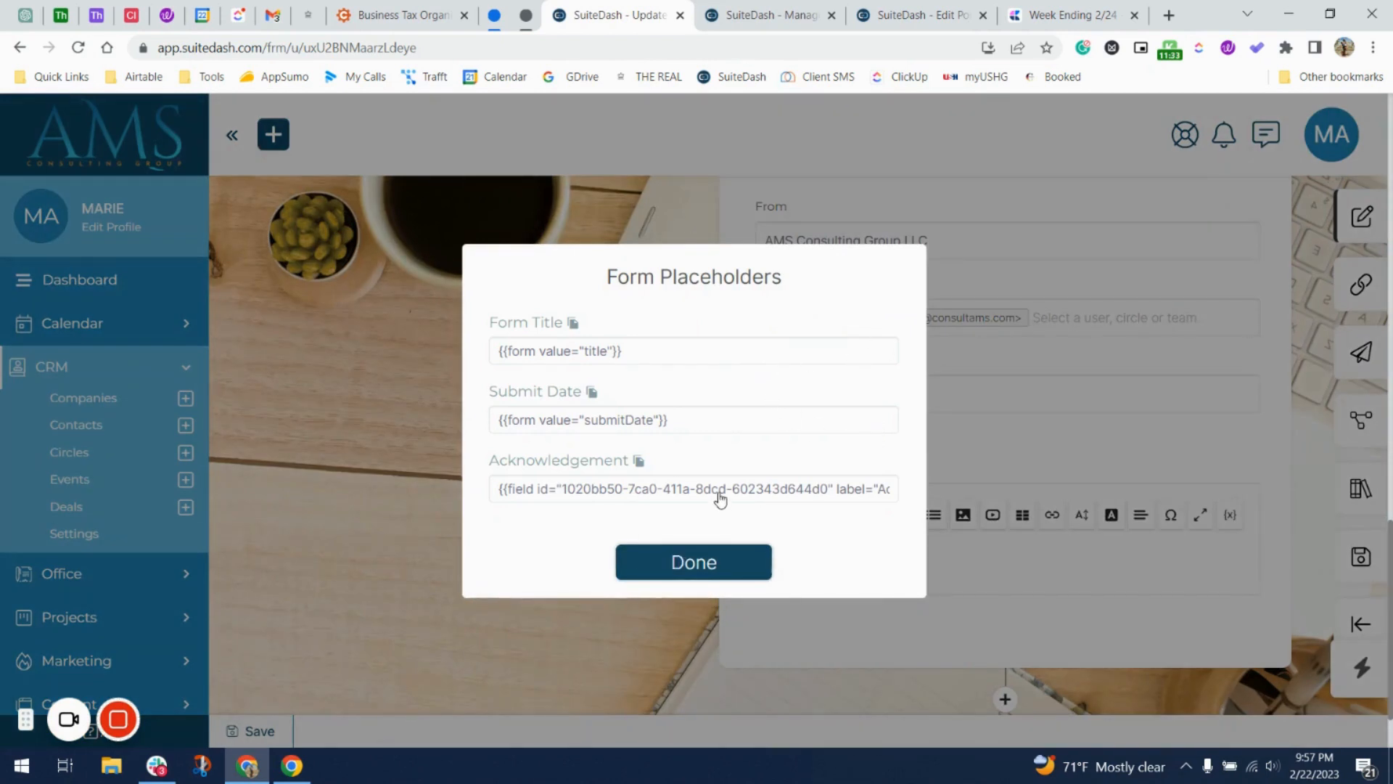
left_click(721, 563)
Start the email body with the {{clientFullName}} placeholder followed by 'has submitted'.
left_click(804, 560)
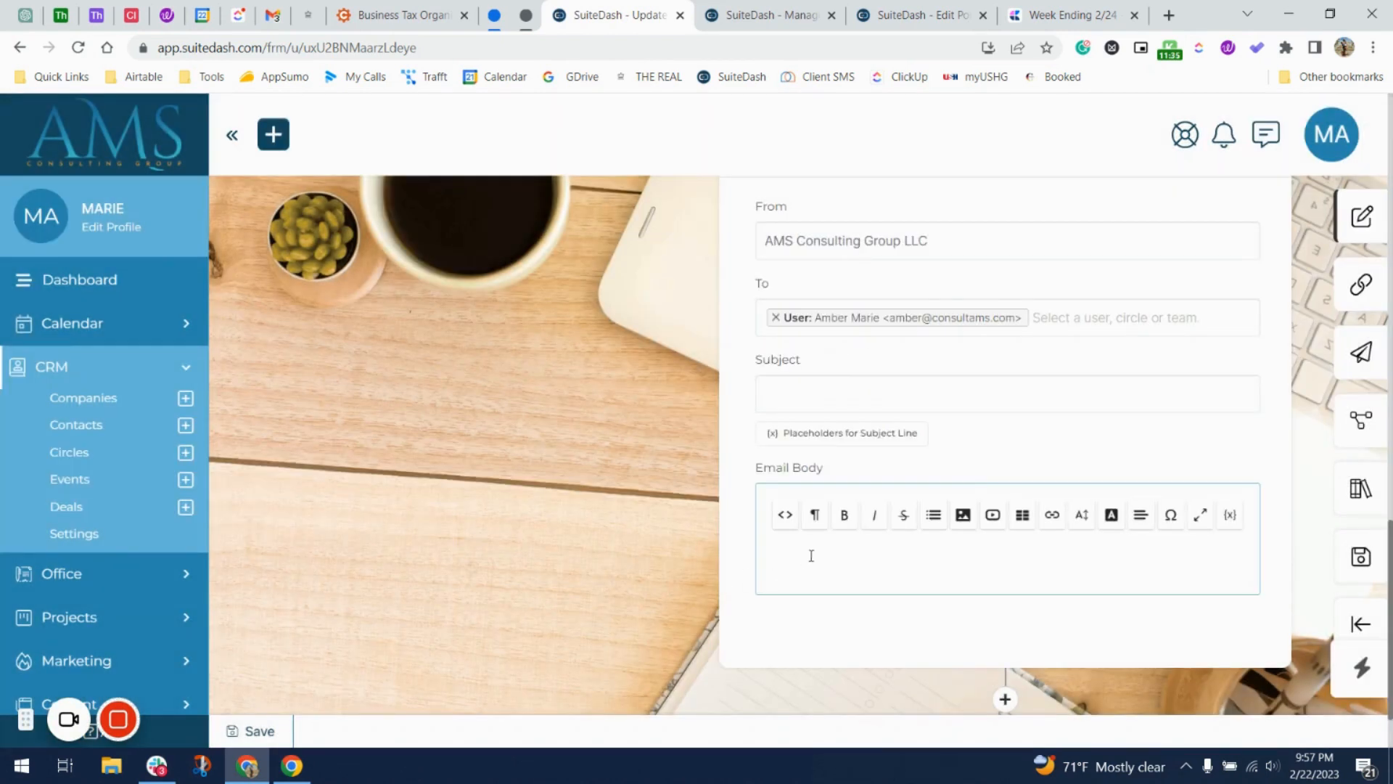
left_click(1237, 519)
left_click(651, 508)
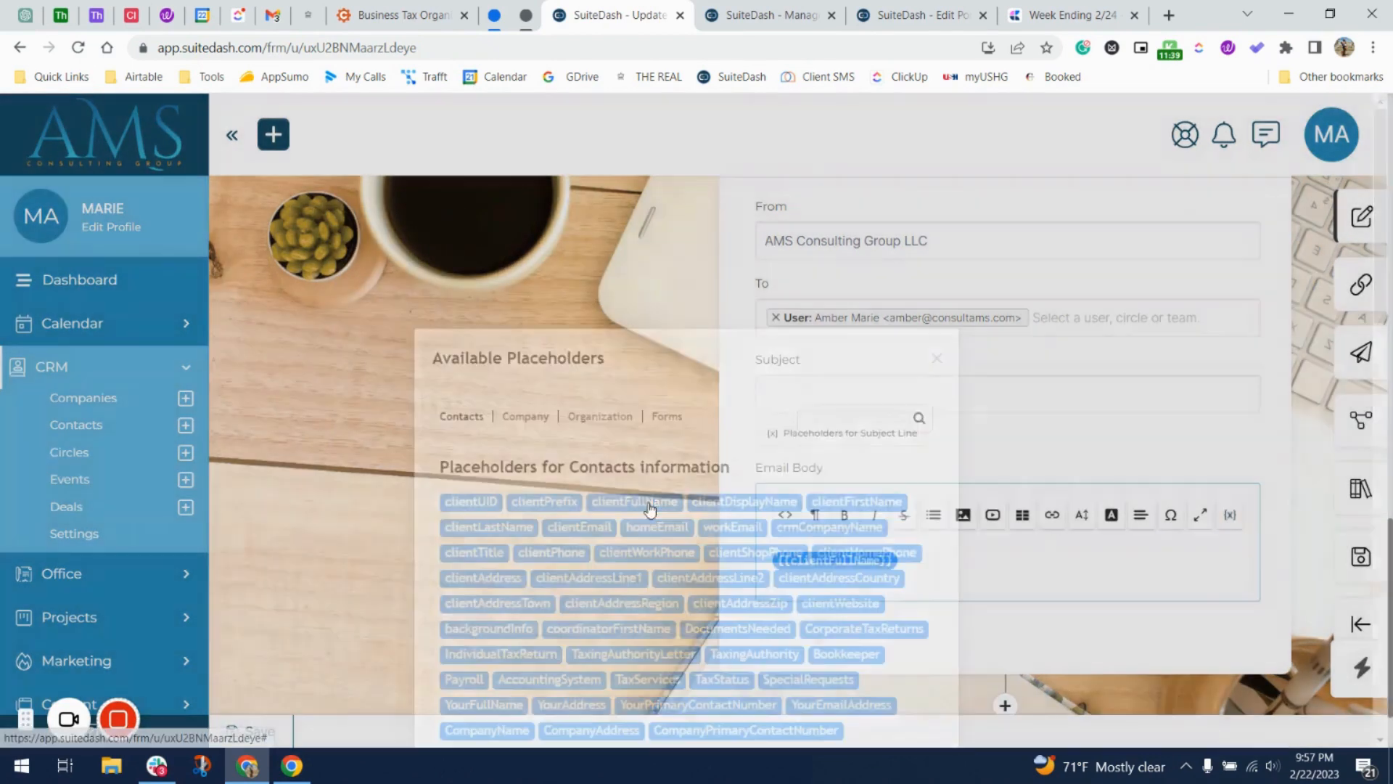
type("has ")
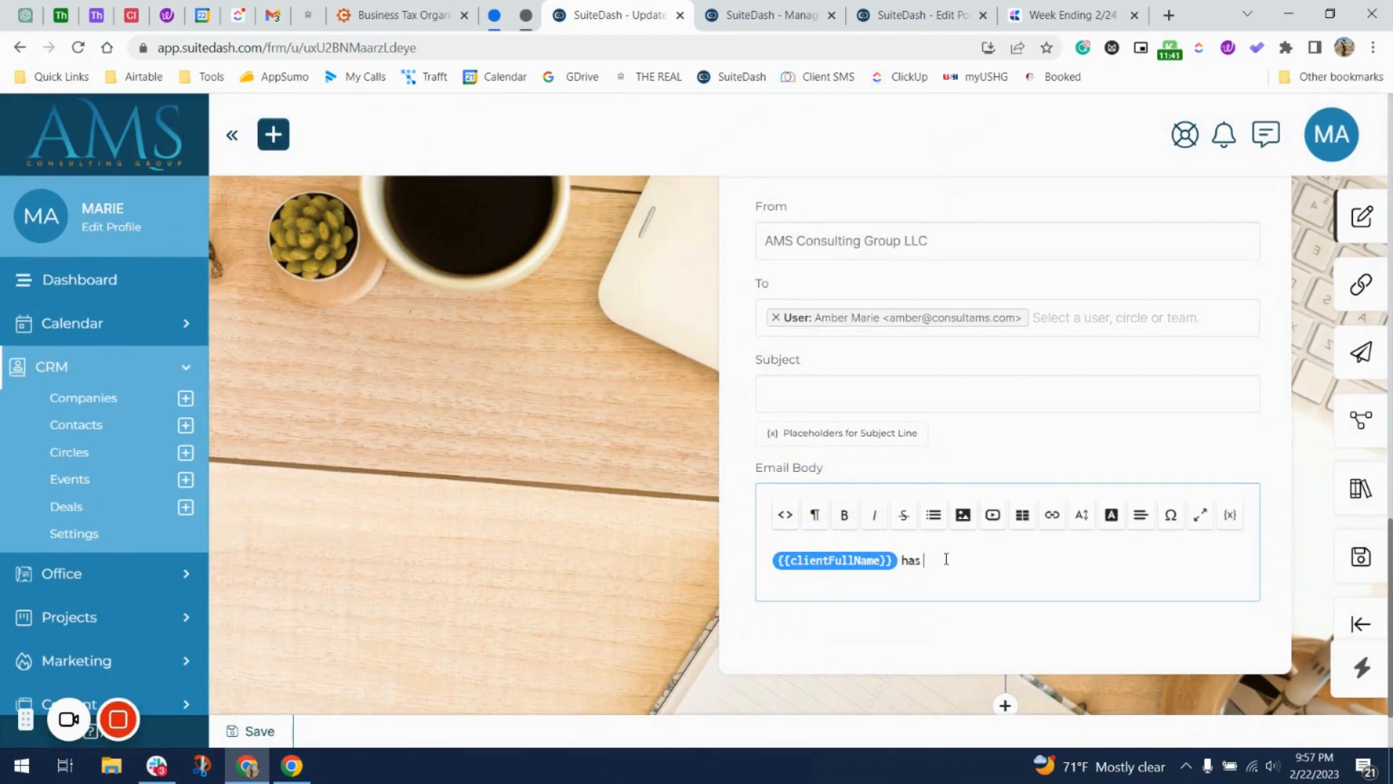
type("com")
key("BackSpace")
type("completed")
key("BackSpace")
key("BackSpace")
key("BackSpace")
key("BackSpace")
type("submited")
key("BackSpace")
key("BackSpace")
key("BackSpace")
type("ted")
Copy the Step 3 circle's description into the email body, then delete it again.
key("ctrl+Tab")
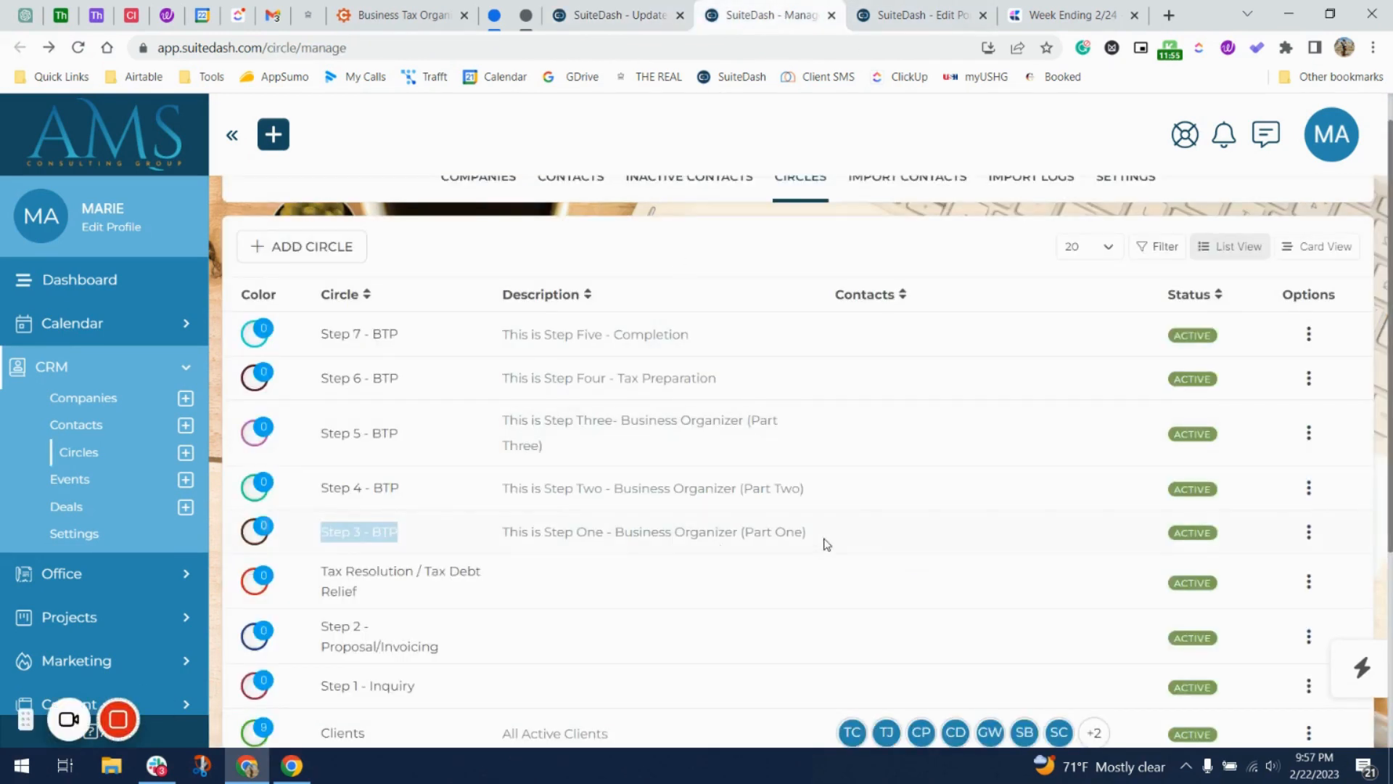
left_click_drag(824, 540, 548, 535)
key("ctrl+c")
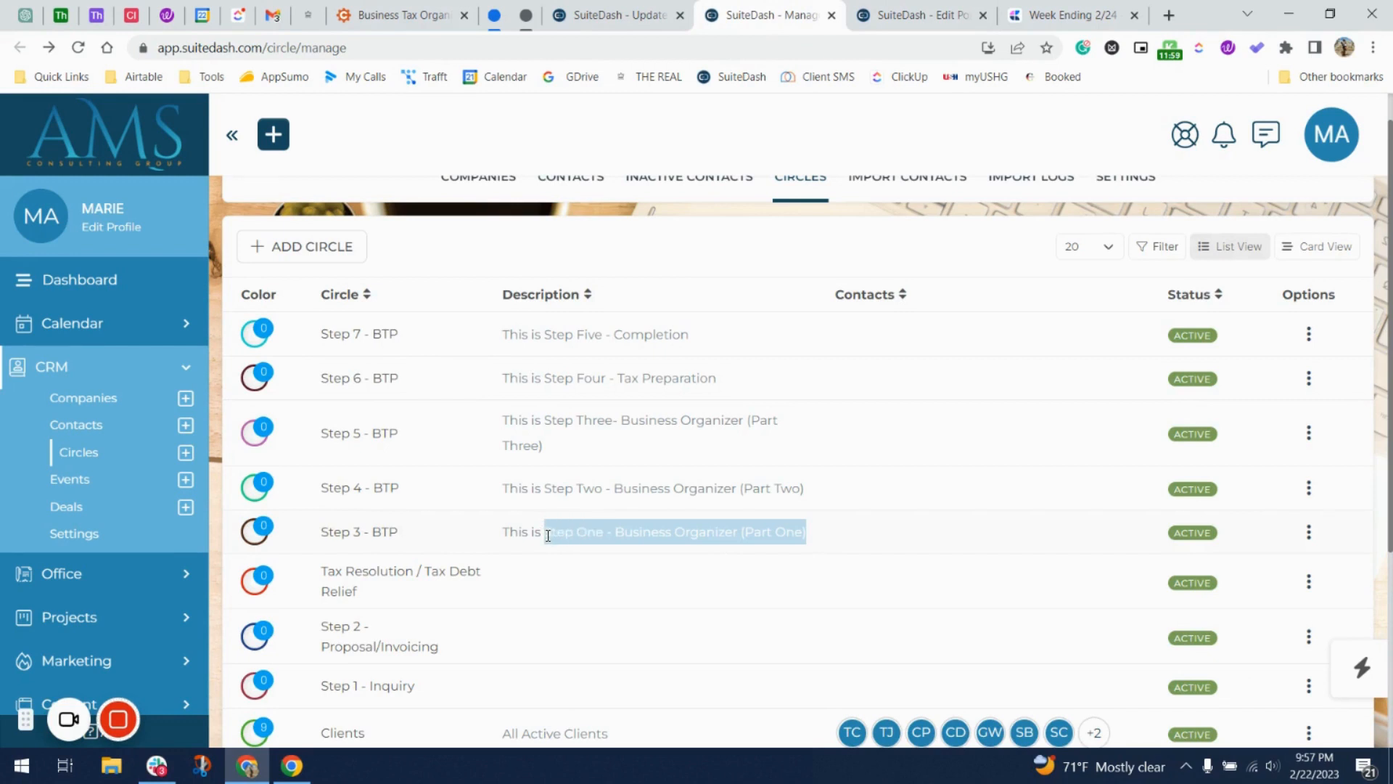
left_click(685, 5)
key("ctrl+v")
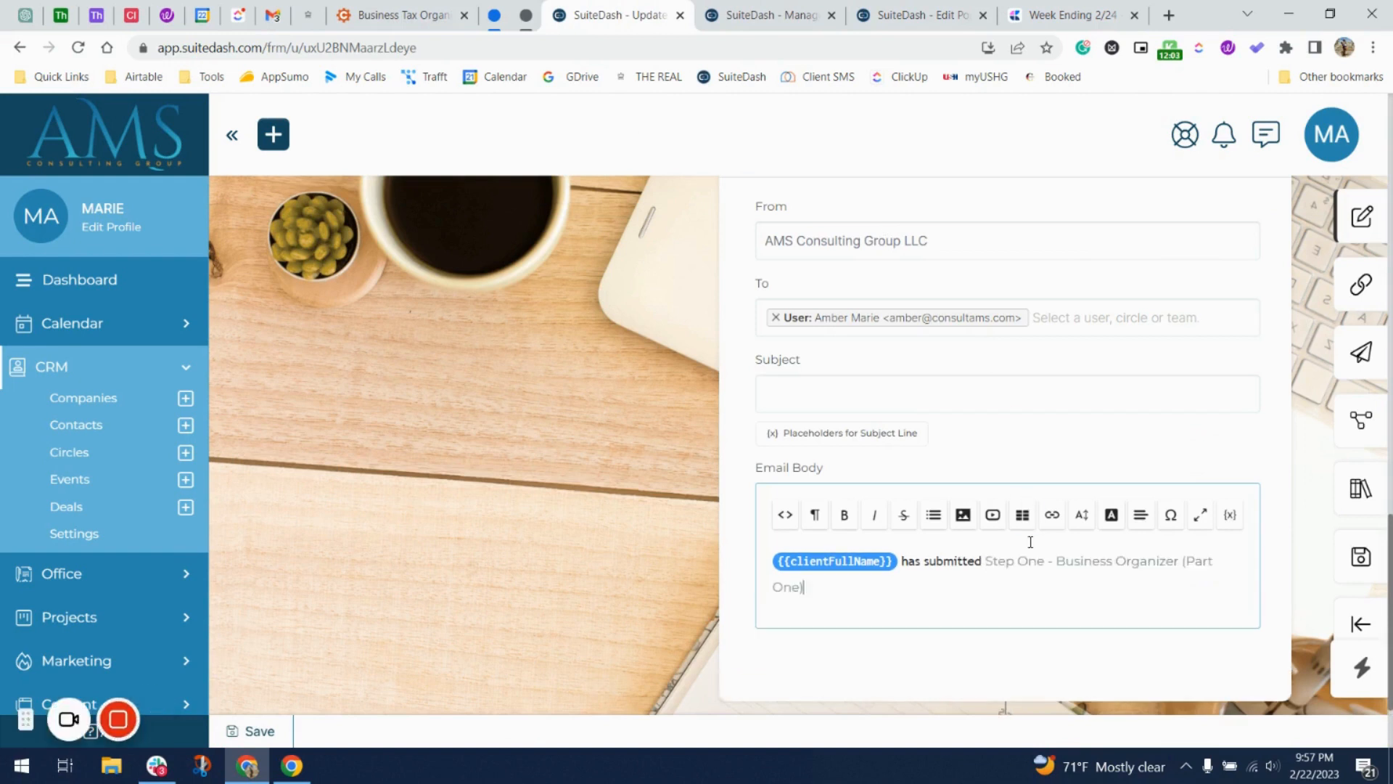
left_click_drag(1026, 583, 981, 561)
key("super+c")
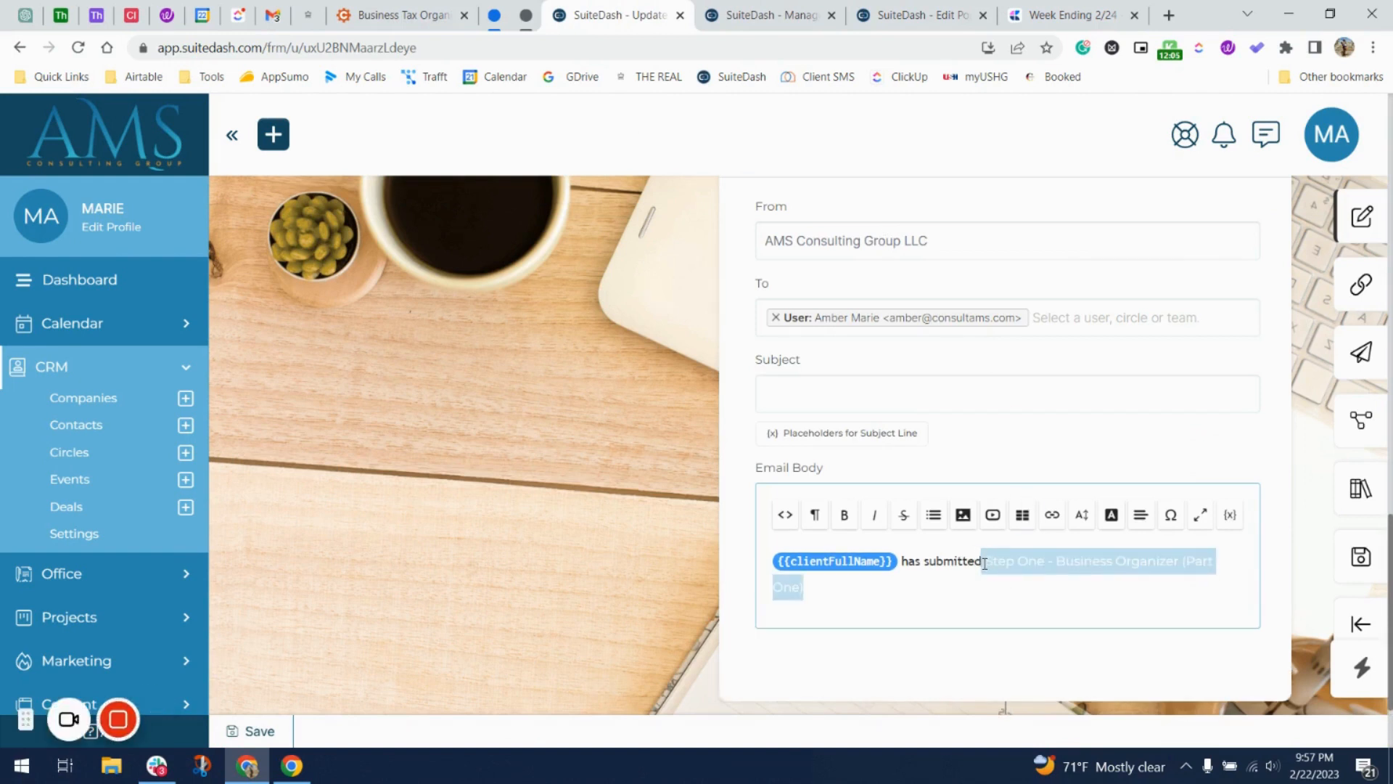
key("BackSpace")
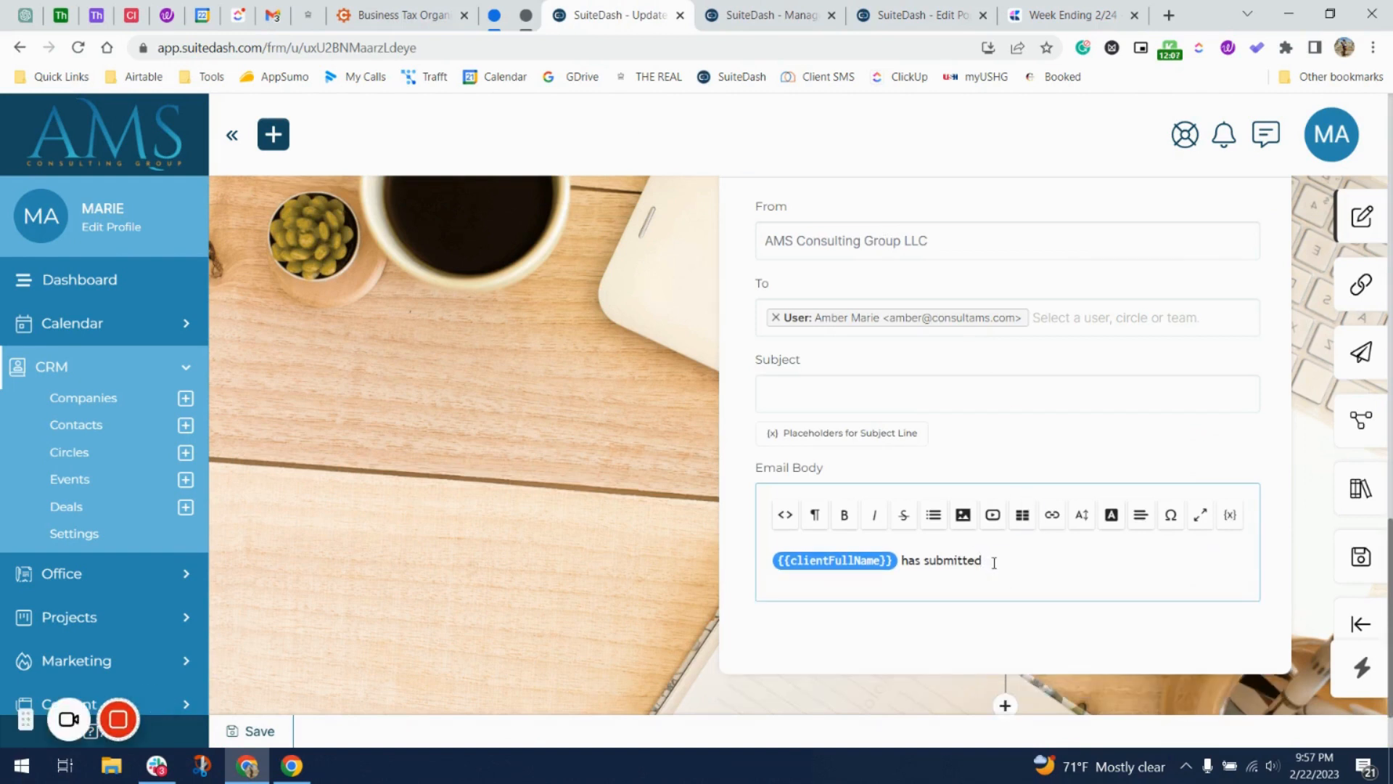
Paste 'Step One - Business Organizer (Part One)' after 'has submitted' and end the sentence with '!'.
right_click(994, 563)
left_click(1094, 388)
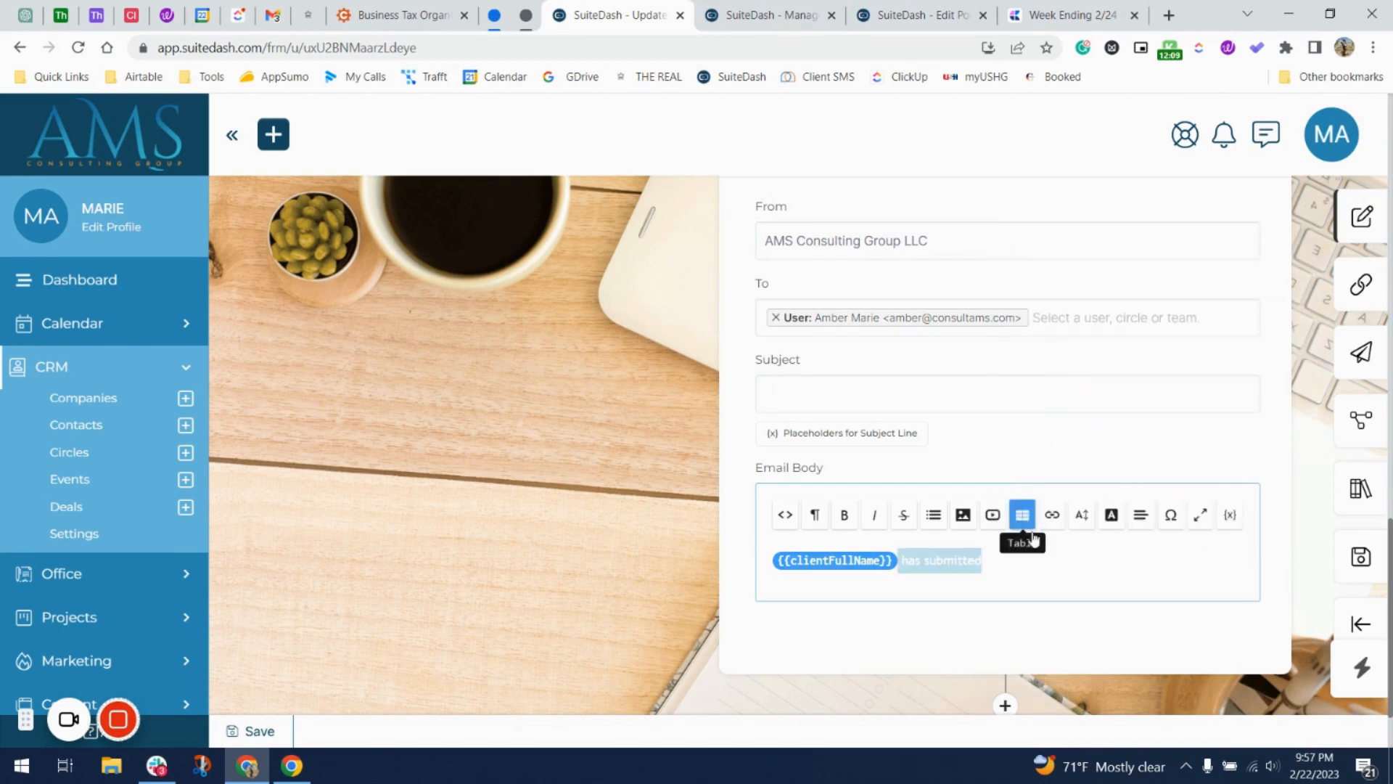
left_click(1009, 563)
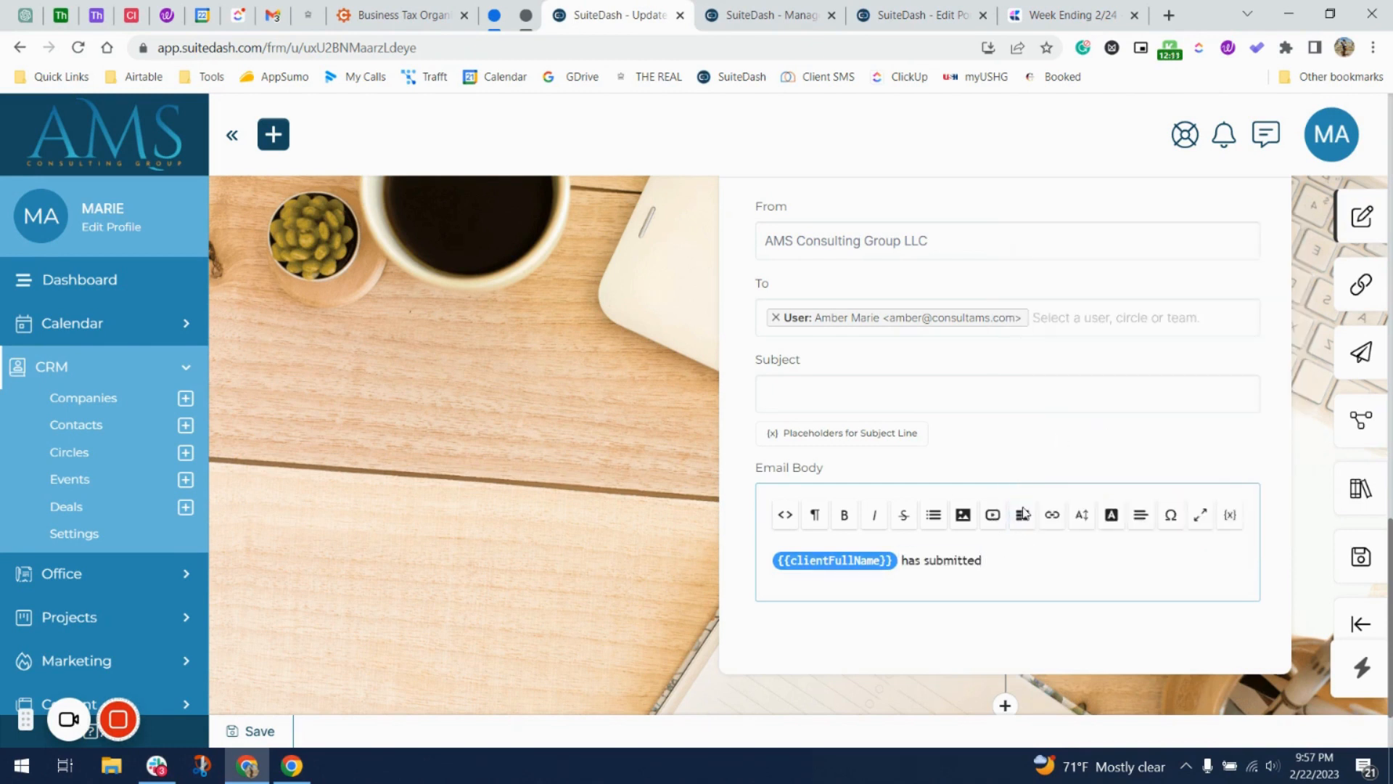
right_click(1002, 557)
left_click(1123, 365)
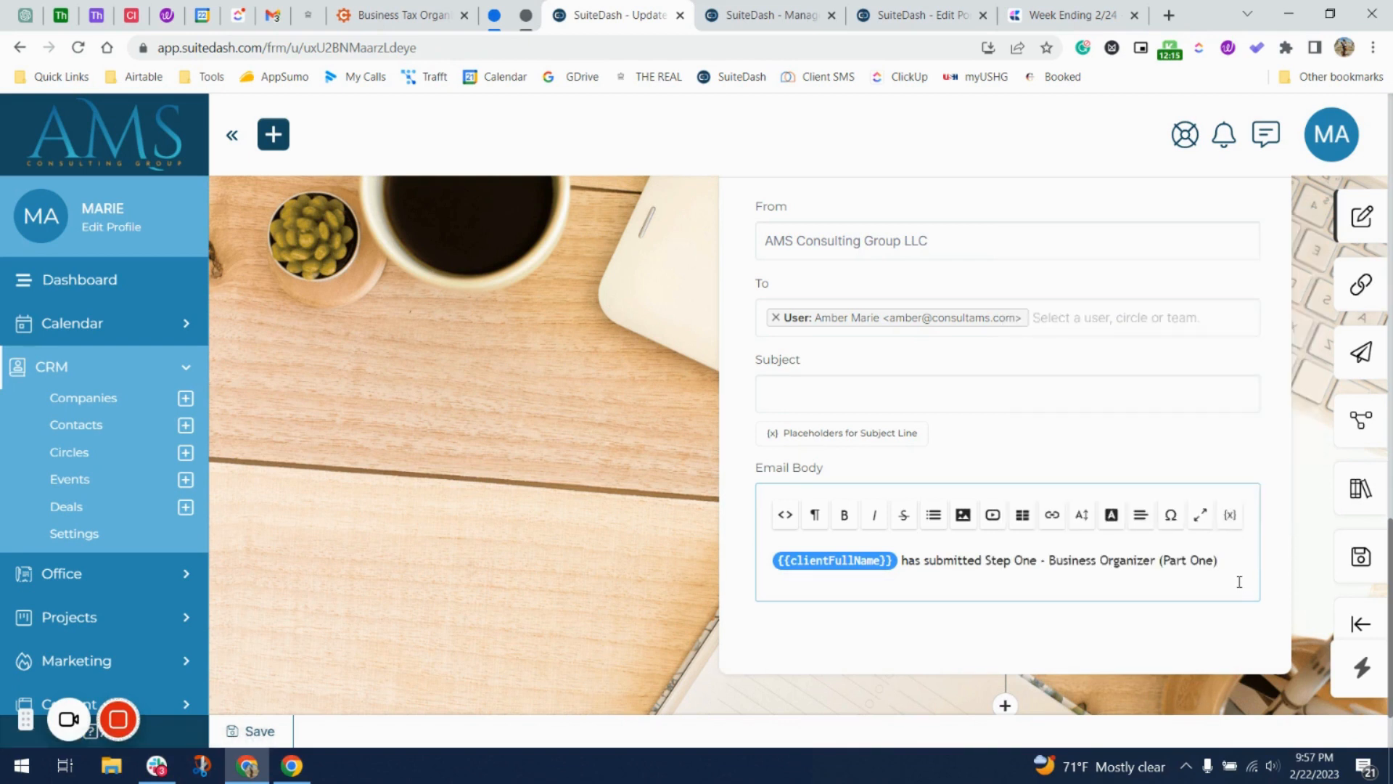
key("BackSpace")
type("@")
key("BackSpace")
type("!")
scroll(1036, 564, "up", 1)
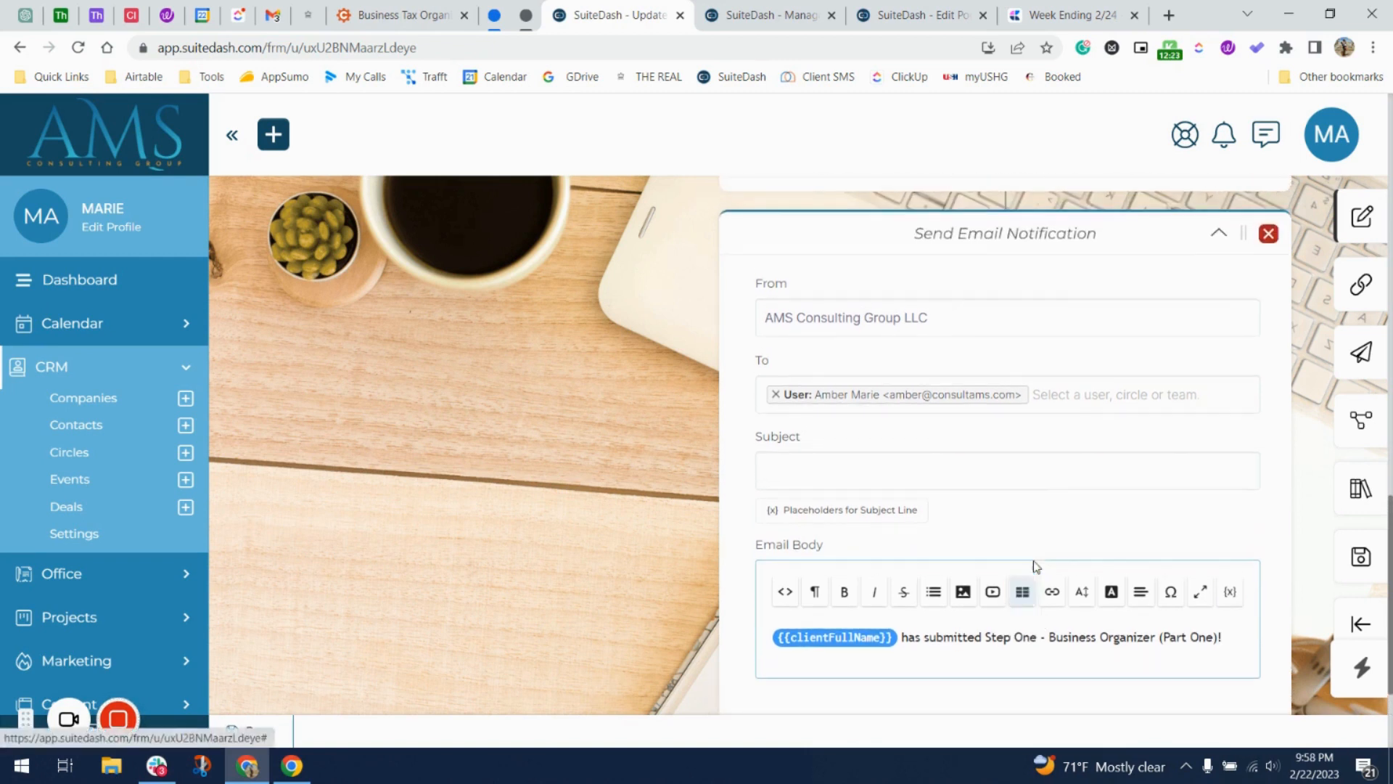
Set the email subject to 'Step One - Business Organizer (Part One) Completed!'.
left_click(1038, 476)
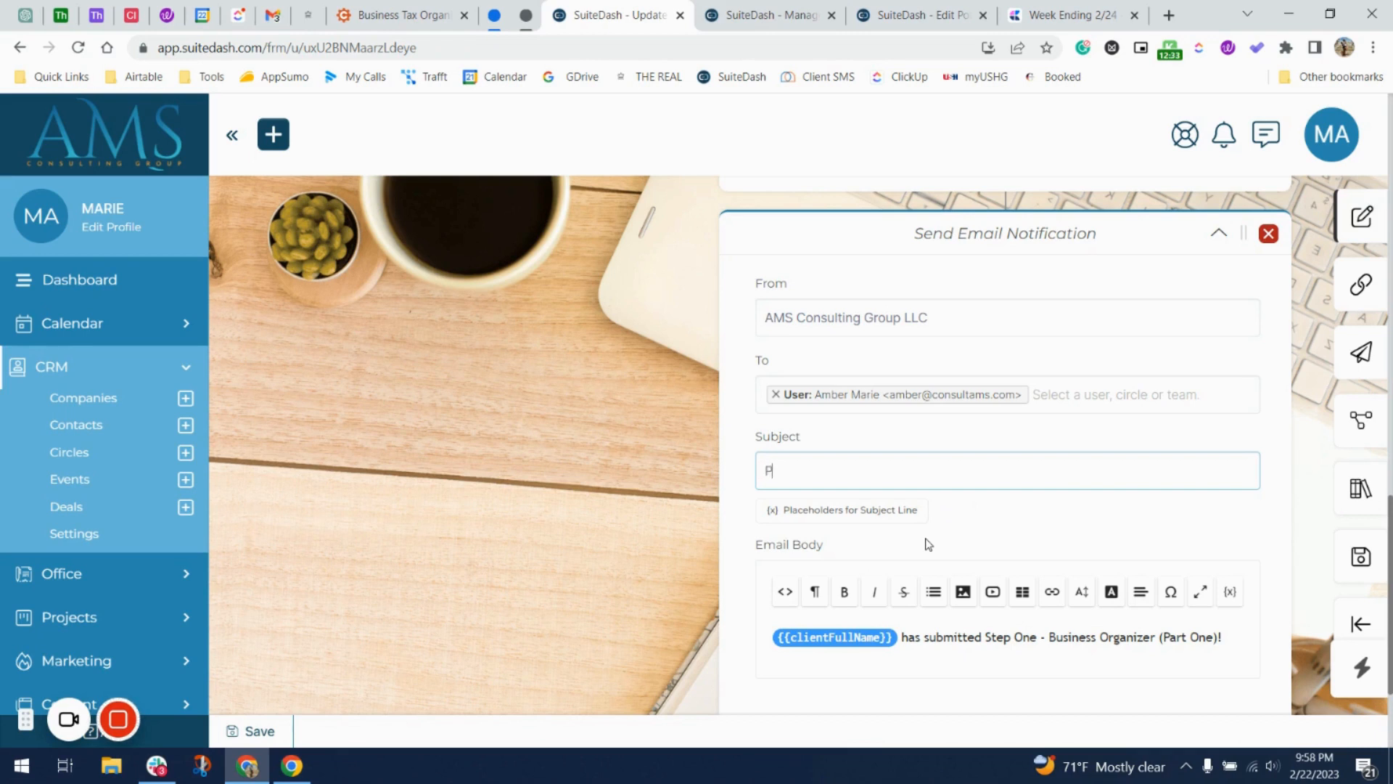
key("ctrl+v")
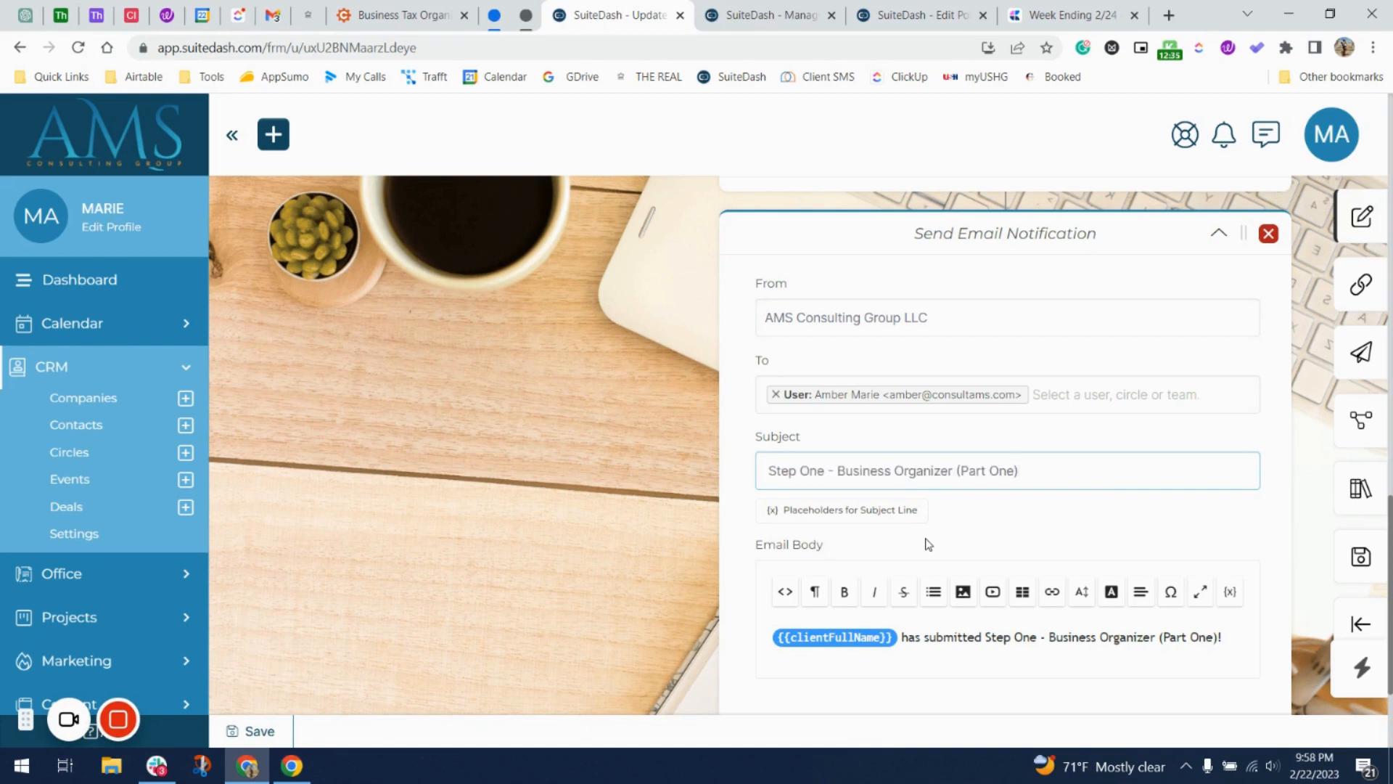
type("Completed!")
scroll(927, 544, "down", 2)
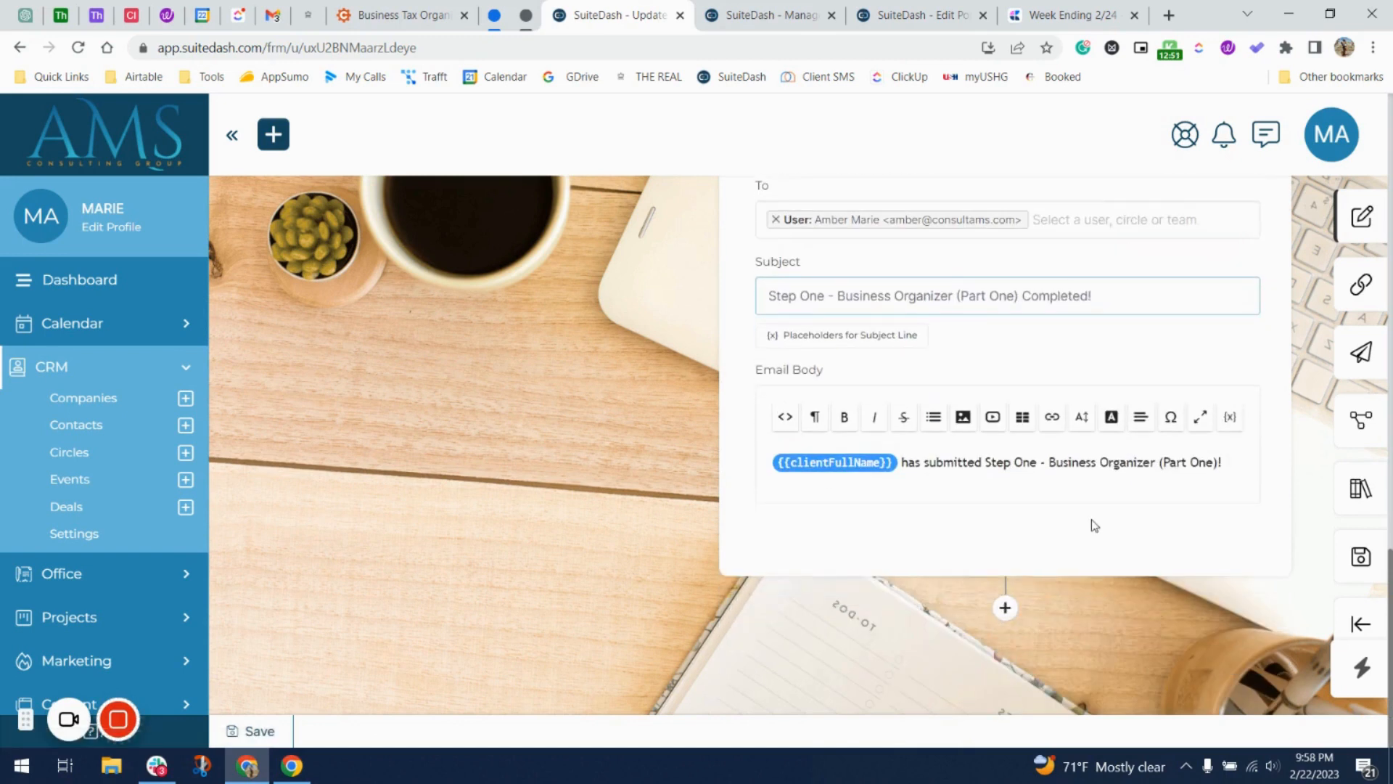
scroll(1093, 523, "up", 2)
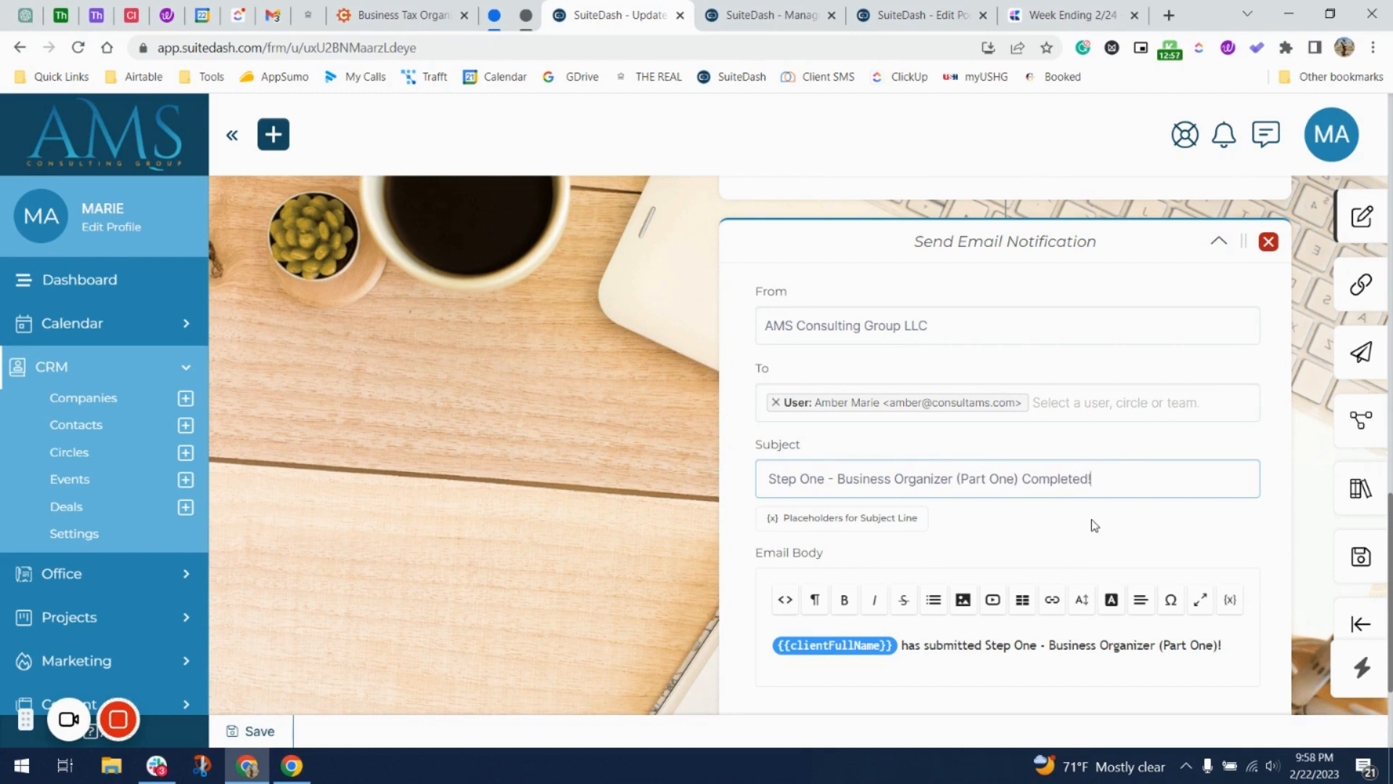
left_click(224, 721)
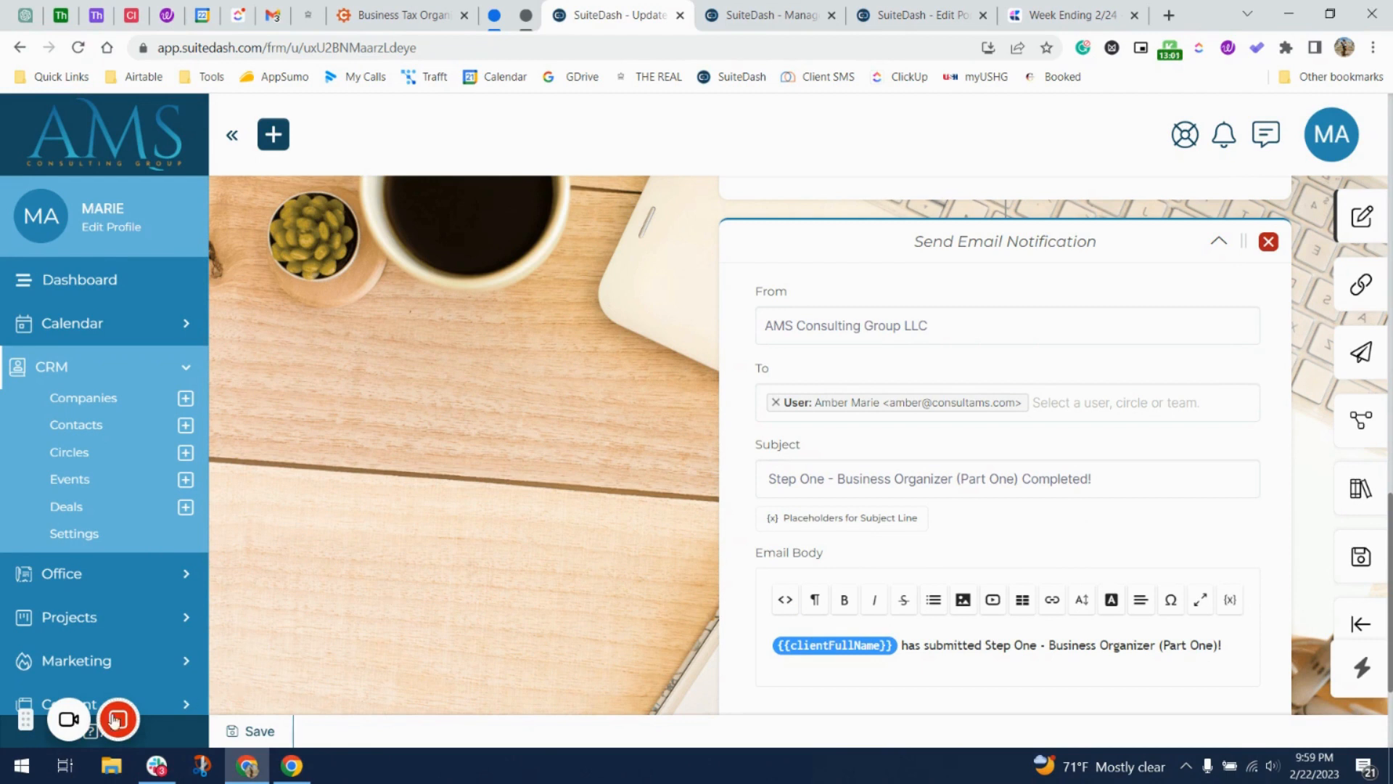
mouse_move(112, 718)
scroll(928, 499, "down", 3)
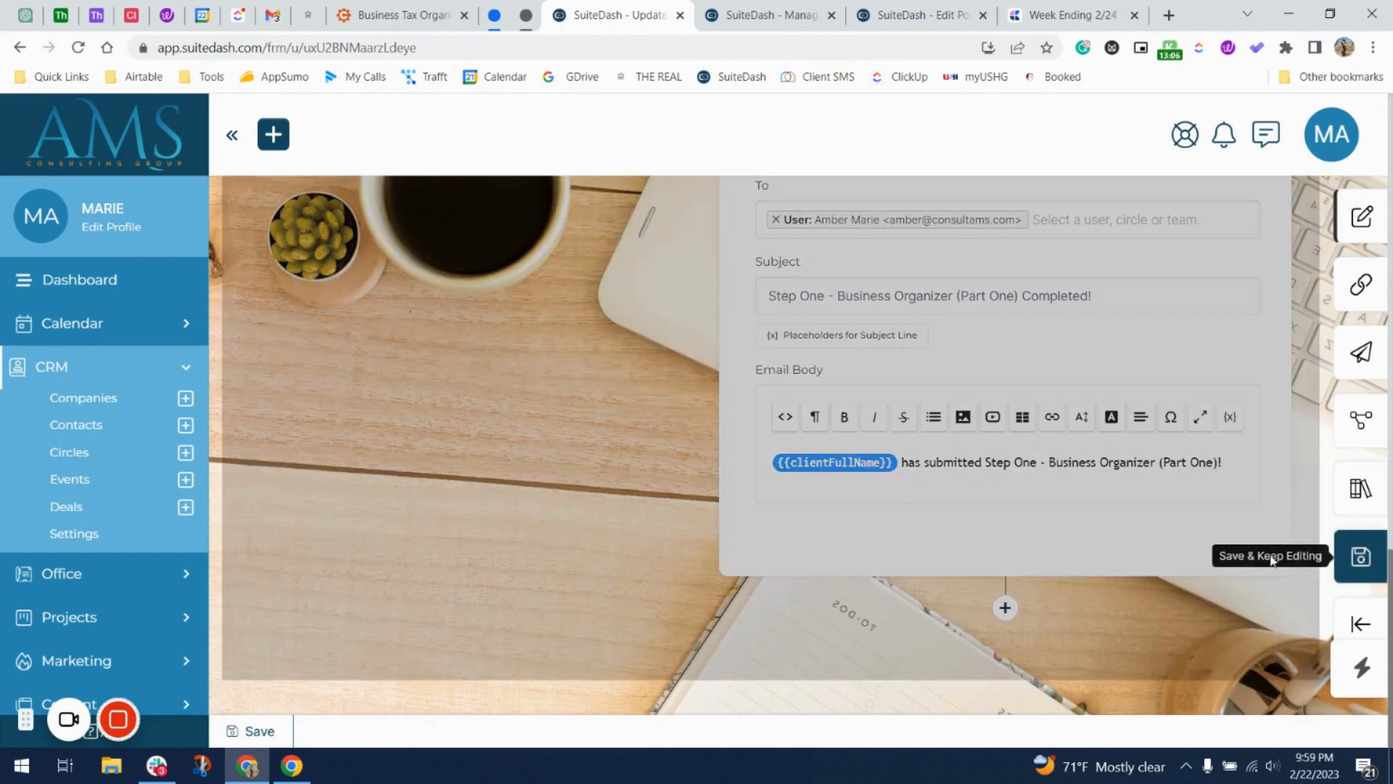
Save the form and go to its link and embed settings.
left_click(1360, 557)
left_click(709, 505)
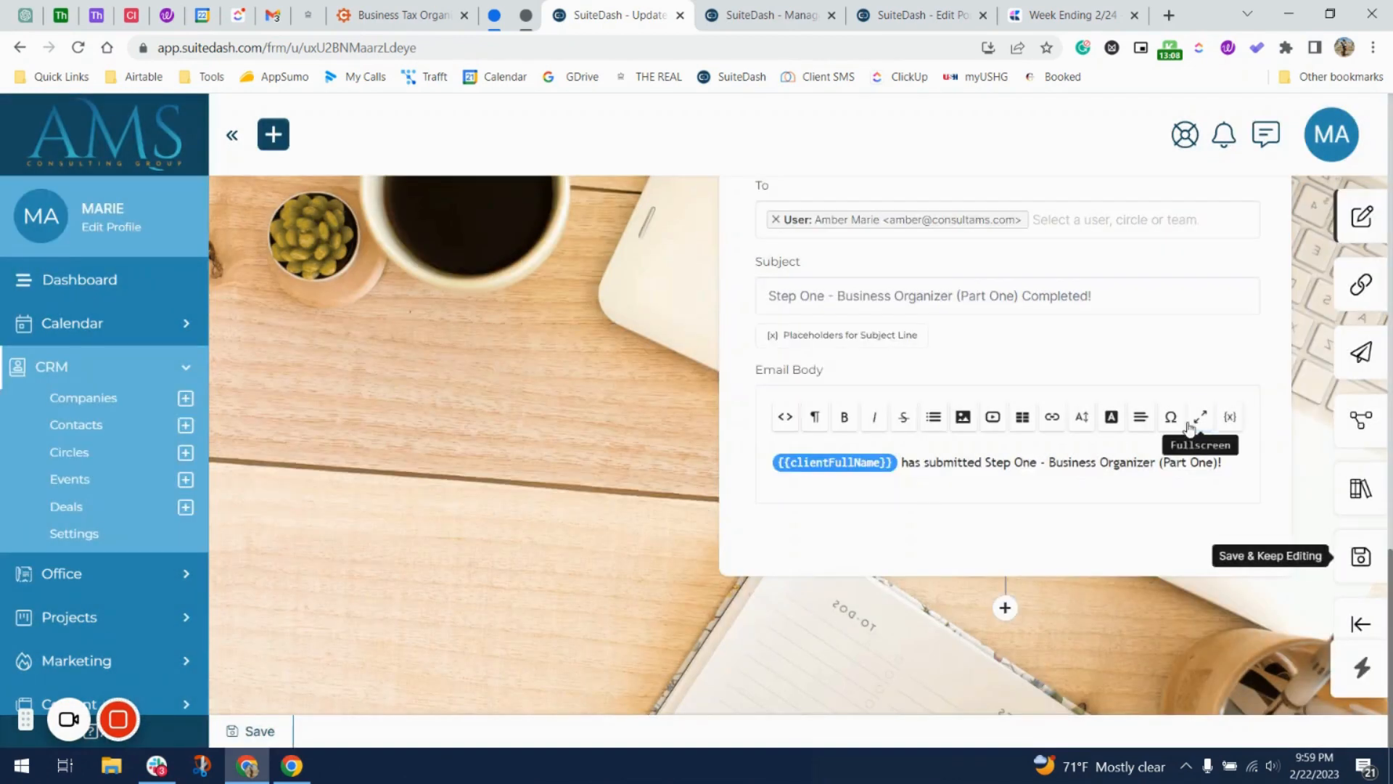
scroll(1190, 430, "down", 5)
scroll(1190, 430, "up", 5)
left_click(1360, 283)
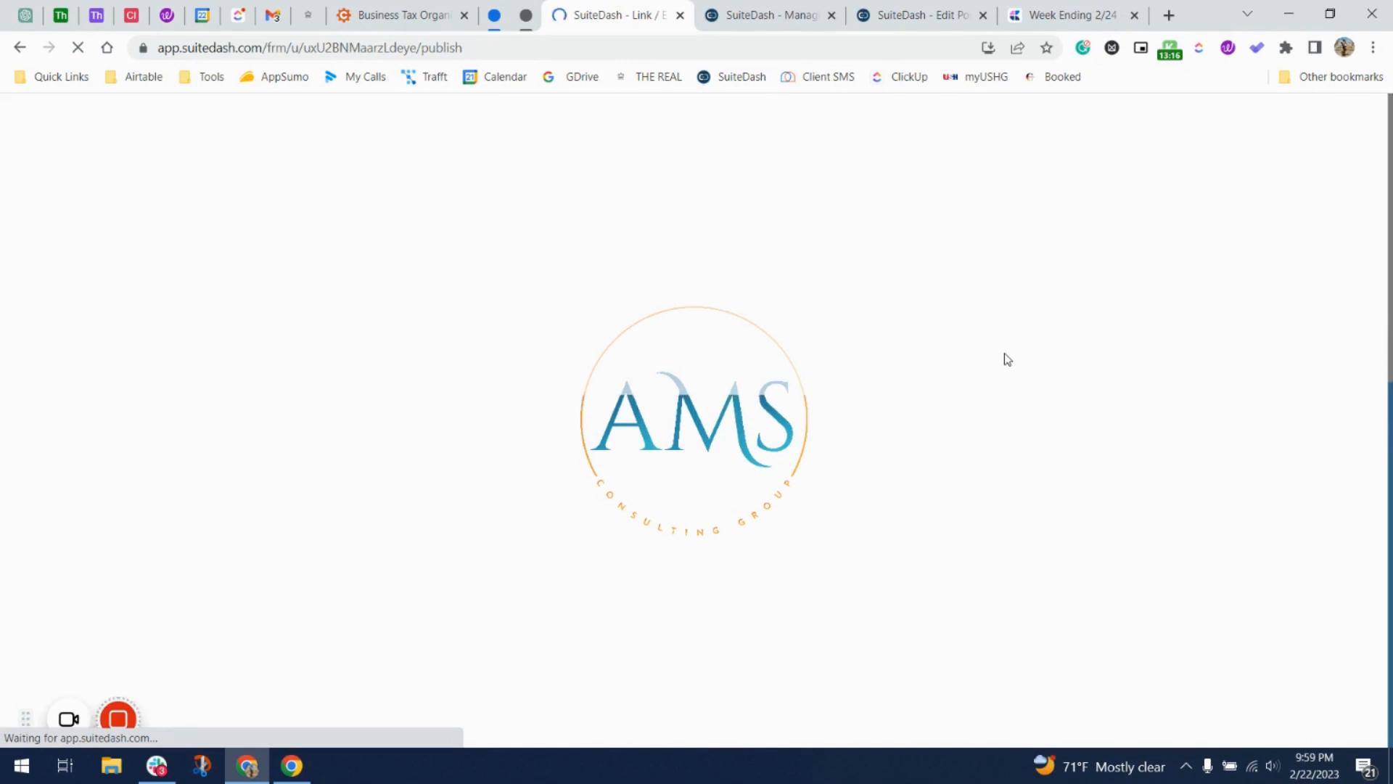
scroll(556, 539, "down", 3)
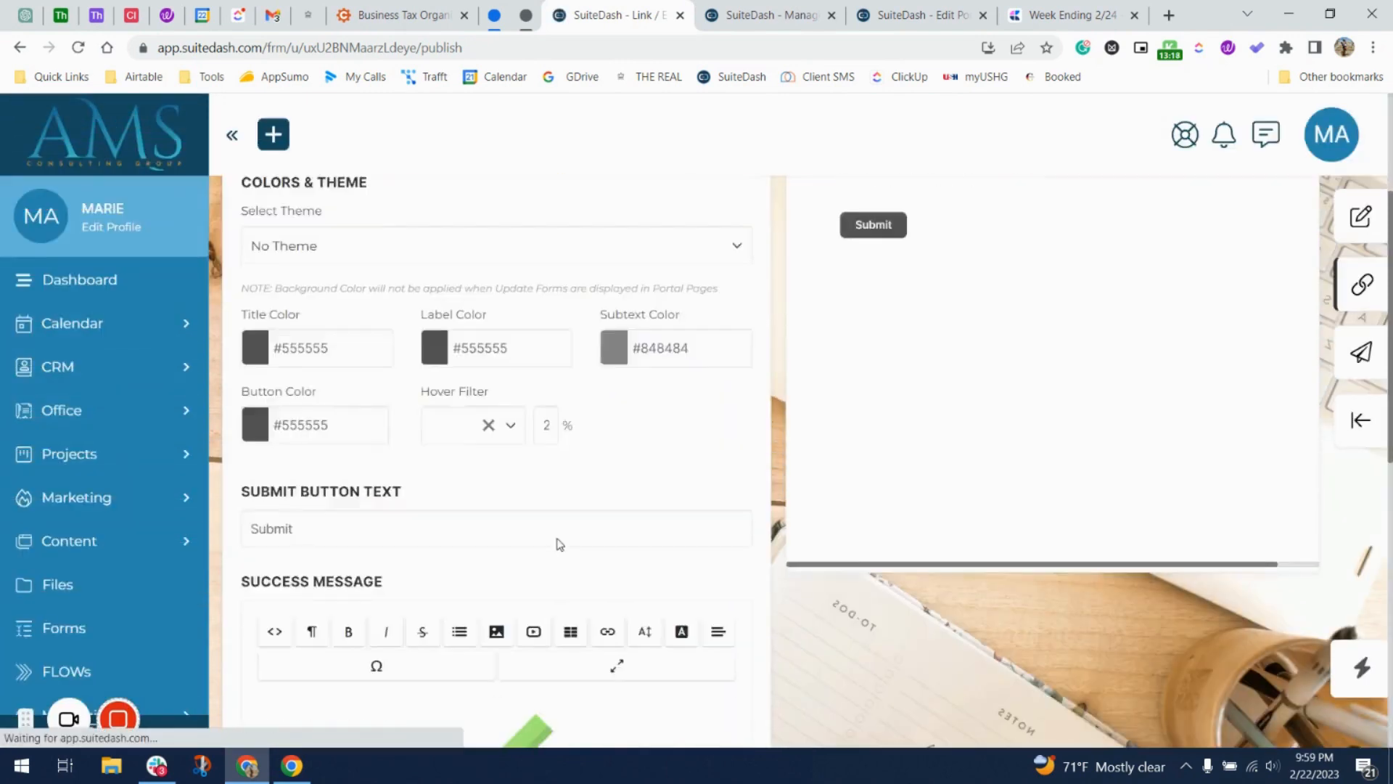
scroll(559, 544, "down", 4)
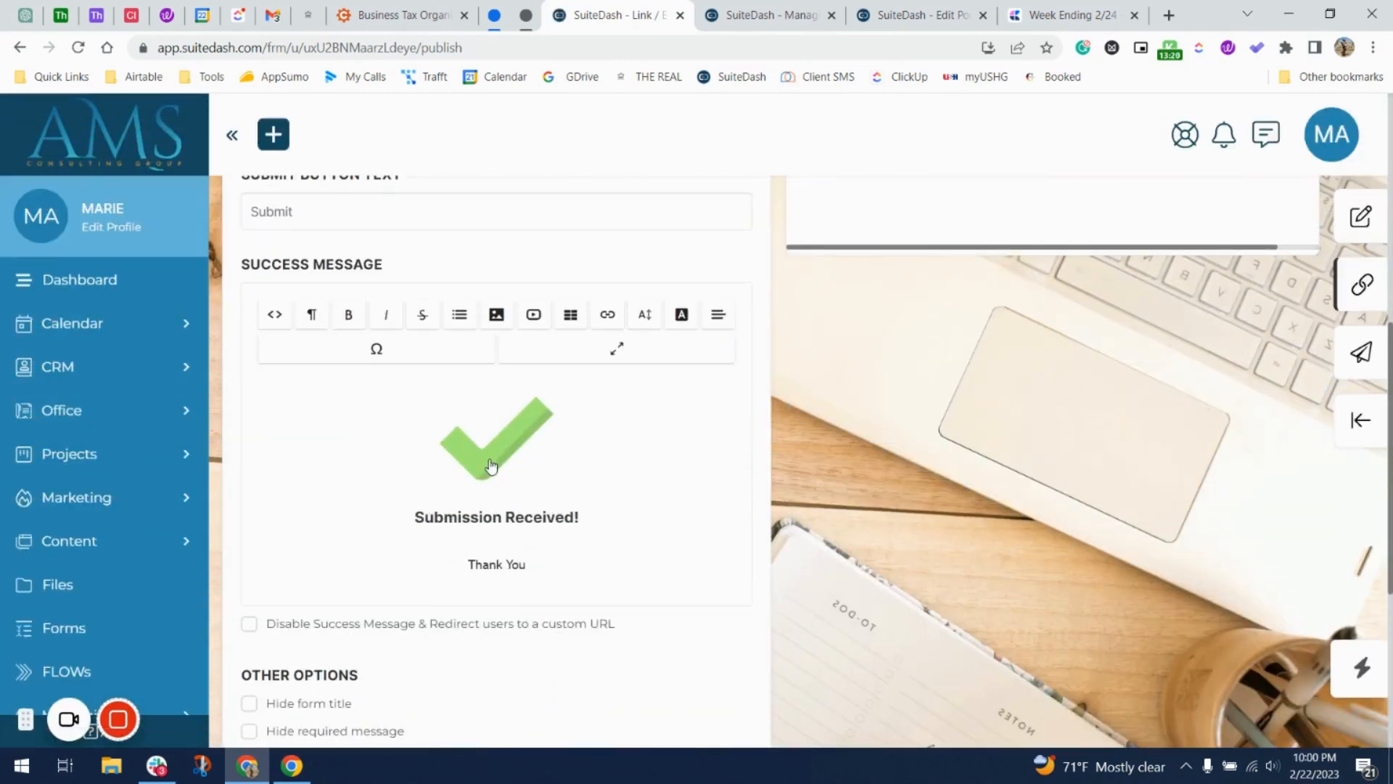
scroll(490, 466, "down", 4)
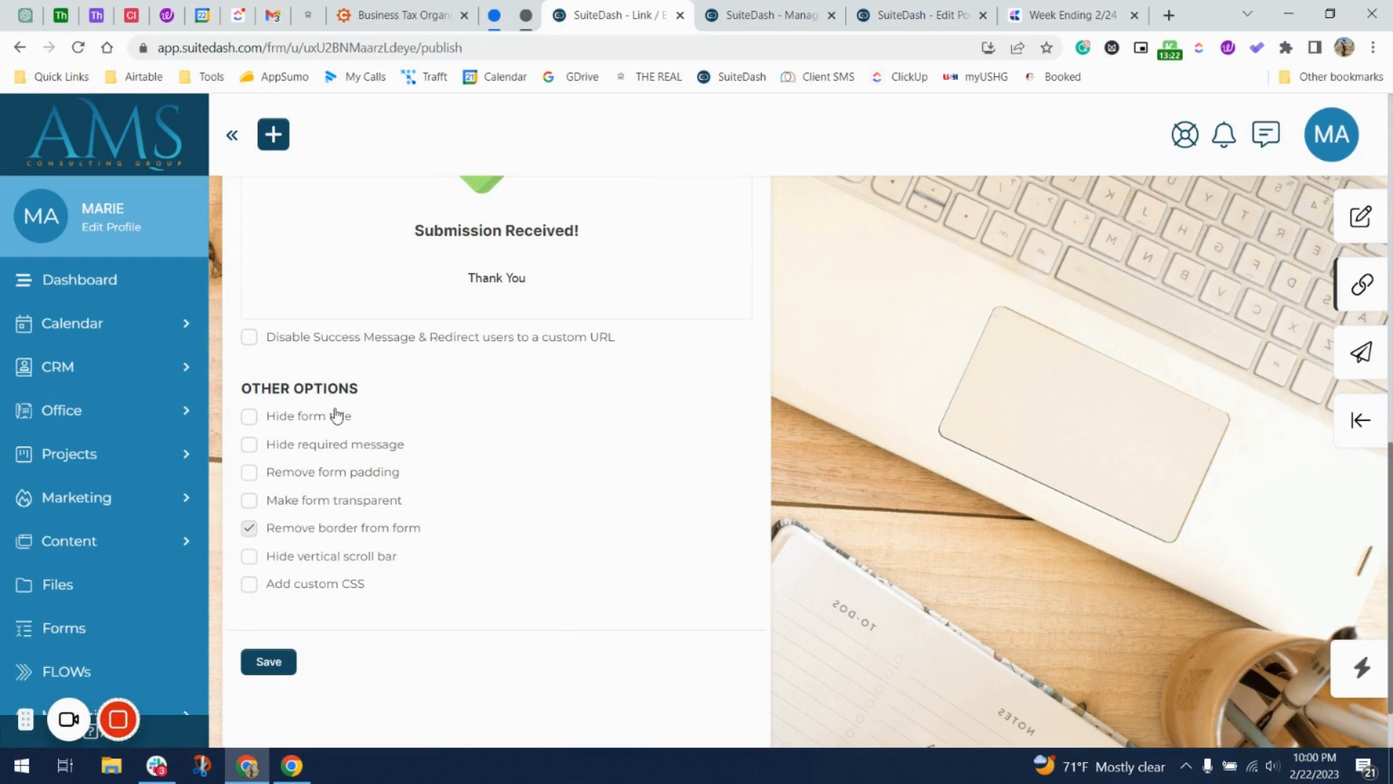
Open CRM Settings from the sidebar in a new browser tab.
left_click(144, 410)
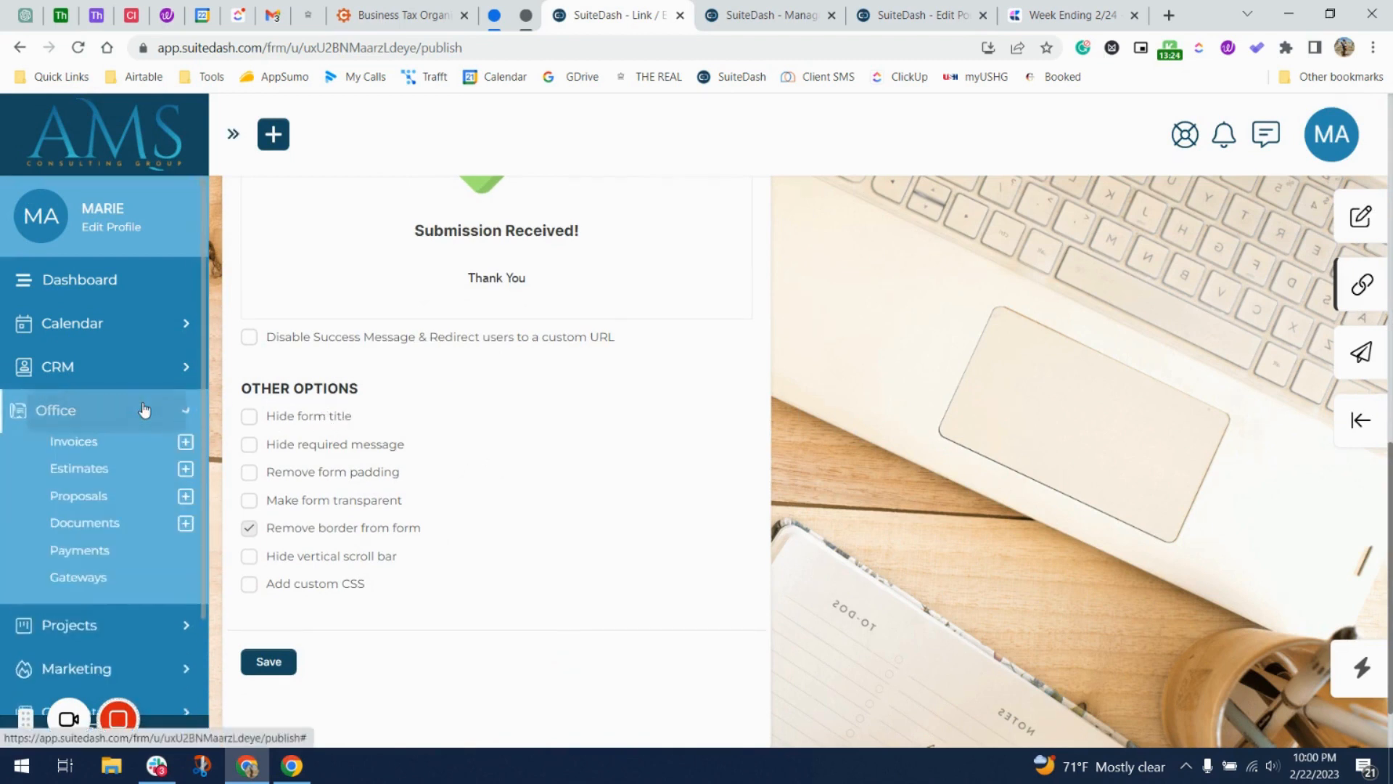
left_click(149, 379)
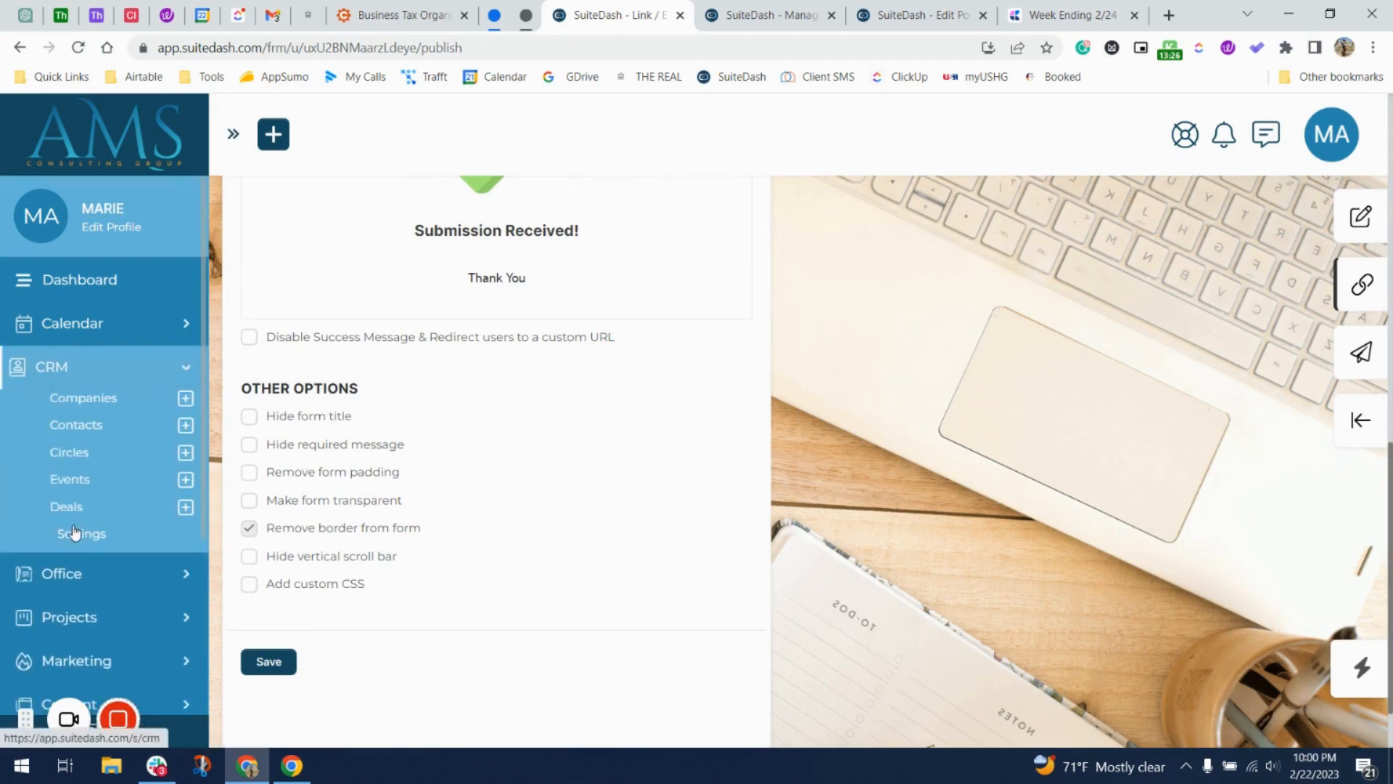
right_click(72, 281)
left_click(130, 292)
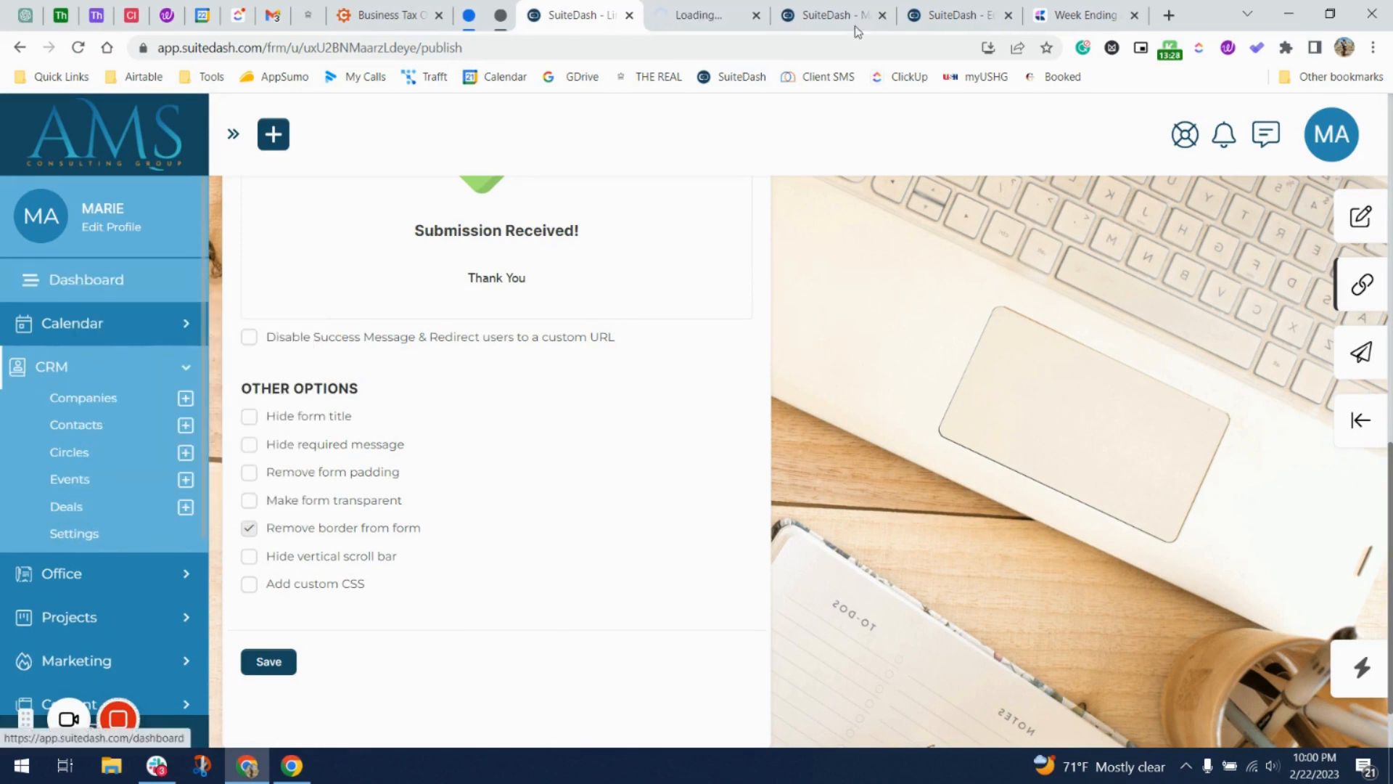
In Default Form Embed Settings, hide the form title and replace the success checkmark with a blank line.
left_click(689, 16)
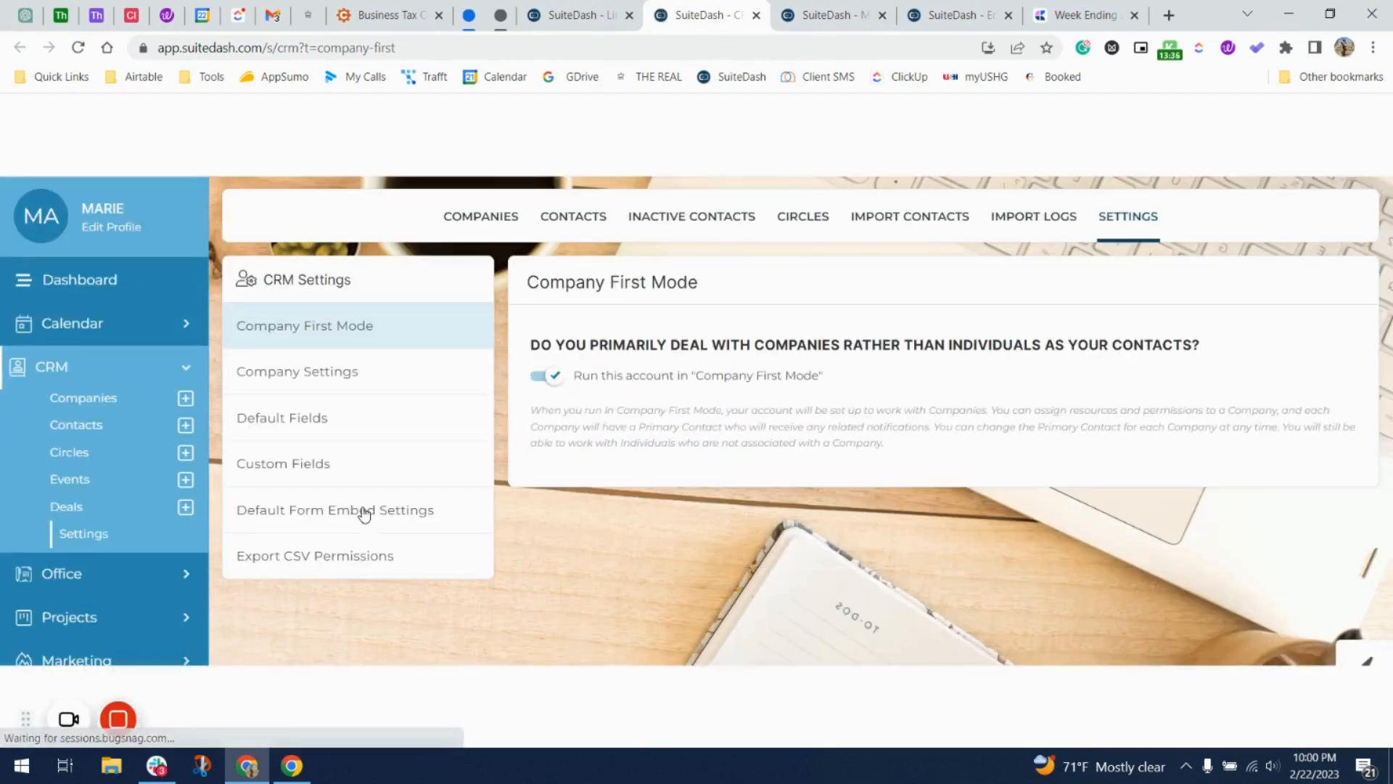
left_click(345, 516)
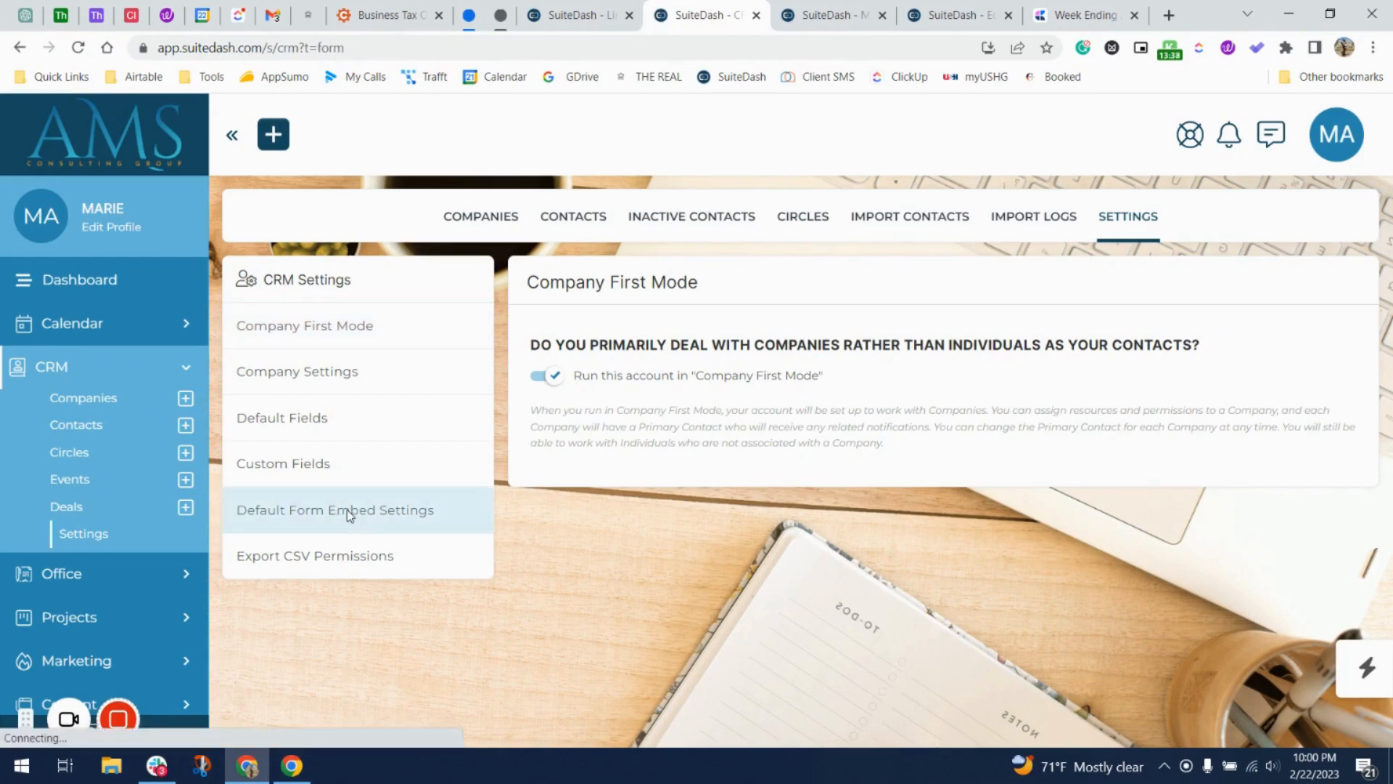
scroll(701, 470, "down", 1)
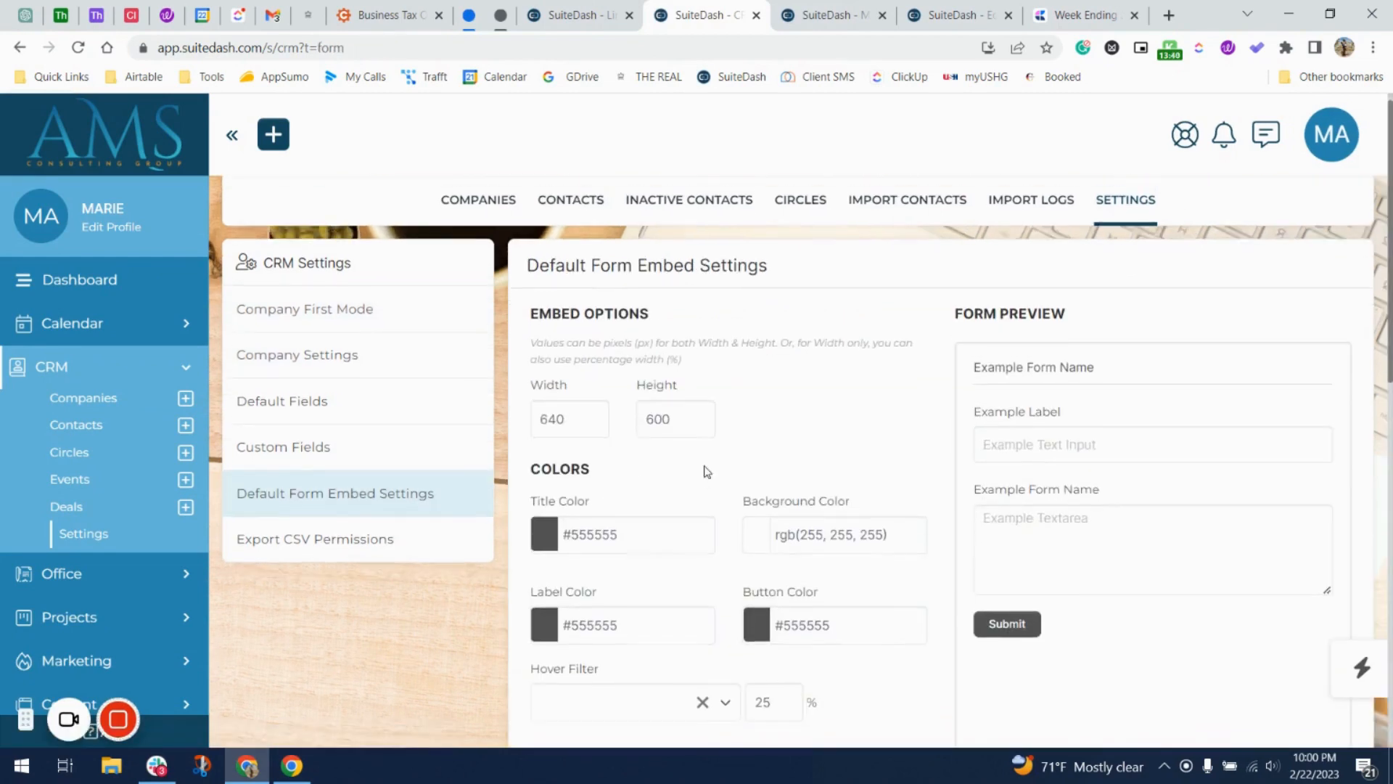
scroll(665, 454, "down", 5)
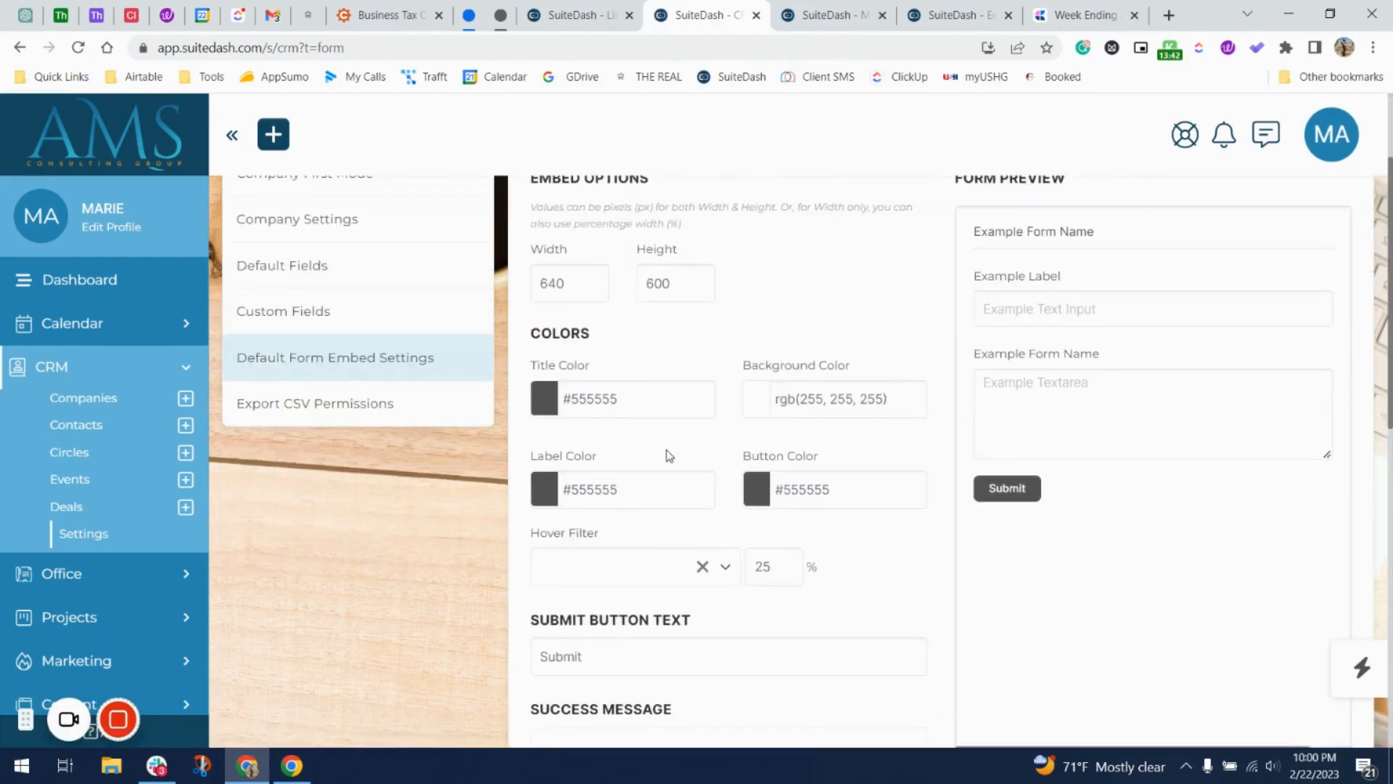
scroll(639, 385, "down", 4)
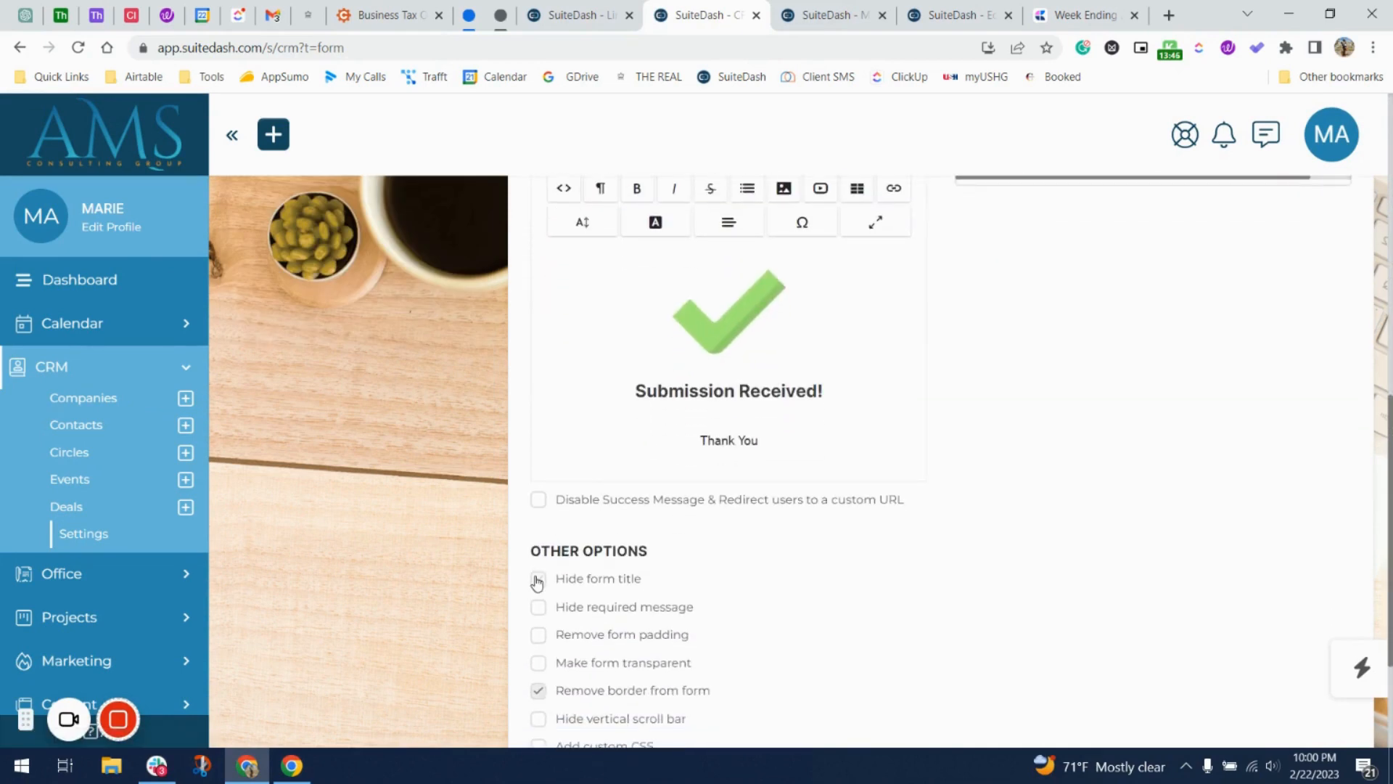
left_click(537, 581)
scroll(586, 624, "up", 3)
left_click(721, 561)
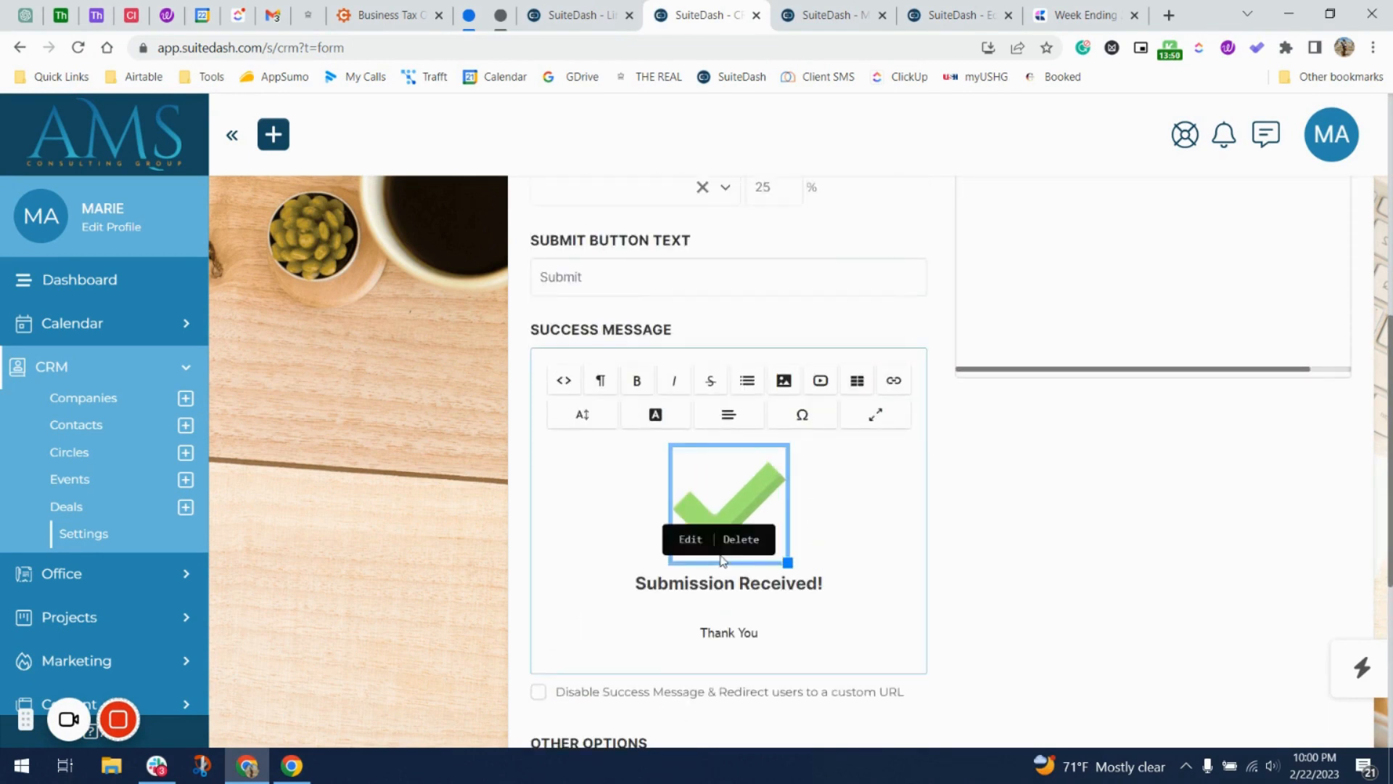
key("Delete")
key("Return")
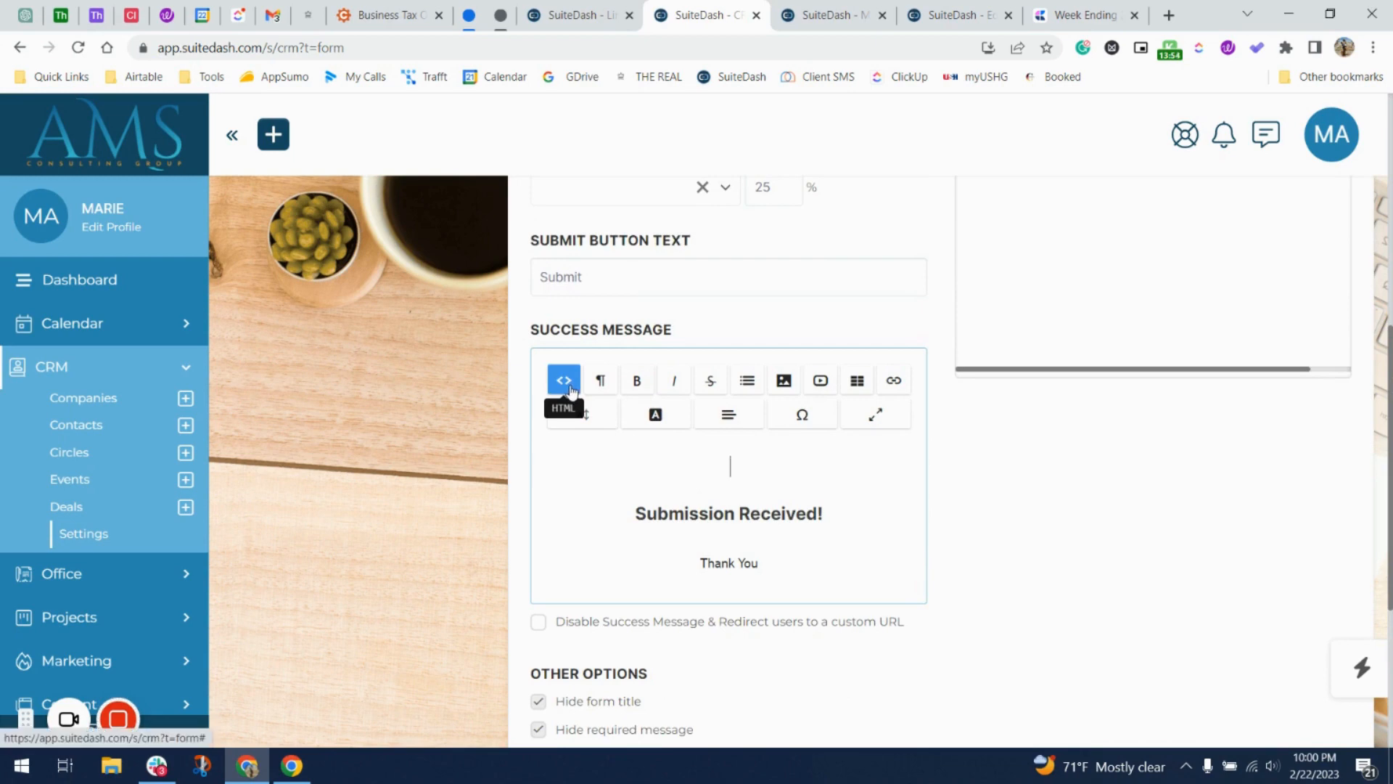
Insert the AMS circle logo into the default success message, shrink it and centre it.
left_click(783, 380)
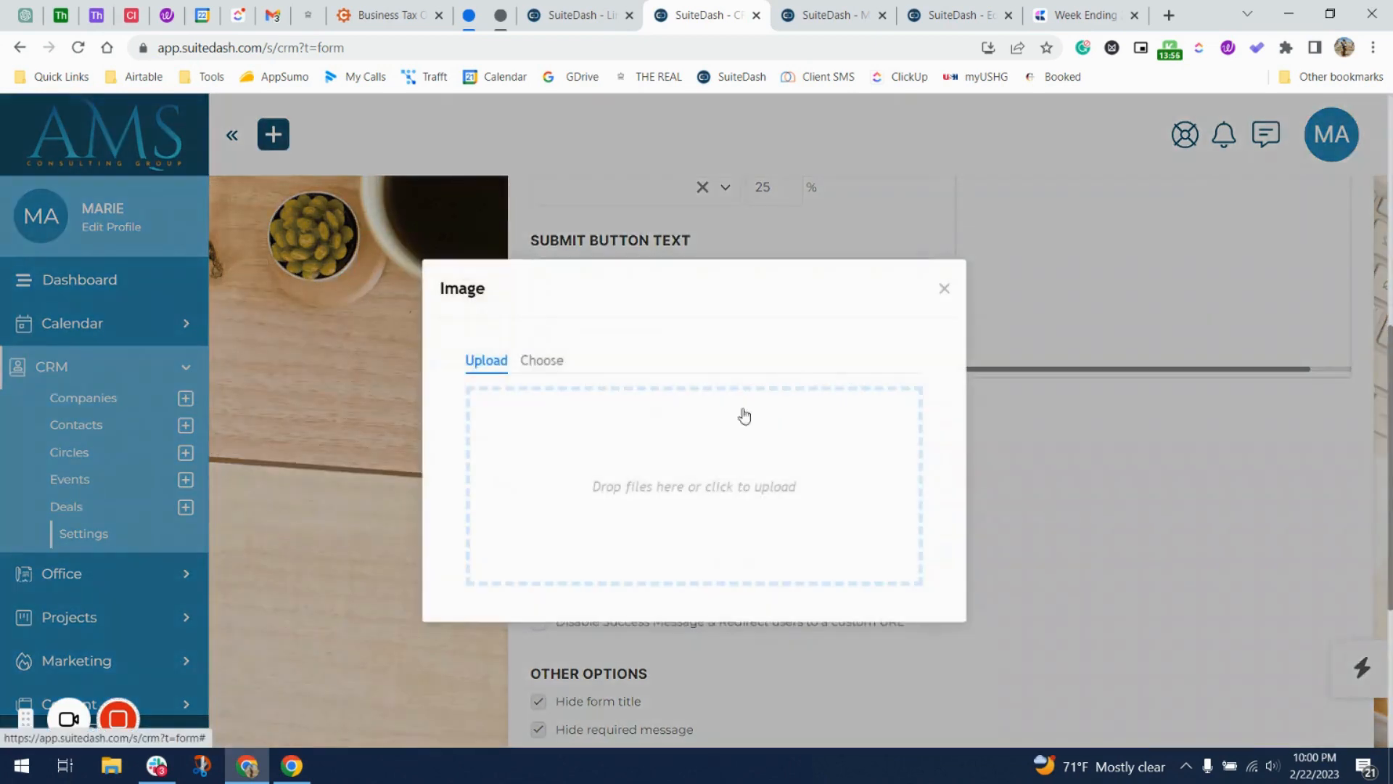
left_click(548, 367)
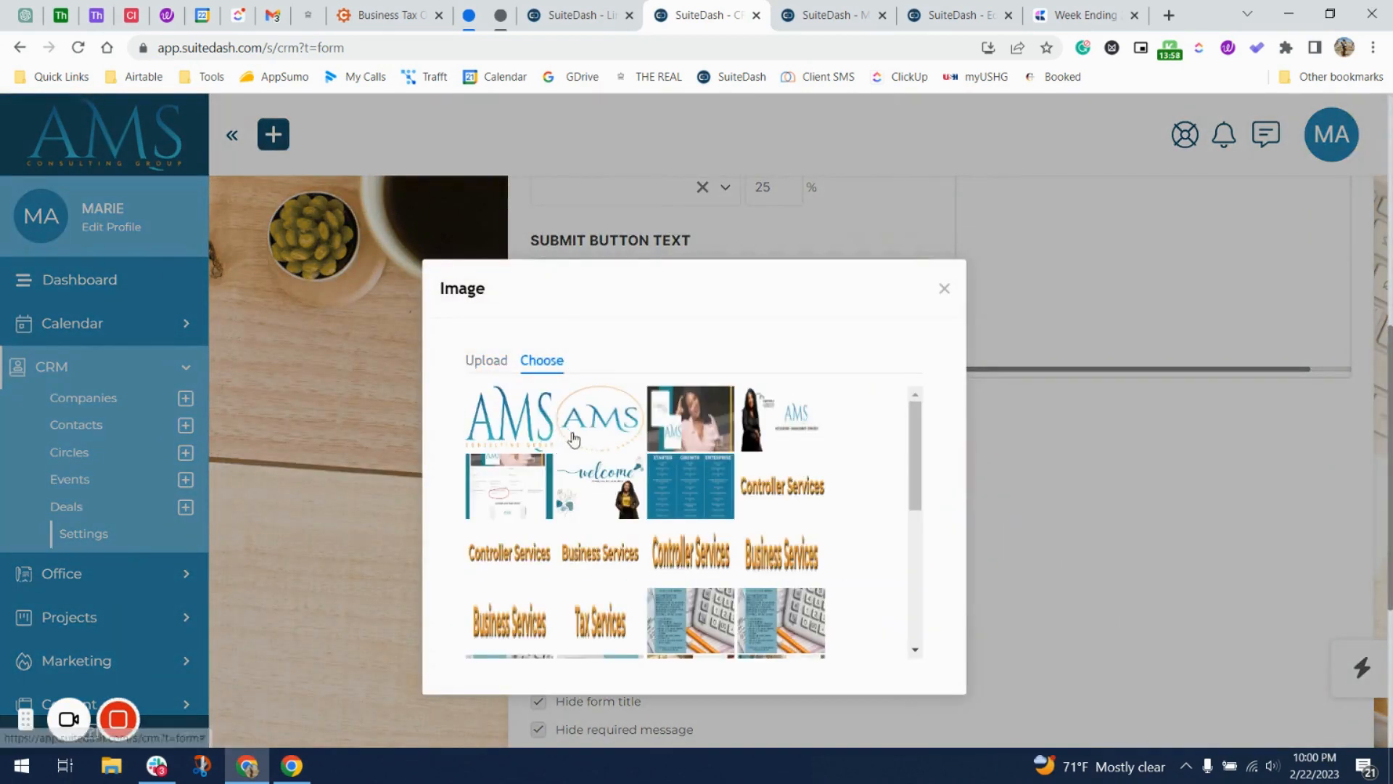
left_click(612, 433)
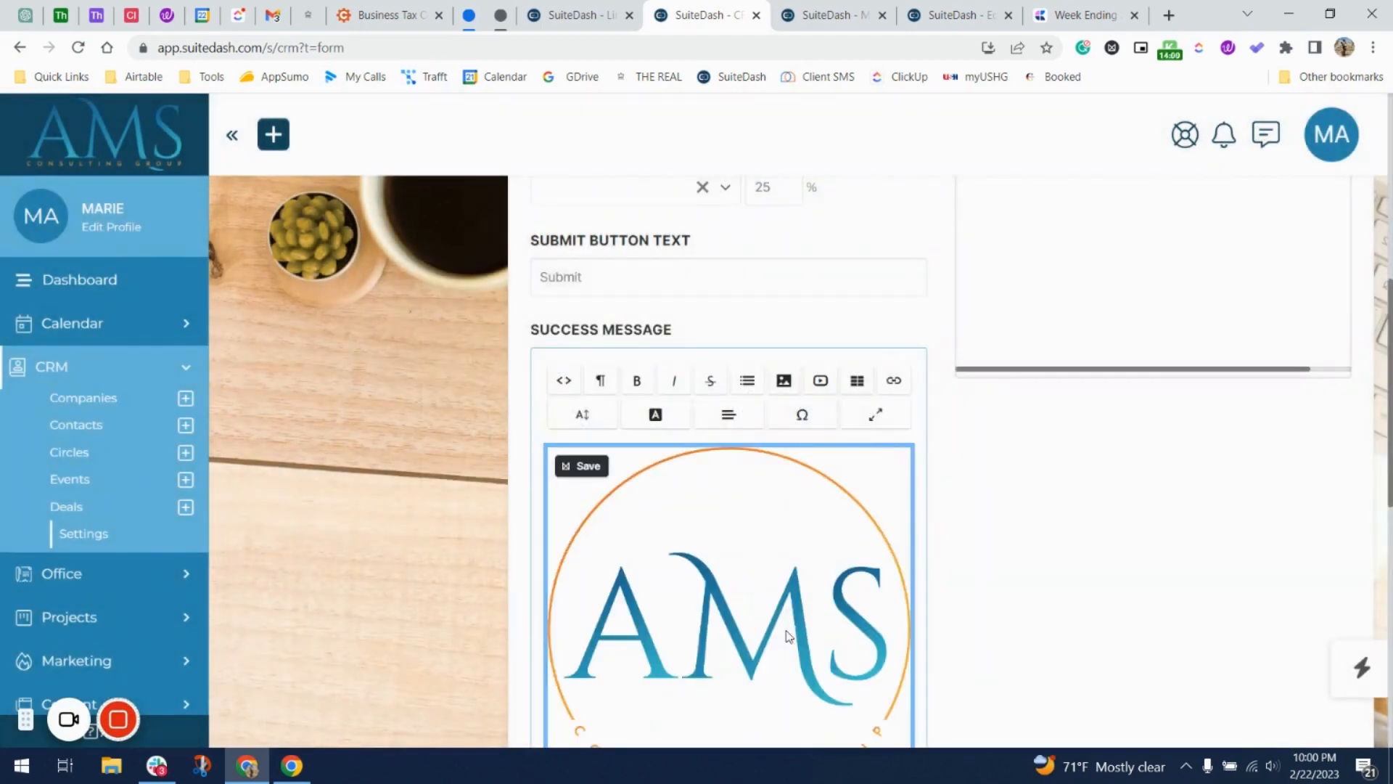
scroll(798, 515, "down", 4)
left_click(868, 522)
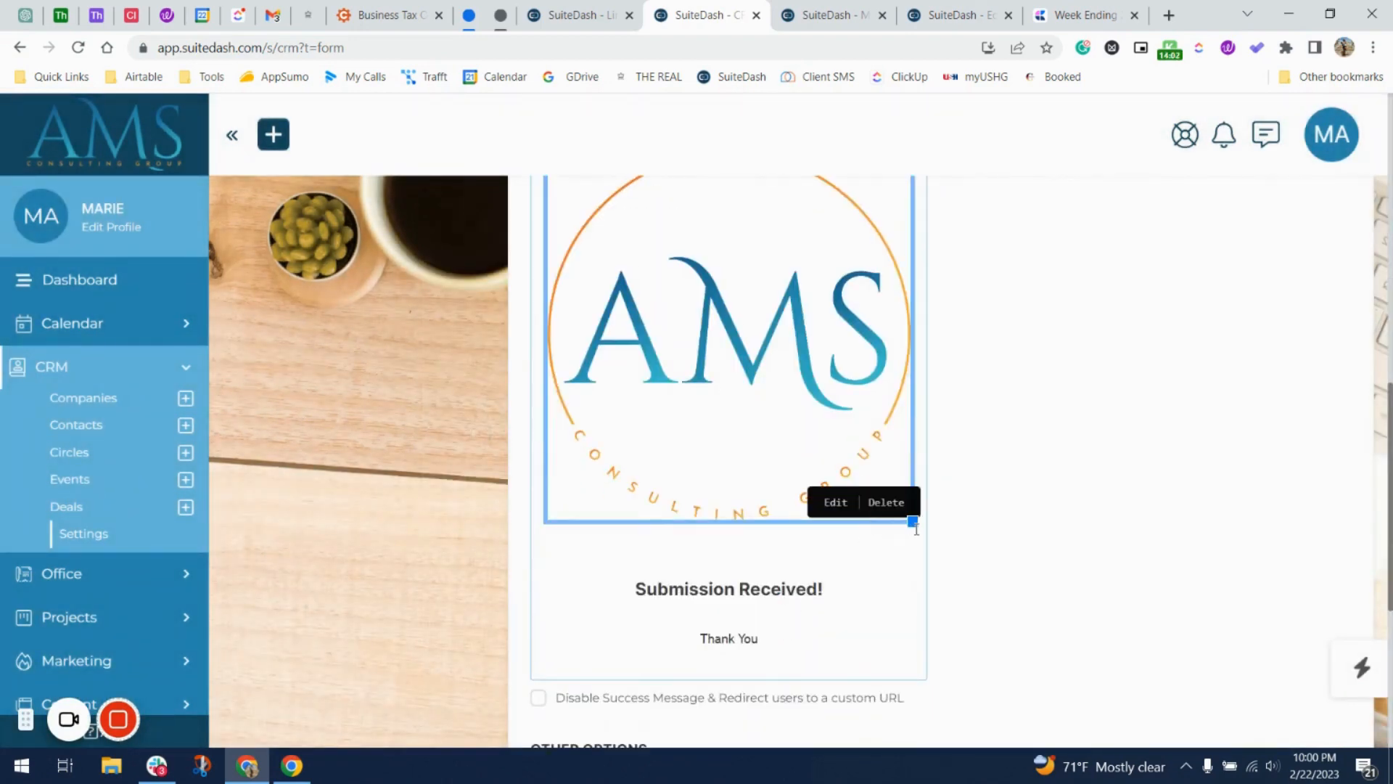
left_click_drag(912, 521, 640, 252)
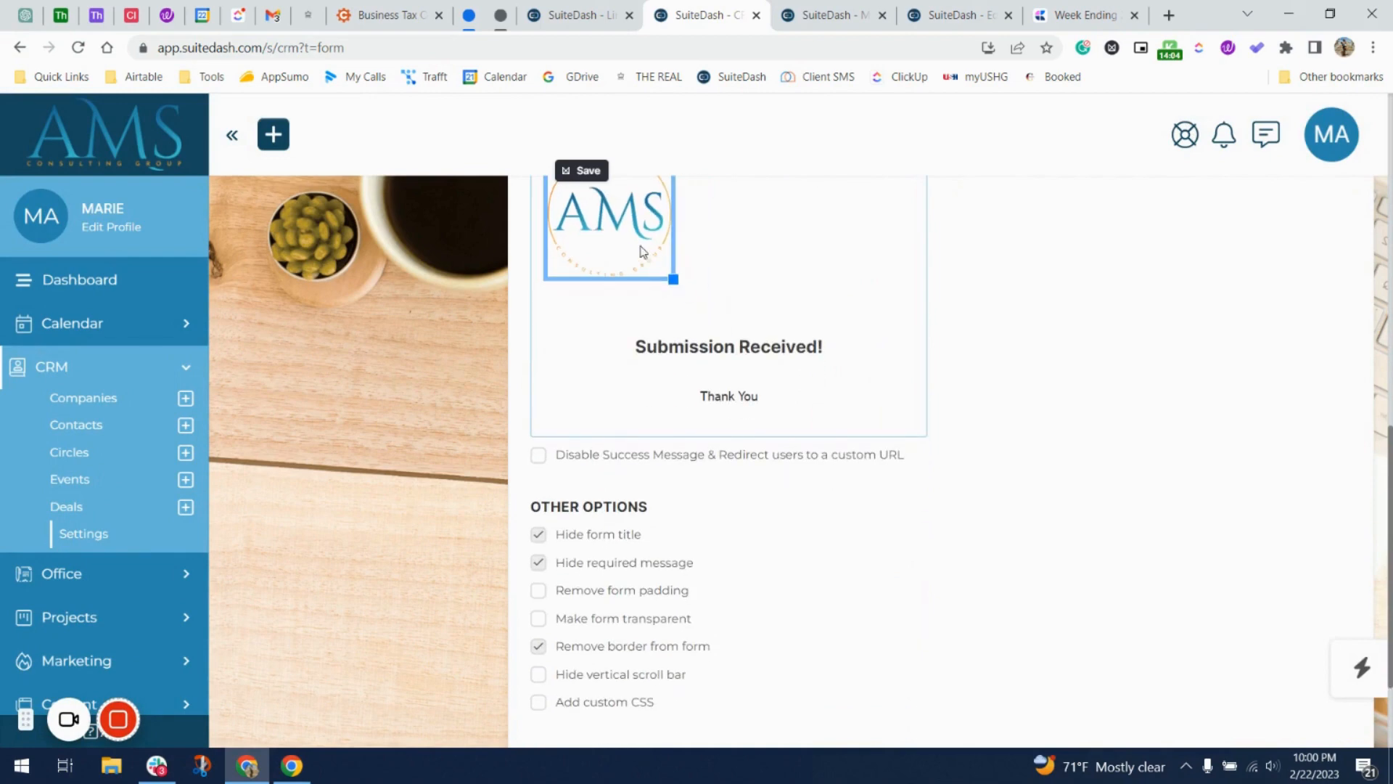
left_click(574, 205)
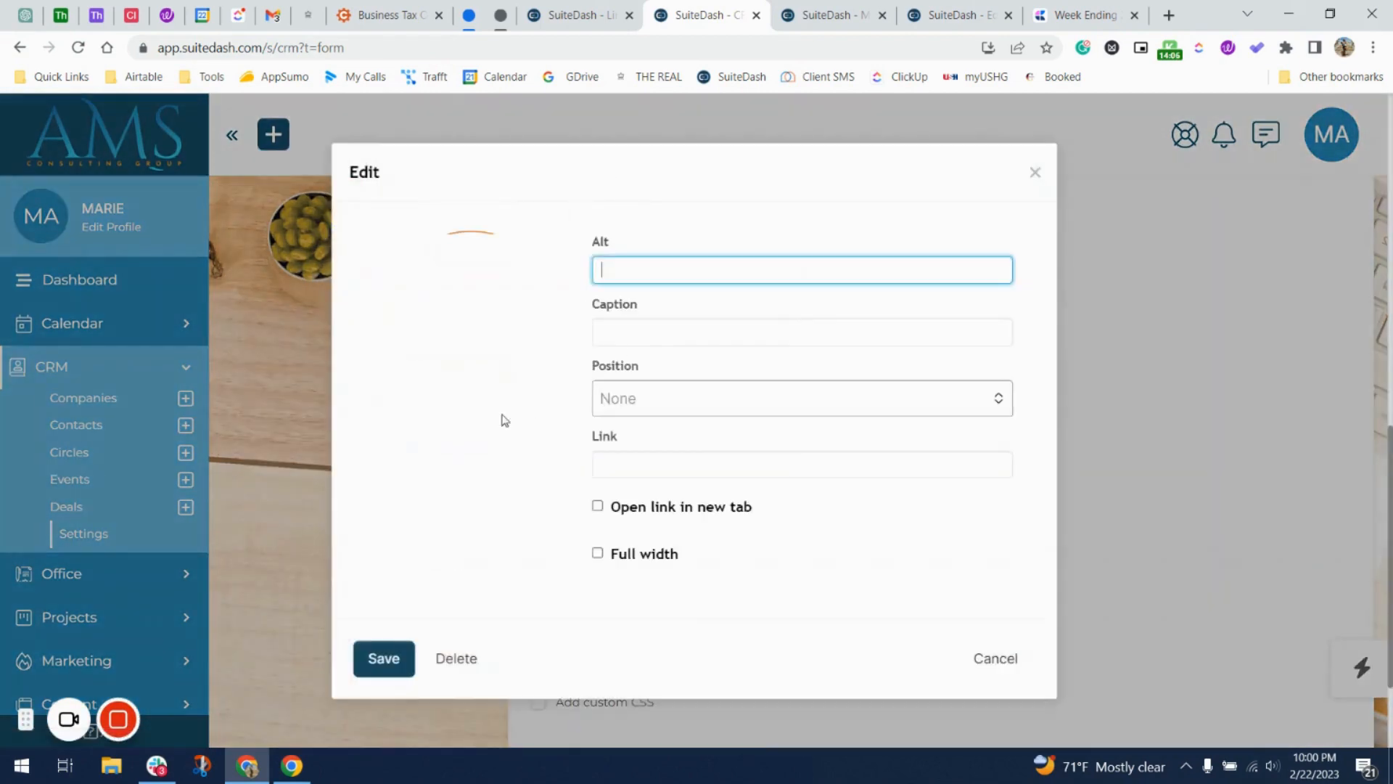
left_click(643, 404)
left_click(629, 468)
left_click(386, 660)
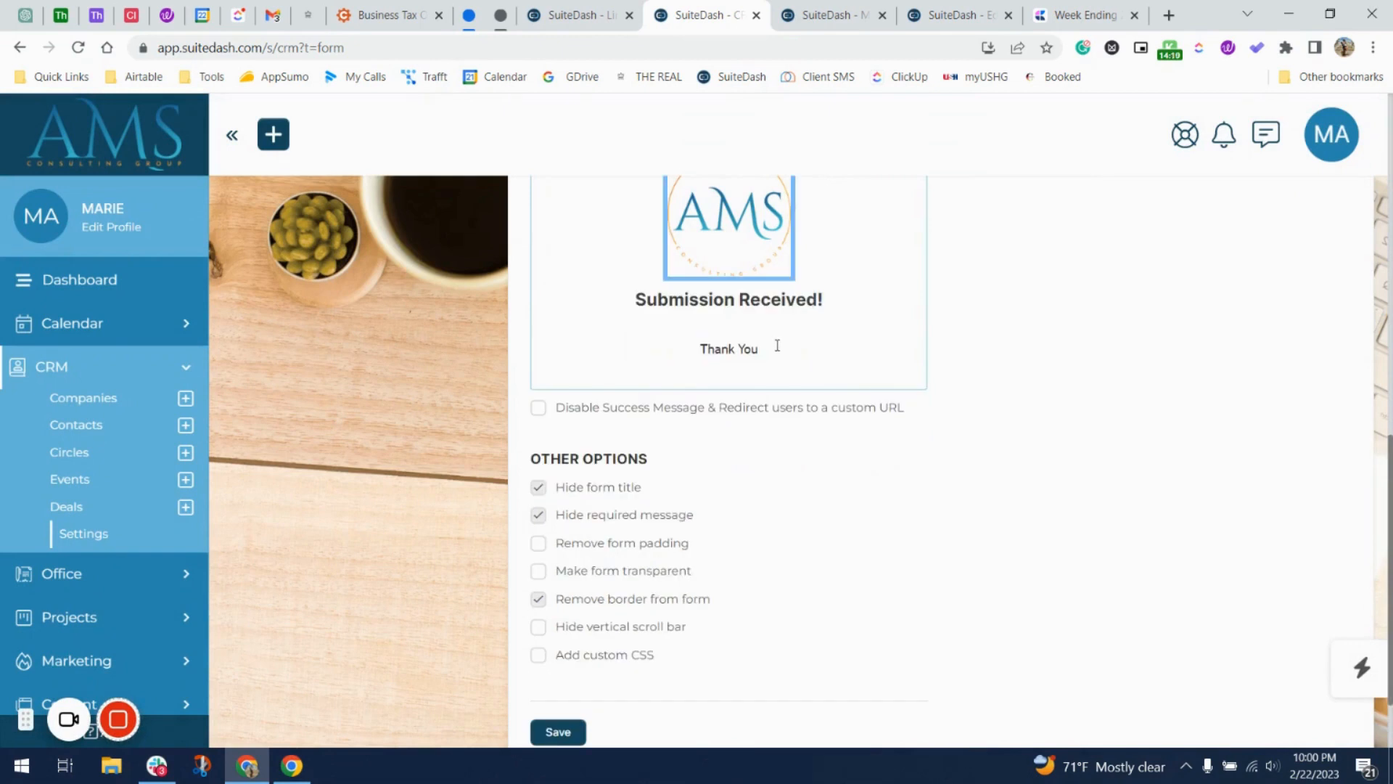
Delete the 'Thank You' line and save the default embed settings.
left_click_drag(777, 347, 663, 330)
key("BackSpace")
key("BackSpace")
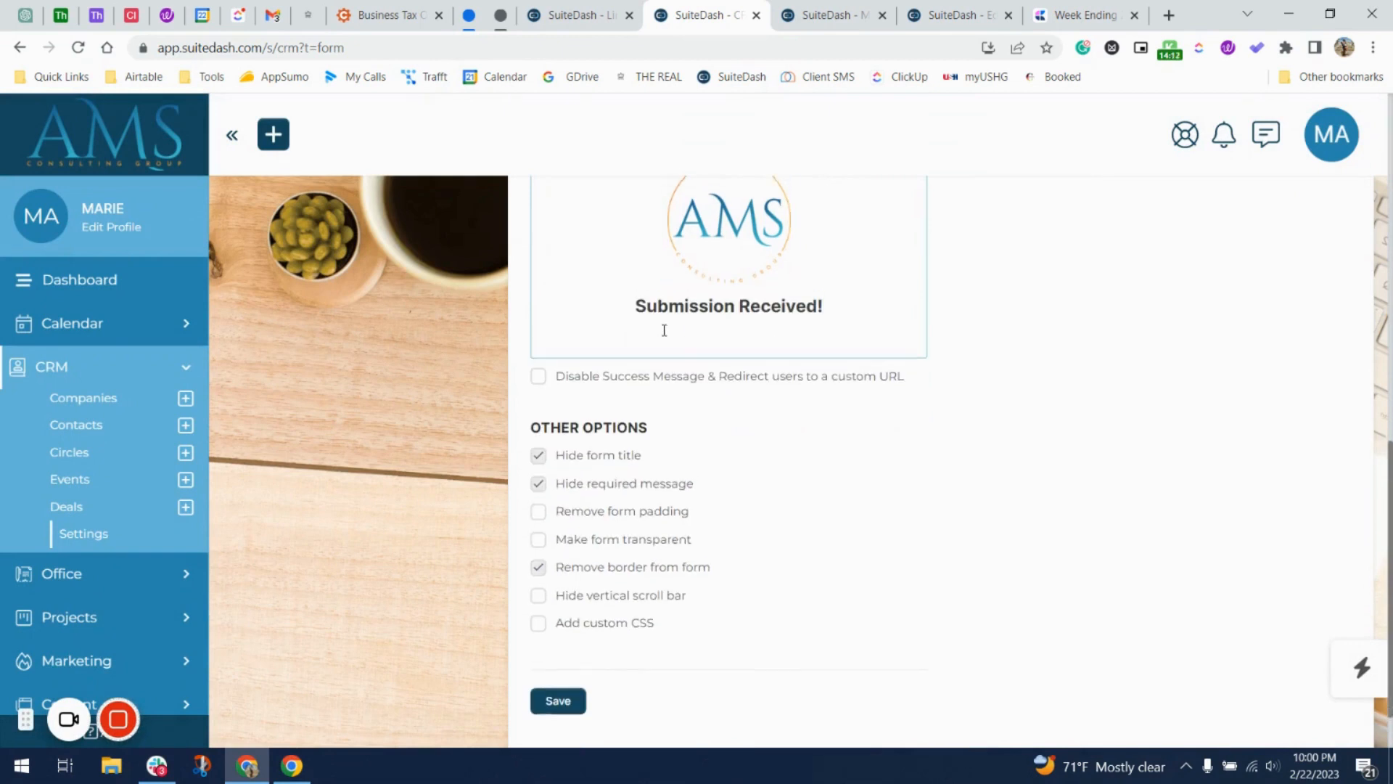
scroll(664, 330, "up", 2)
scroll(663, 331, "down", 3)
left_click(566, 633)
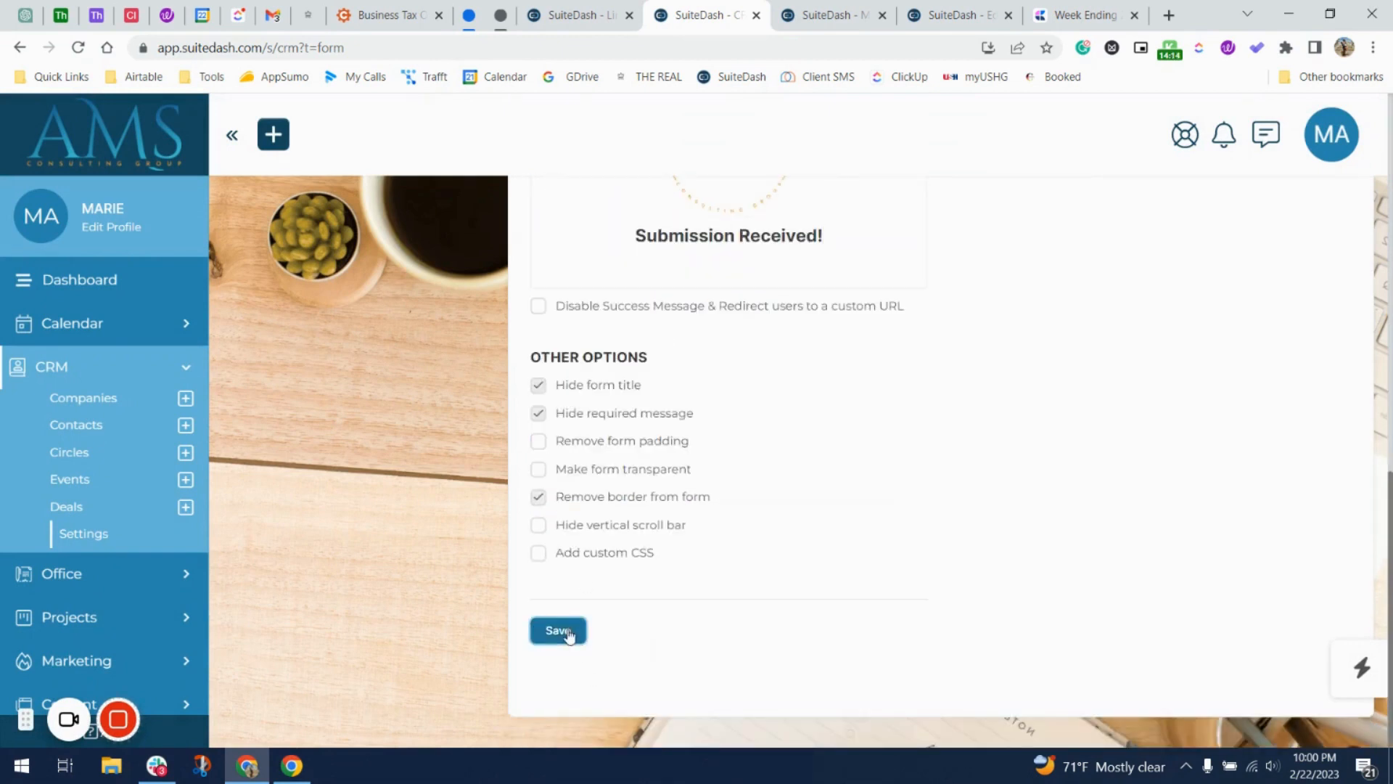
On the form's publish page, remove the checkmark and 'Thank You' and add a line above 'Submission Received!'.
left_click(611, 7)
scroll(472, 313, "up", 3)
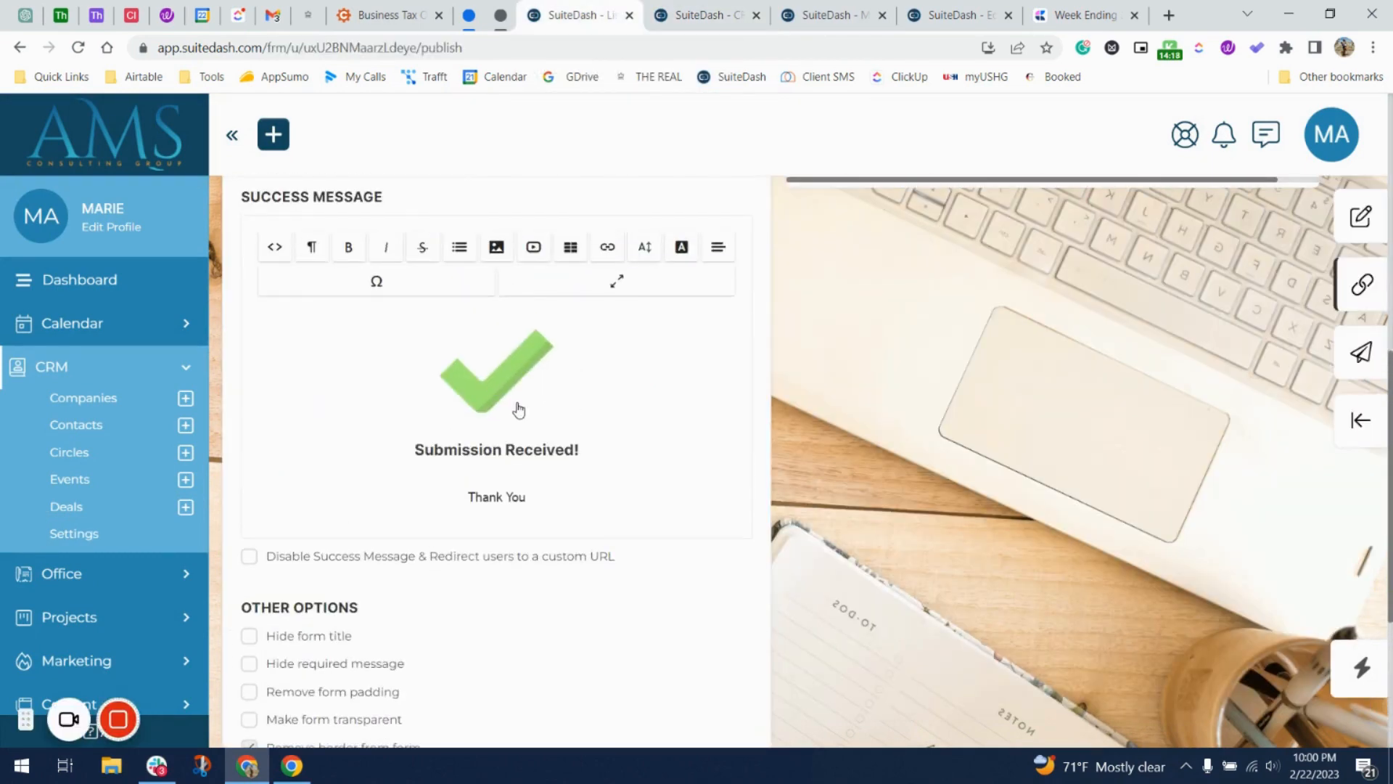
left_click(578, 404)
key("Delete")
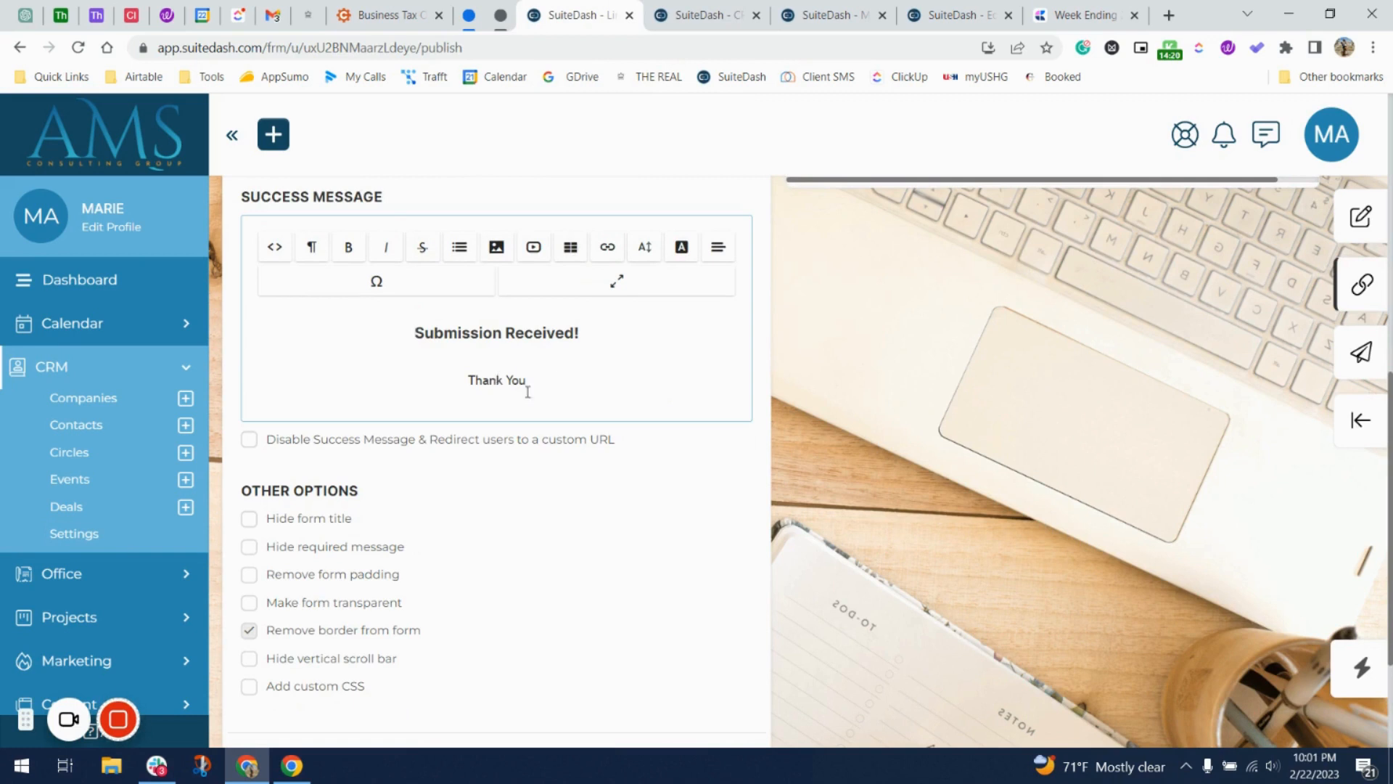
left_click_drag(527, 392, 355, 379)
key("BackSpace")
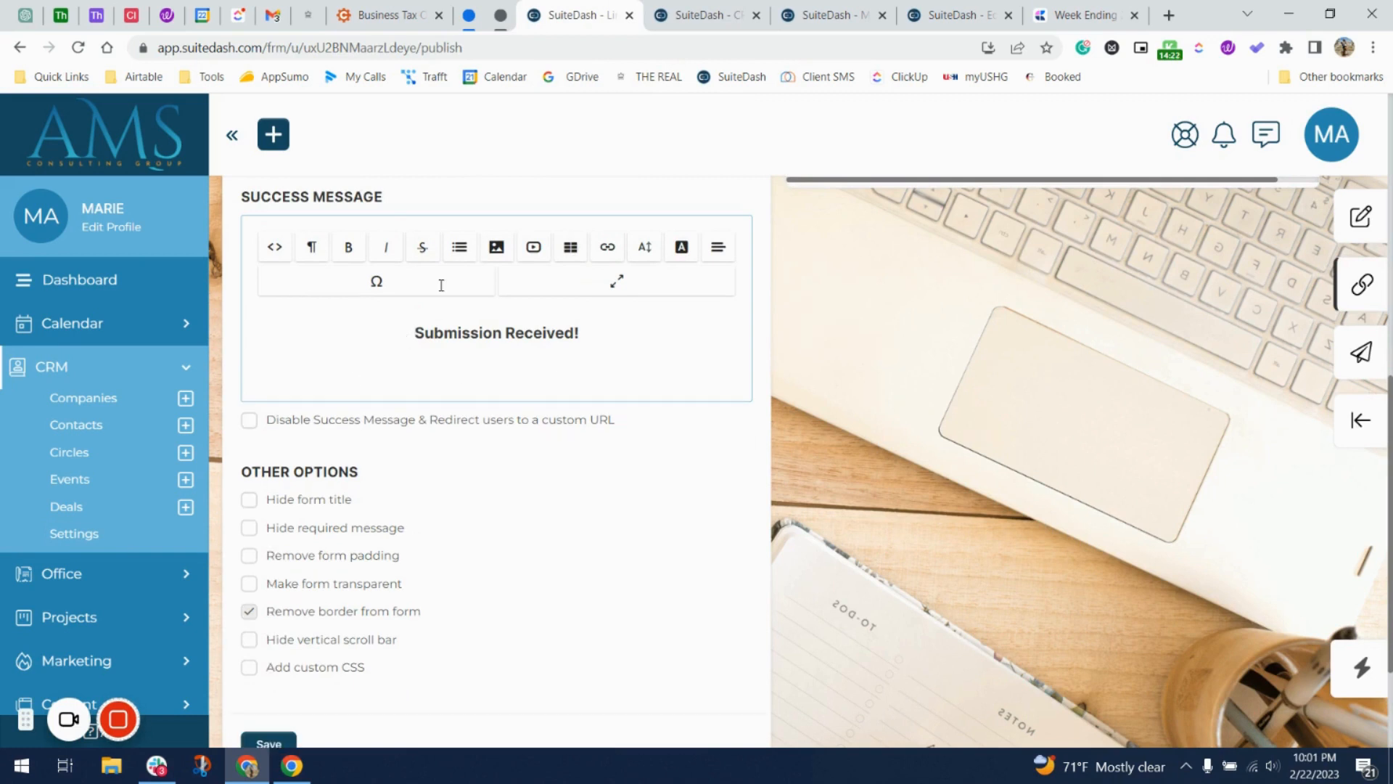
left_click(412, 333)
key("Return")
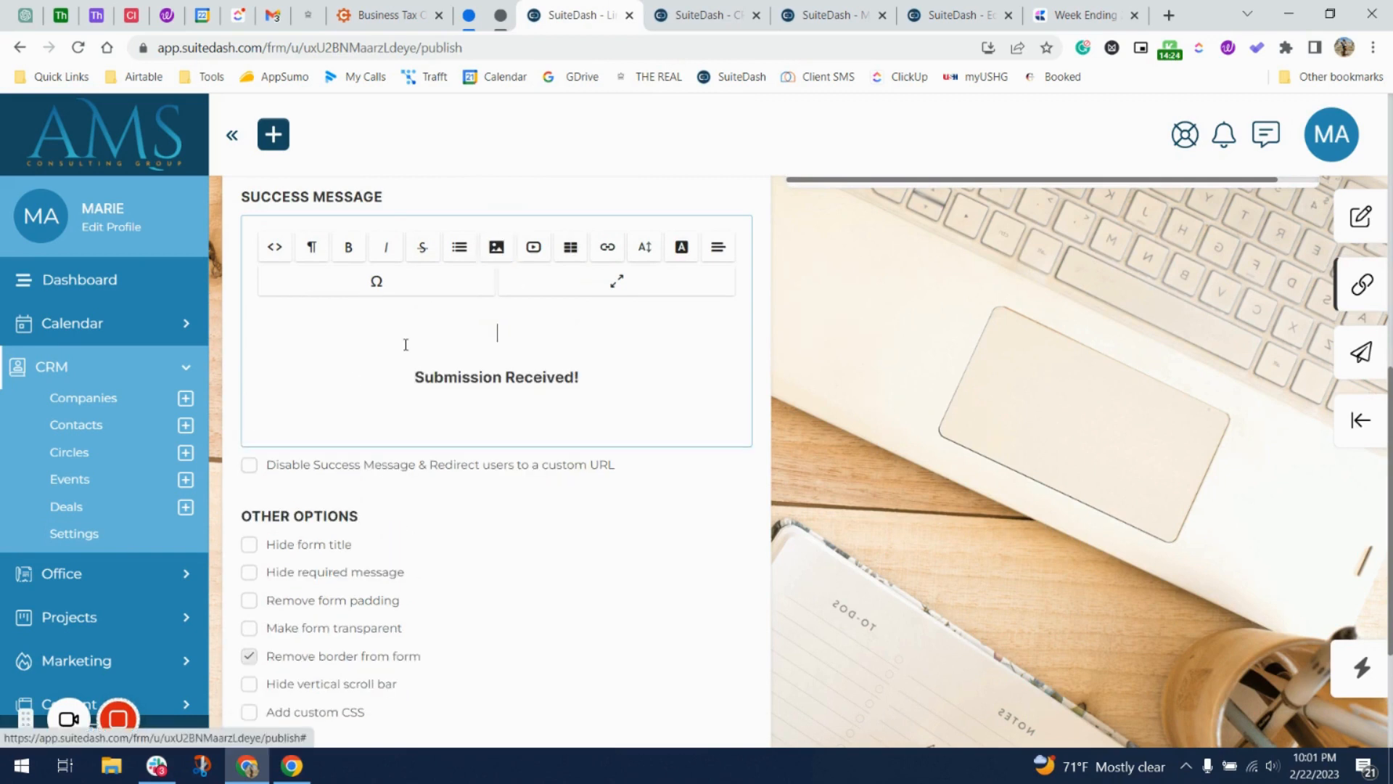
Insert the AMS circle logo into the form's success message, shrink it and centre it.
left_click(497, 246)
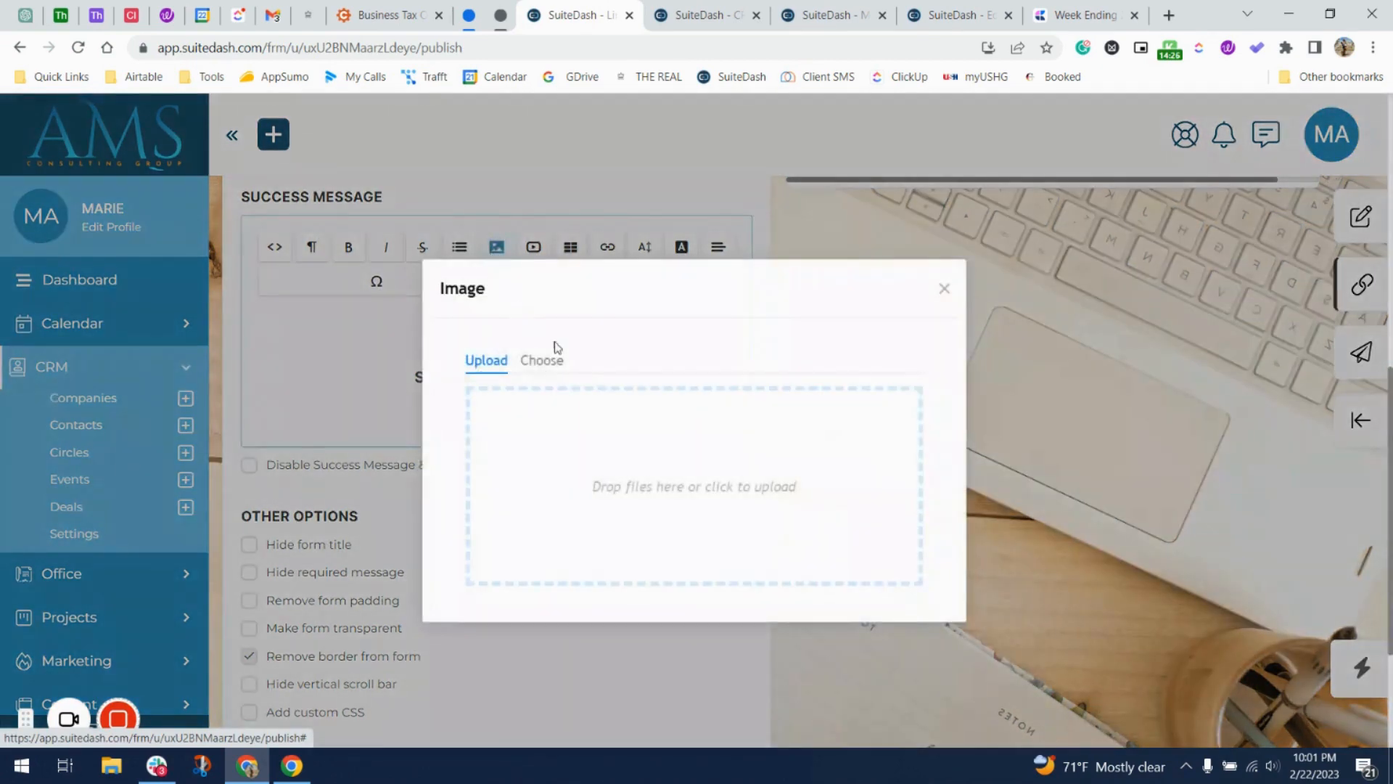
left_click(544, 363)
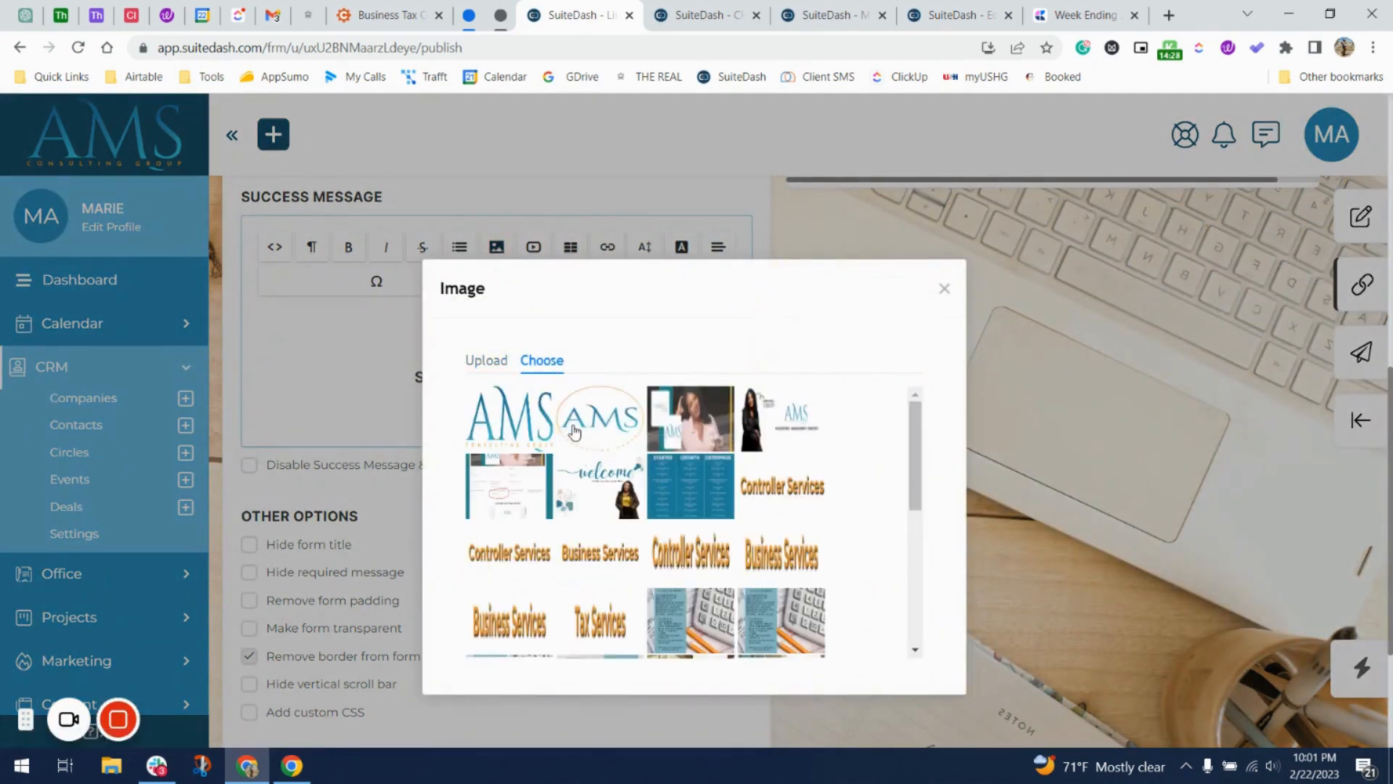
left_click(681, 529)
left_click(621, 616)
scroll(621, 616, "down", 4)
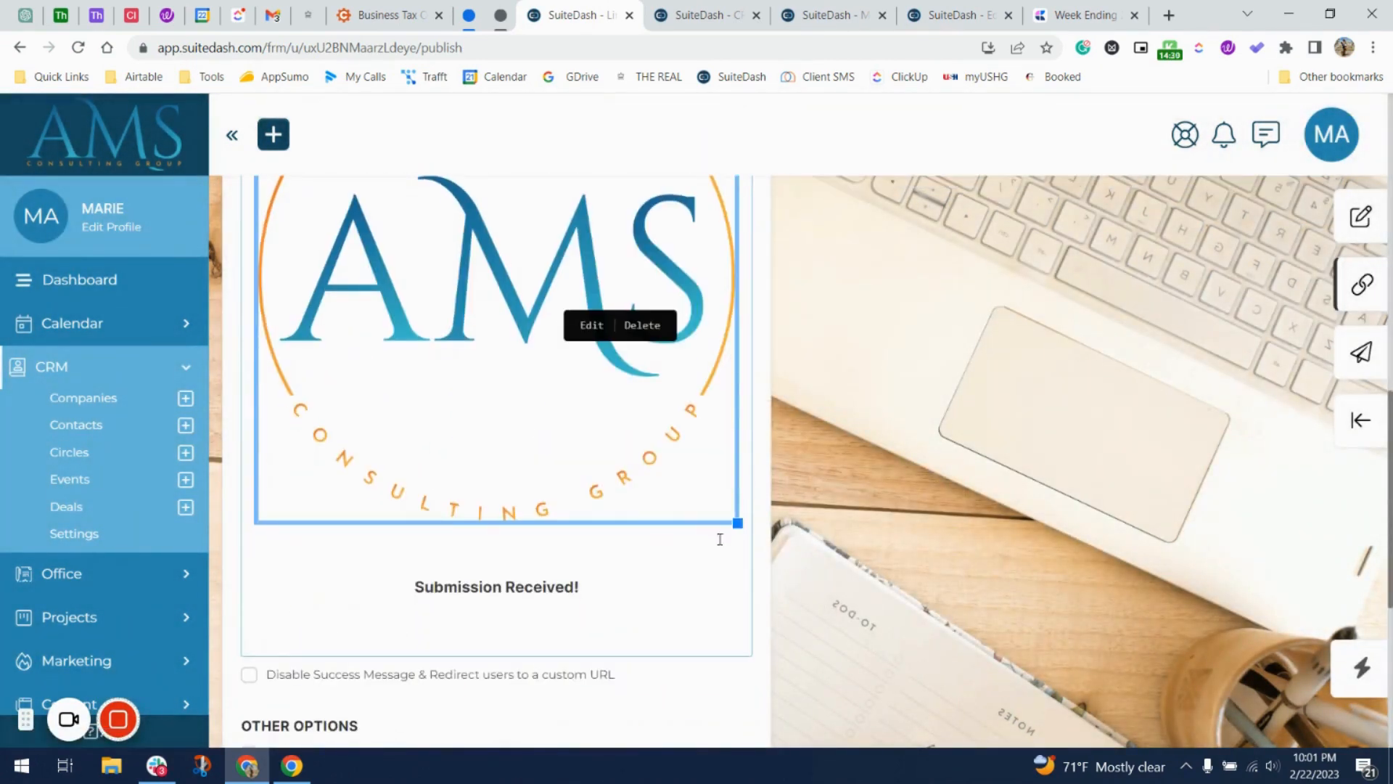
left_click_drag(738, 523, 445, 226)
scroll(322, 211, "up", 3)
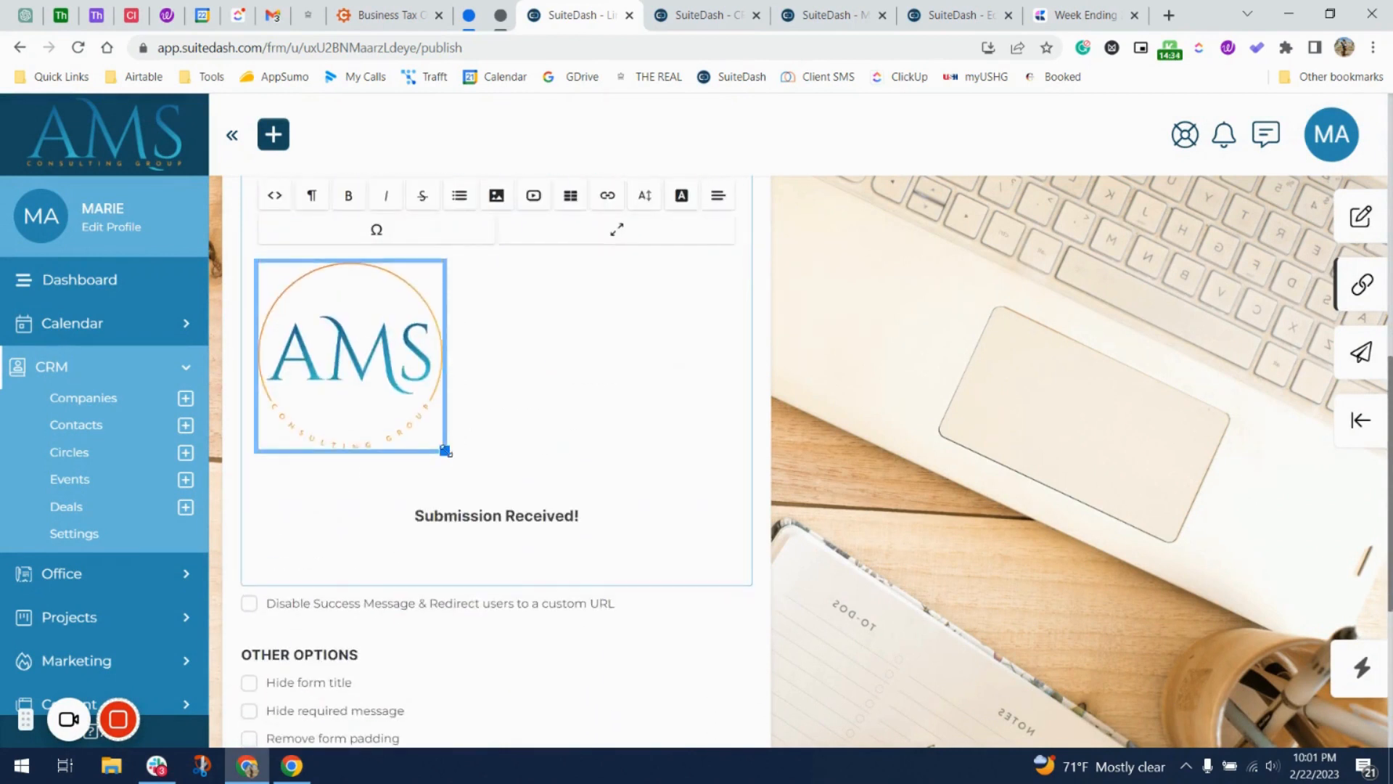
left_click_drag(445, 445, 375, 397)
left_click(357, 348)
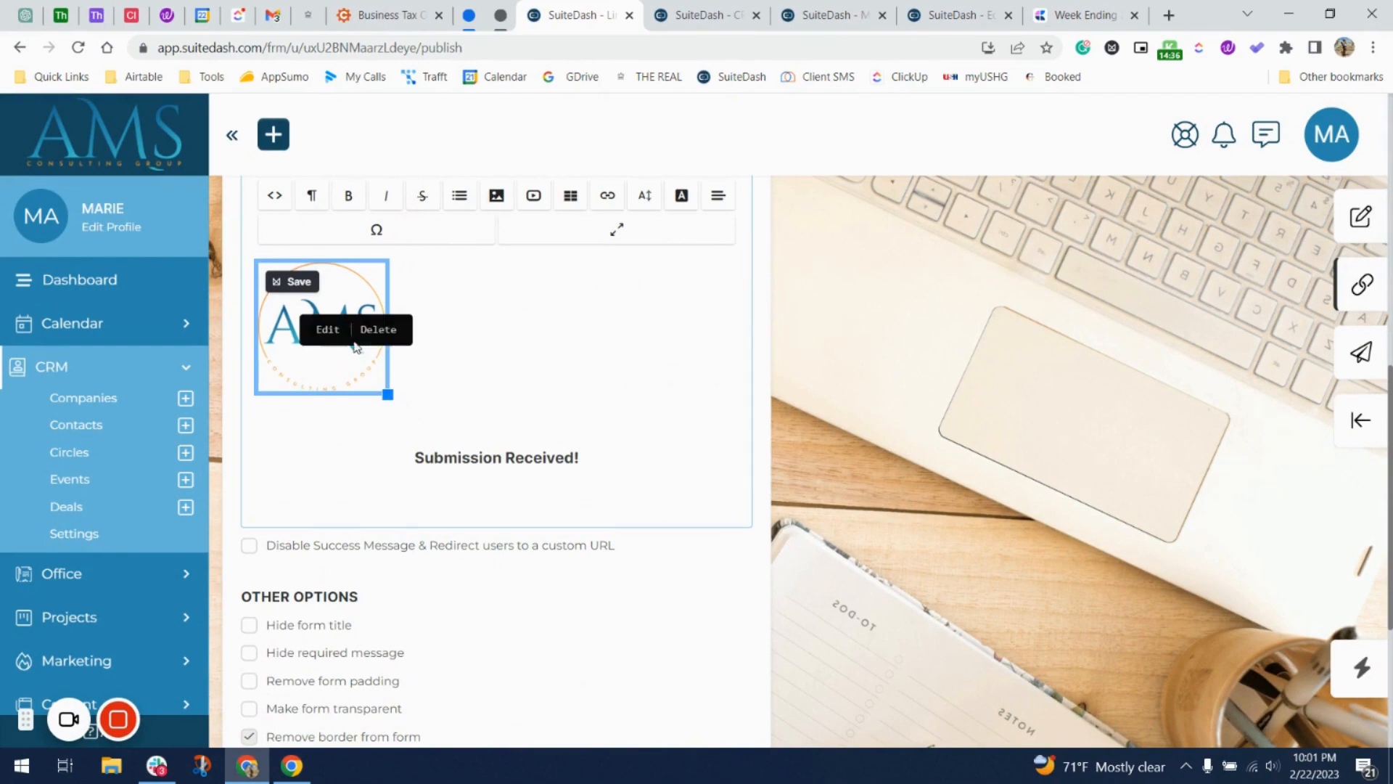
left_click(328, 330)
left_click(618, 397)
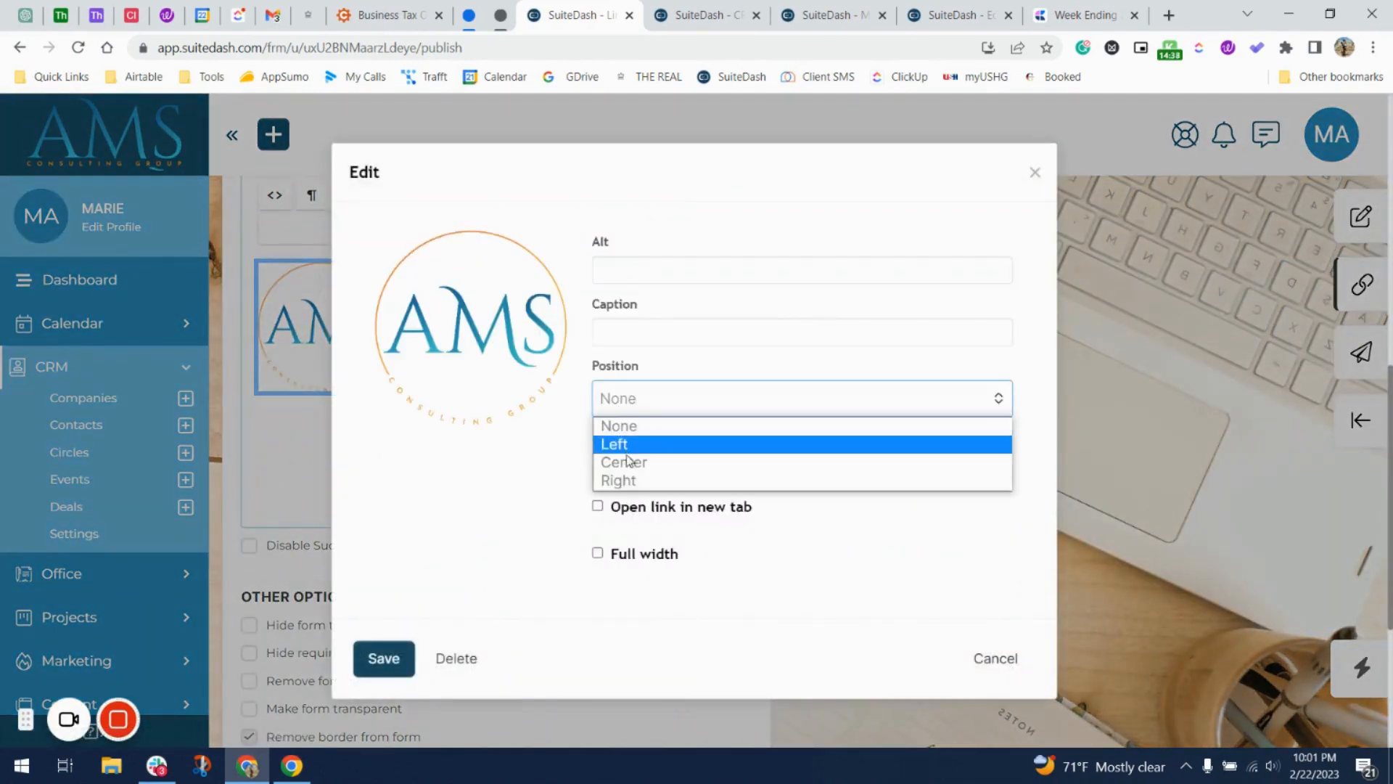
left_click(616, 460)
left_click(383, 658)
left_click(586, 422)
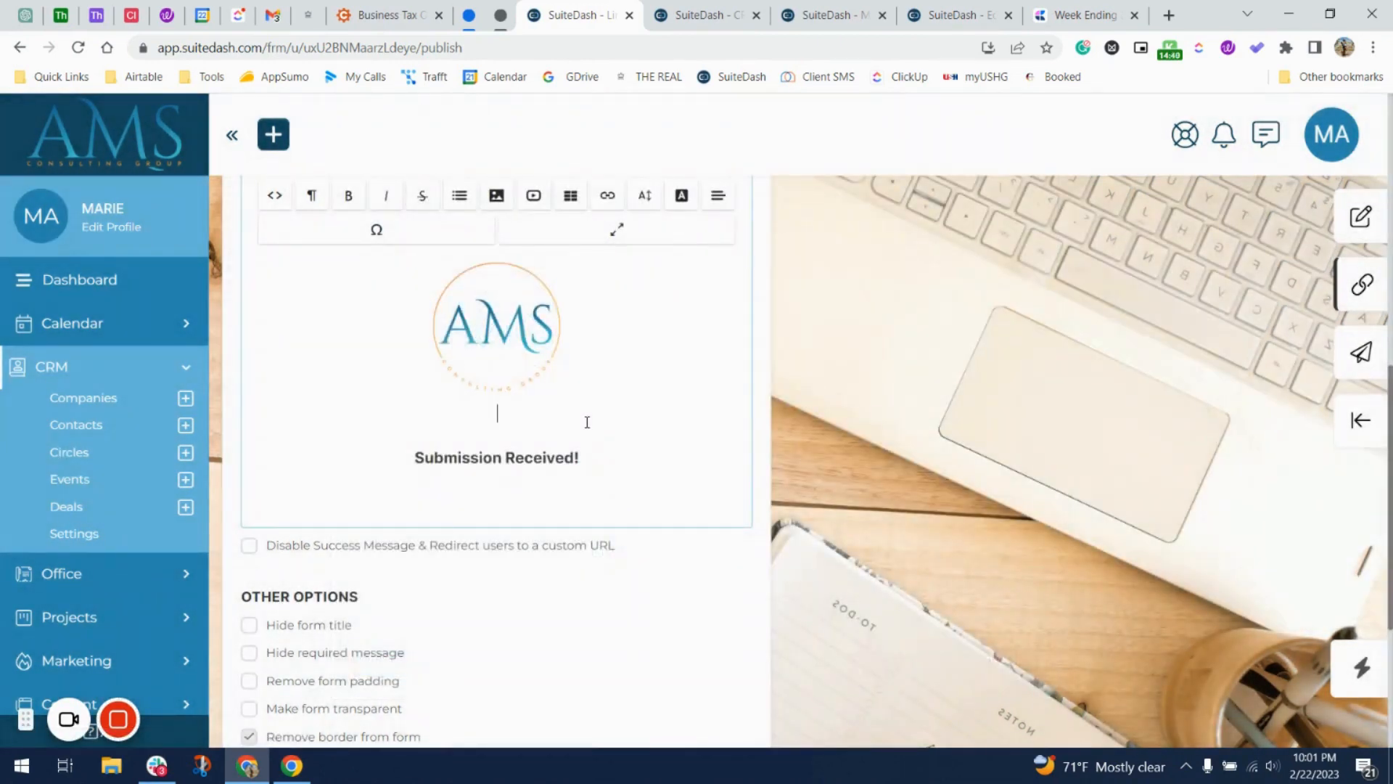
Add 'Hold for the refresh!' on its own line beneath 'Submission Received!'.
key("BackSpace")
left_click_drag(591, 413, 404, 411)
key("End")
type("Pau")
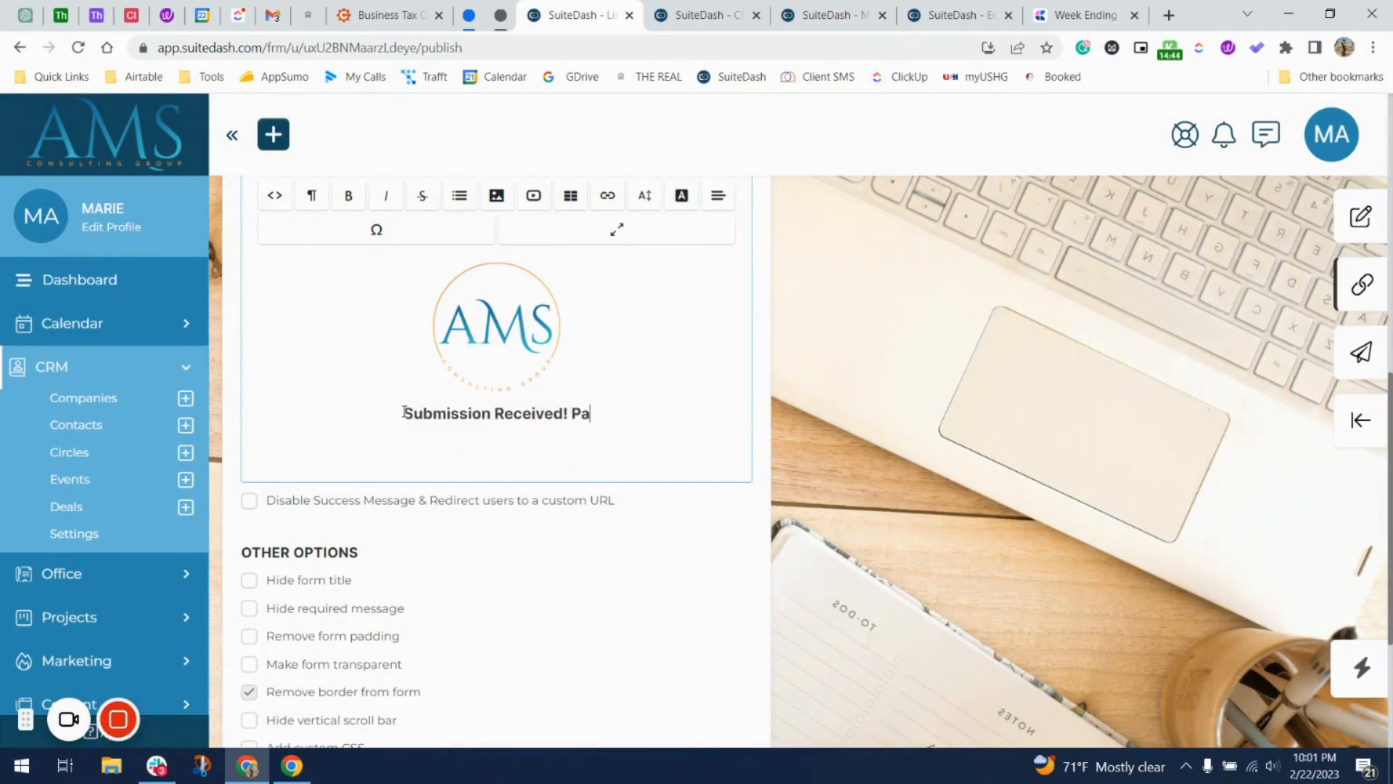
key("BackSpace")
key("BackSpace")
key("BackSpace")
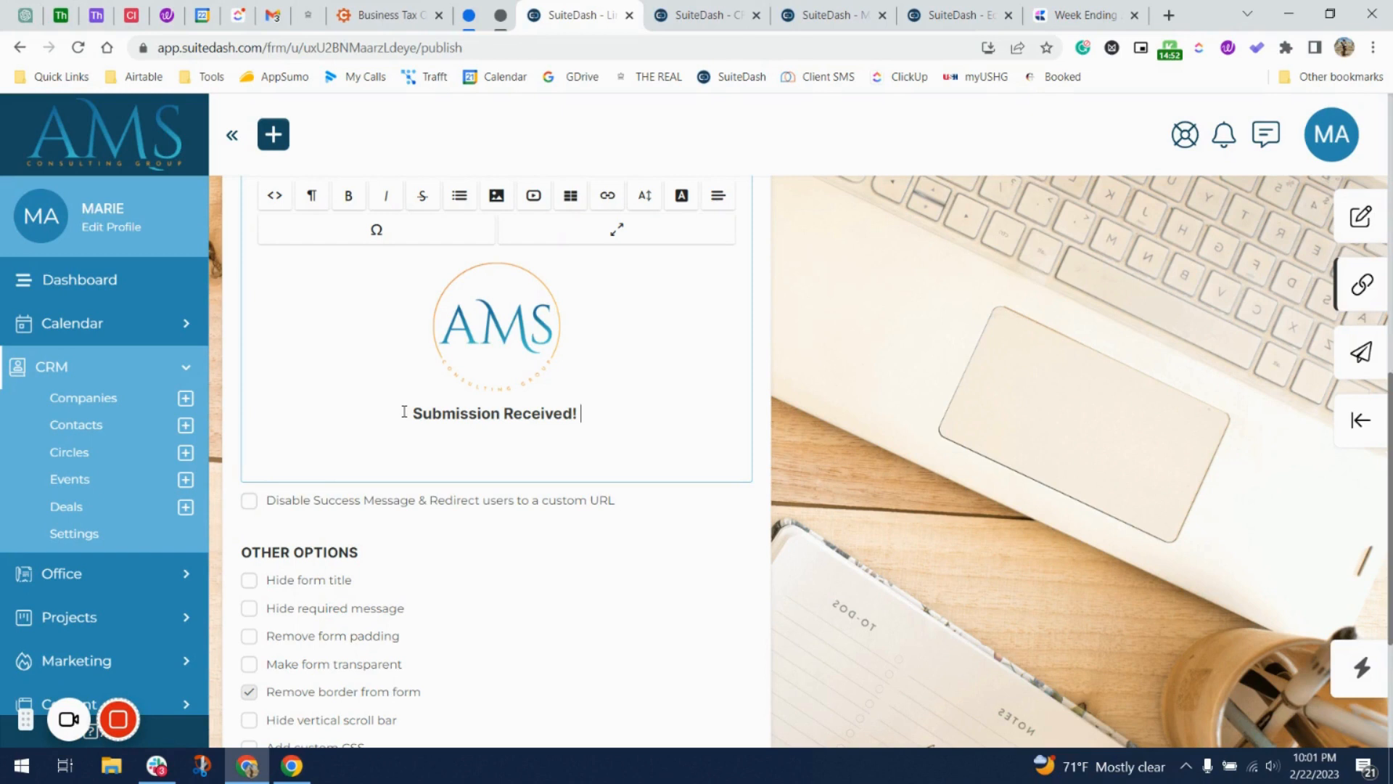
type("Hold")
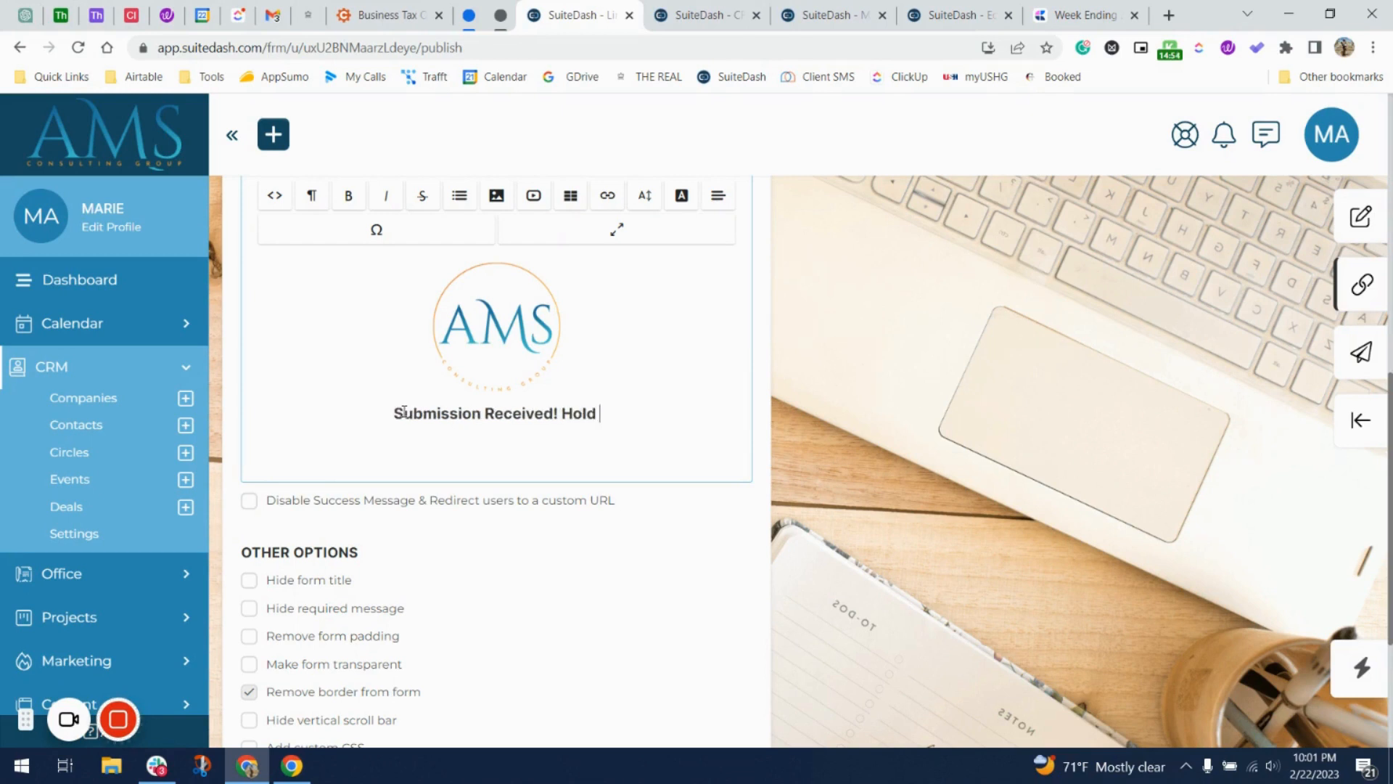
type(" for the ")
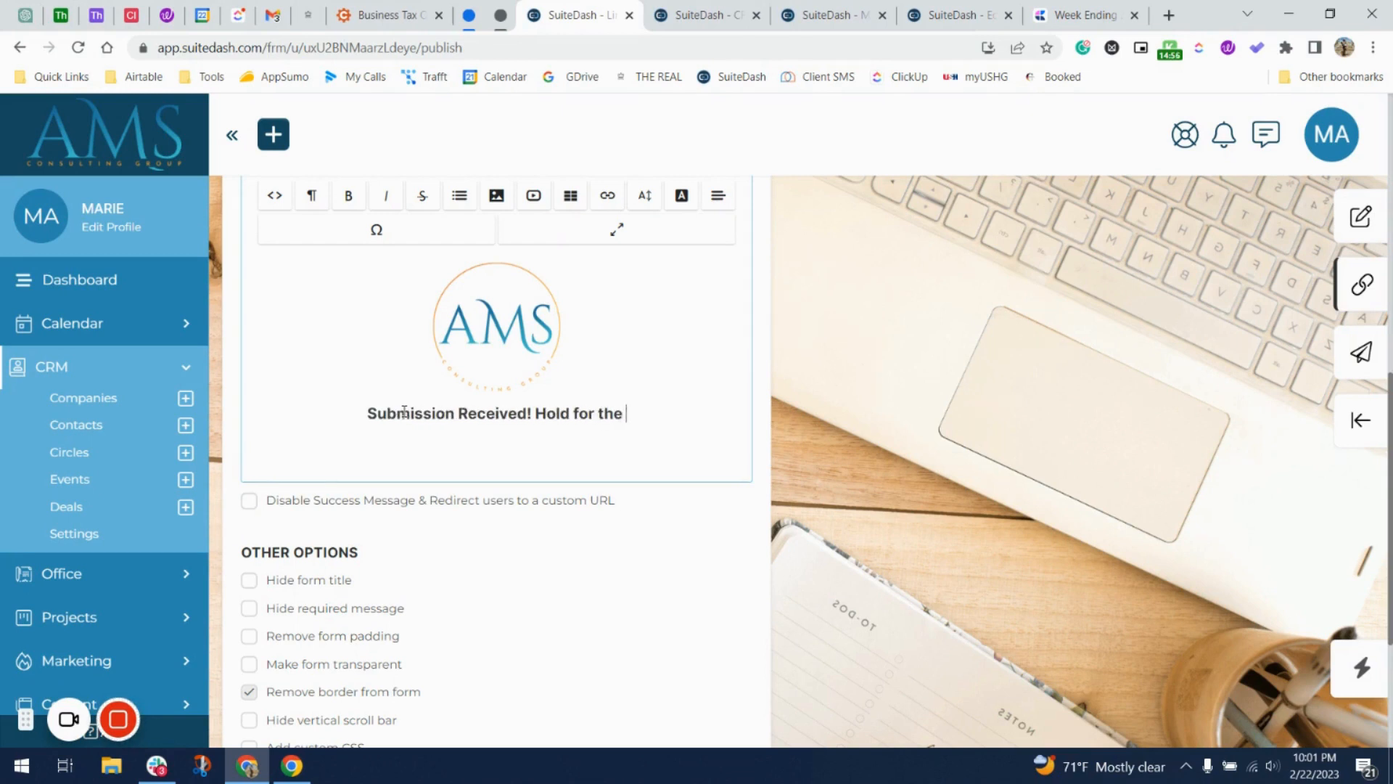
type("refresh")
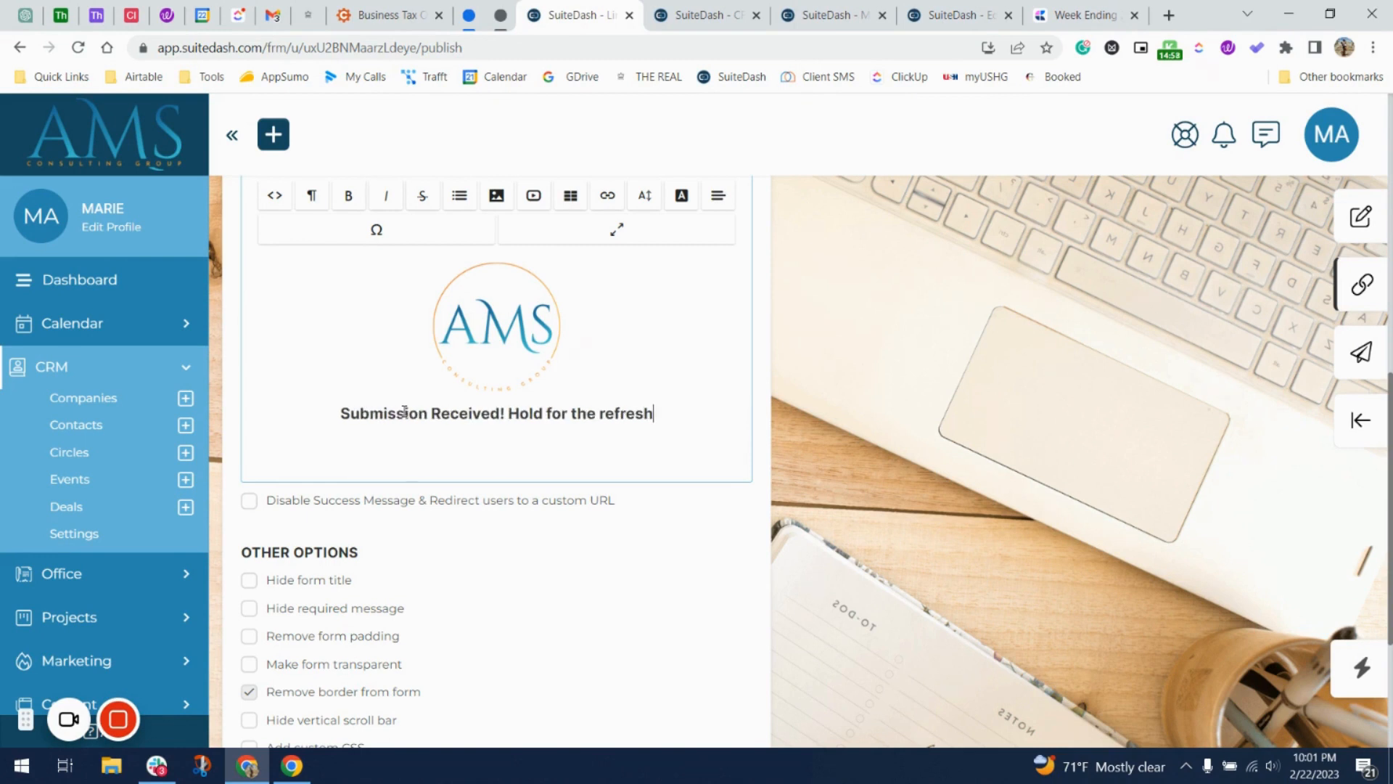
type("!")
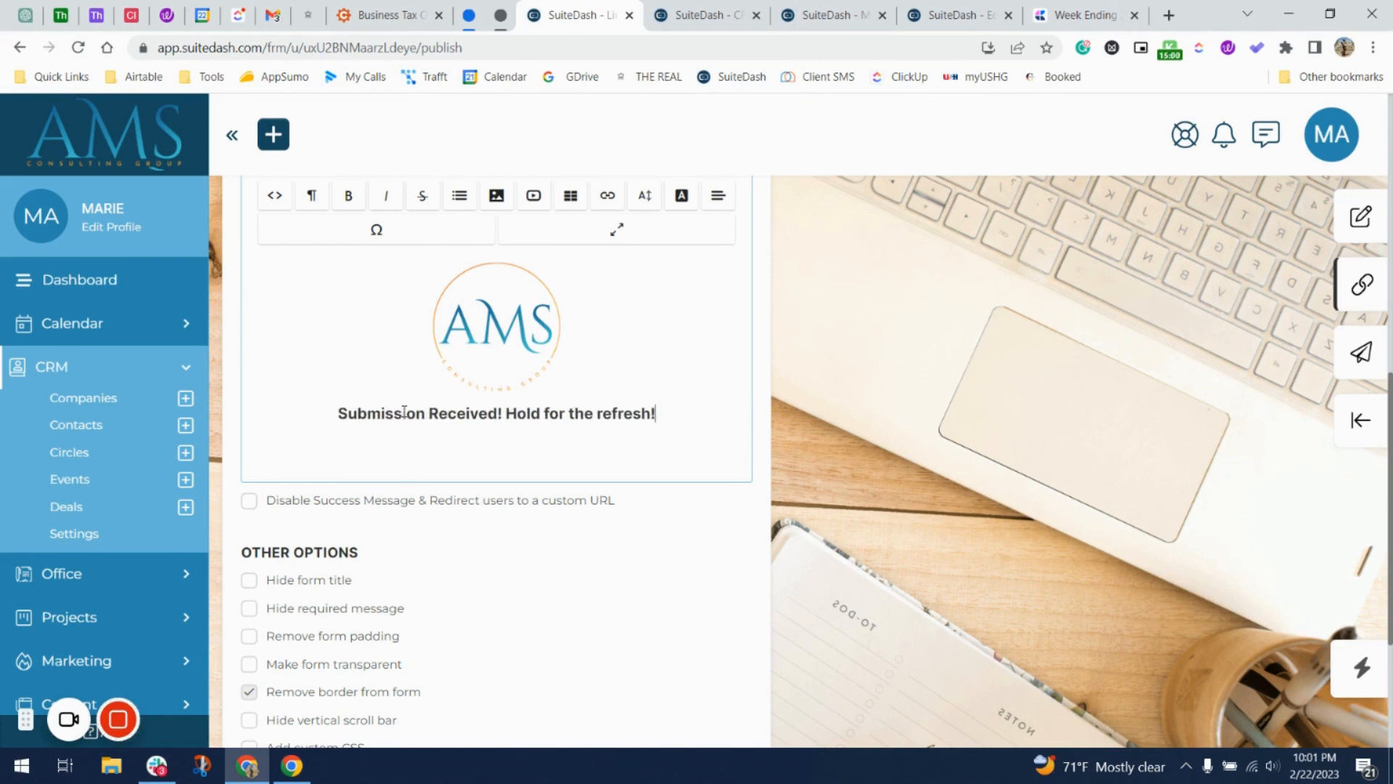
left_click(506, 413)
key("Return")
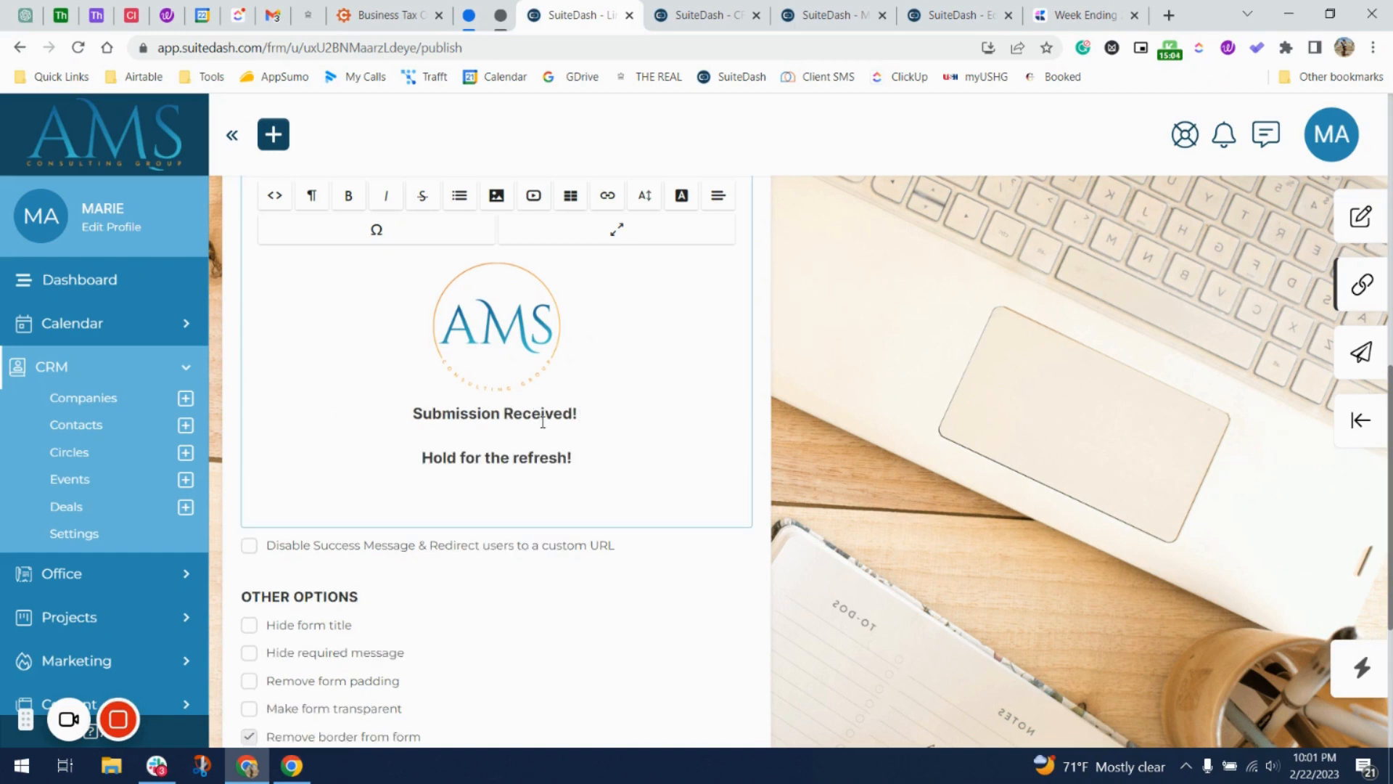
Enable Hide form title and Hide required message, then save the form's display options.
scroll(532, 515, "down", 3)
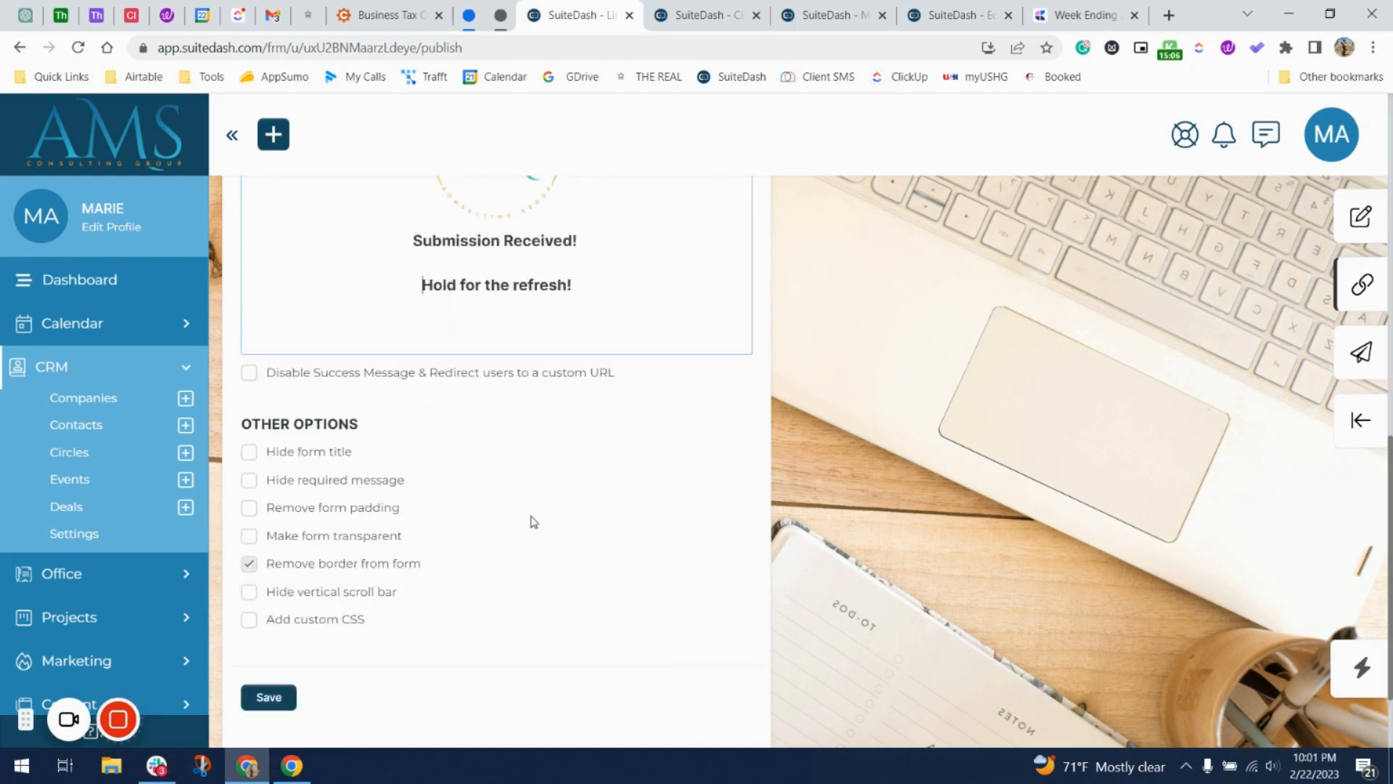
left_click(320, 378)
left_click(323, 408)
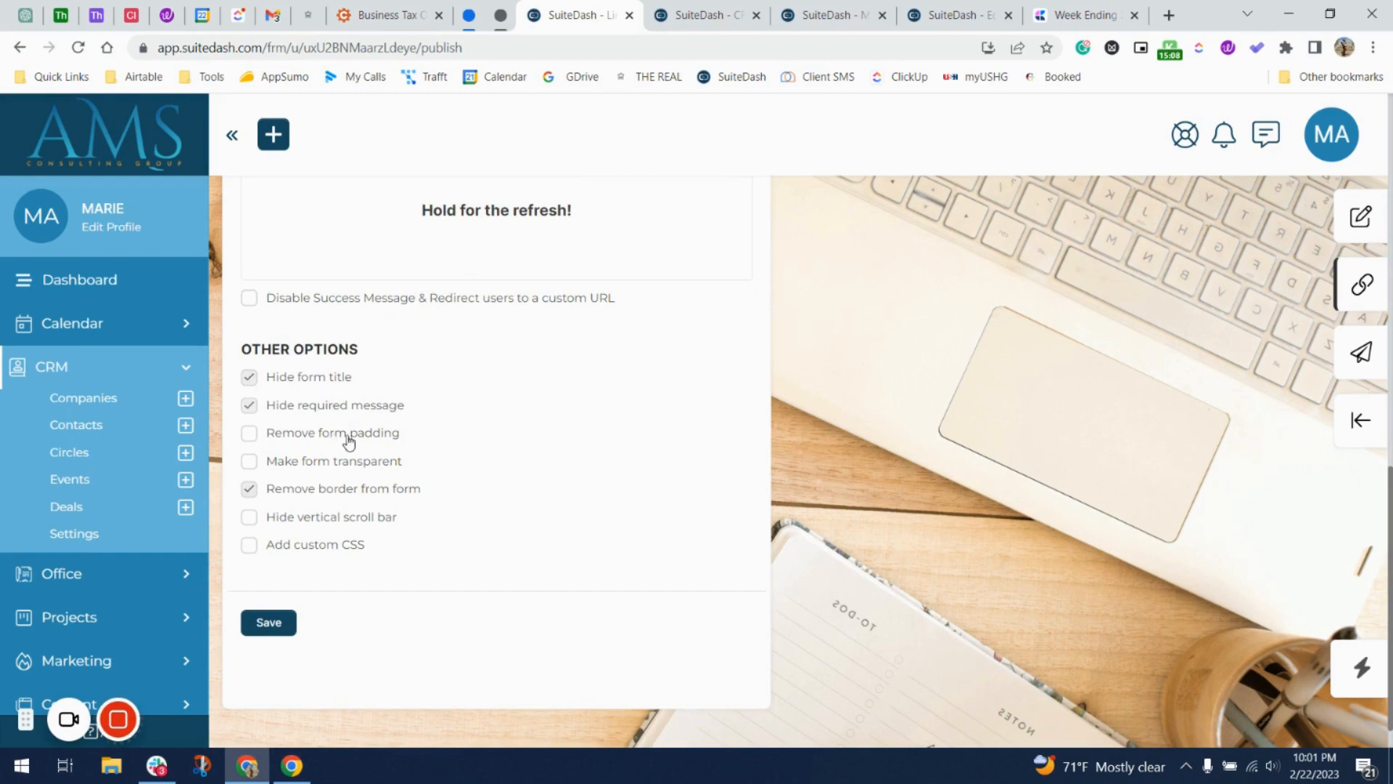
scroll(464, 438, "up", 6)
scroll(956, 373, "up", 2)
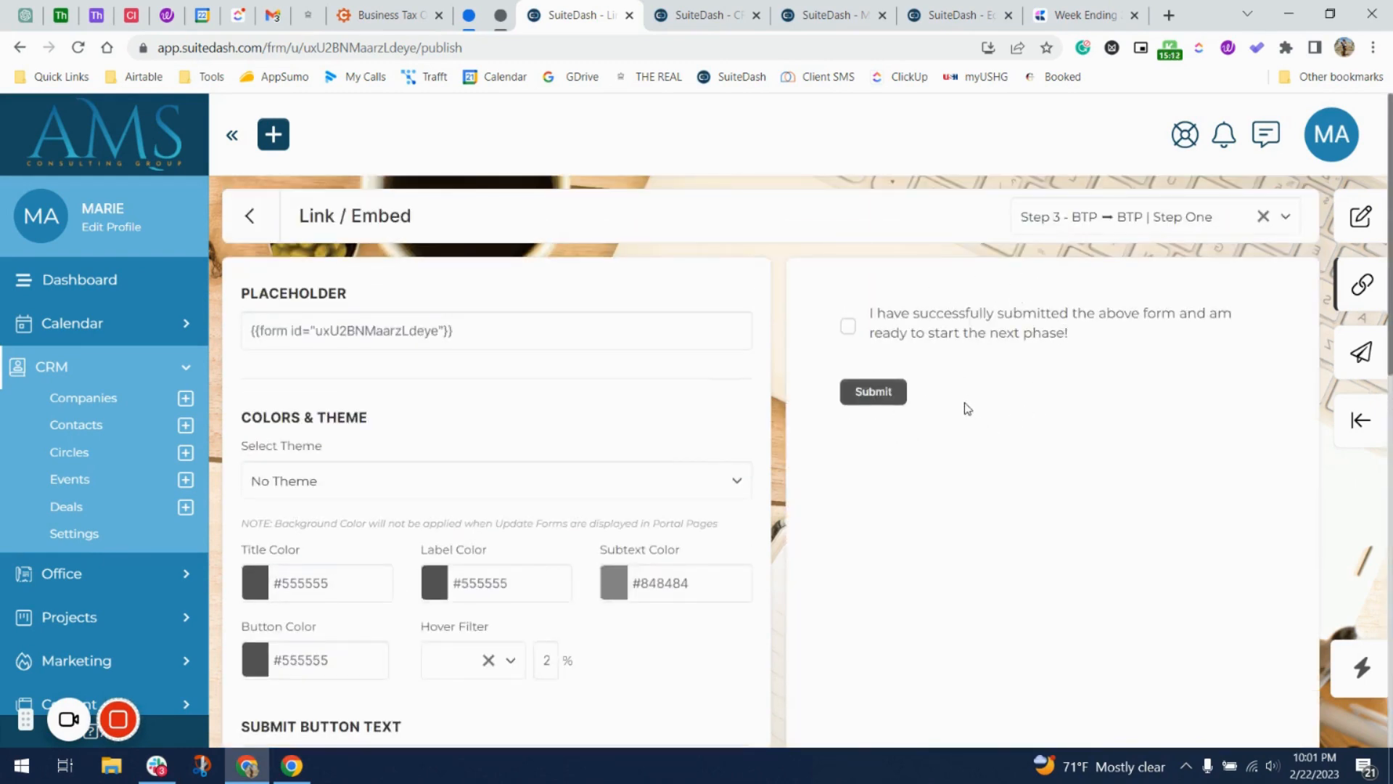
scroll(448, 626, "down", 8)
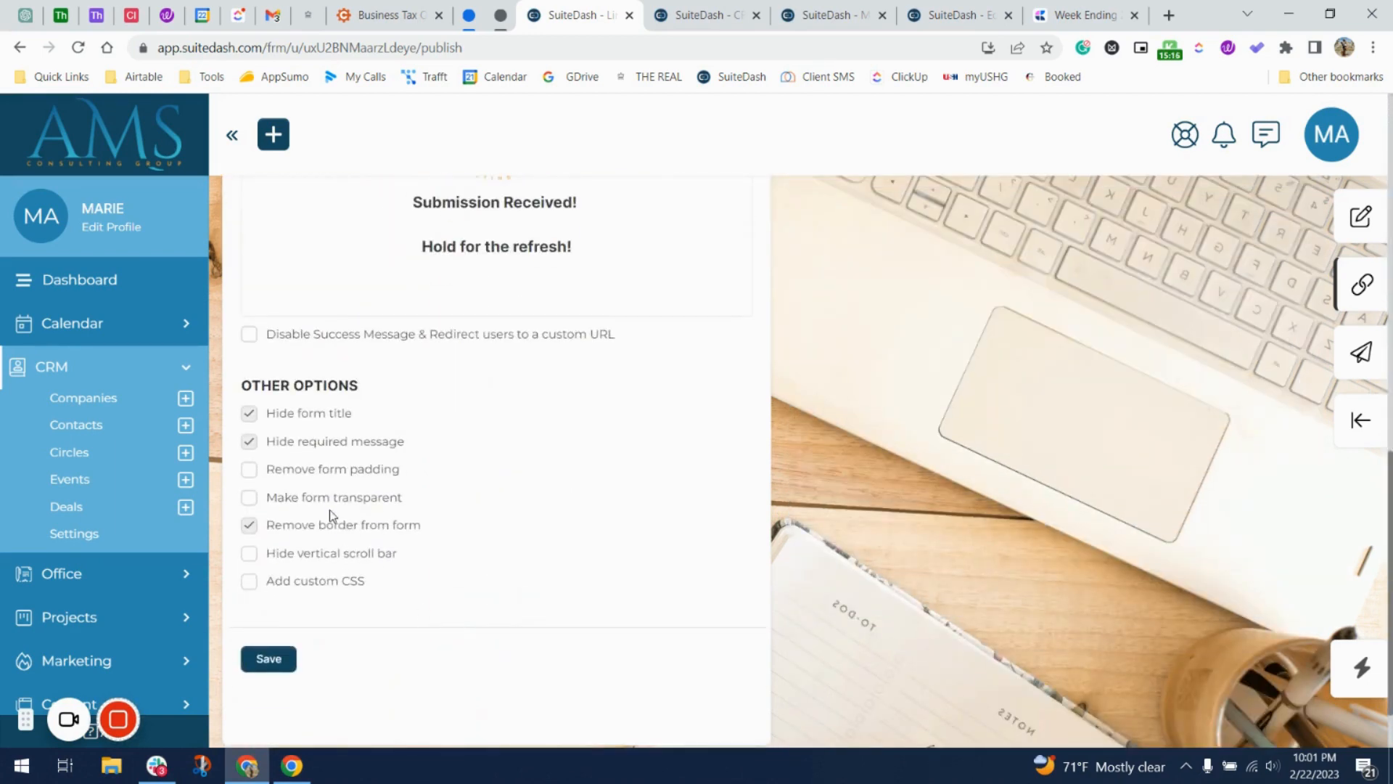
scroll(883, 442, "up", 10)
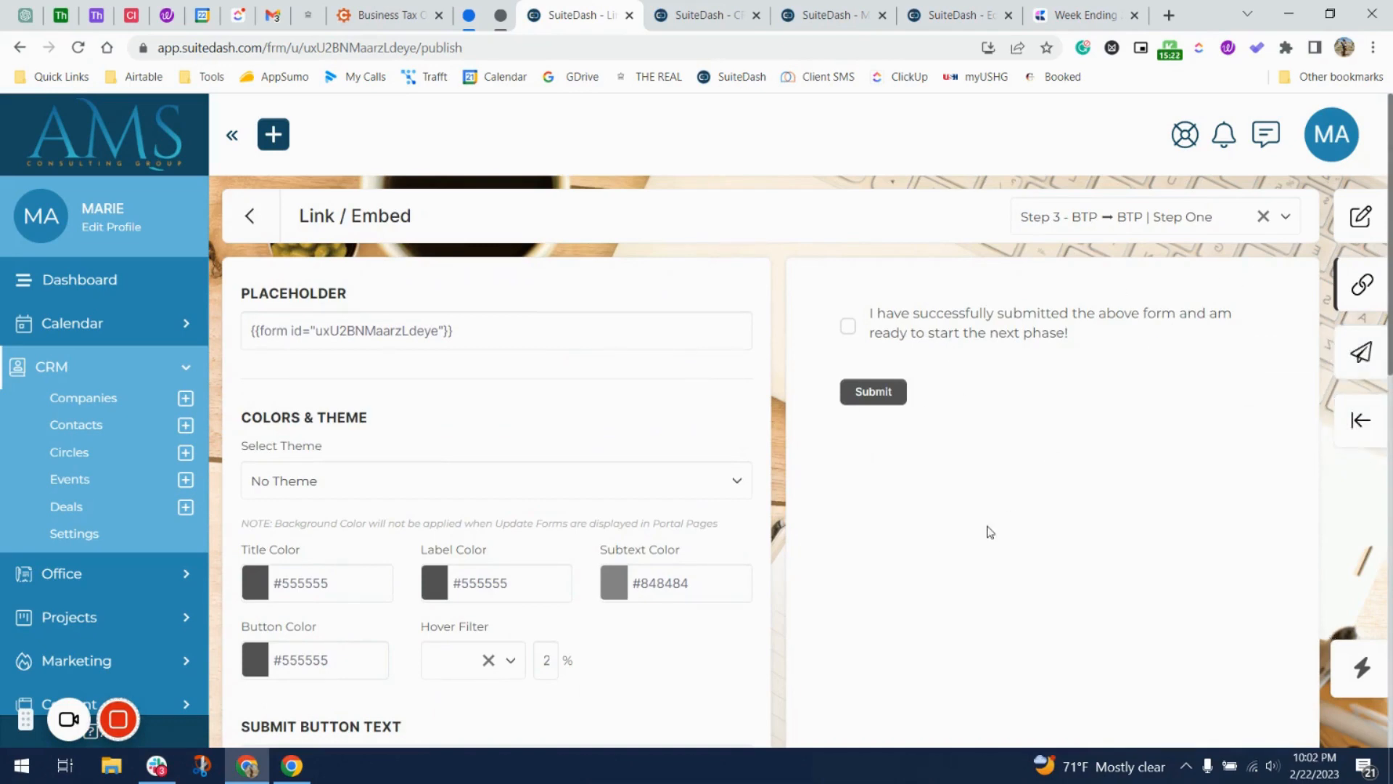
scroll(641, 545, "down", 8)
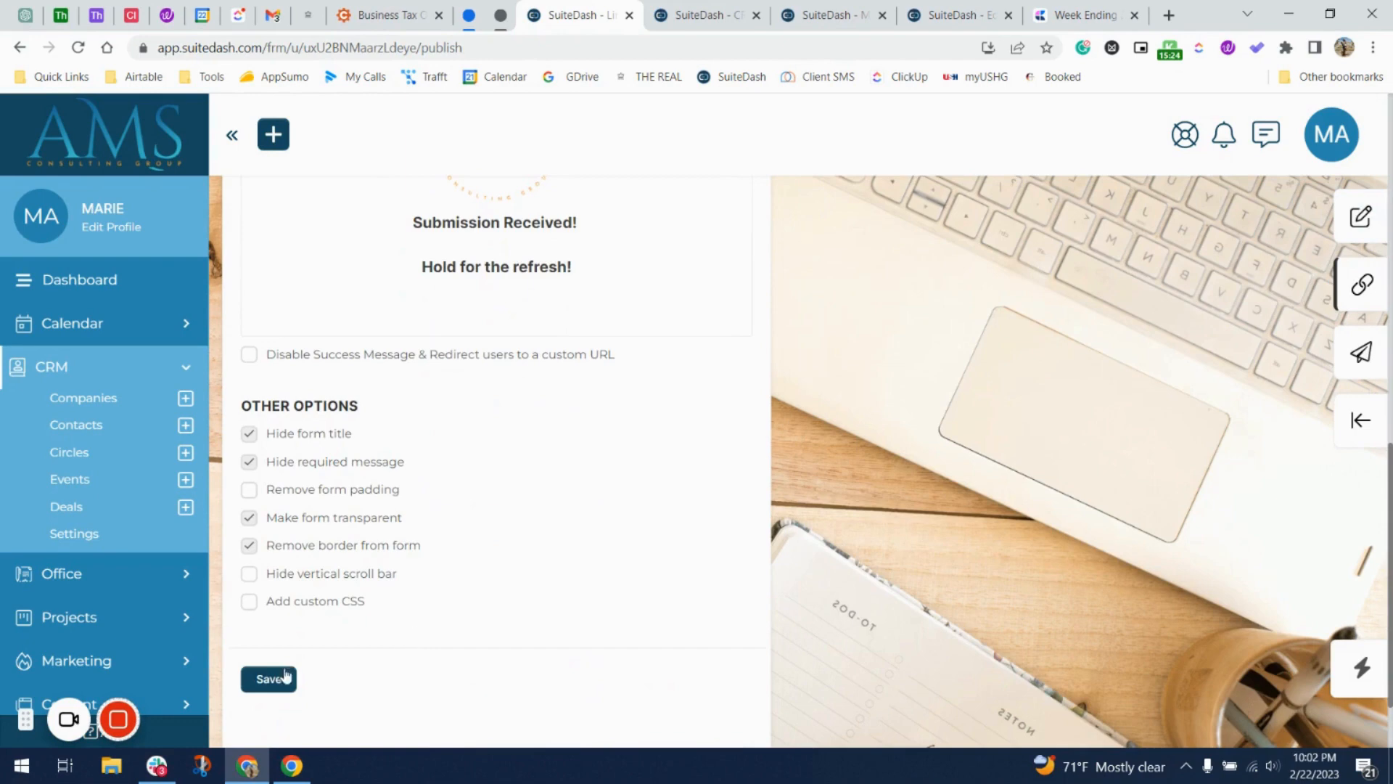
left_click(268, 678)
Copy the form's placeholder shortcode.
scroll(563, 516, "up", 10)
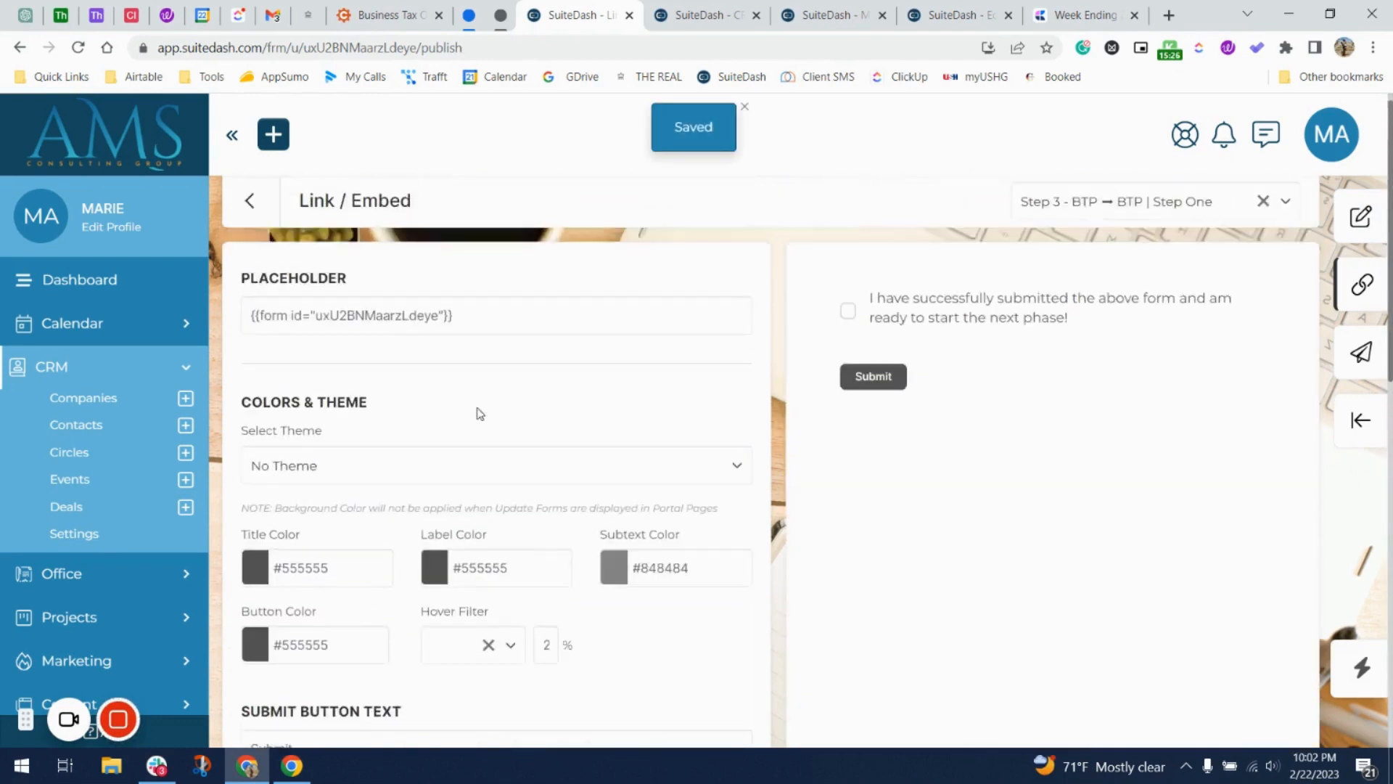
left_click(426, 314)
left_click(700, 15)
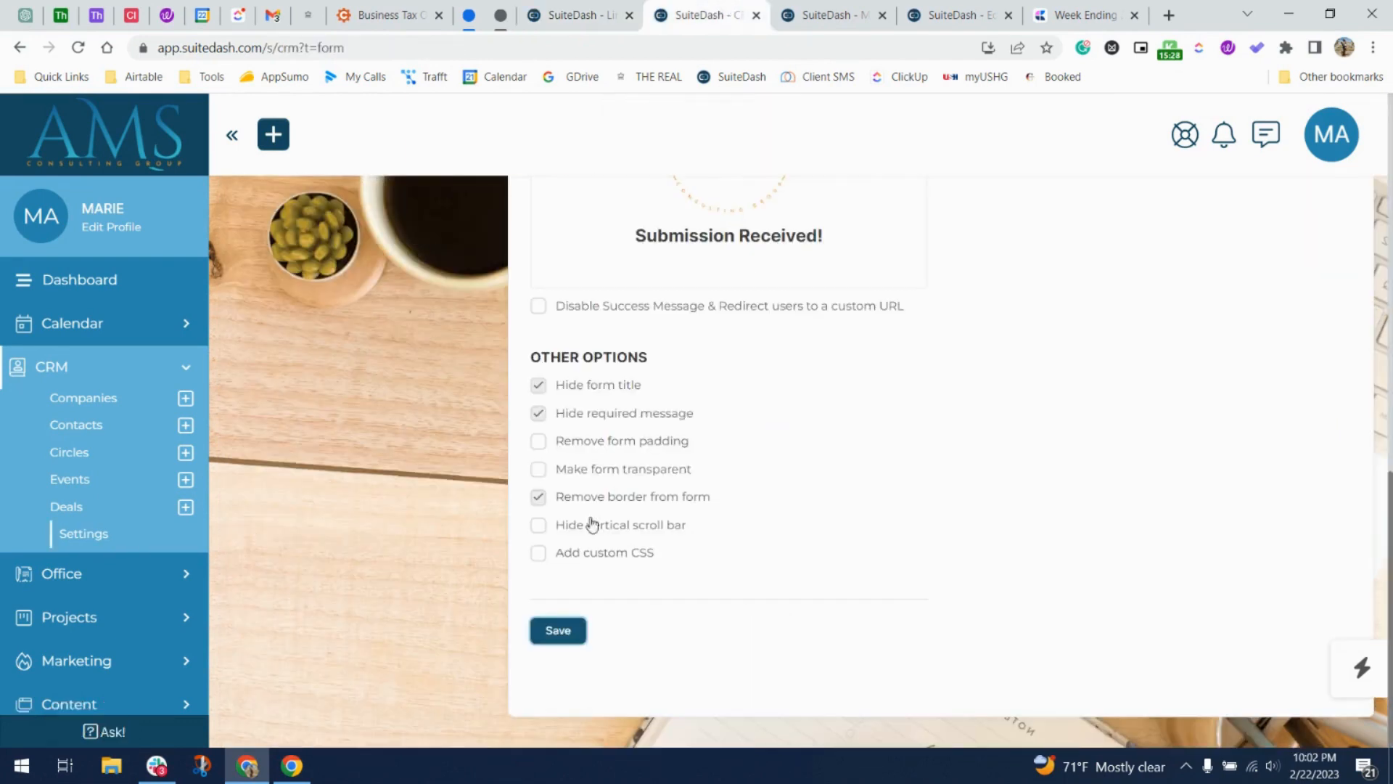
Replace the Text Block's sample text with the form shortcode and save the BTP | Step One page.
left_click(577, 14)
left_click(834, 14)
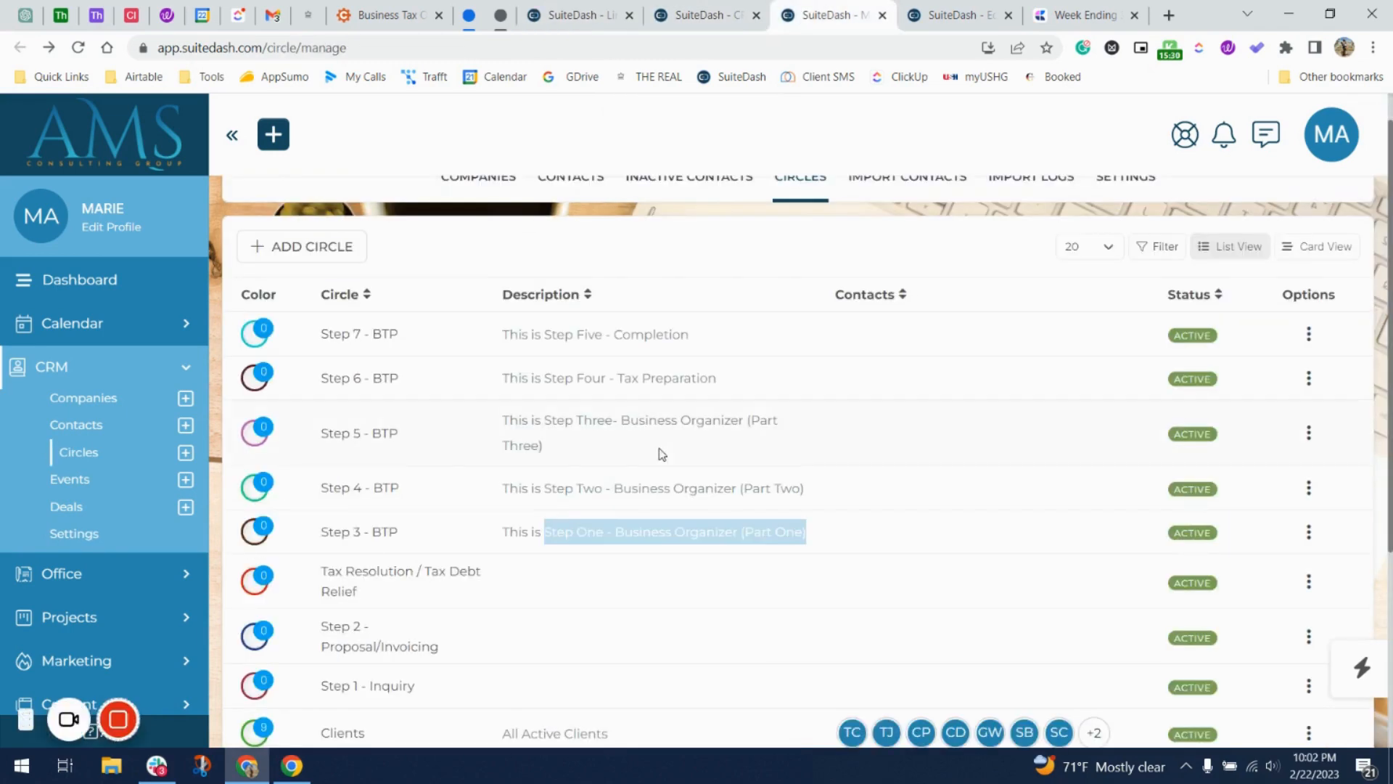
key("ctrl+Tab")
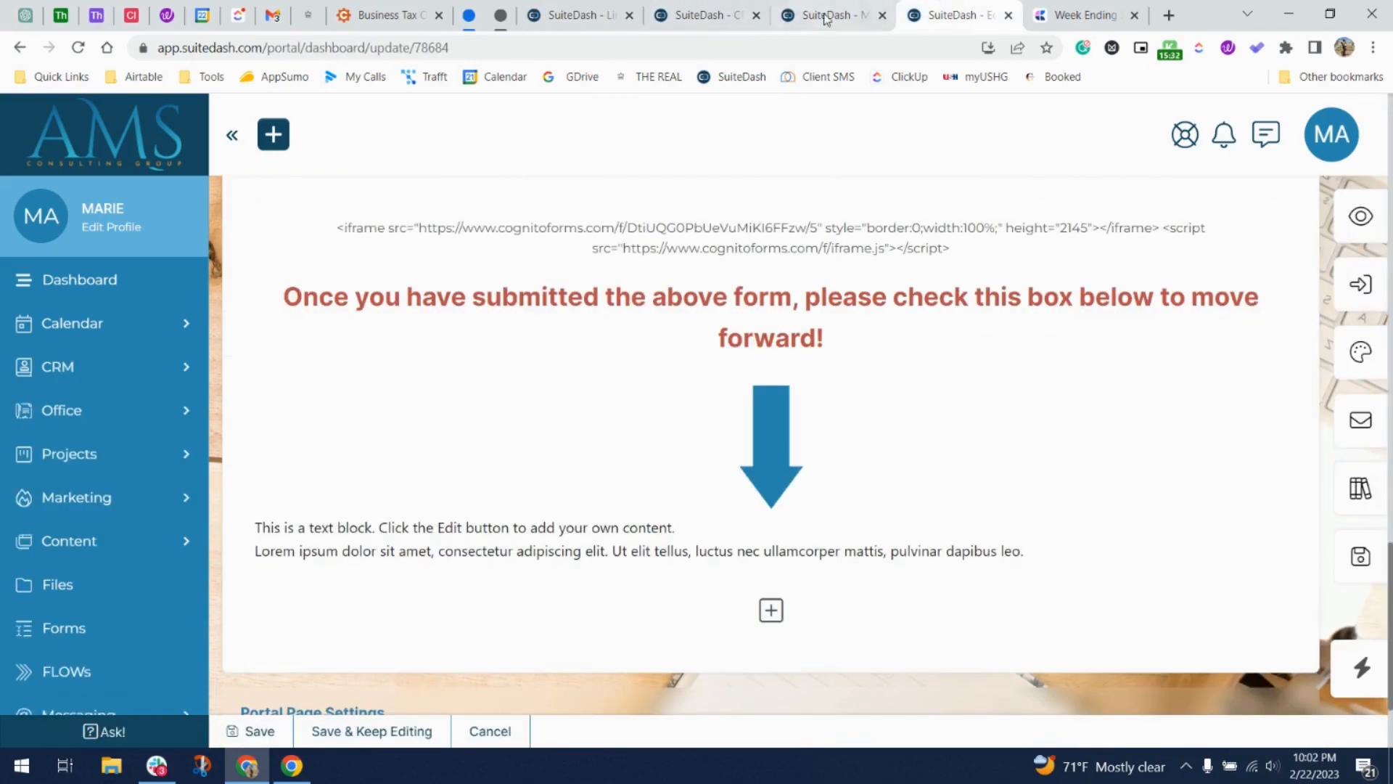
left_click(756, 16)
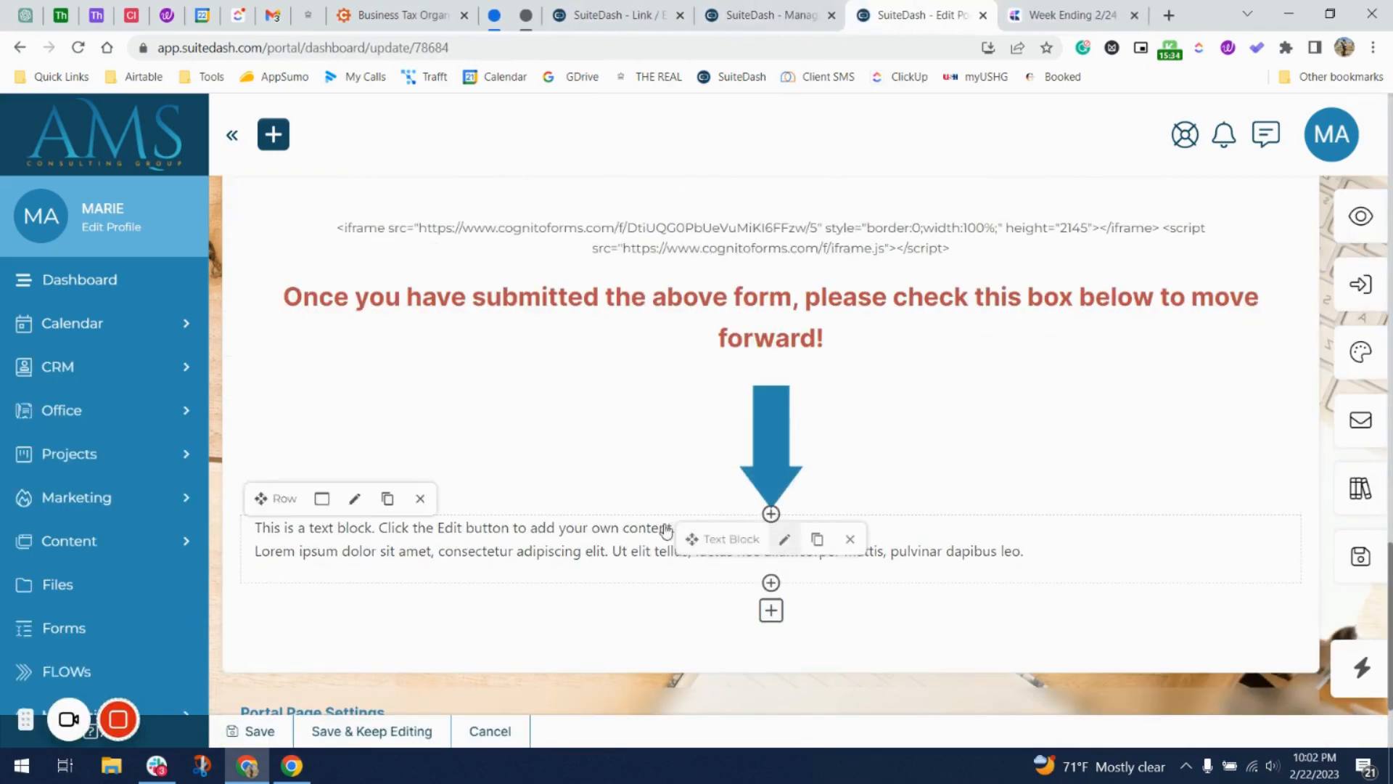
left_click(784, 538)
left_click(697, 391)
key("ctrl+a")
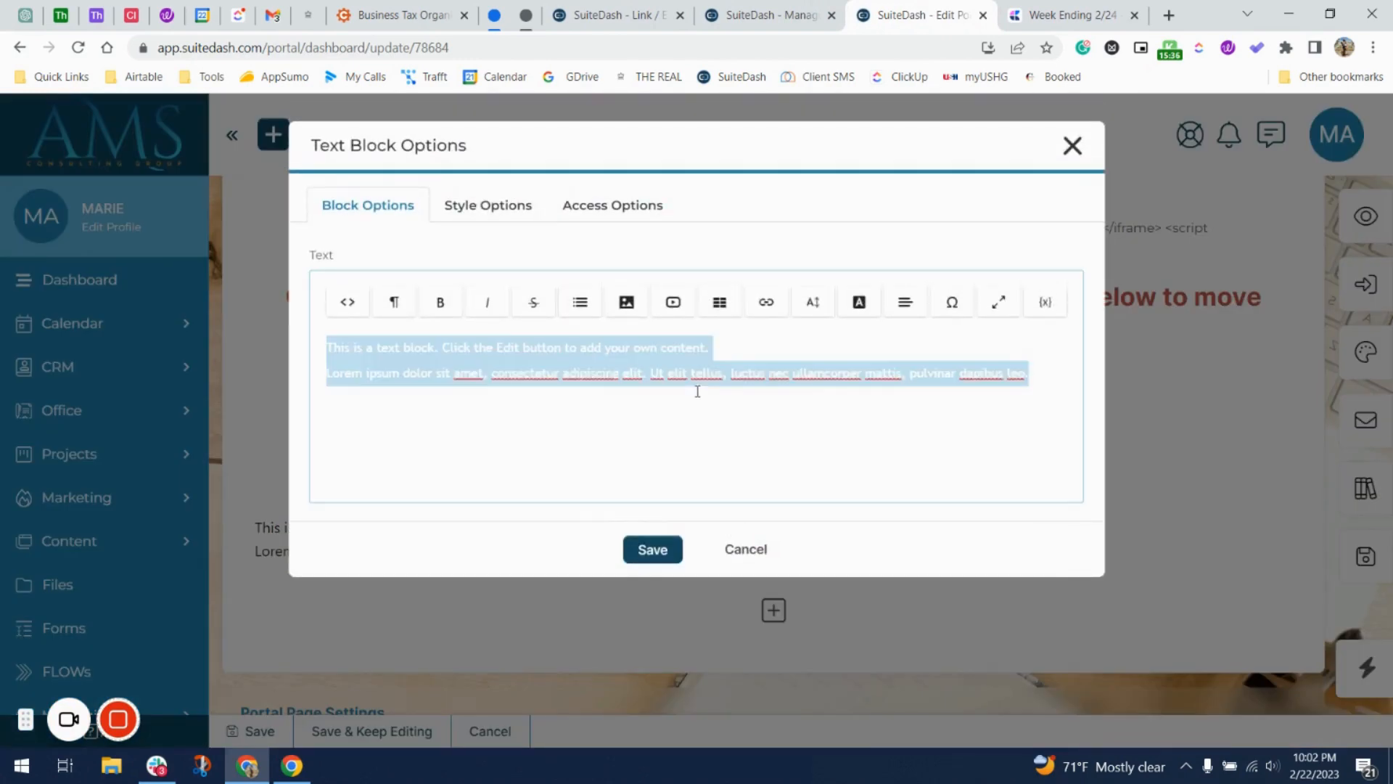
key("ctrl+v")
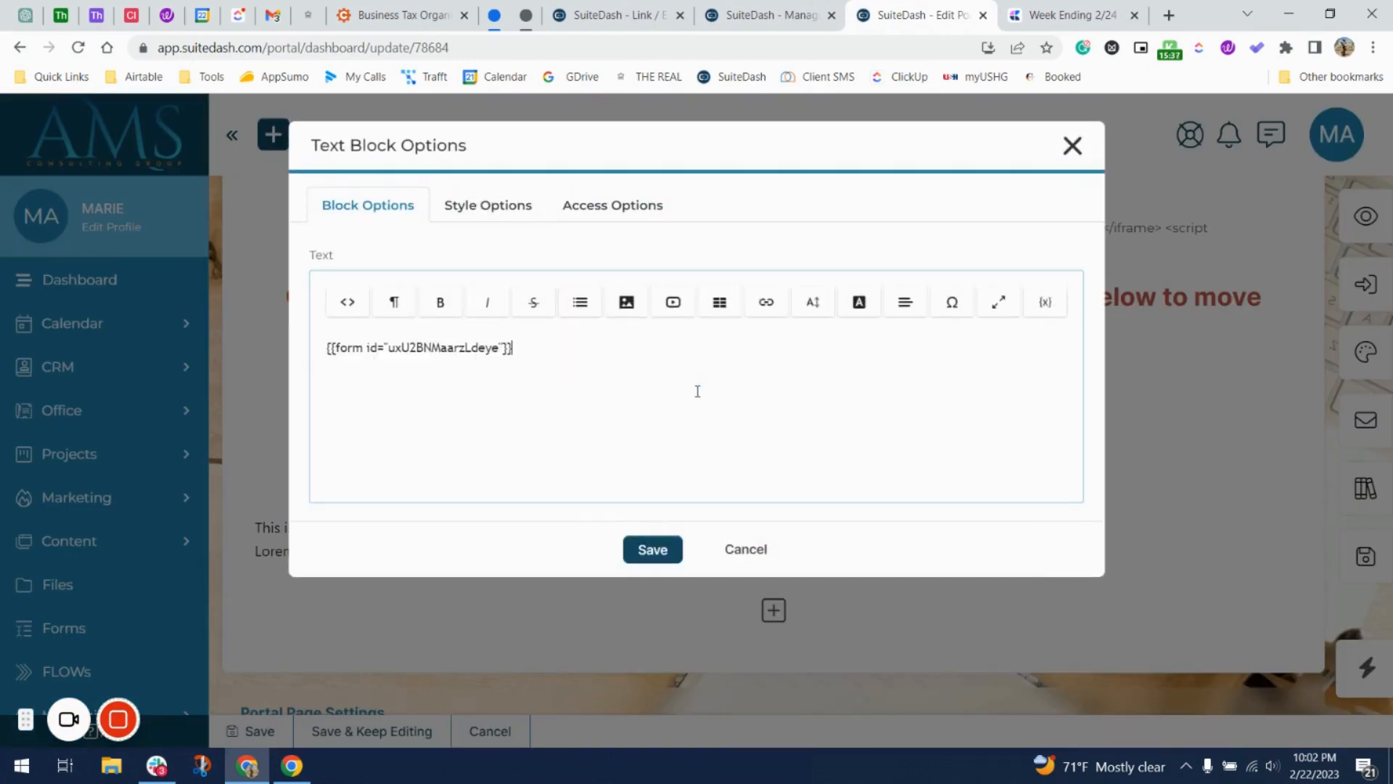
left_click(652, 550)
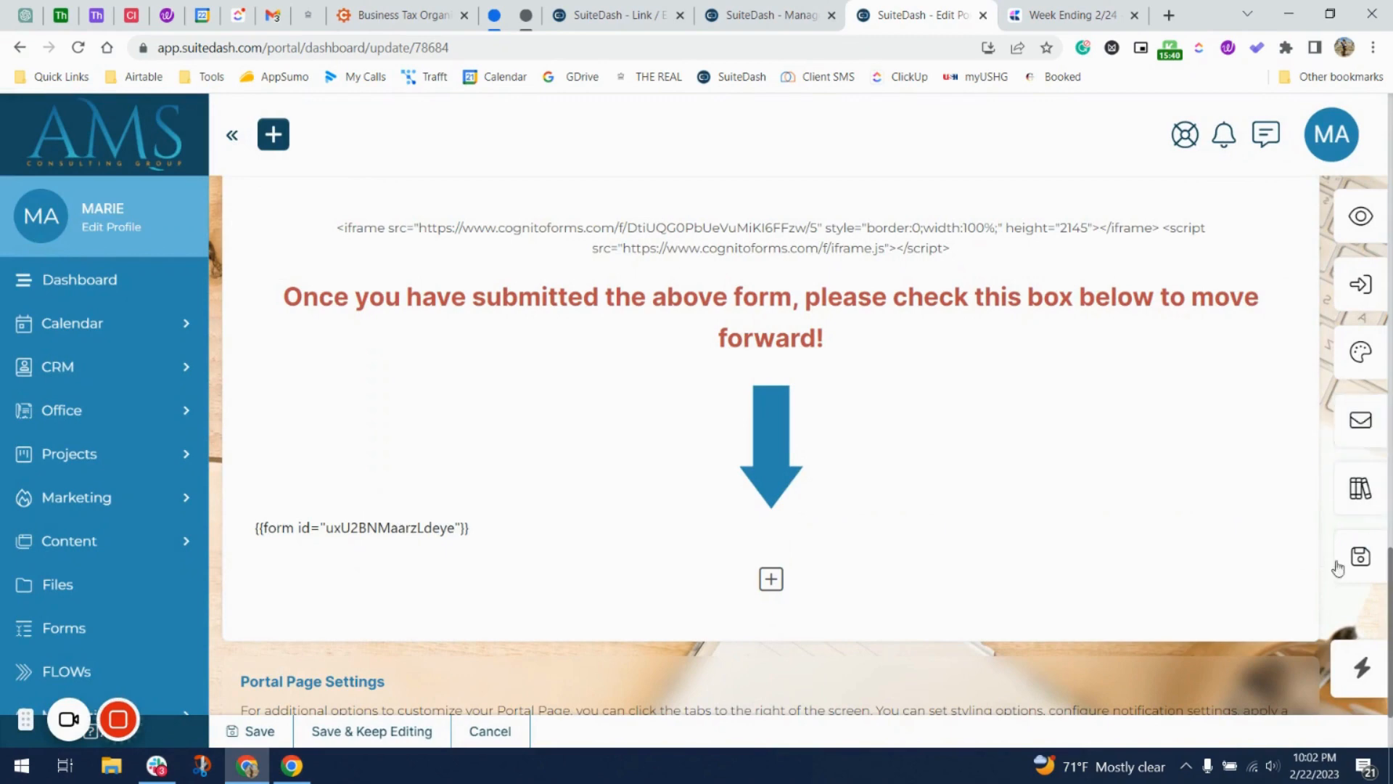
left_click(1358, 558)
Preview the portal page and switch Preview As to Tester Company.
left_click(697, 516)
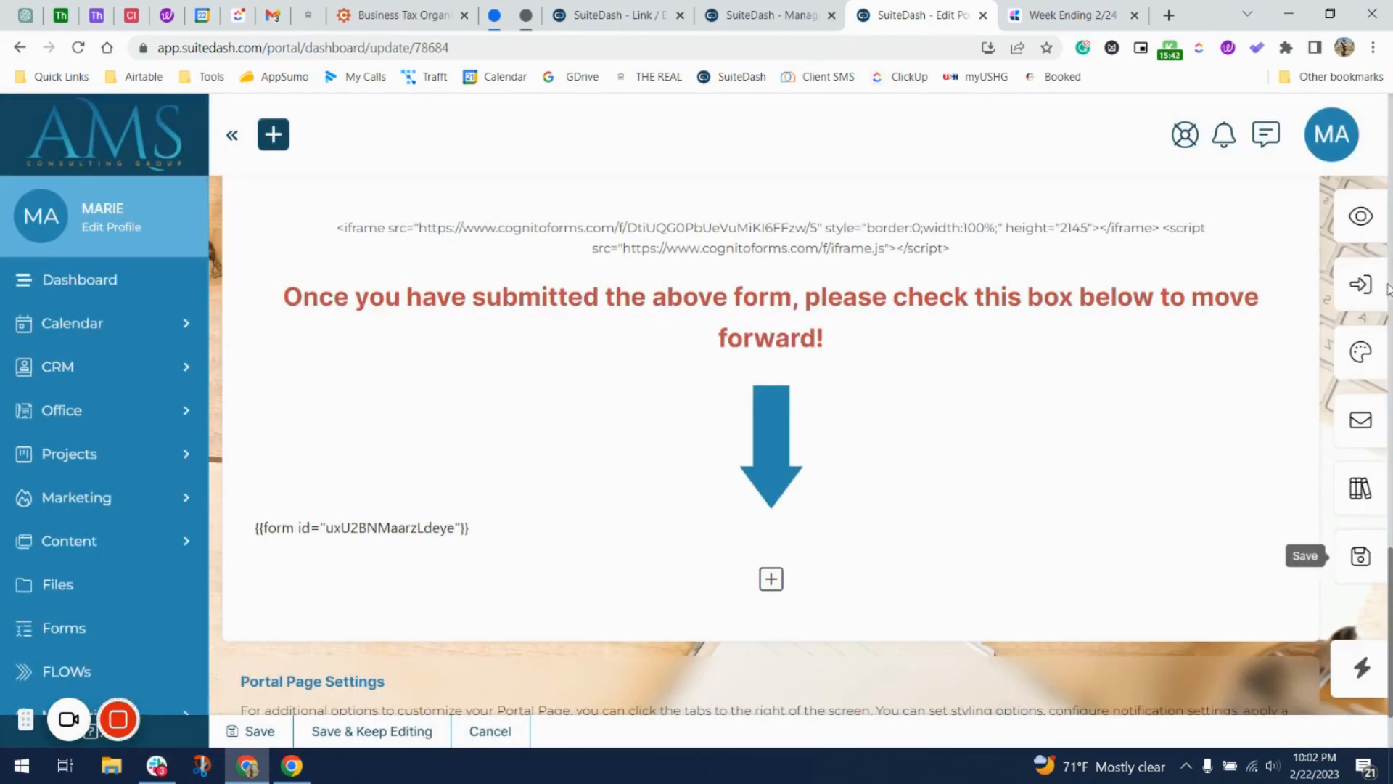
left_click(1361, 218)
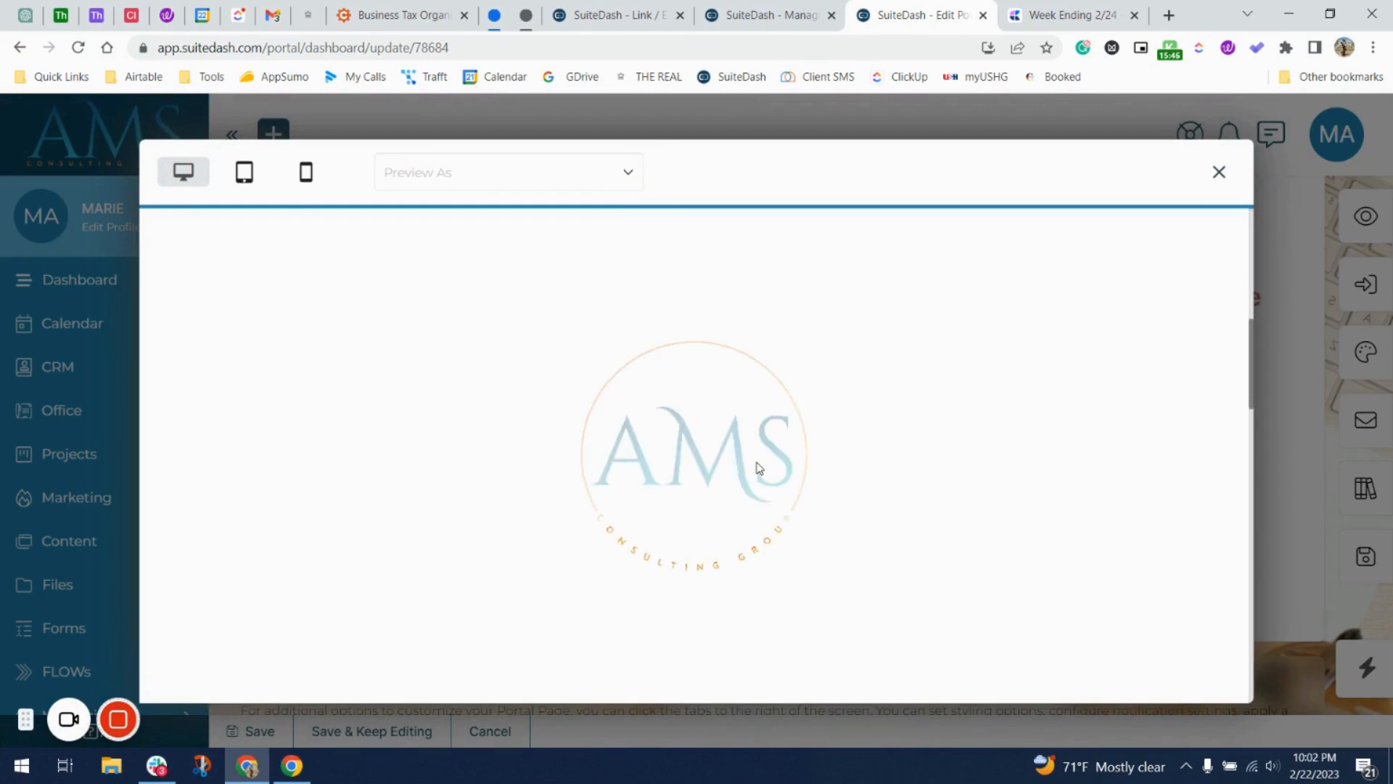
scroll(758, 467, "down", 15)
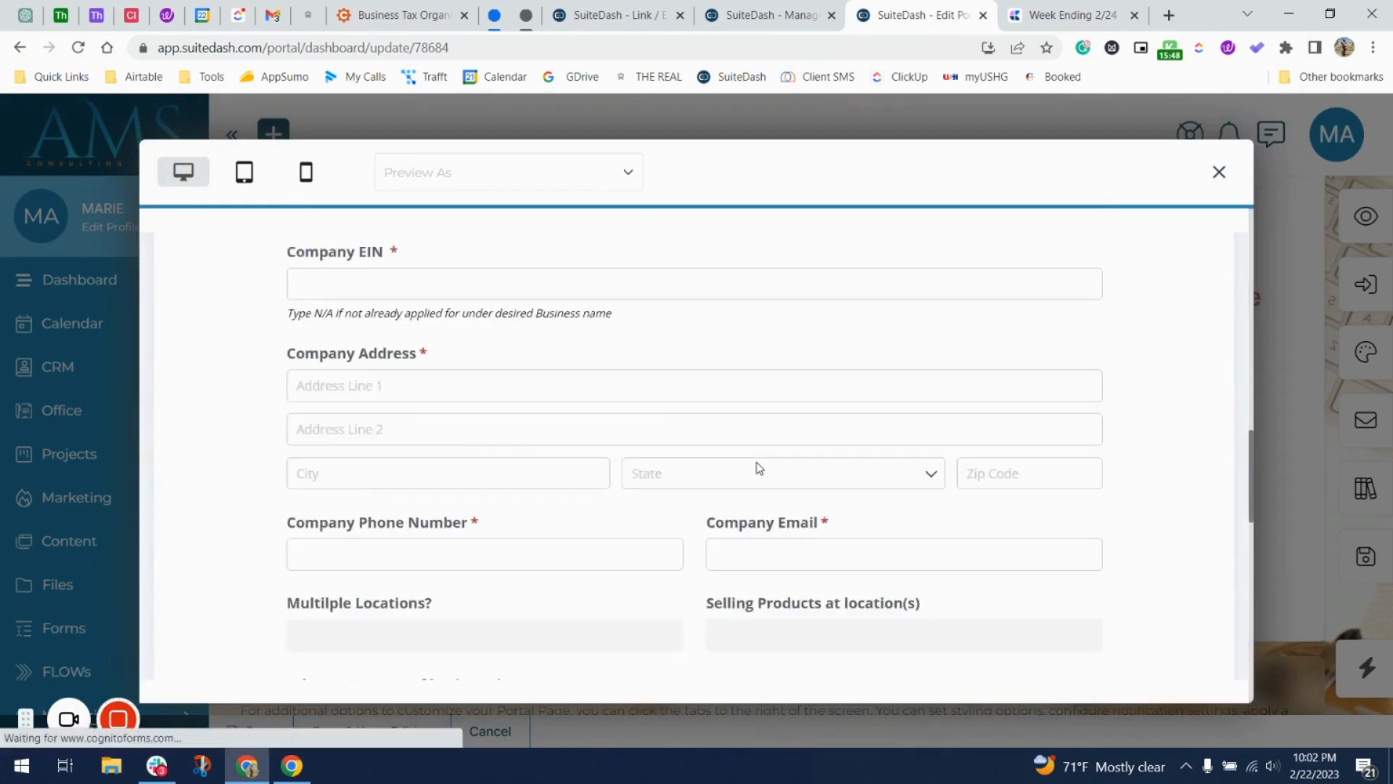
scroll(759, 467, "down", 2)
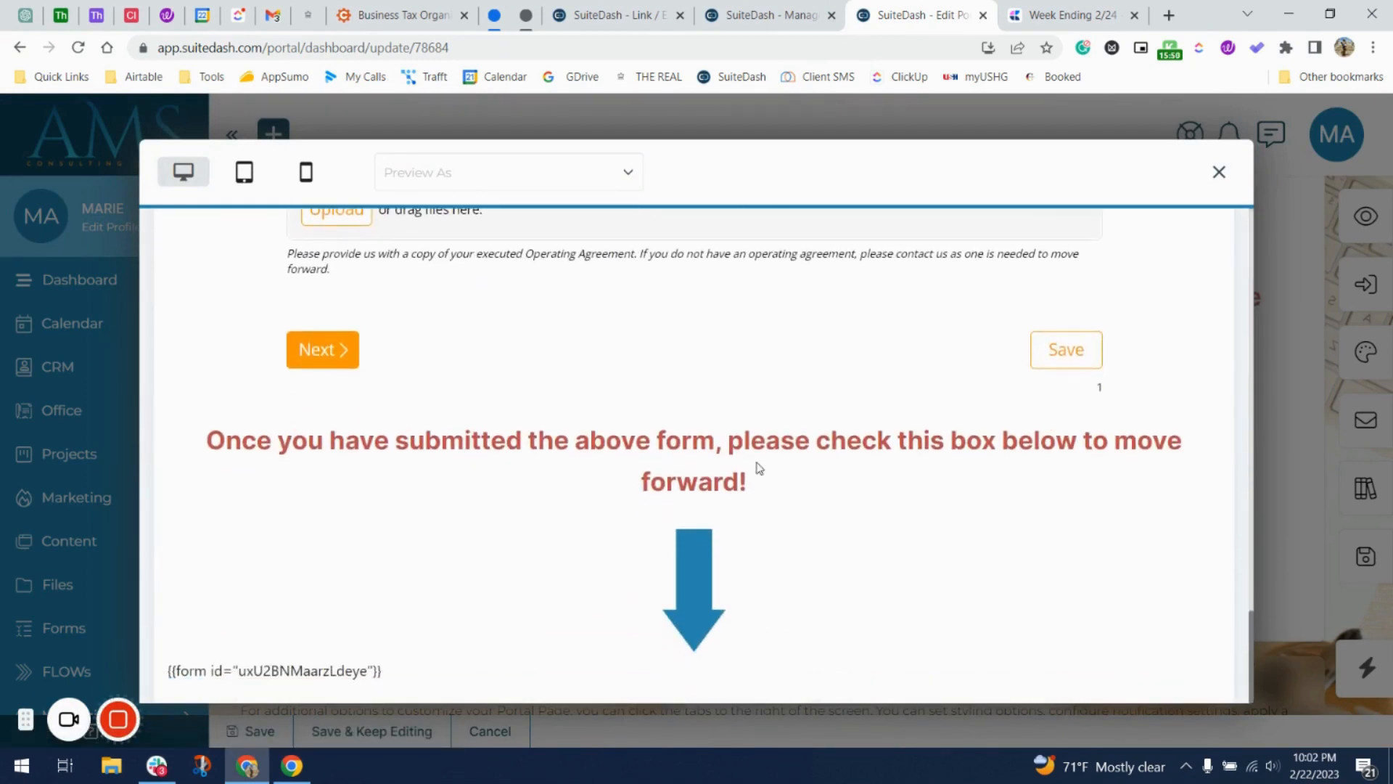
left_click(547, 174)
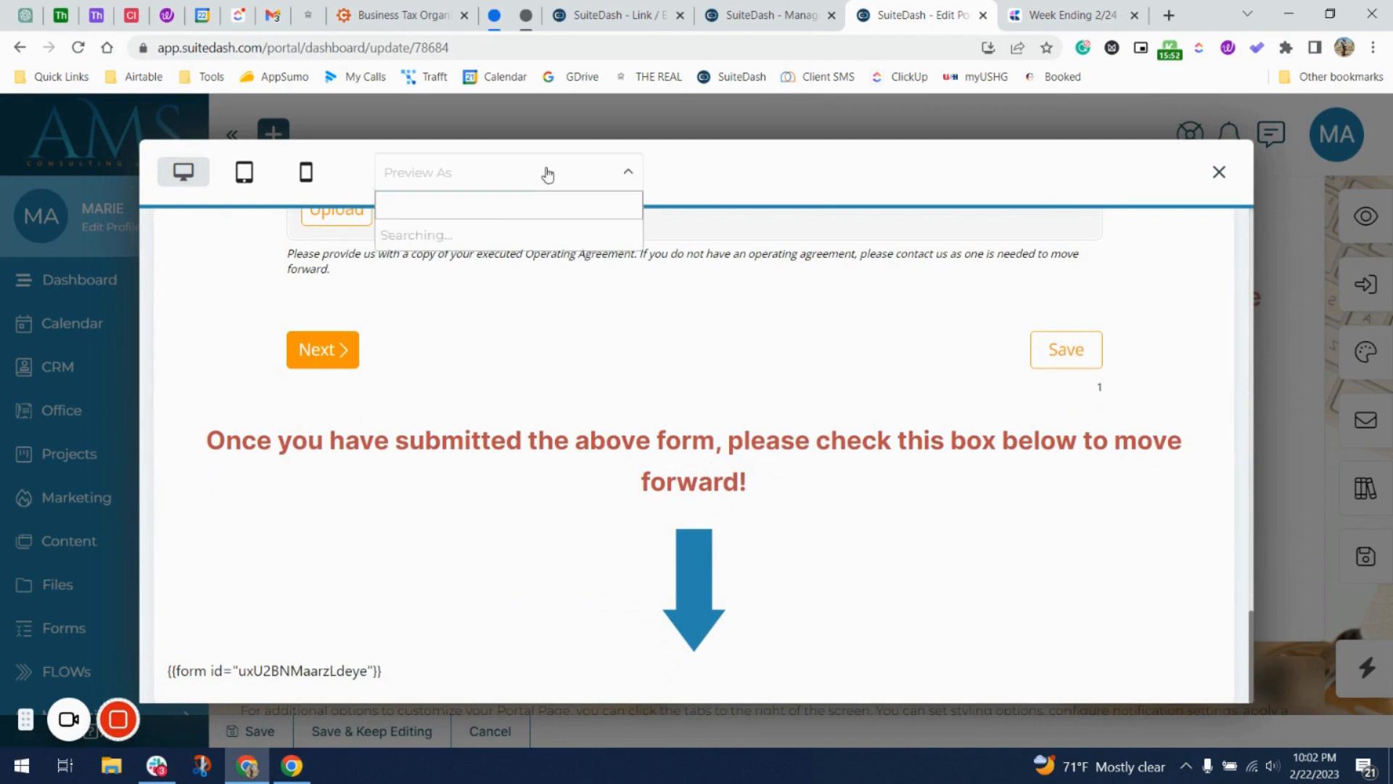
left_click(495, 270)
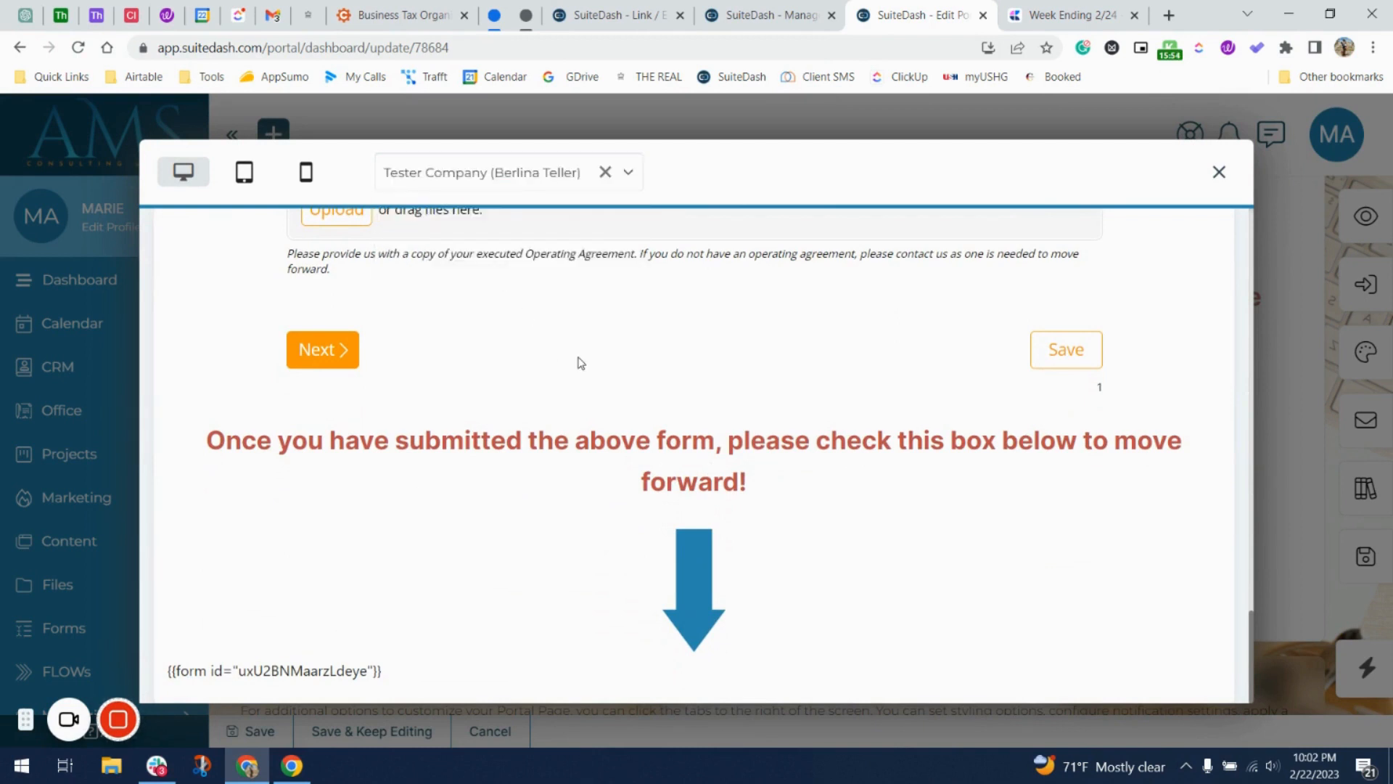
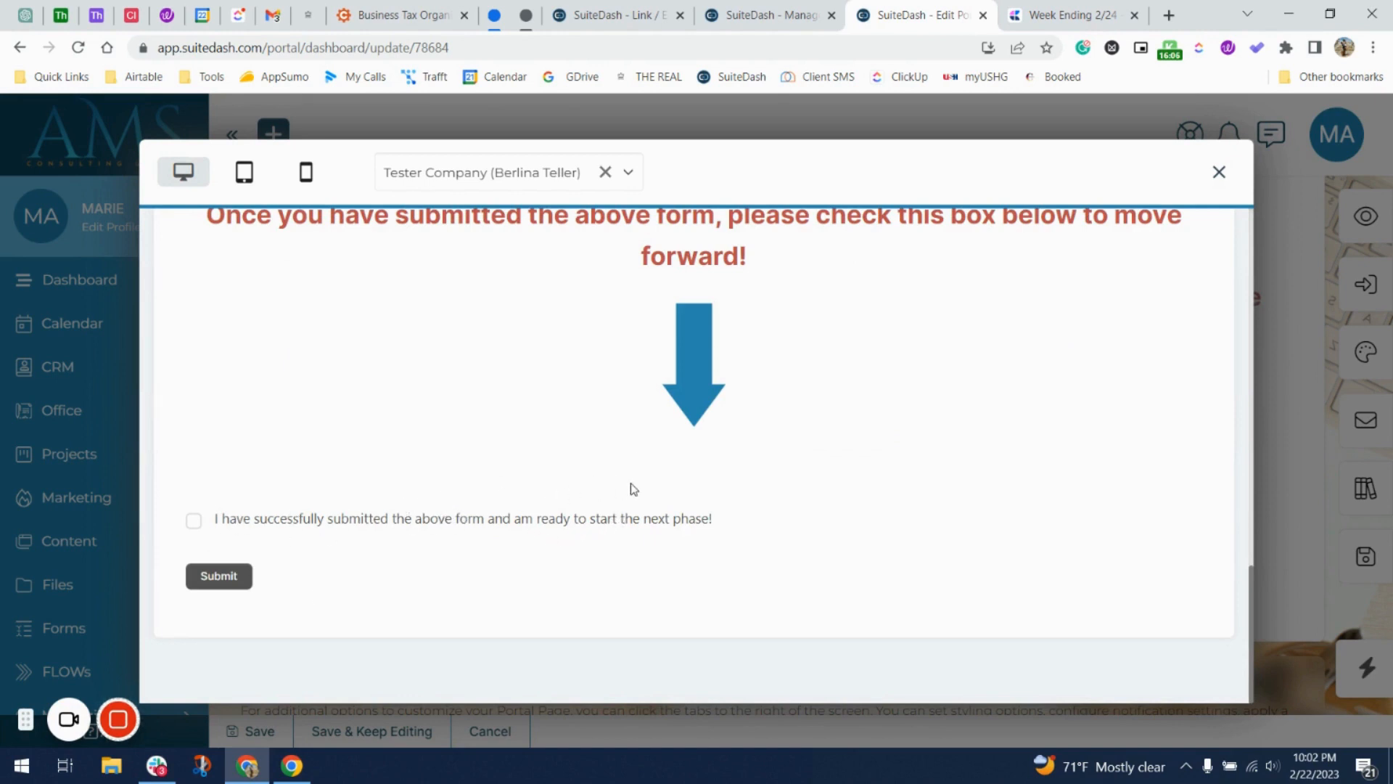
Close the Preview window to return to the BT | Step One portal page editor.
left_click(1218, 172)
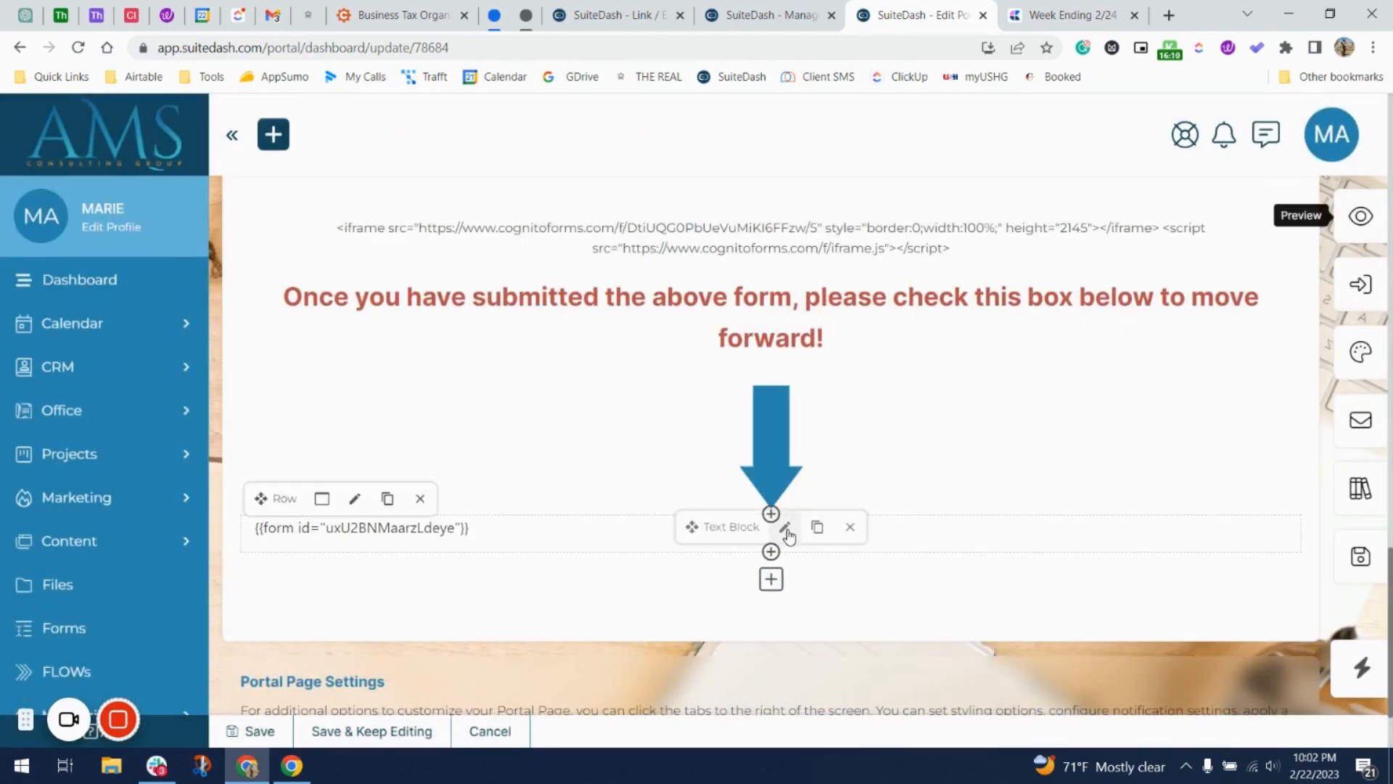
Set the form shortcode text block to 20px and centre it.
left_click(786, 529)
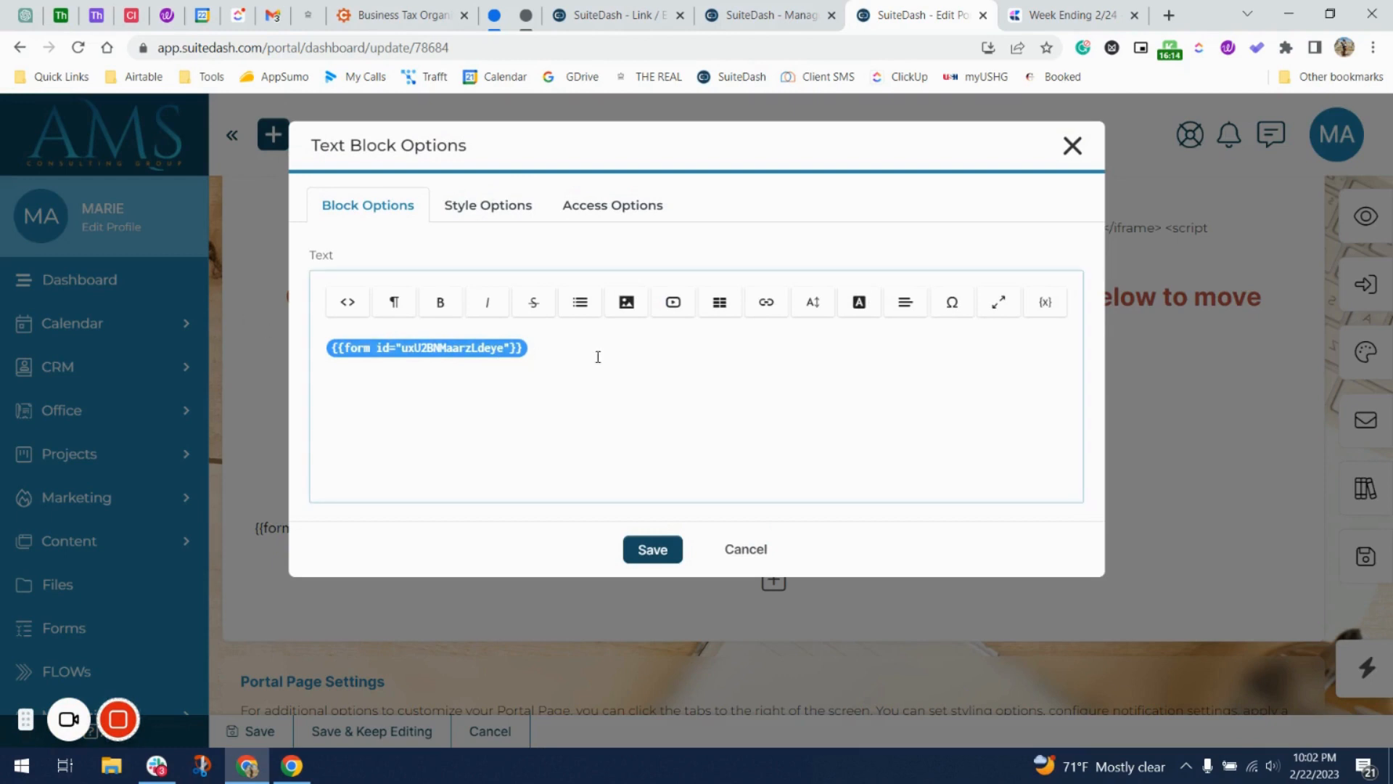
left_click(813, 302)
scroll(824, 634, "down", 1)
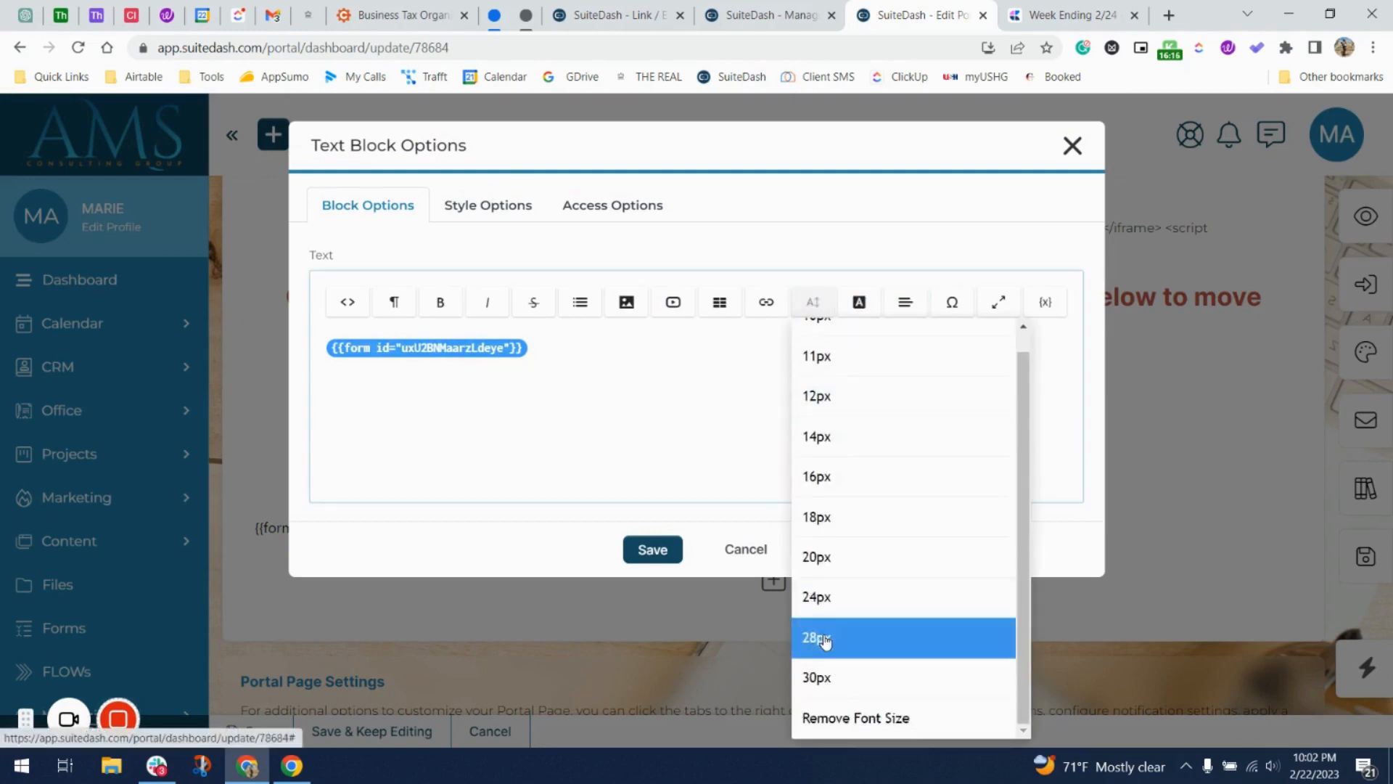
left_click(826, 674)
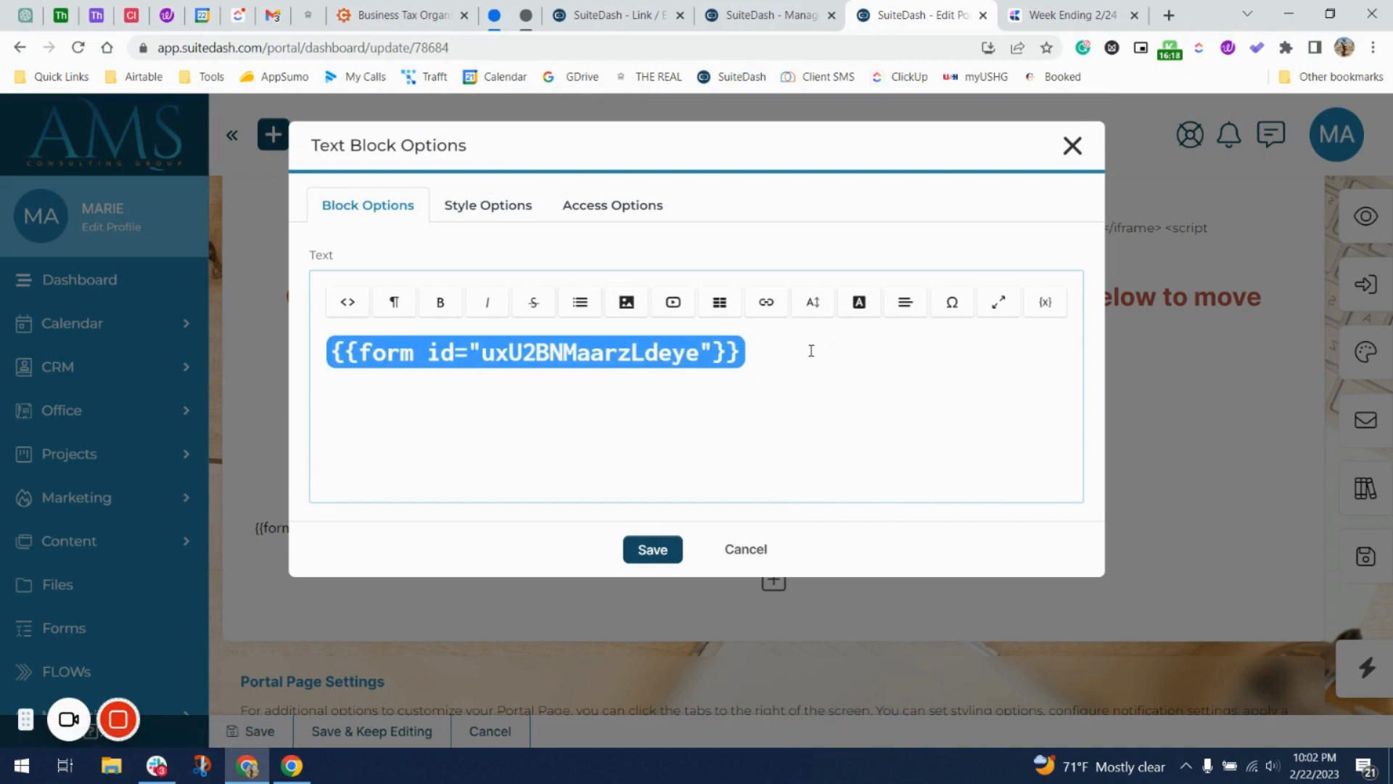
left_click(813, 302)
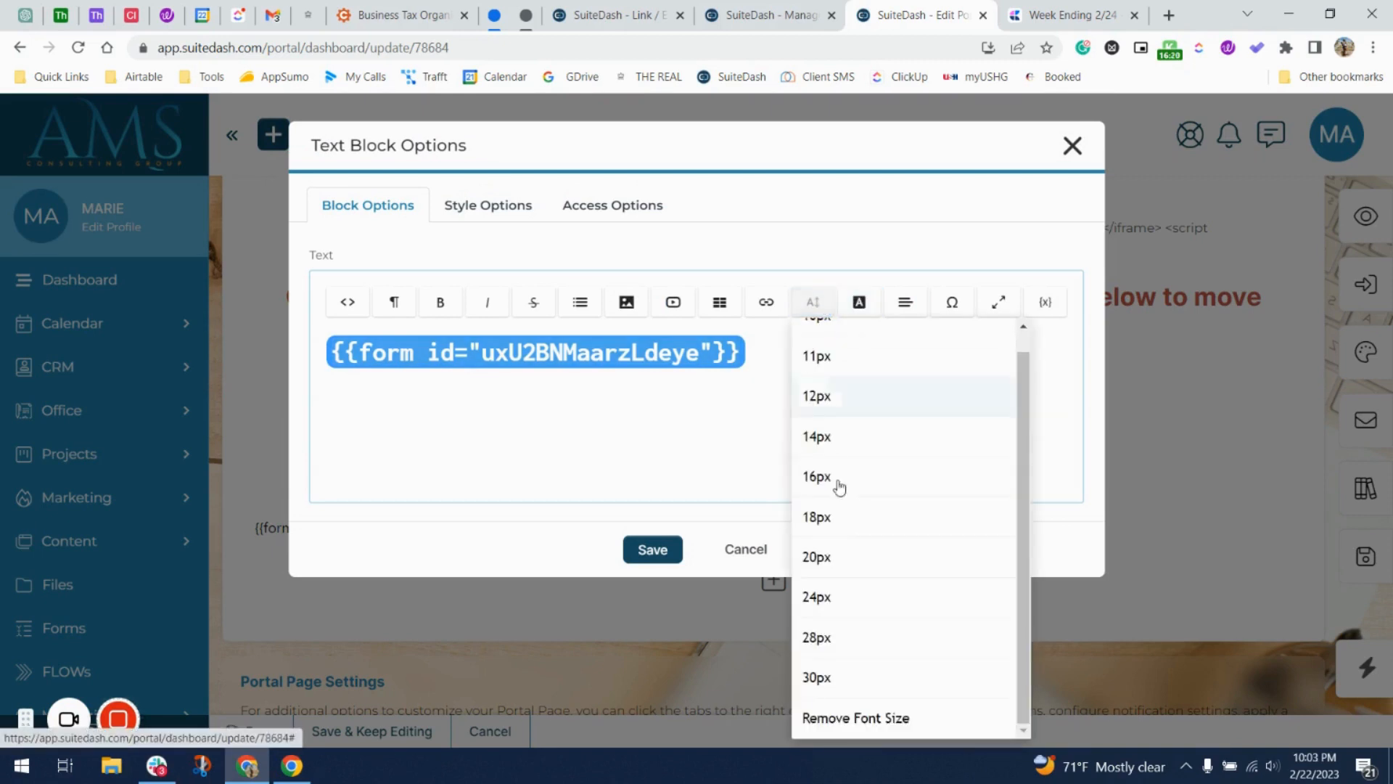
left_click(850, 570)
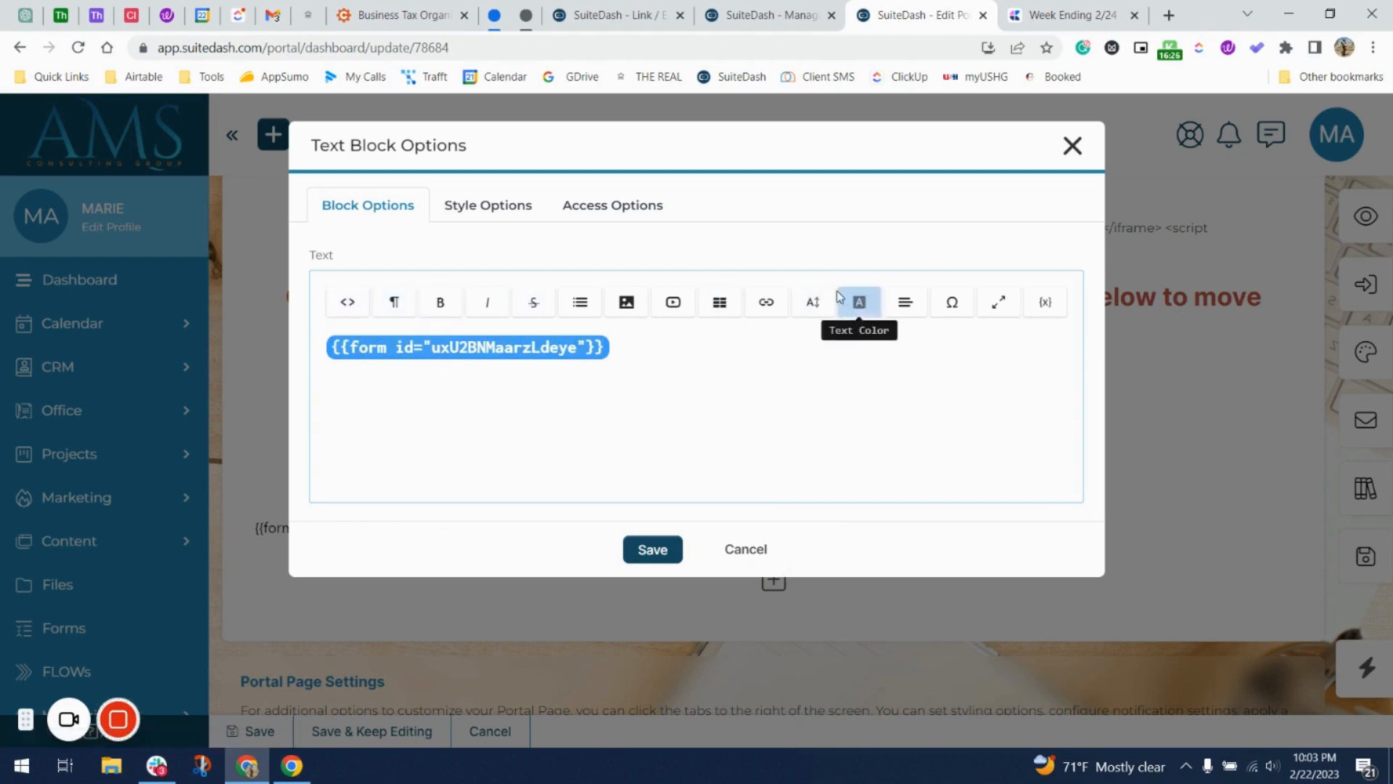
left_click(905, 302)
left_click(932, 377)
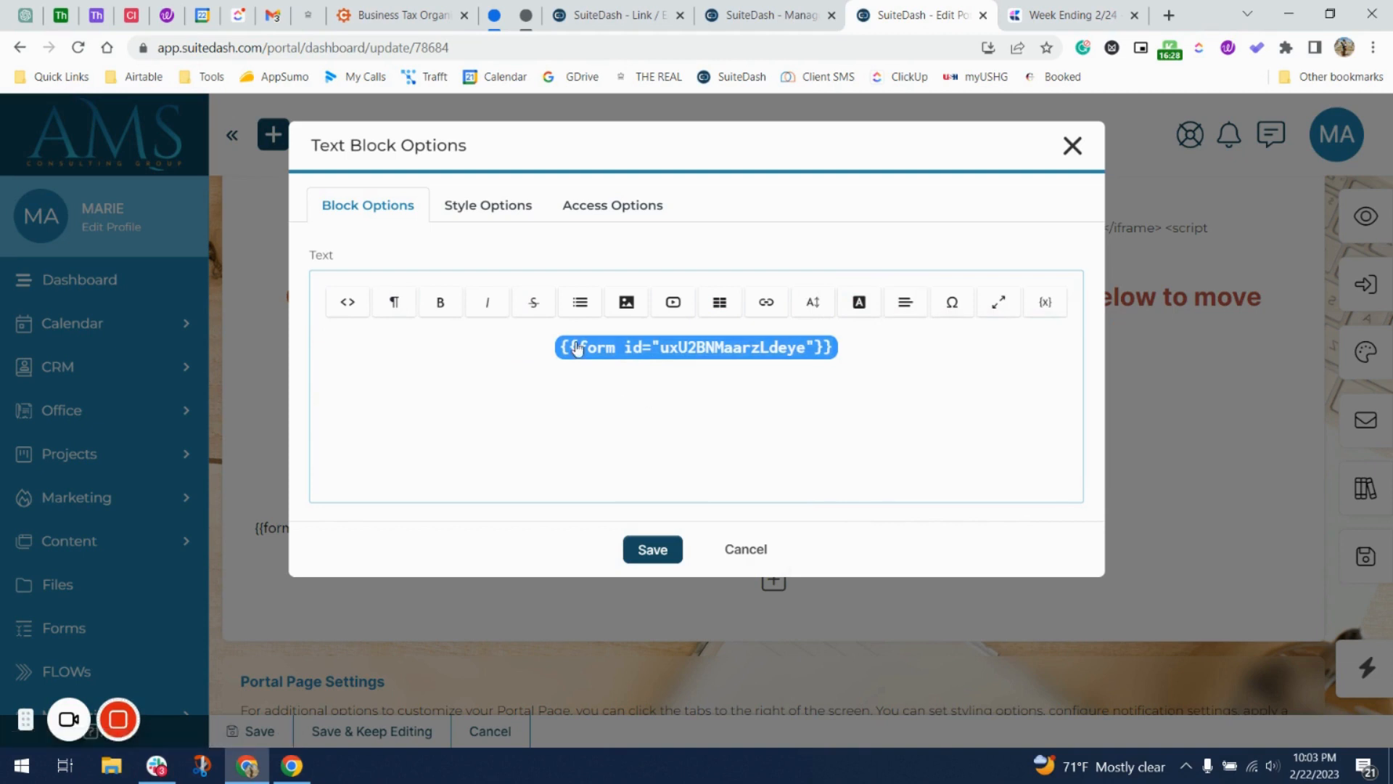
Give the text block a -50 top margin and save it.
left_click(512, 211)
left_click(483, 270)
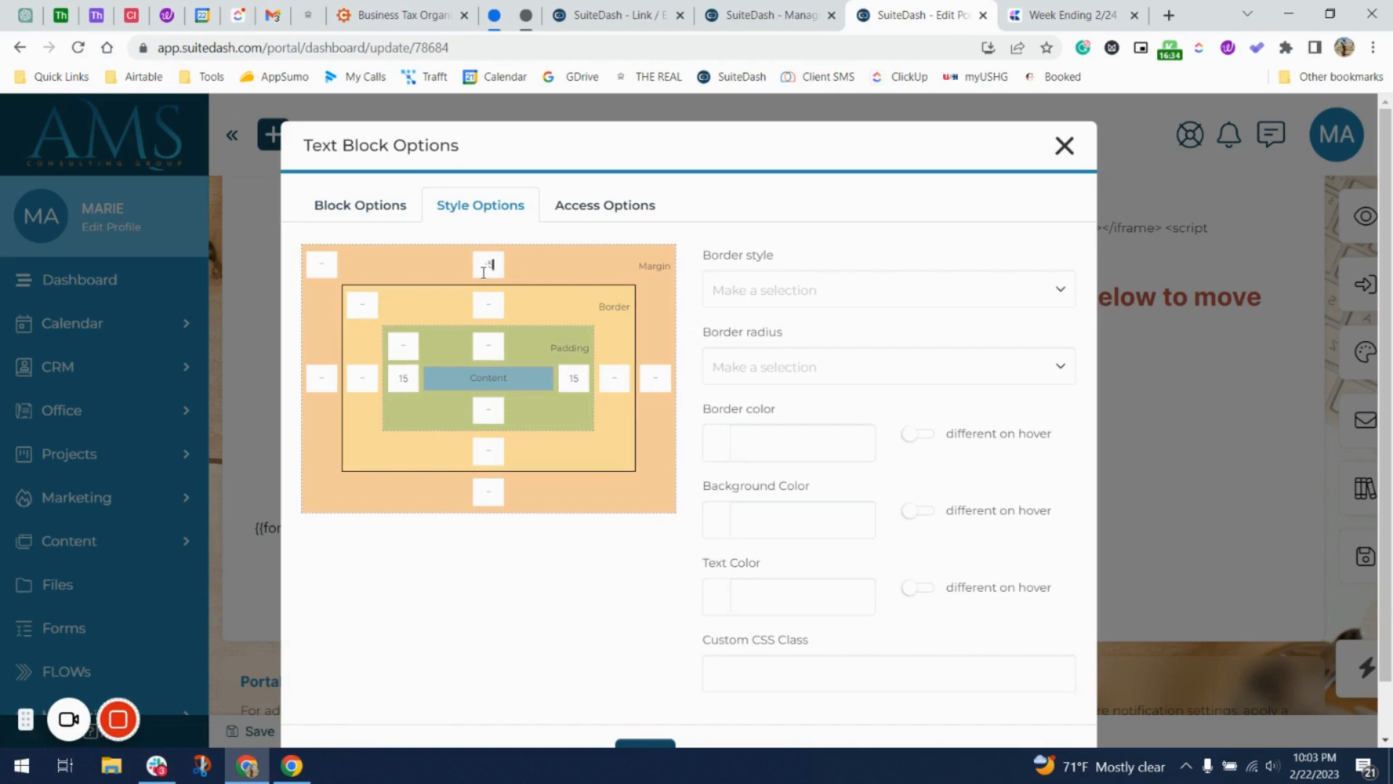
scroll(571, 513, "down", 1)
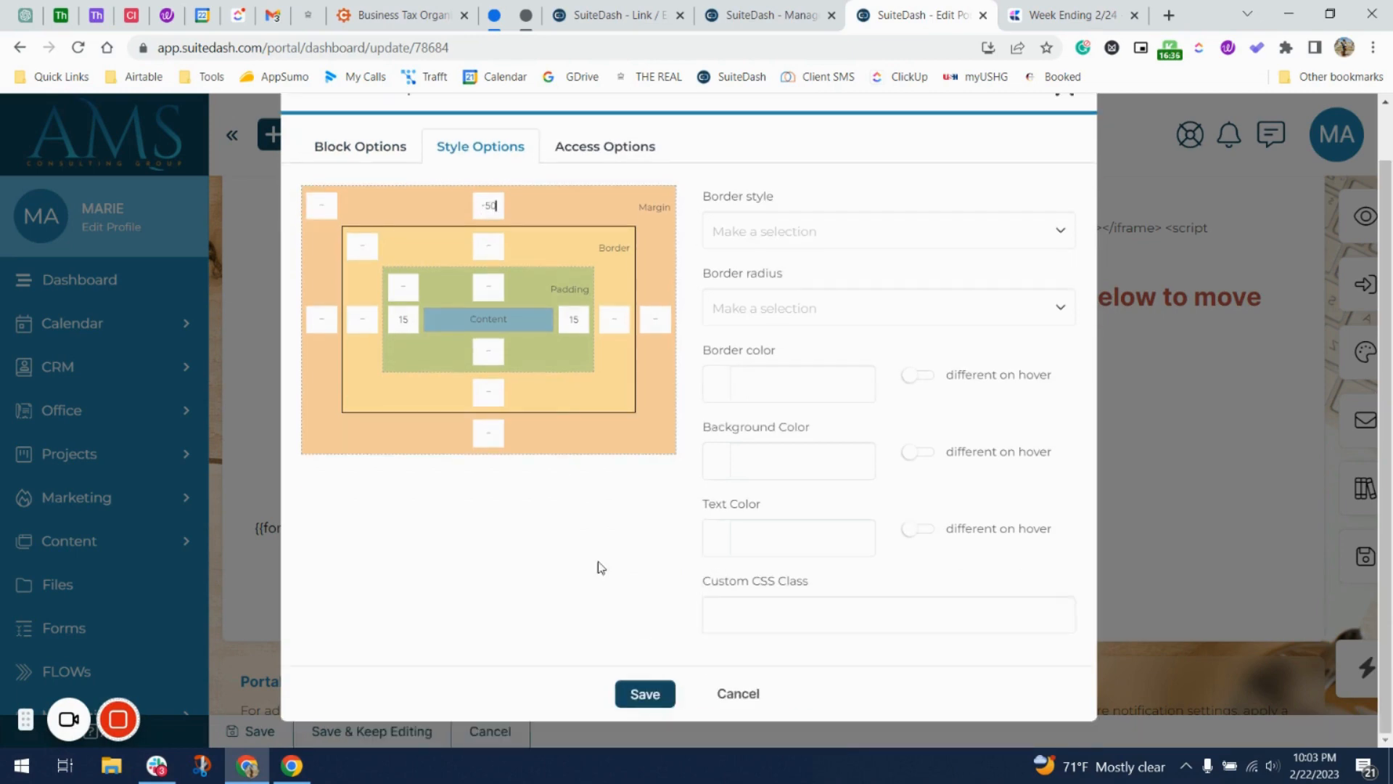
left_click(646, 689)
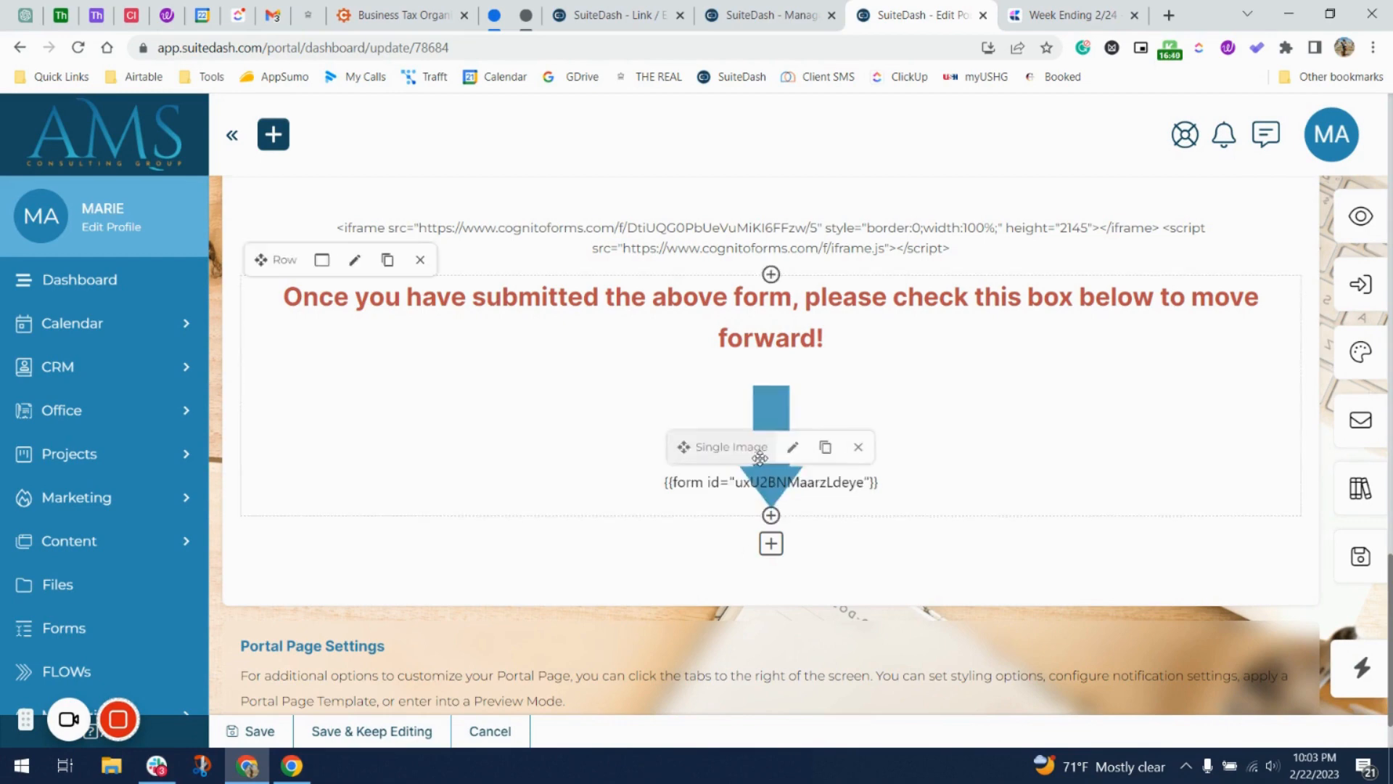
left_click(1382, 214)
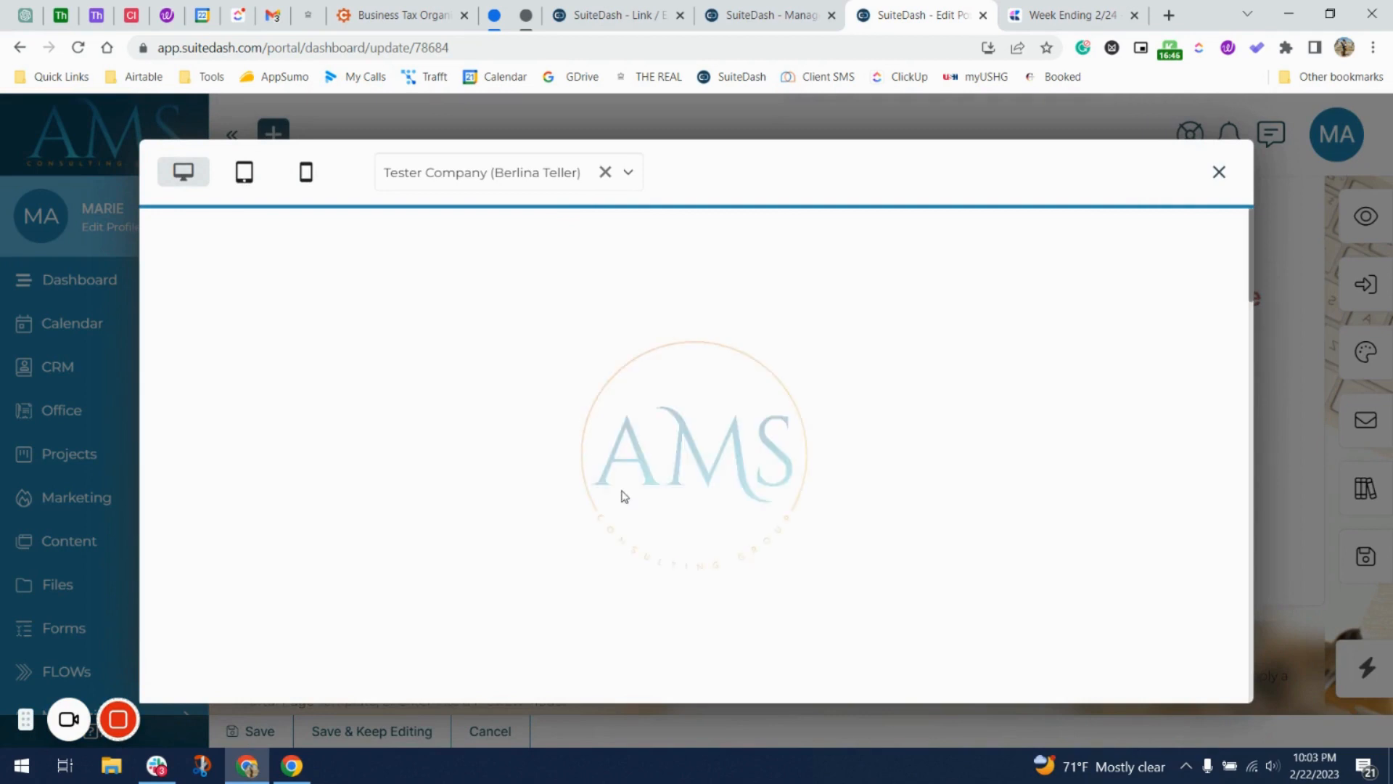
scroll(625, 497, "down", 20)
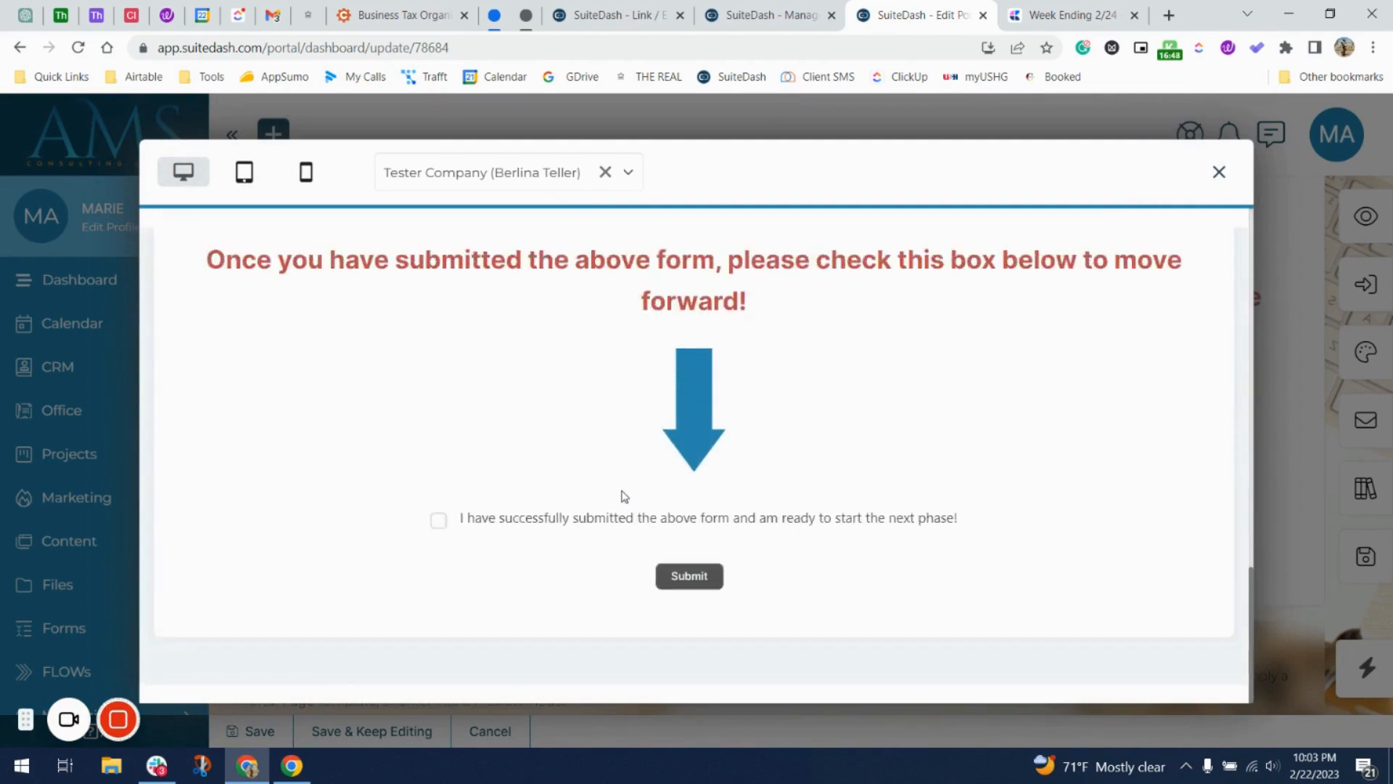
scroll(624, 497, "up", 7)
scroll(631, 500, "down", 10)
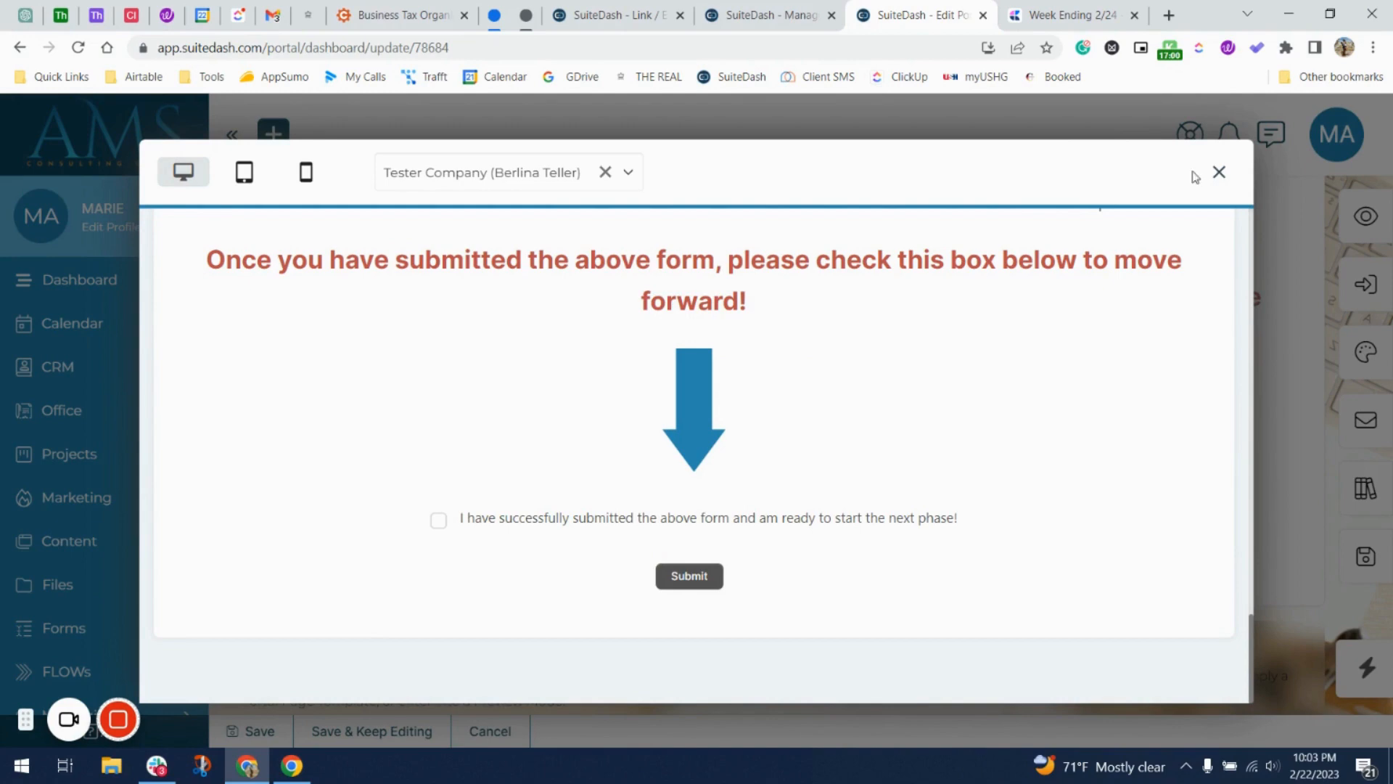
left_click(1218, 175)
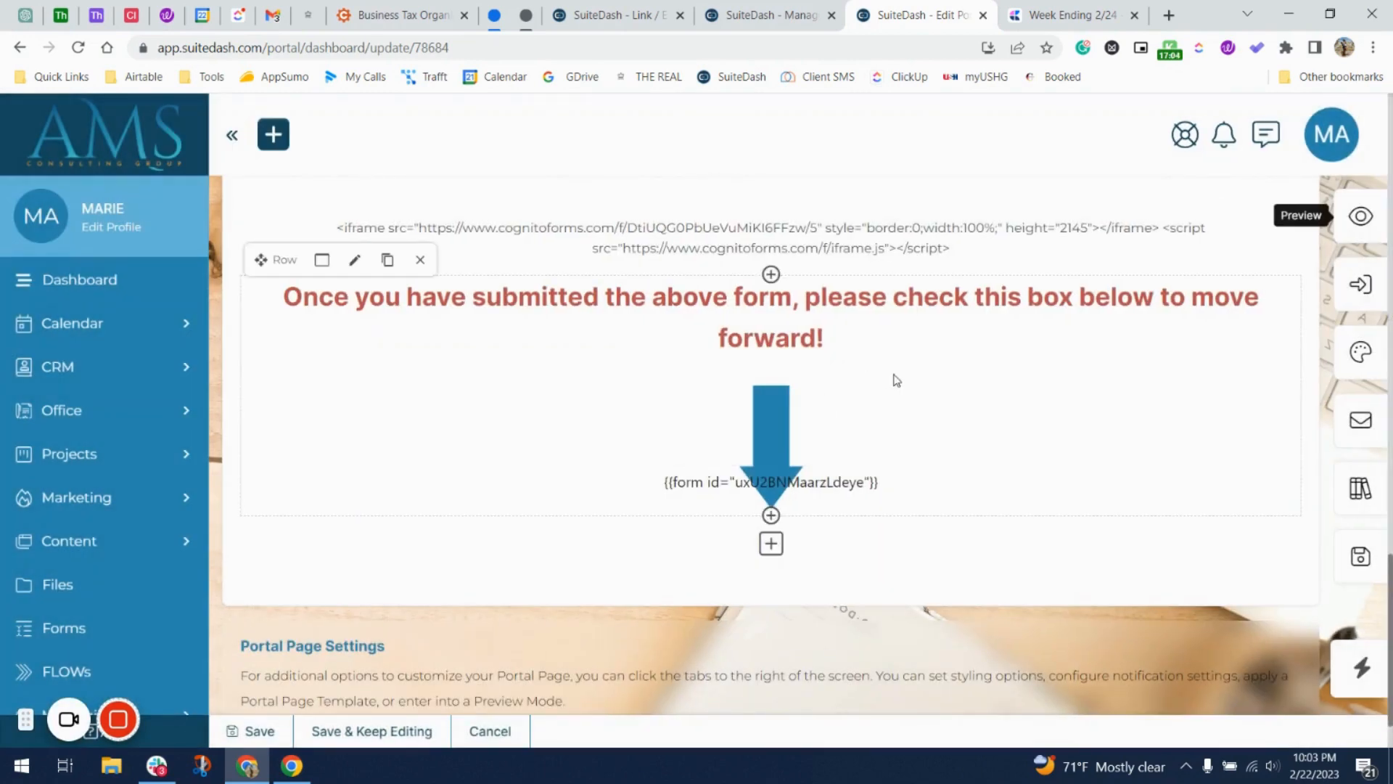
Save the portal page and dismiss the page updated confirmation.
scroll(896, 380, "up", 7)
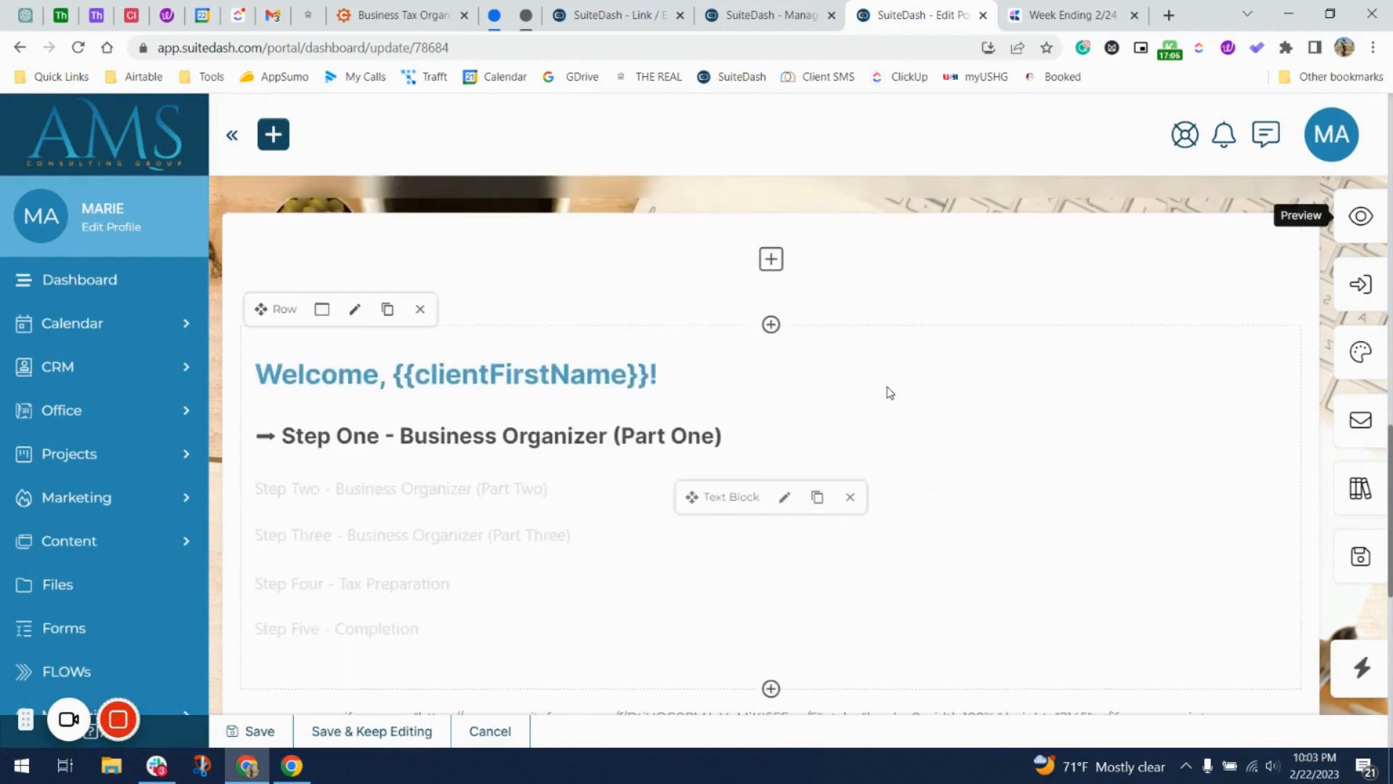
scroll(890, 393, "down", 5)
left_click(1348, 544)
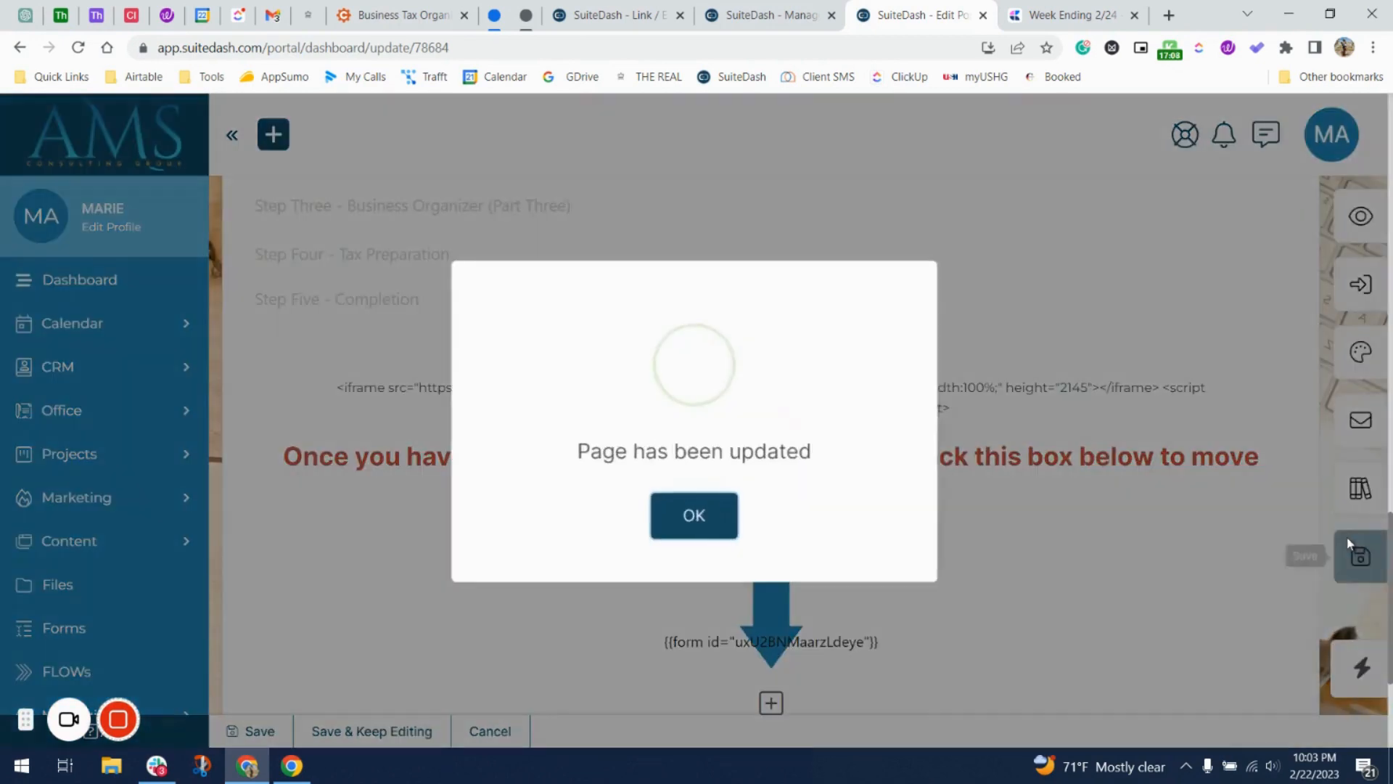
left_click(718, 510)
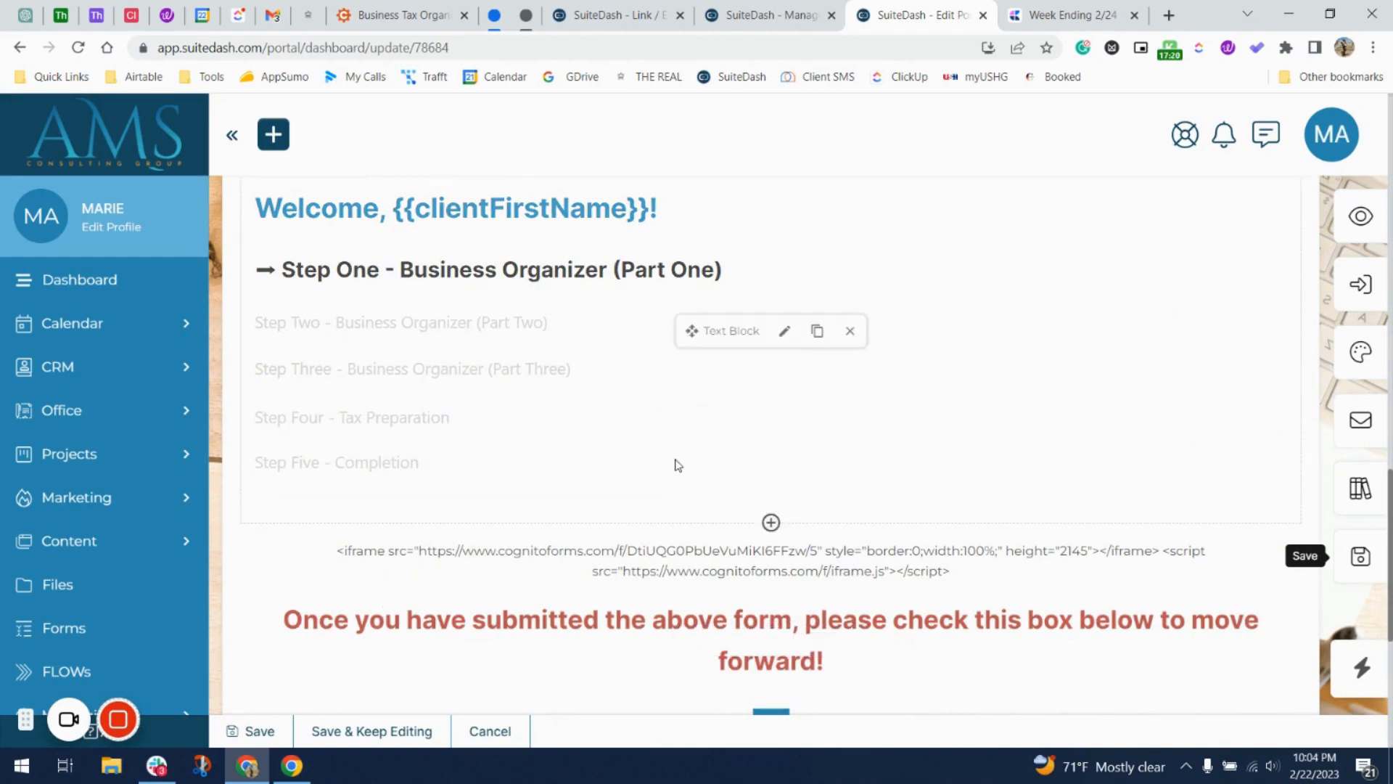
scroll(608, 446, "up", 15)
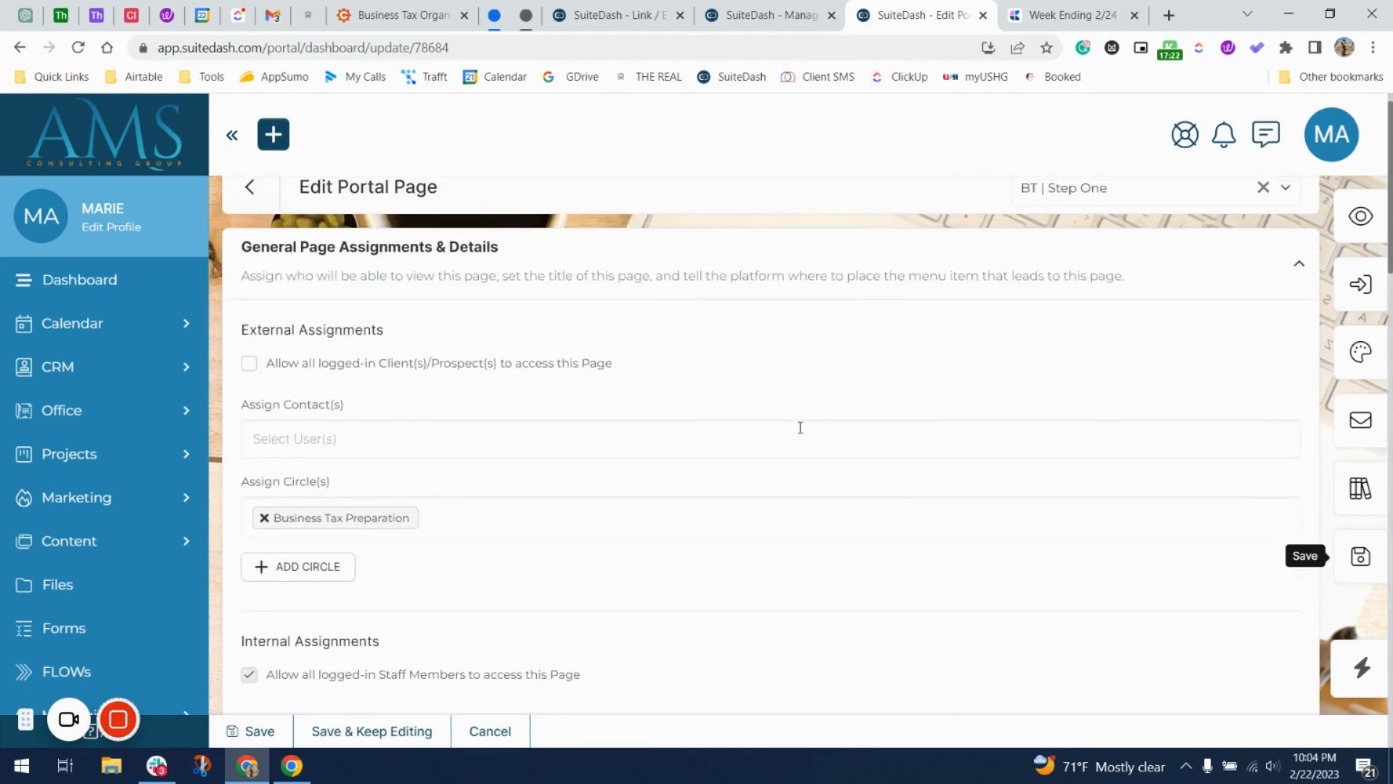
left_click(1355, 544)
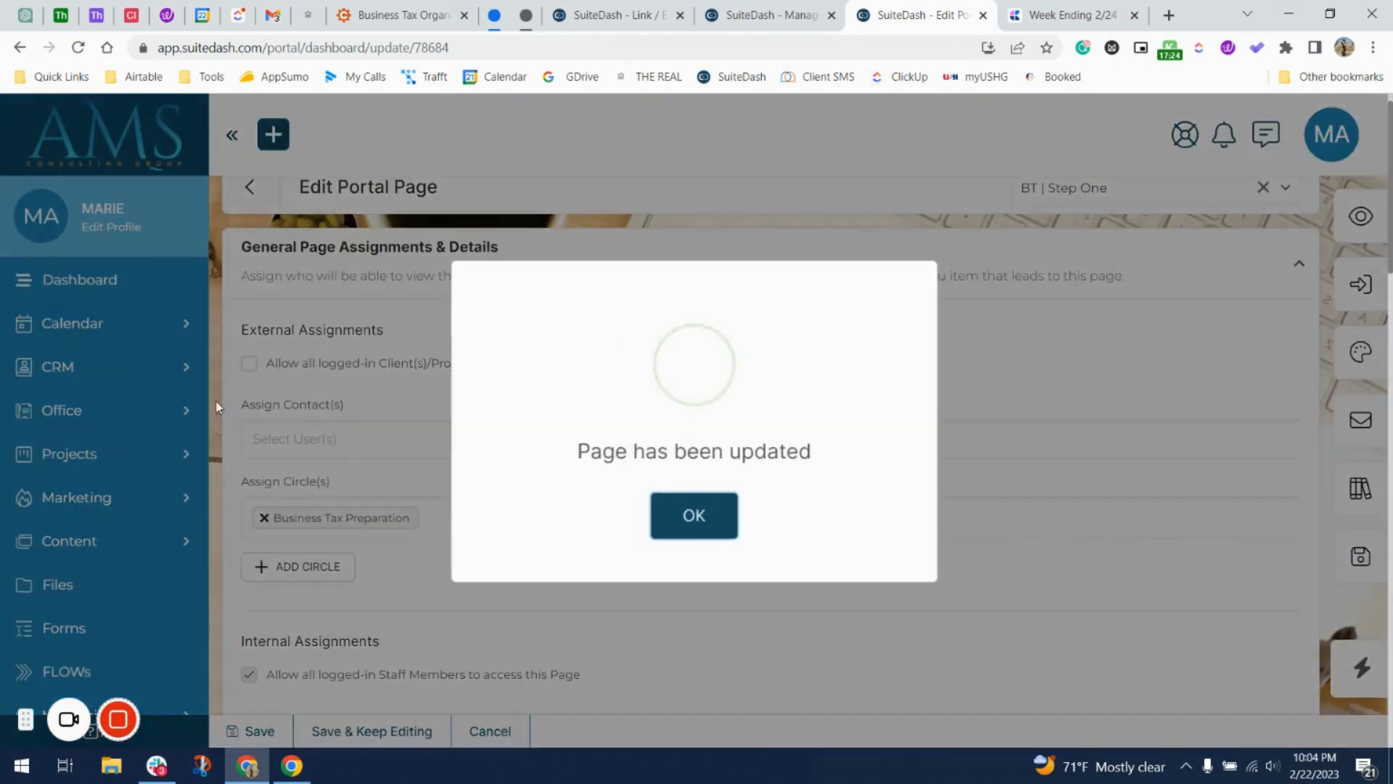
left_click(685, 509)
Replace the Business Tax Preparation circle with Step 3 - BTP and save the page.
left_click(468, 515)
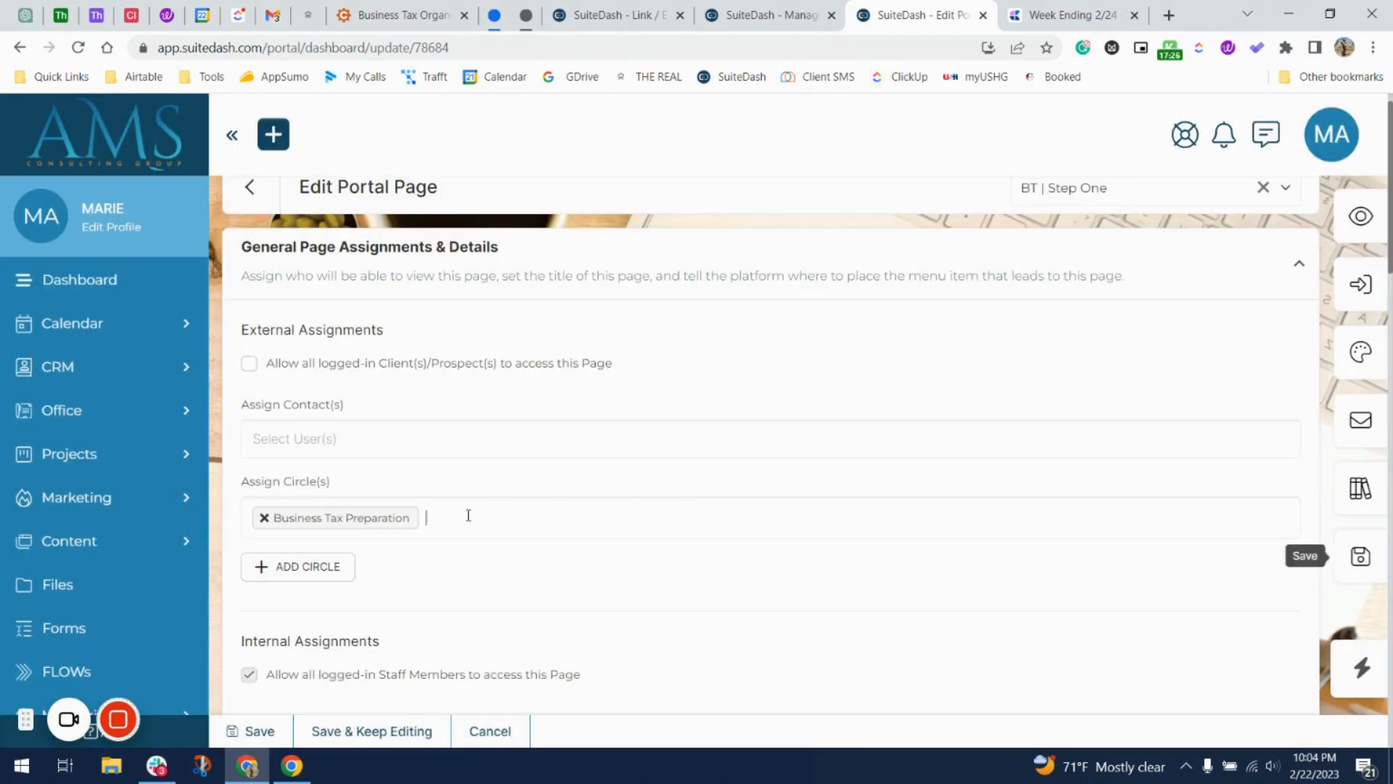
scroll(469, 519, "down", 2)
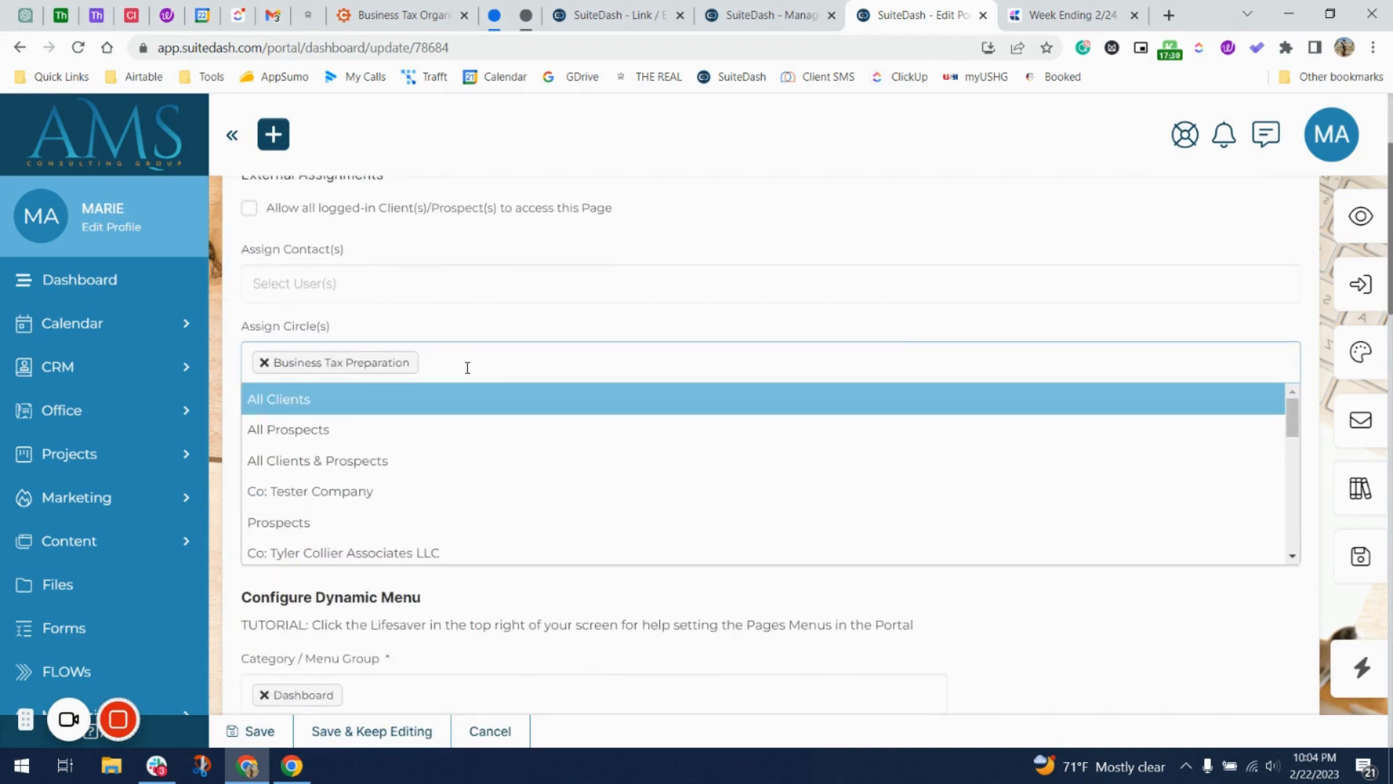
key("BackSpace")
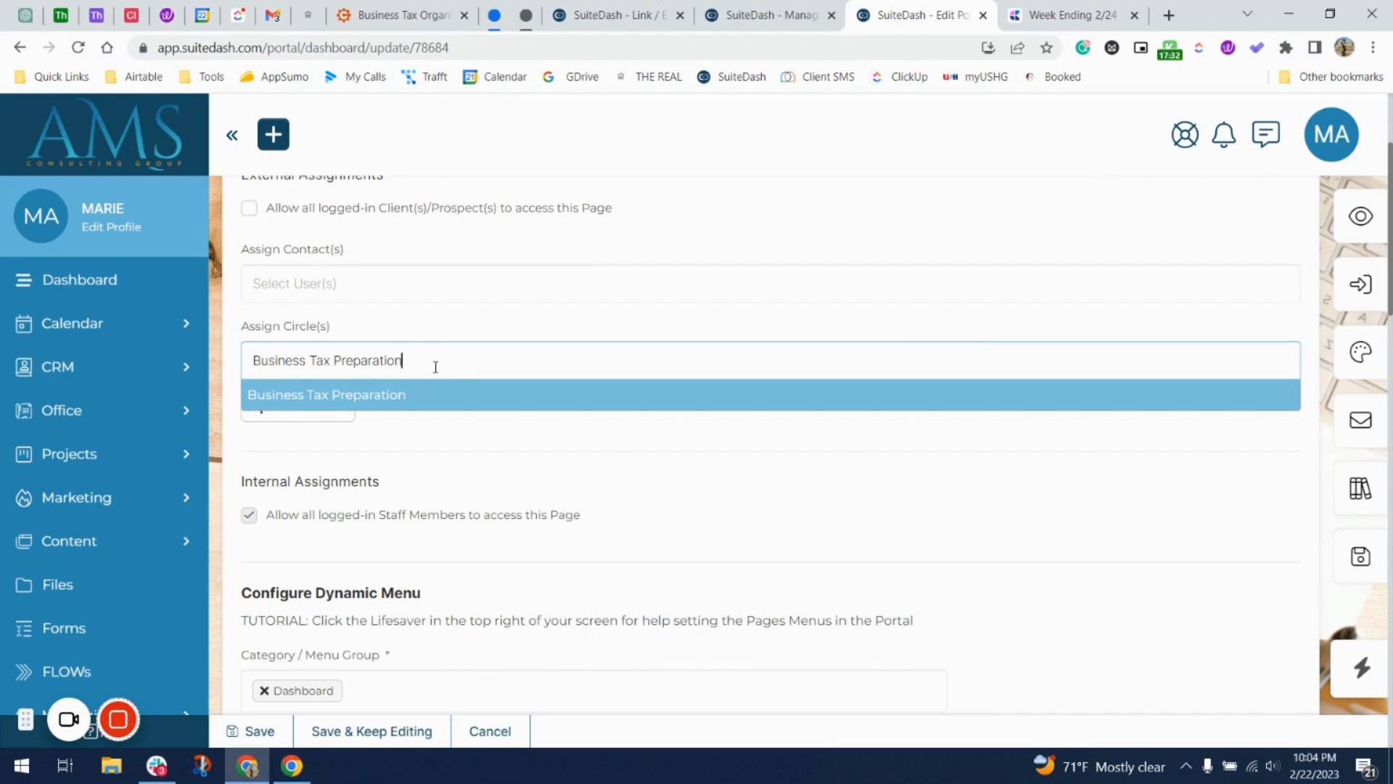
key("ctrl+a")
key("BackSpace")
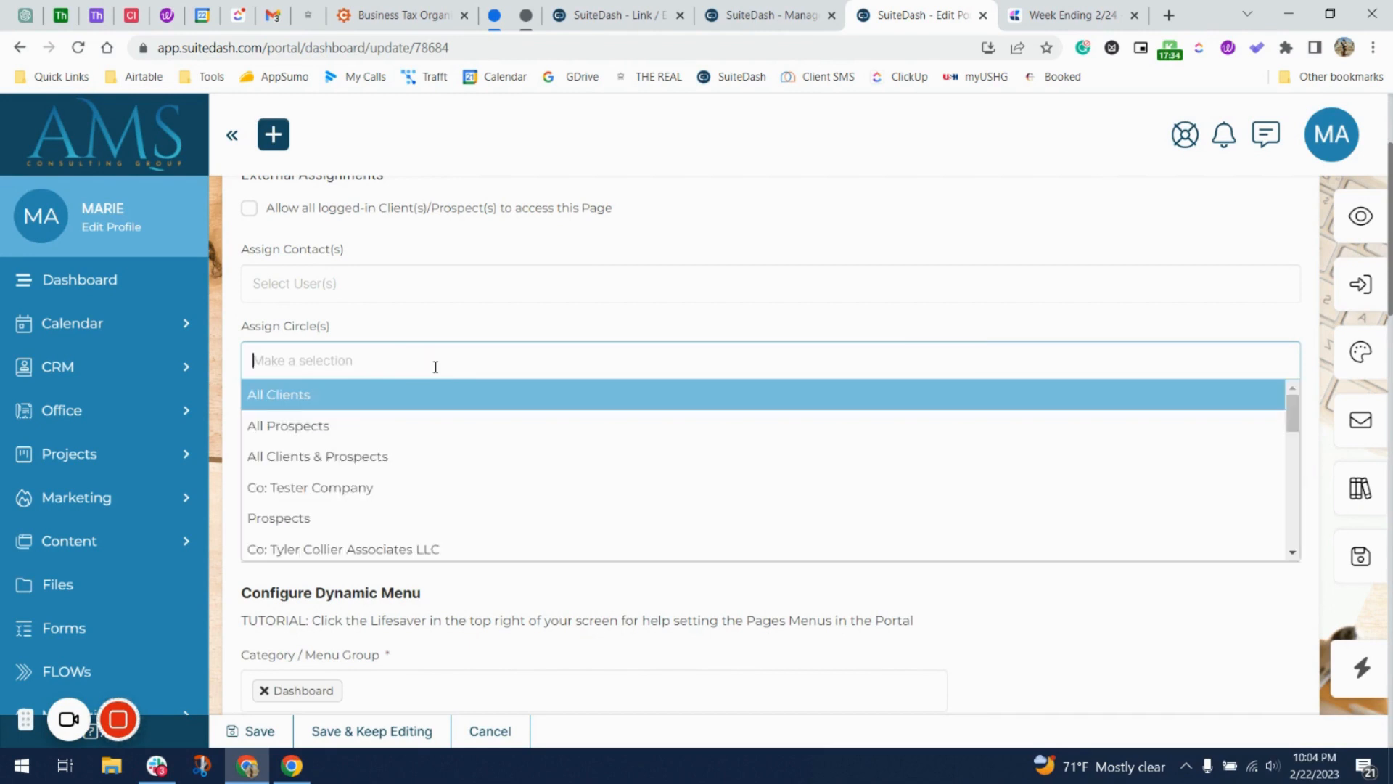
type("b")
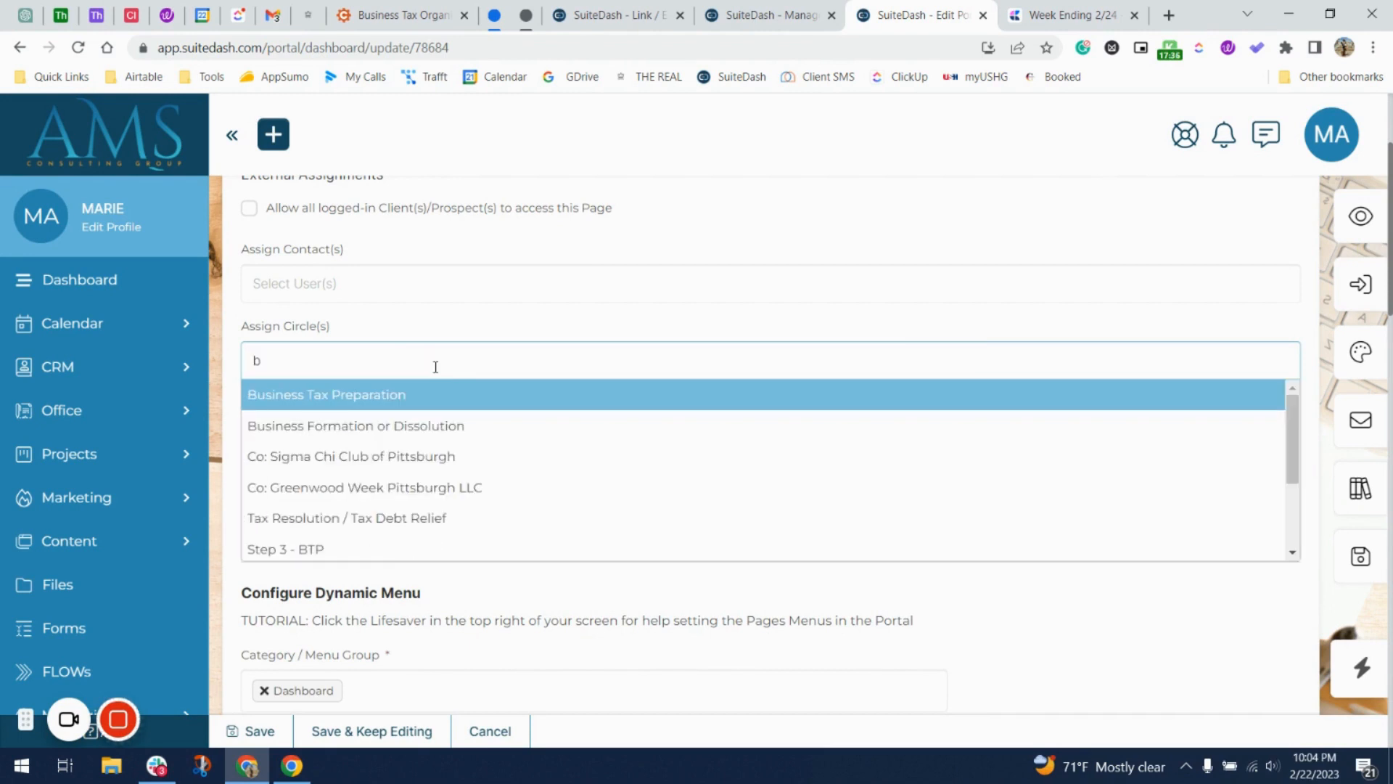
scroll(365, 487, "down", 2)
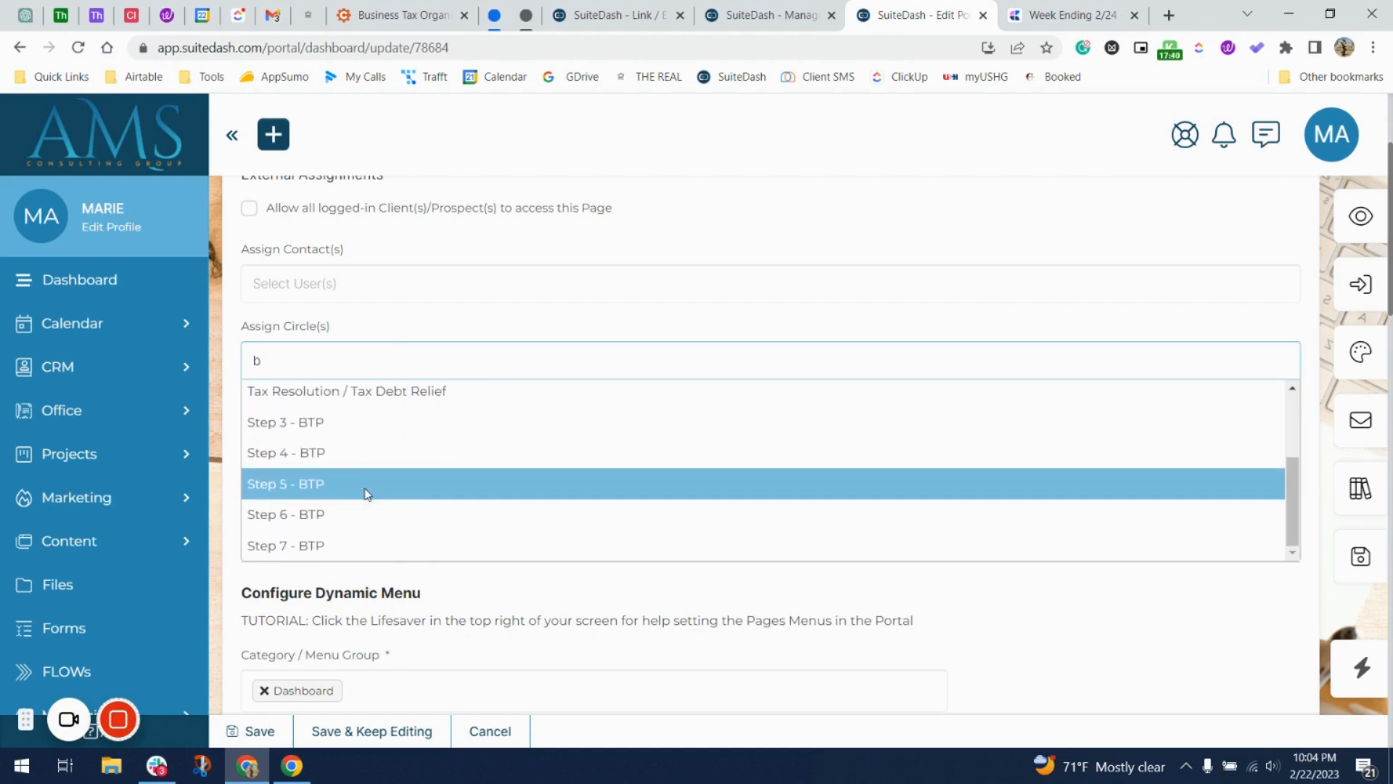
left_click(366, 423)
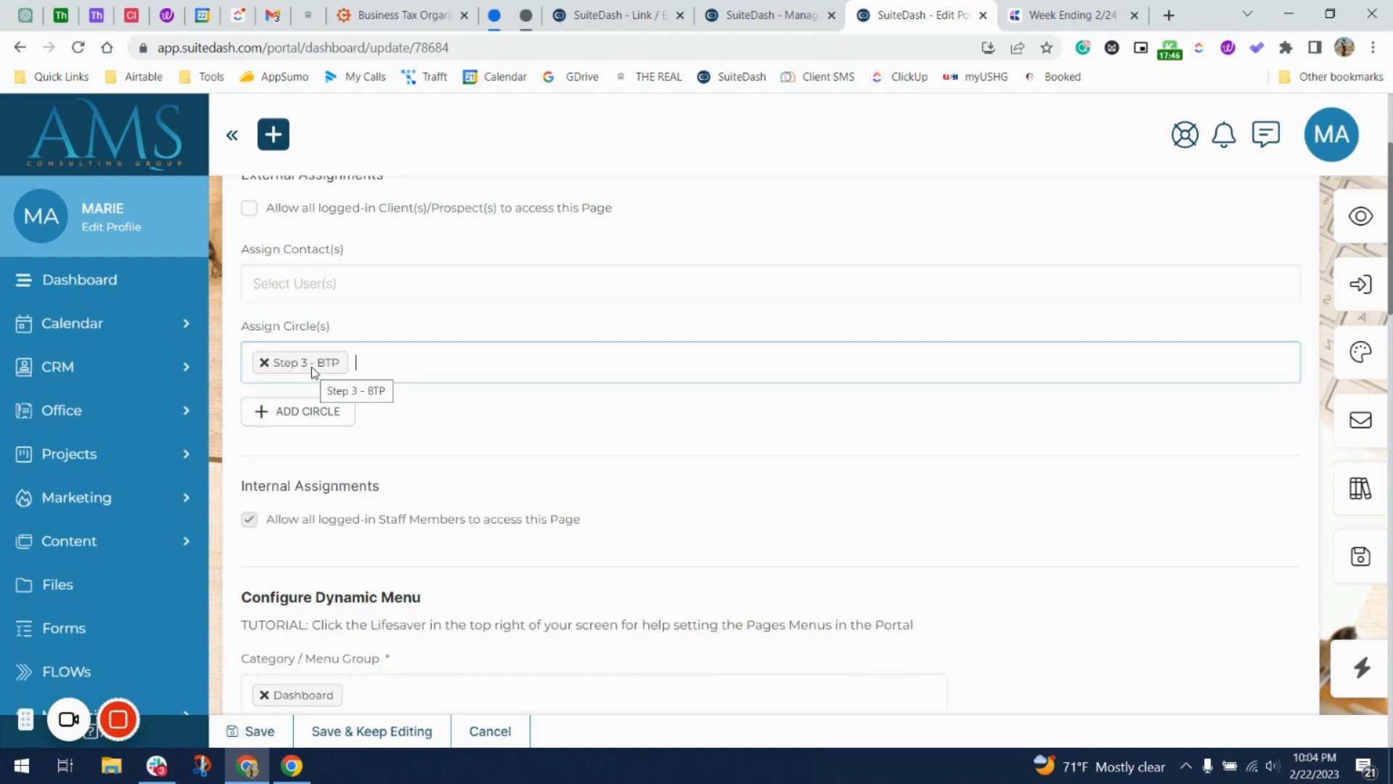
scroll(314, 371, "down", 6)
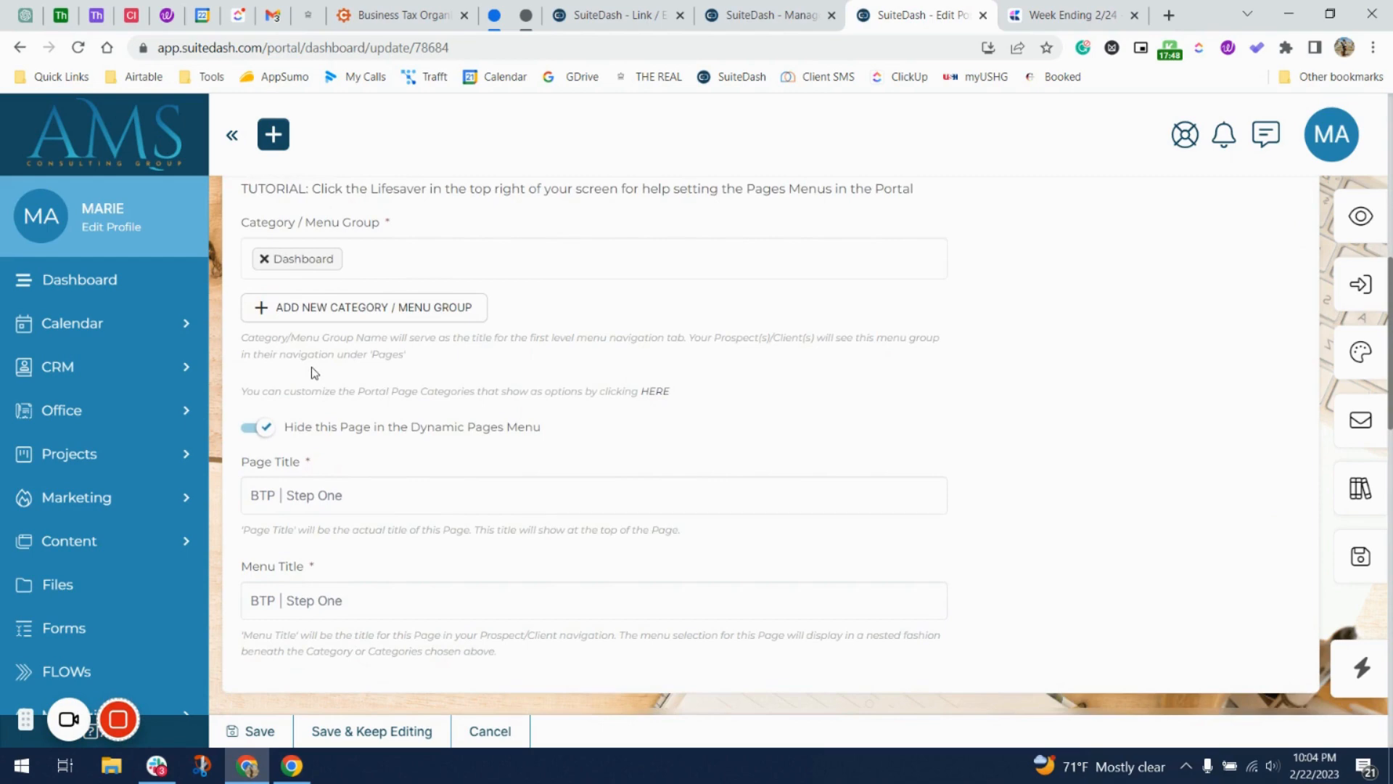
scroll(311, 367, "up", 4)
scroll(312, 367, "down", 5)
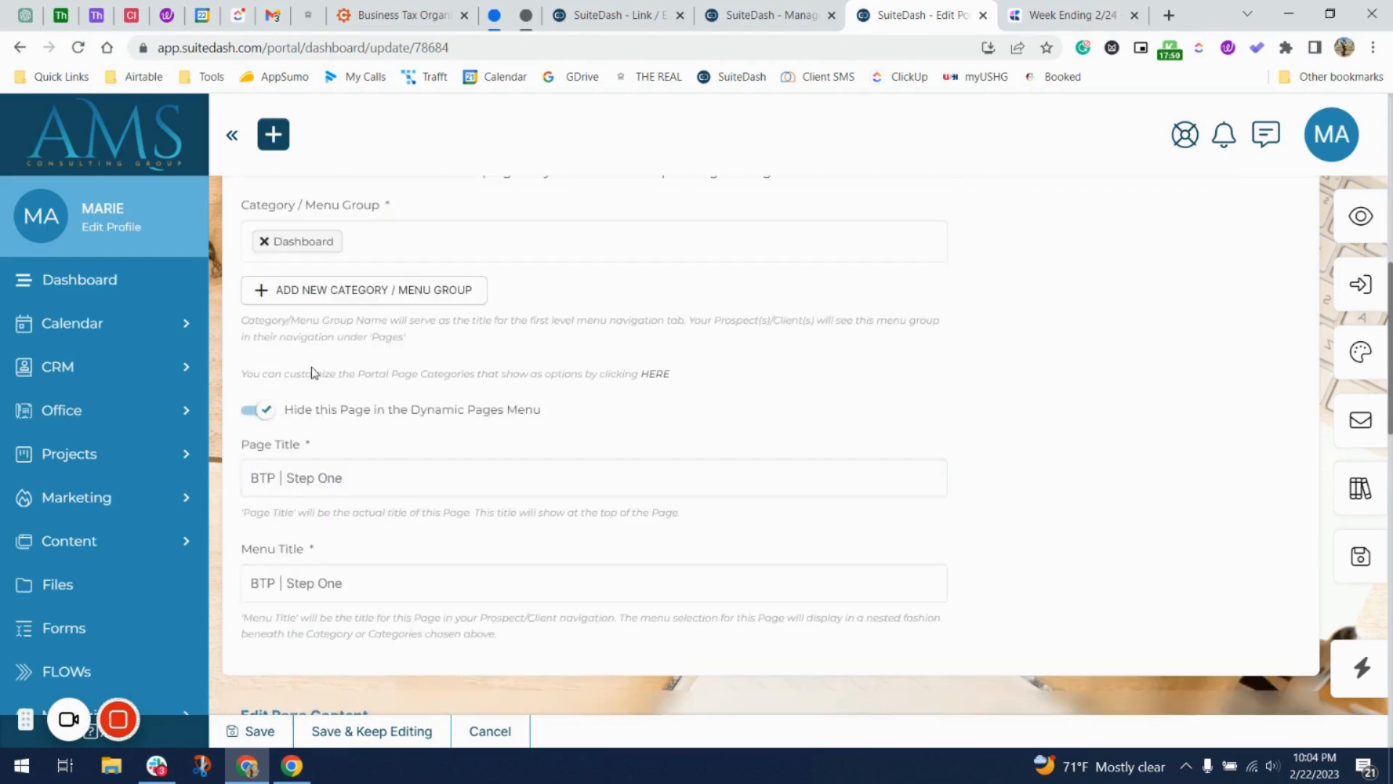
left_click(1360, 557)
Set this page as the start page for the Step 3 - BTP circle.
left_click(693, 511)
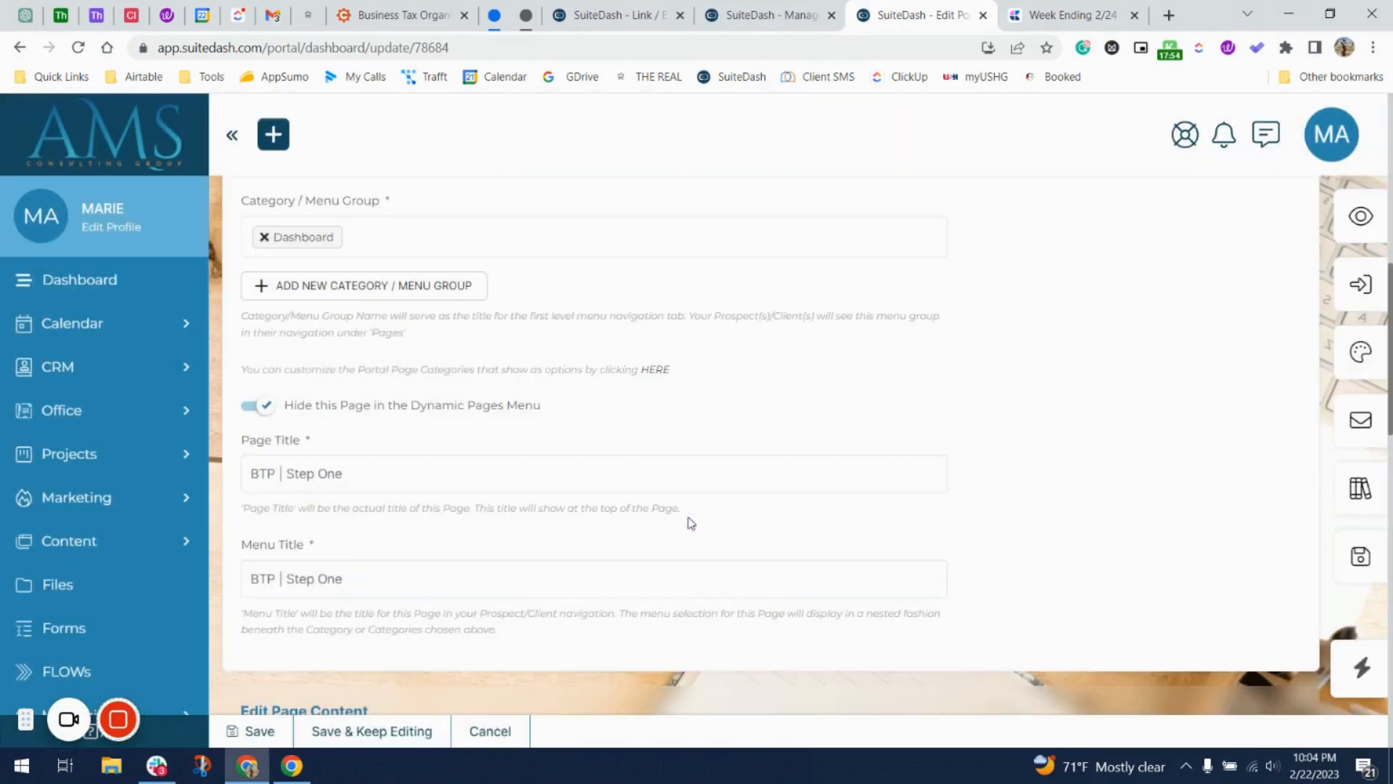
left_click(1361, 284)
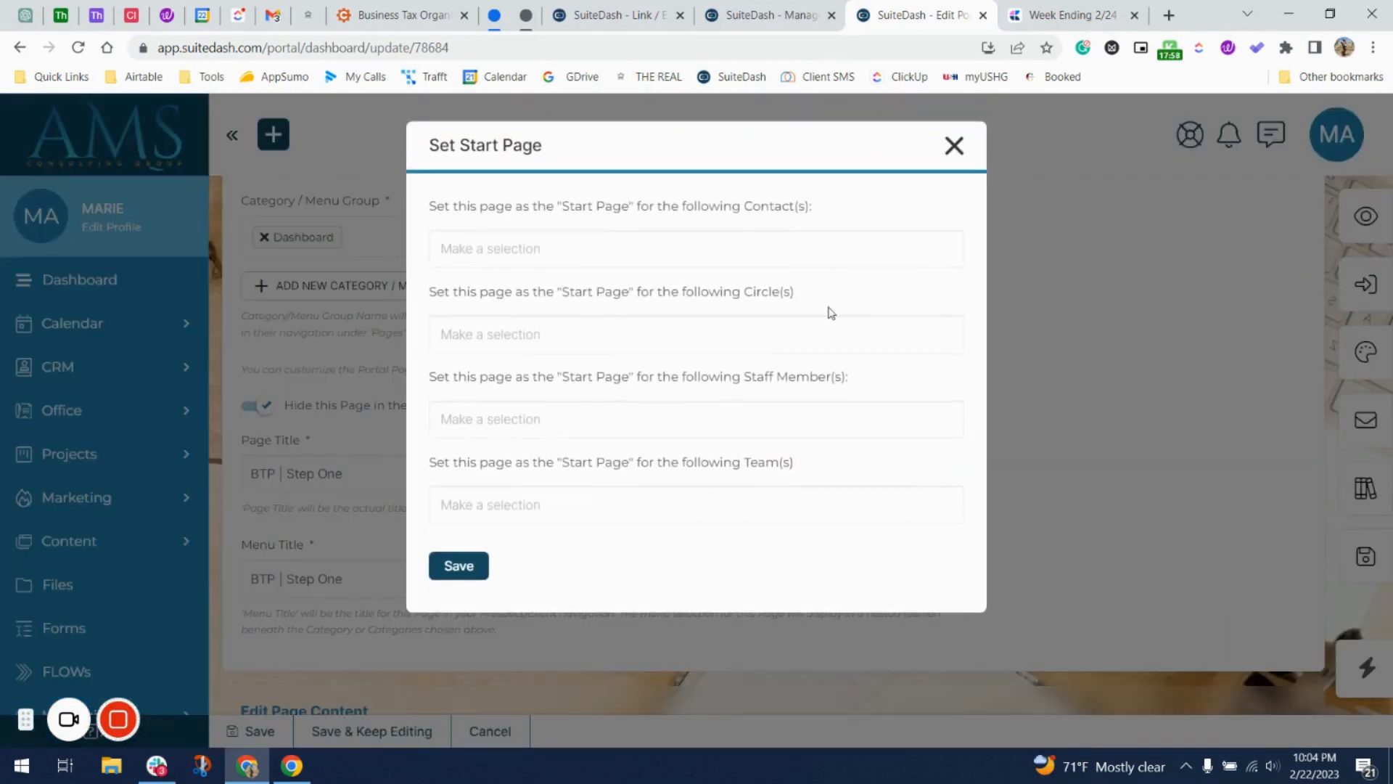
left_click(820, 329)
left_click(556, 370)
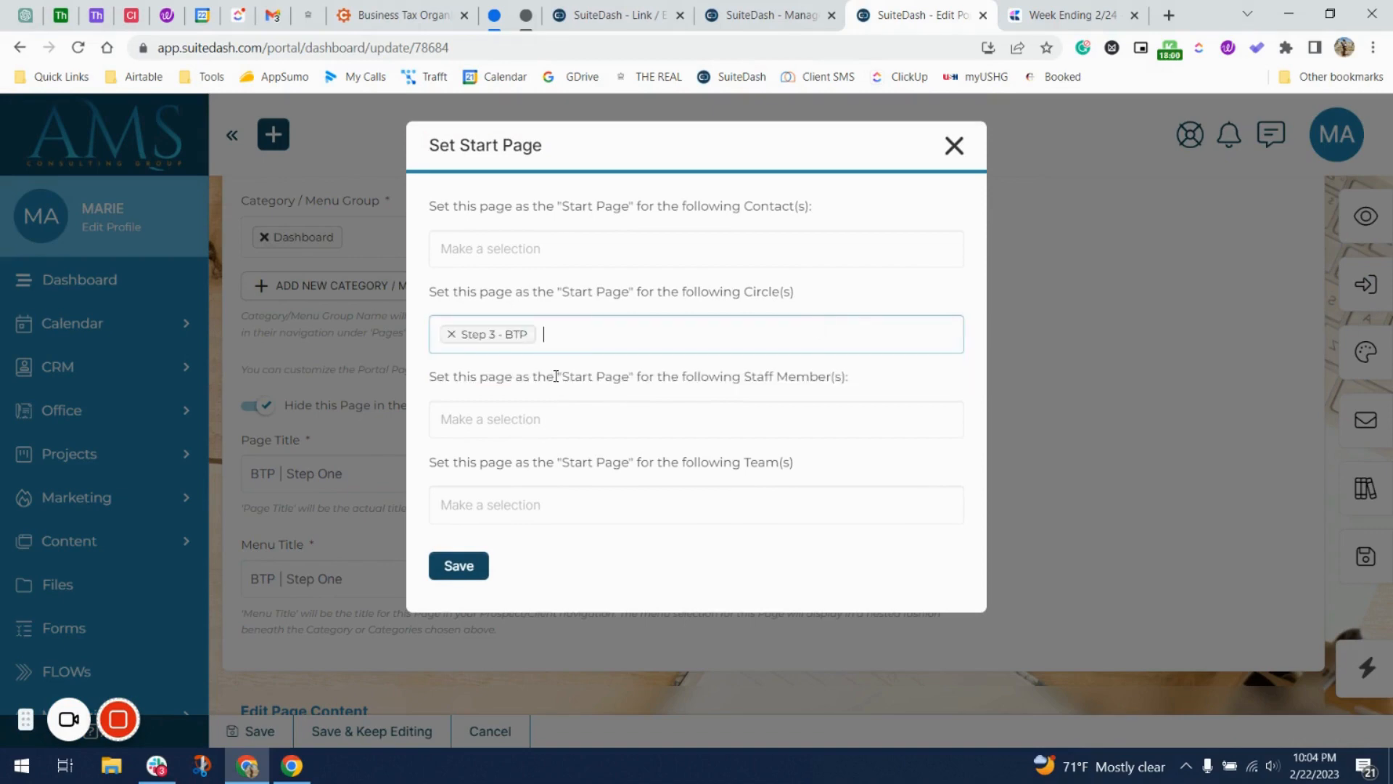
left_click(476, 572)
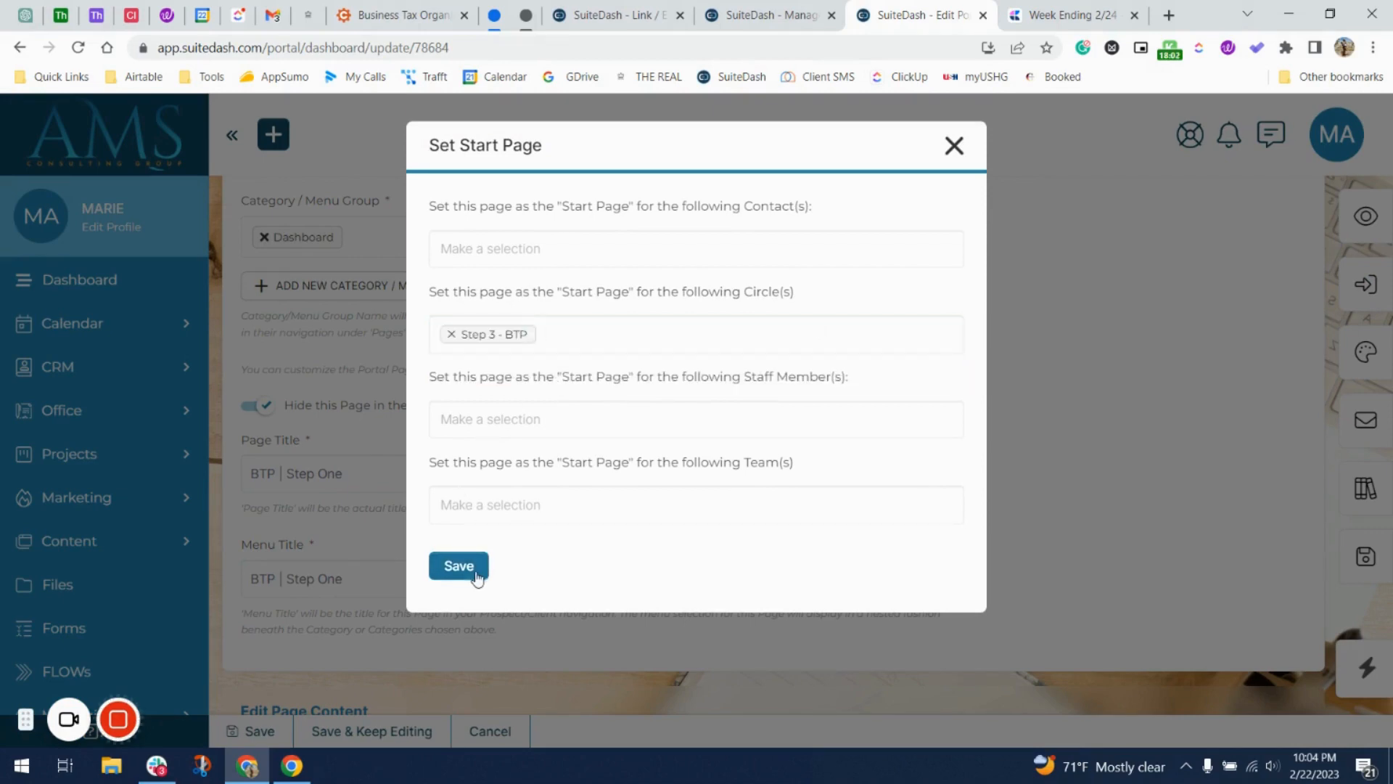
left_click(664, 527)
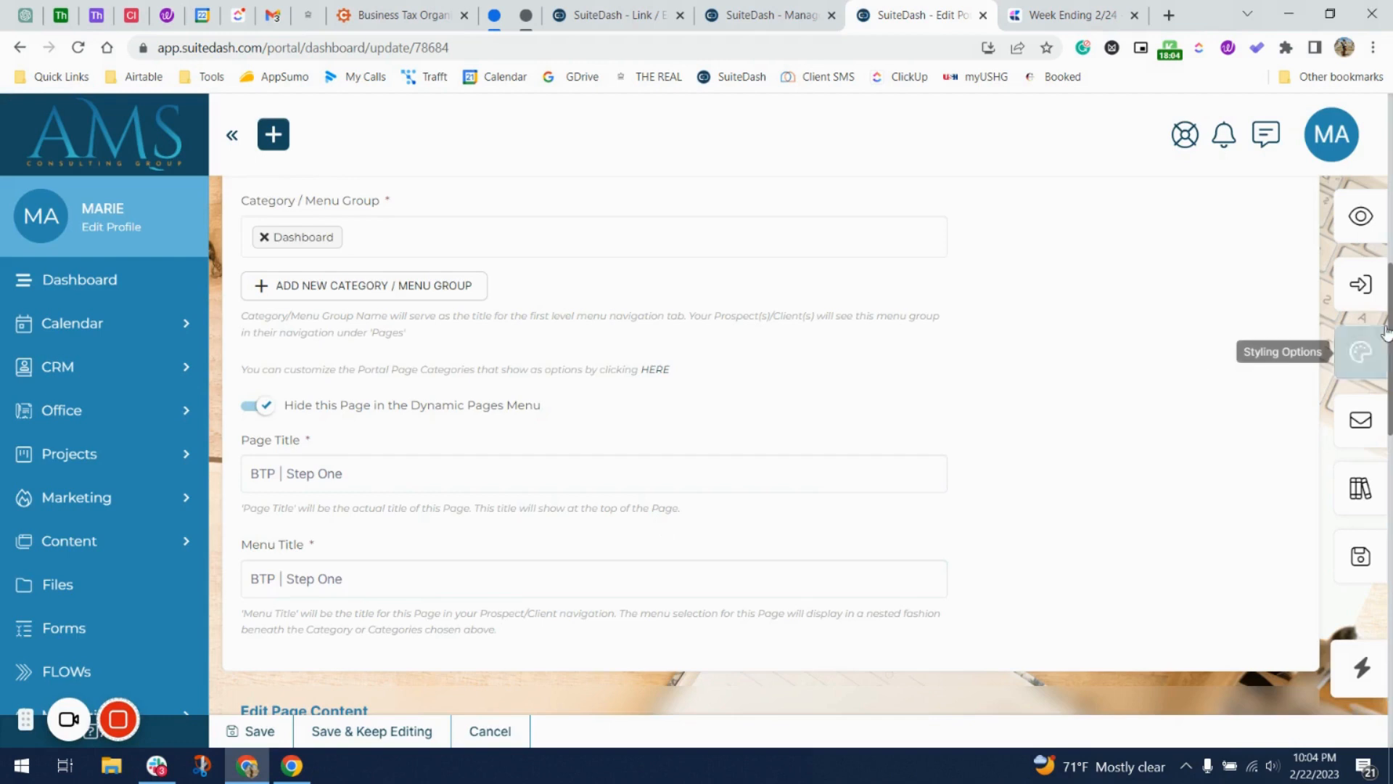
Save the page styling options with the title bar hidden.
left_click(1361, 352)
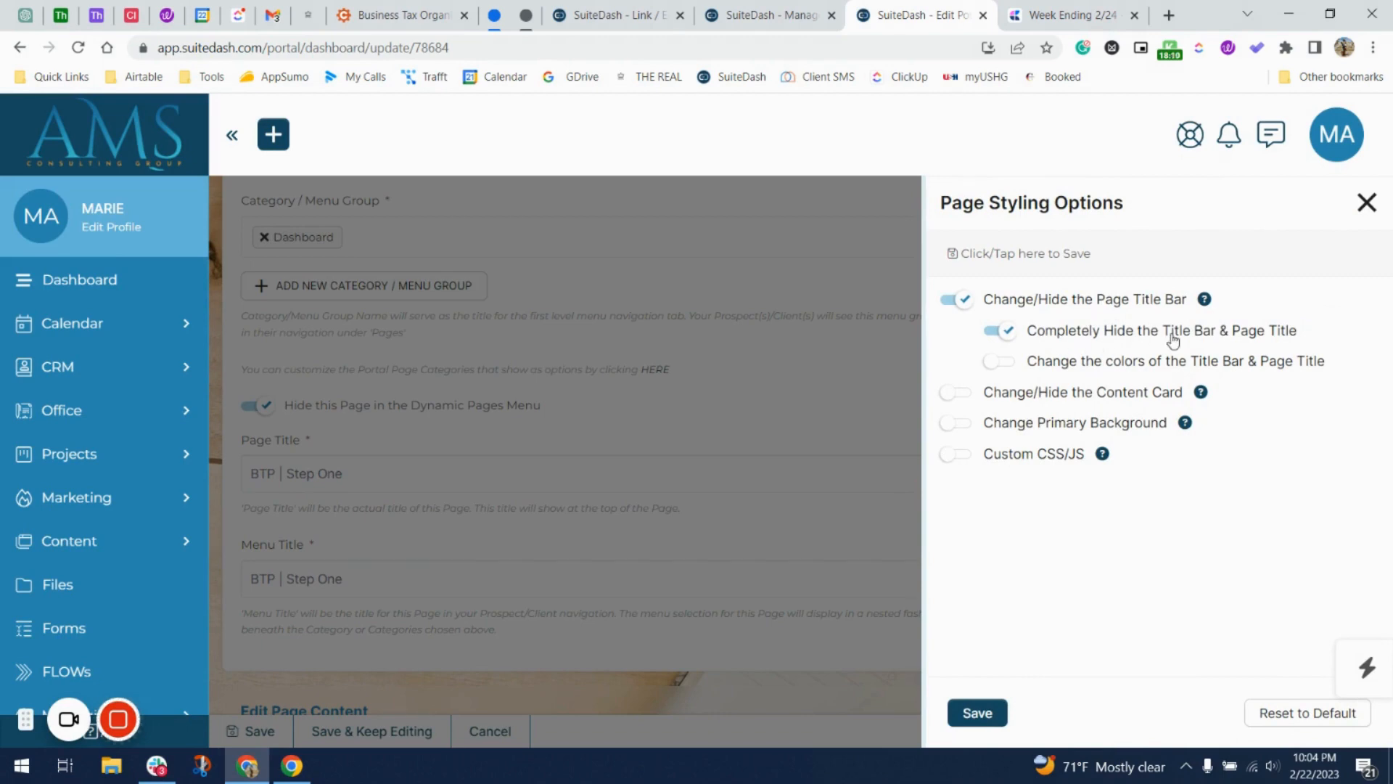
left_click(989, 716)
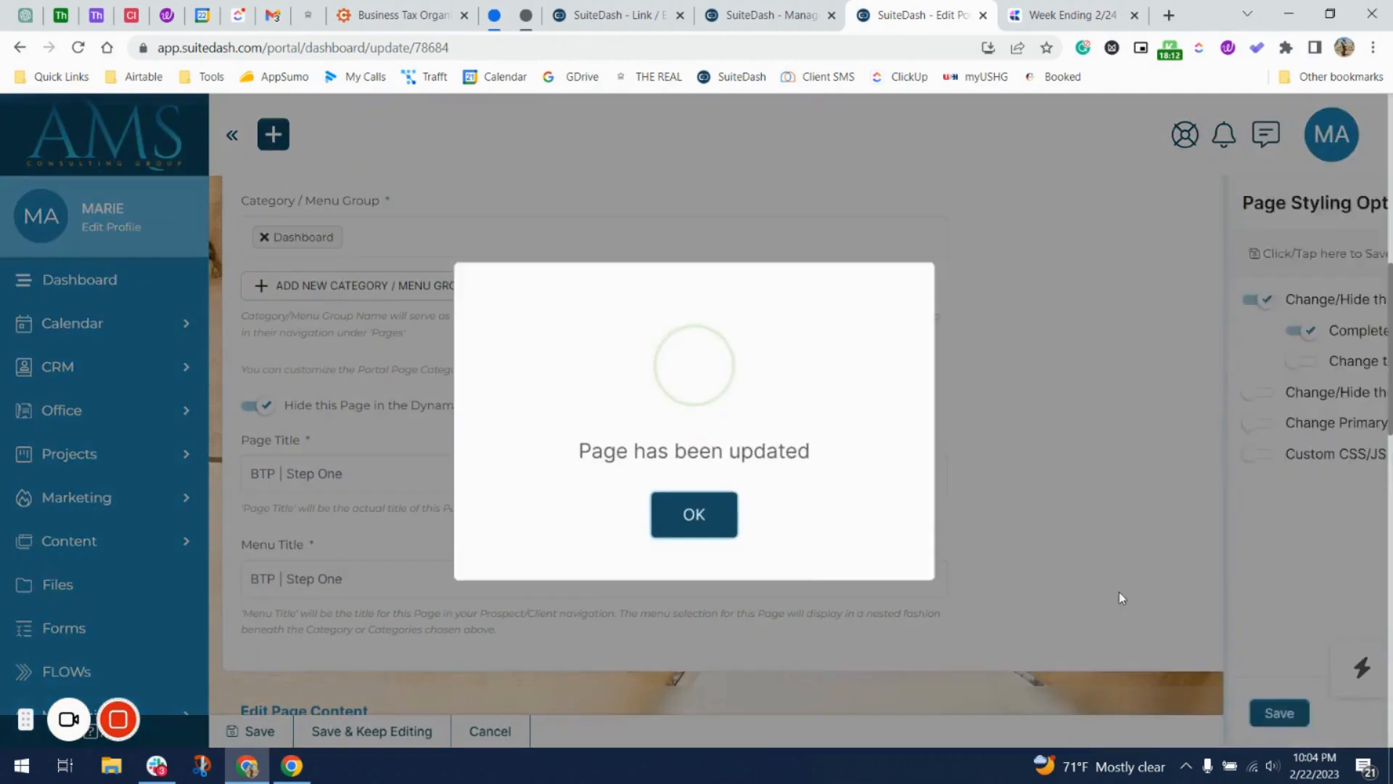
left_click(701, 514)
scroll(701, 517, "down", 15)
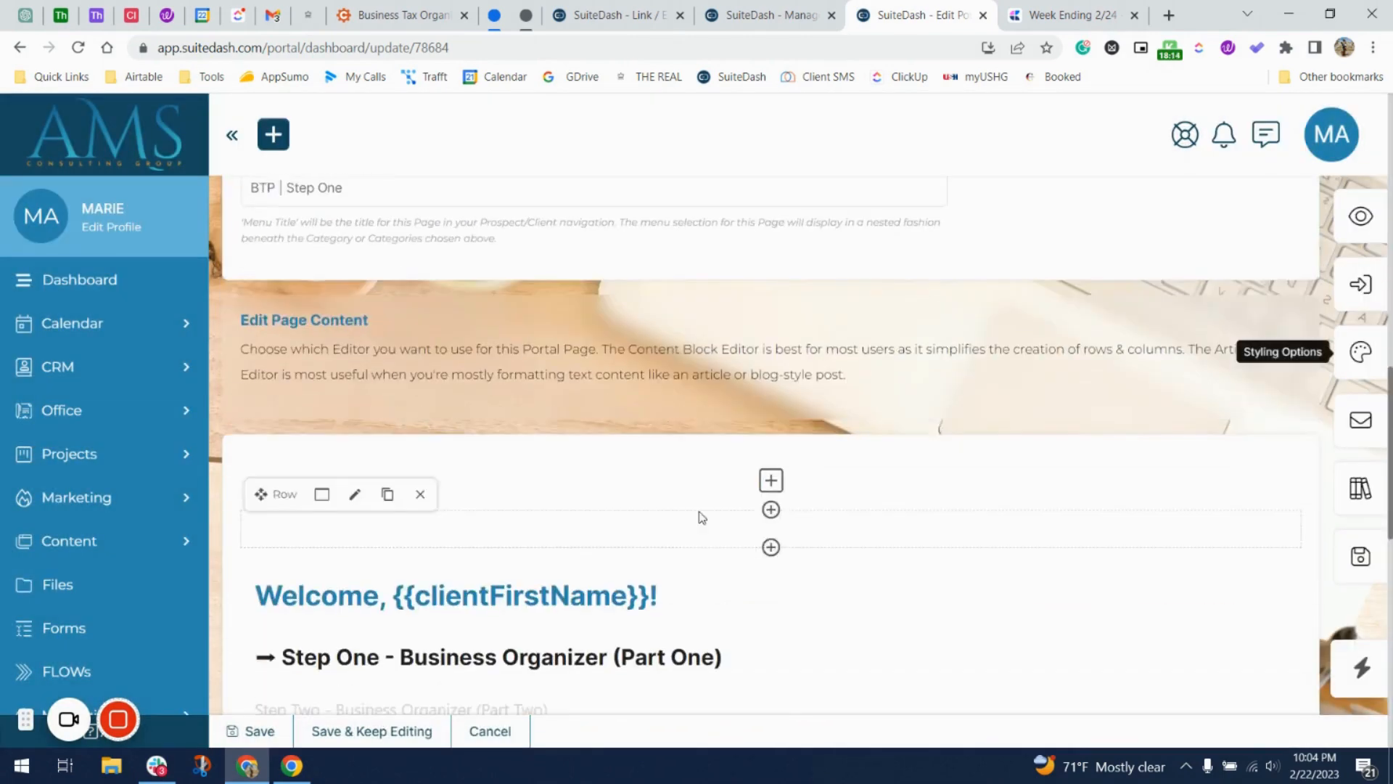
Give the form embed block a red background.
mouse_move(781, 404)
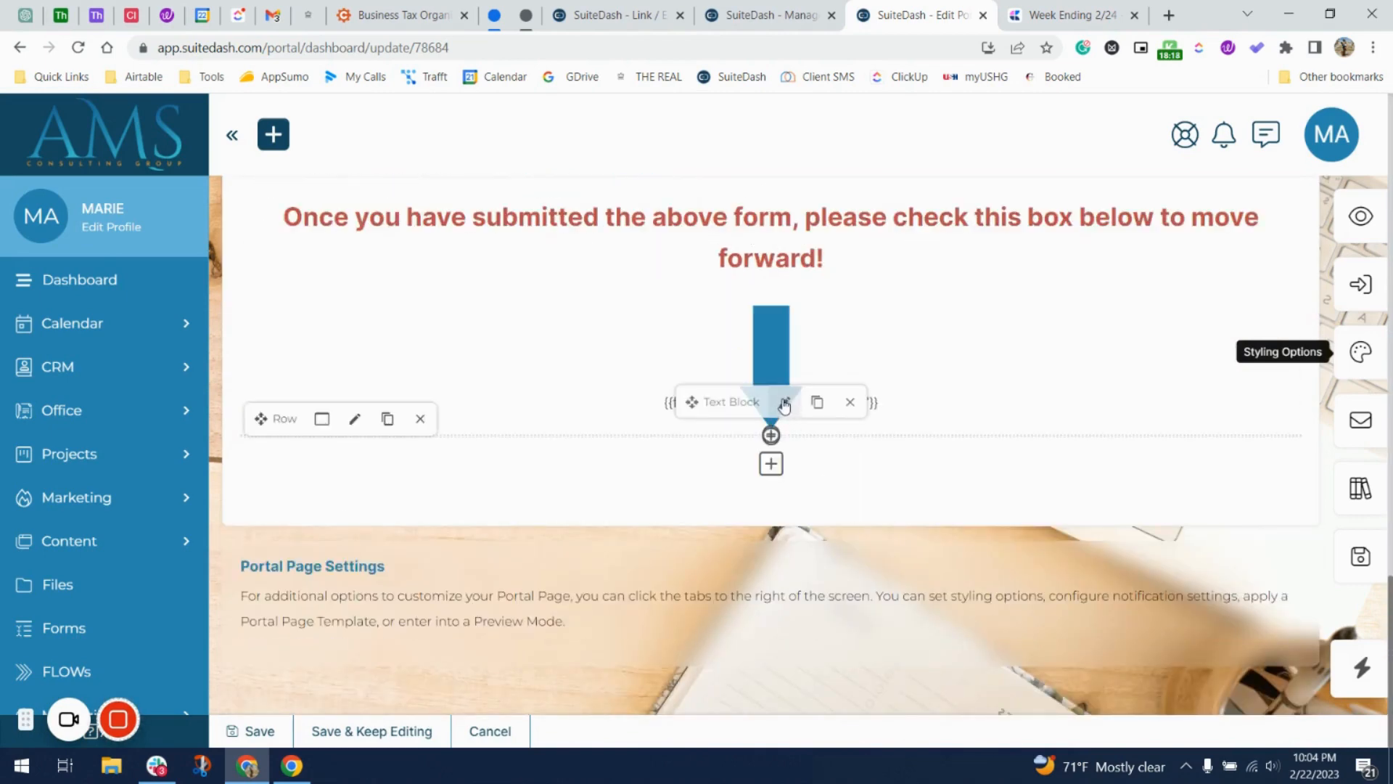
left_click(783, 404)
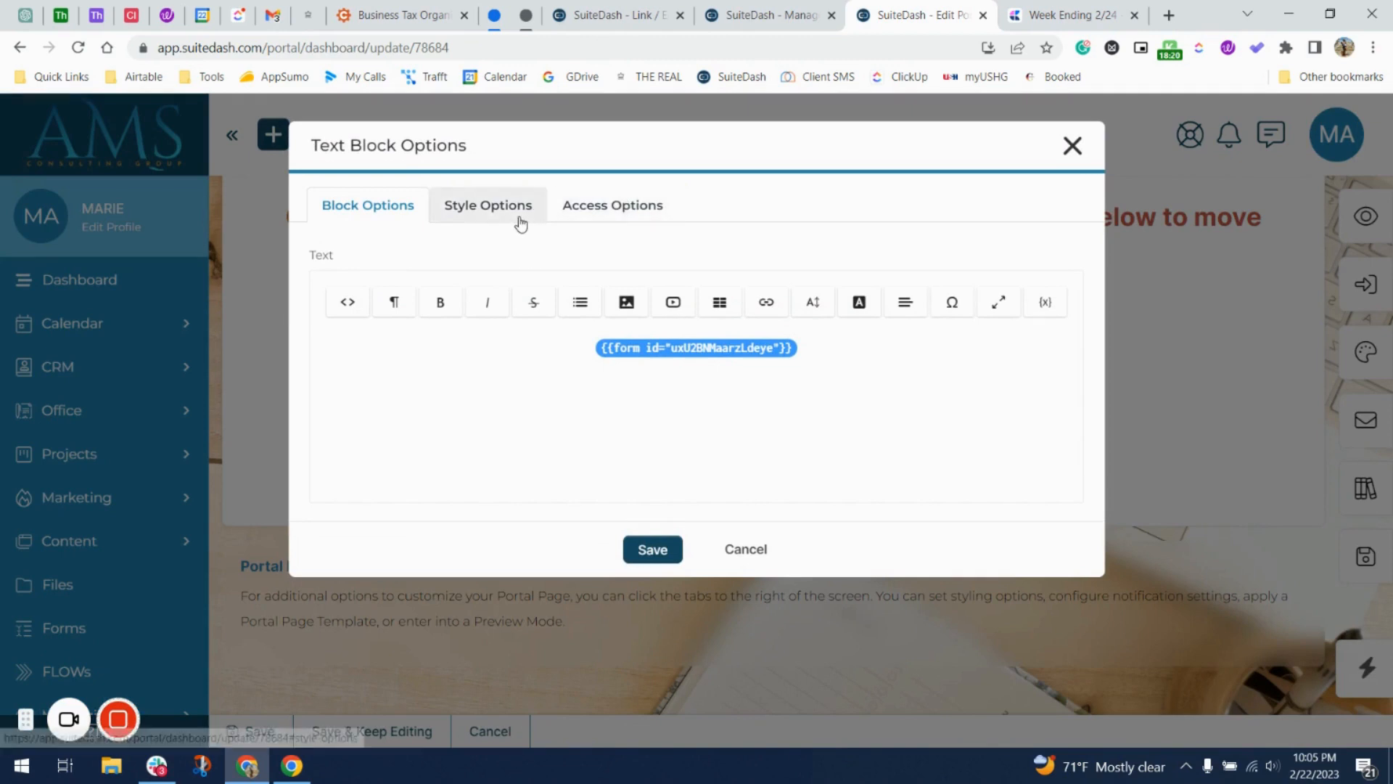
left_click(513, 212)
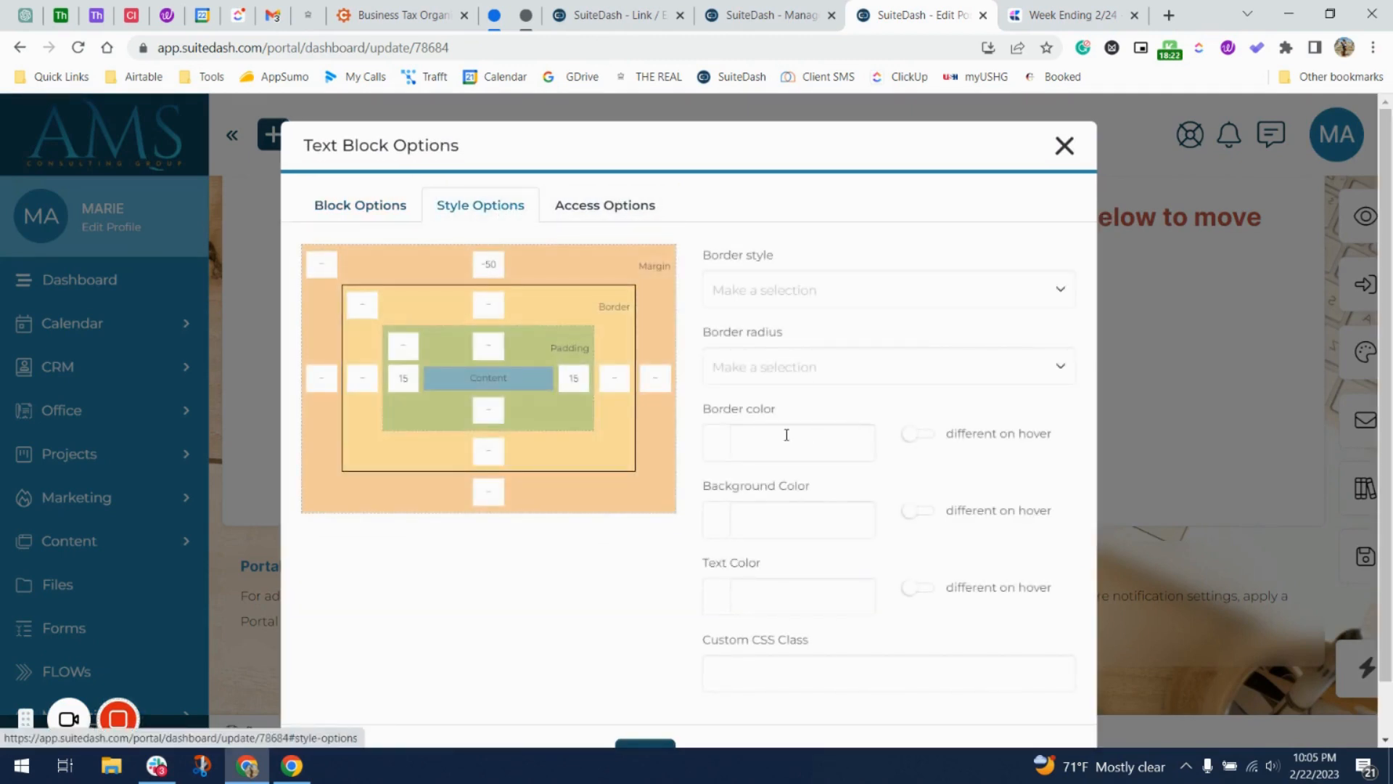
left_click(715, 540)
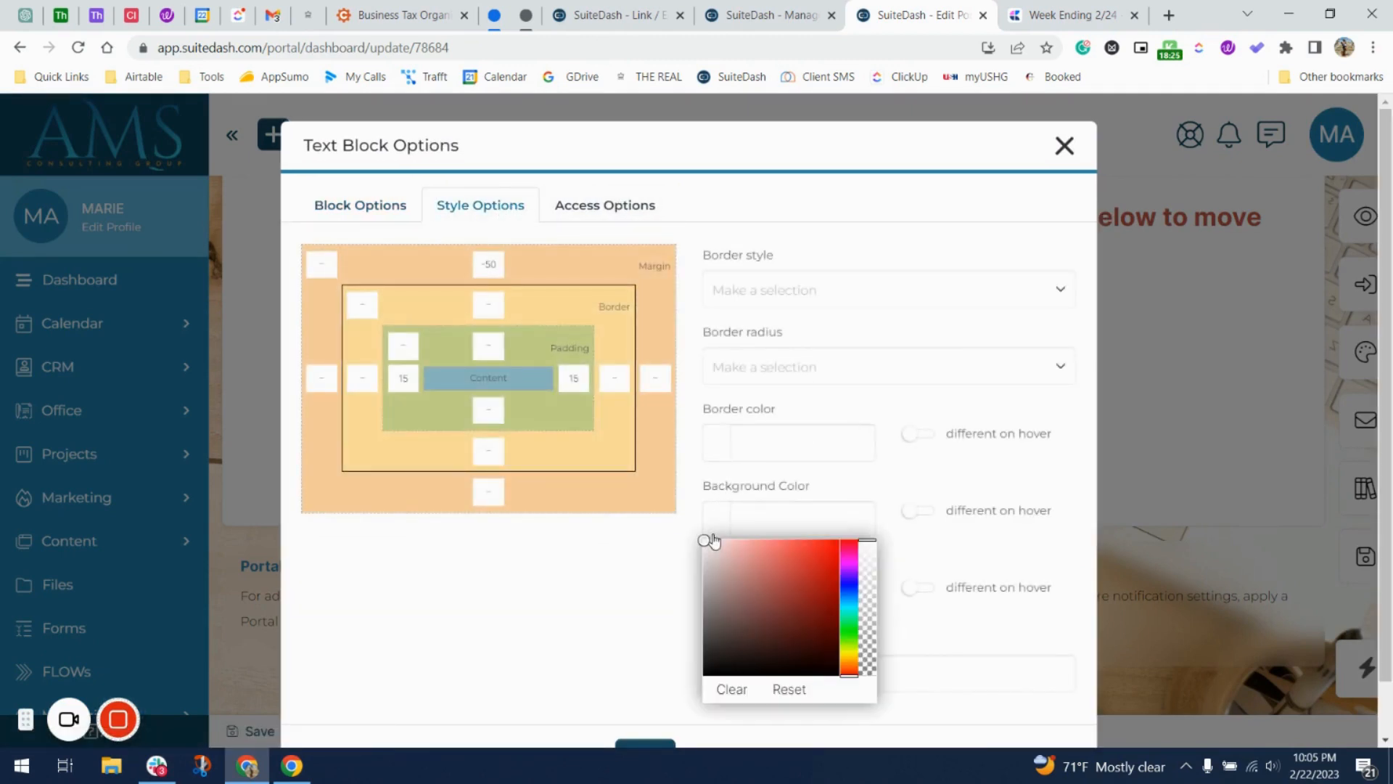
left_click_drag(826, 559, 868, 513)
left_click(846, 513)
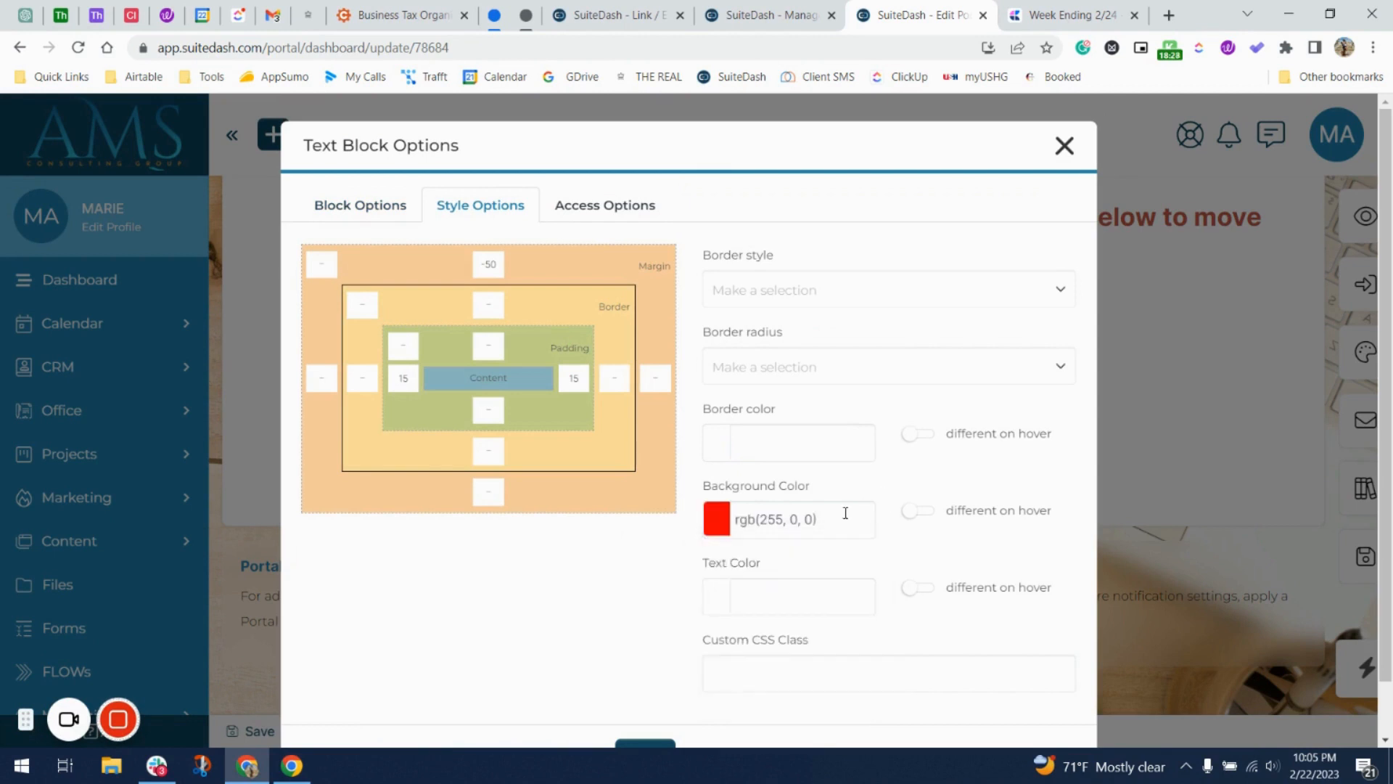
Make the block's text white, save it, preview the page, and open the form's Link / Embed page.
left_click(718, 602)
left_click_drag(755, 639, 631, 585)
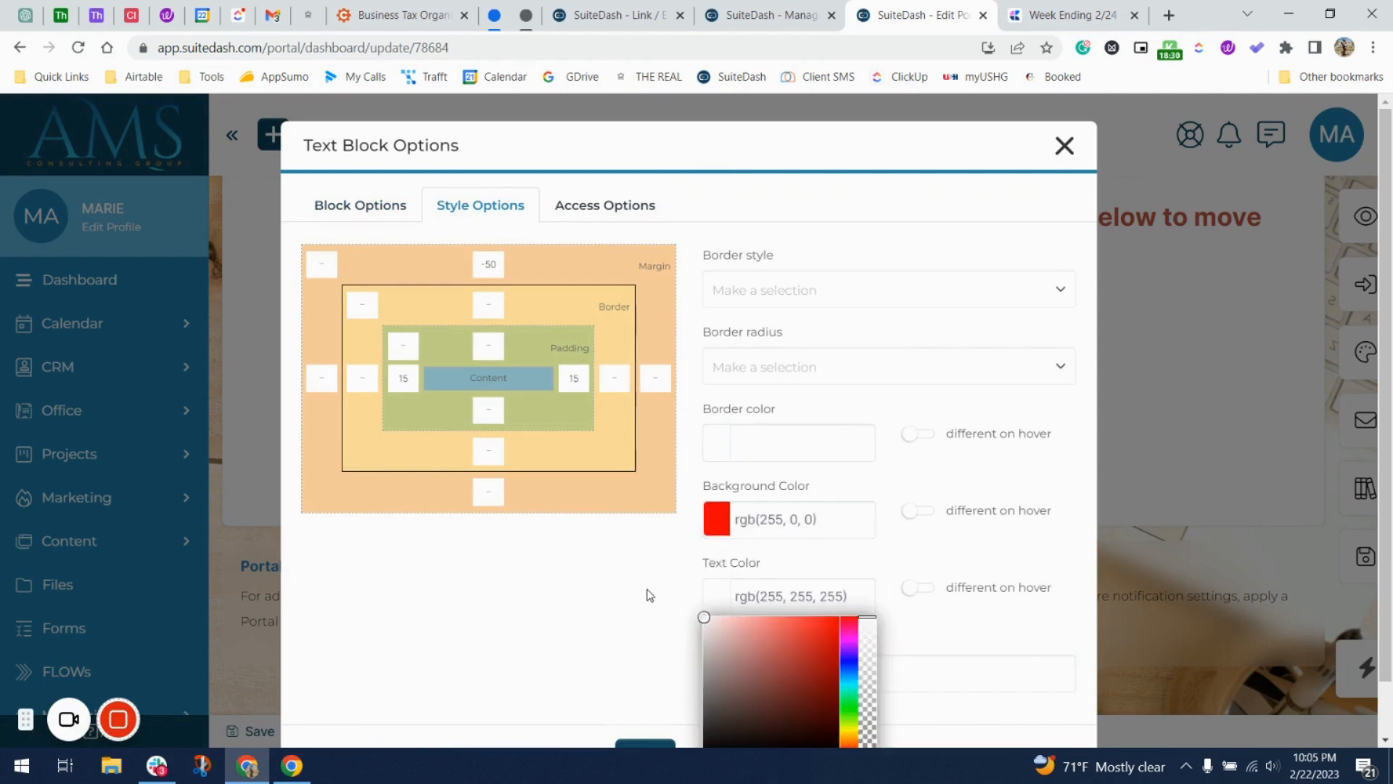
left_click(648, 592)
scroll(646, 590, "down", 1)
left_click(642, 692)
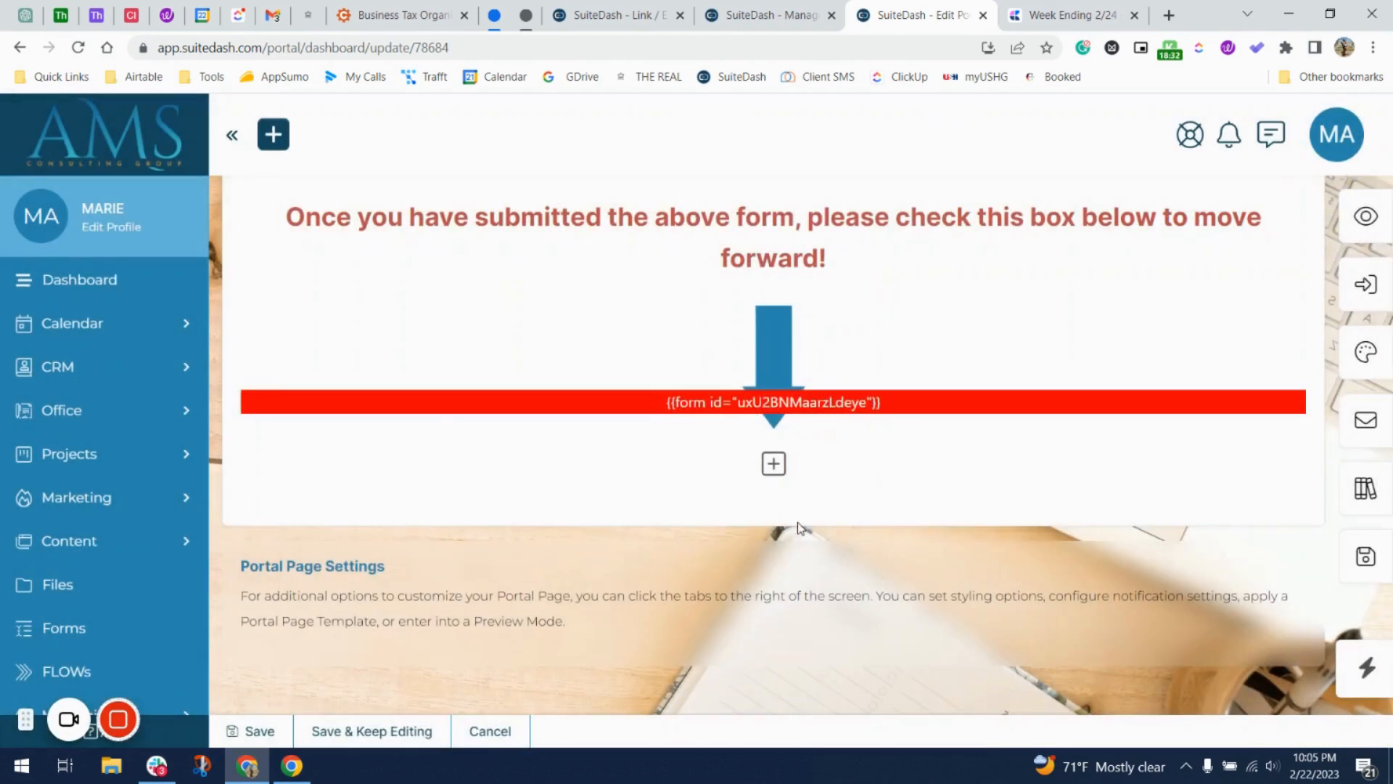
left_click(1373, 231)
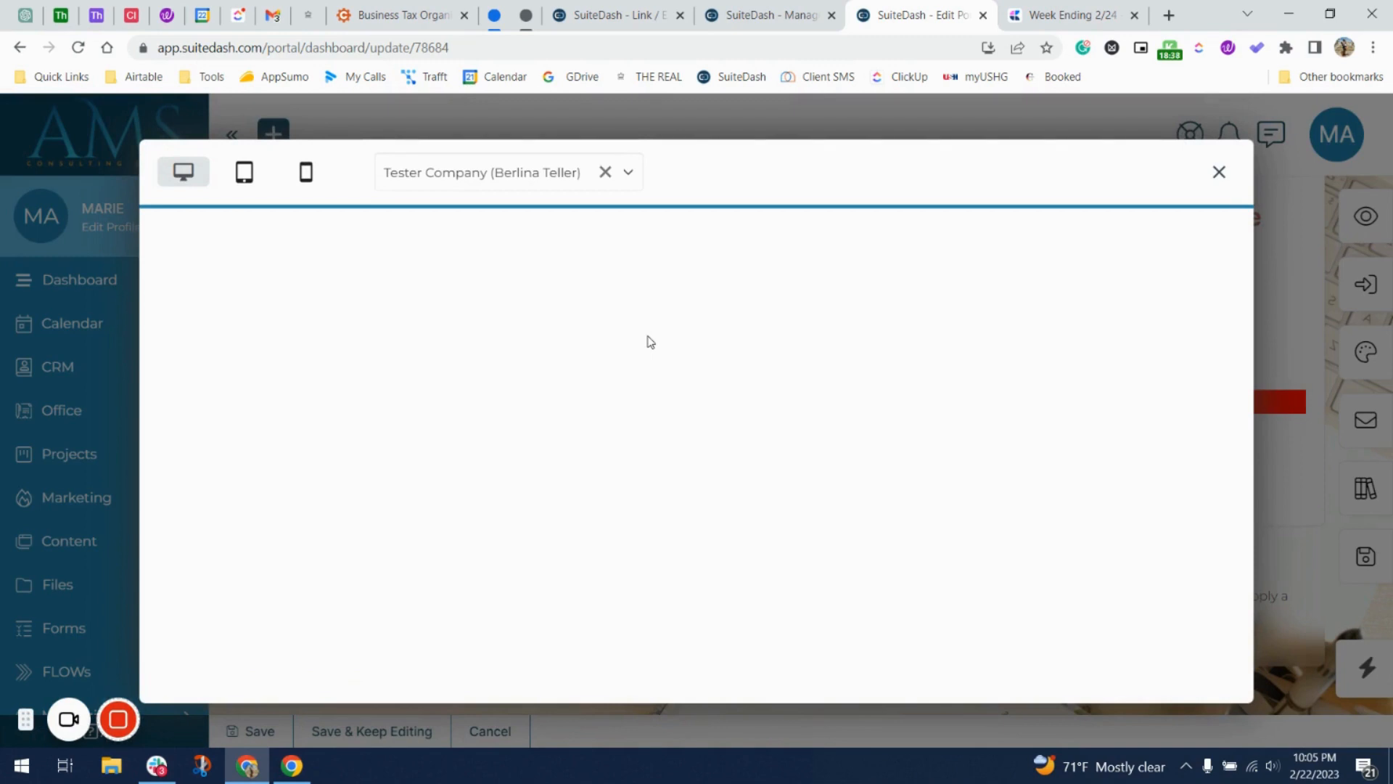
left_click(642, 15)
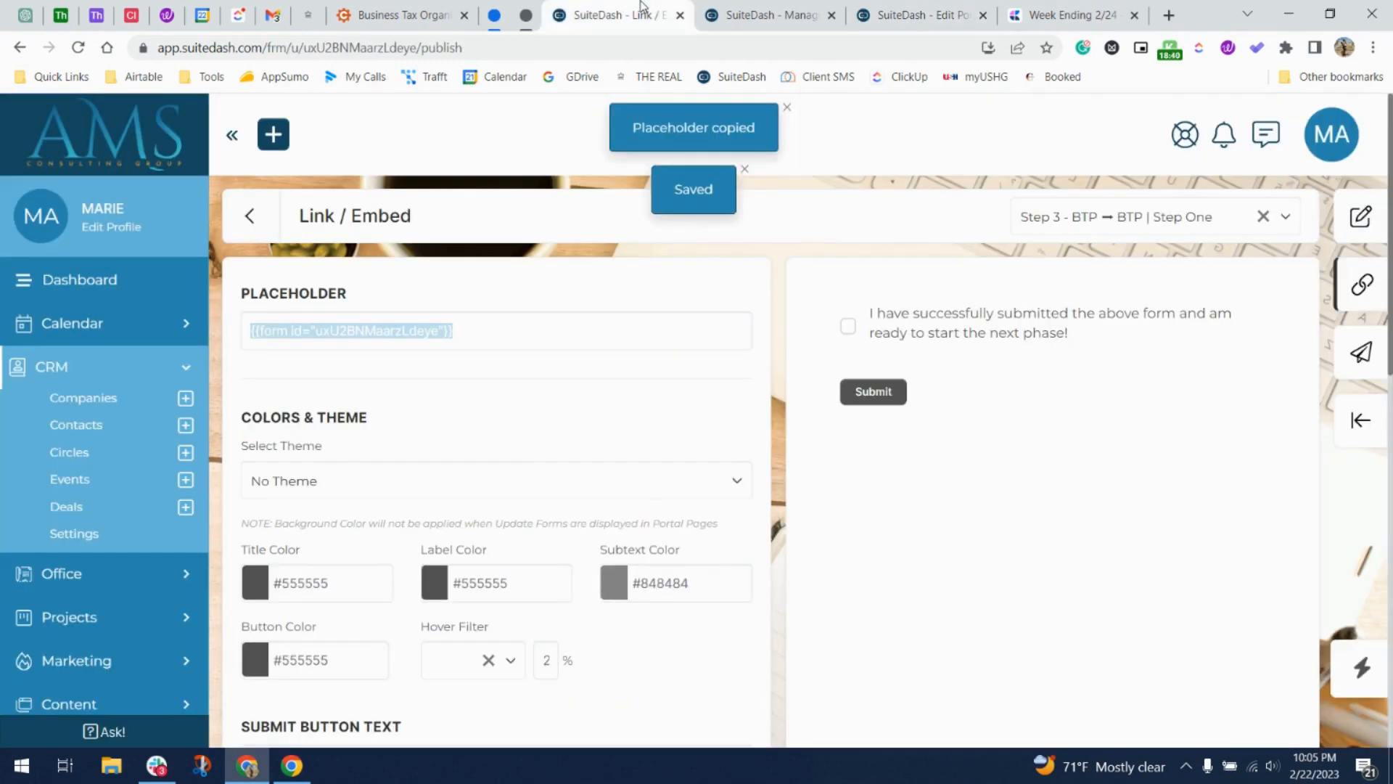
Make the update form's Acknowledgement checkbox required and save the form.
left_click(1365, 285)
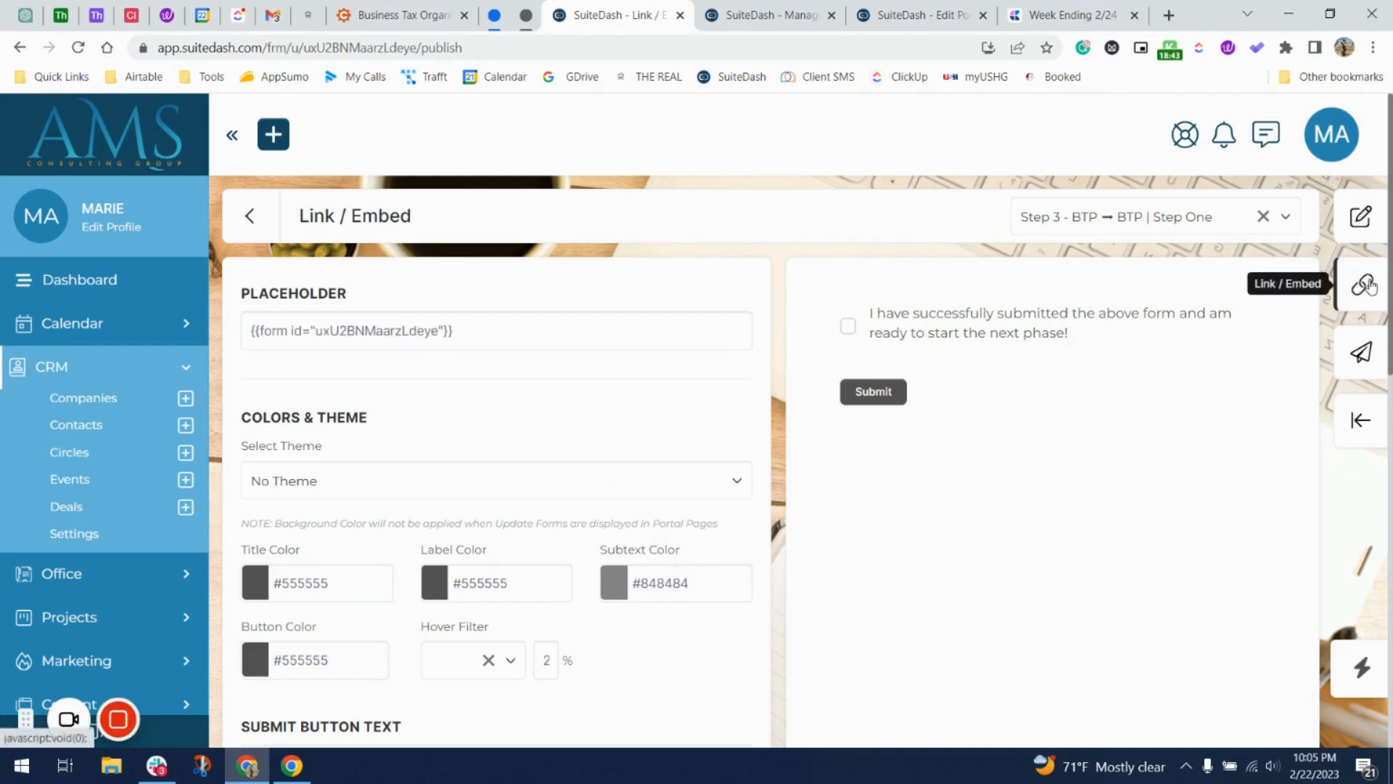
left_click(1367, 228)
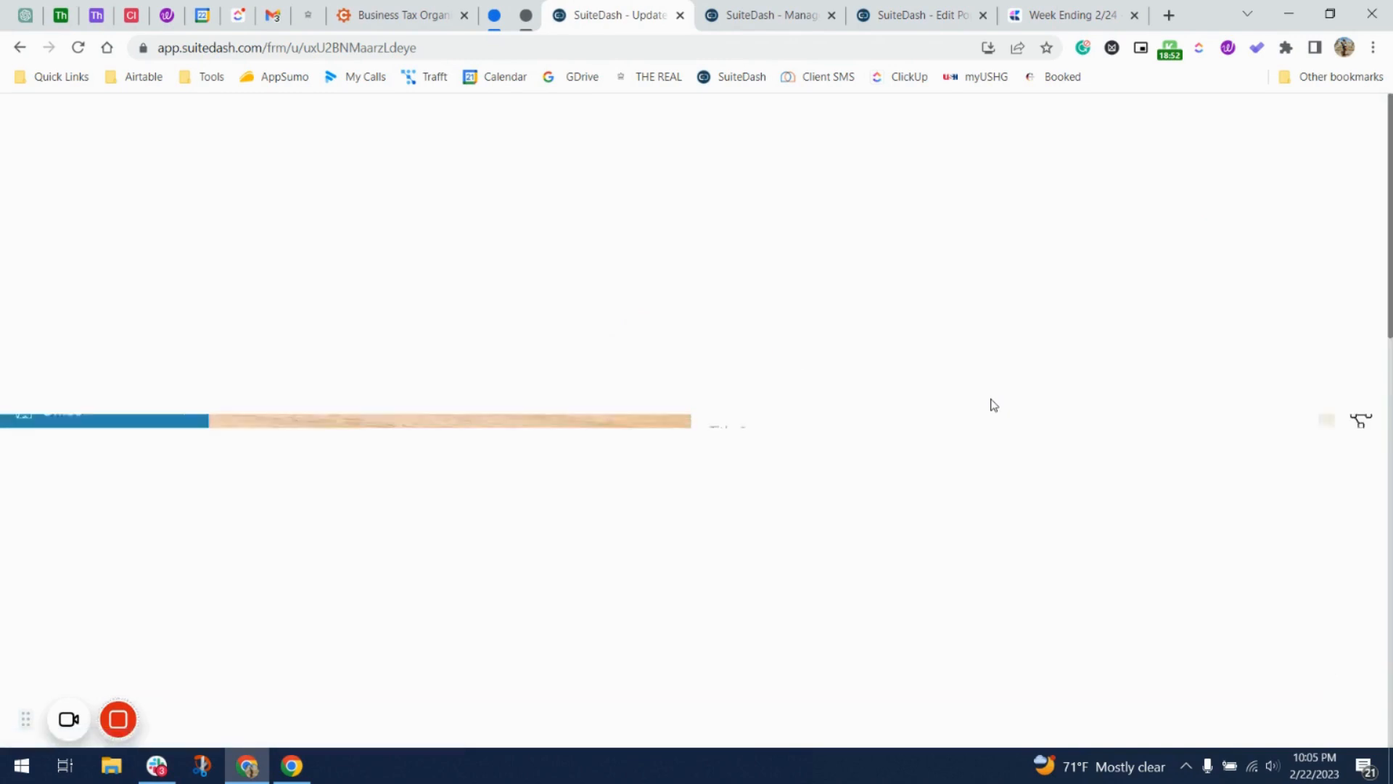
scroll(1265, 421, "down", 3)
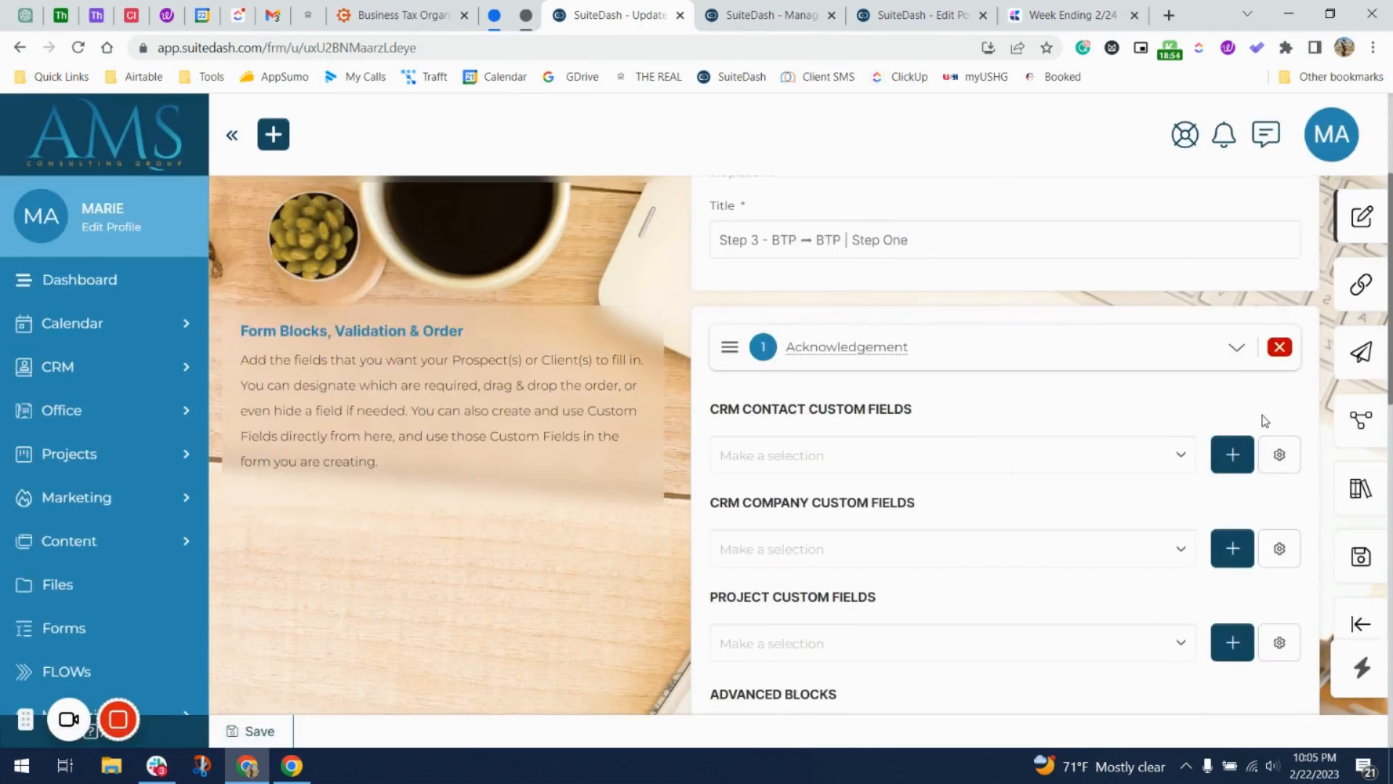
left_click(1237, 350)
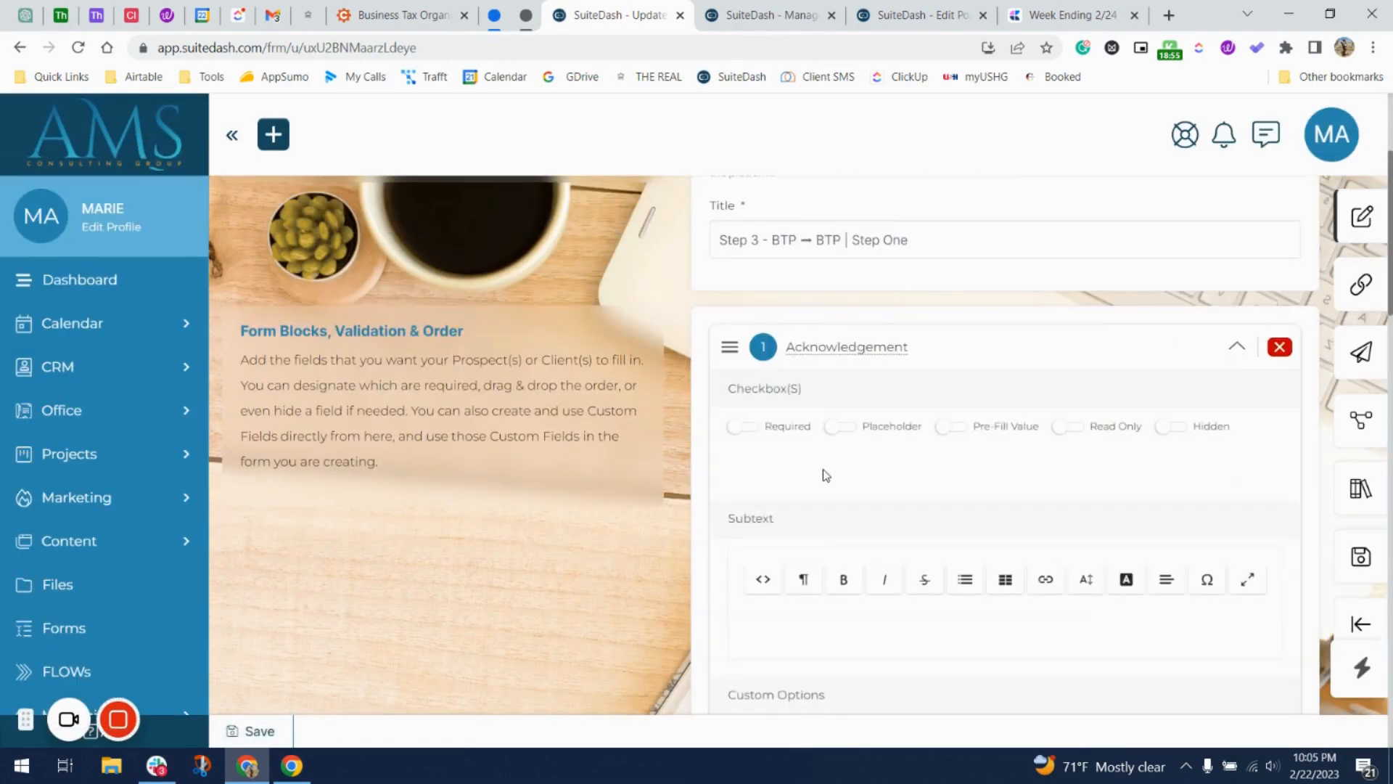
left_click(751, 434)
scroll(868, 489, "down", 3)
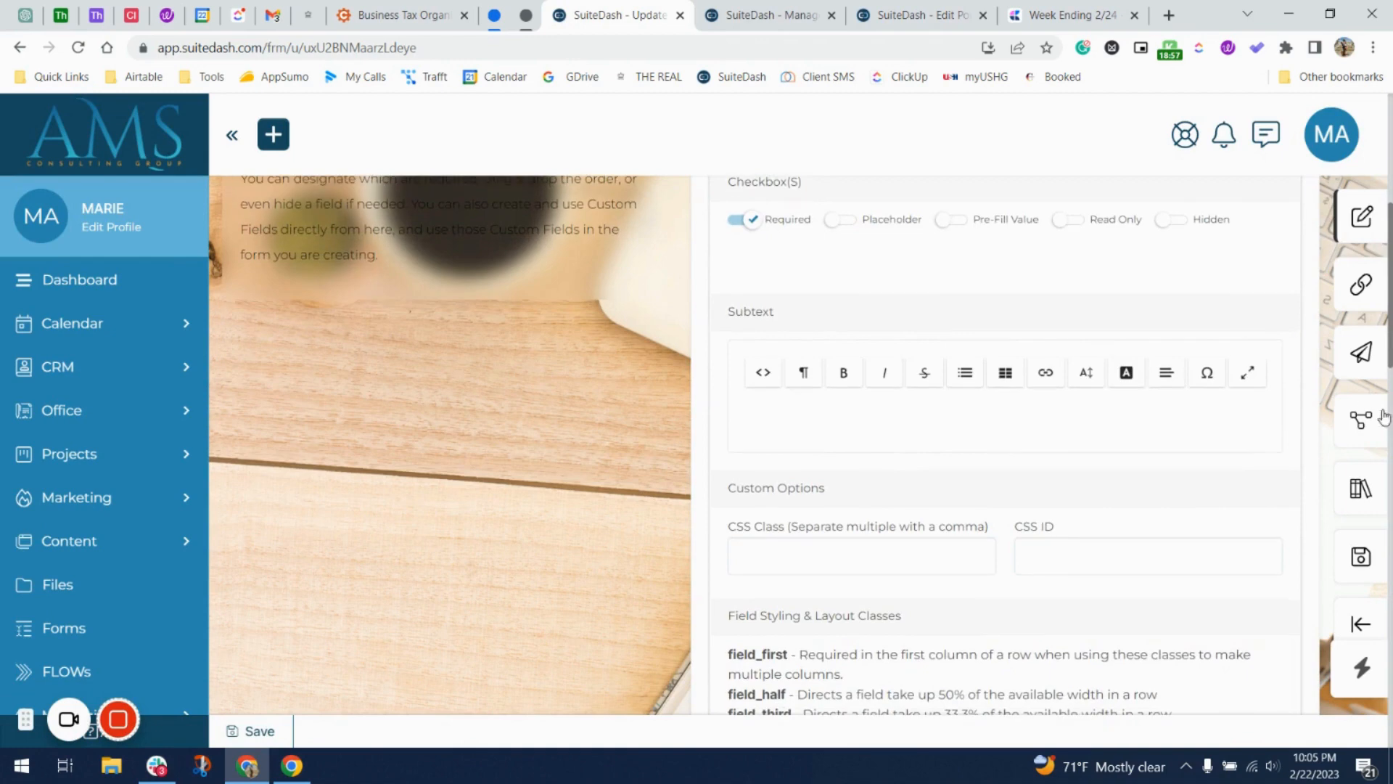
left_click(1354, 569)
left_click(689, 506)
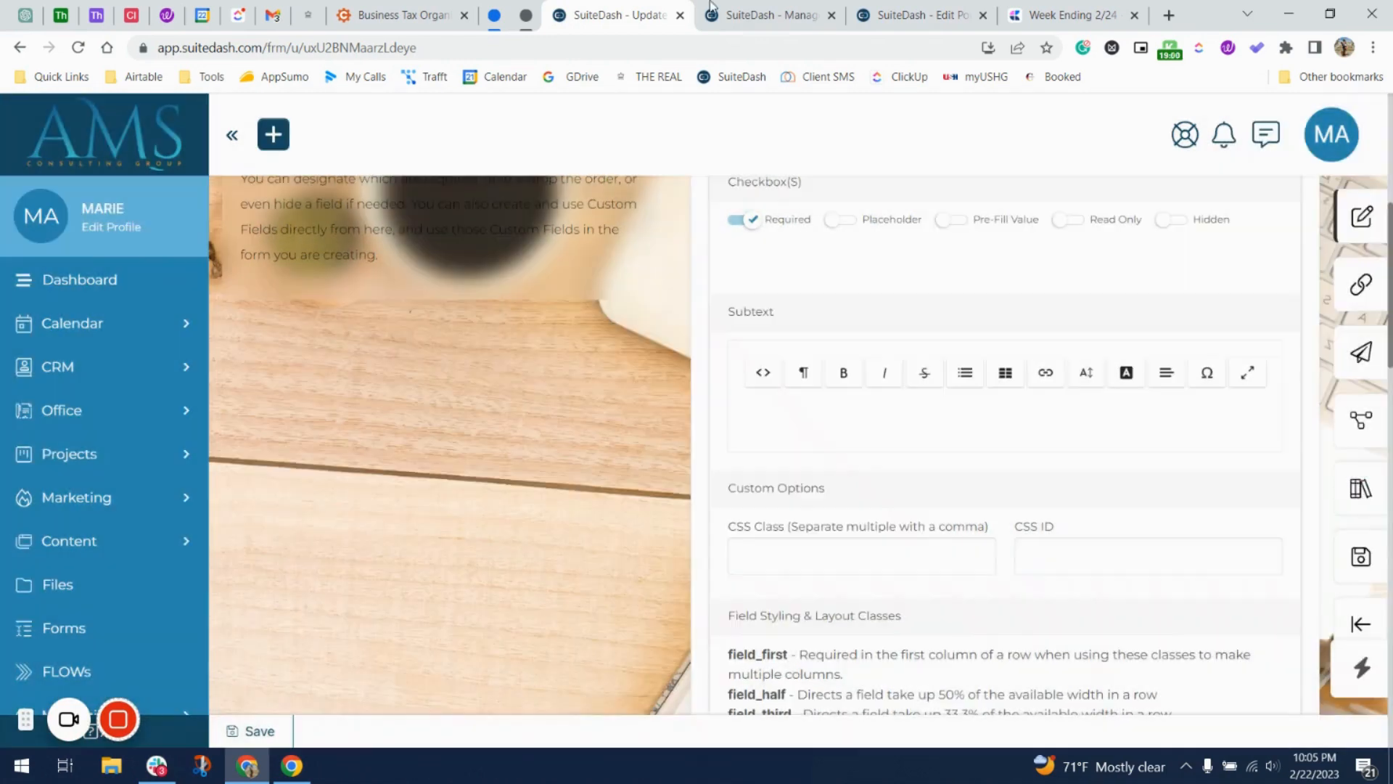
left_click(762, 14)
Review the Step One page preview with its red form box, then inspect the arrow image's style settings.
left_click(914, 15)
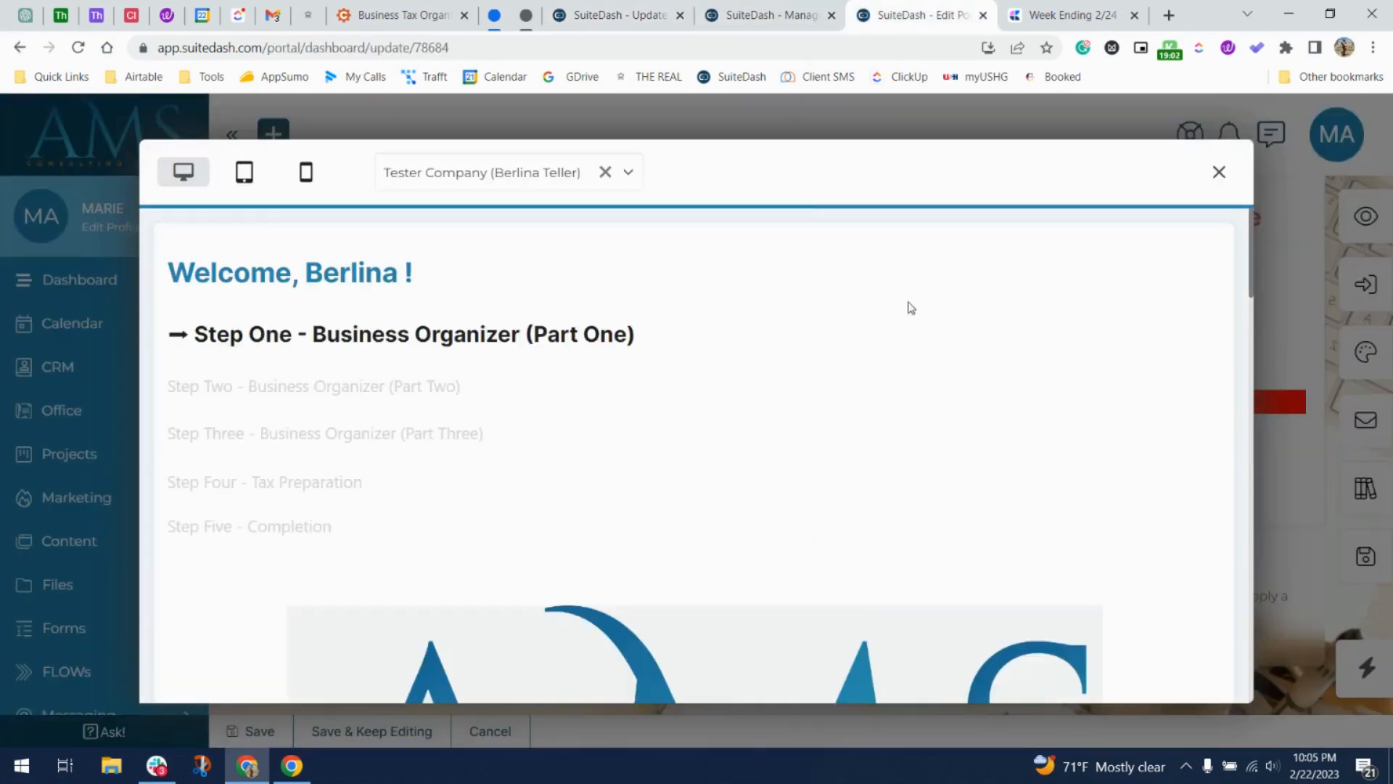
scroll(911, 308, "down", 20)
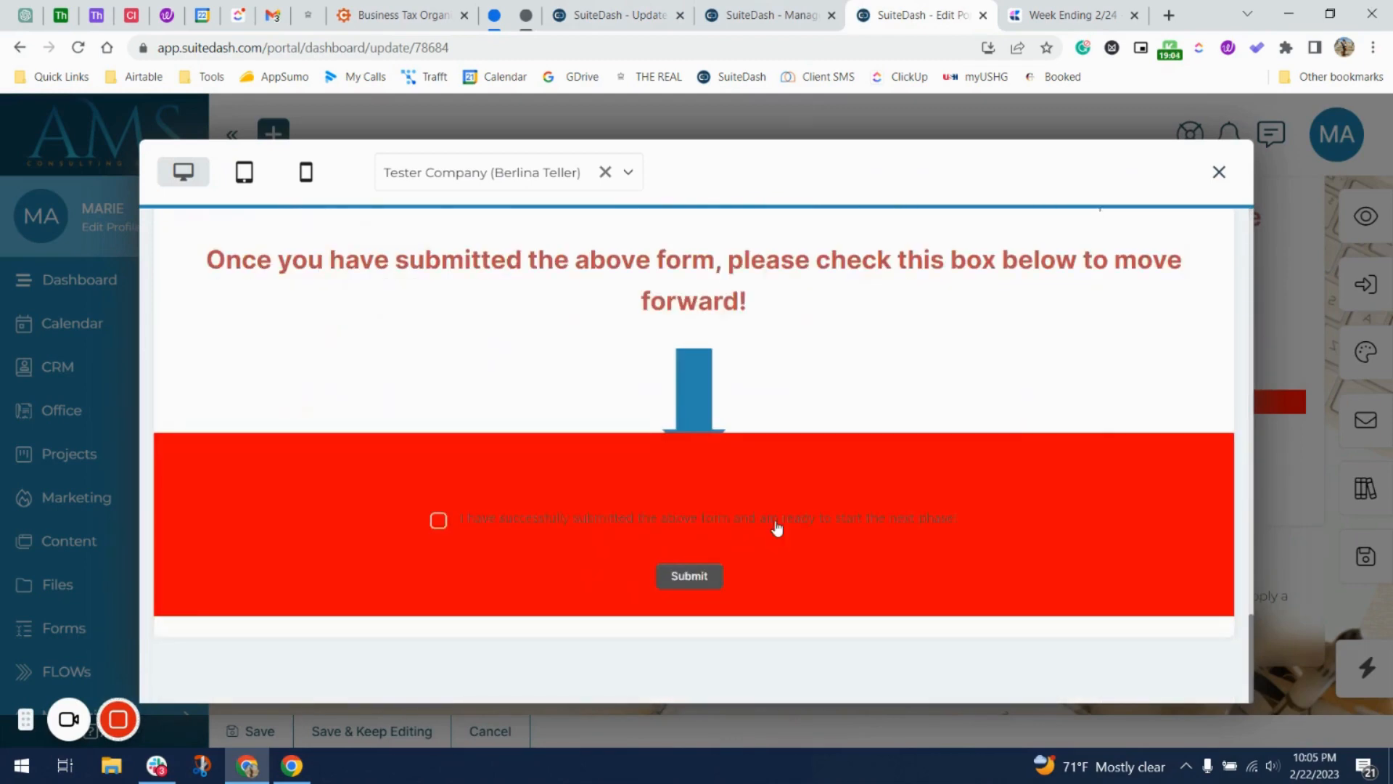
left_click(1219, 174)
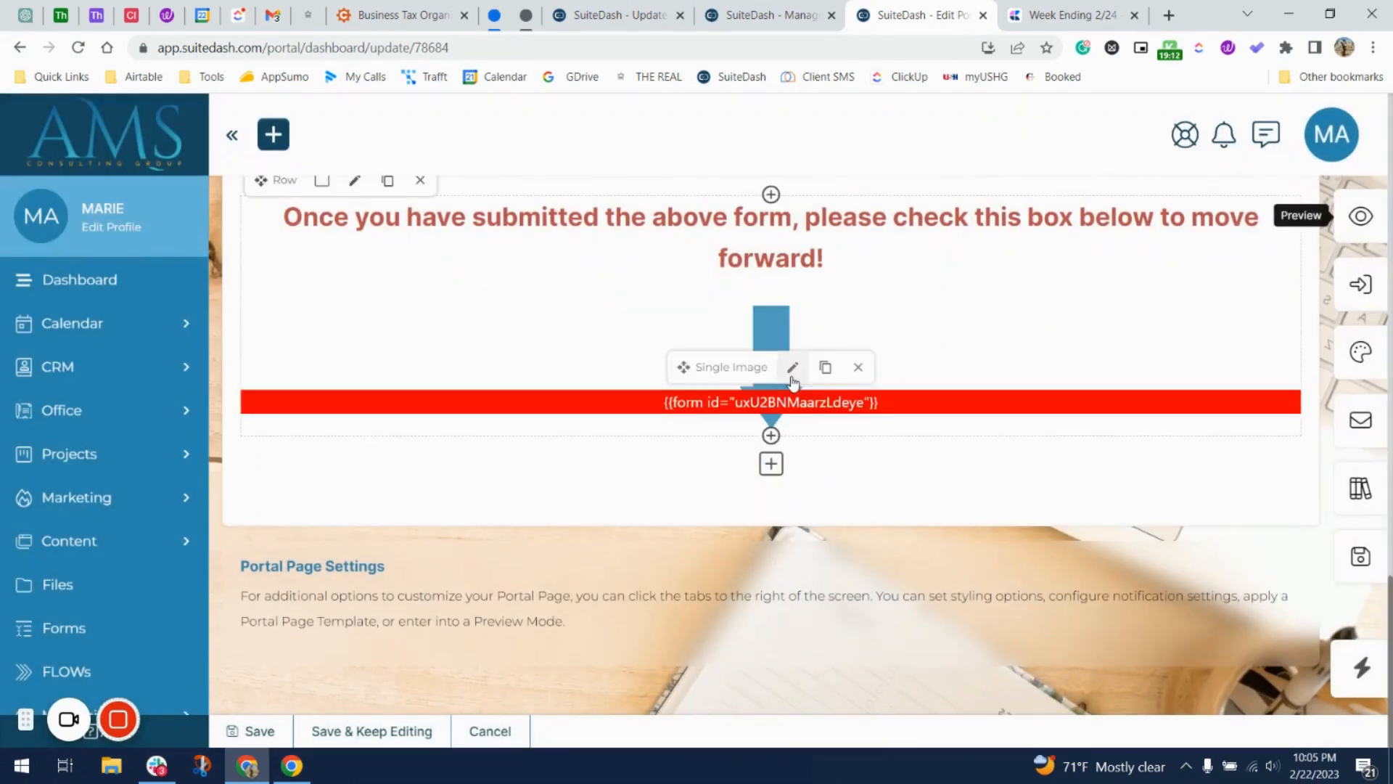
left_click(792, 368)
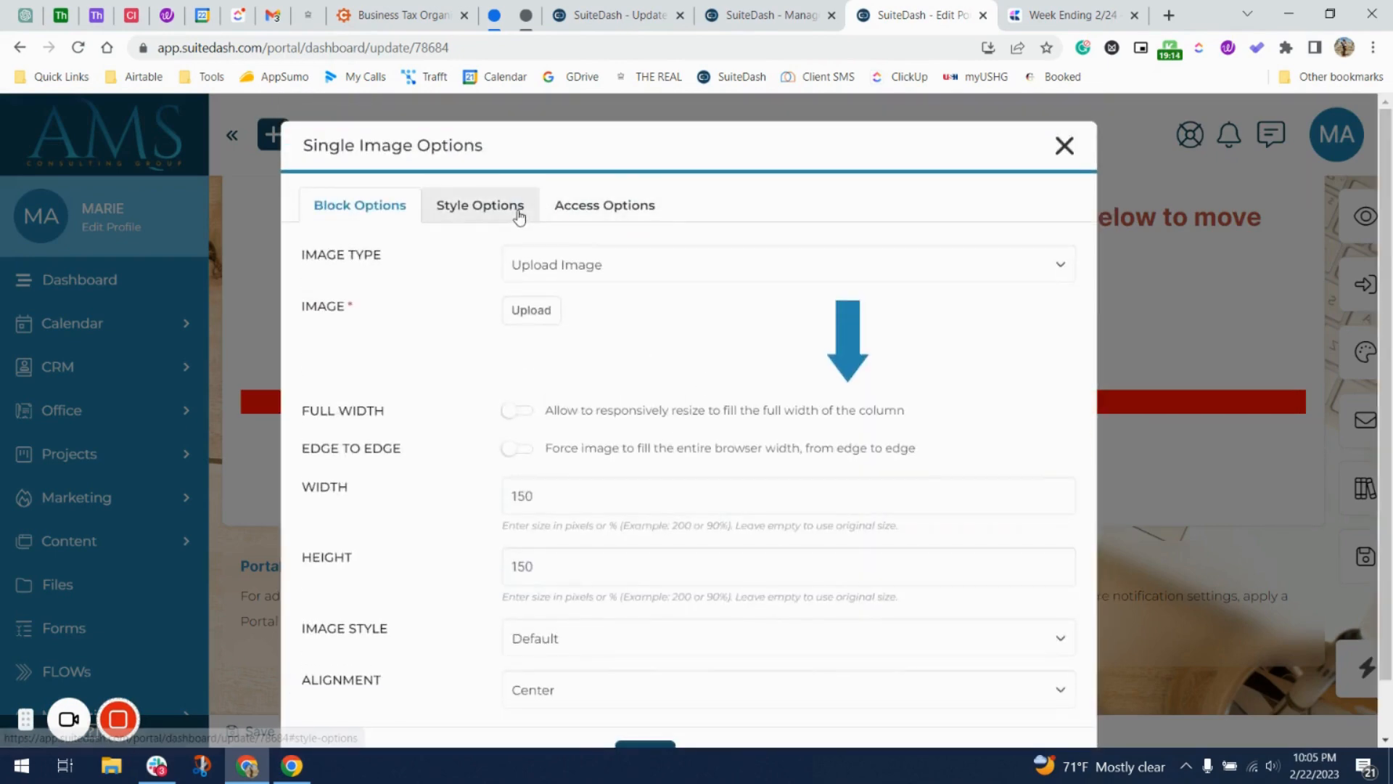
left_click(518, 211)
left_click(1063, 145)
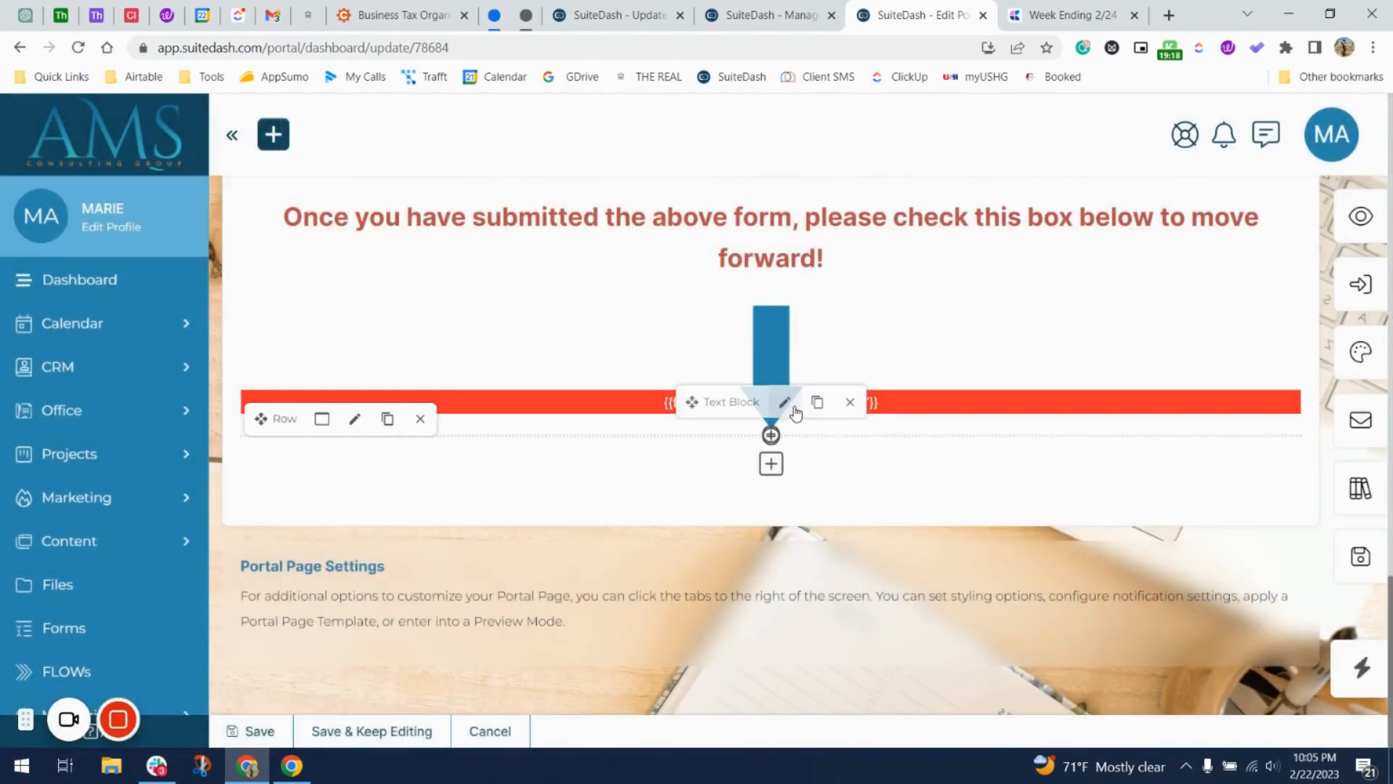
left_click(785, 403)
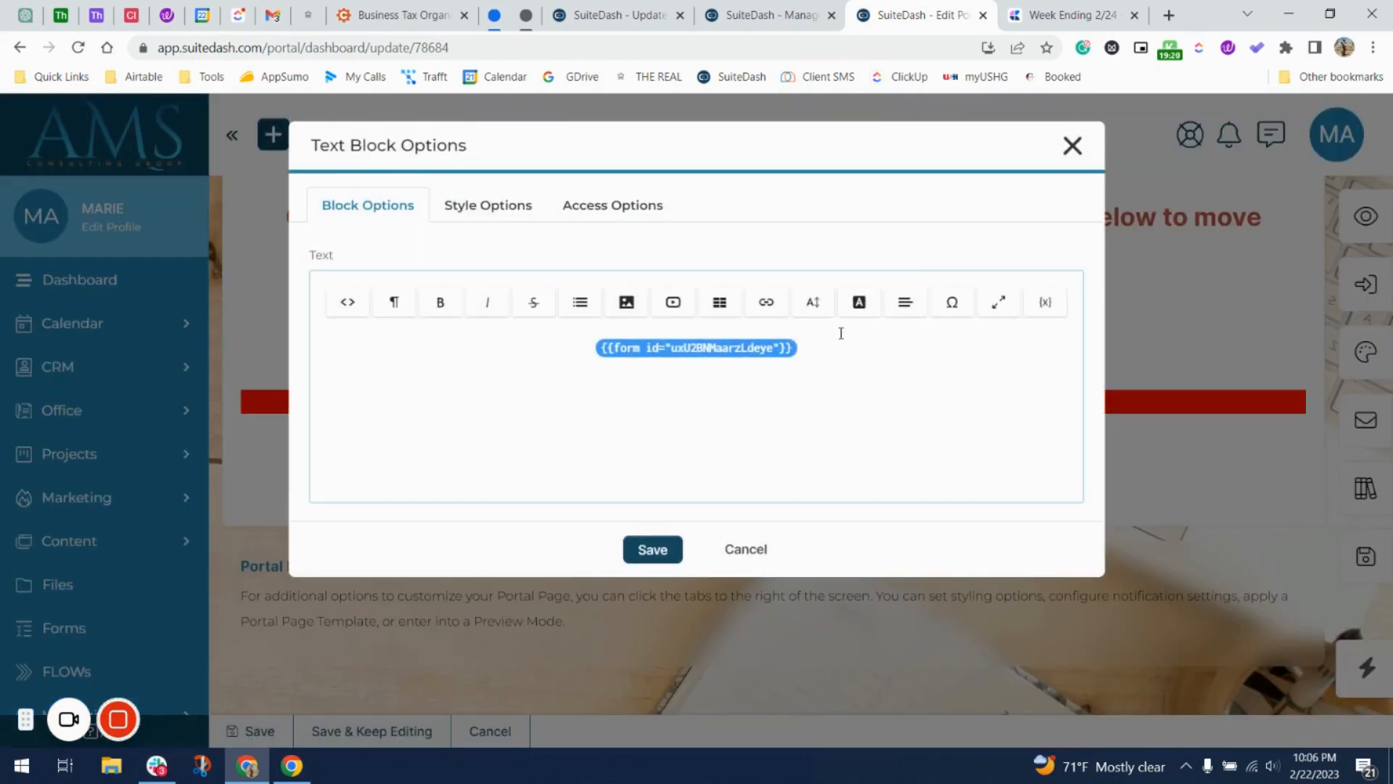
Remove the form block's red background and white text colour.
left_click(465, 209)
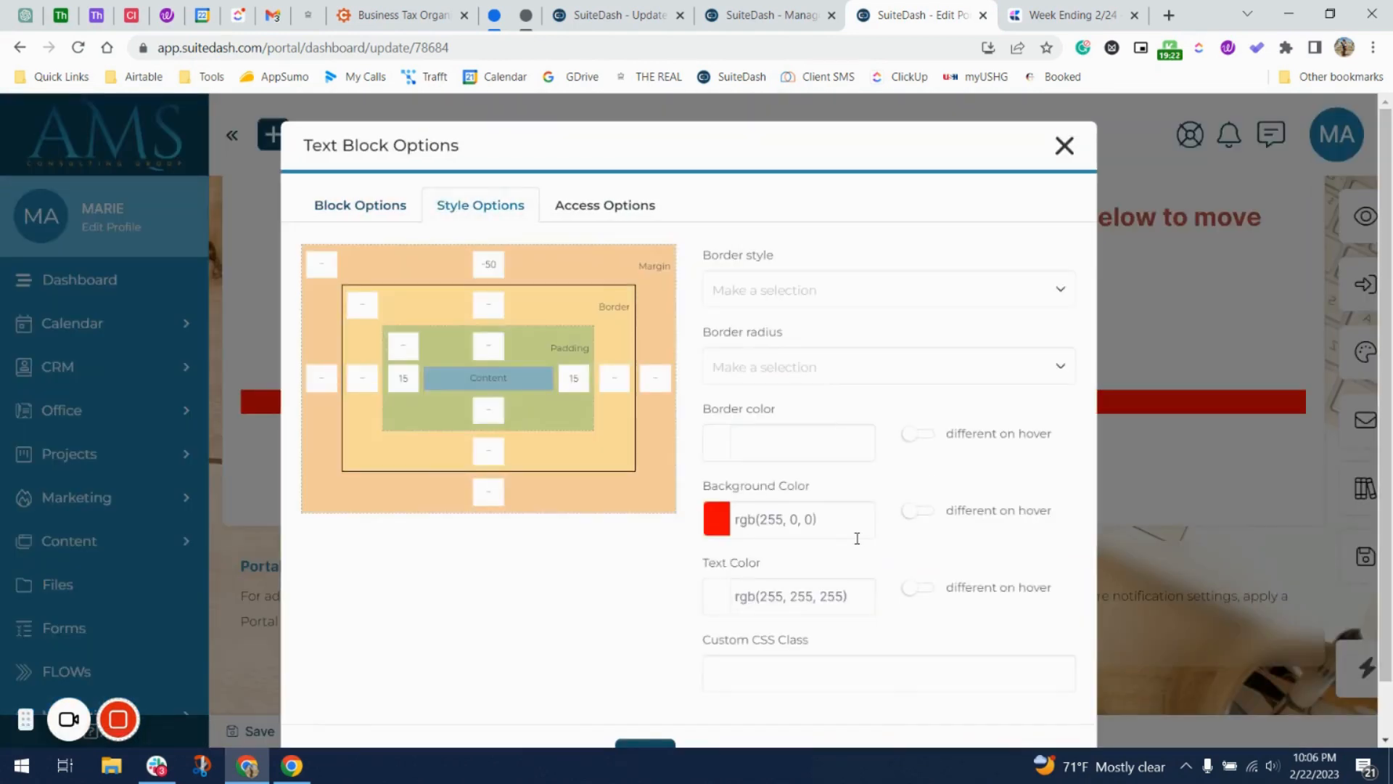
left_click(830, 529)
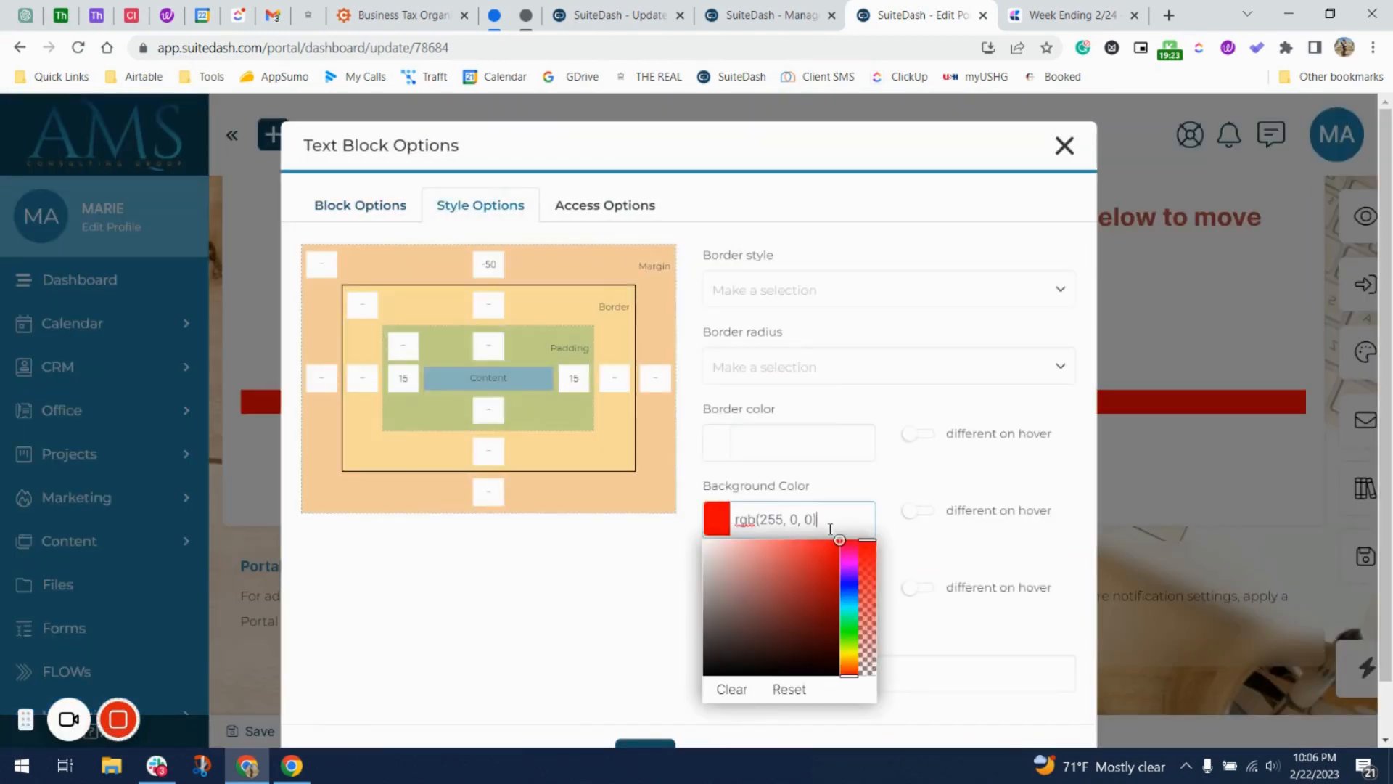
left_click(731, 689)
left_click(897, 567)
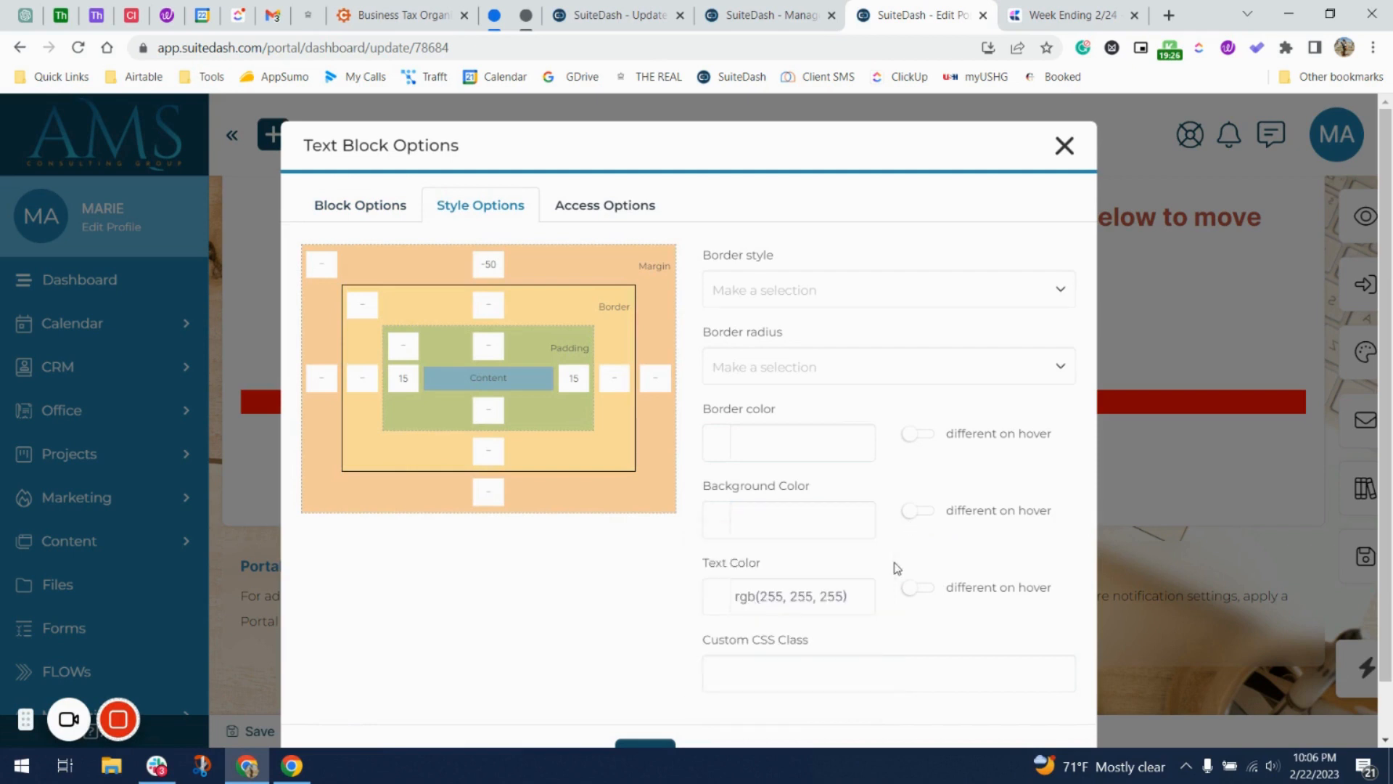
left_click(754, 602)
scroll(753, 690, "down", 1)
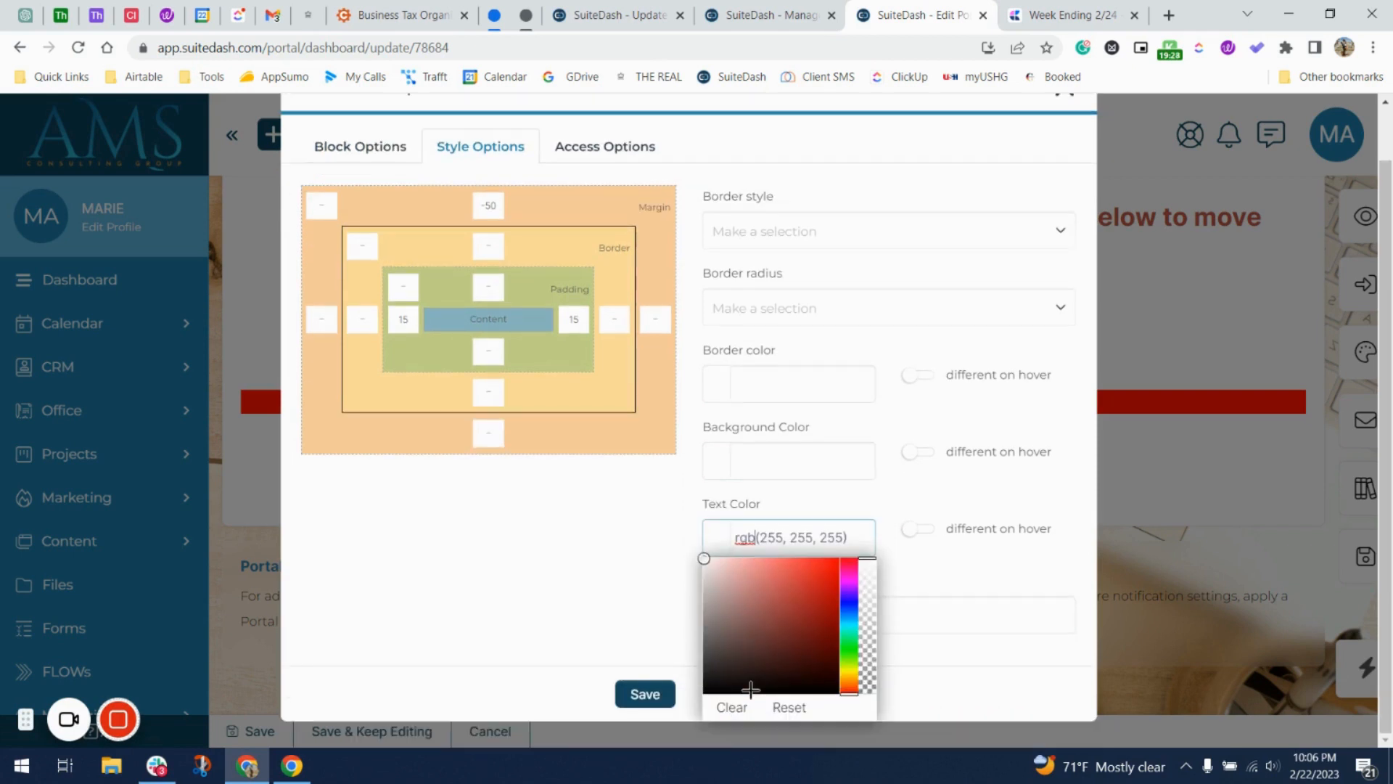
left_click(733, 707)
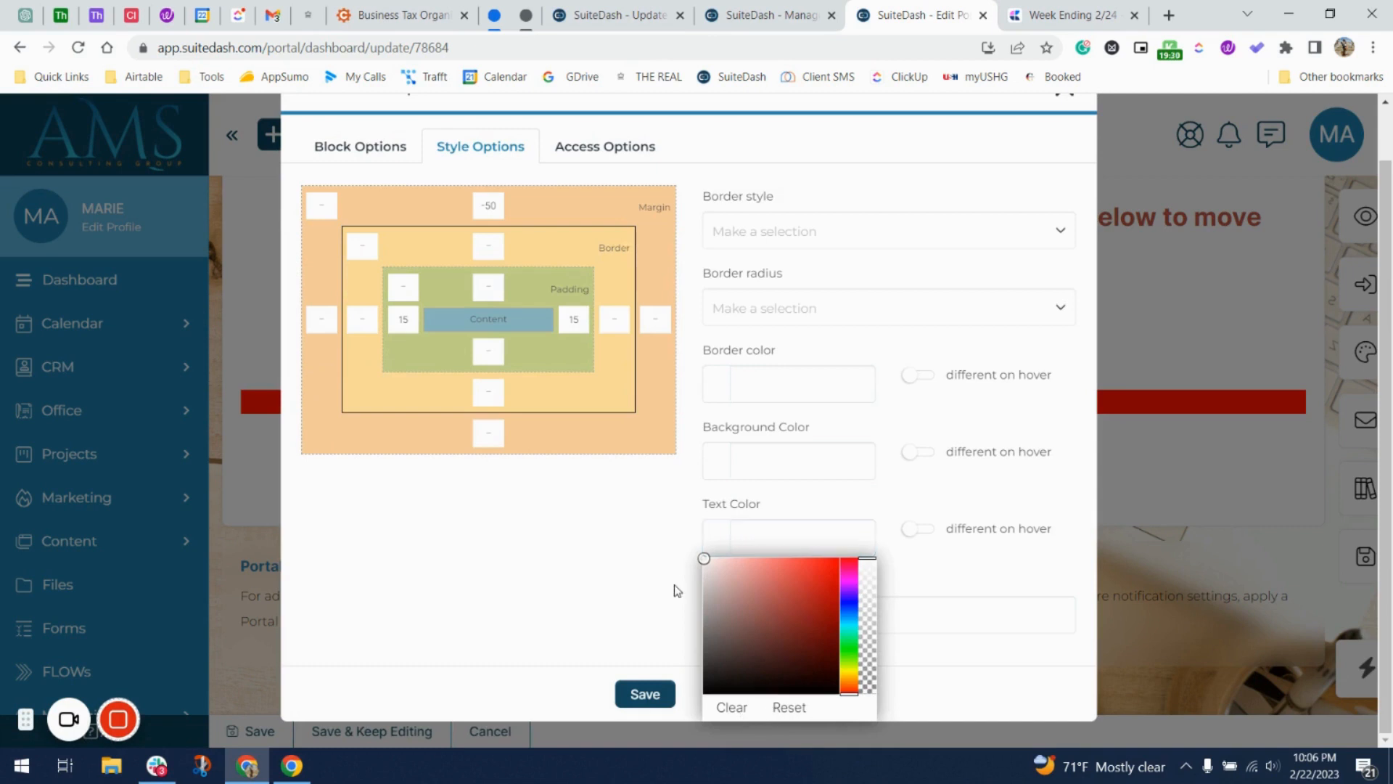
left_click(675, 587)
Set the form text to 28px and save the block.
left_click(407, 150)
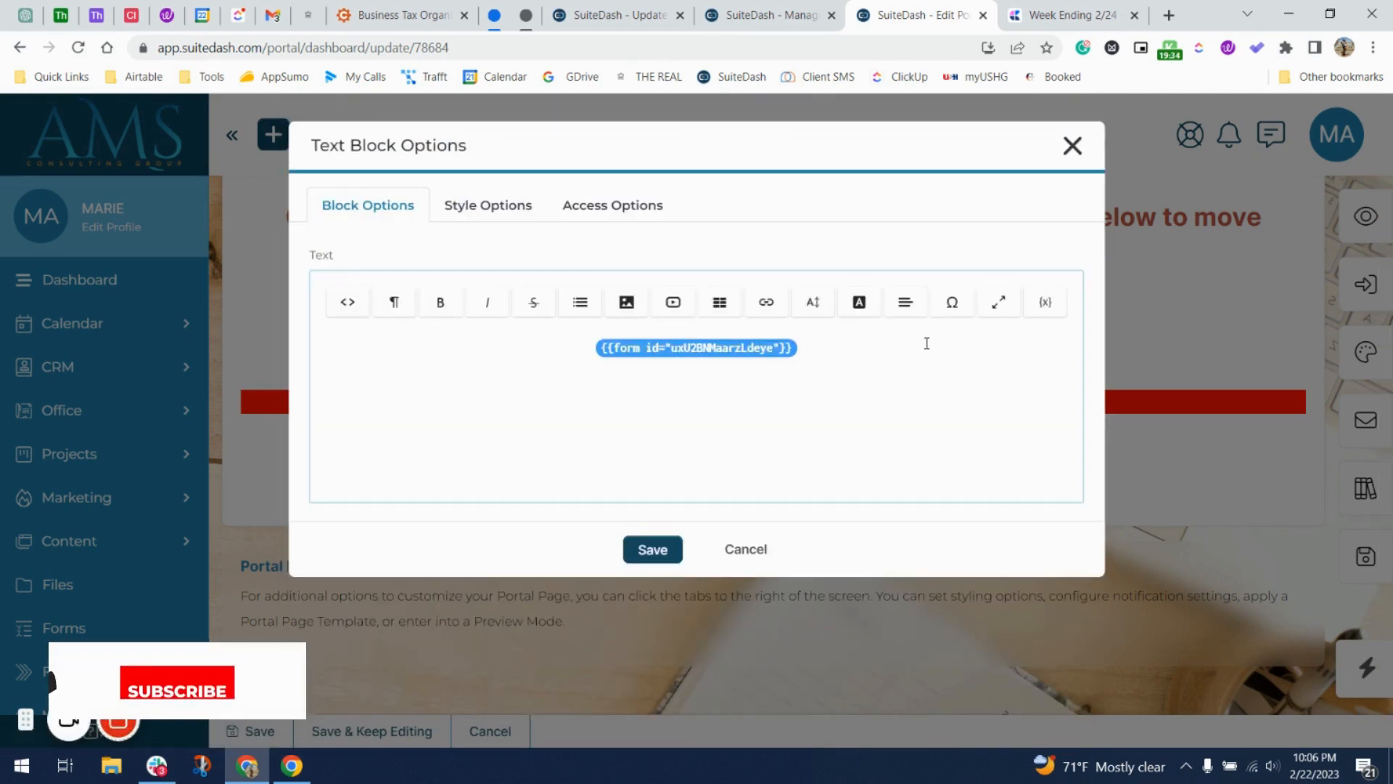
left_click(861, 303)
left_click(824, 310)
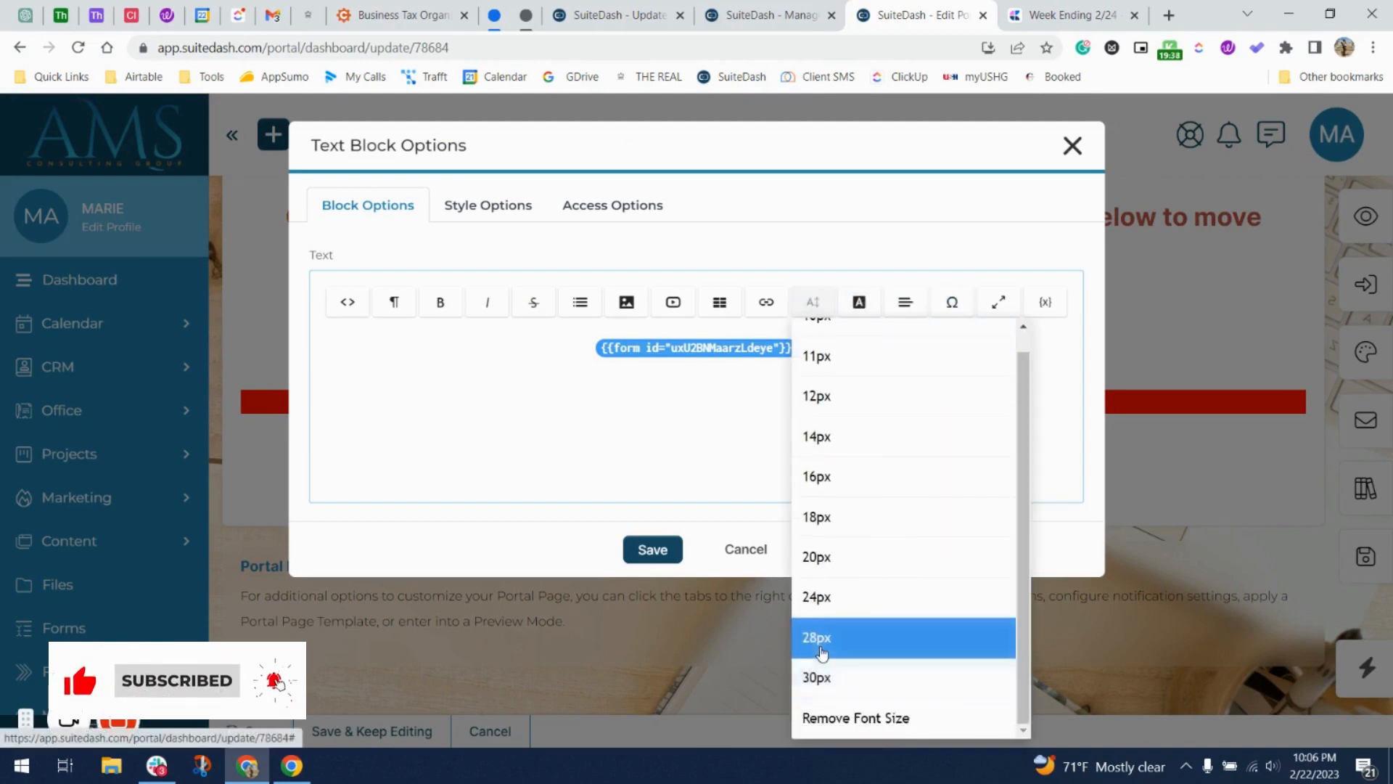
left_click(816, 637)
left_click(653, 560)
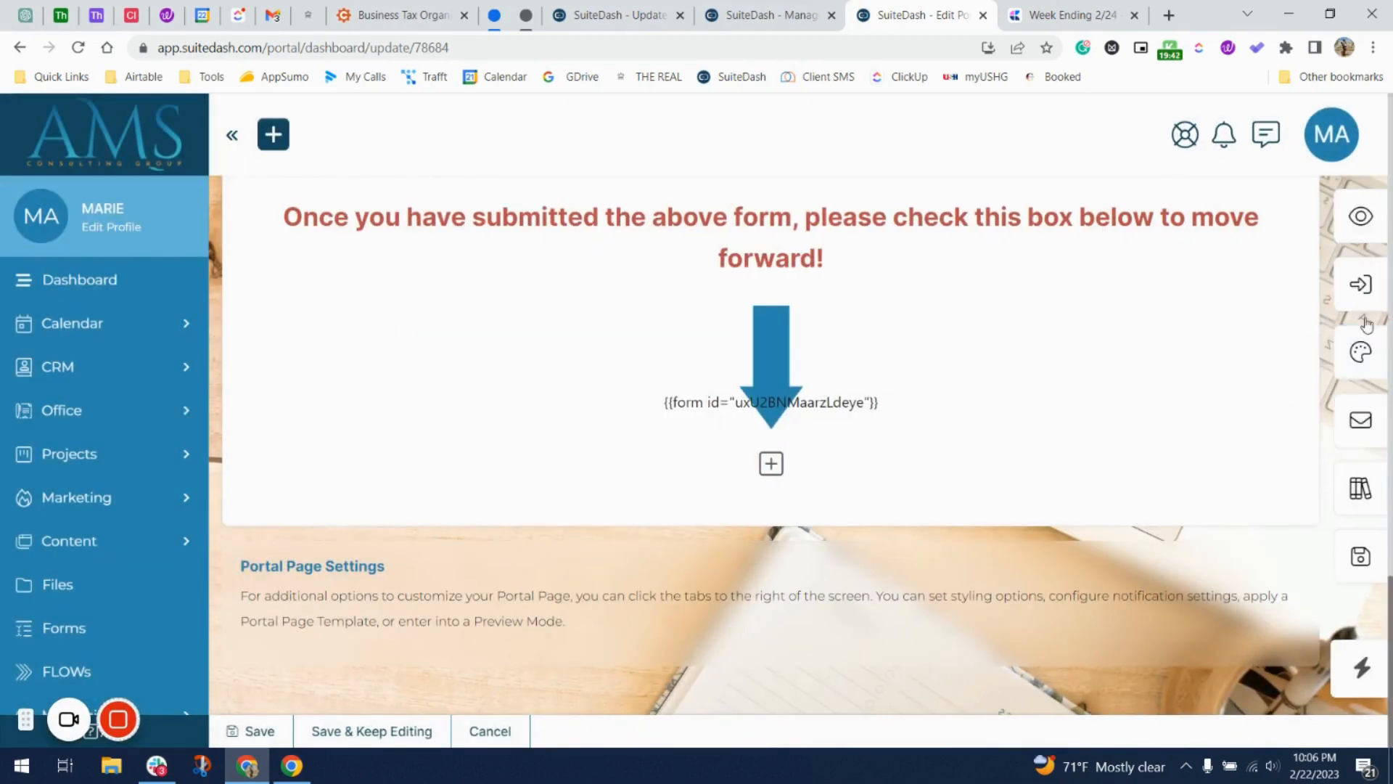
Reduce the form shortcode text to 20px and save the block.
left_click(781, 400)
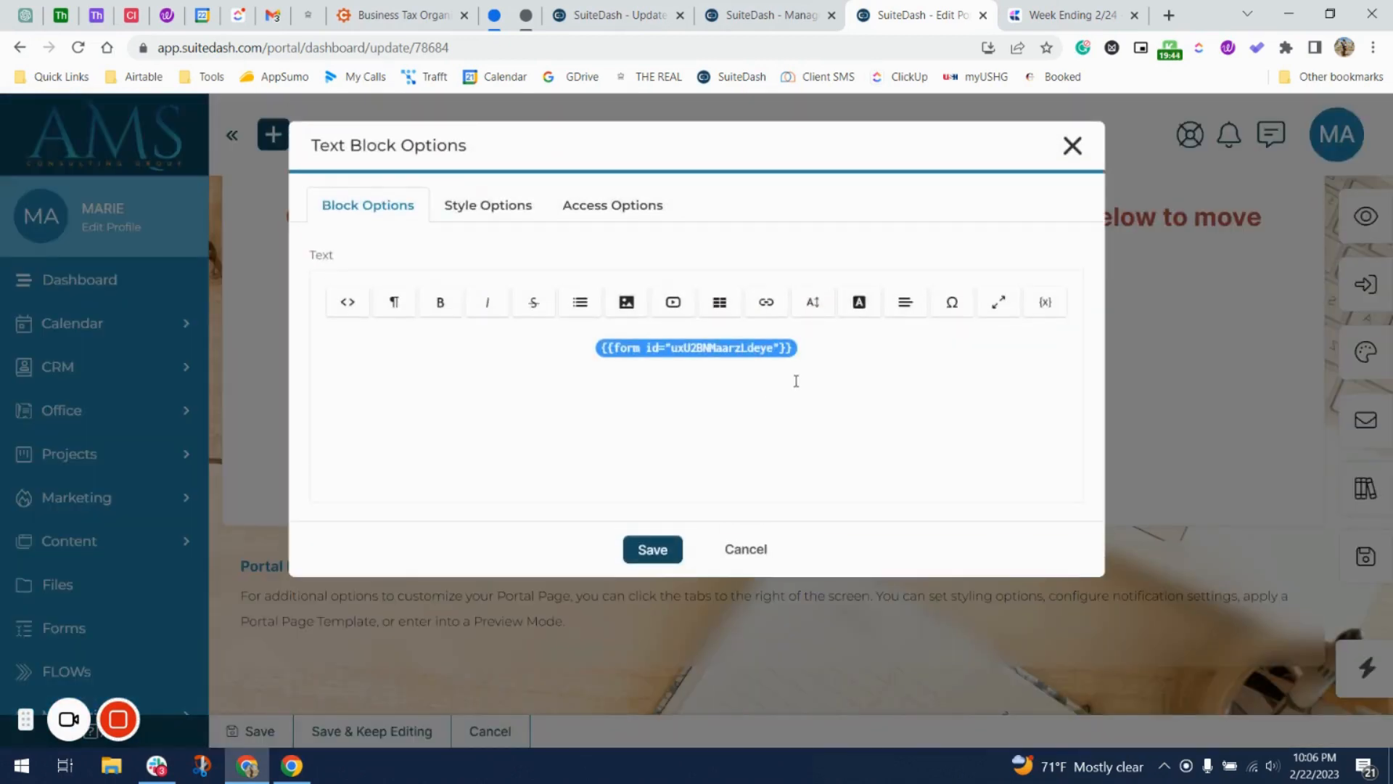
left_click_drag(836, 365, 529, 337)
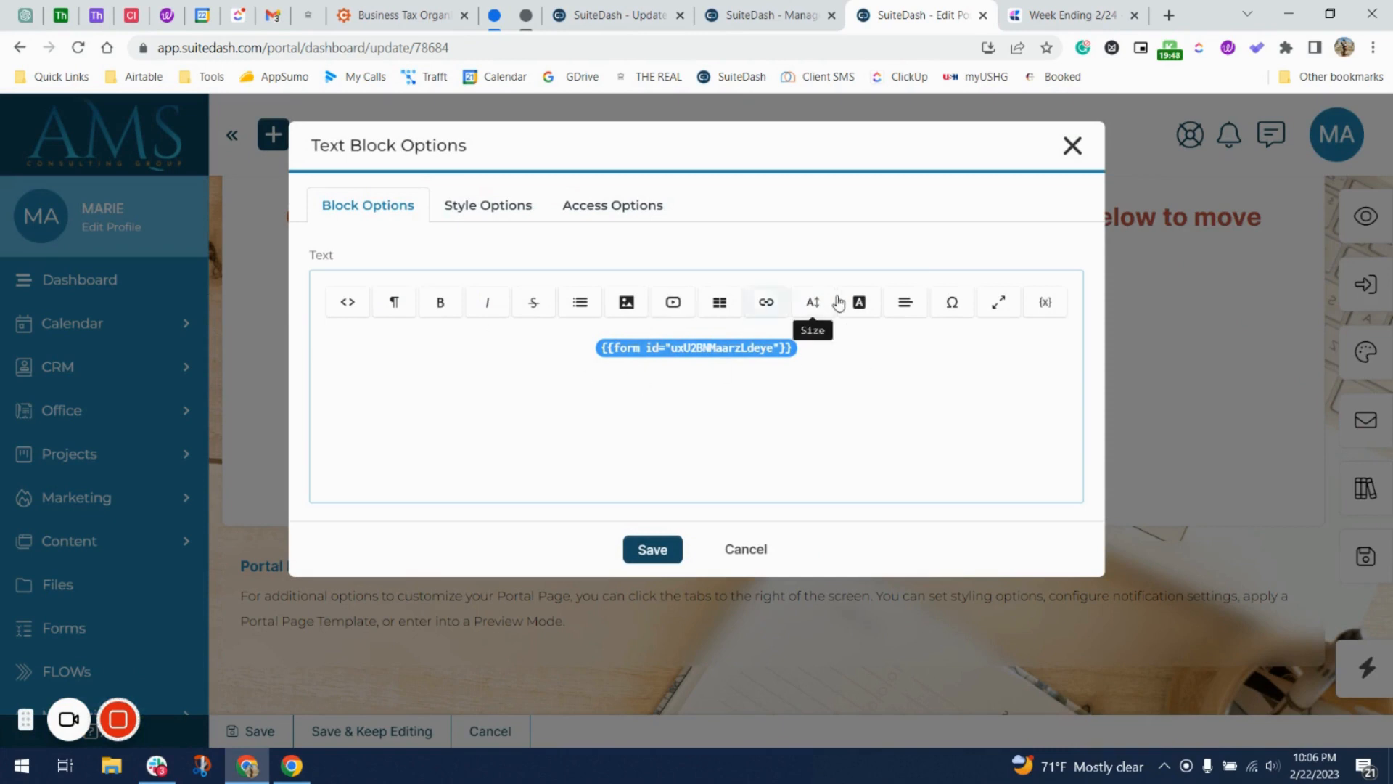
left_click(812, 302)
left_click(838, 579)
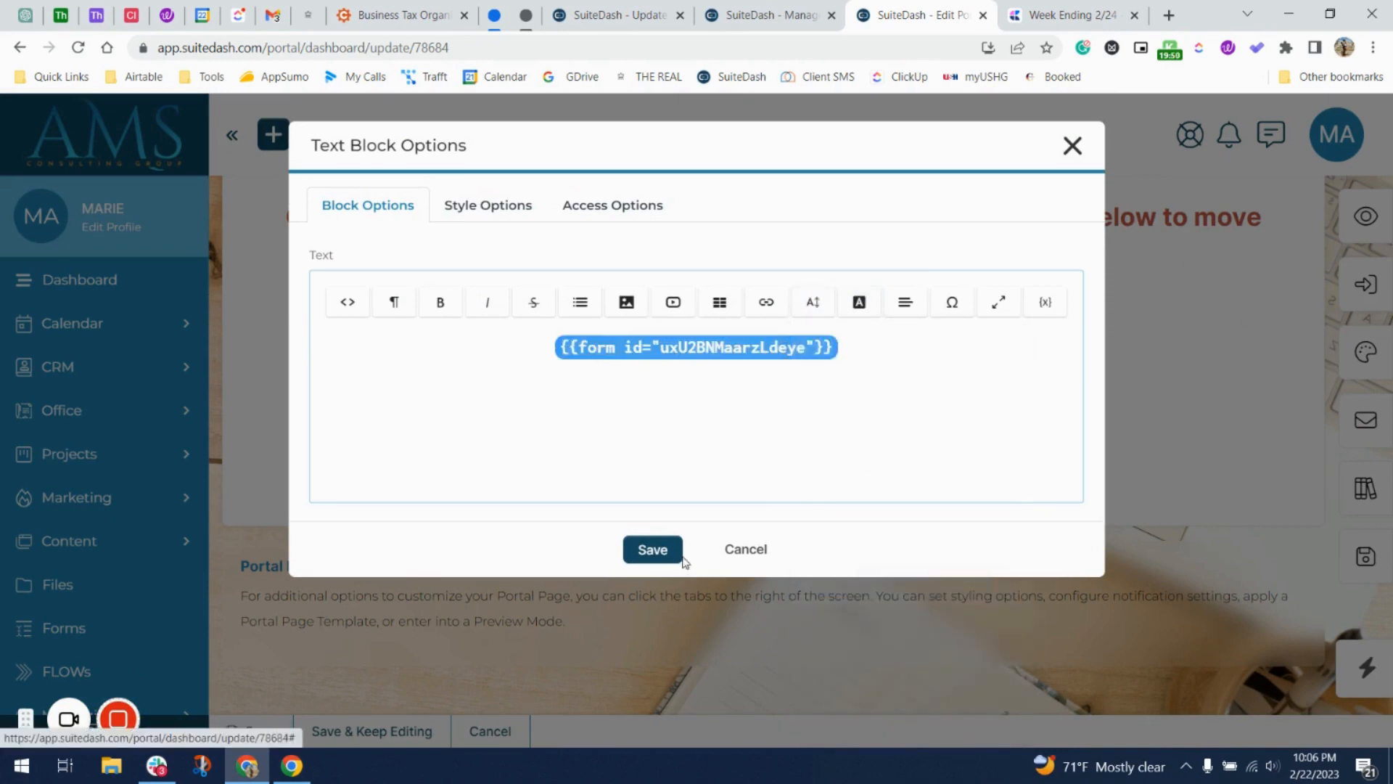
left_click(653, 549)
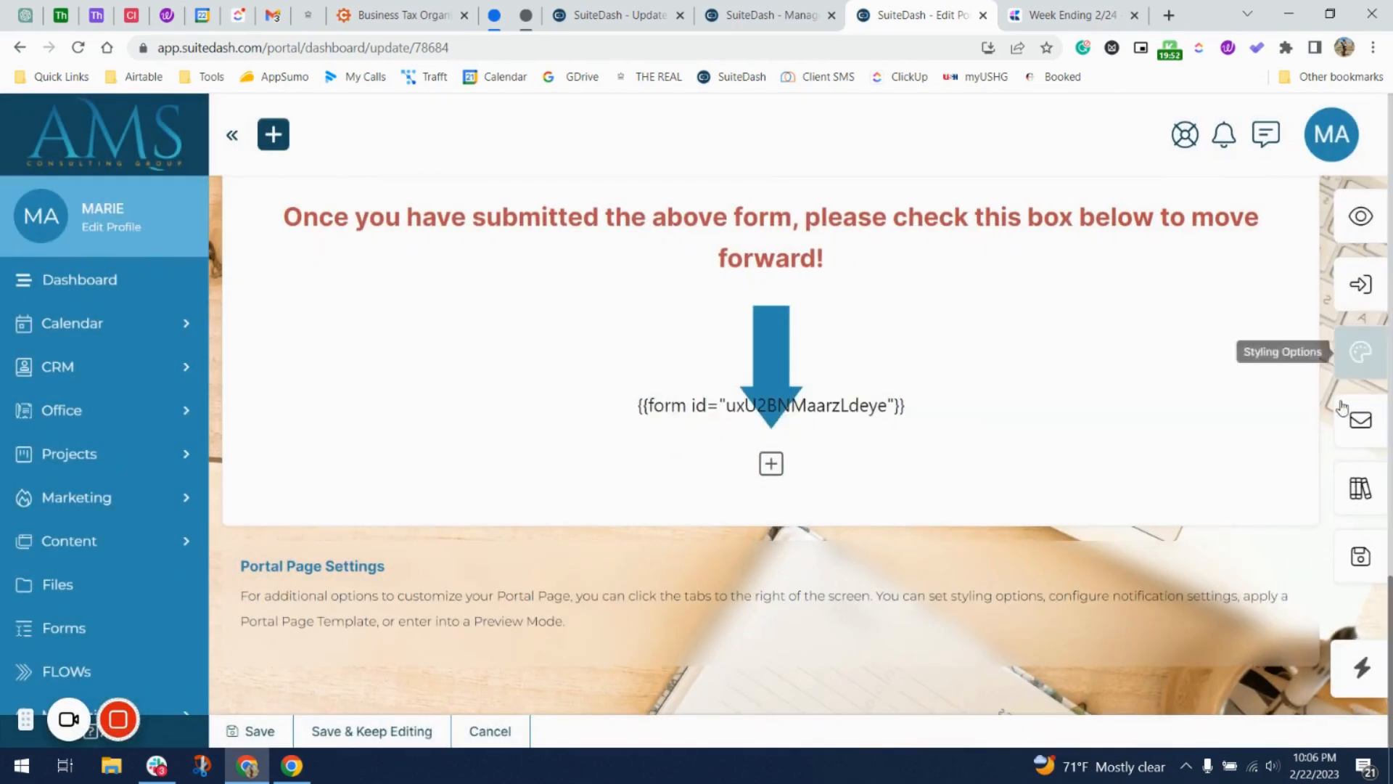
Preview the portal page as a client to check the form fields and confirmation checkbox.
left_click(1364, 214)
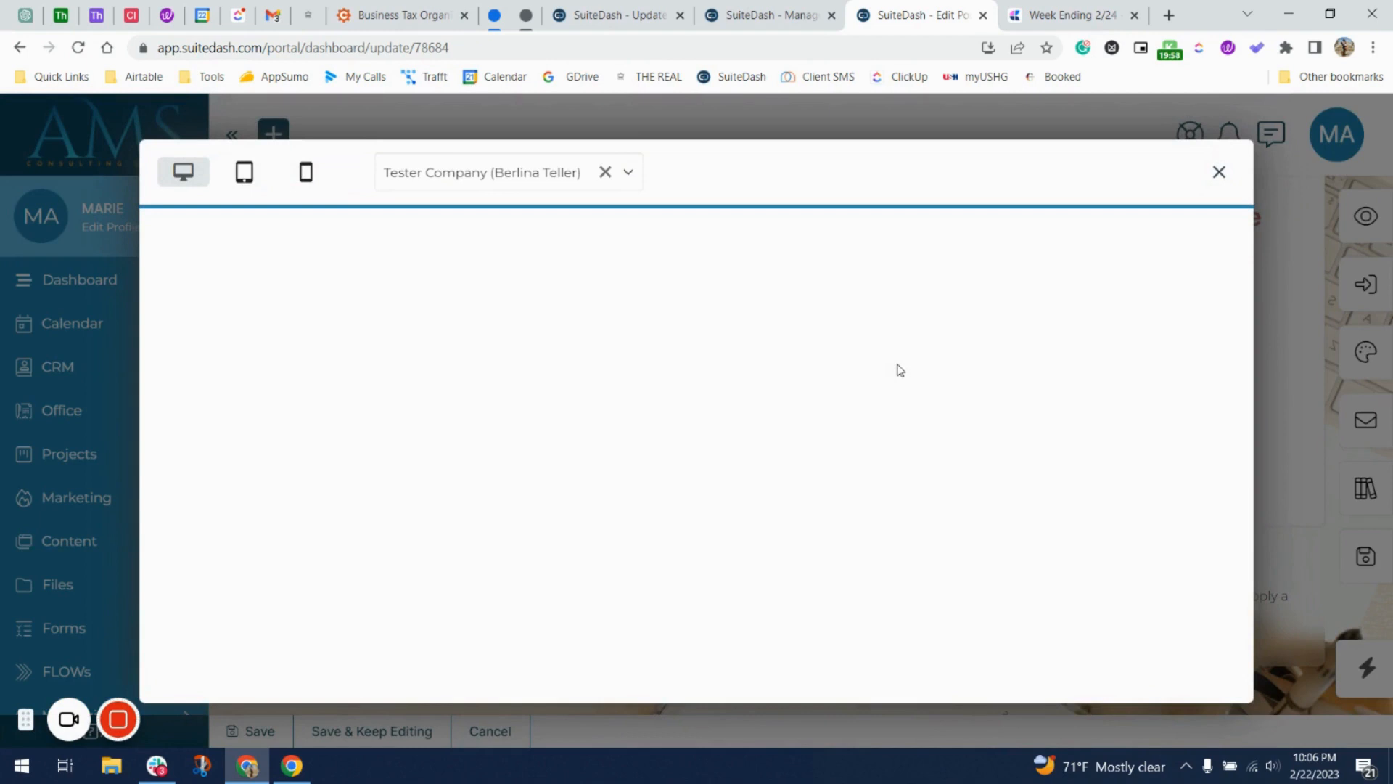
scroll(900, 371, "down", 13)
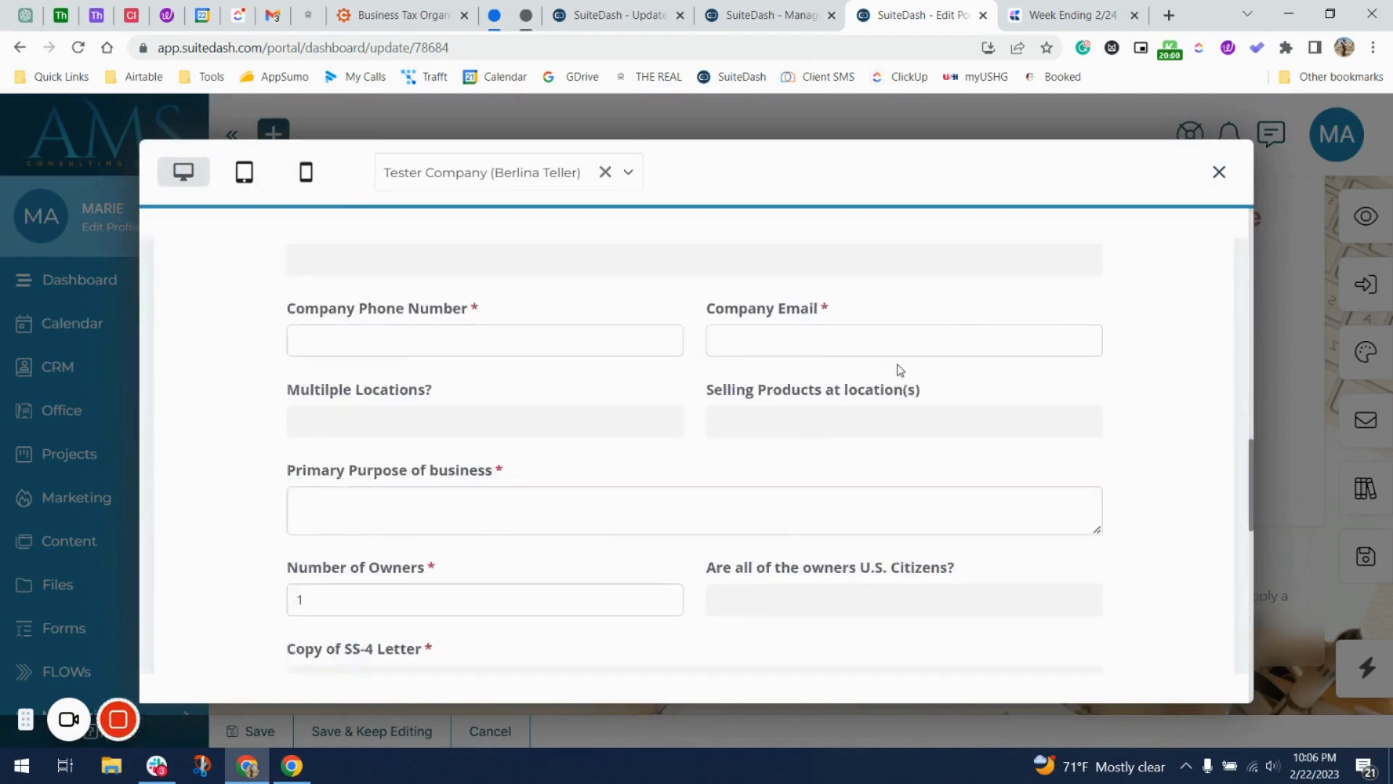
scroll(899, 371, "down", 15)
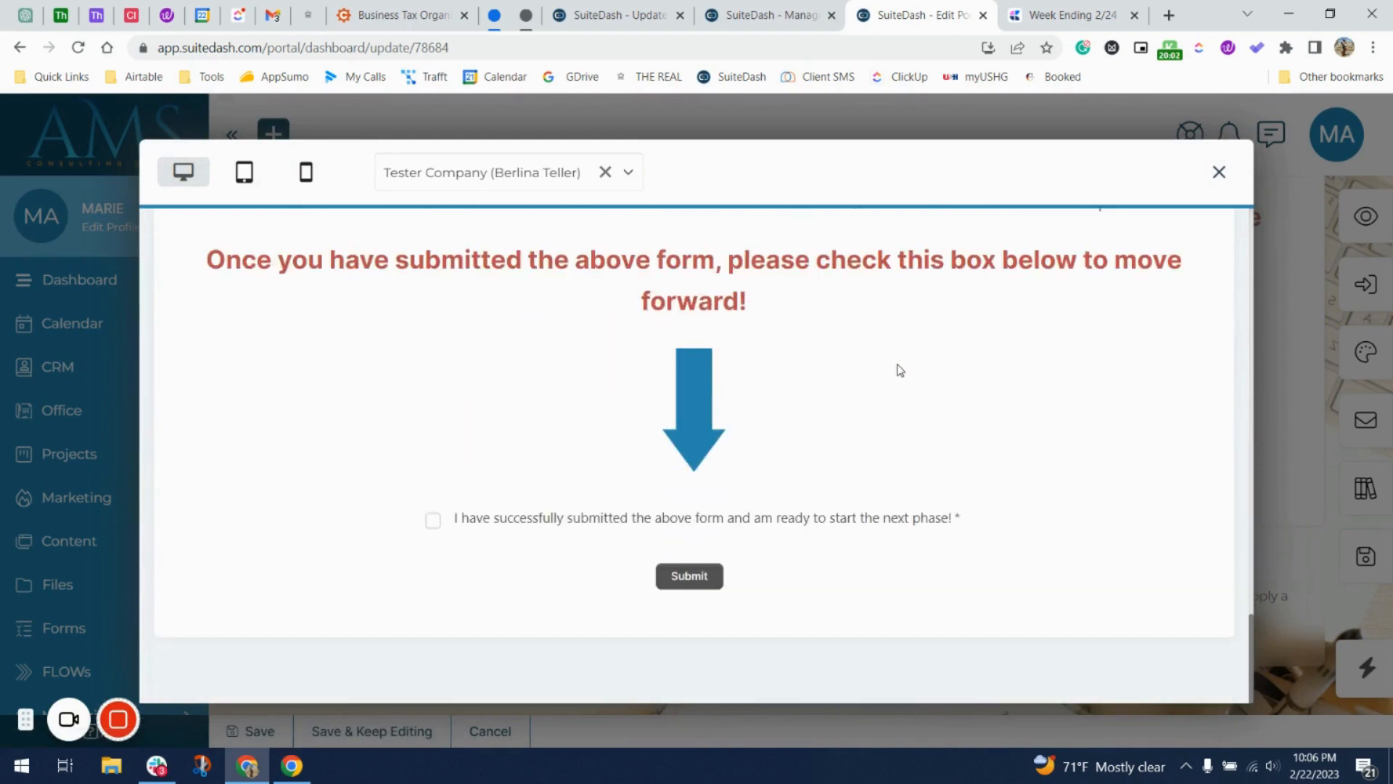
left_click(1219, 174)
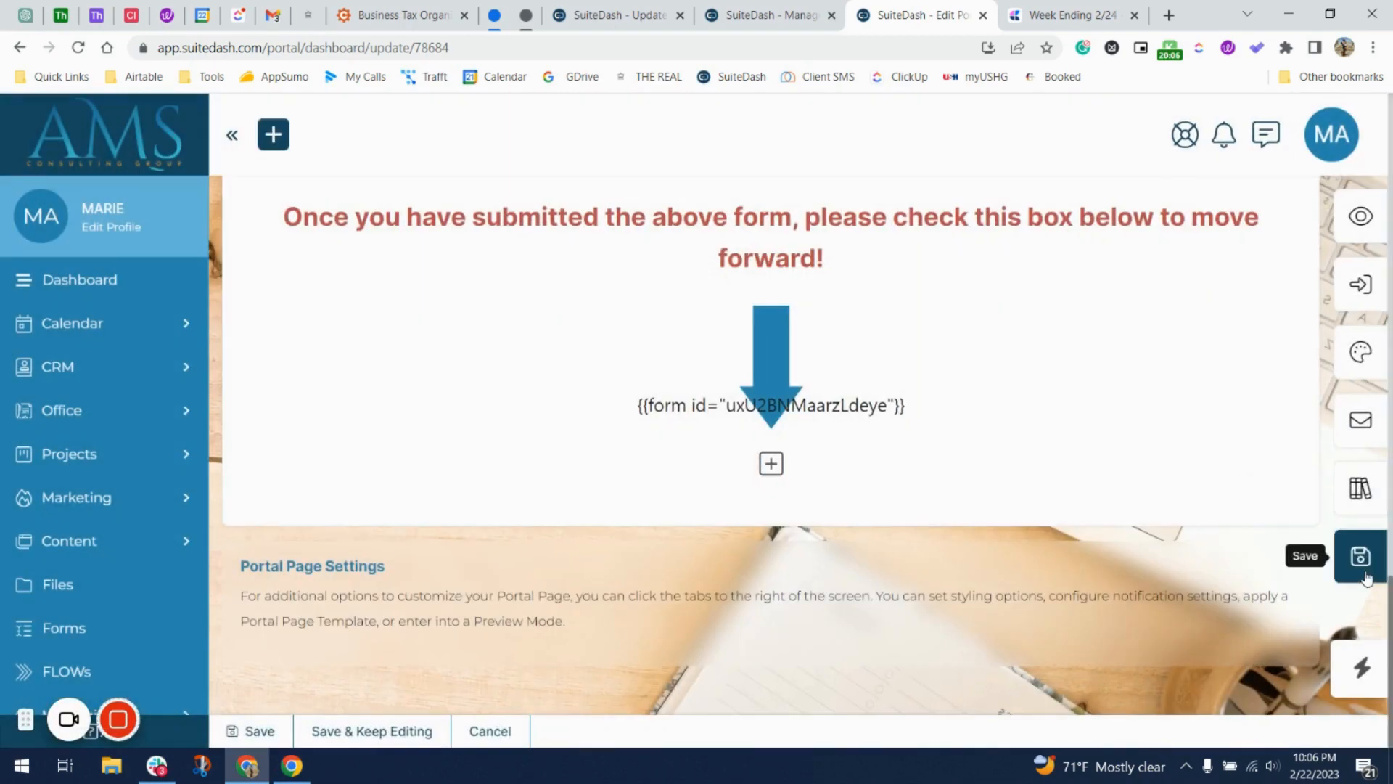
Save the portal page and acknowledge the update confirmation.
left_click(1361, 566)
left_click(664, 511)
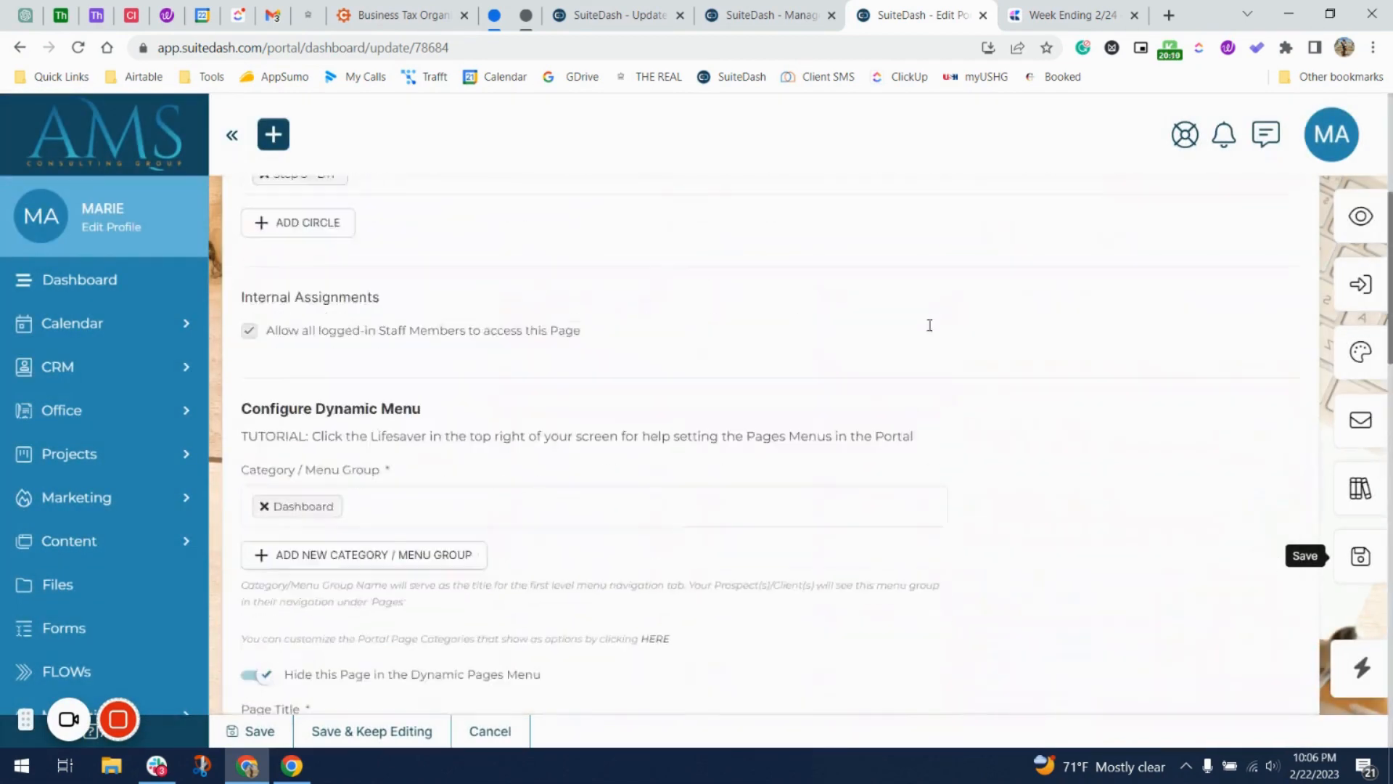
scroll(929, 325, "up", 5)
scroll(281, 505, "down", 20)
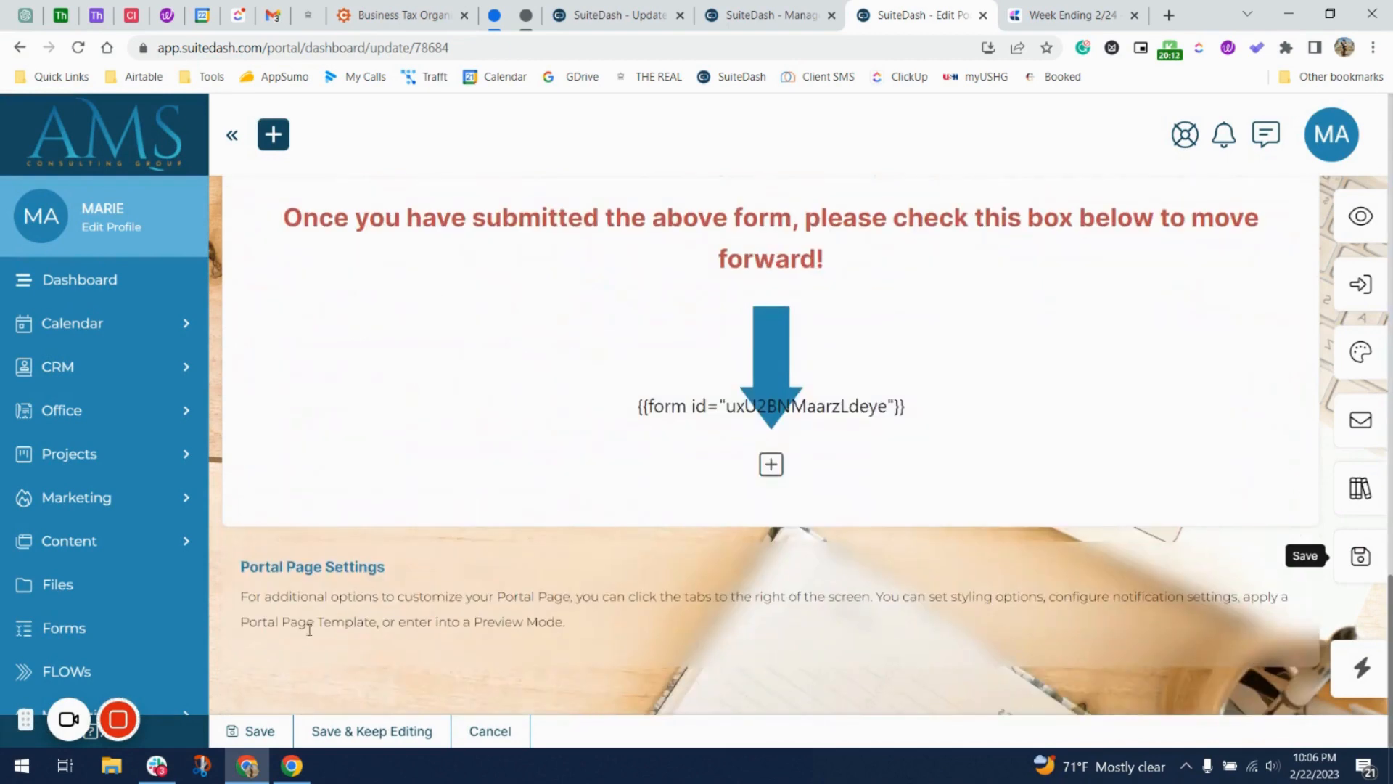
Save the BTP | Step One page and duplicate it from Manage Pages.
left_click(276, 721)
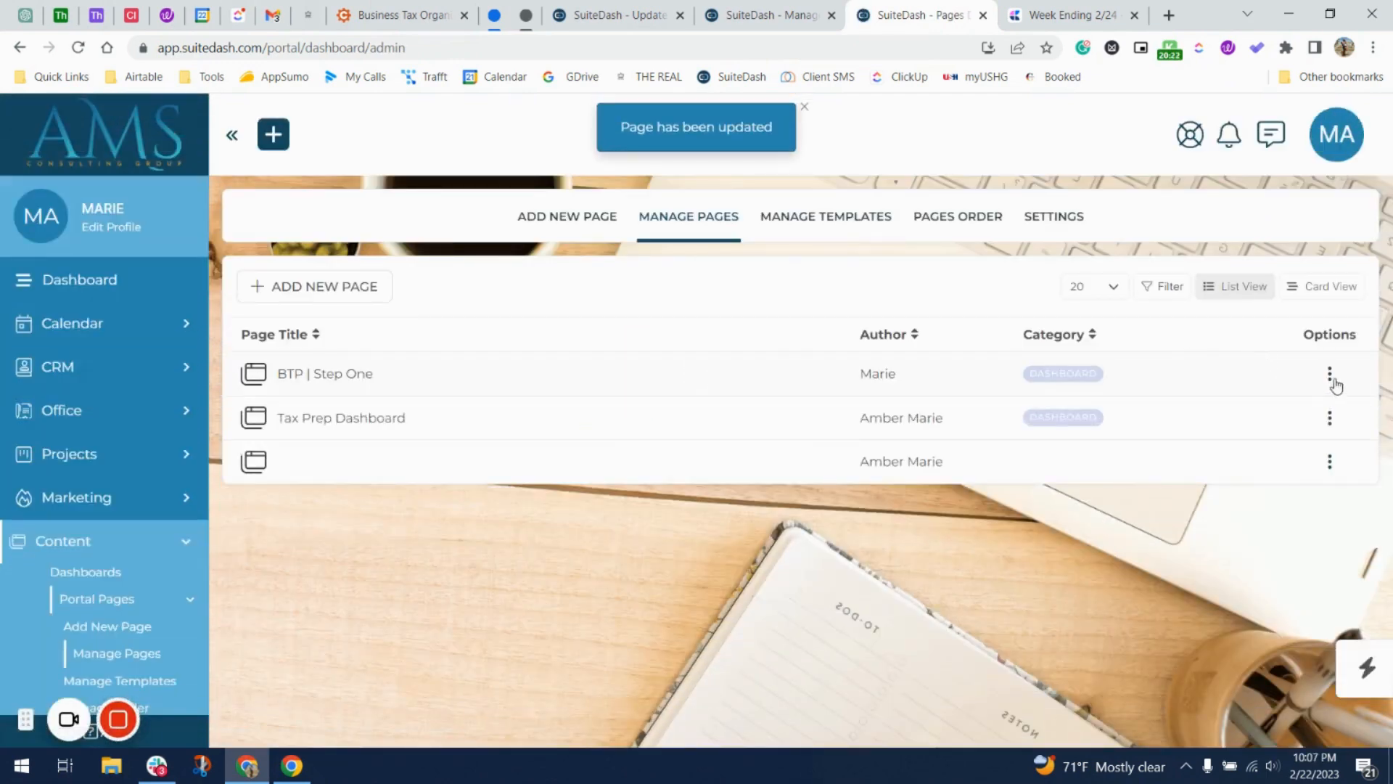
left_click(1330, 375)
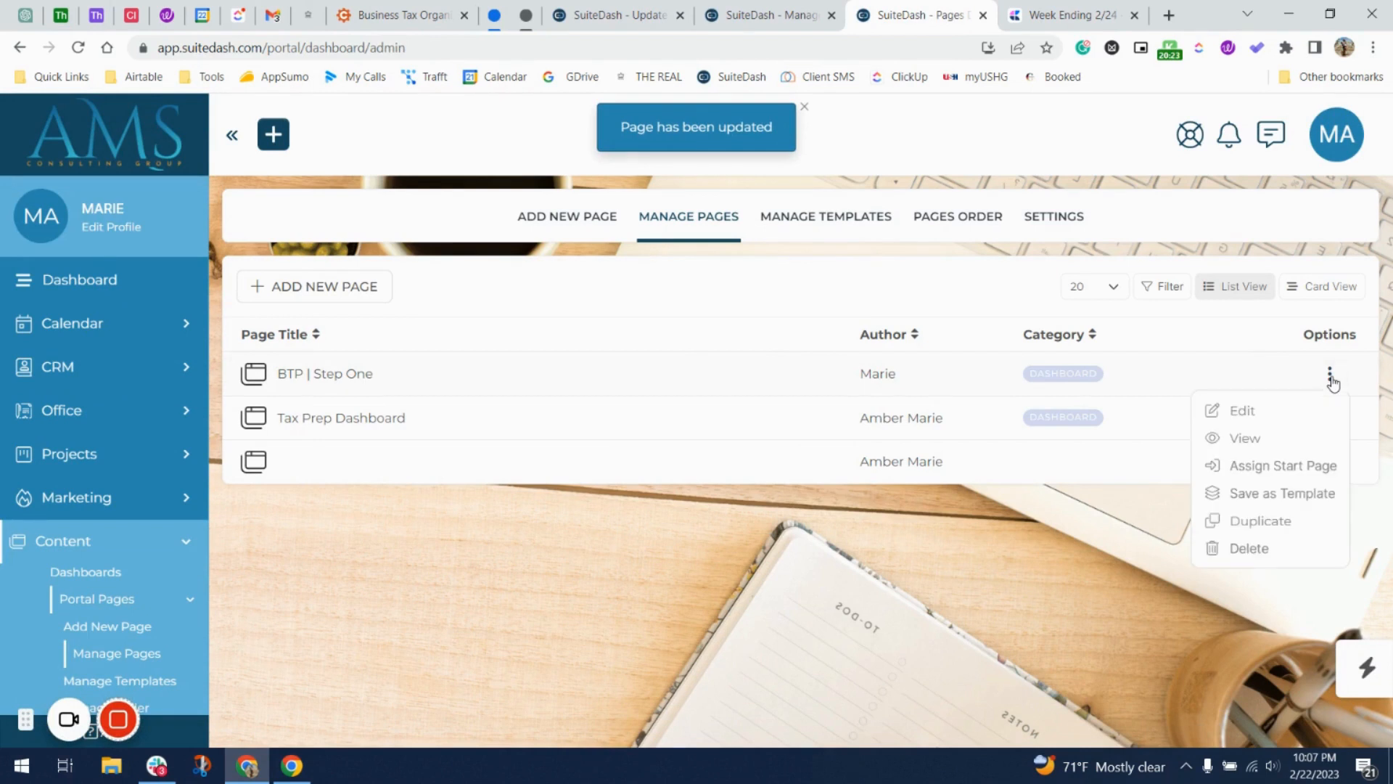
left_click(1281, 521)
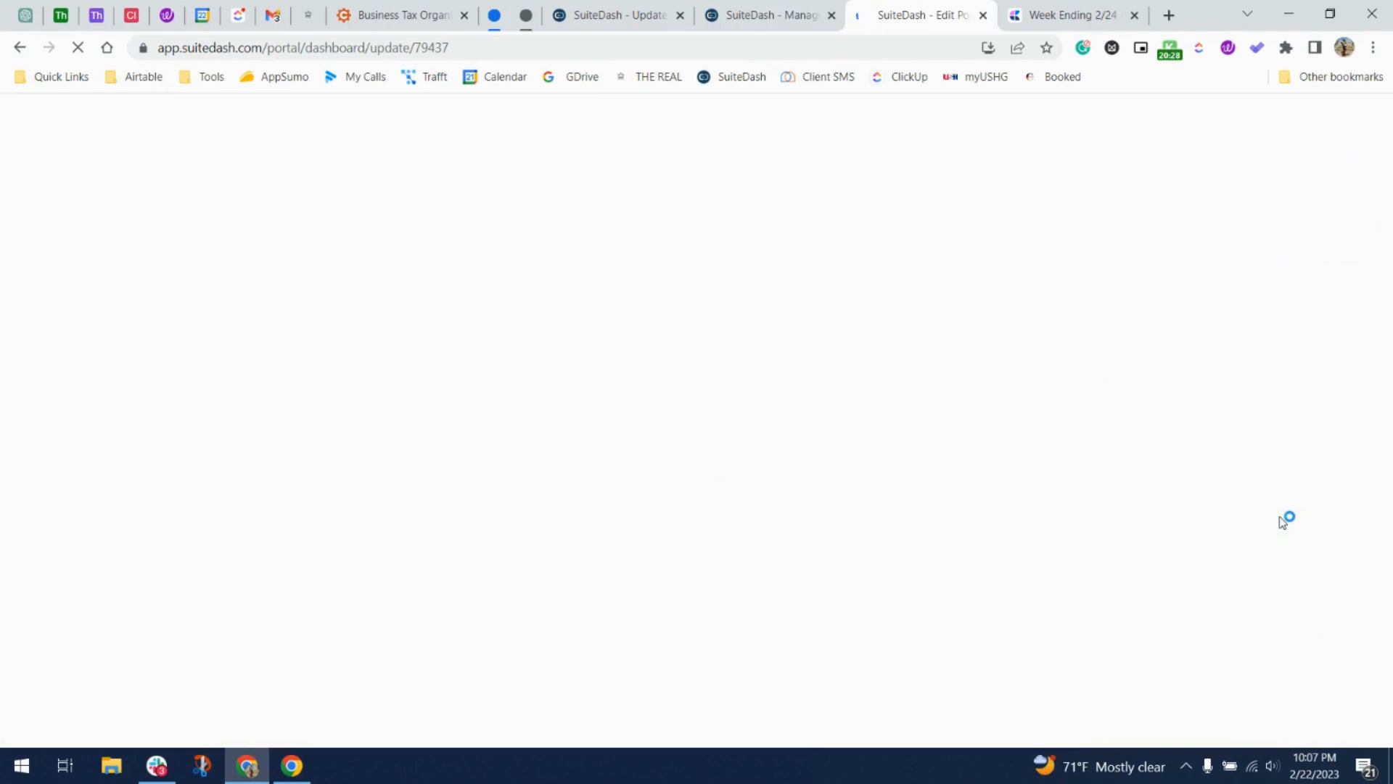
On the duplicated page, replace the Step 3 - BTP circle assignment with Step 4 - BTP.
left_click(604, 10)
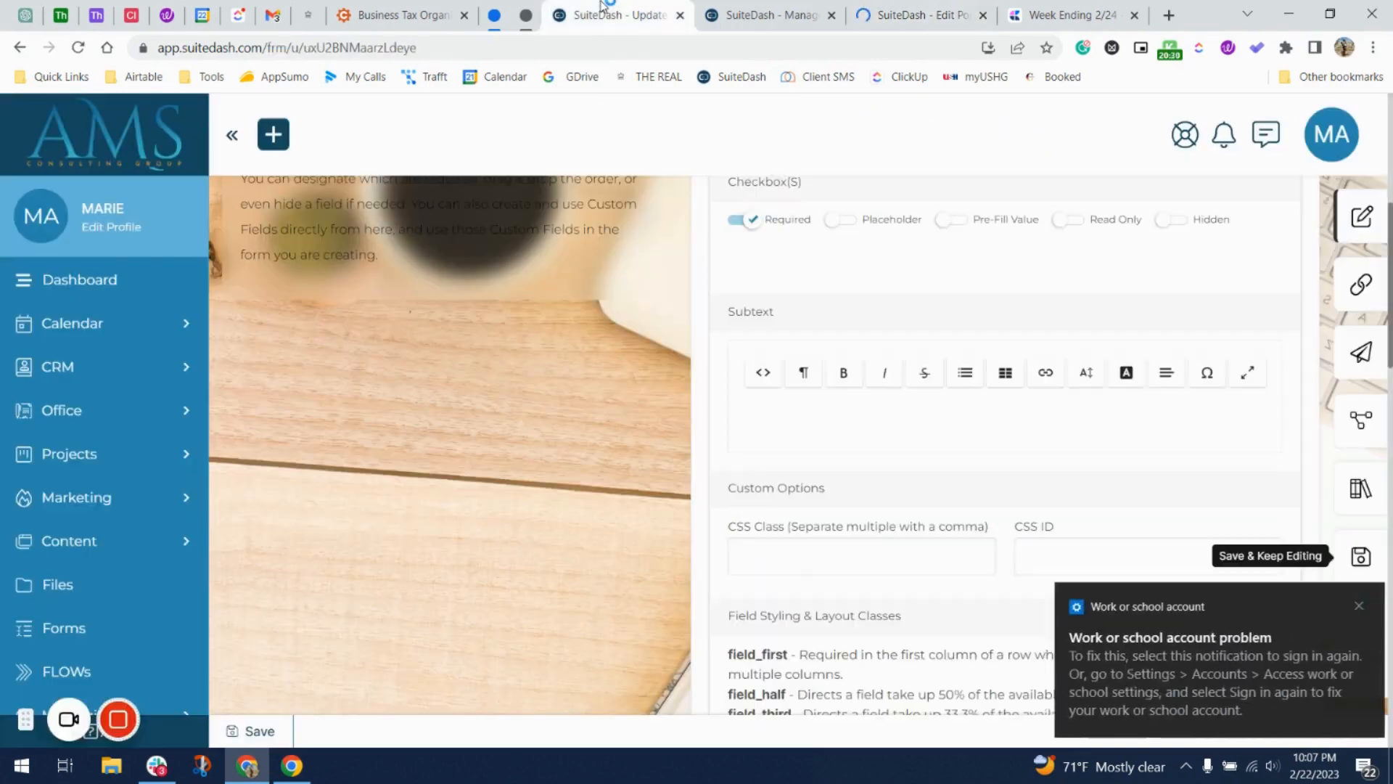
left_click(1352, 605)
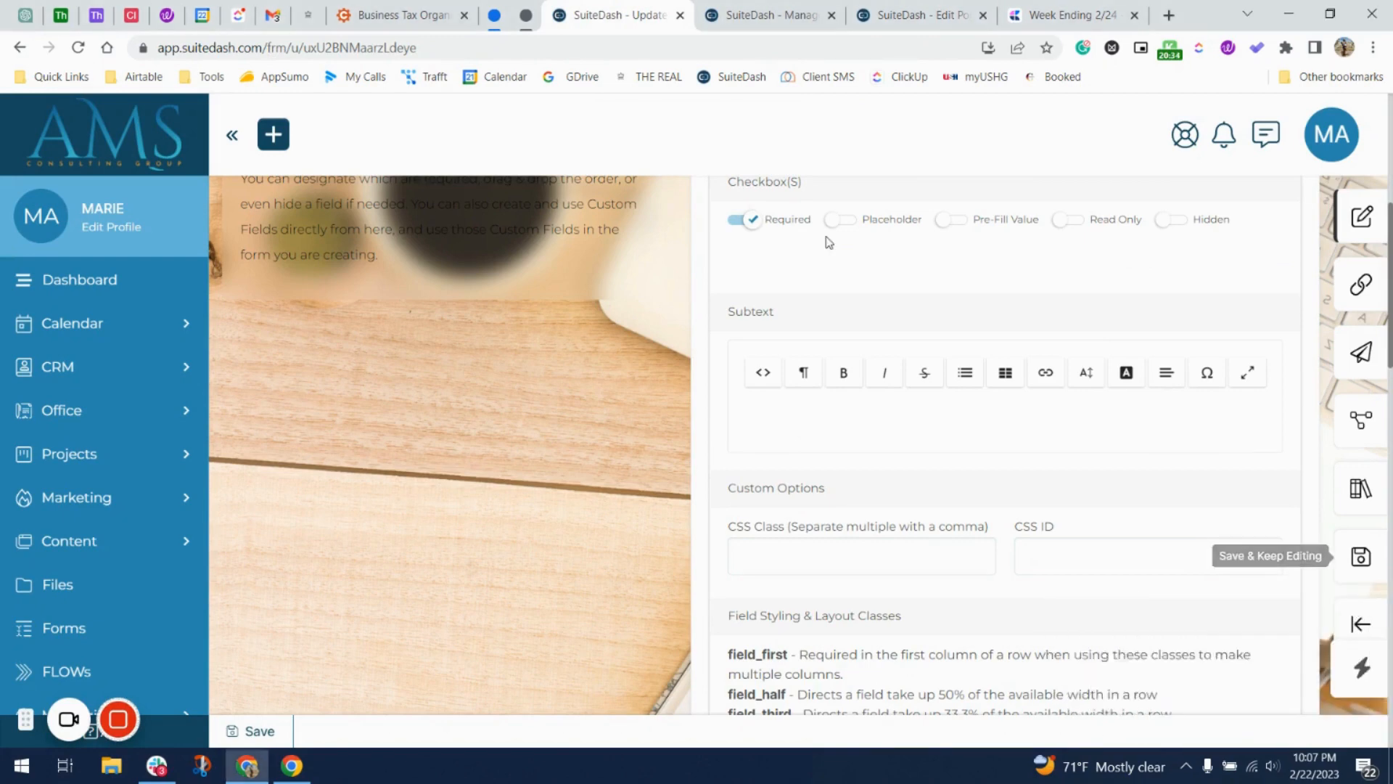
left_click(747, 11)
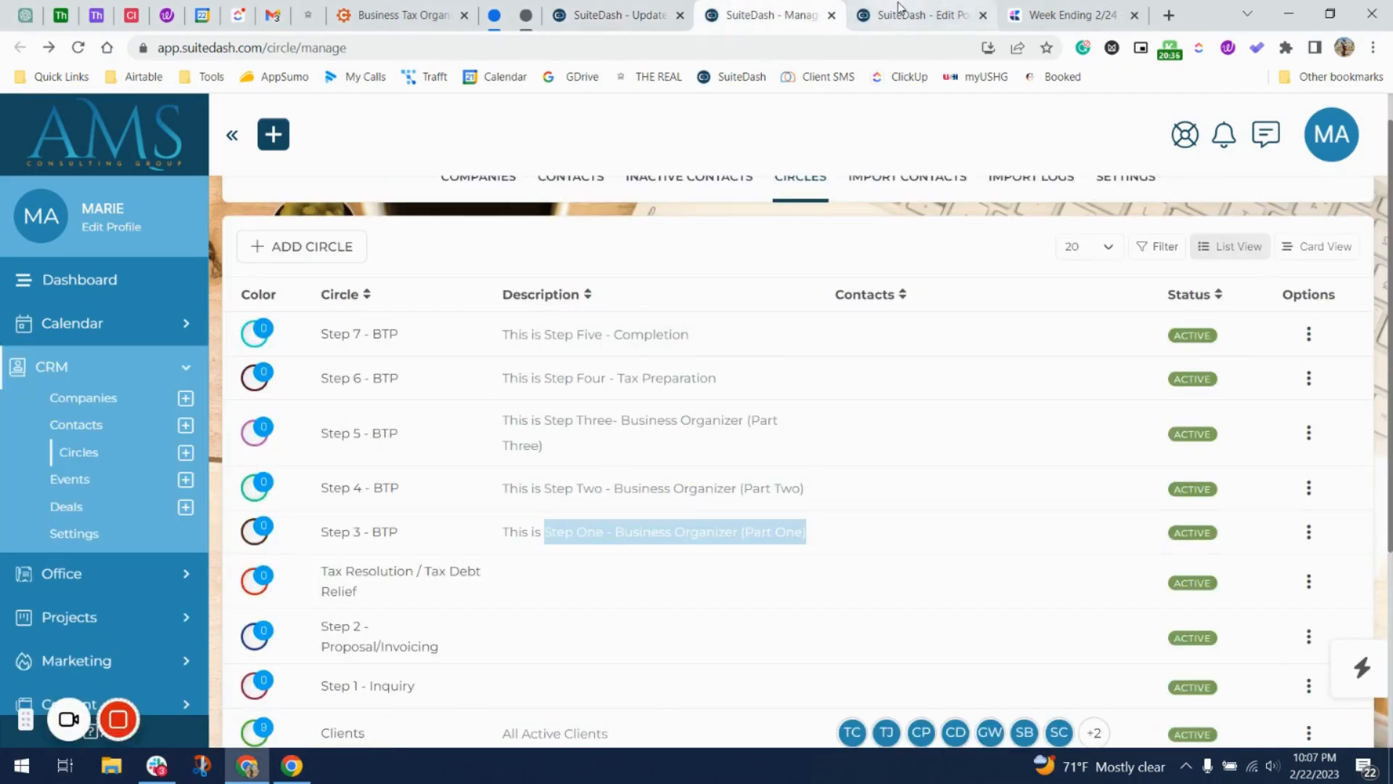
left_click(897, 9)
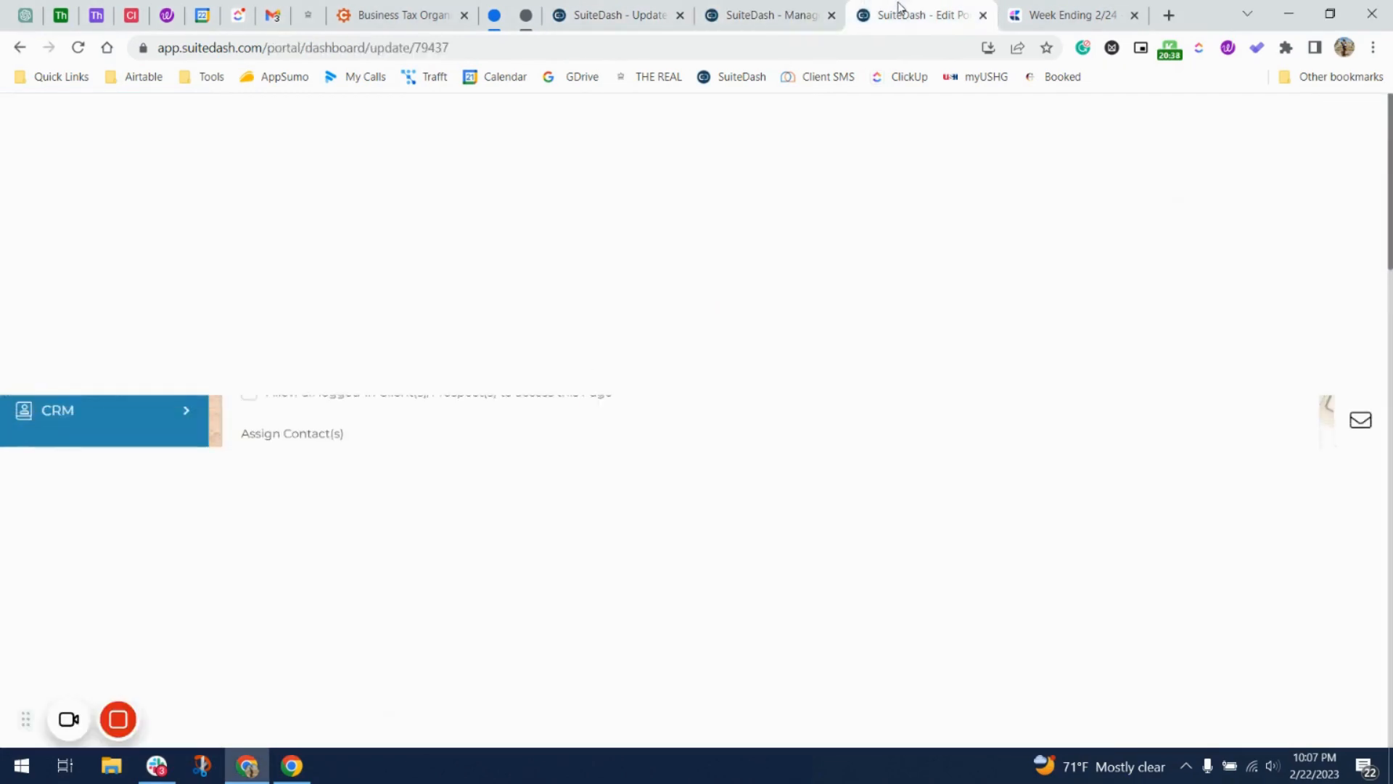
scroll(422, 513, "down", 2)
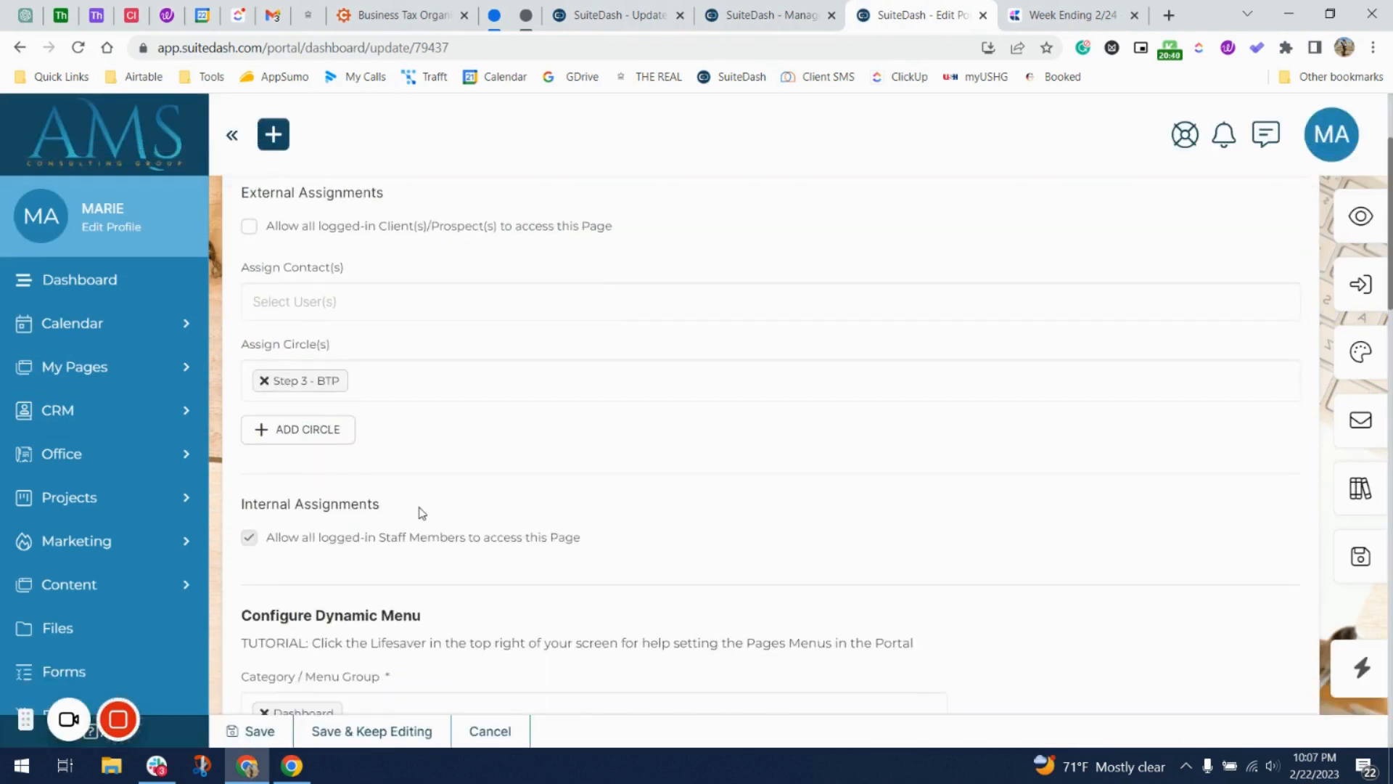
left_click(263, 383)
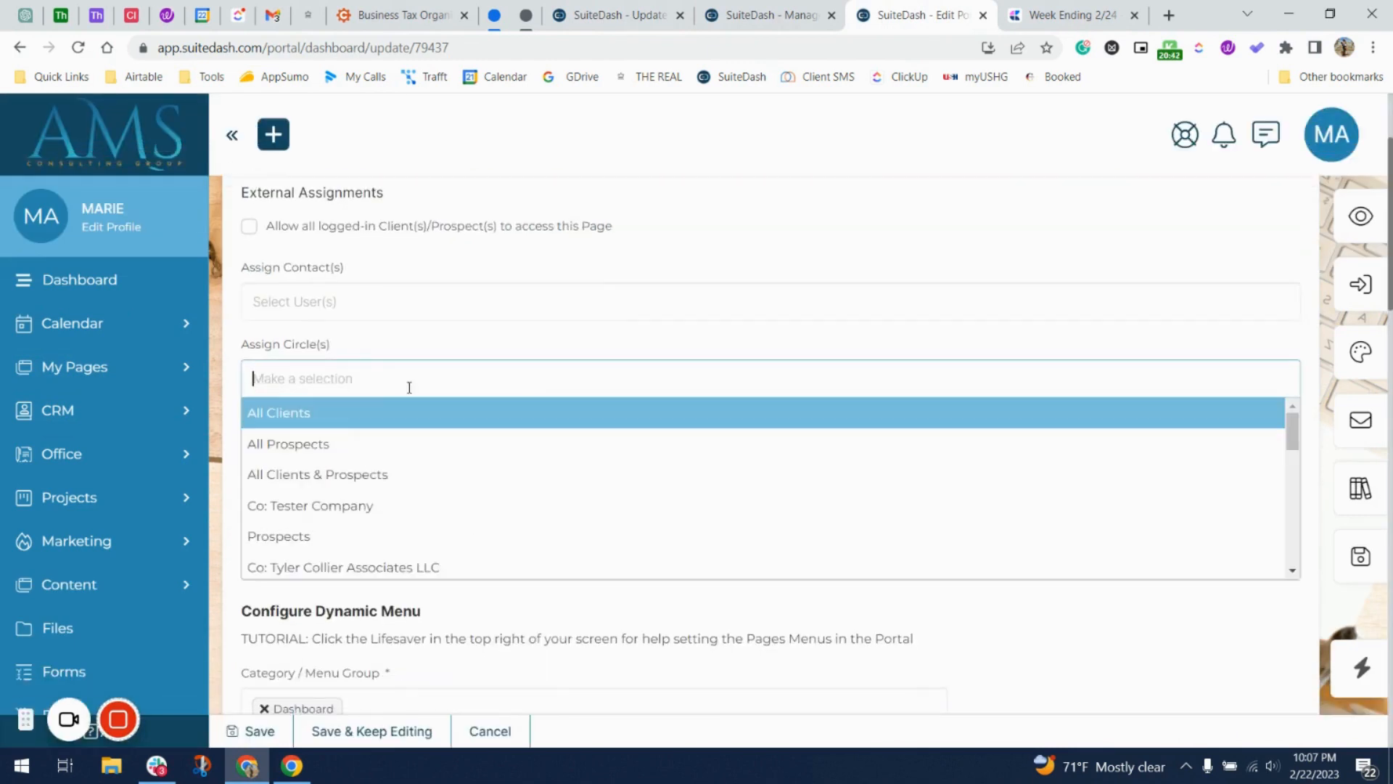
scroll(291, 610, "down", 1)
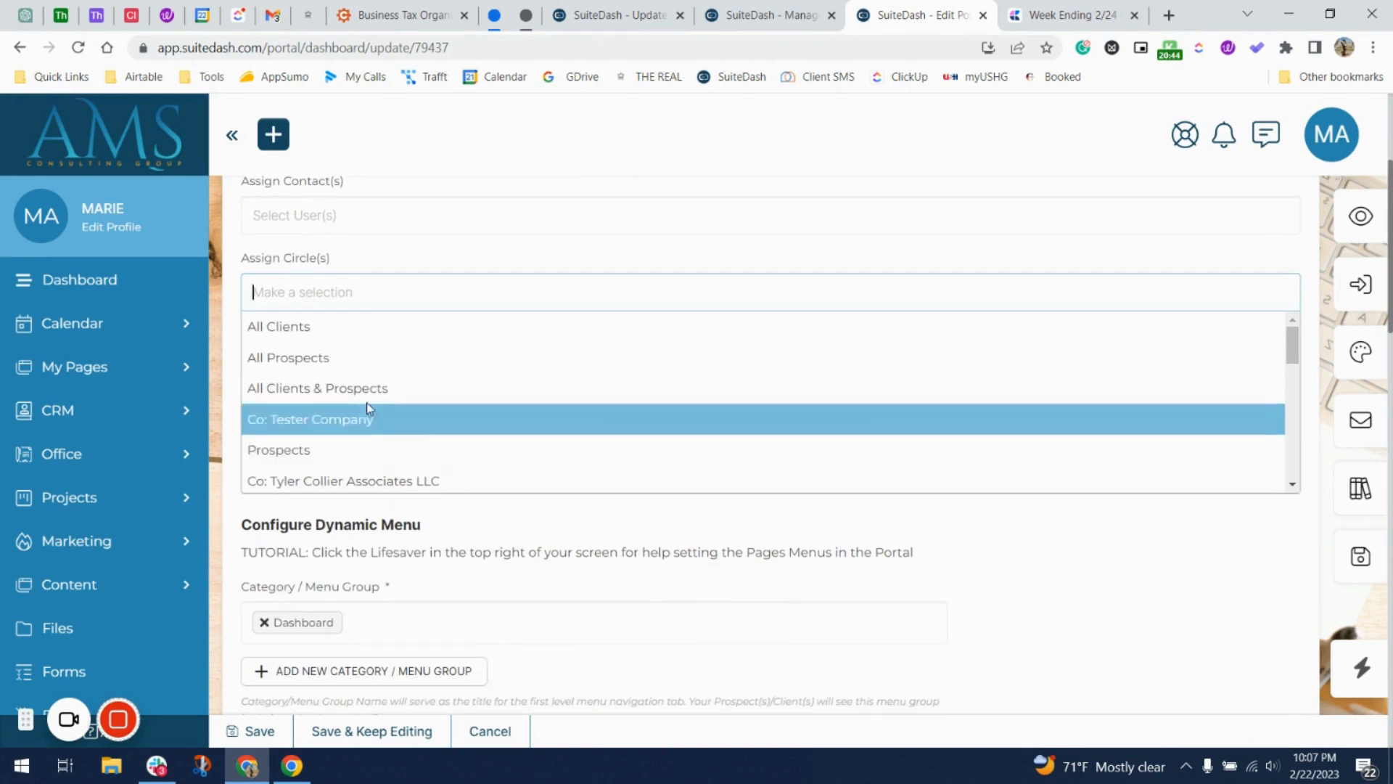
scroll(368, 408, "down", 1)
scroll(368, 408, "down", 4)
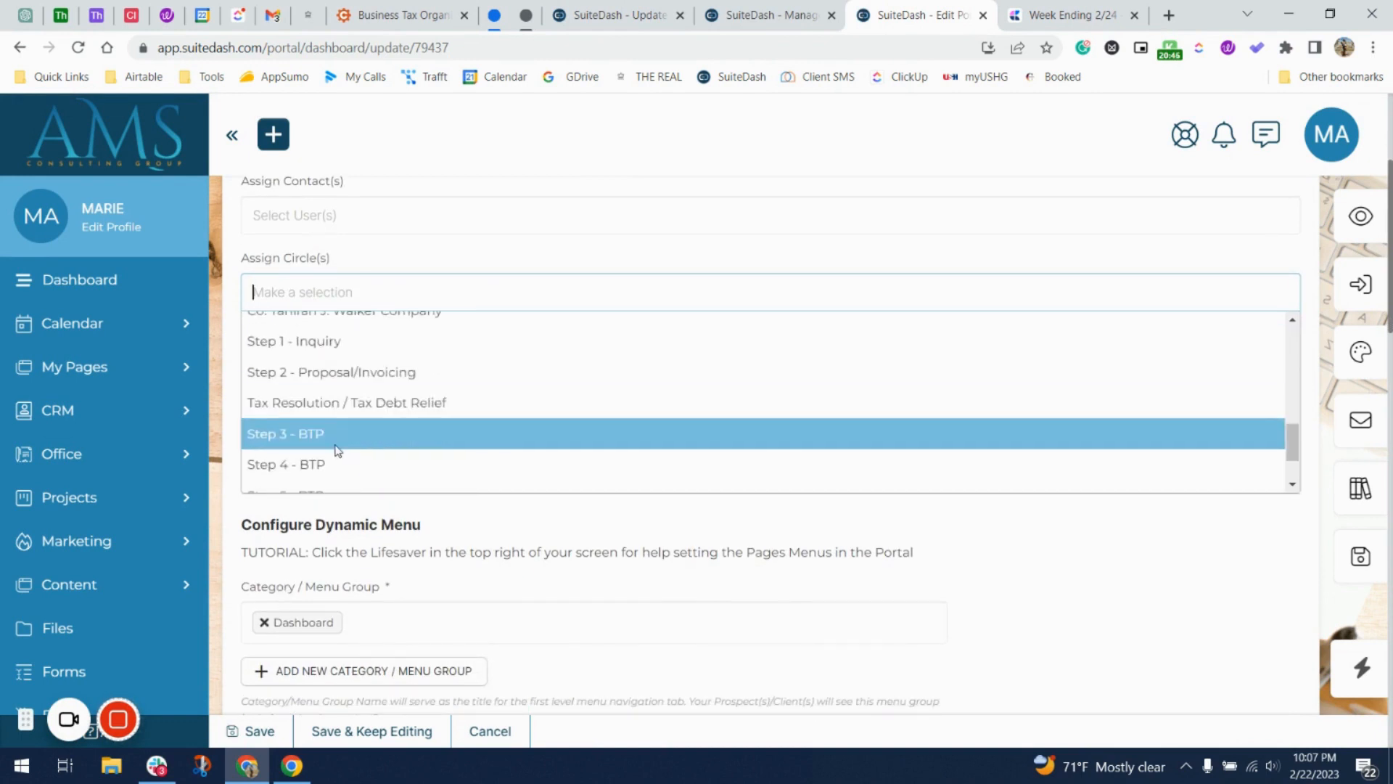
left_click(351, 465)
Change 'One' to 'Two' in the page title.
scroll(353, 468, "down", 5)
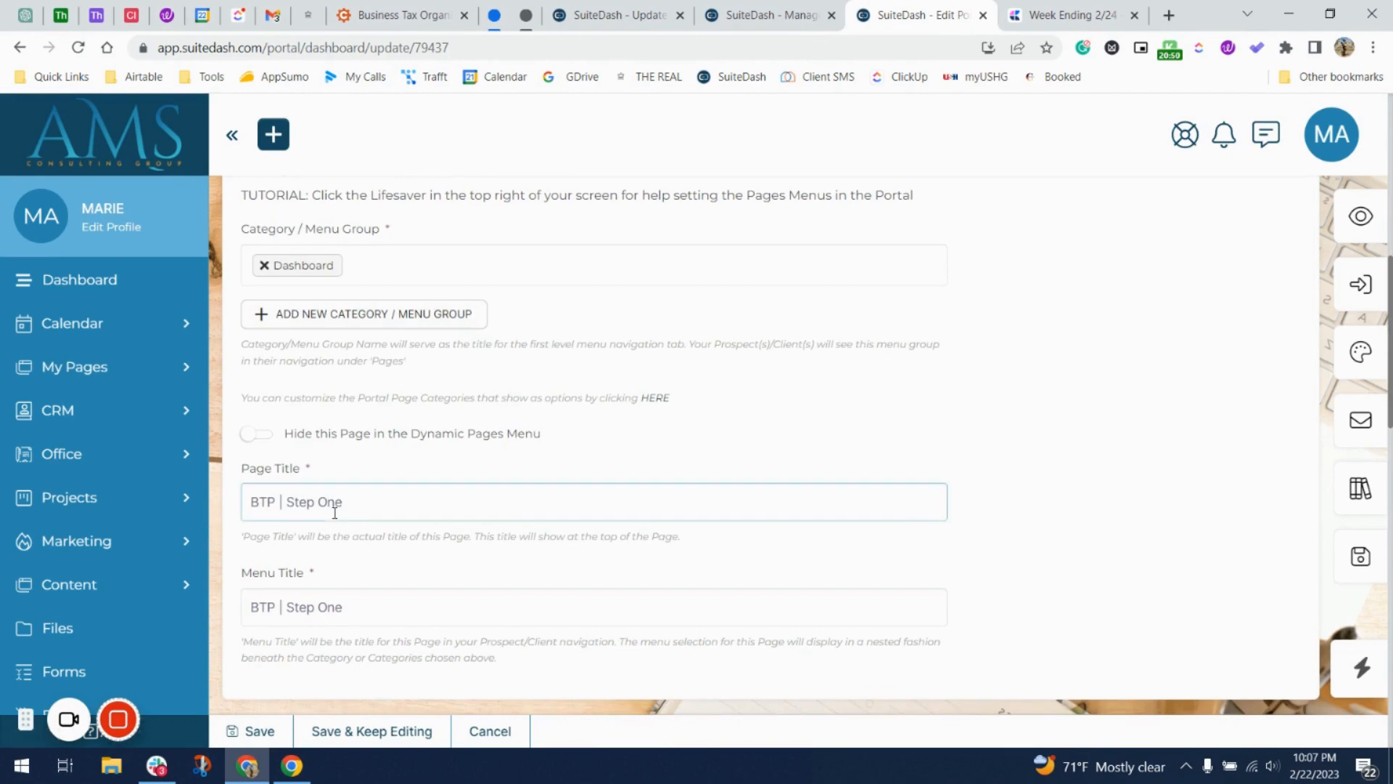
key("BackSpace")
key("BackSpace")
key("BackSpace")
type("Two")
scroll(334, 512, "down", 10)
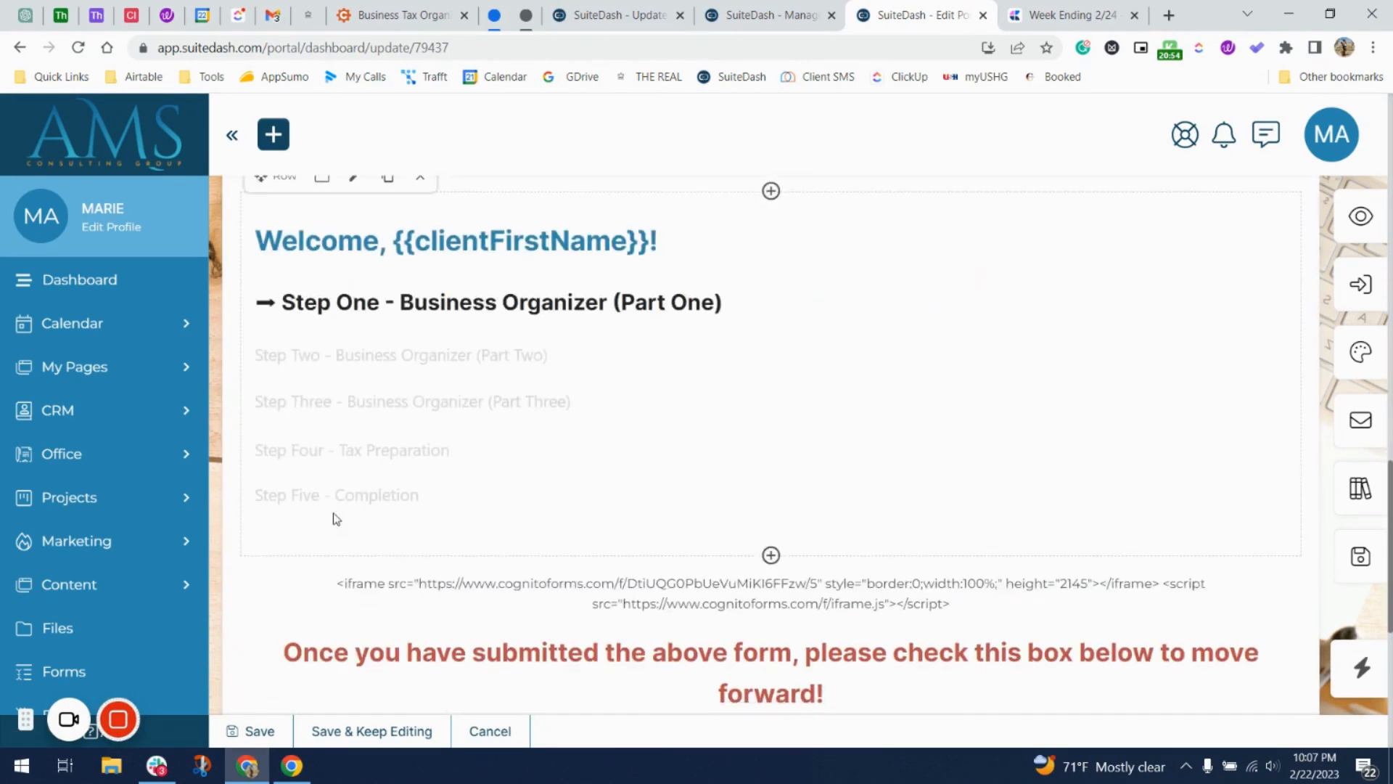
In the welcome text block, copy the ➡ arrow and paste it before Step Two.
left_click(509, 403)
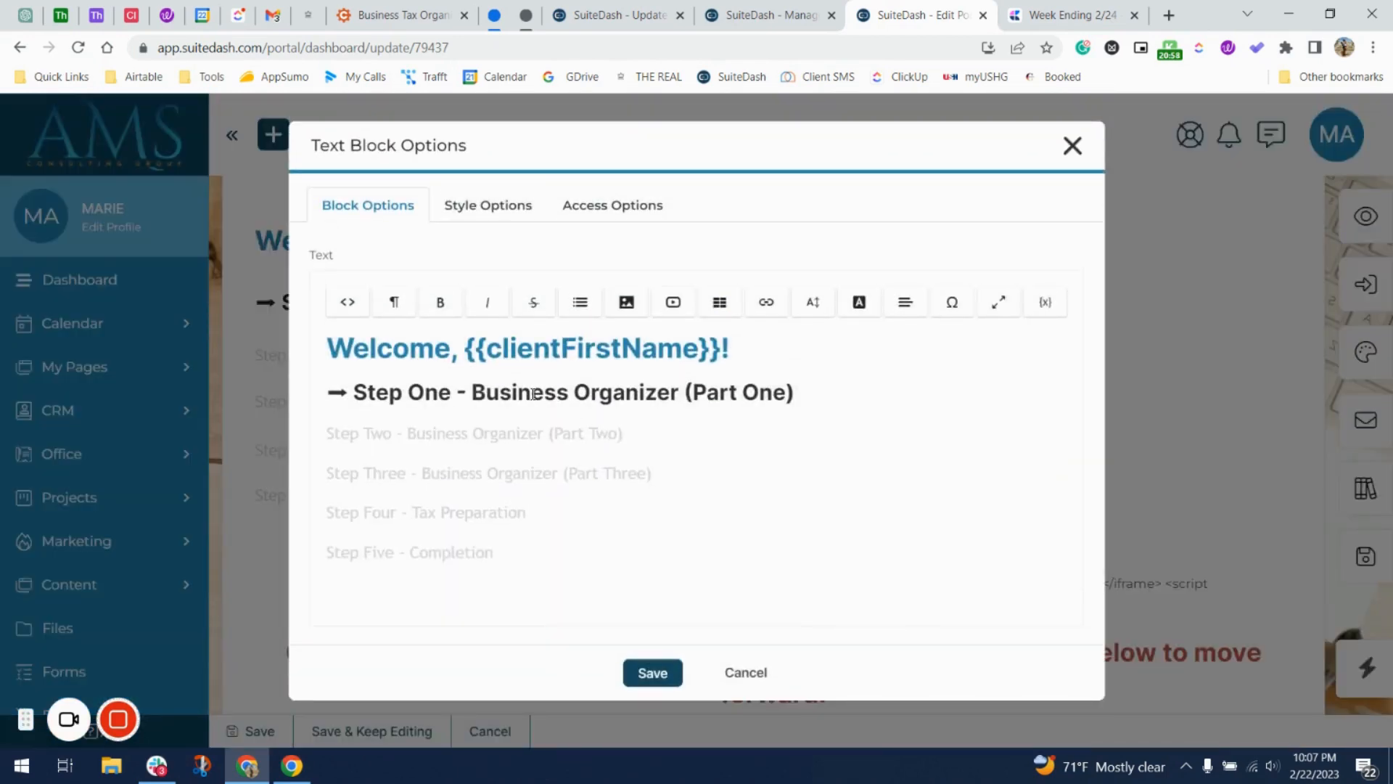
left_click_drag(342, 389, 333, 389)
key("ctrl+c")
left_click(331, 435)
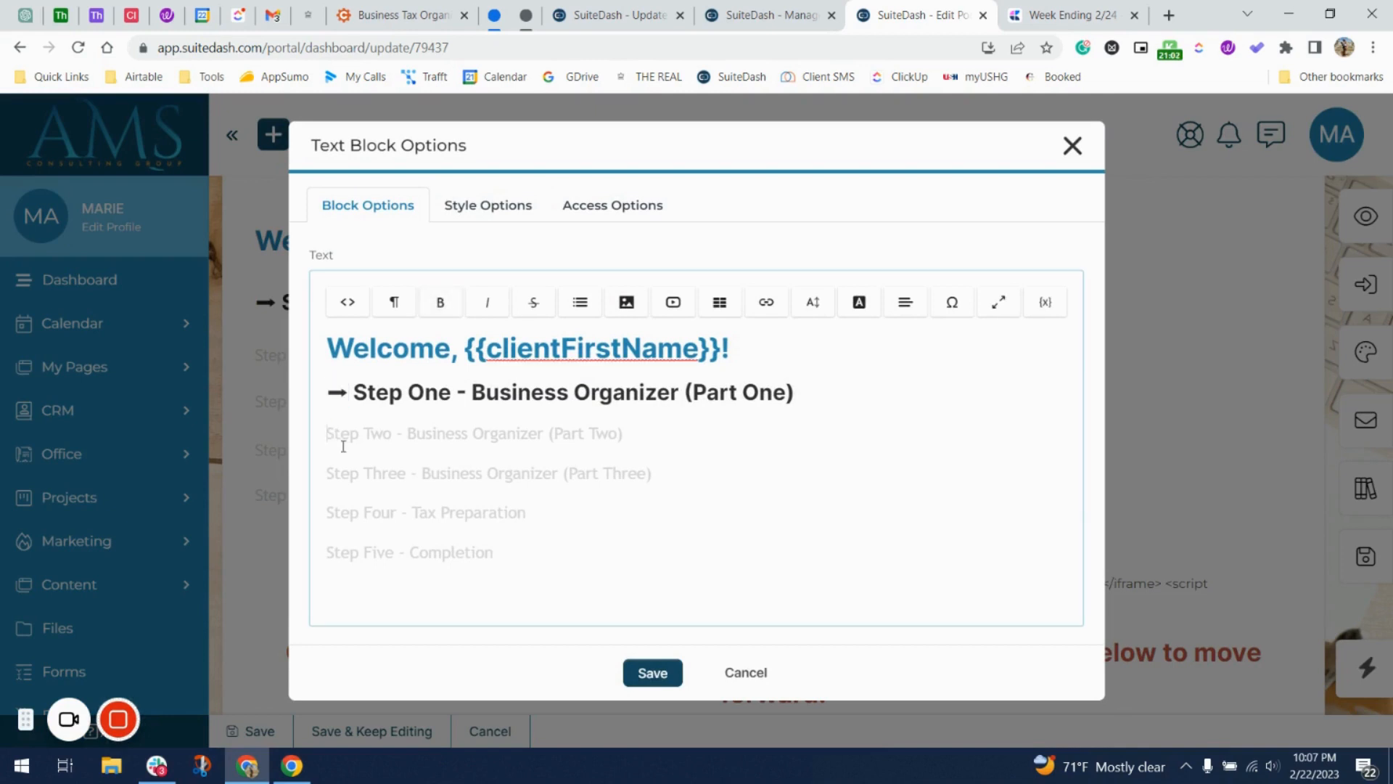
key("ctrl+v")
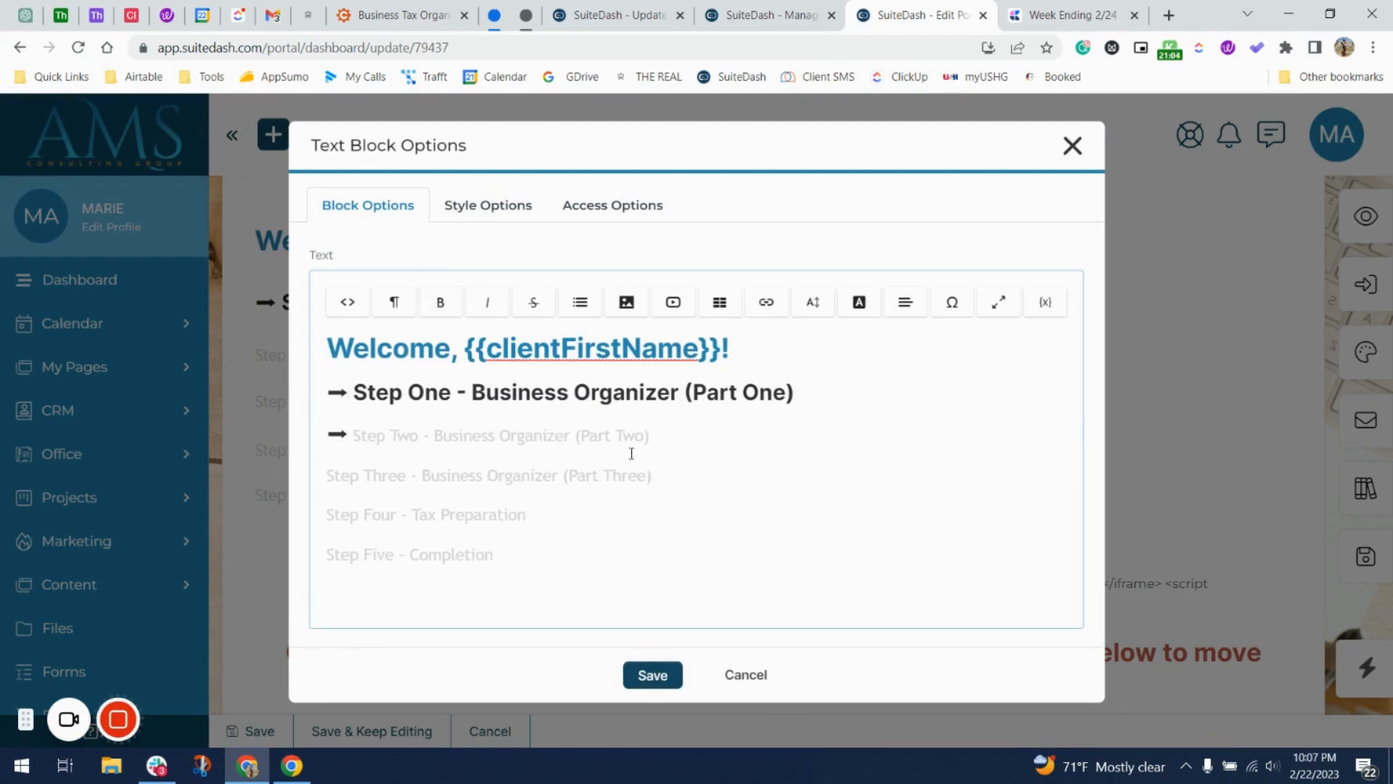
Delete the arrow from the Step One line, keeping Step One on its own line.
left_click_drag(830, 398, 319, 384)
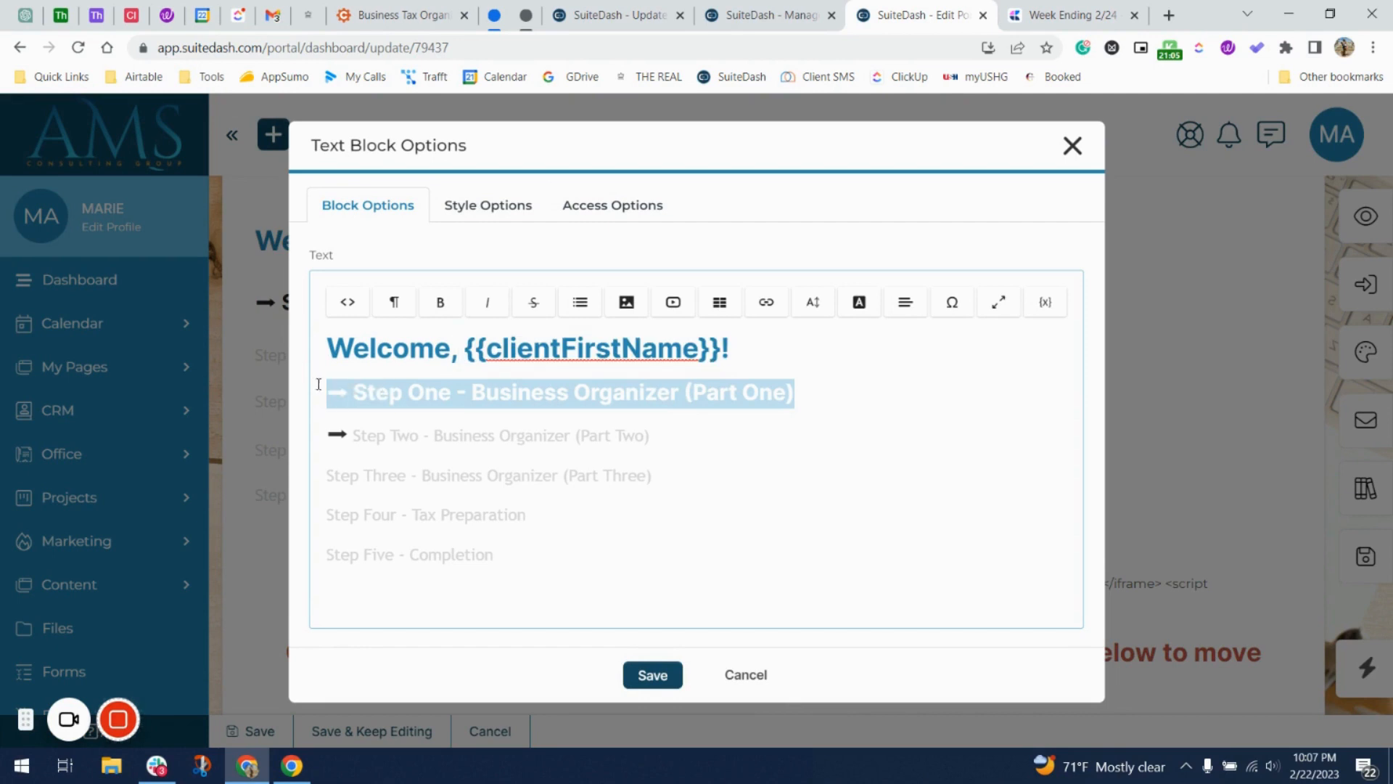
left_click(407, 392)
key("BackSpace")
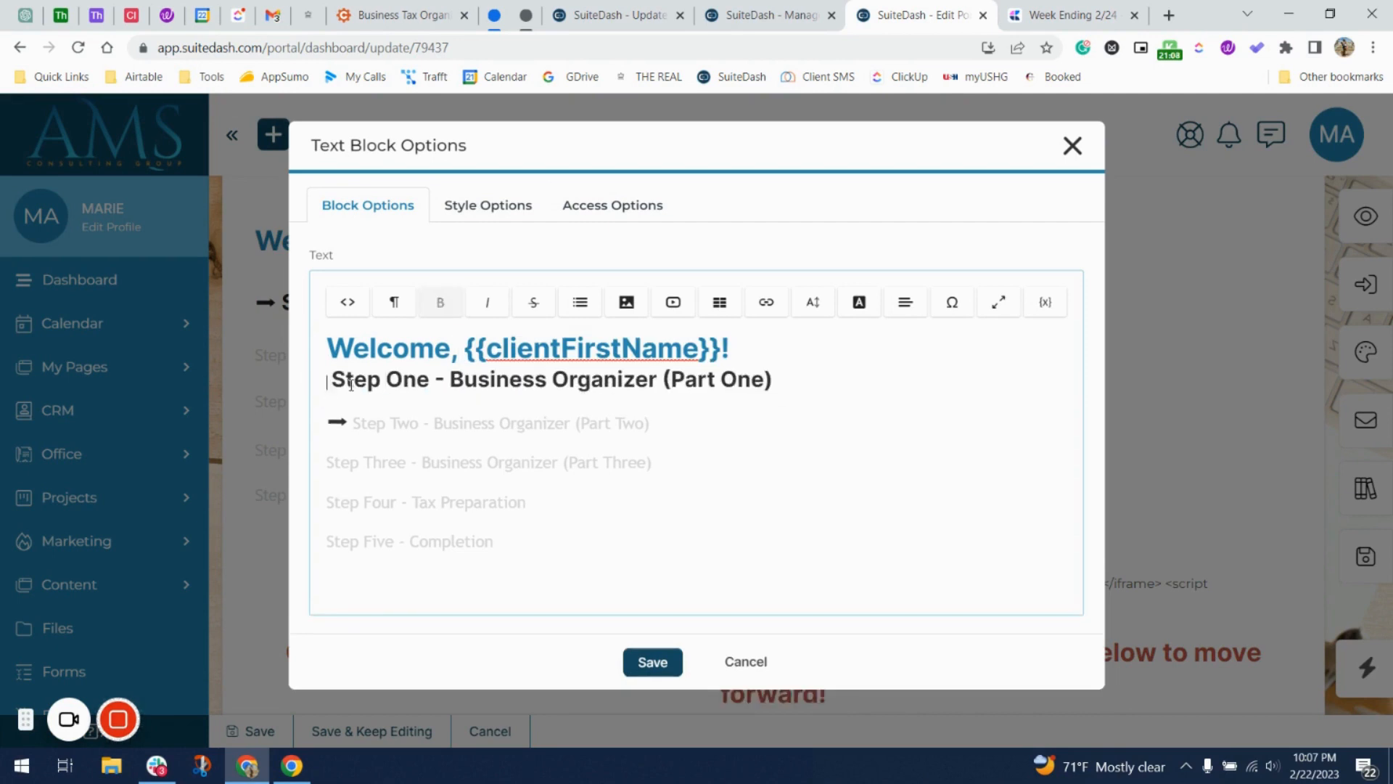
key("Return")
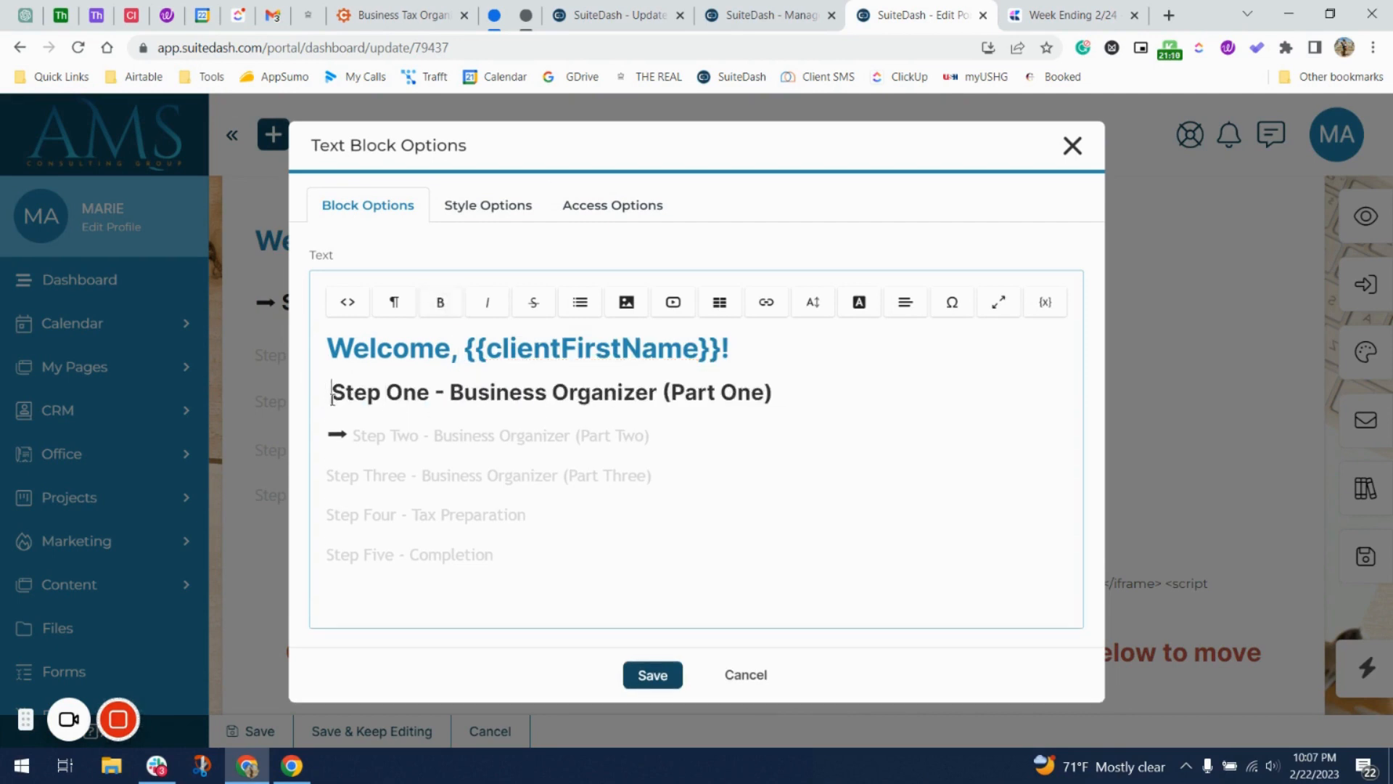
key("BackSpace")
key("BackSpace")
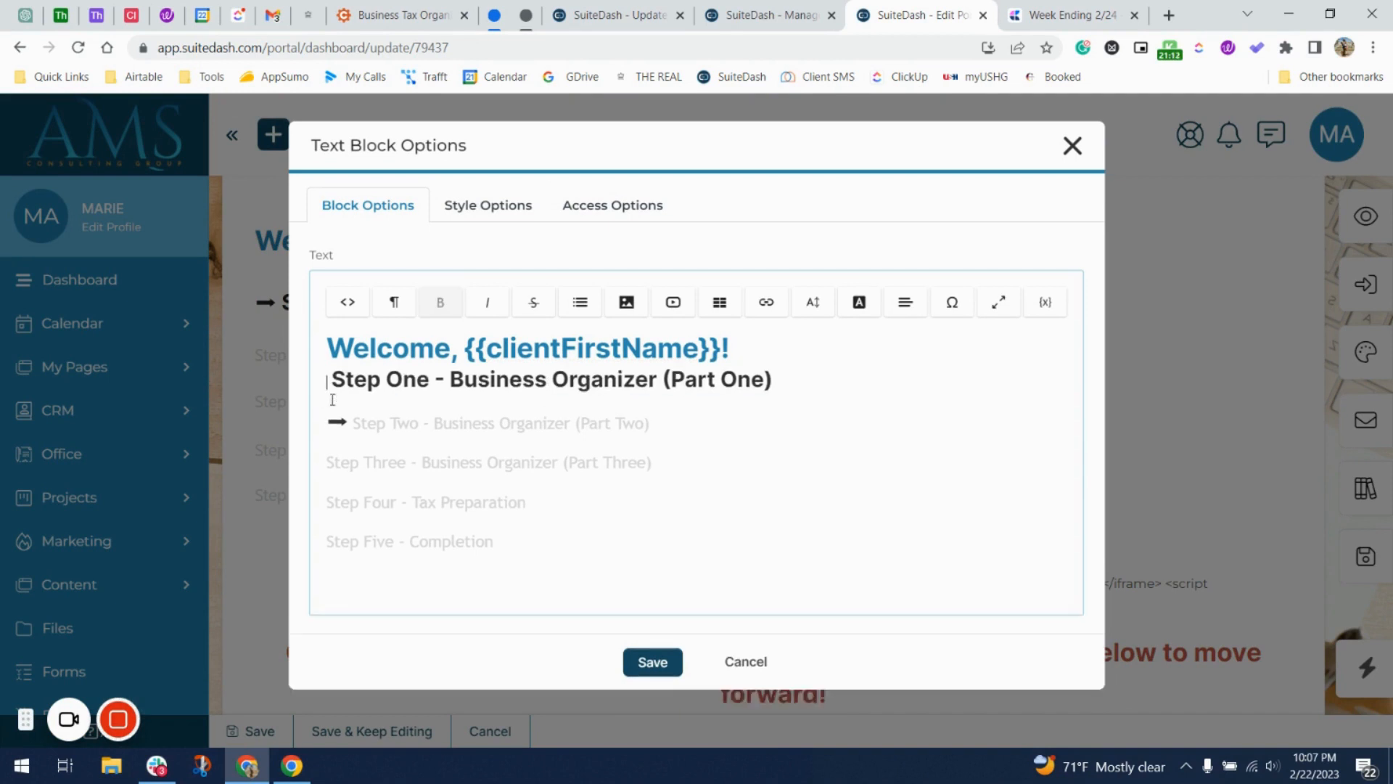
key("Return")
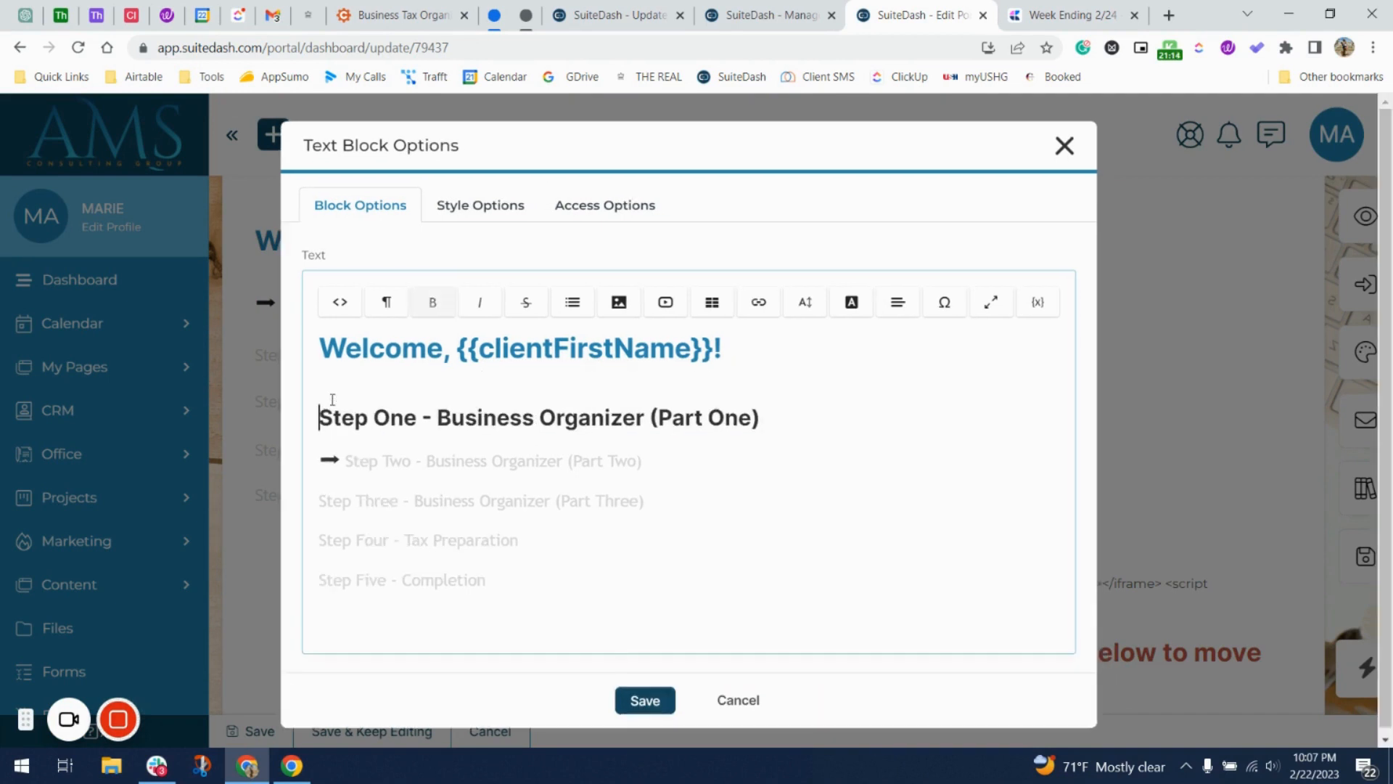
key("BackSpace")
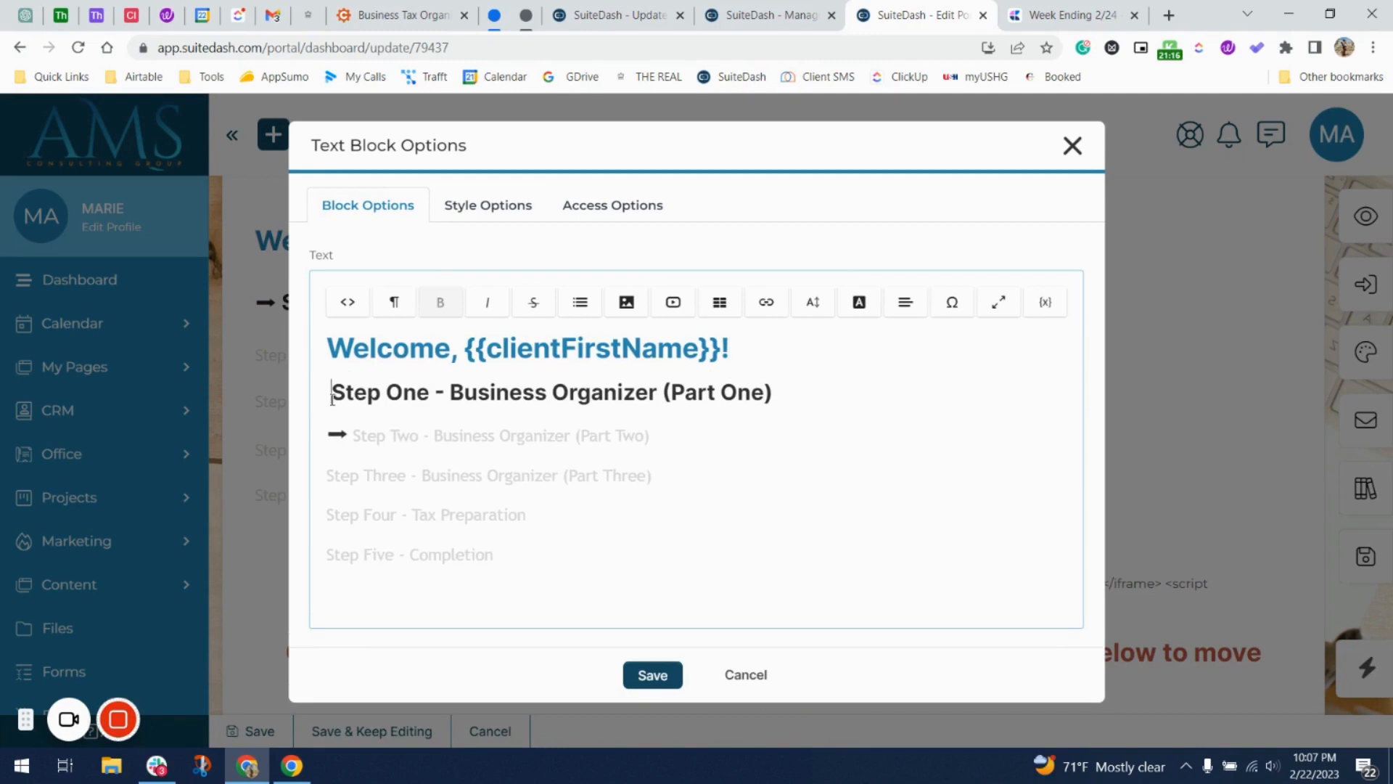
key("BackSpace")
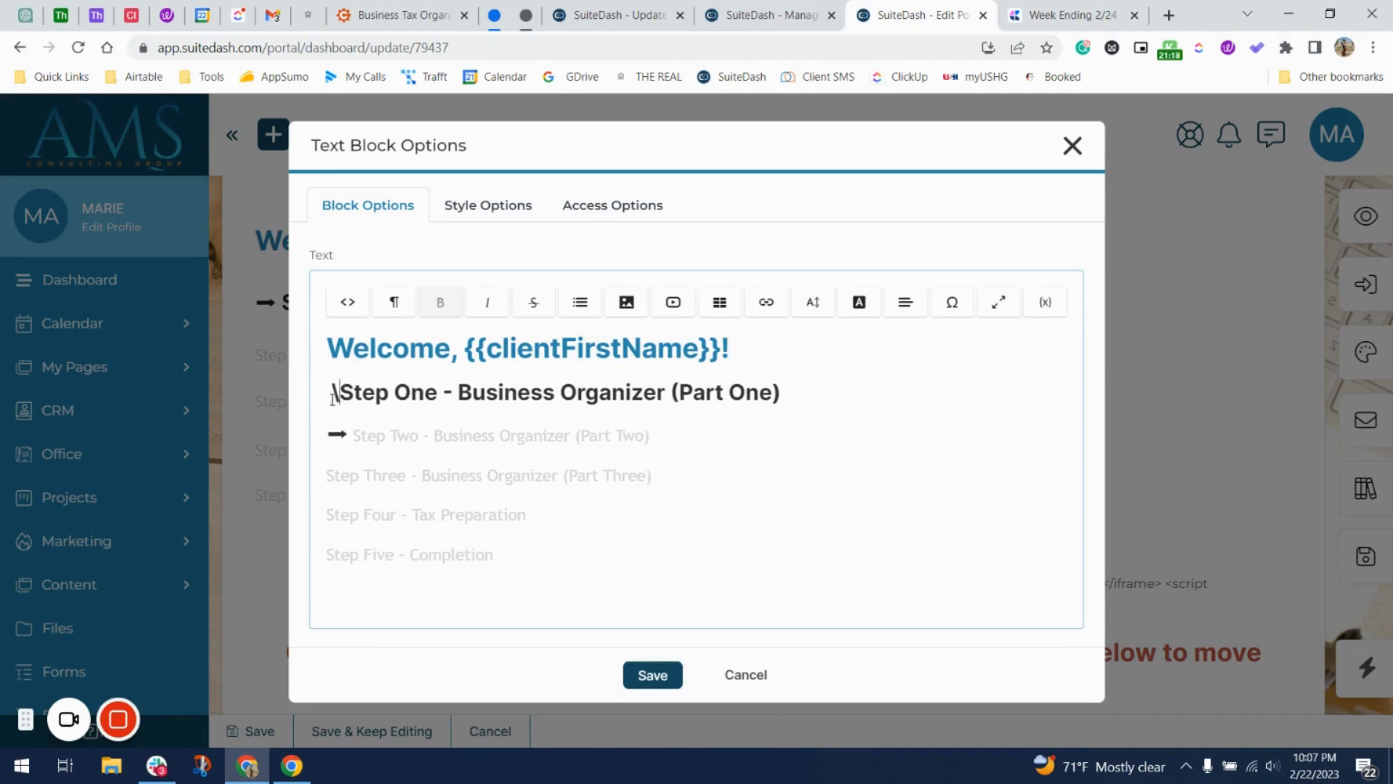
key("ctrl+v")
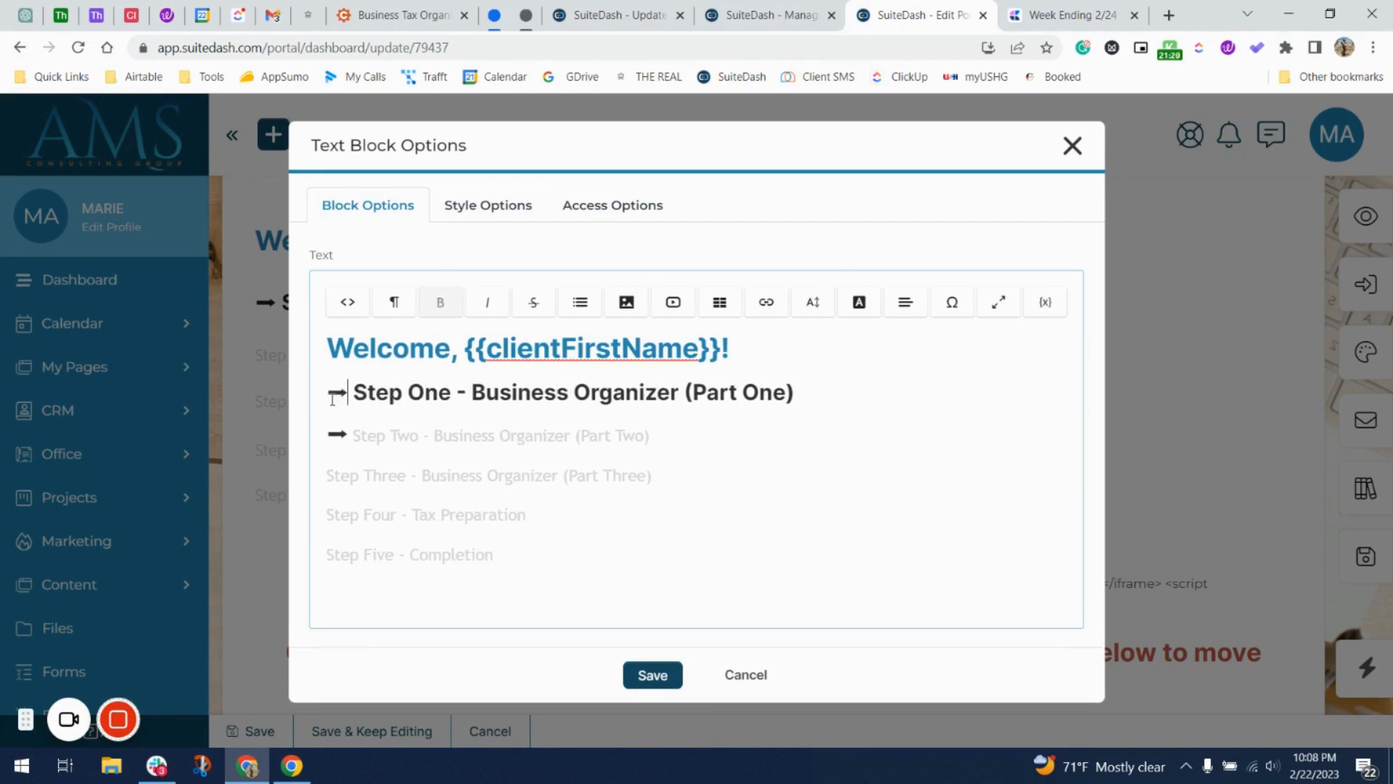
key("BackSpace")
key("BackSpace")
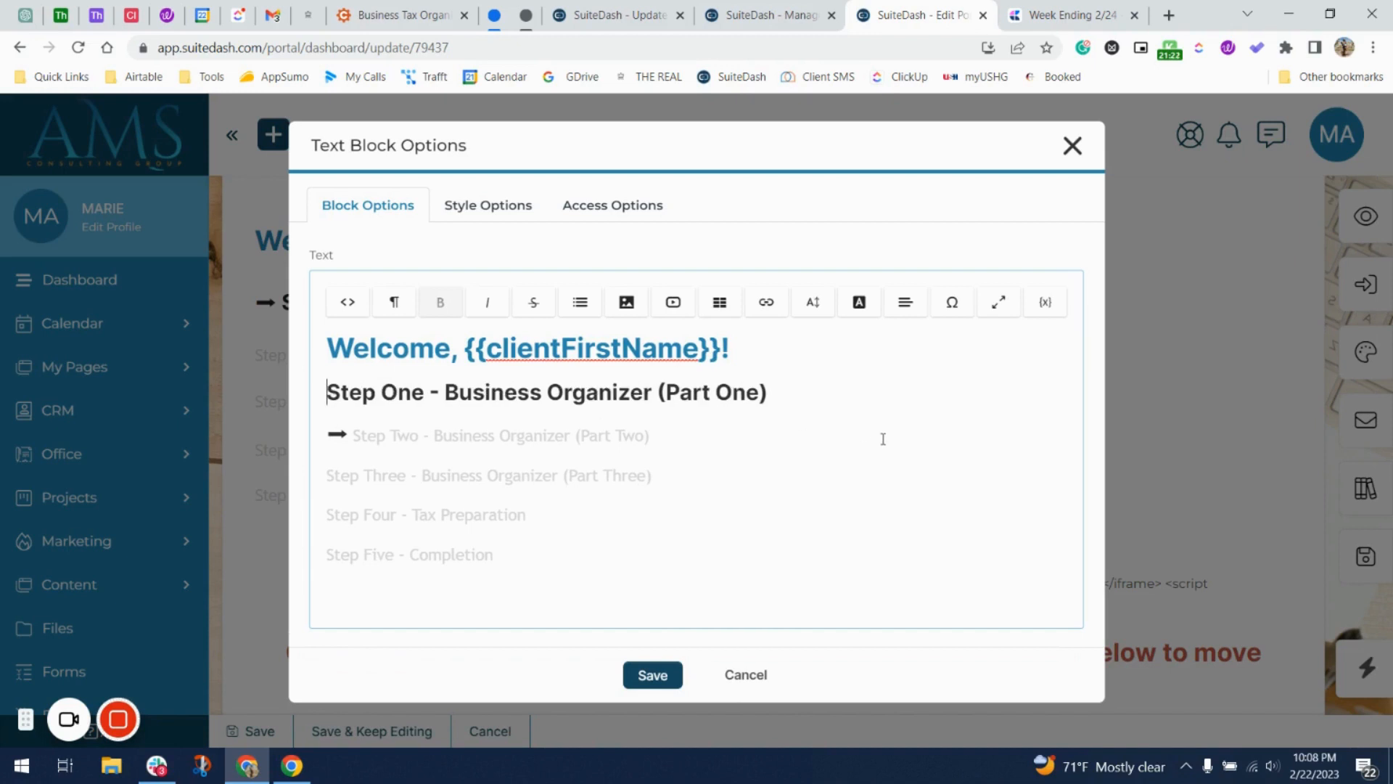
Make the Step One line 20px, not bold, and light grey.
left_click_drag(808, 392, 329, 376)
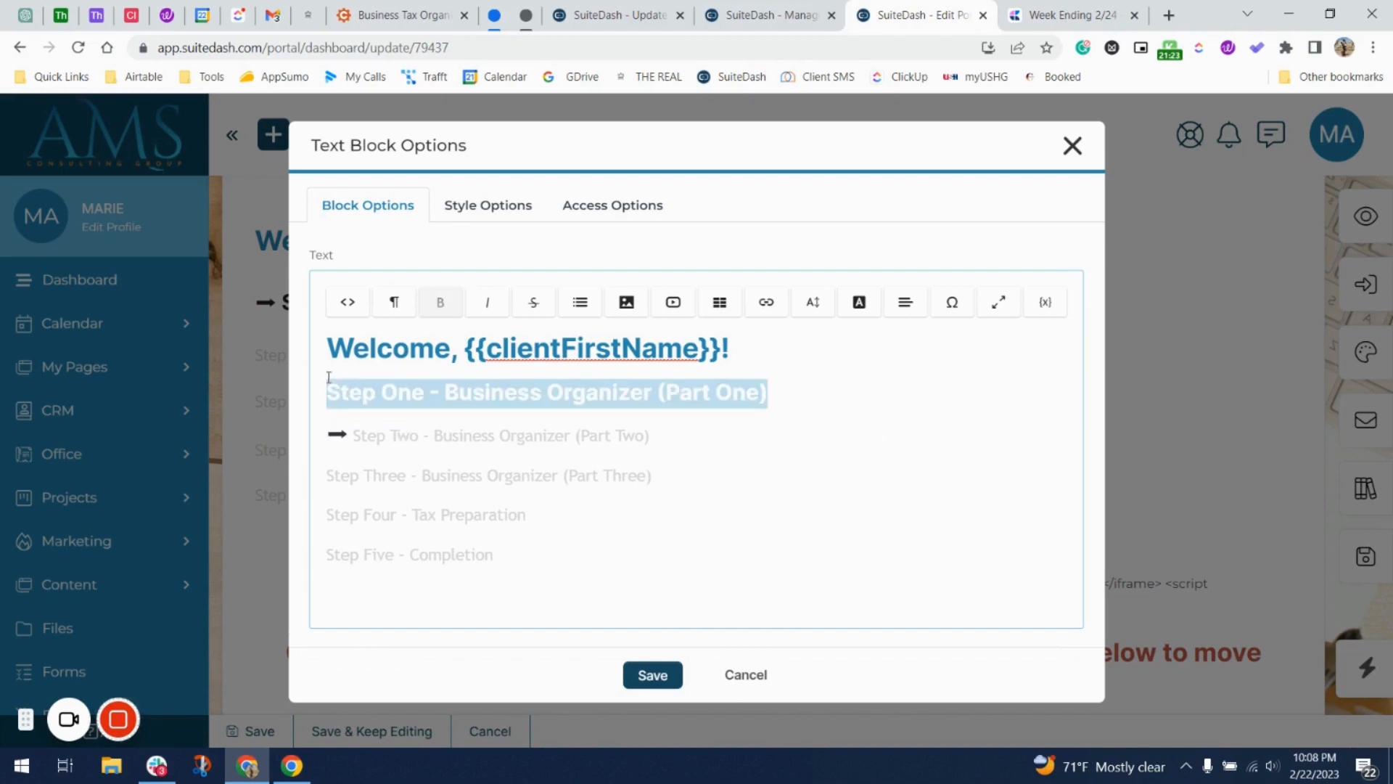
left_click(812, 301)
left_click(837, 580)
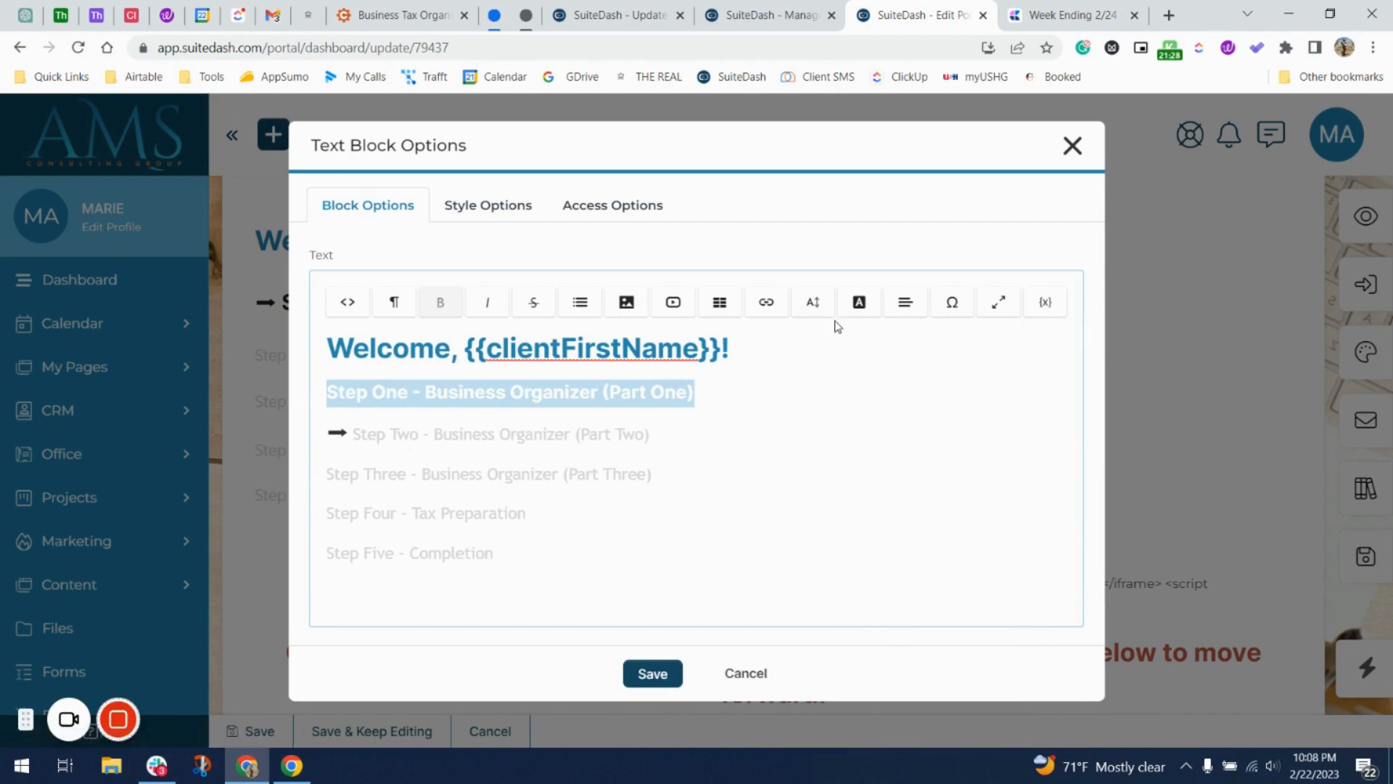
key("ctrl+b")
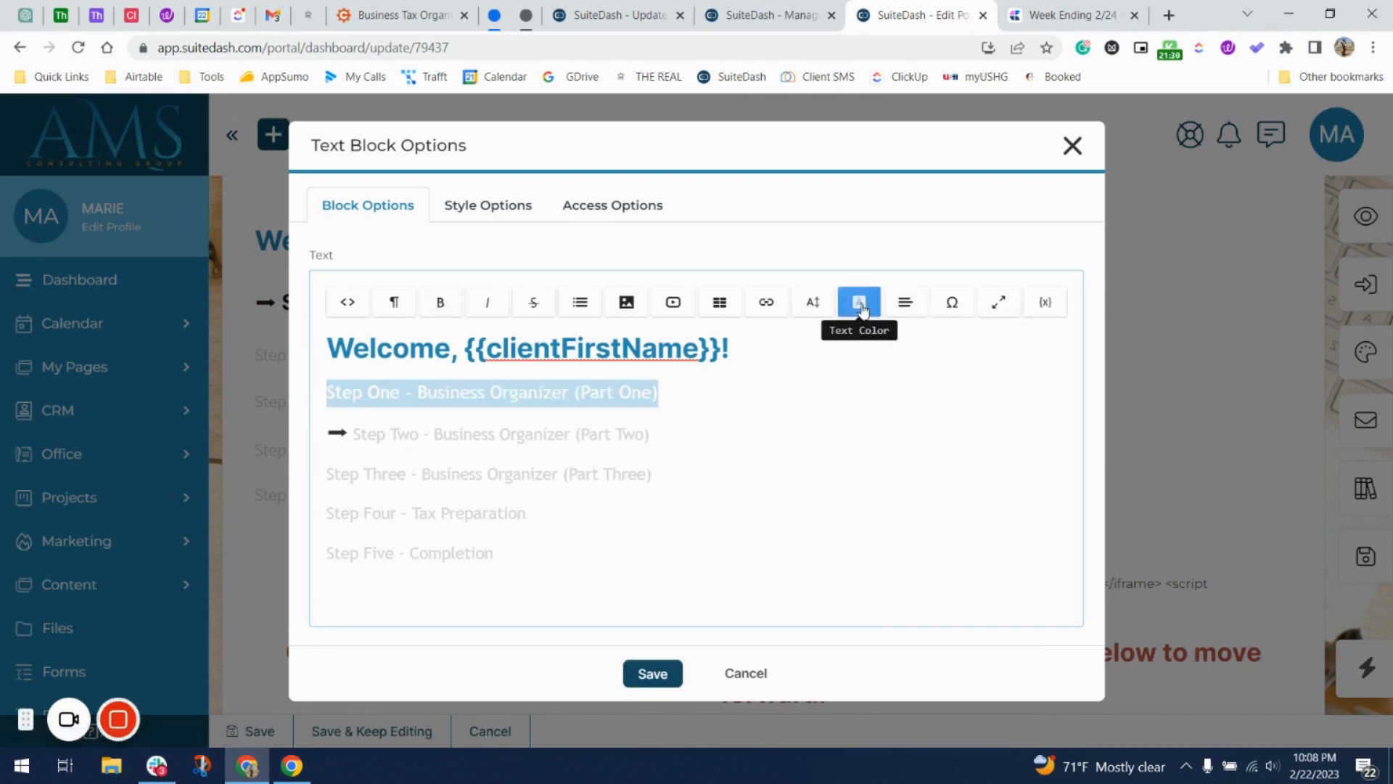
left_click(859, 302)
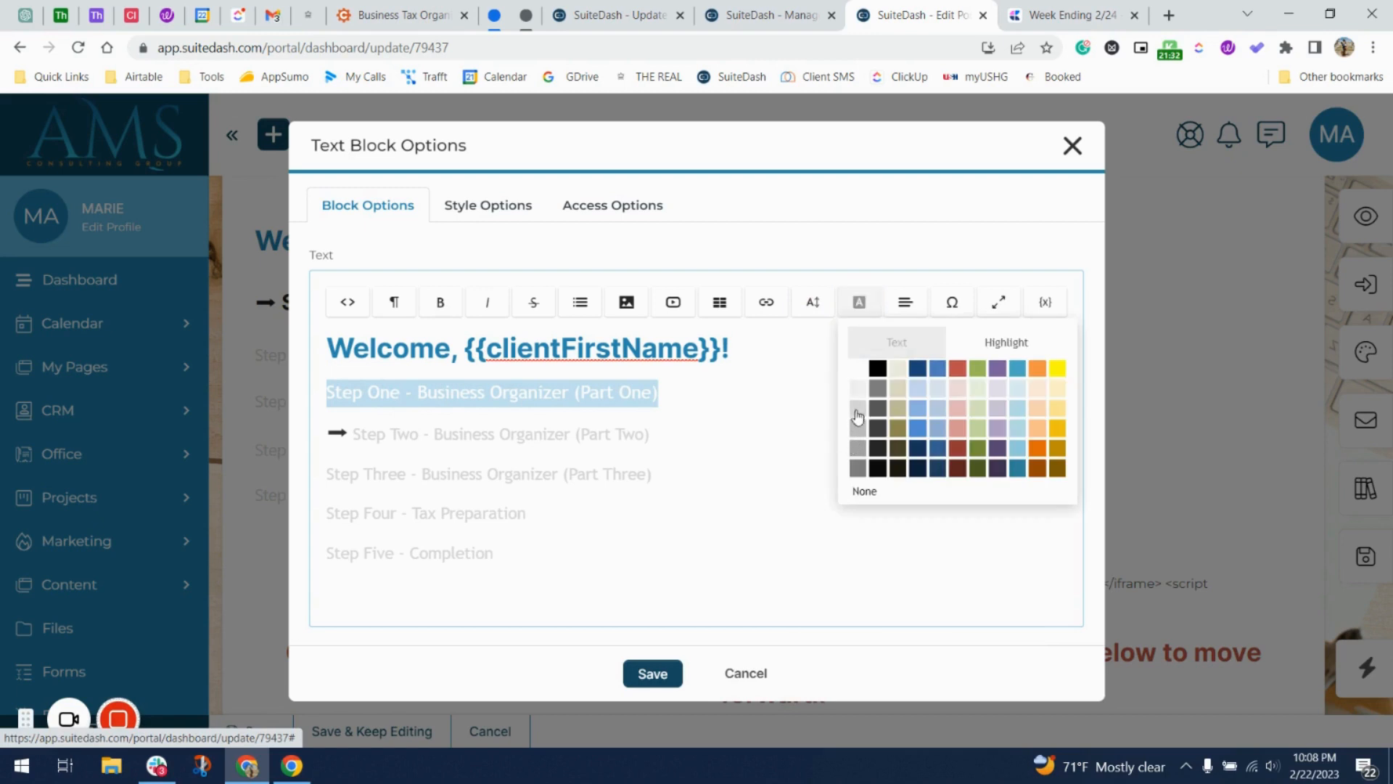
left_click(858, 410)
left_click(631, 435)
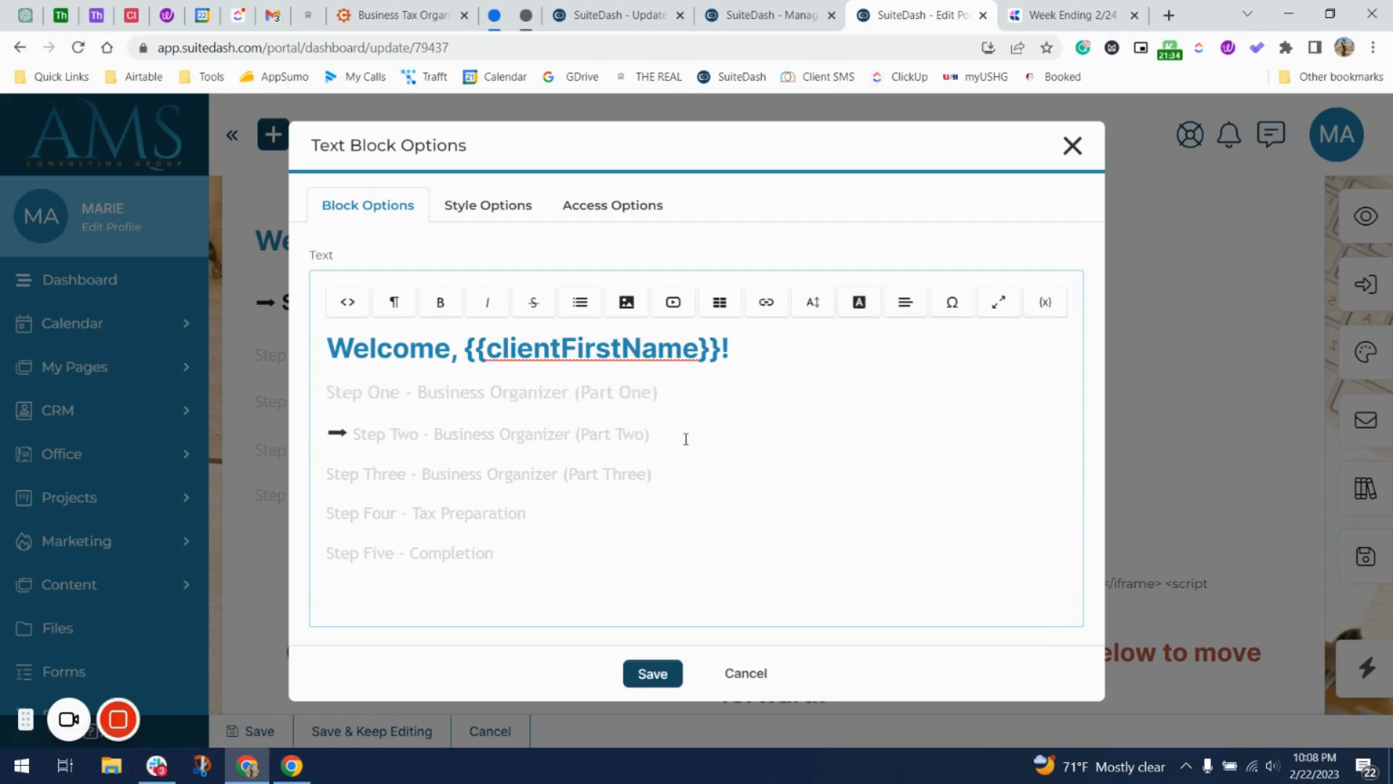
Resize Step One to 18px and Step Two to 24px.
left_click_drag(685, 395, 337, 402)
left_click(812, 302)
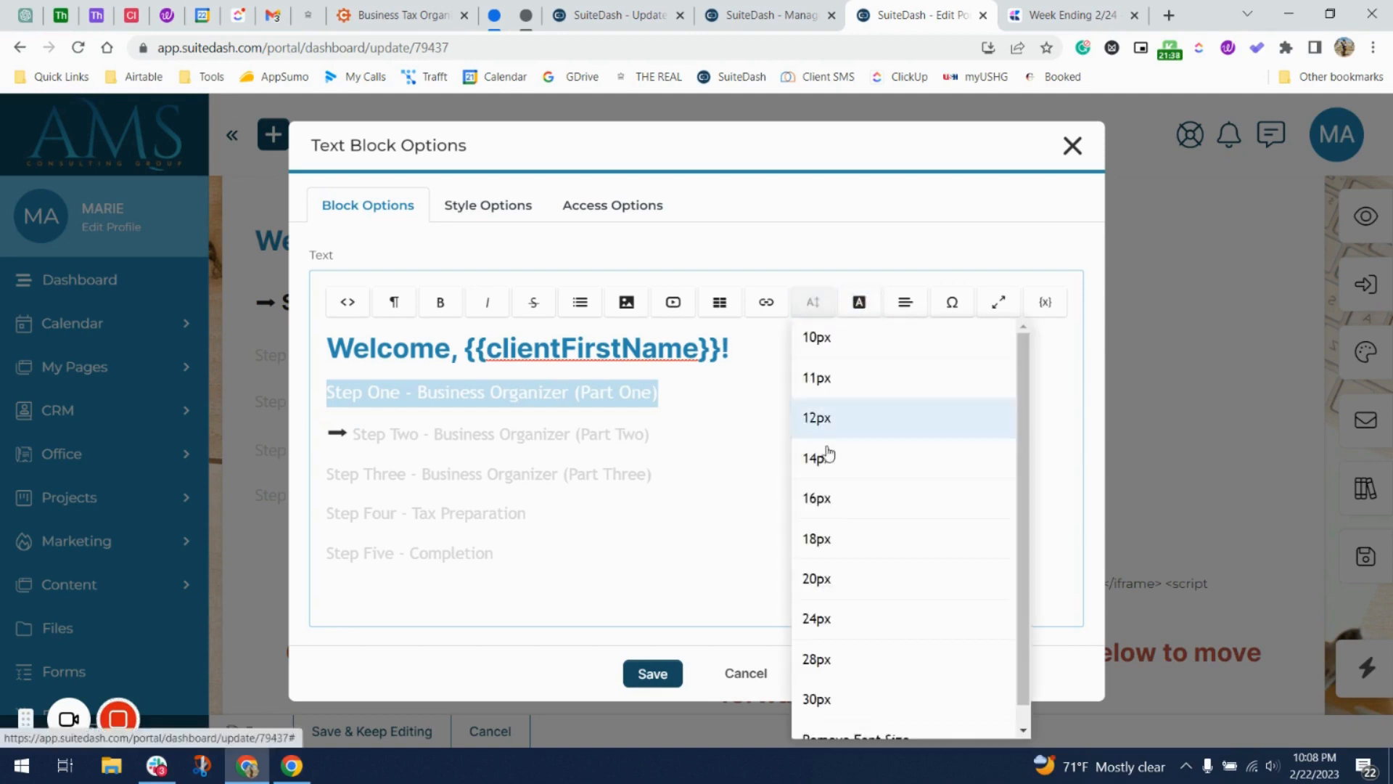
left_click(835, 540)
left_click_drag(668, 446, 326, 433)
left_click(812, 302)
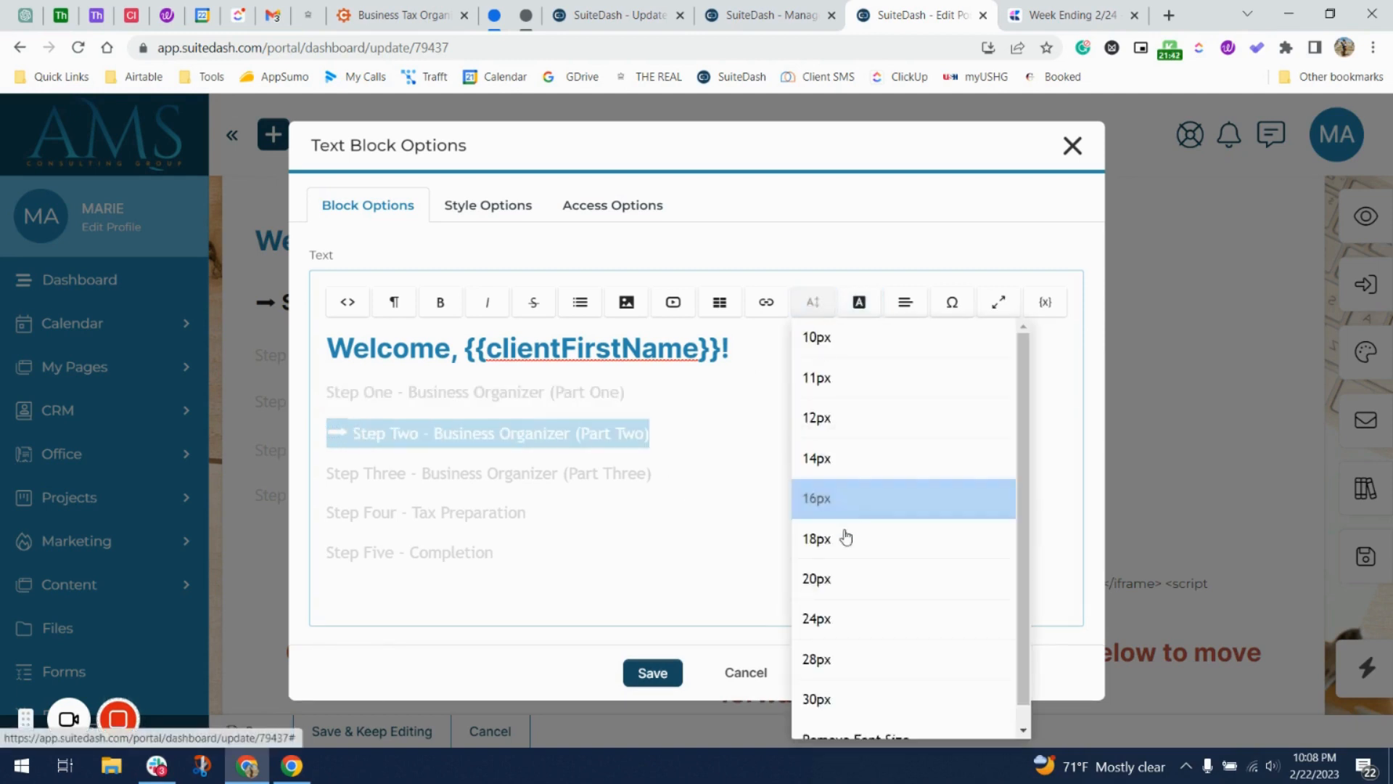
left_click(818, 648)
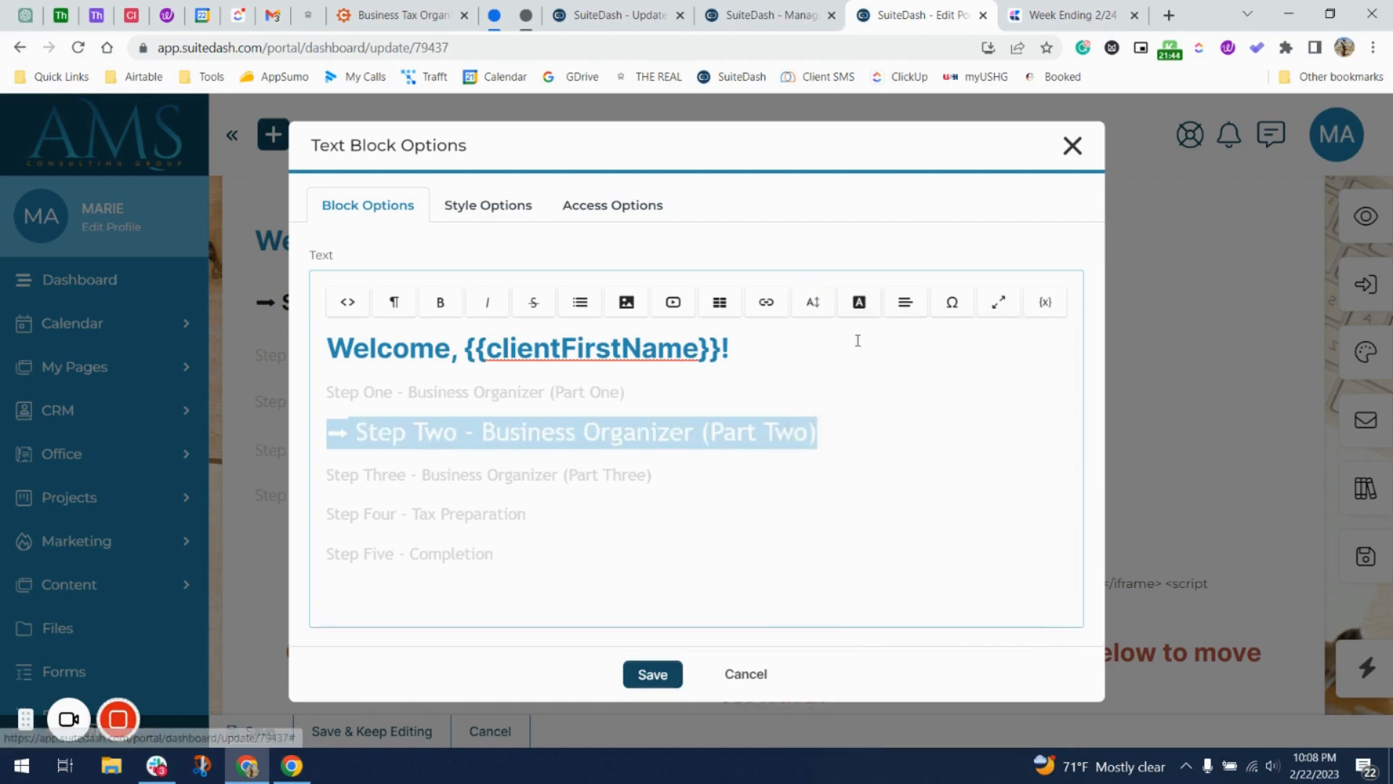
left_click(859, 333)
left_click(821, 306)
left_click_drag(827, 432, 327, 433)
left_click(813, 302)
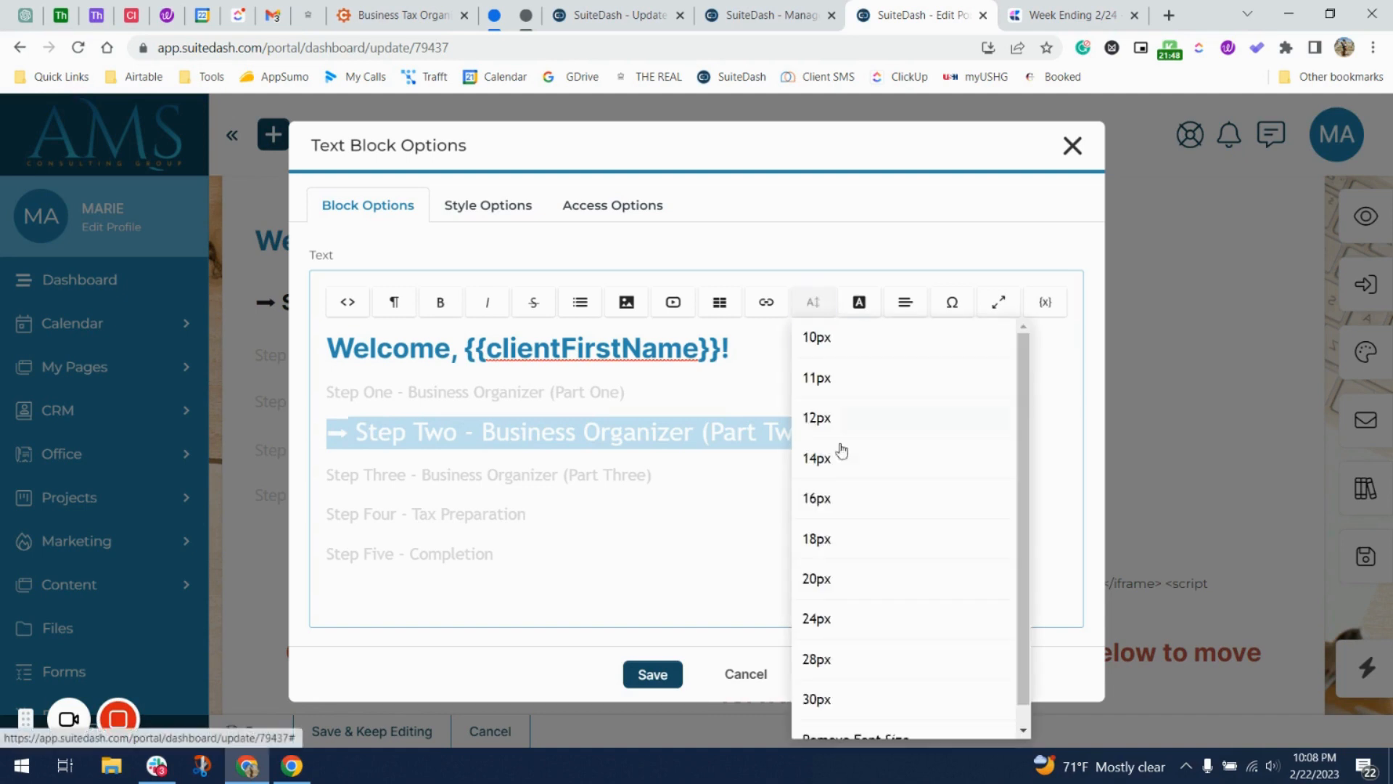
left_click(811, 613)
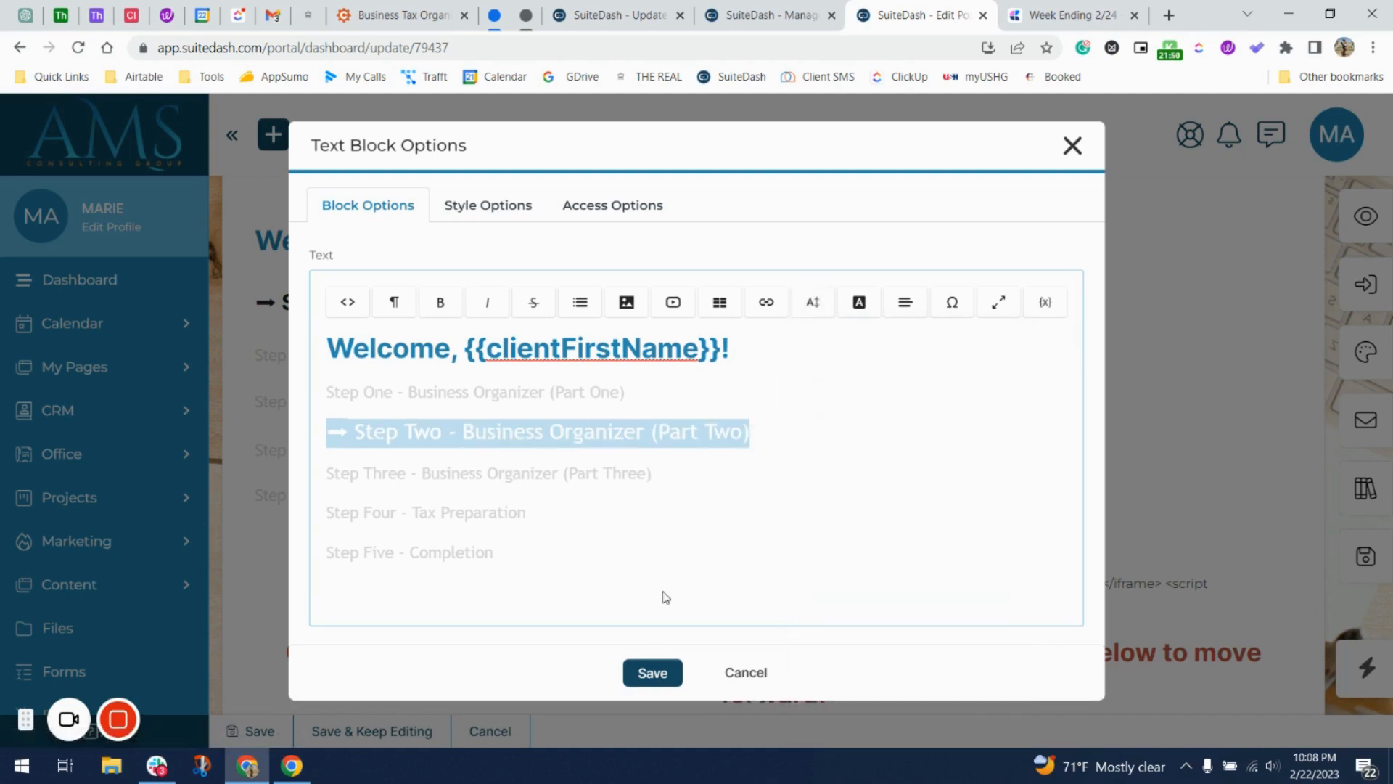
Give the Step Two line a dark colour and make it bold.
left_click(859, 303)
left_click(840, 309)
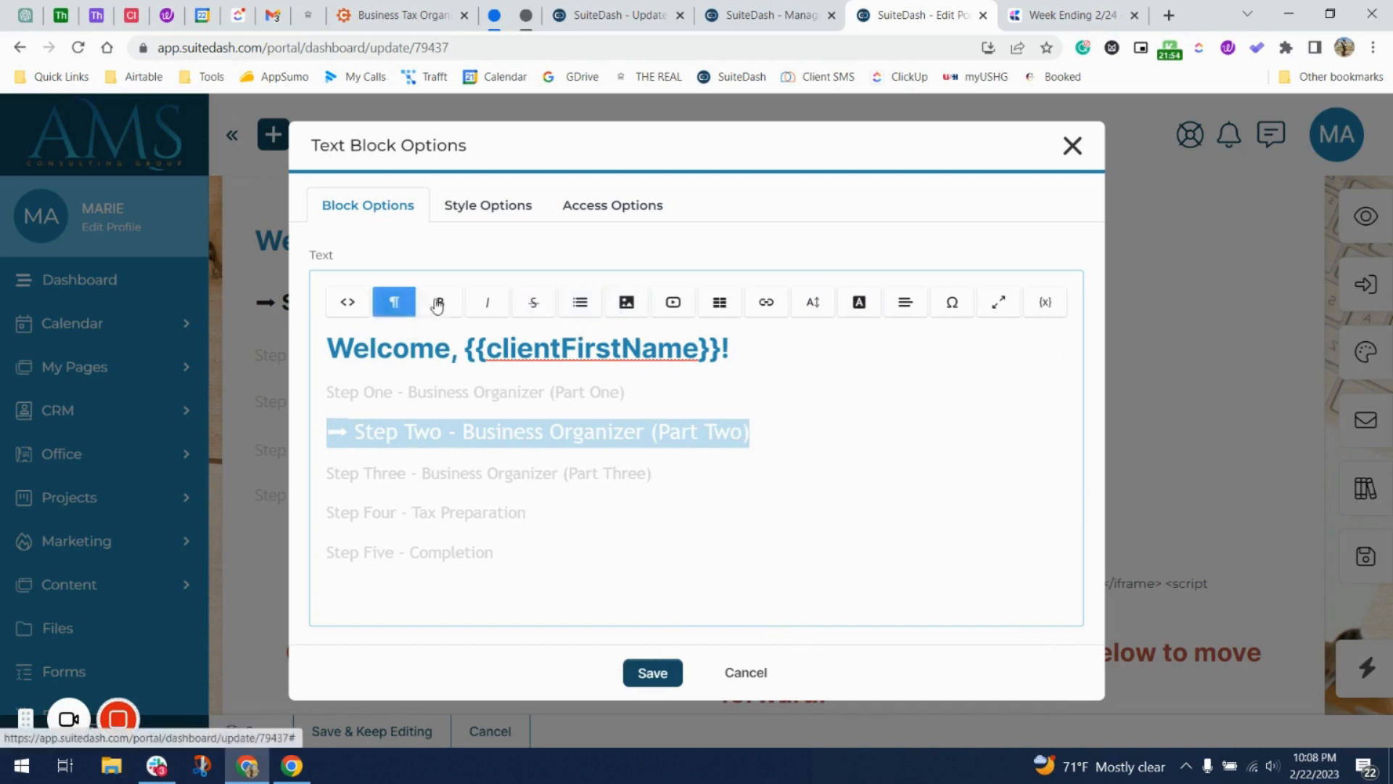
left_click(680, 473)
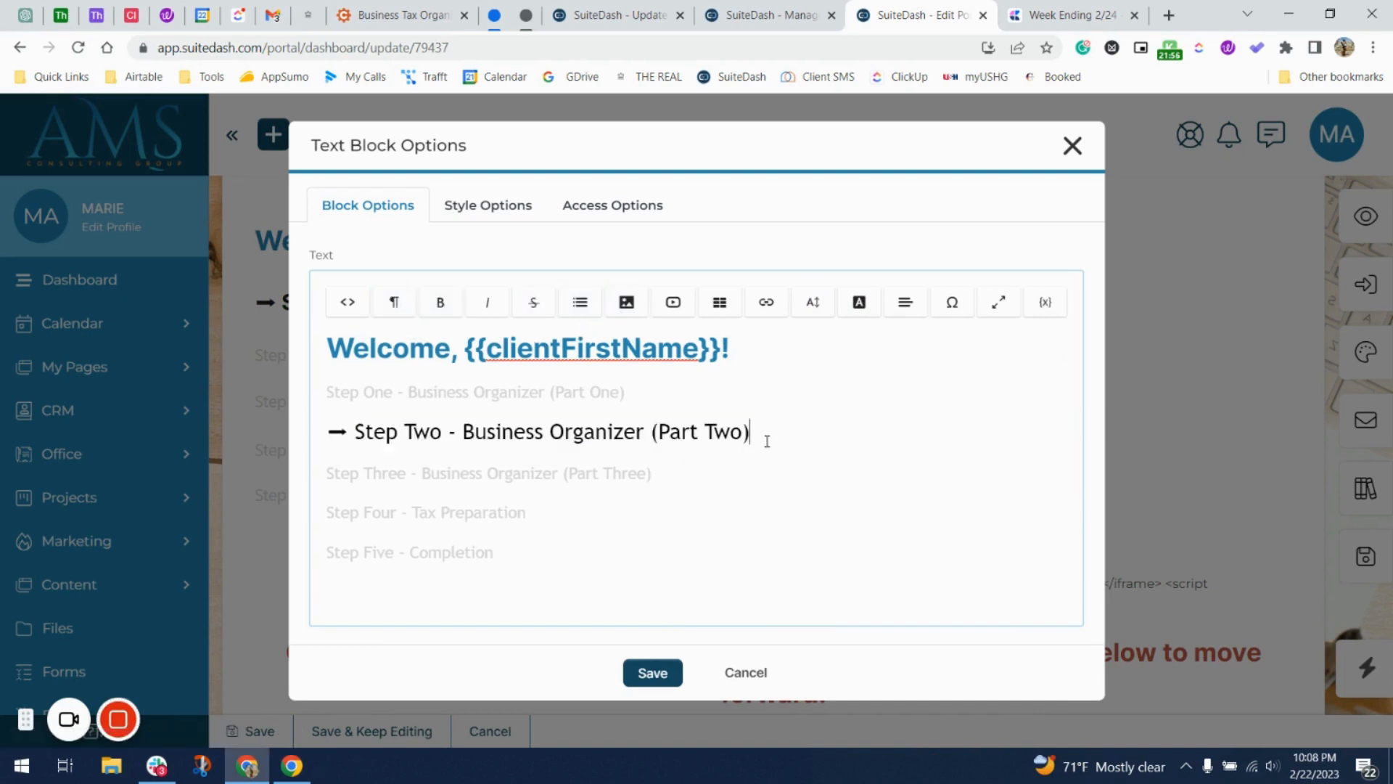
left_click_drag(767, 441, 326, 434)
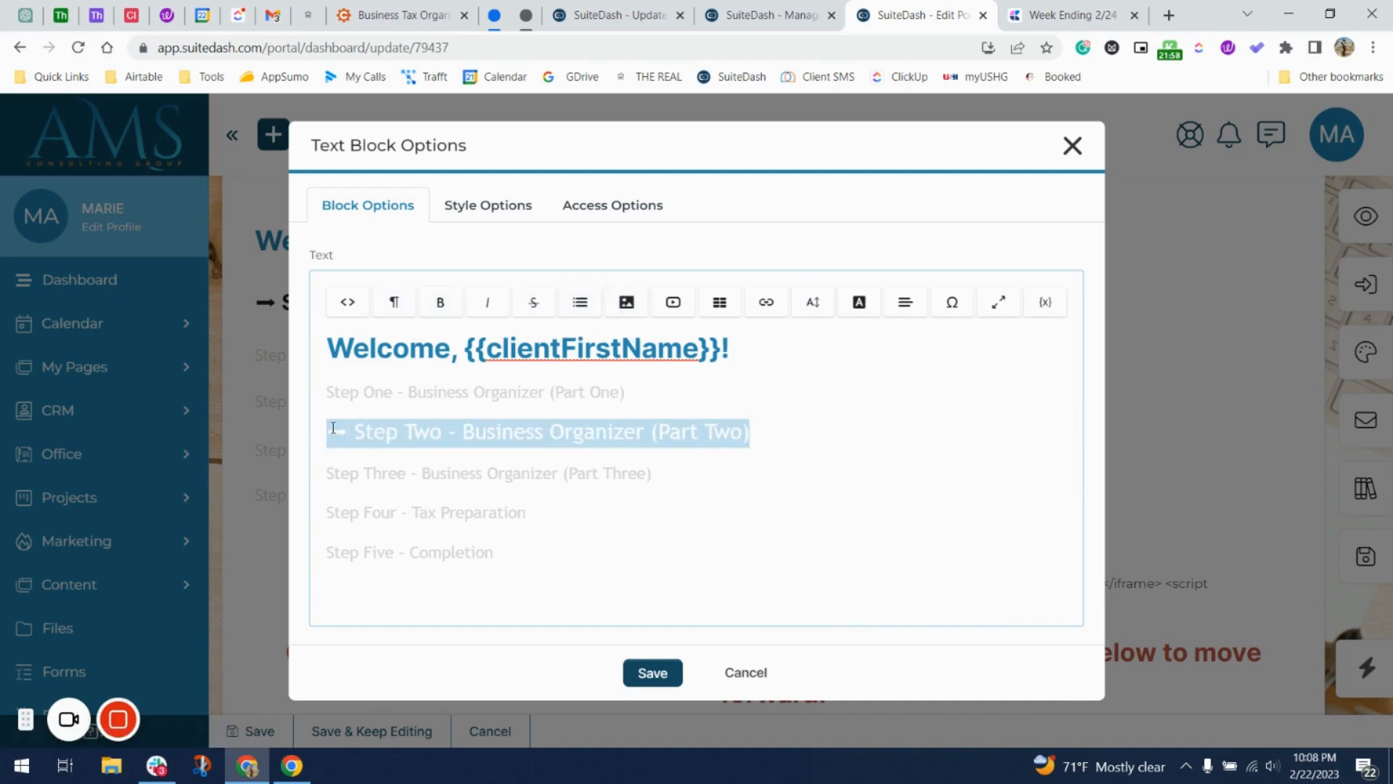
left_click(447, 304)
left_click(762, 489)
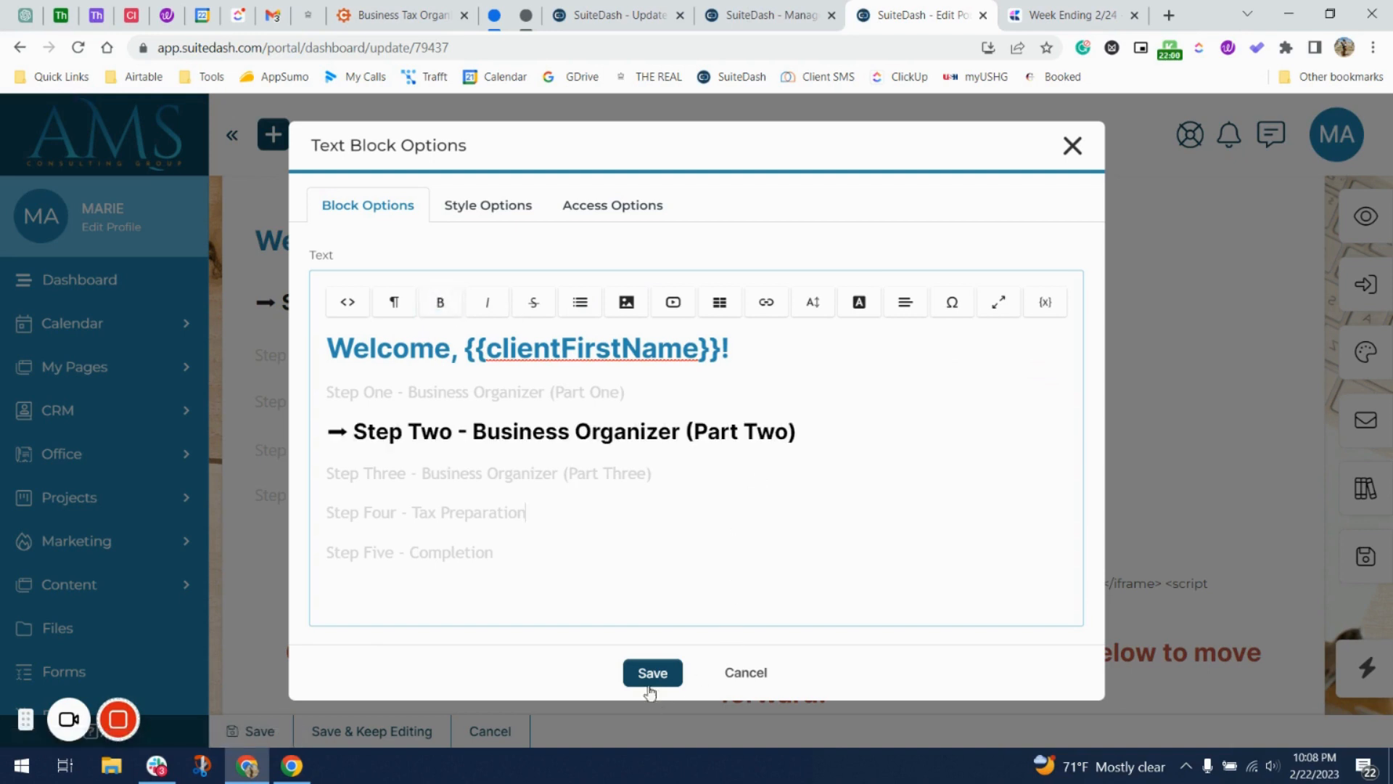
Replace 'Welcome' in the heading with 'You've made it to the next step' and save the block.
double_click(438, 338)
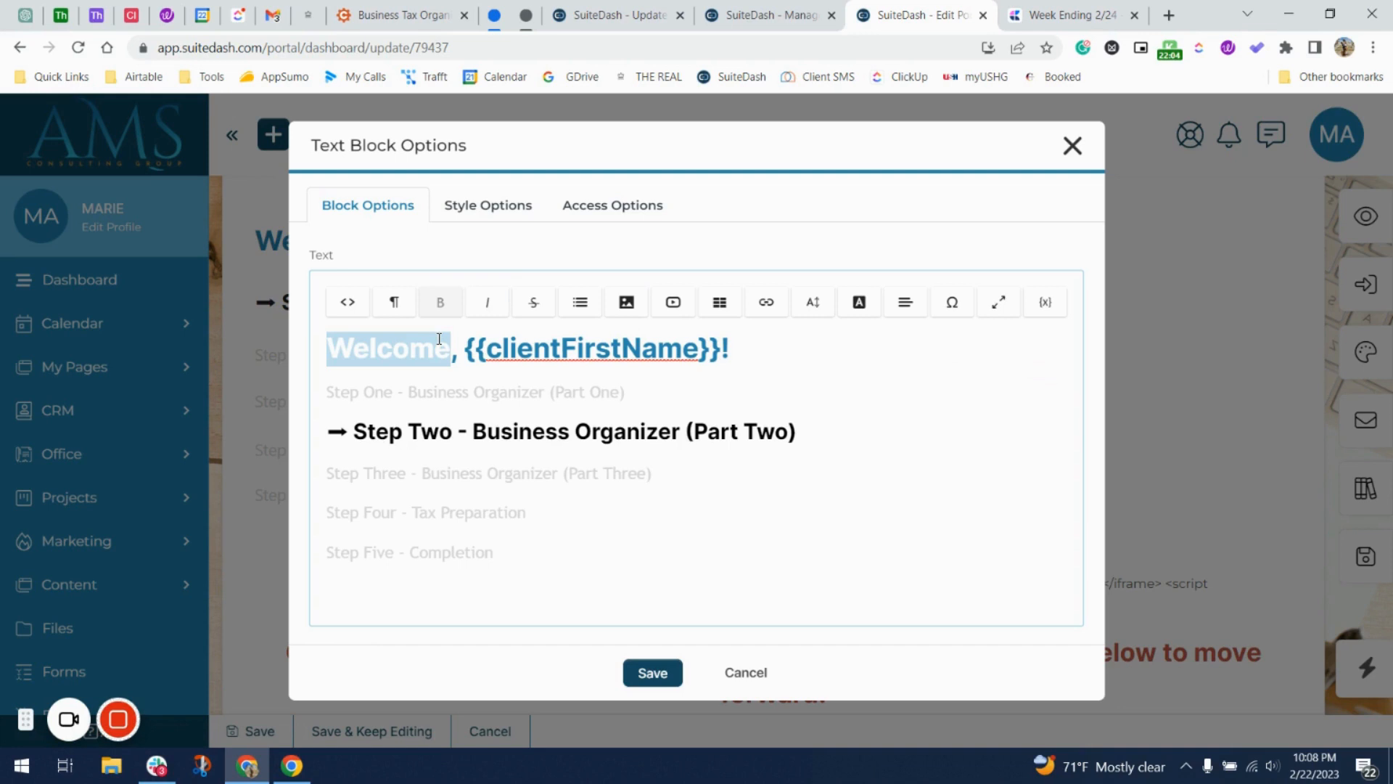
type("You've mad")
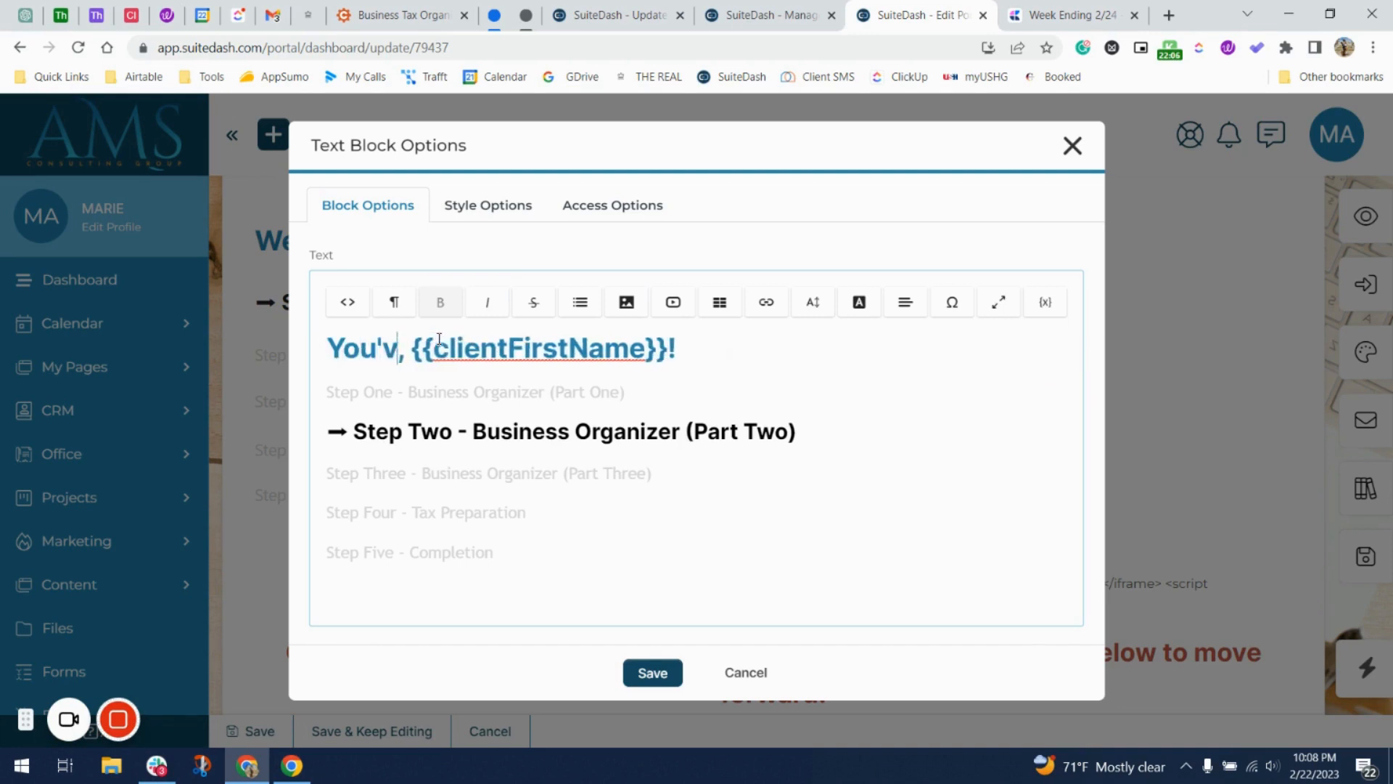
type("e it to the next s")
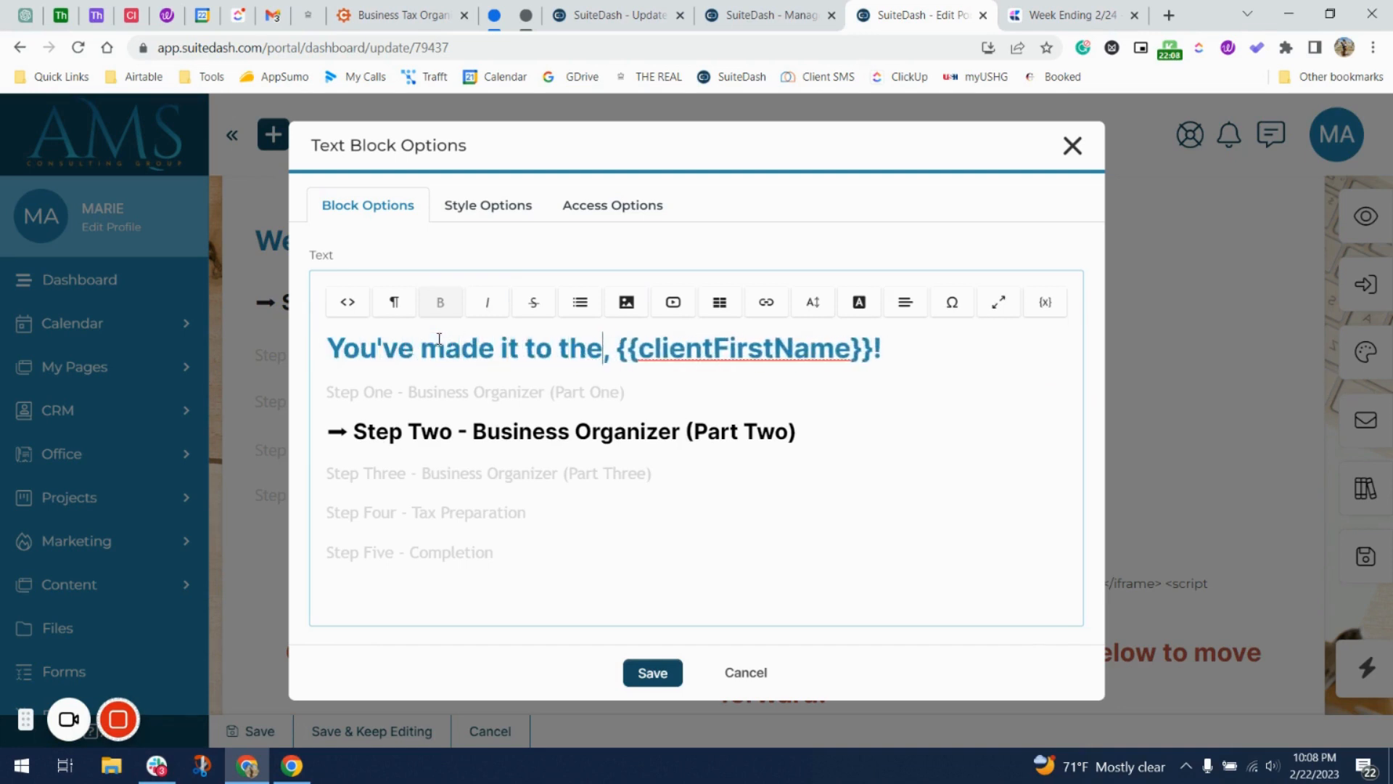
type("tep")
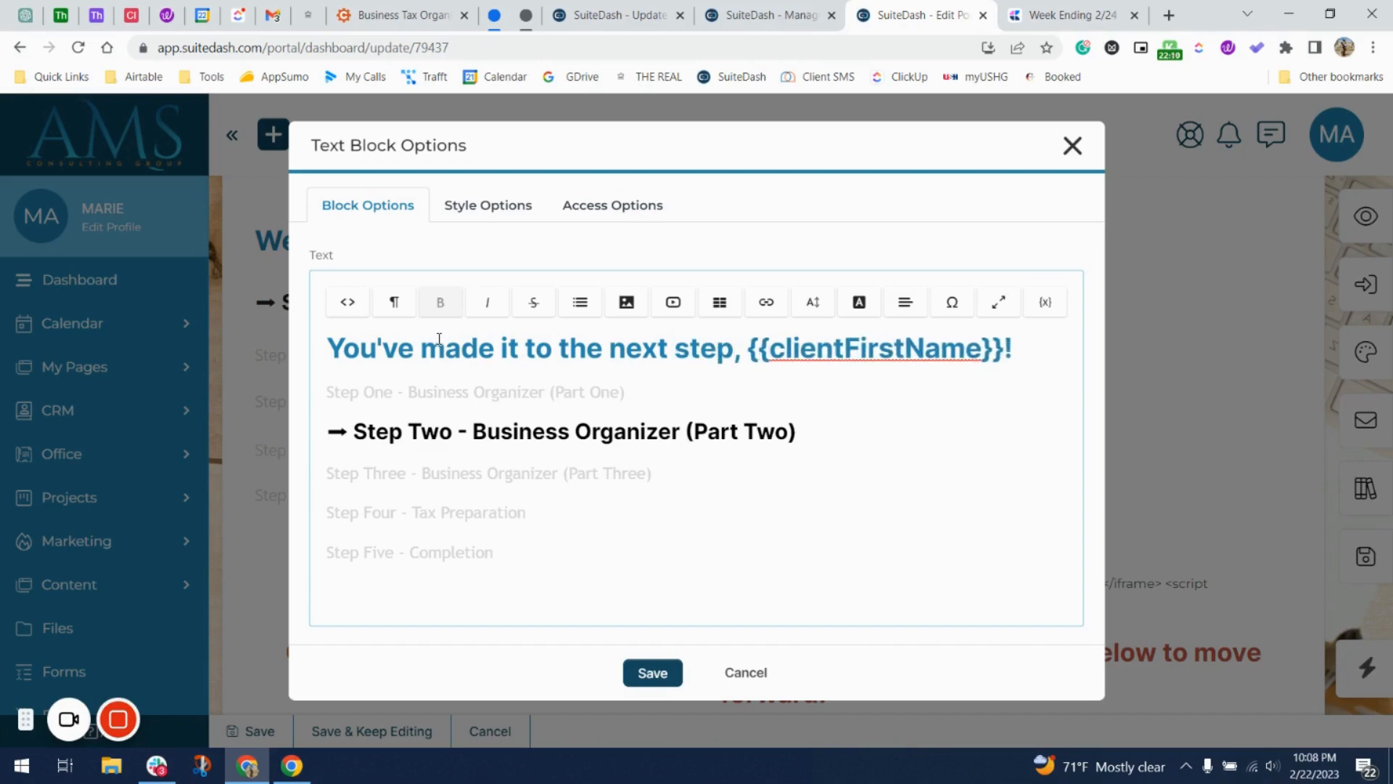
left_click(648, 674)
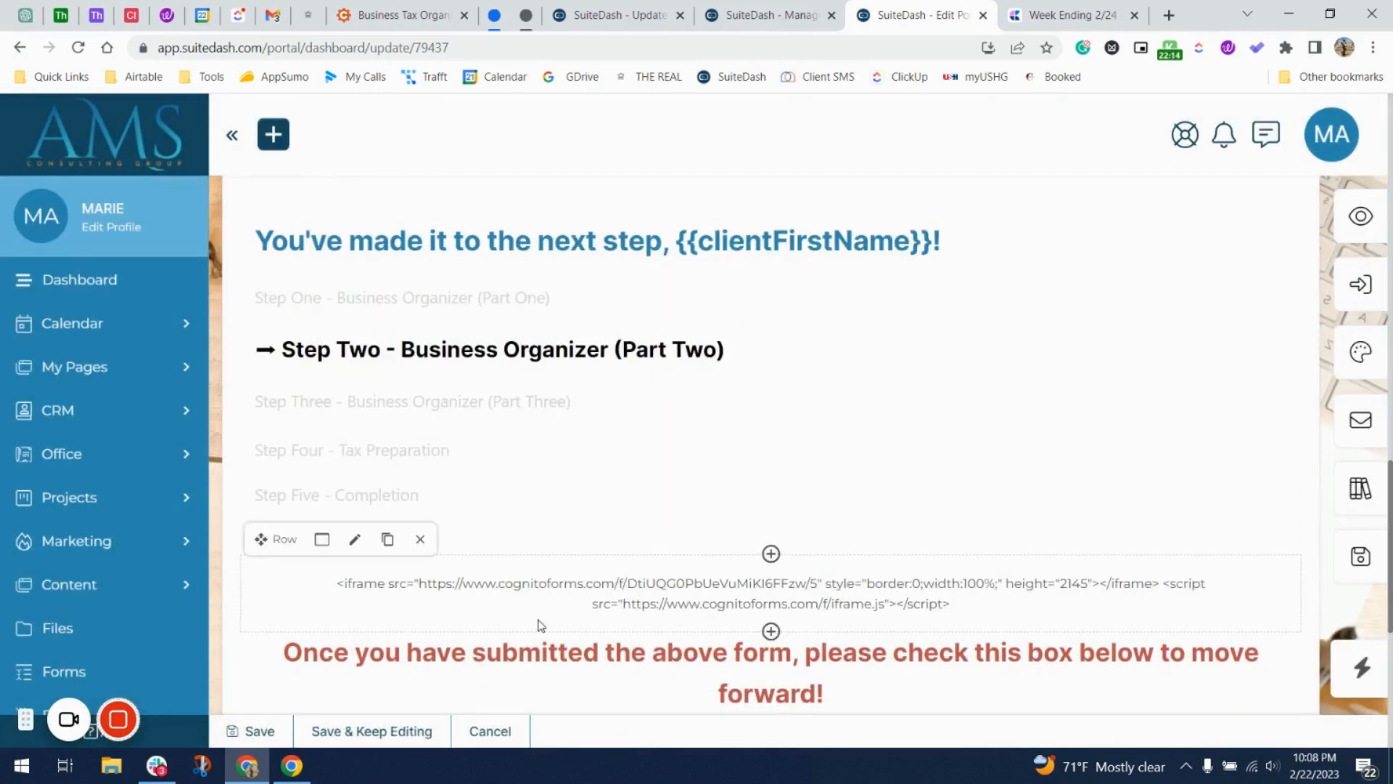
Close the arrow image's settings unchanged and return to the update form's builder.
scroll(551, 624, "down", 1)
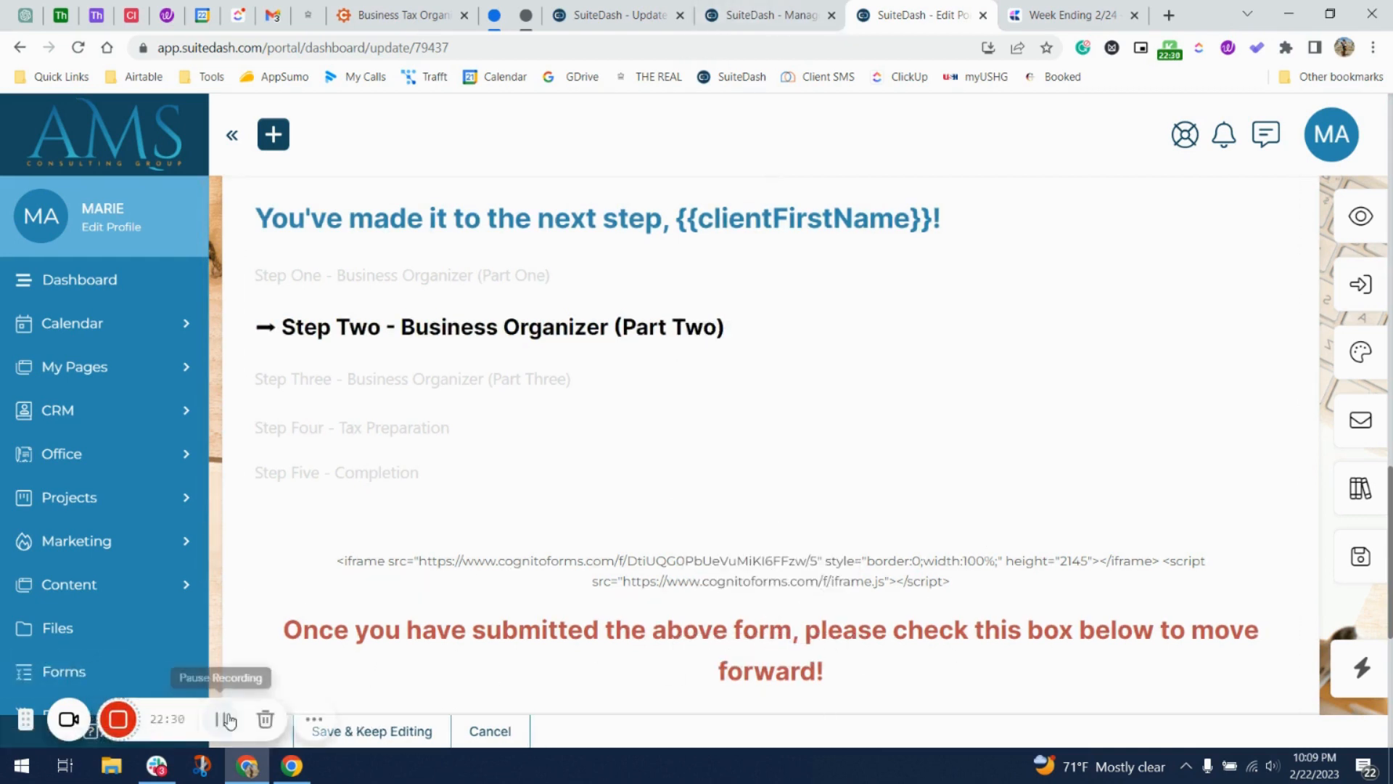
left_click(222, 722)
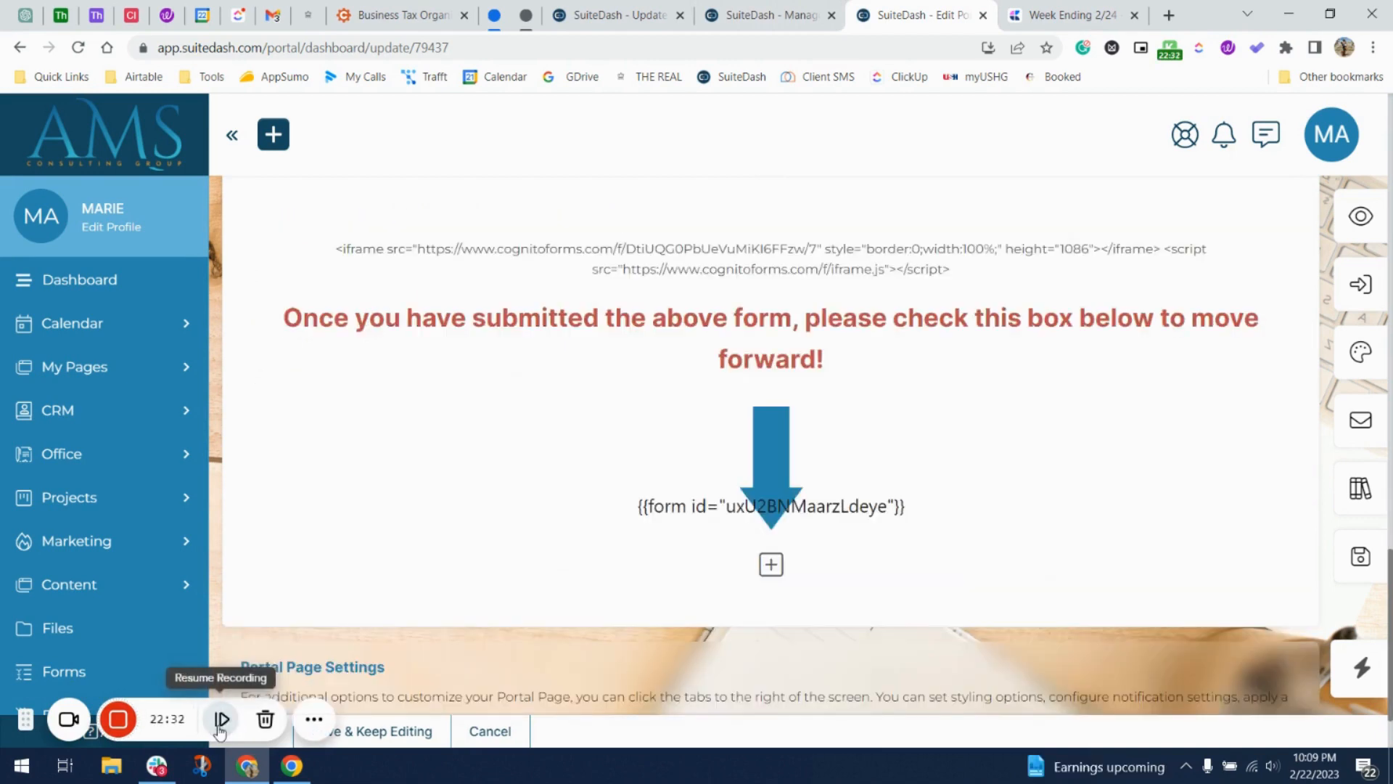
left_click(220, 722)
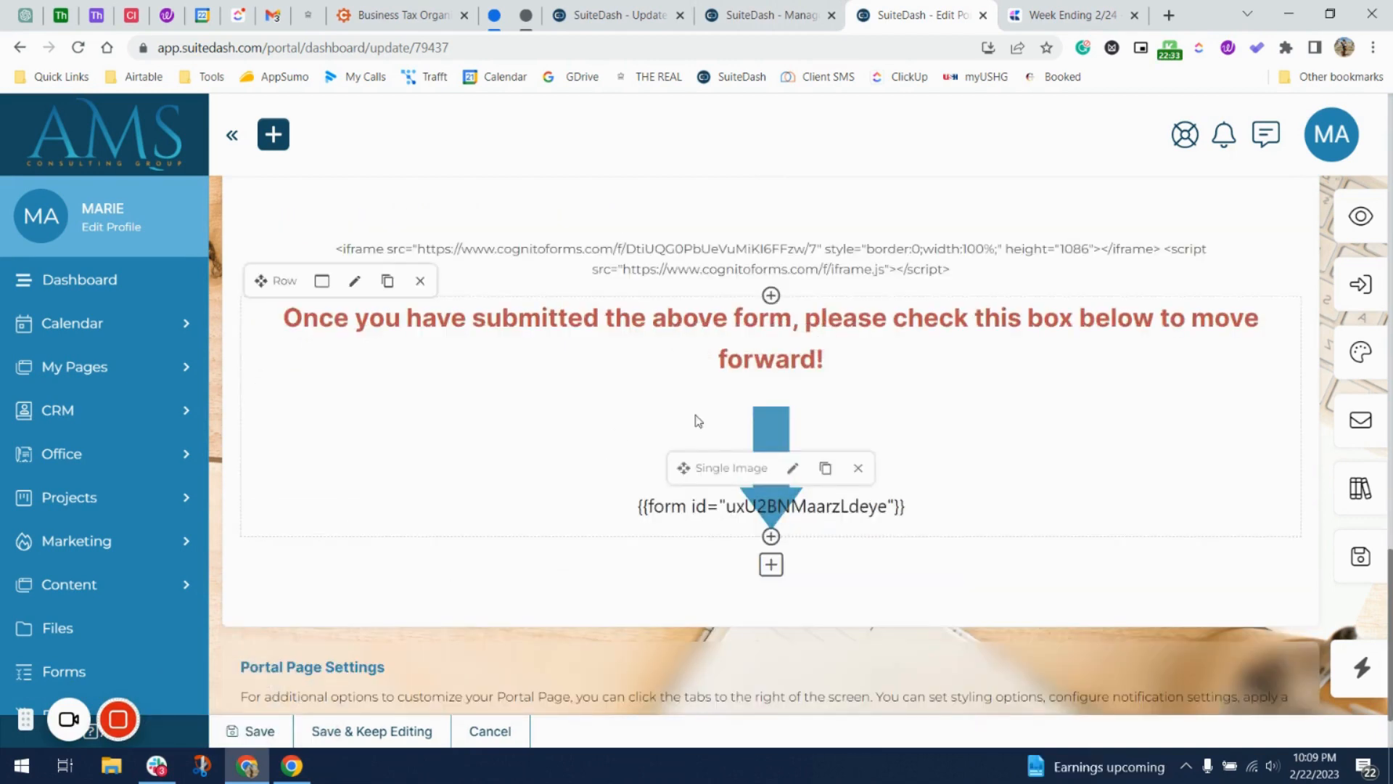
scroll(801, 366, "down", 1)
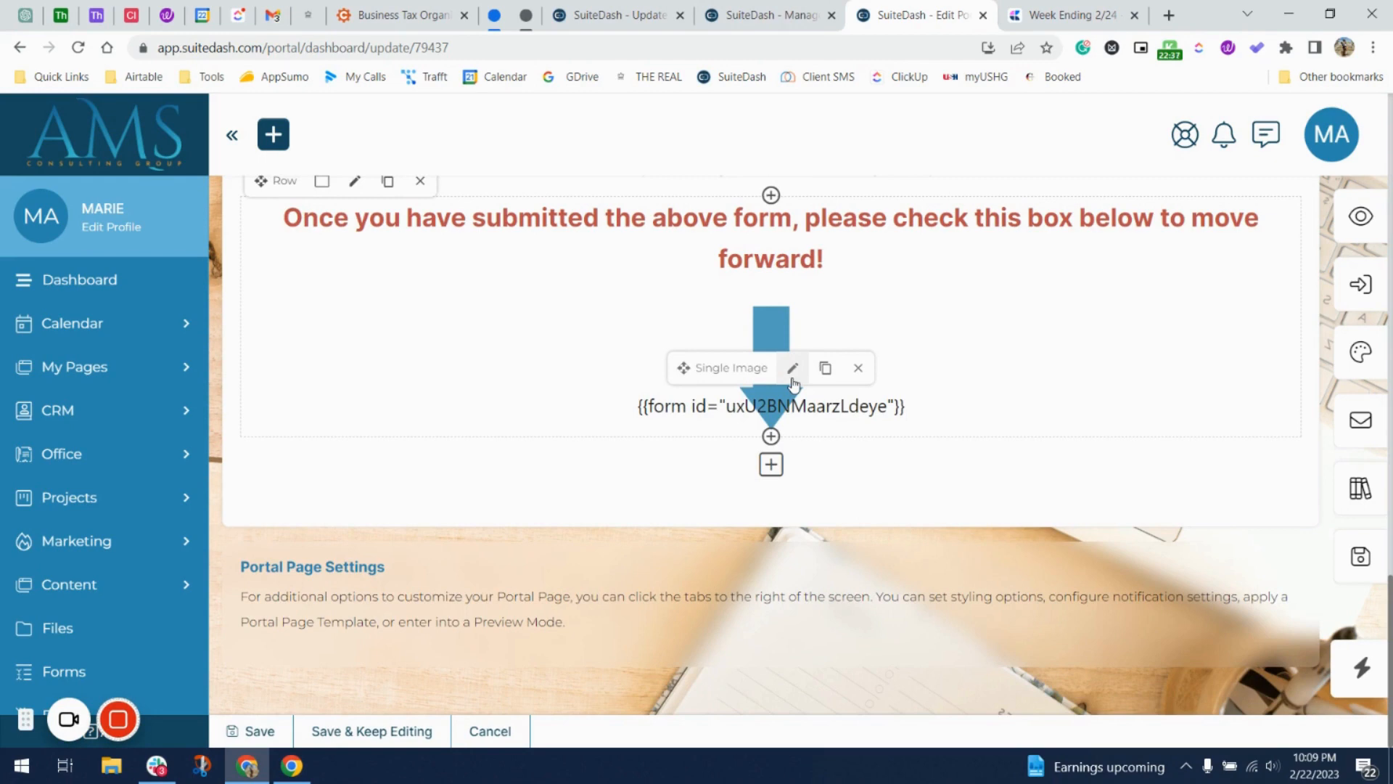
left_click(793, 368)
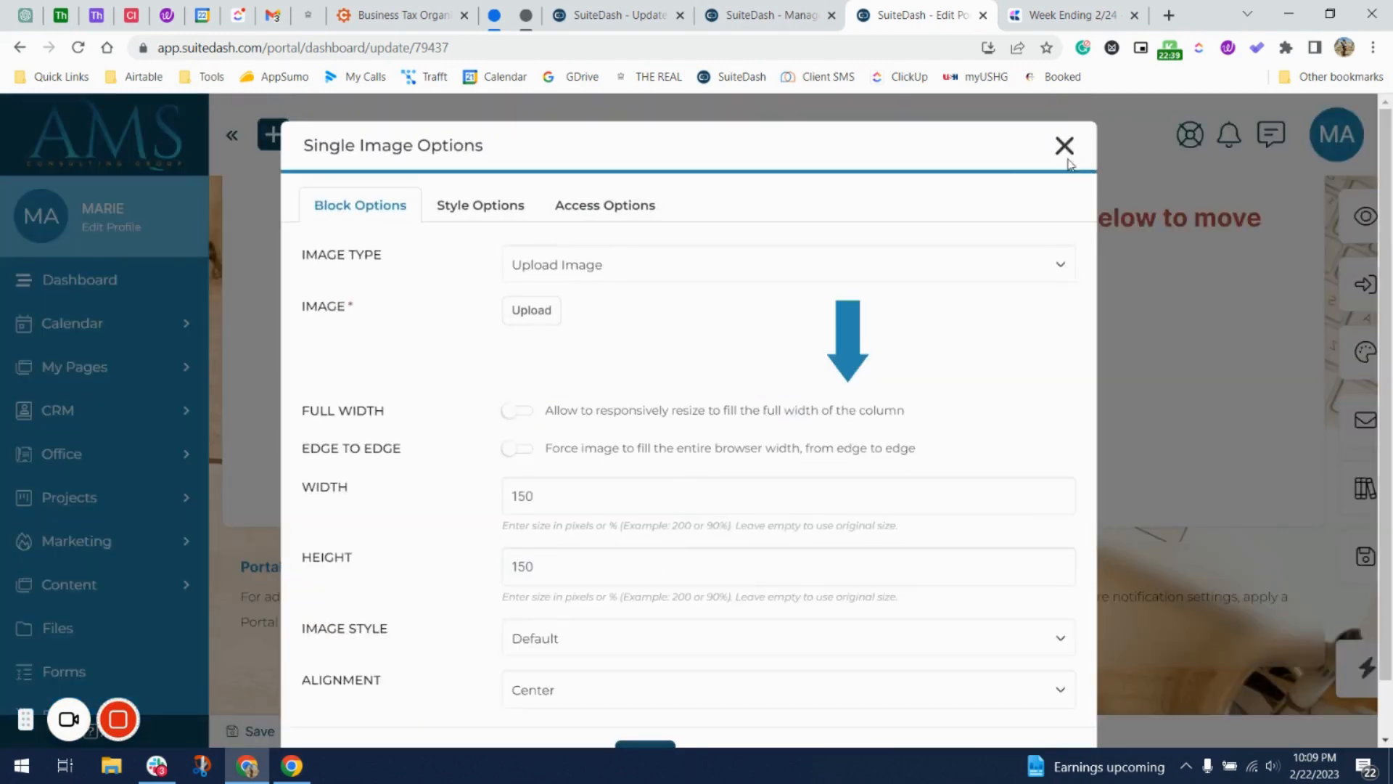
left_click(1068, 147)
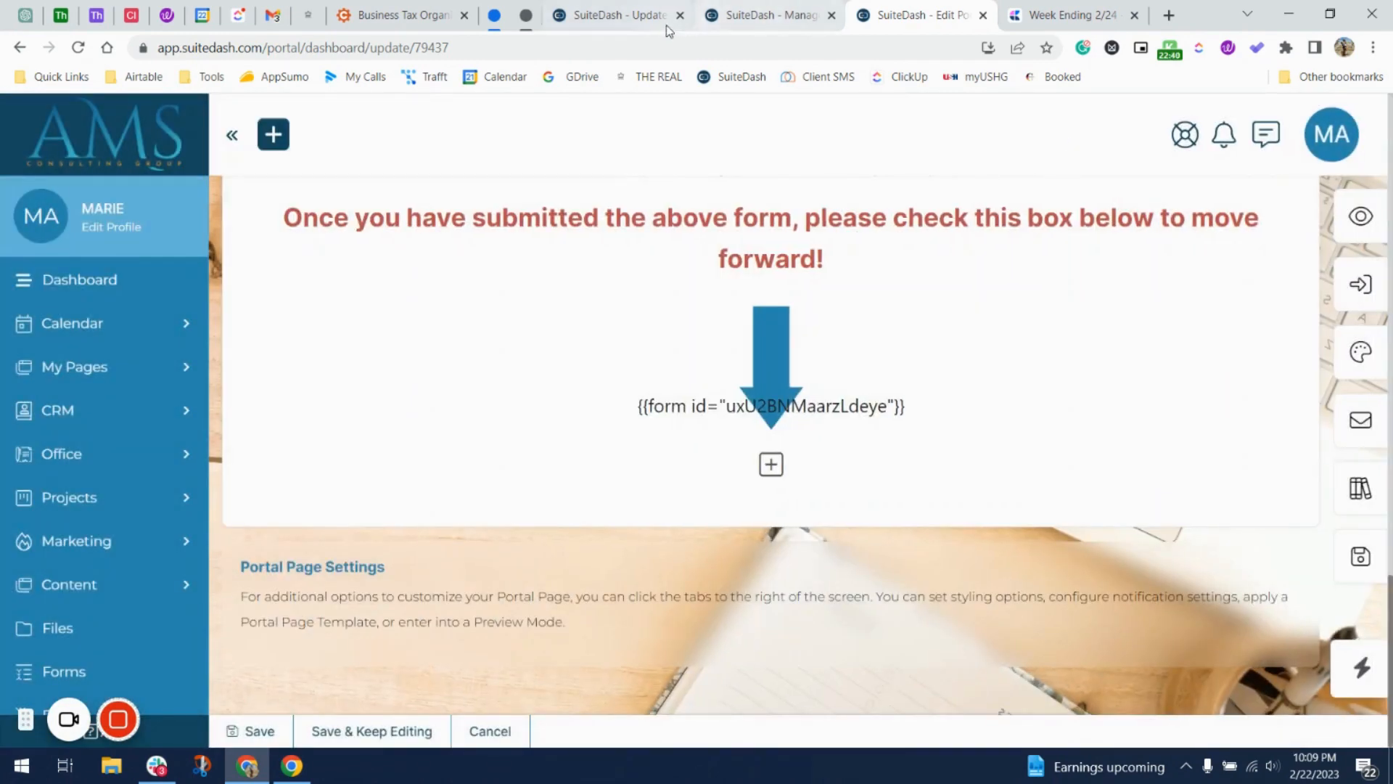
left_click(620, 15)
scroll(1143, 640, "down", 15)
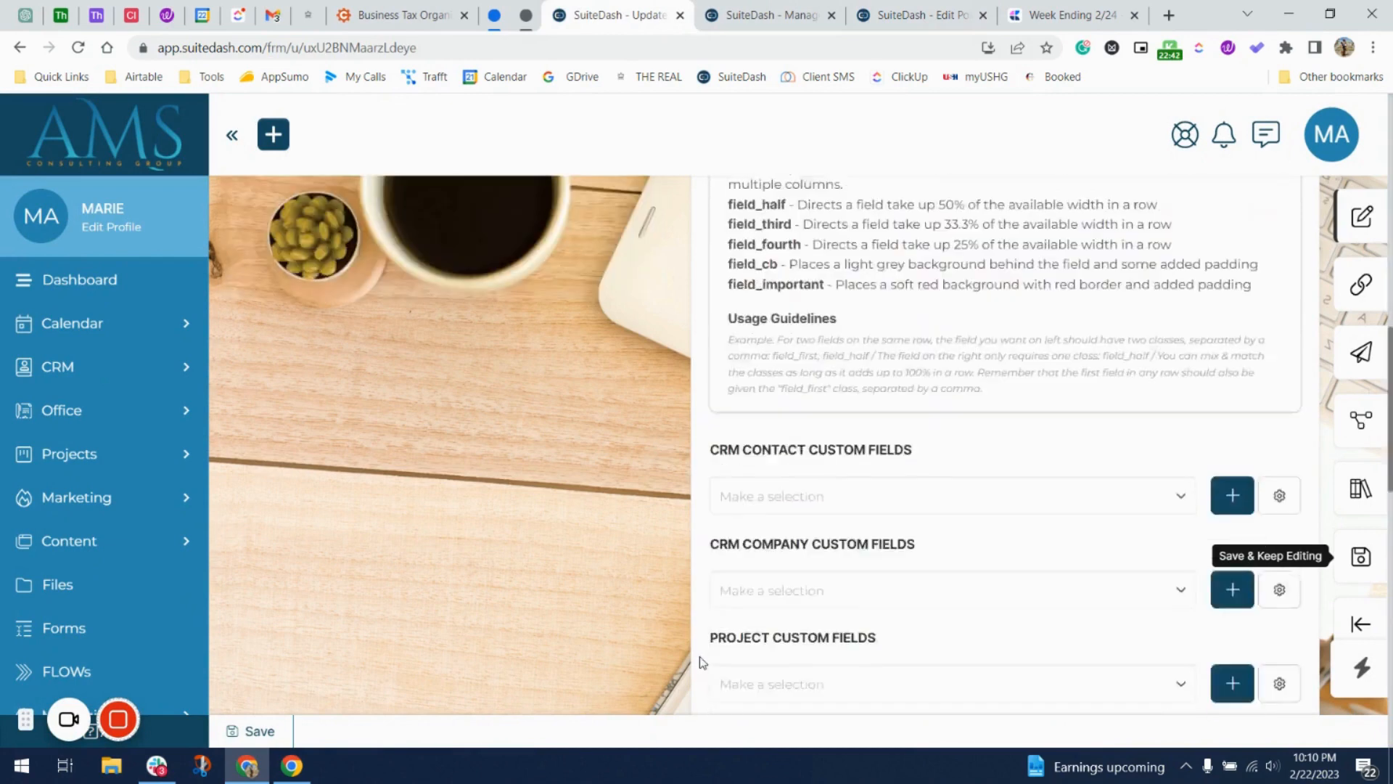
Save the update form and confirm the success message to reach the Forms list.
left_click(264, 732)
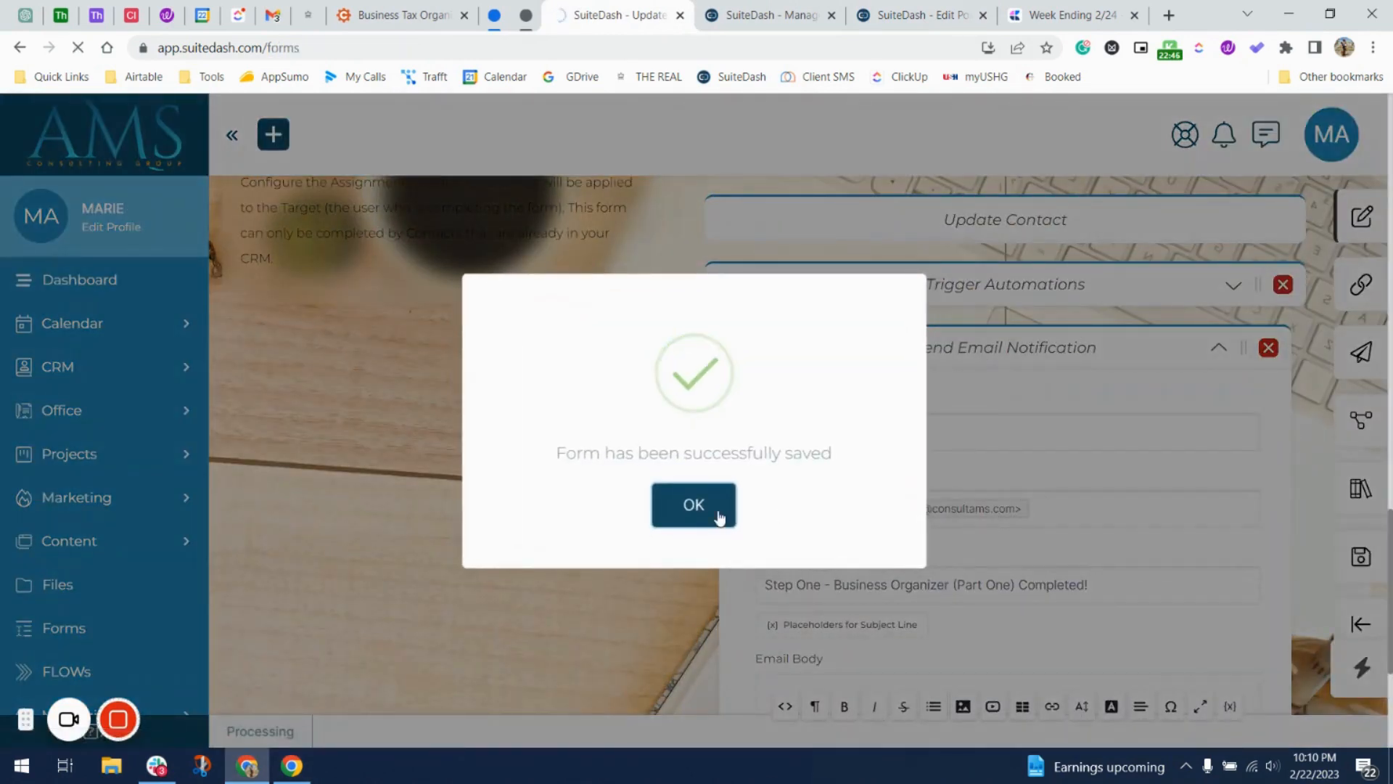
left_click(718, 513)
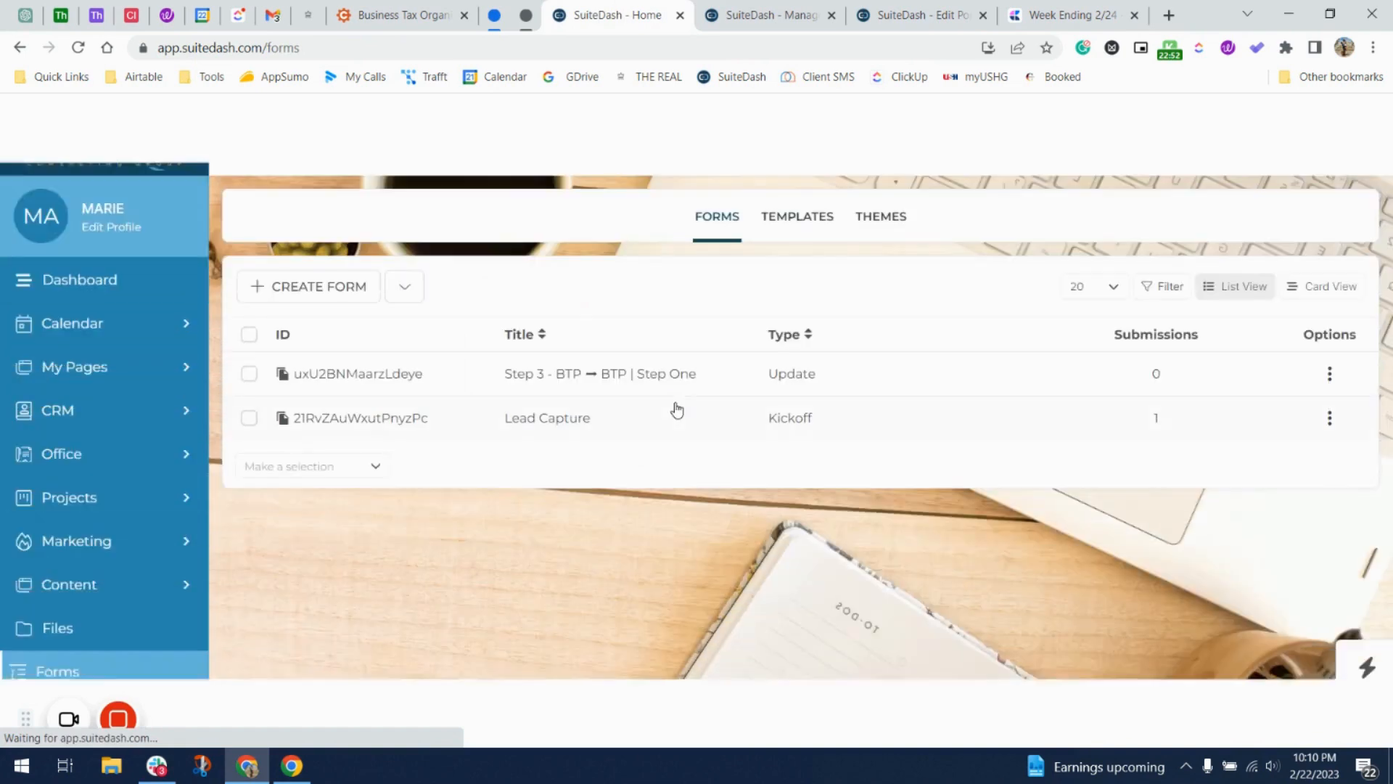
Duplicate the Step 3 form as 'Step 4 - BTP ➡ BTP | Step Two' without the (copy) suffix.
left_click(1337, 374)
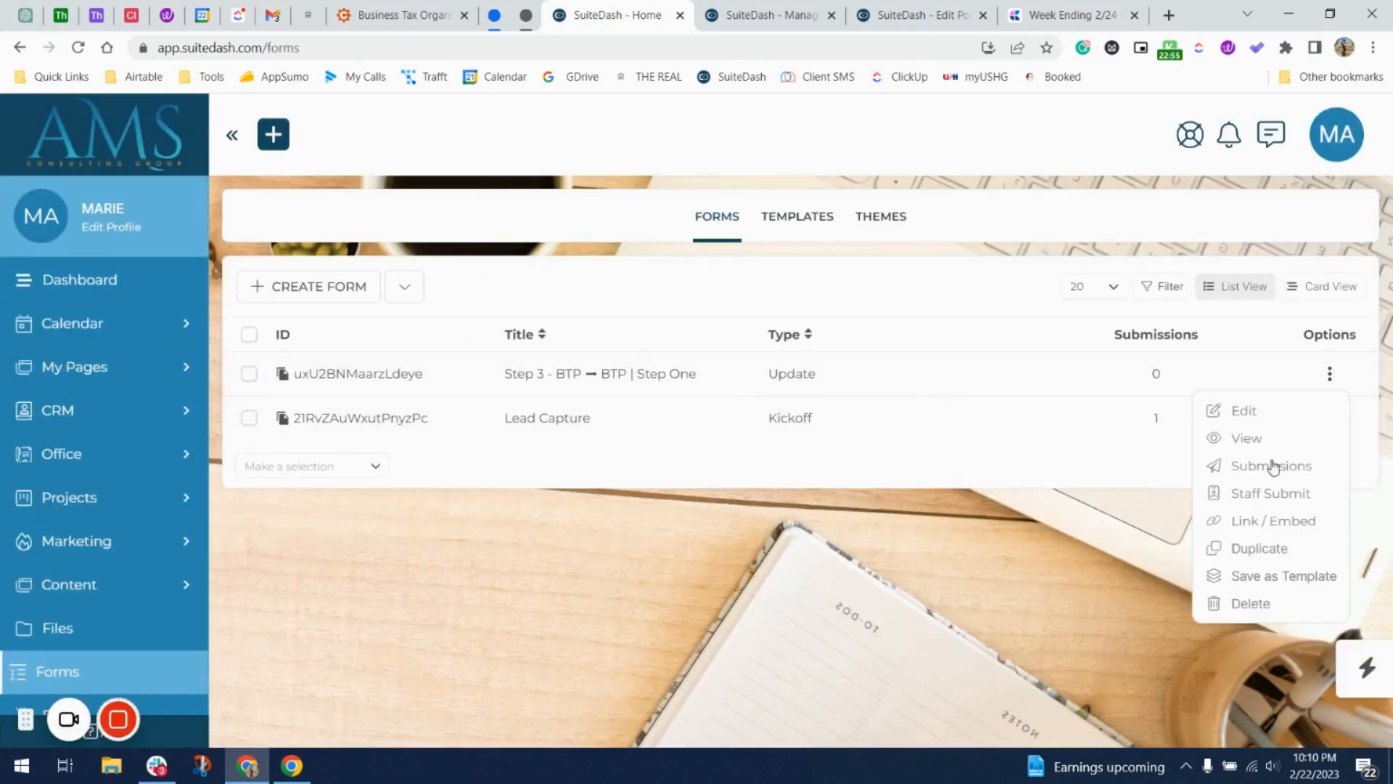
left_click(1275, 545)
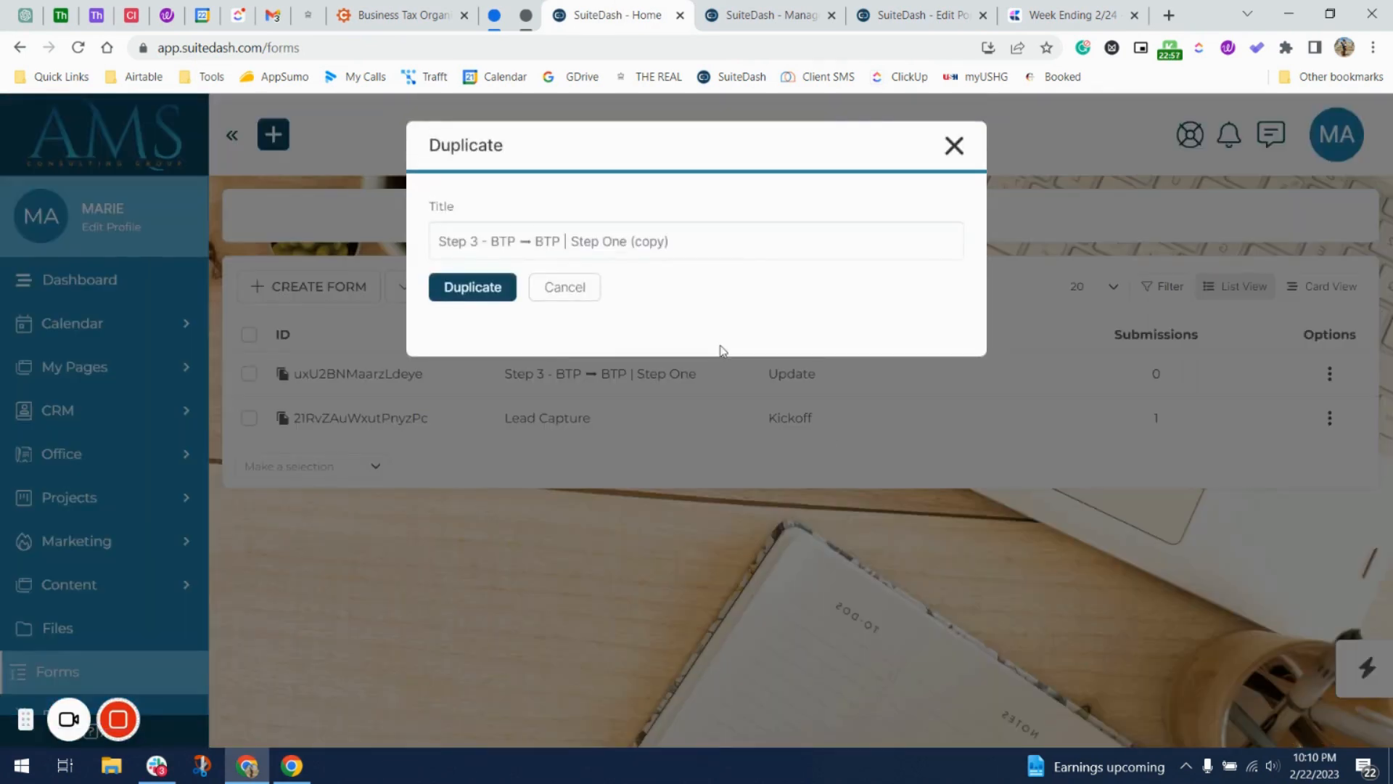
left_click(479, 241)
key("BackSpace")
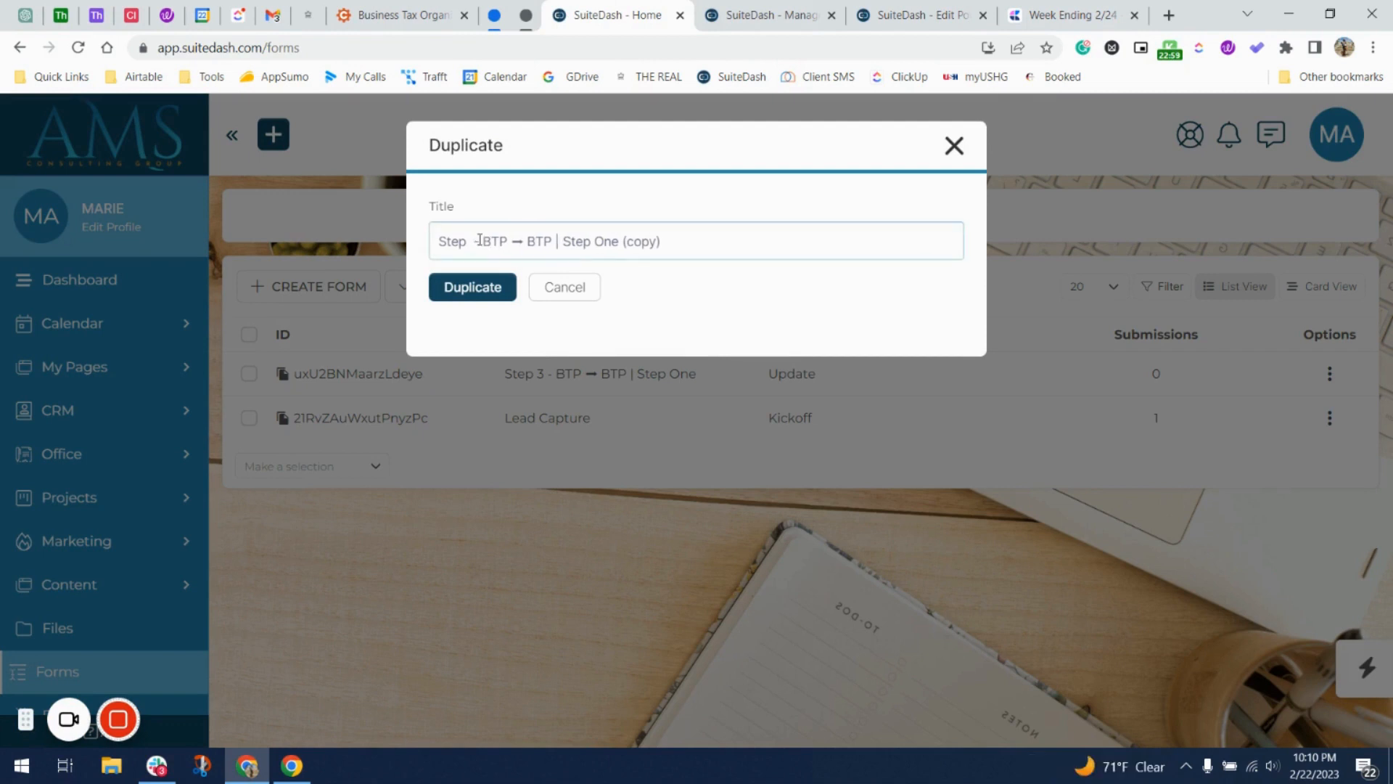
type("4")
double_click(615, 241)
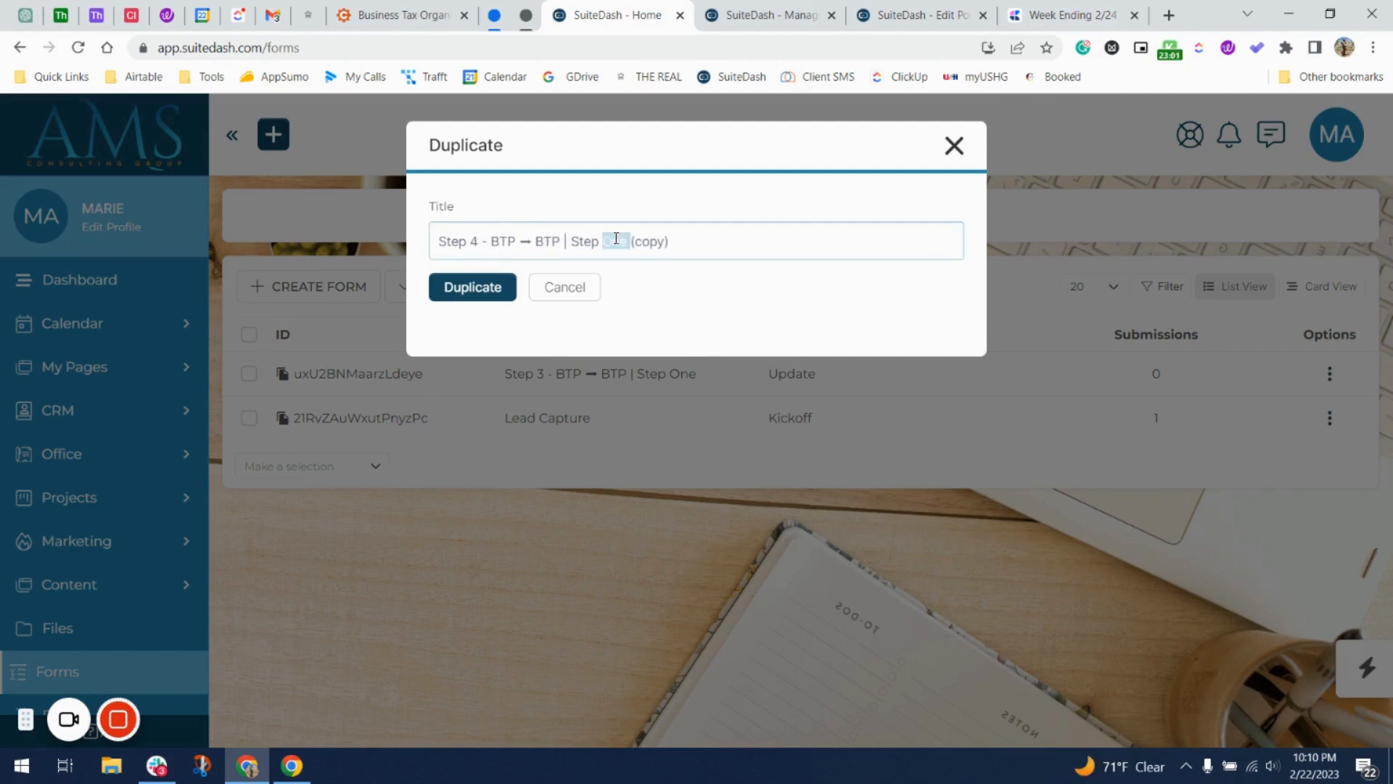
type("Two")
key("shift+End")
key("BackSpace")
left_click(459, 289)
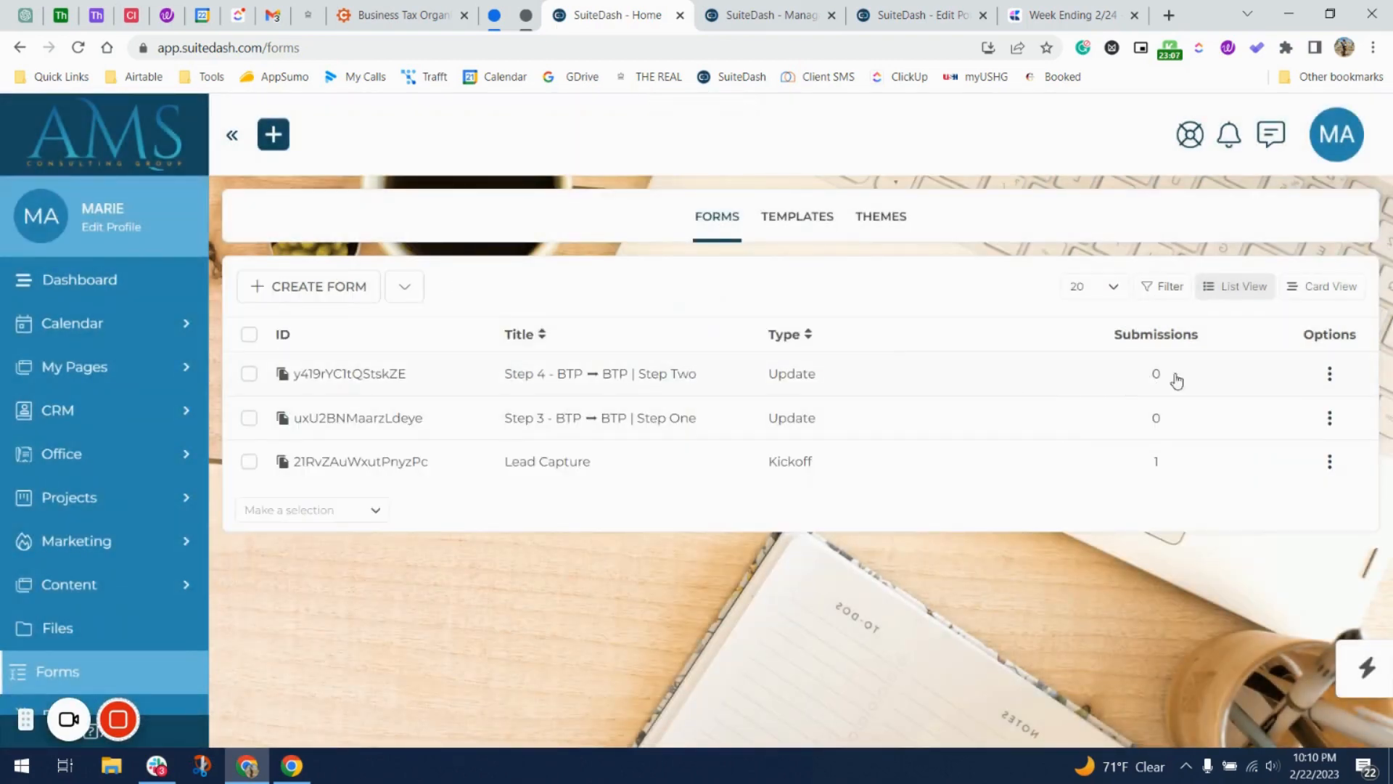
In the new form's automations, set contacts to be removed from Step 4 - BTP.
left_click(1261, 375)
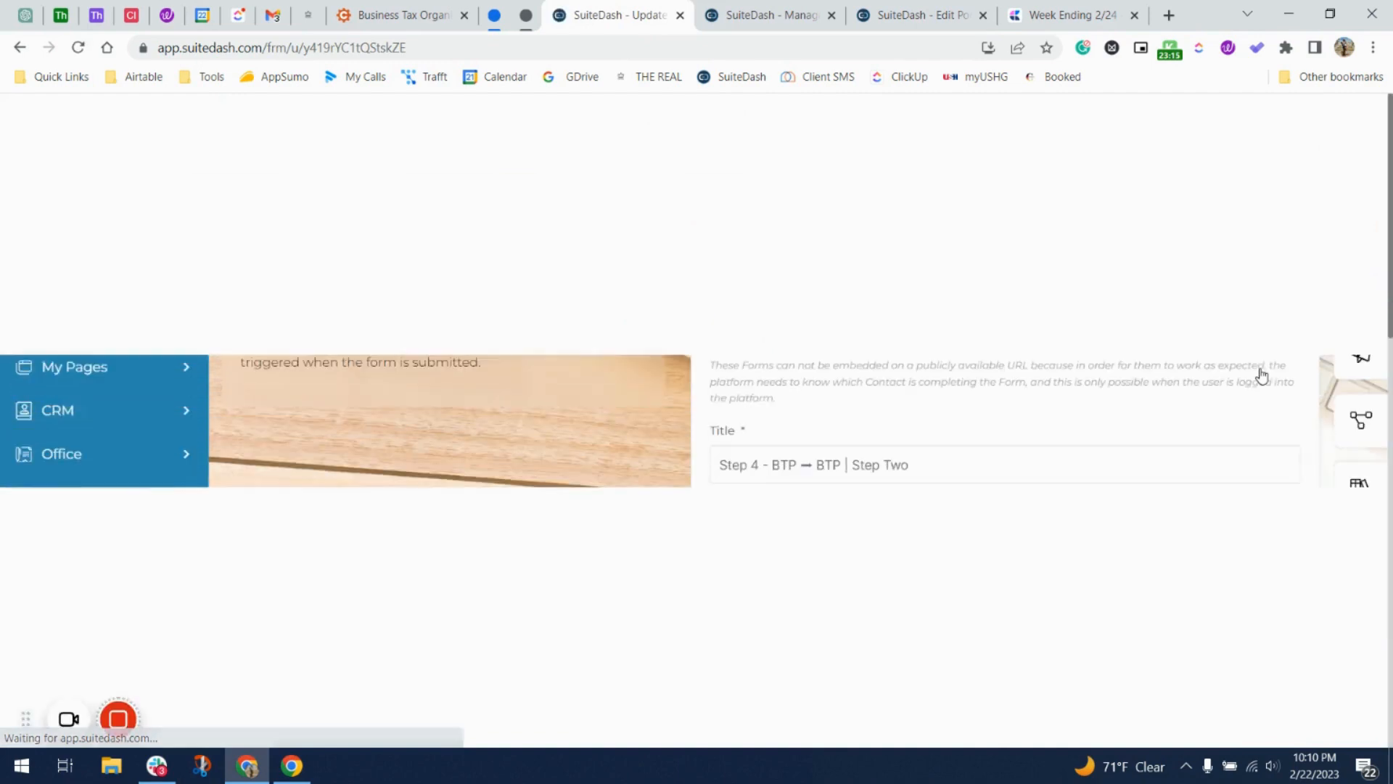
scroll(922, 467, "down", 4)
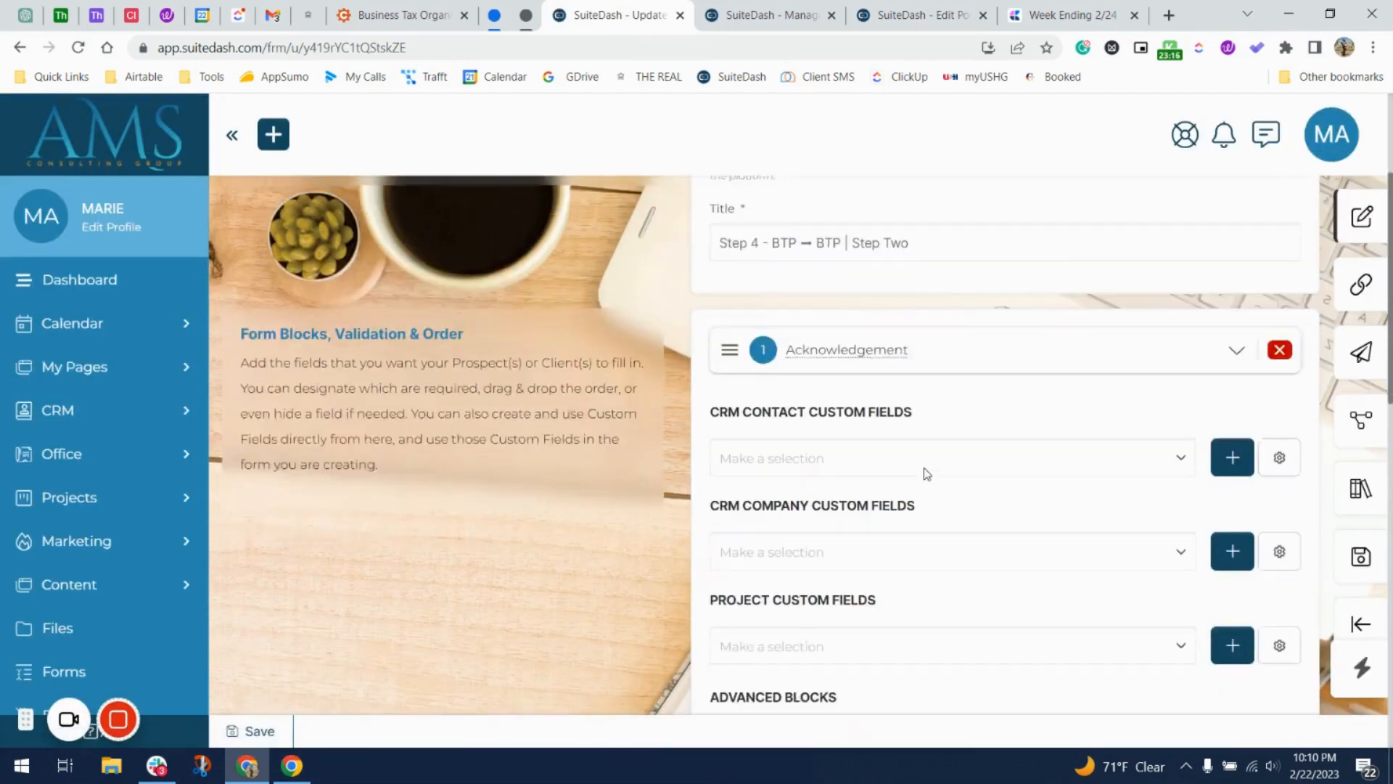
scroll(1138, 415, "down", 5)
scroll(1139, 418, "down", 7)
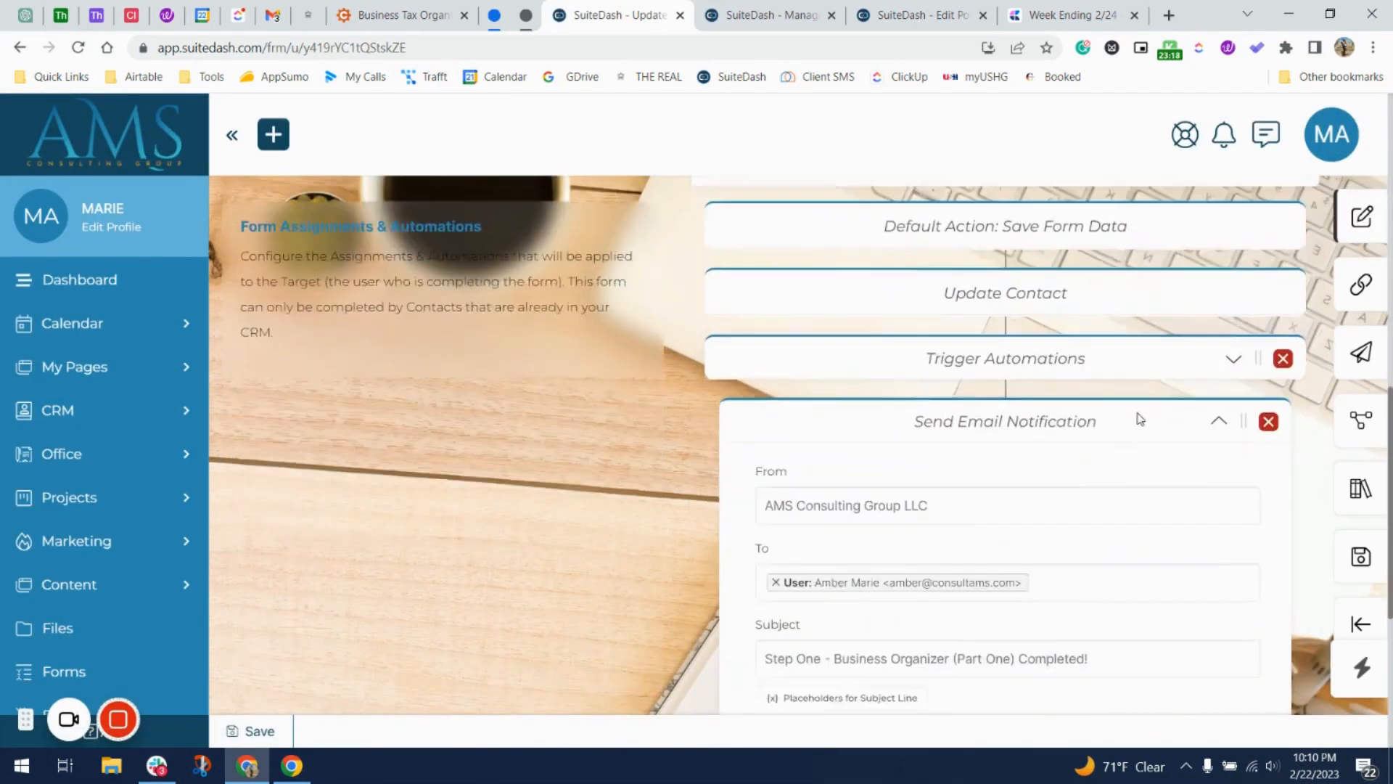
scroll(1138, 419, "up", 4)
scroll(1138, 418, "up", 1)
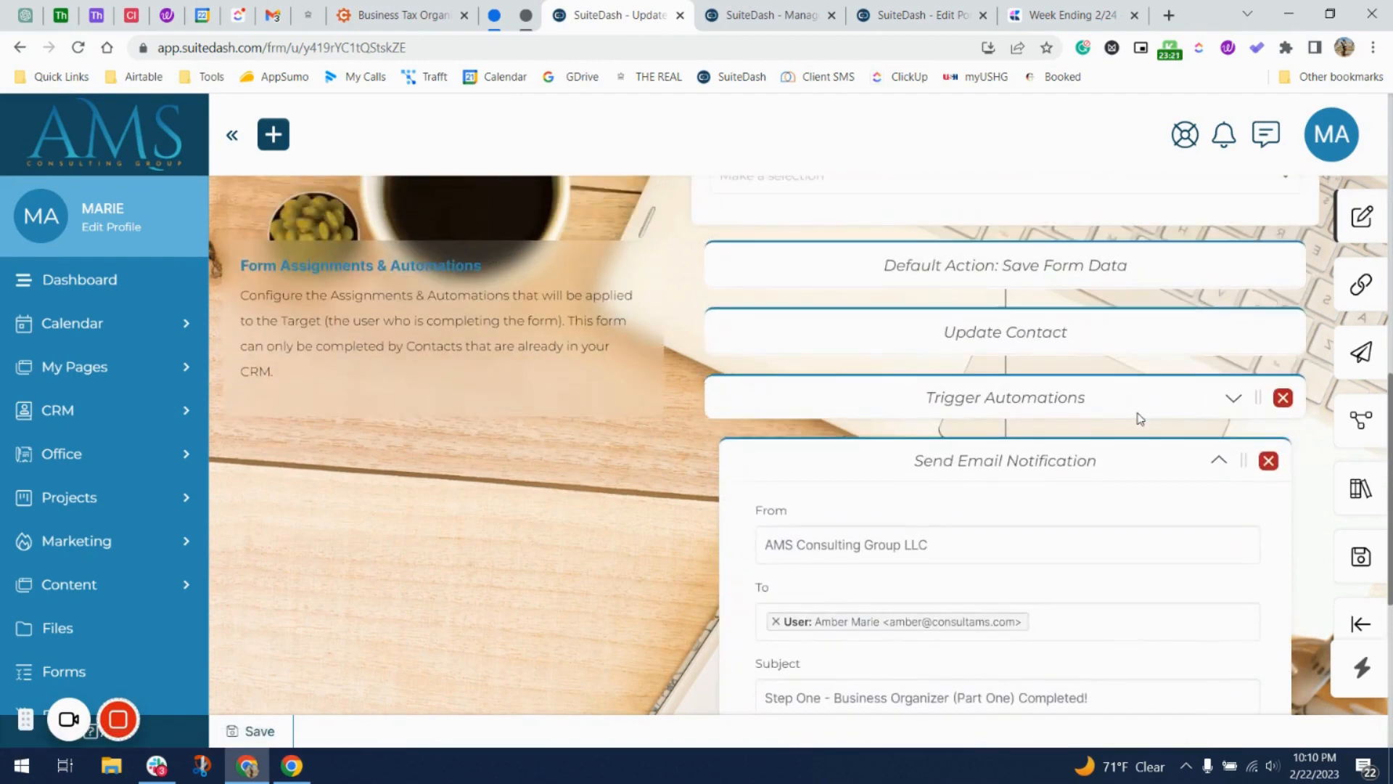
left_click(1234, 398)
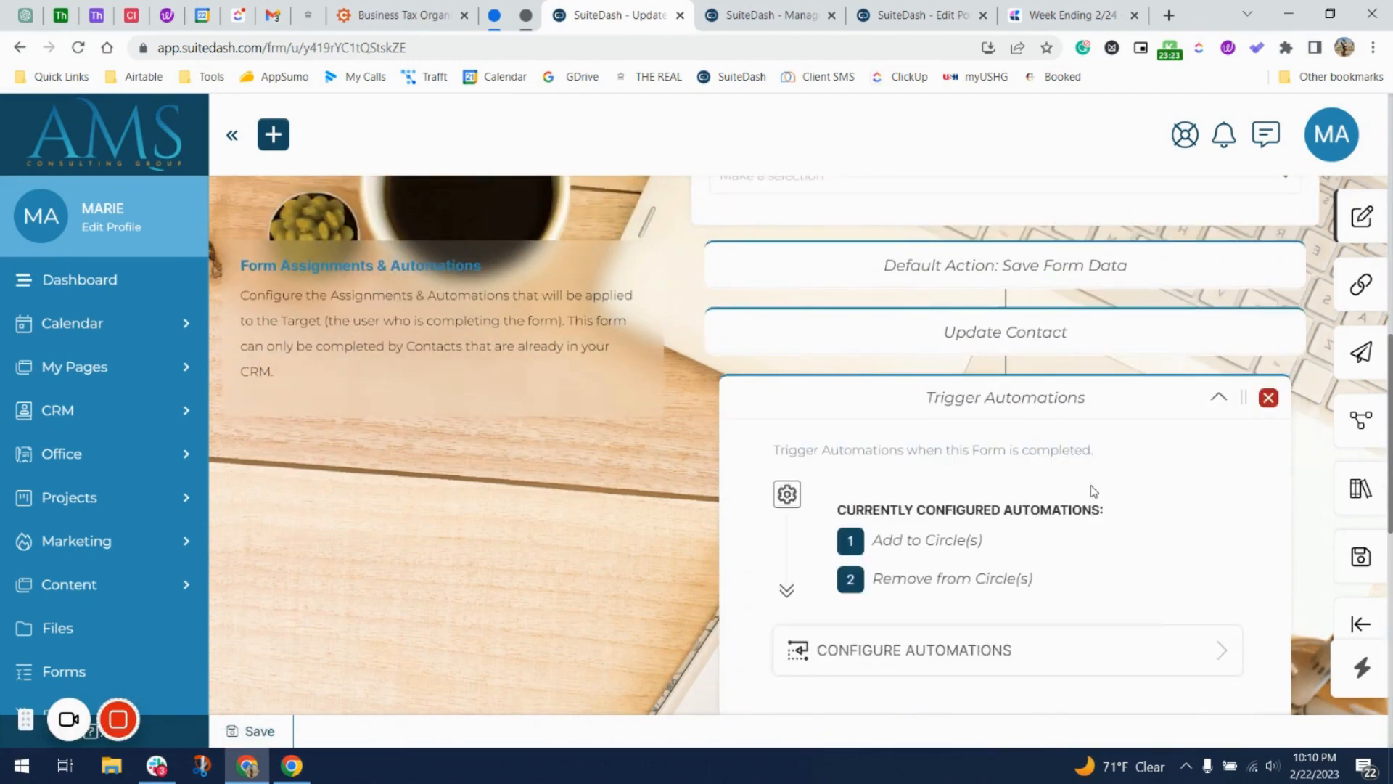
left_click(1035, 667)
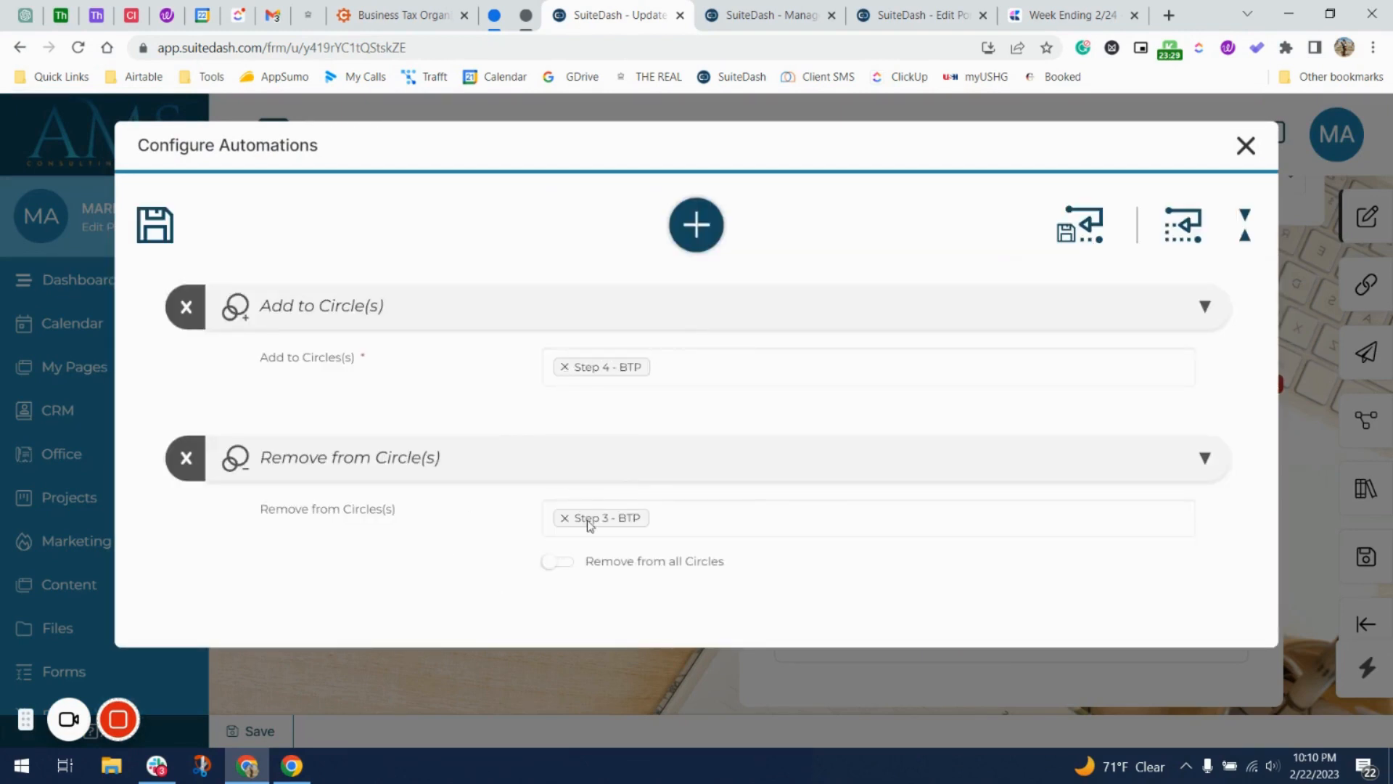
left_click(670, 531)
scroll(645, 597, "down", 5)
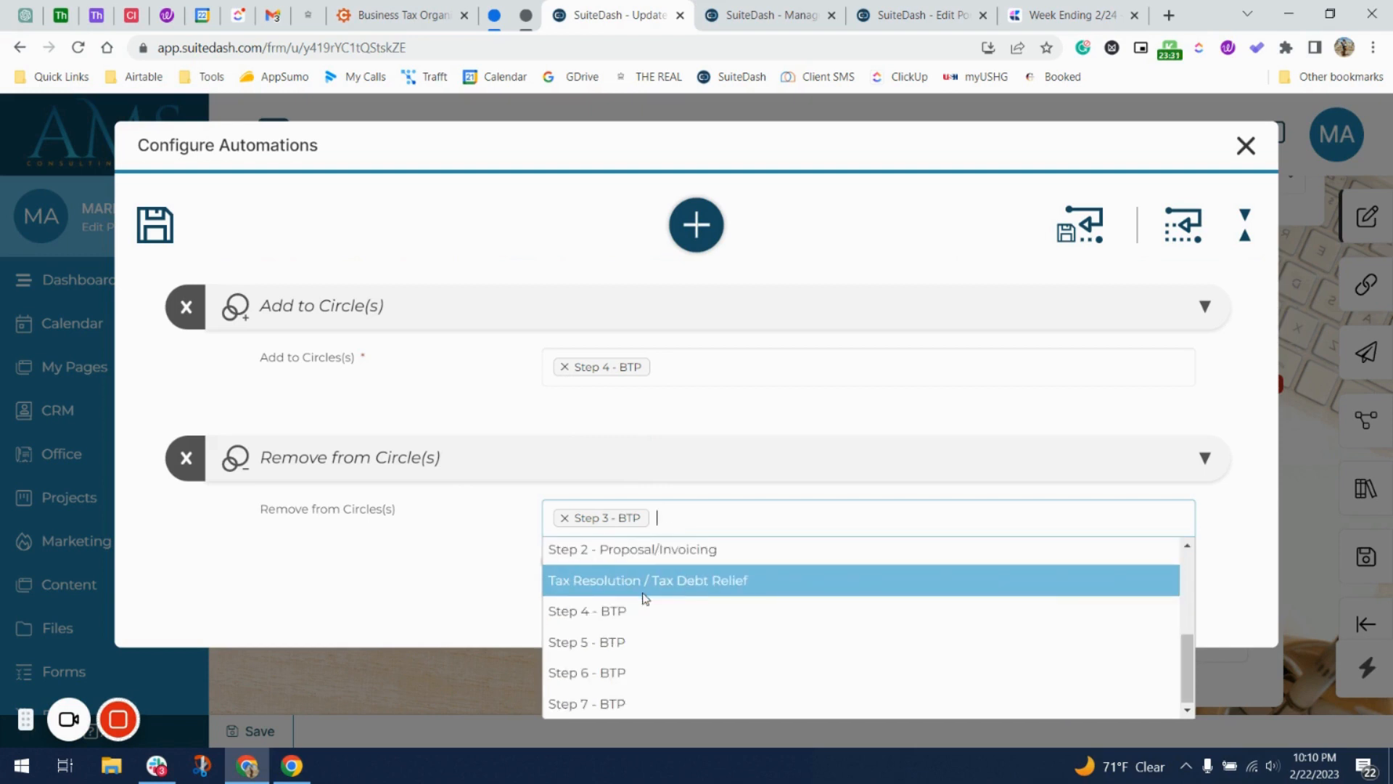
left_click(640, 610)
key("BackSpace")
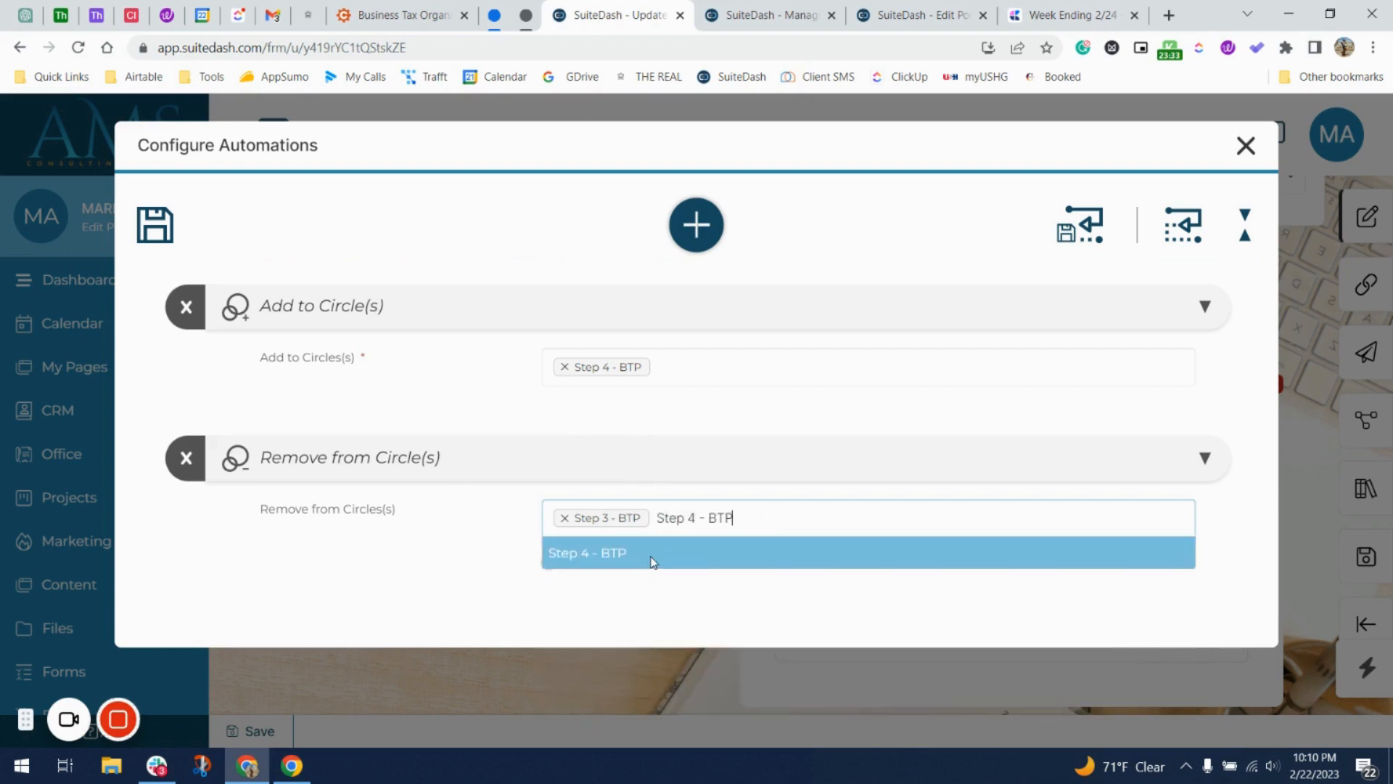
type("P")
left_click(642, 553)
Drop Step 3 - BTP from removals, add contacts to Step 5 - BTP, and save the form.
left_click(626, 518)
left_click(564, 518)
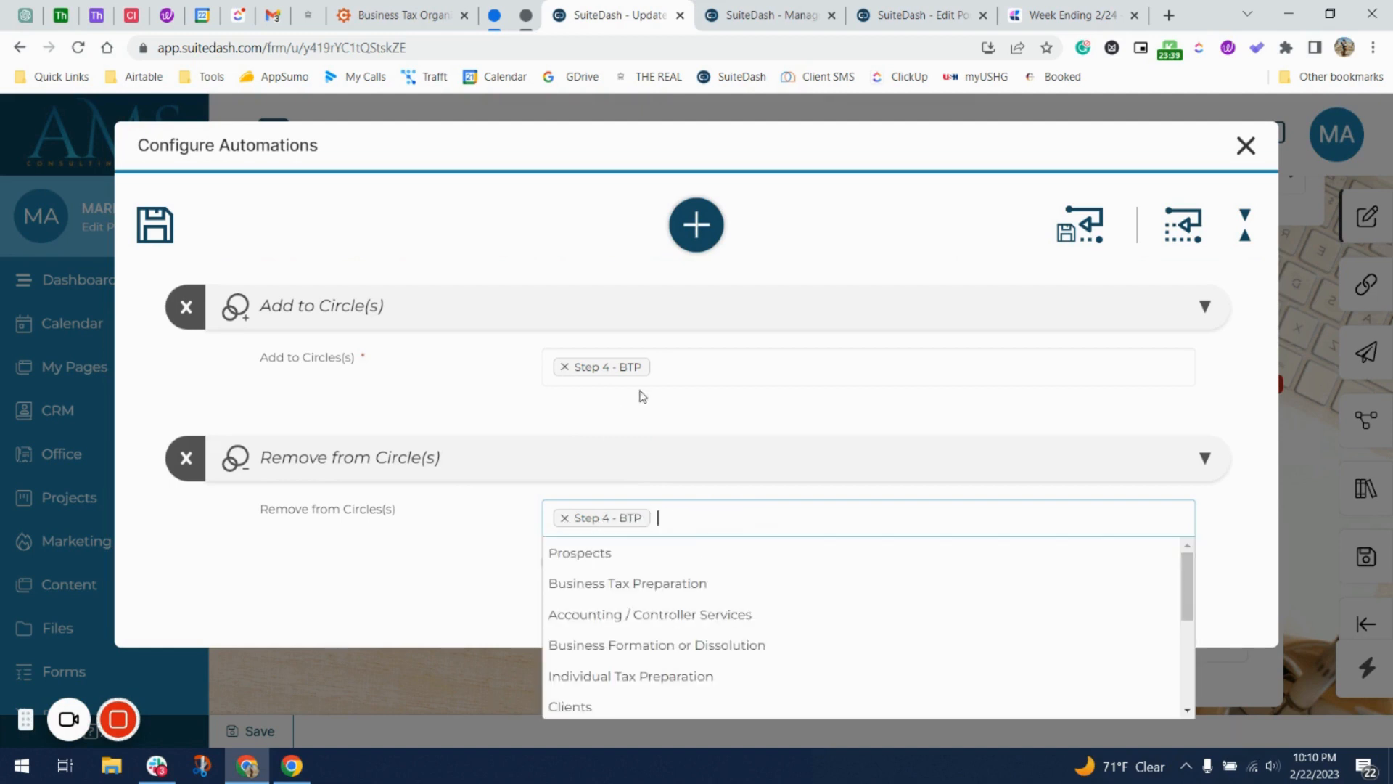
left_click(565, 367)
scroll(631, 519, "down", 5)
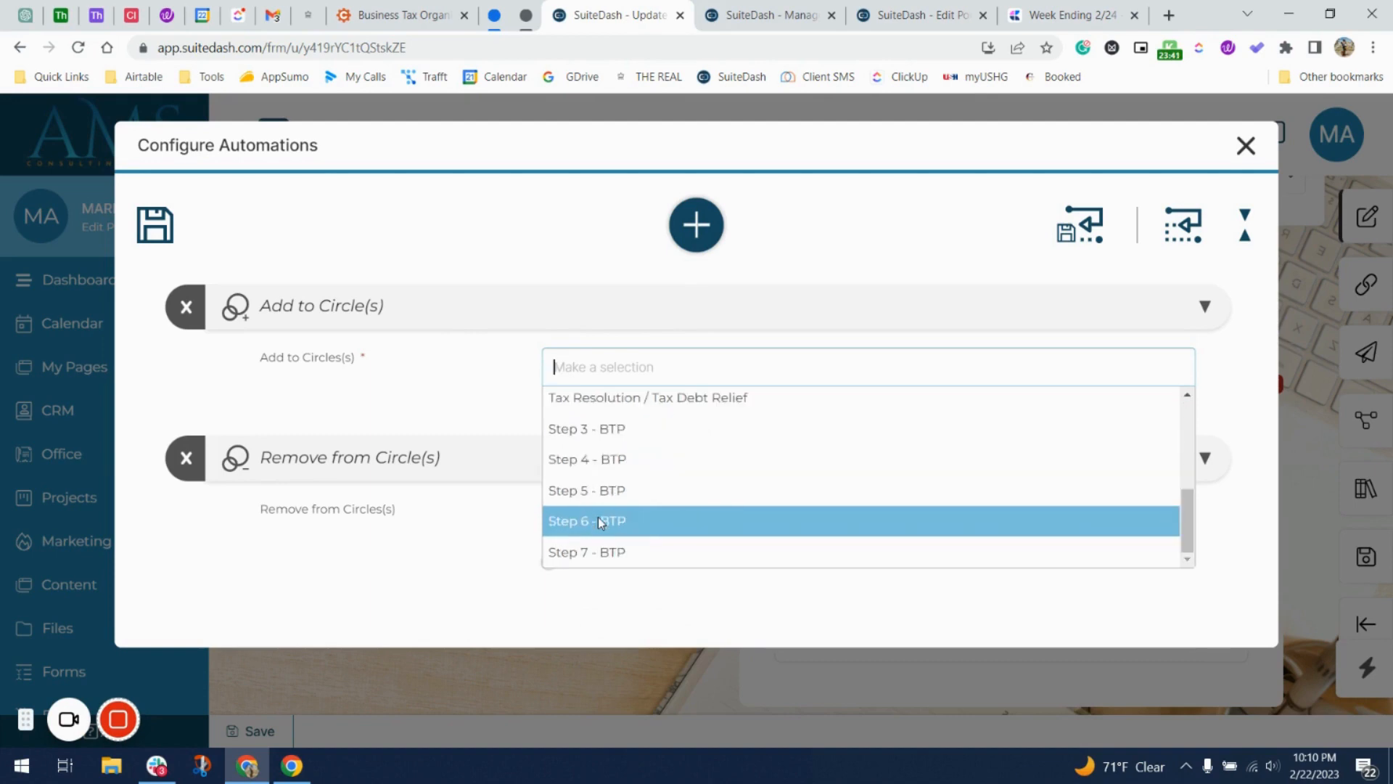
left_click(637, 489)
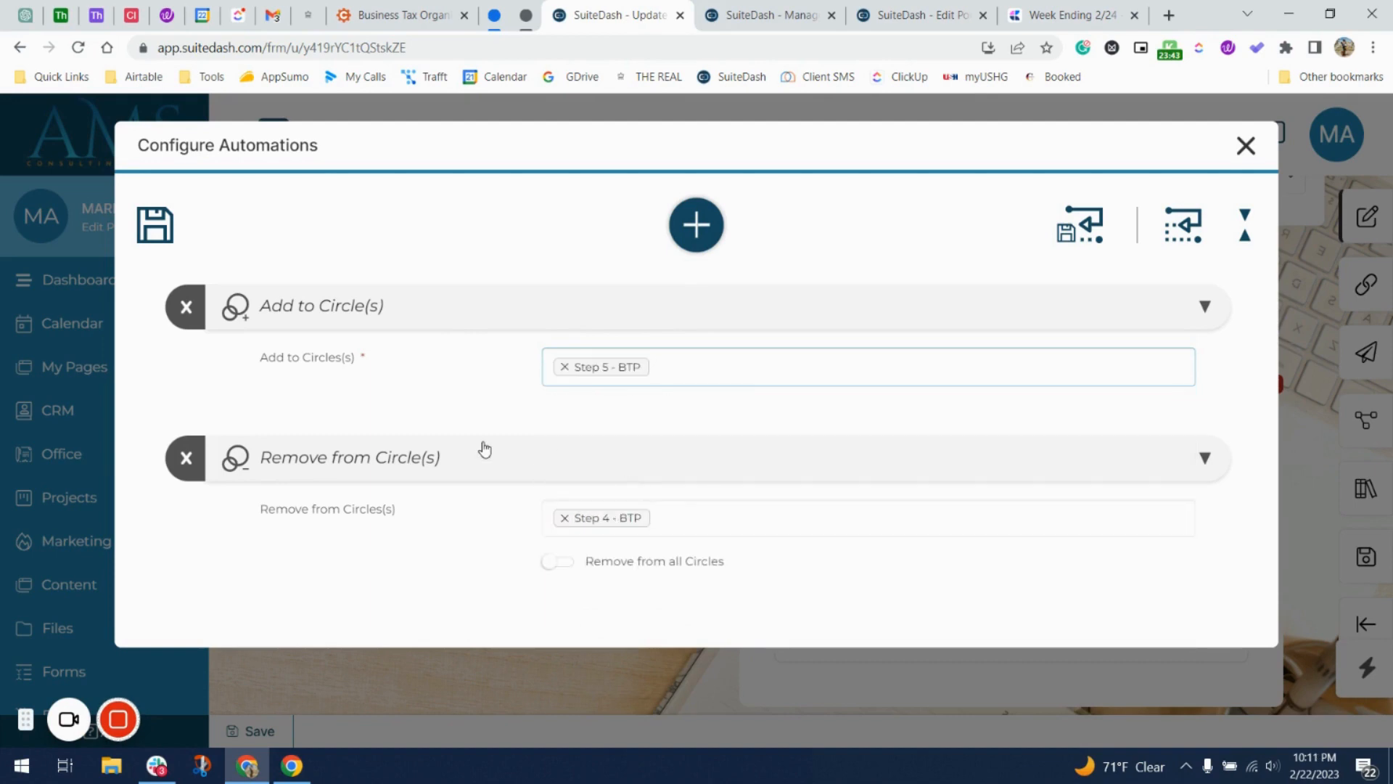
left_click(154, 231)
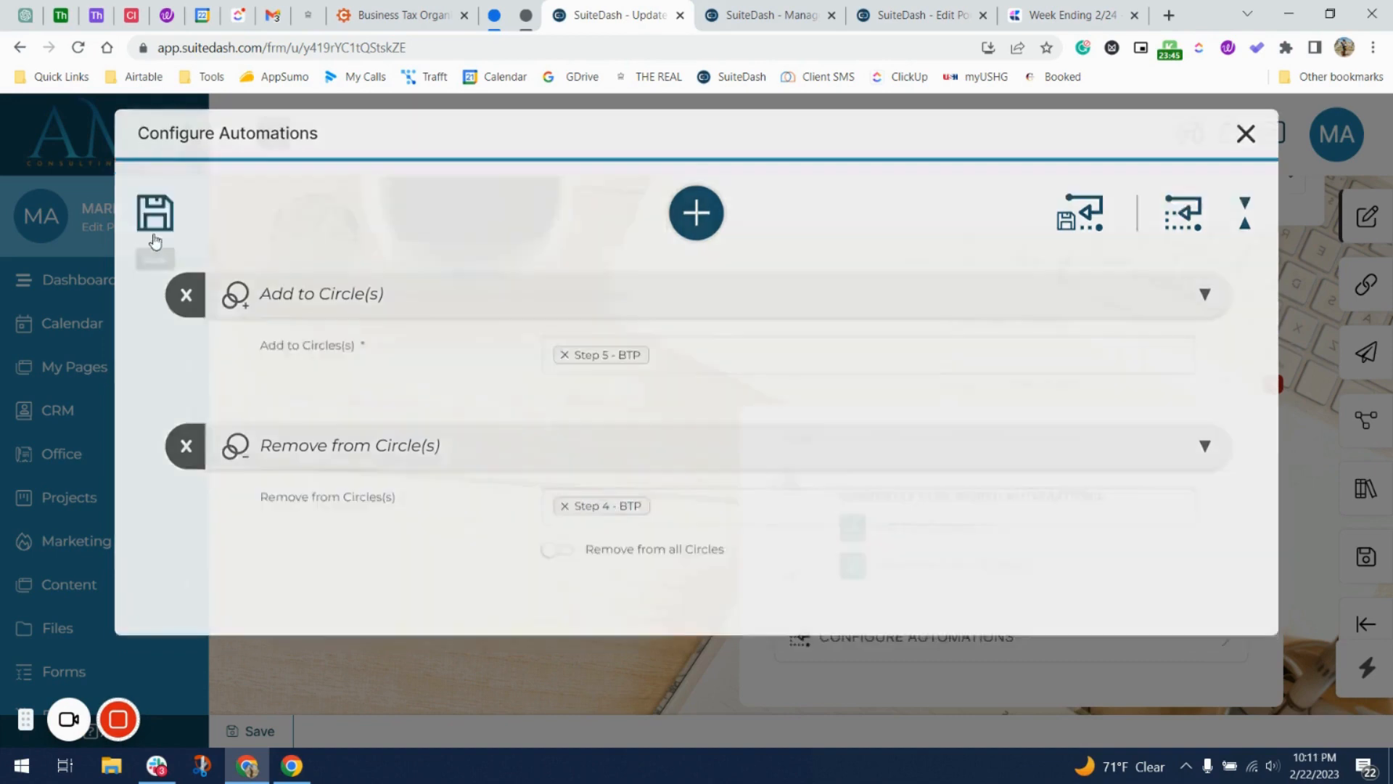
left_click(1366, 555)
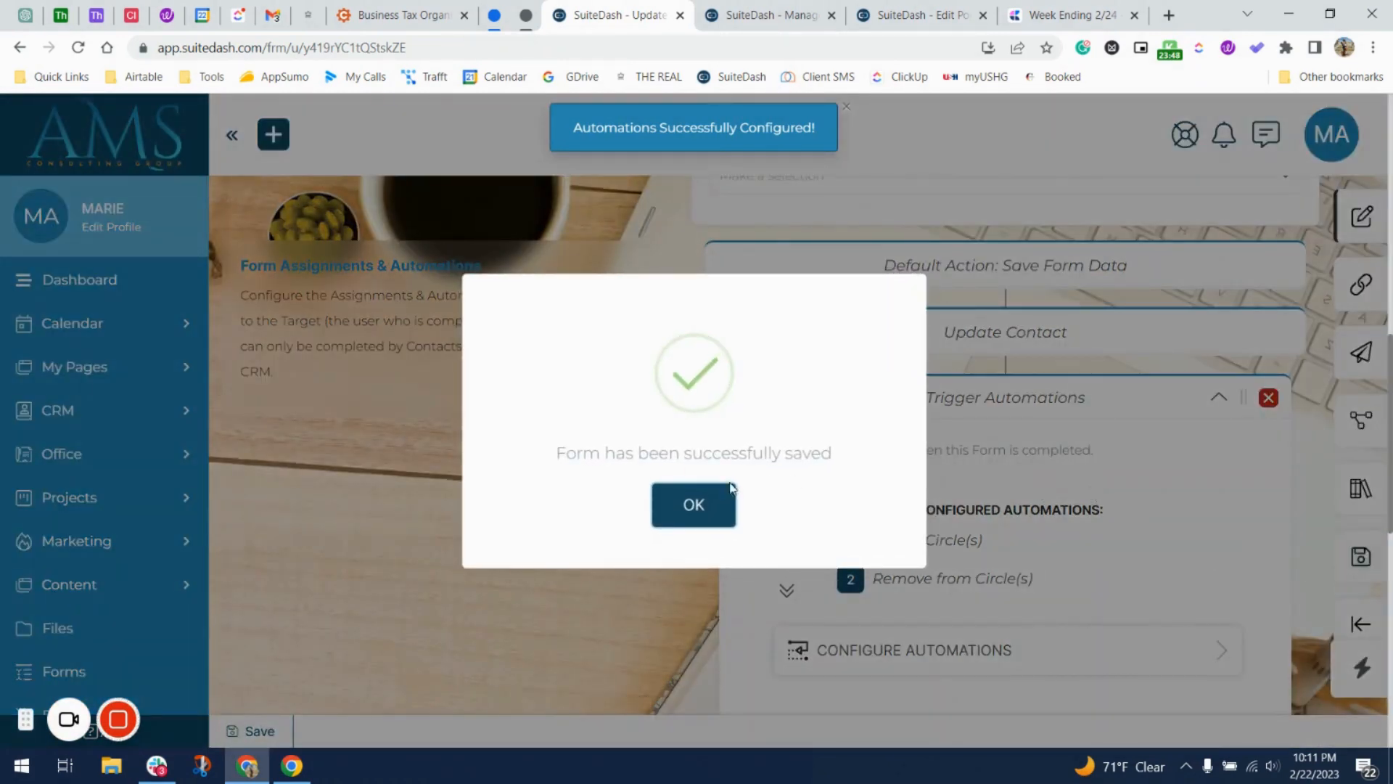
Change 'One' to 'Two' in both places in the notification email subject.
left_click(699, 484)
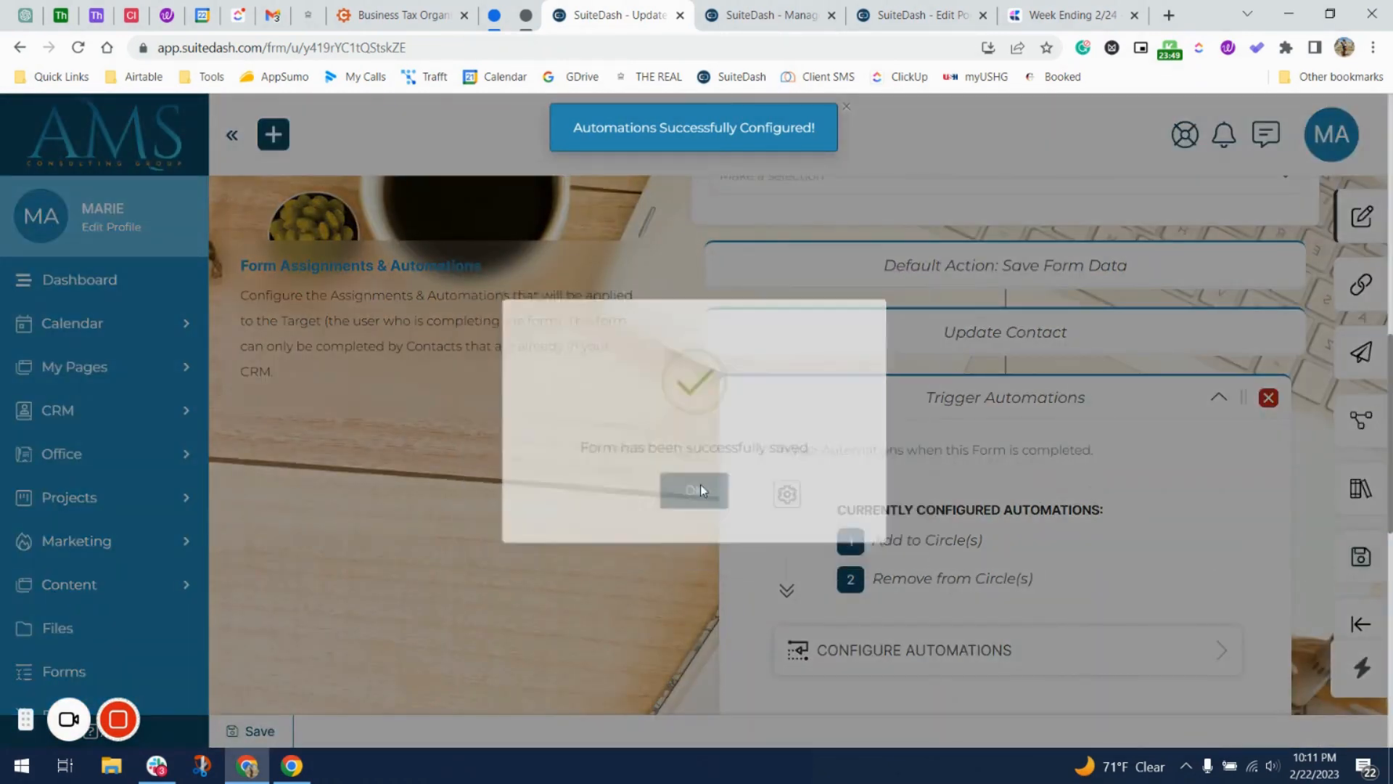
scroll(713, 553, "down", 5)
scroll(712, 553, "down", 3)
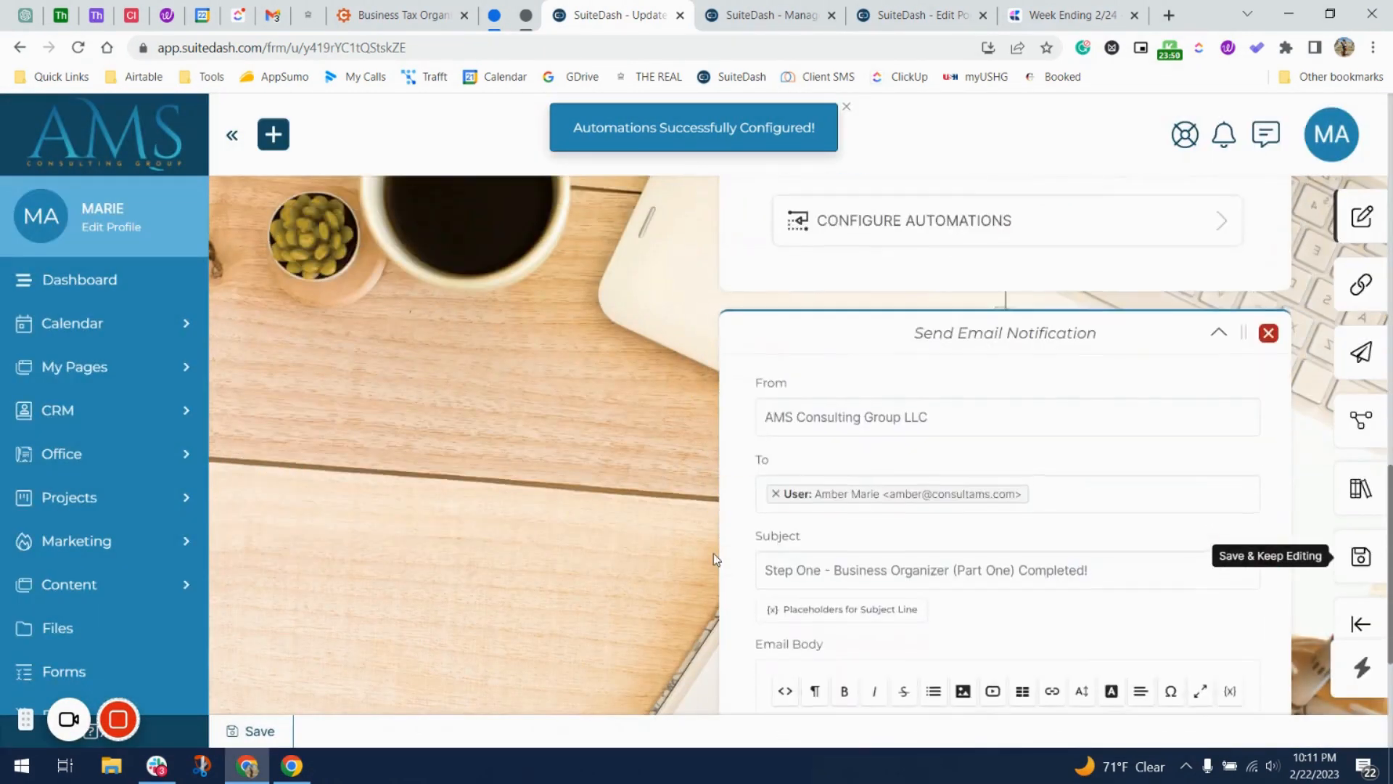
right_click(985, 568)
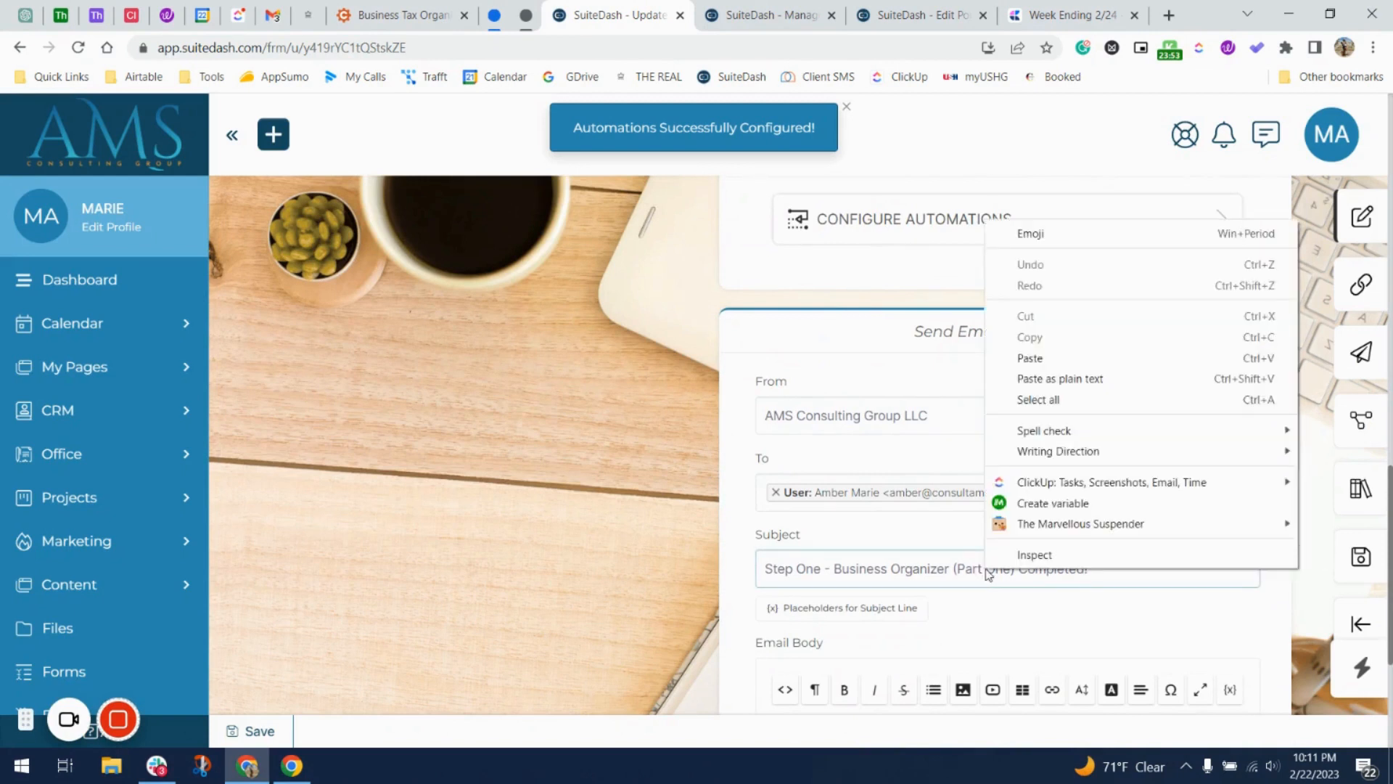
left_click(890, 573)
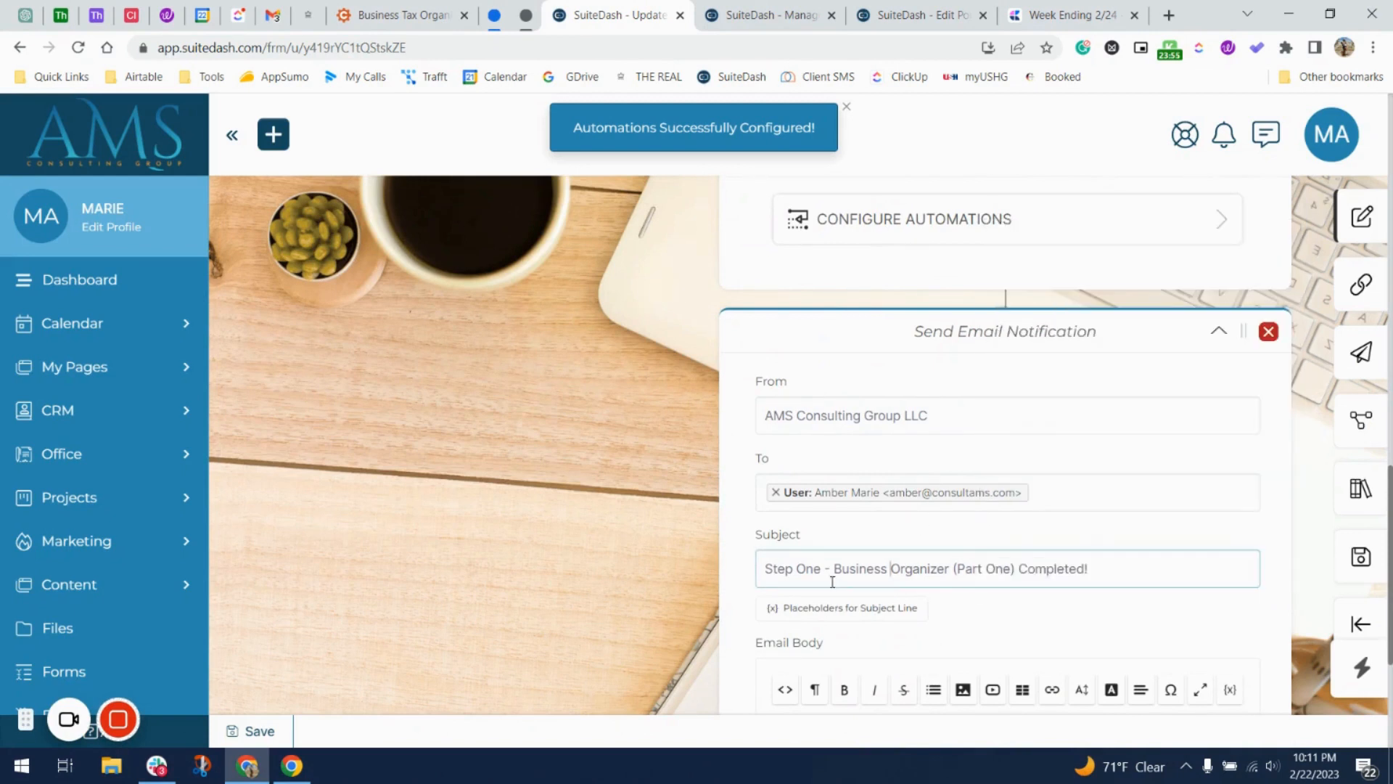
double_click(805, 569)
type("Two")
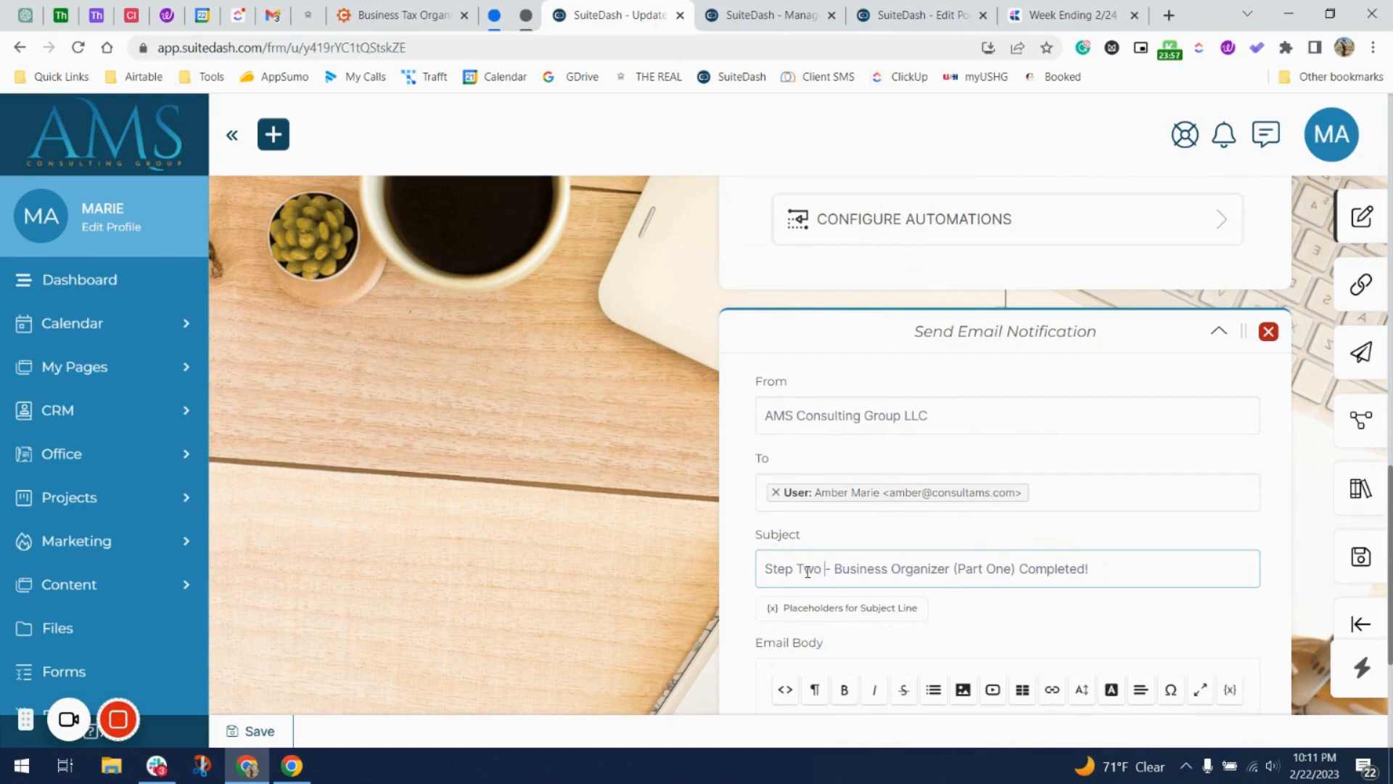
double_click(1007, 571)
type("Two")
Make the email body read Step Two and (Part Two), then save the form.
scroll(1007, 576, "down", 4)
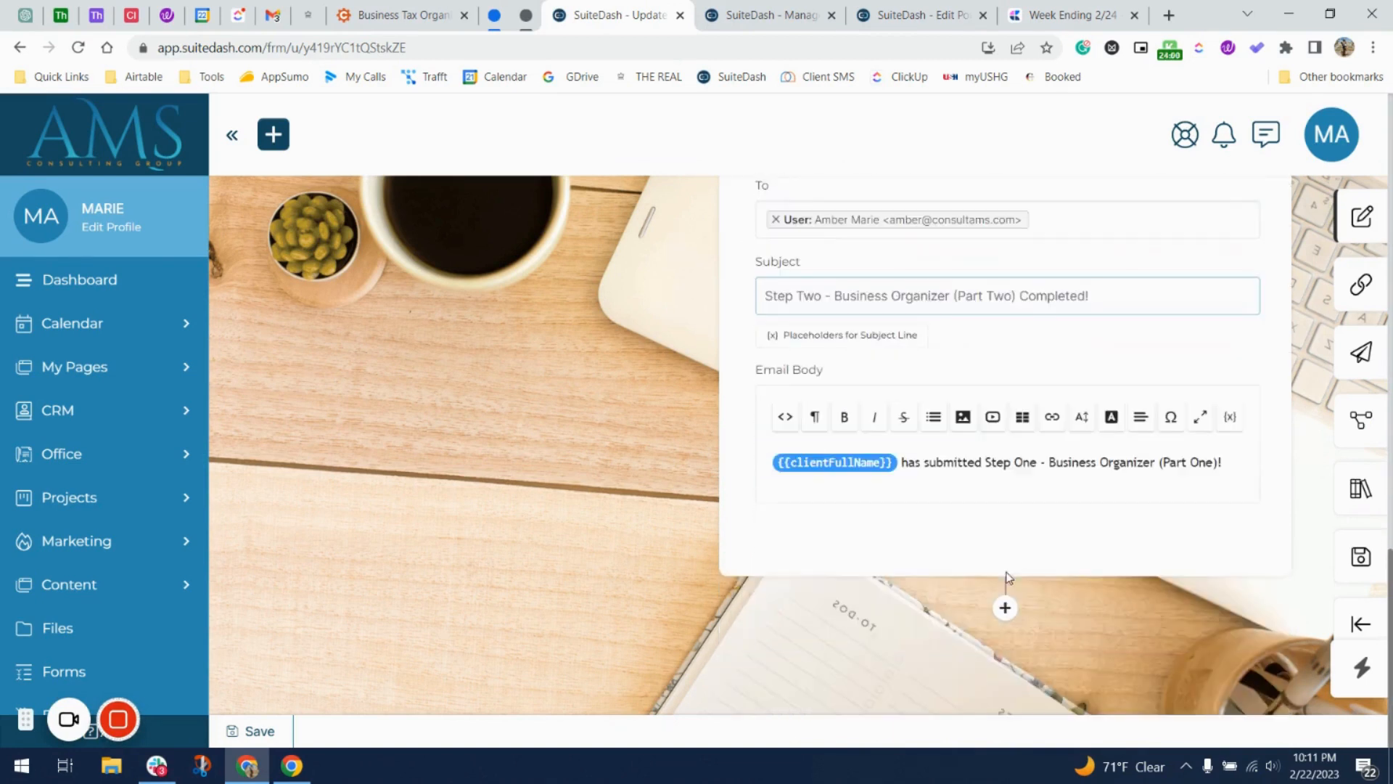
double_click(1026, 462)
type("Two")
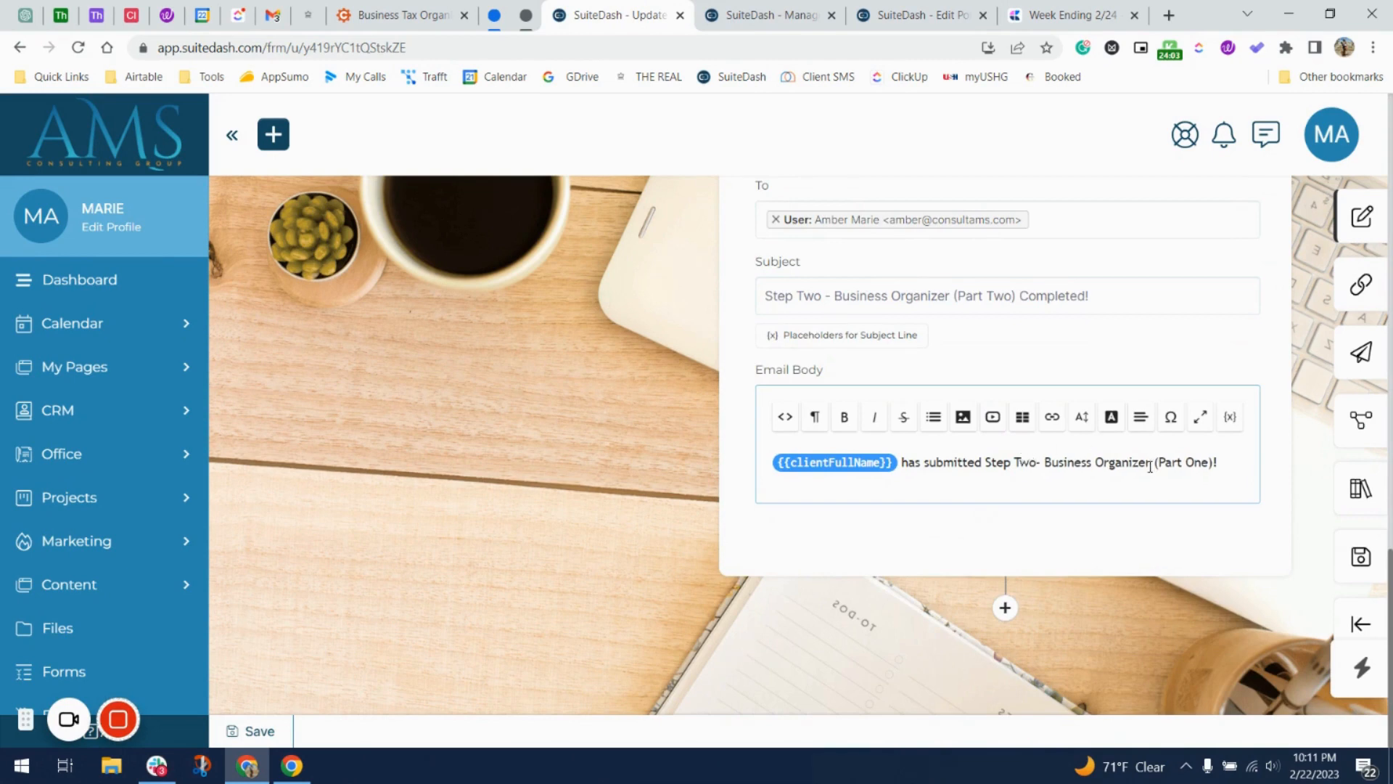
double_click(1195, 462)
type("Two")
left_click(1353, 555)
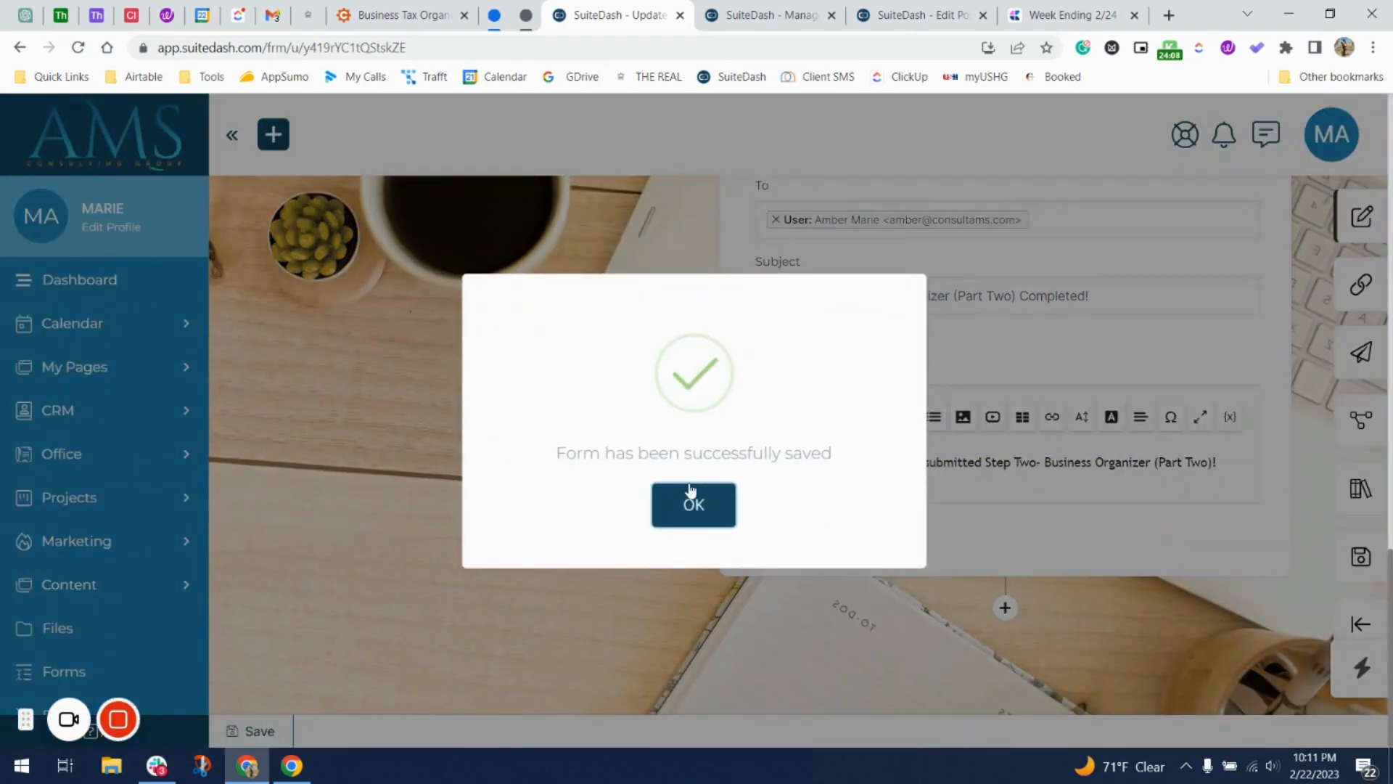
left_click(693, 505)
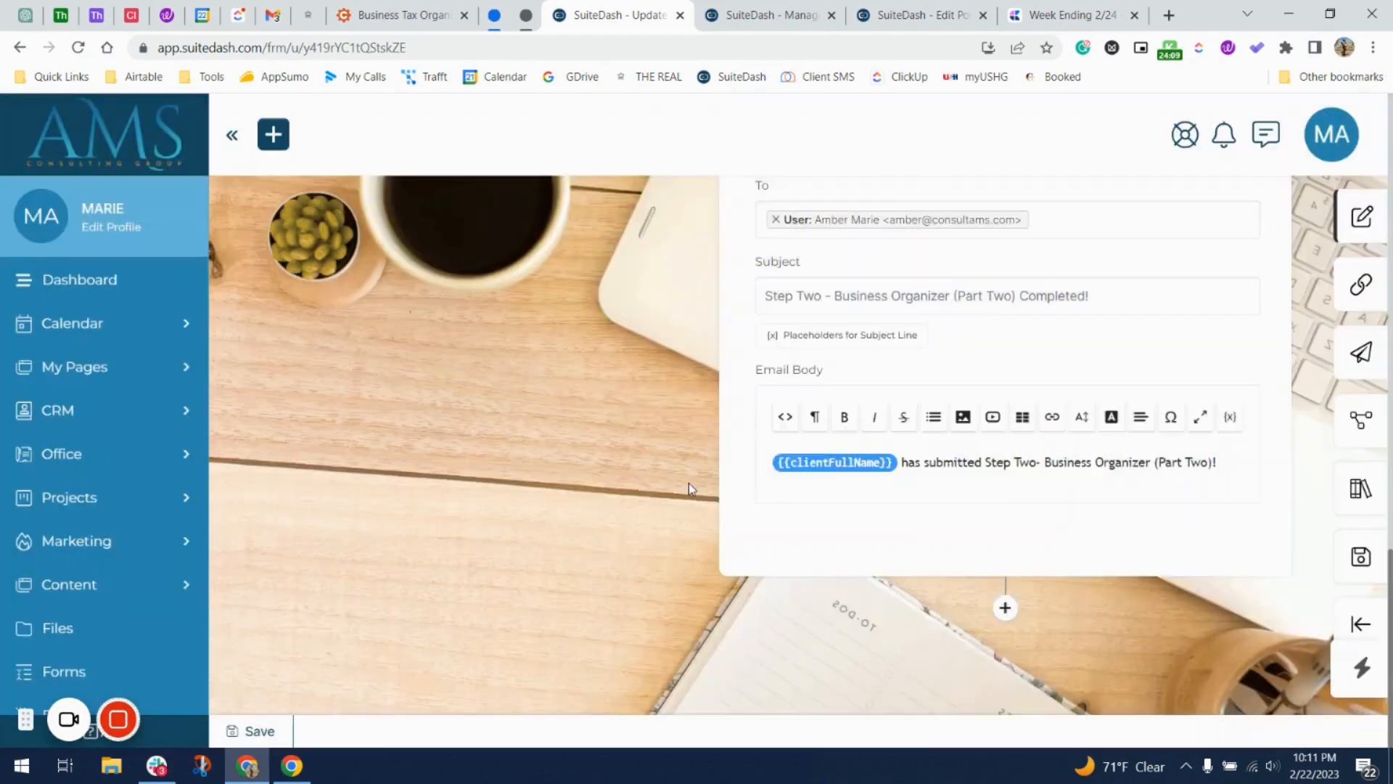
scroll(689, 485, "up", 15)
scroll(689, 484, "up", 1)
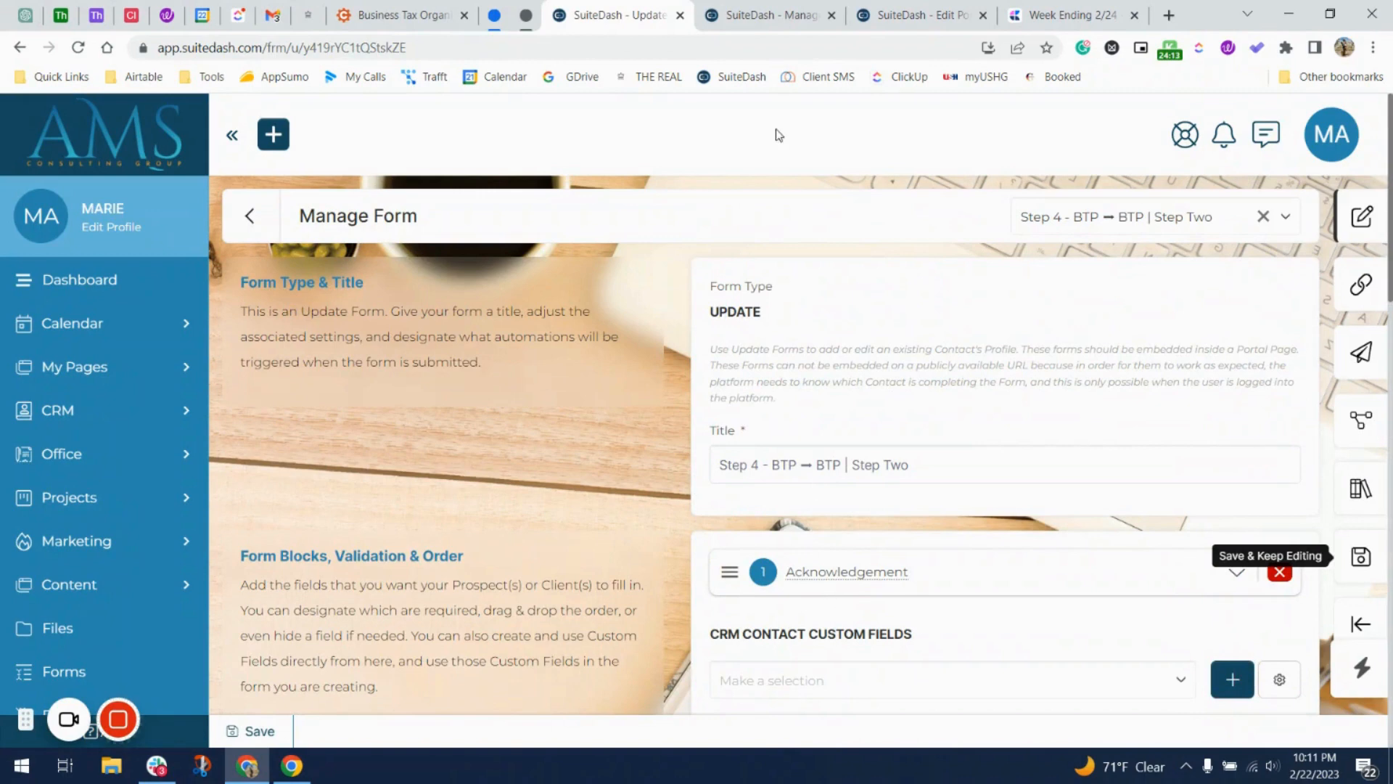
Copy the Step Two form's embed placeholder from its Link / Embed settings.
left_click(769, 15)
left_click(617, 15)
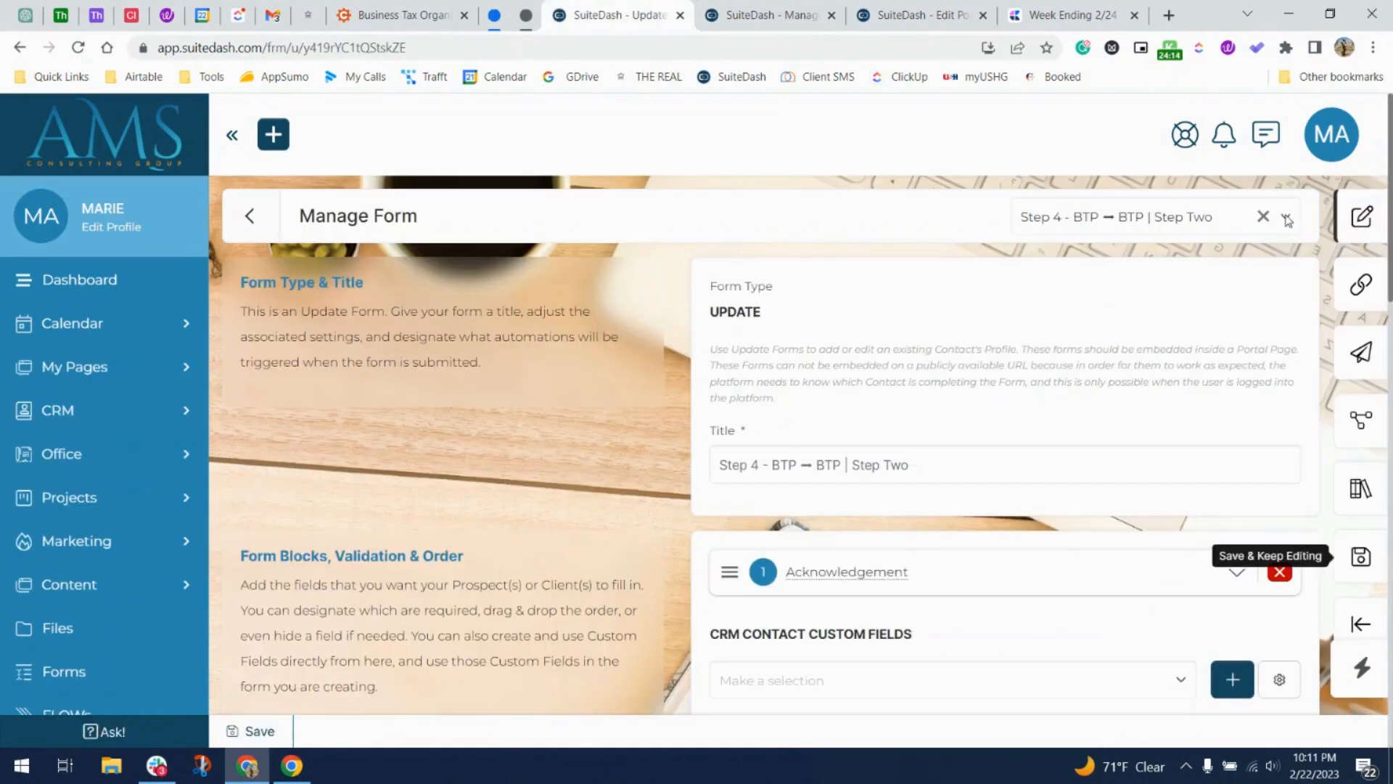
left_click(1317, 284)
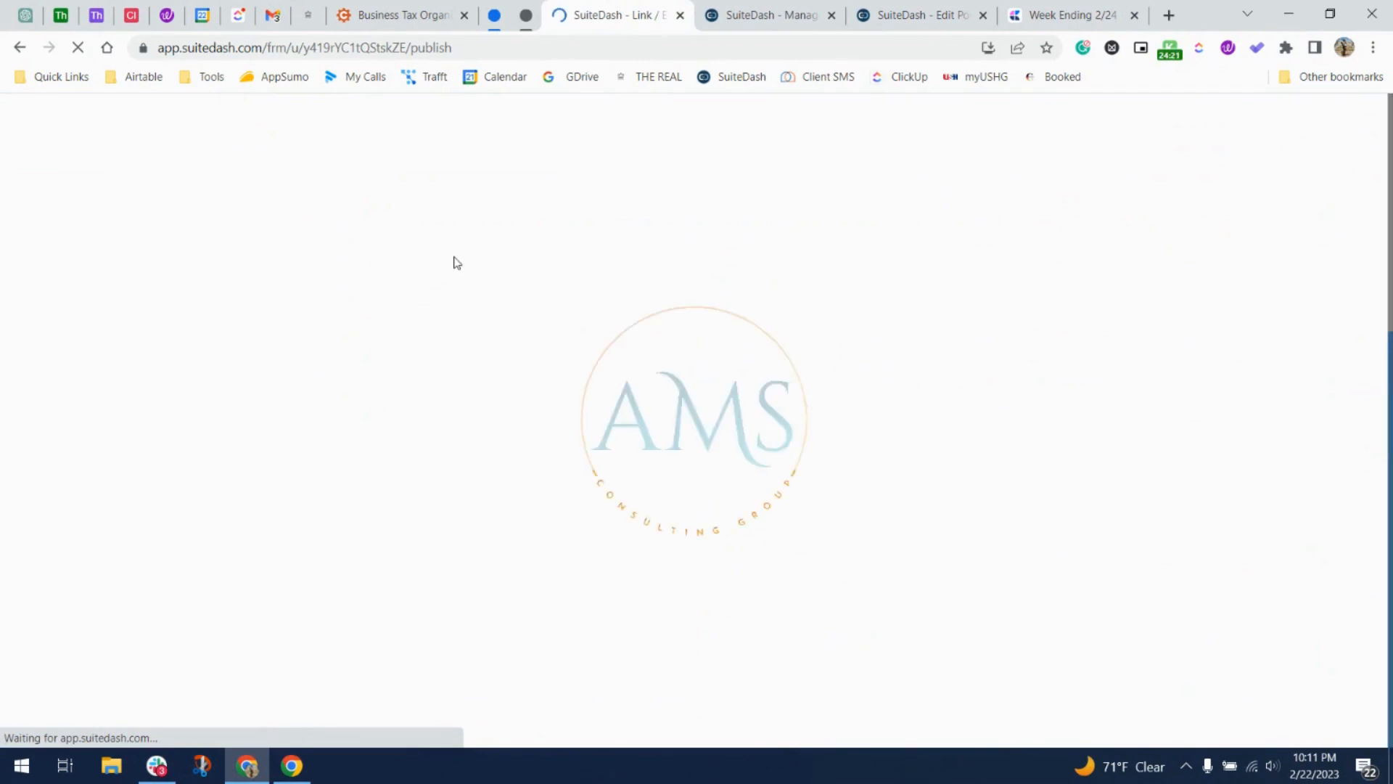
left_click(439, 343)
key("ctrl+c")
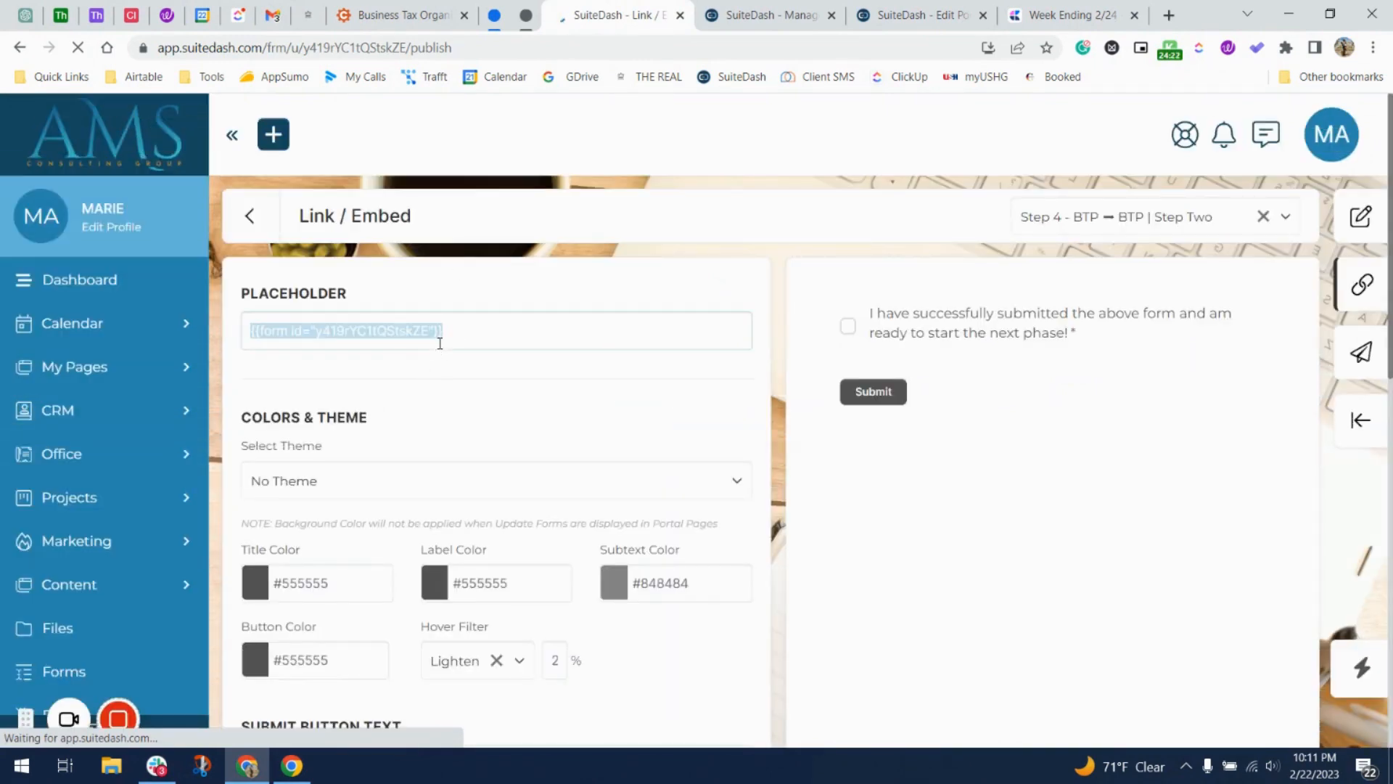
Replace the old form shortcode in the portal page's text block with the new one and save the page.
left_click(783, 15)
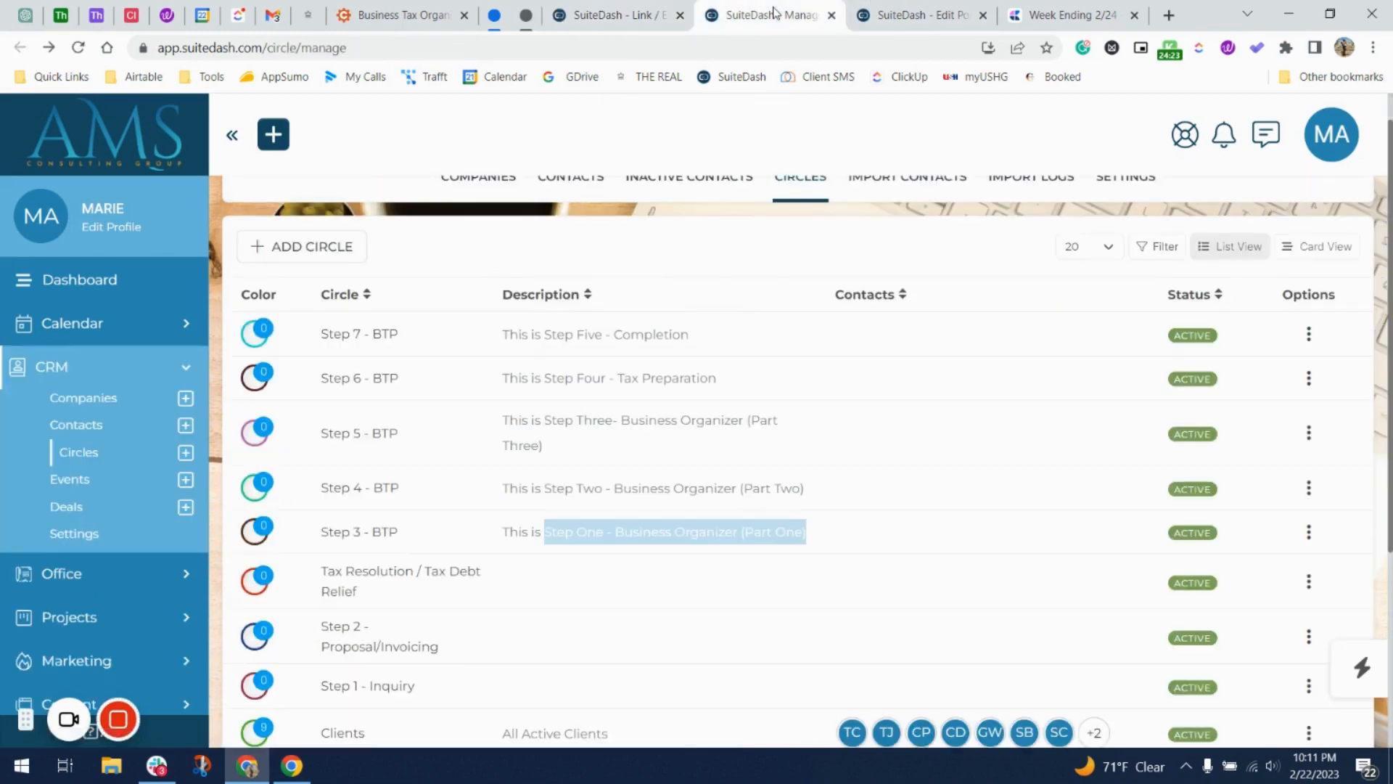
left_click(852, 16)
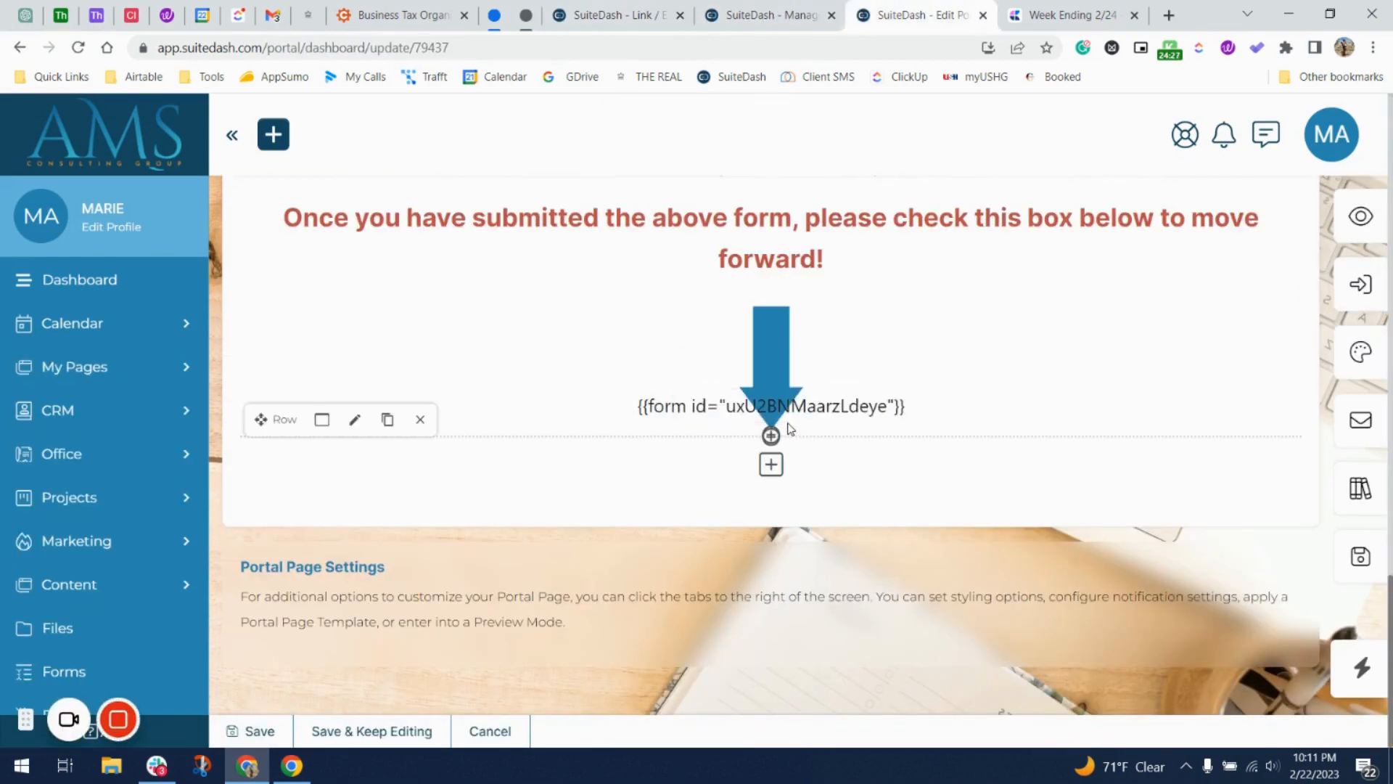
left_click(787, 416)
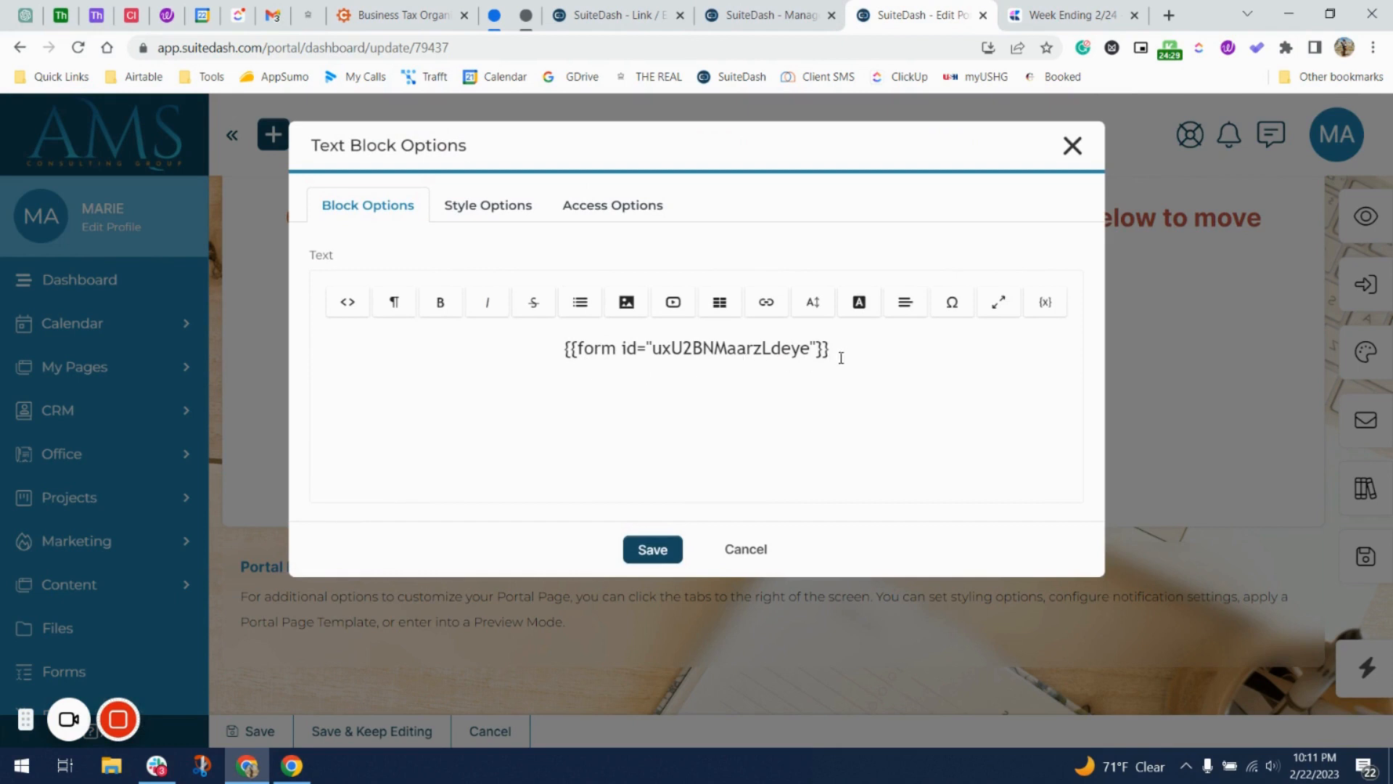
left_click(842, 358)
key("ctrl+a")
key("ctrl+v")
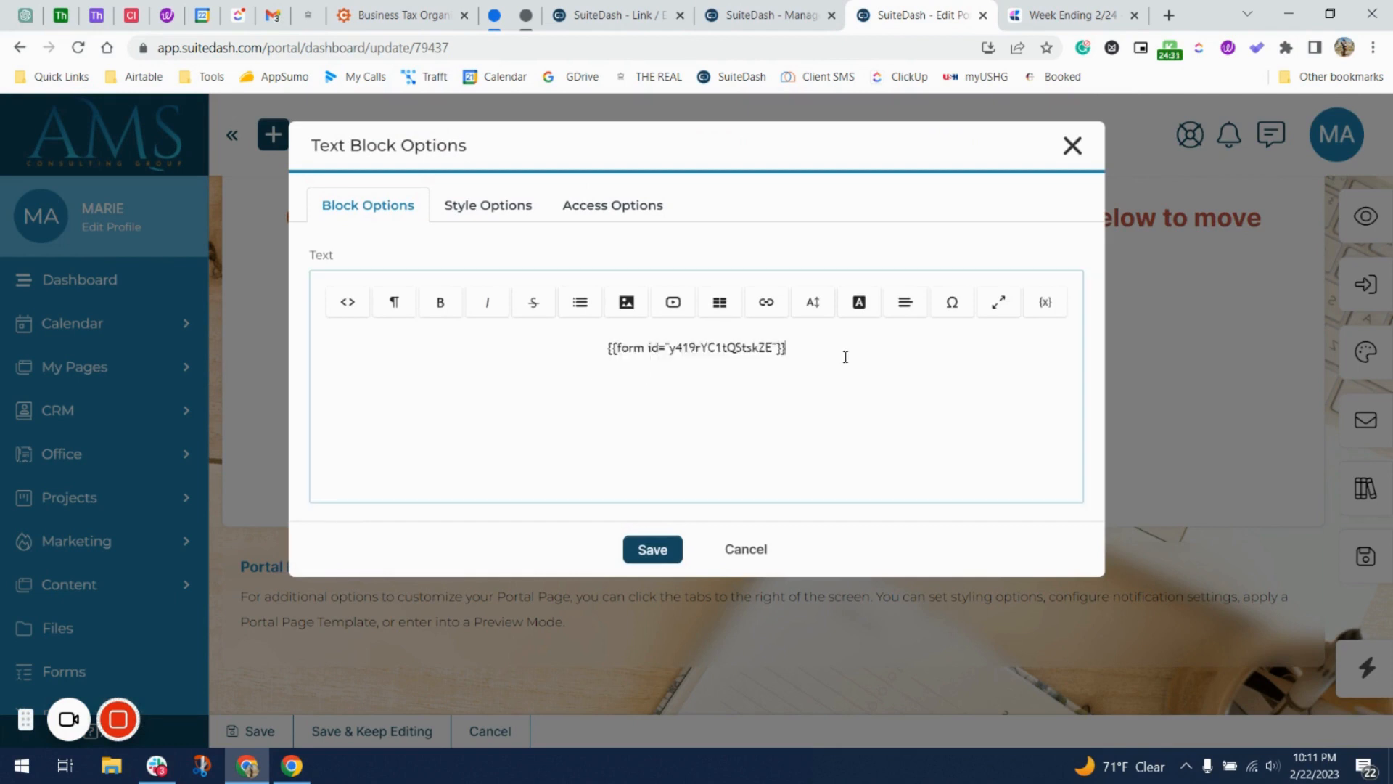
key("ctrl+z")
right_click(809, 351)
left_click(911, 457)
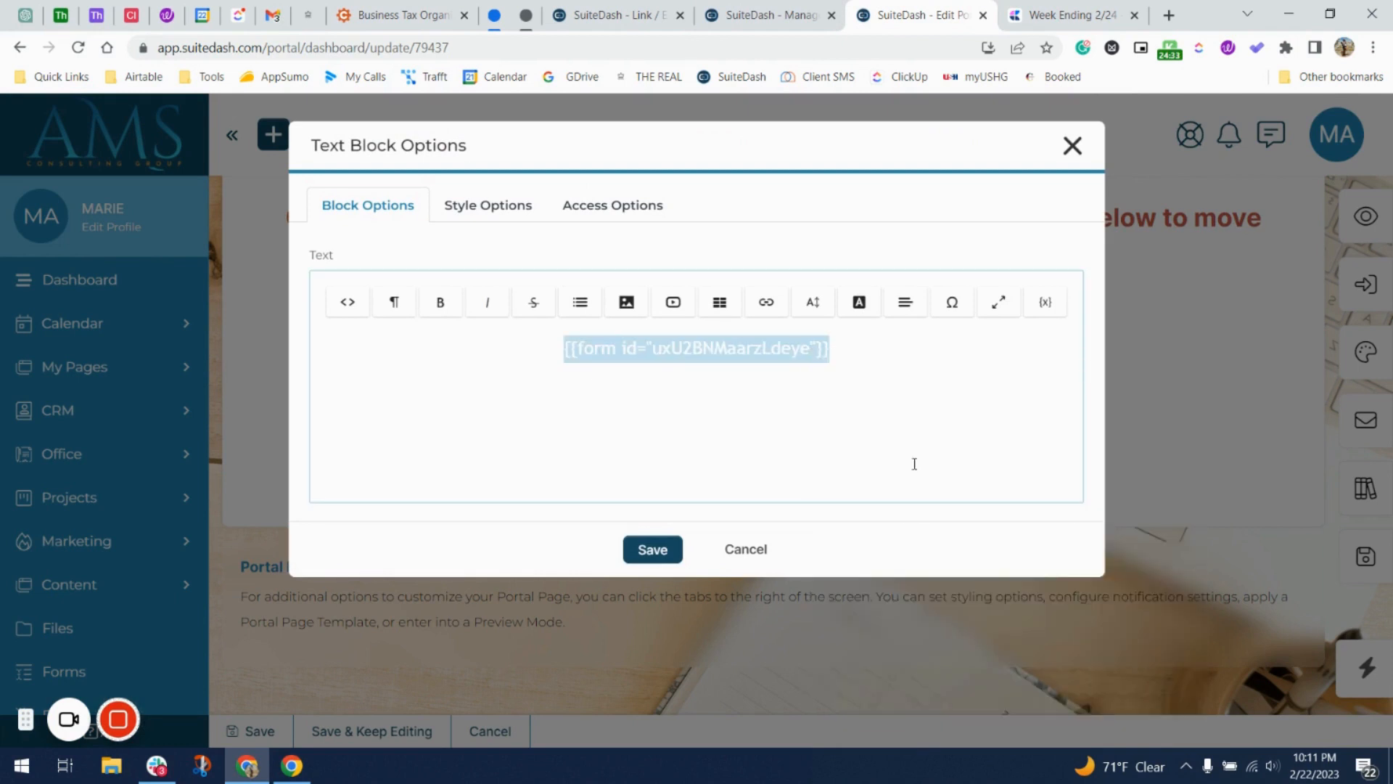
left_click(645, 547)
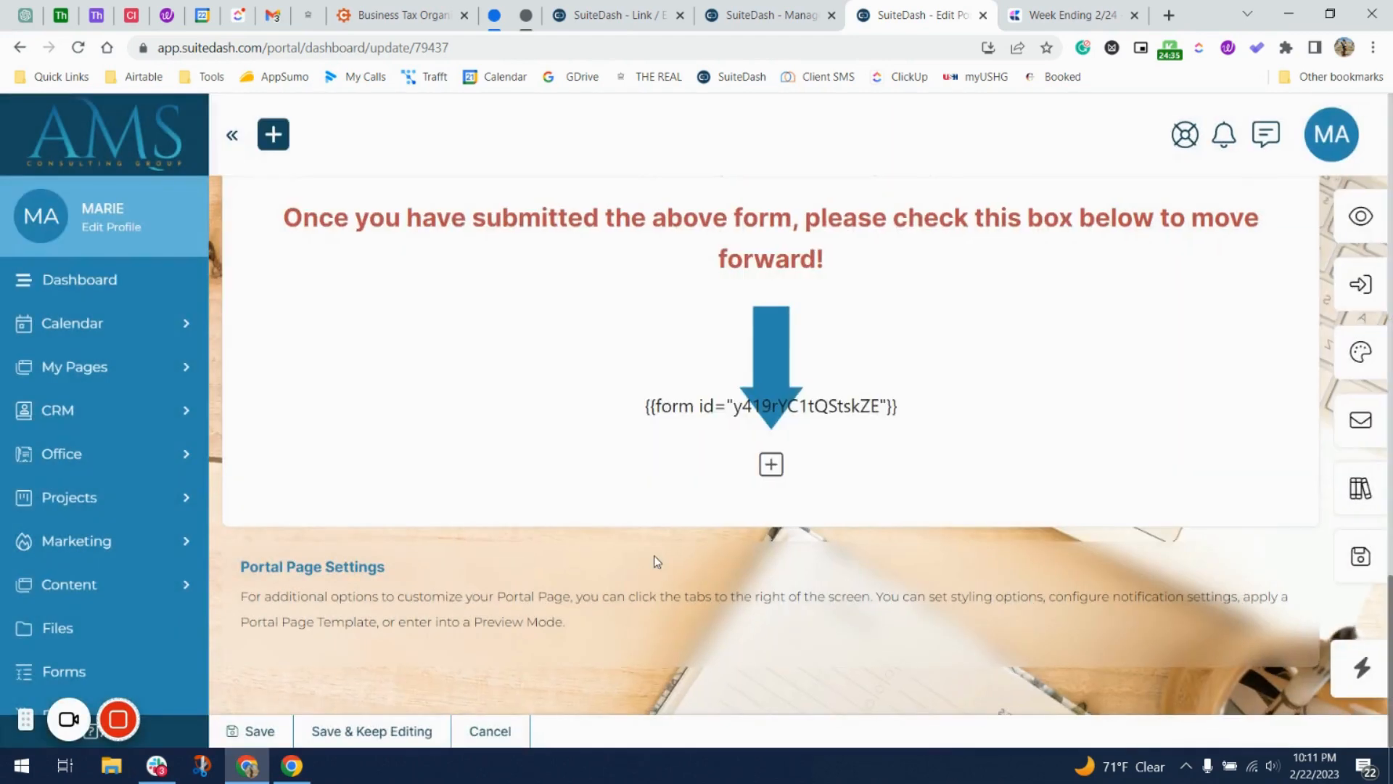
left_click(1358, 555)
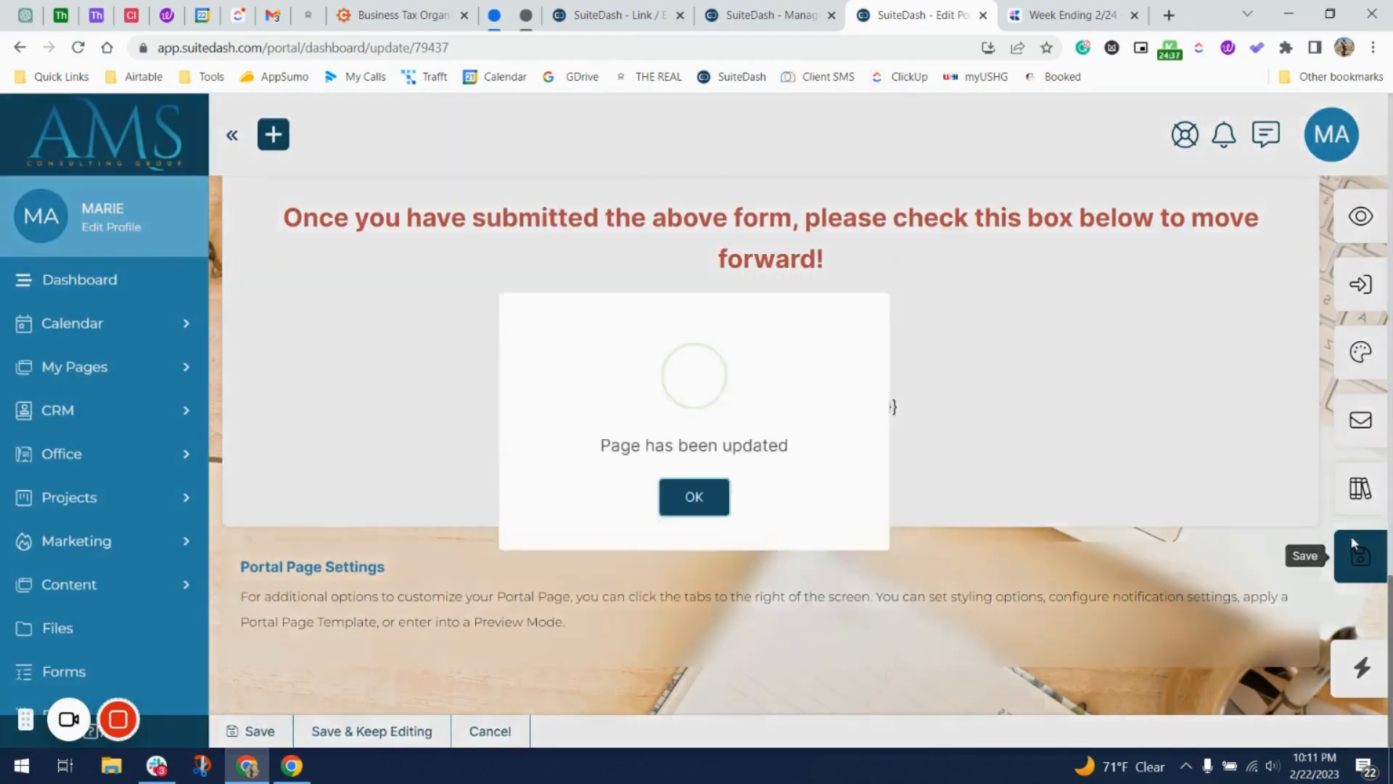
left_click(692, 512)
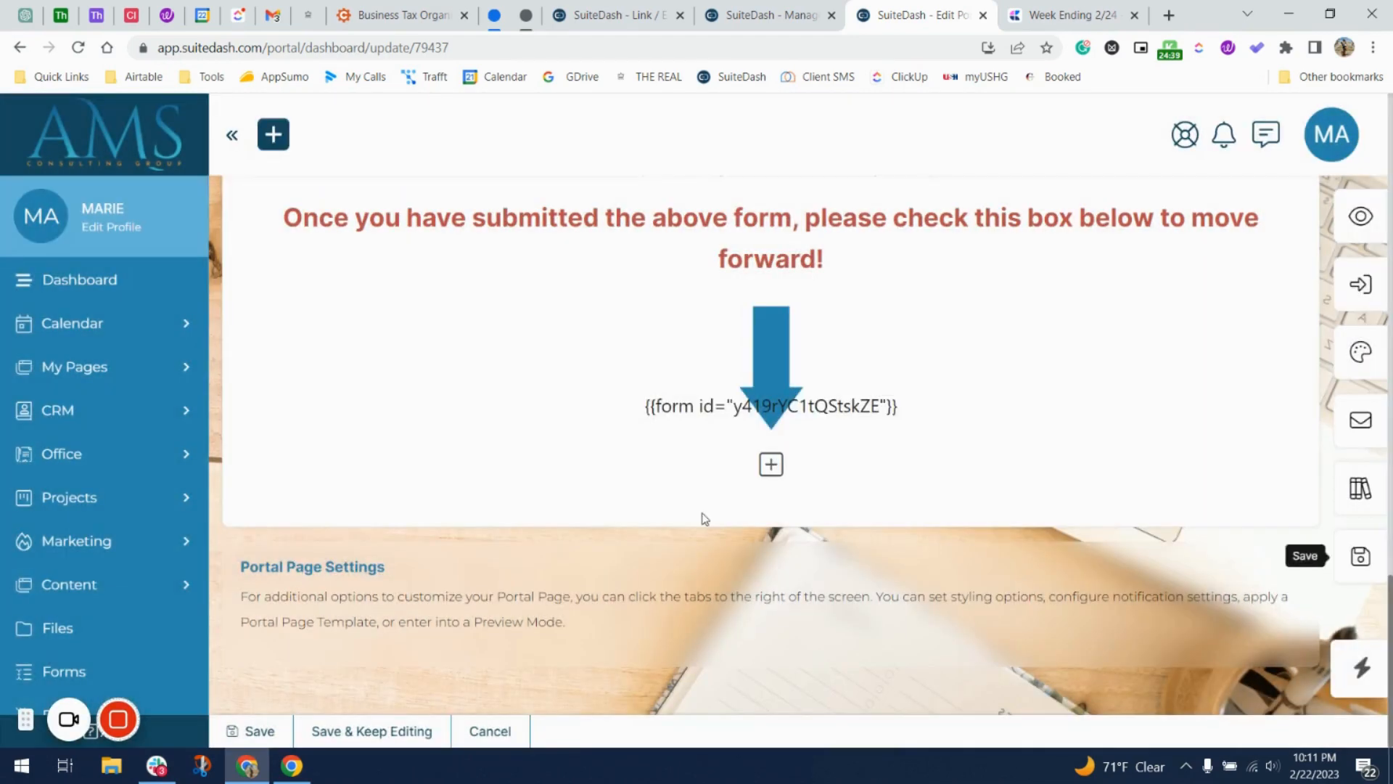
Assign the page as start page for the Step 4 - BTP circle and preview it.
scroll(702, 518, "up", 4)
scroll(702, 518, "down", 2)
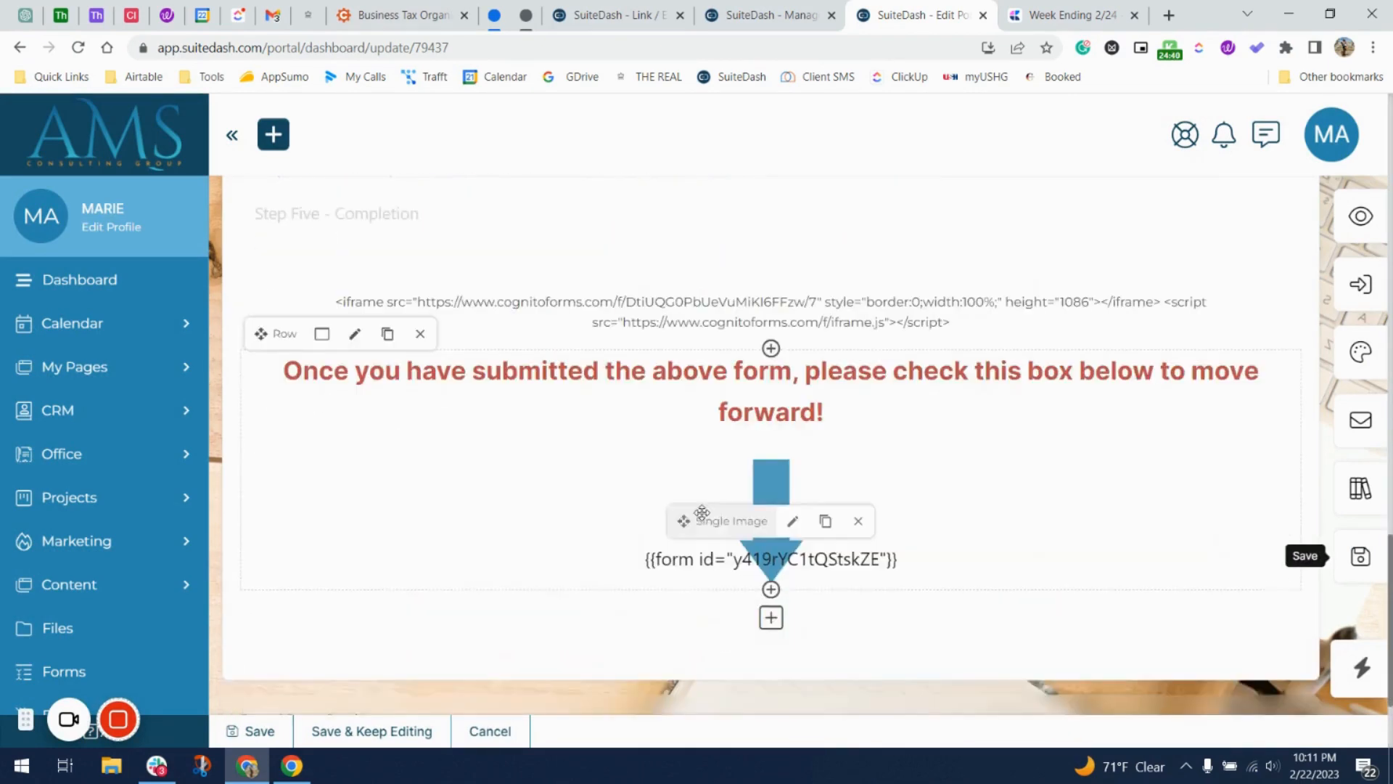
left_click(1367, 298)
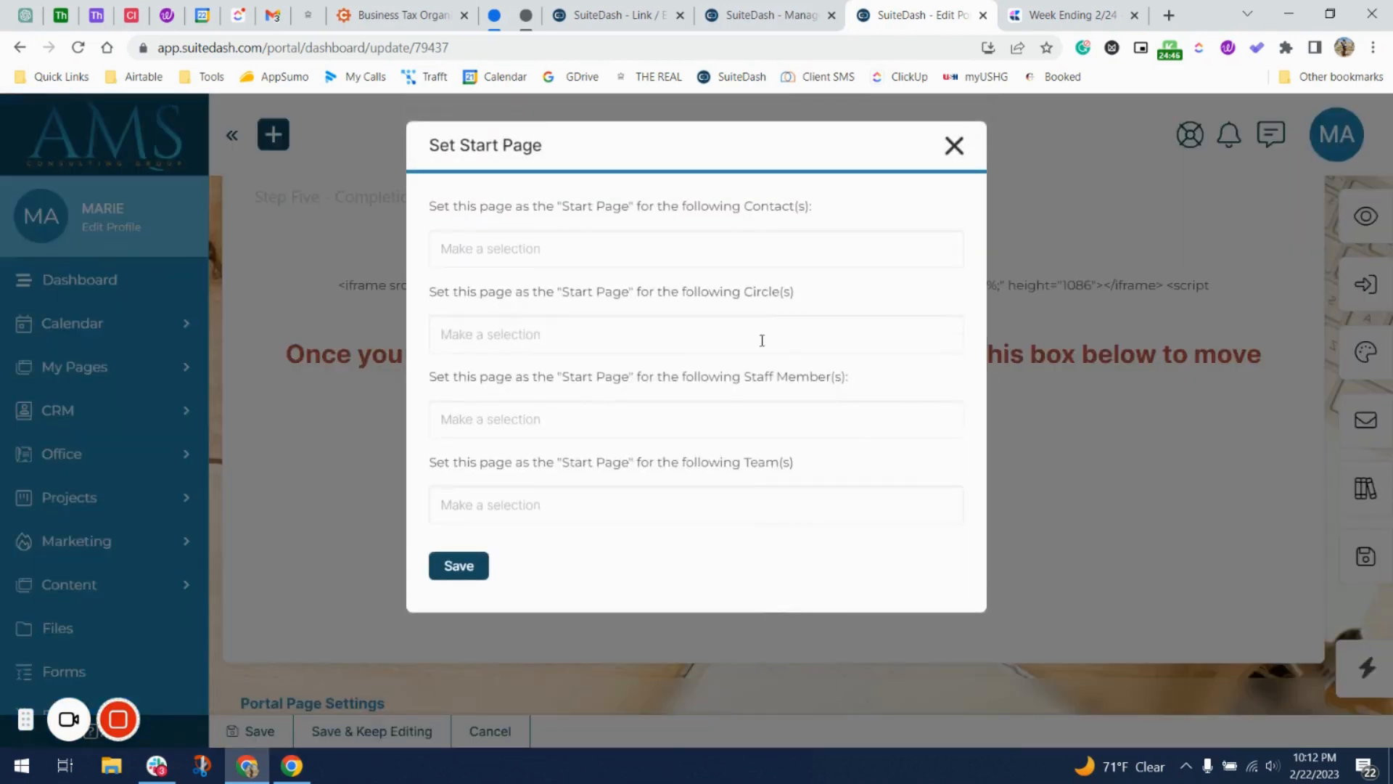
left_click(758, 336)
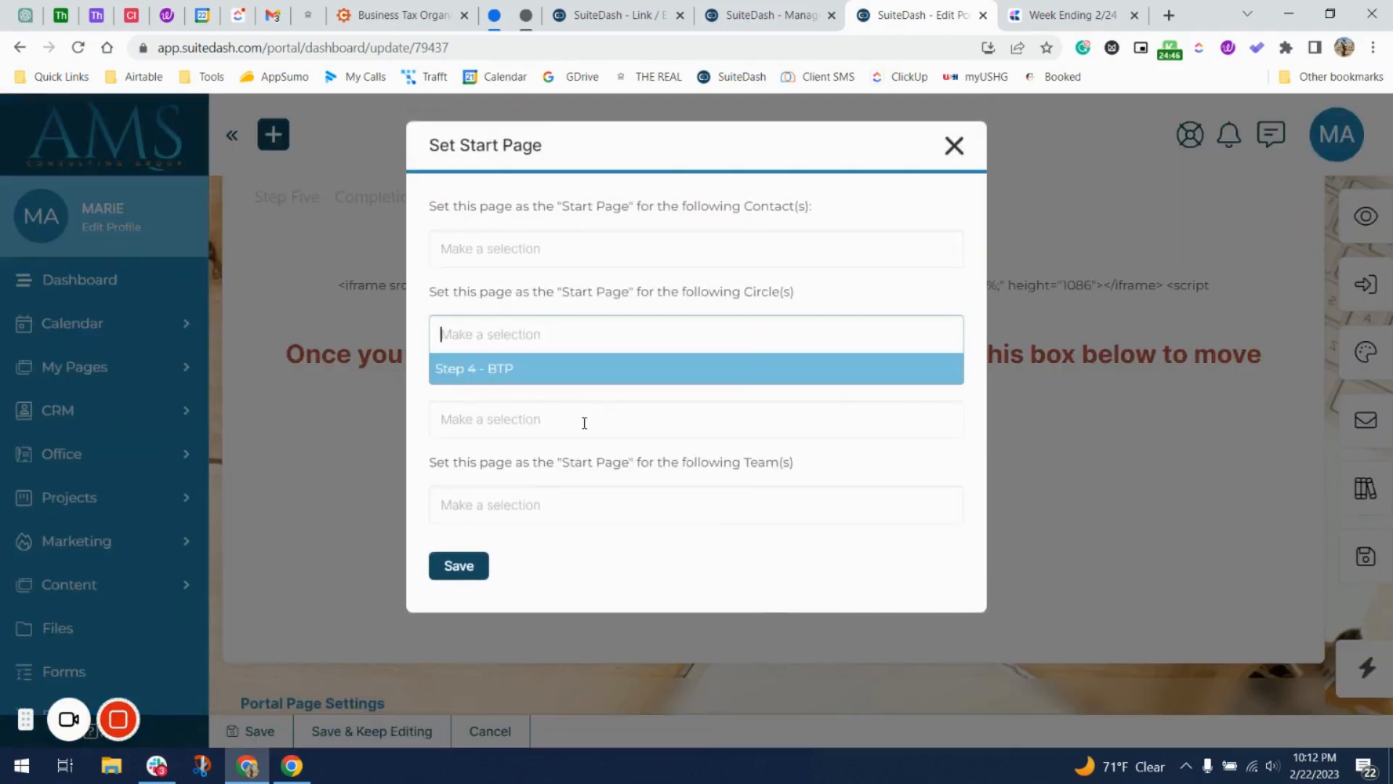
left_click(578, 370)
left_click(473, 568)
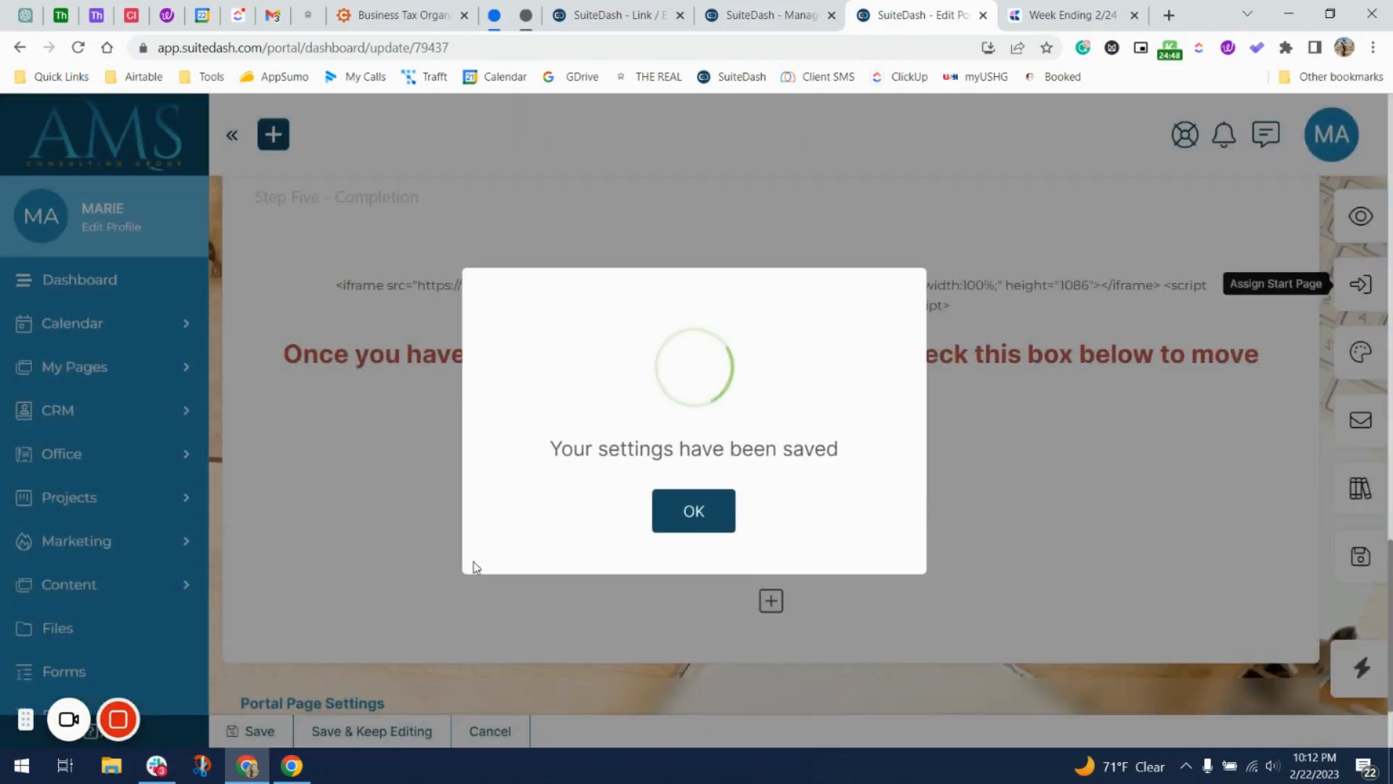
left_click(690, 529)
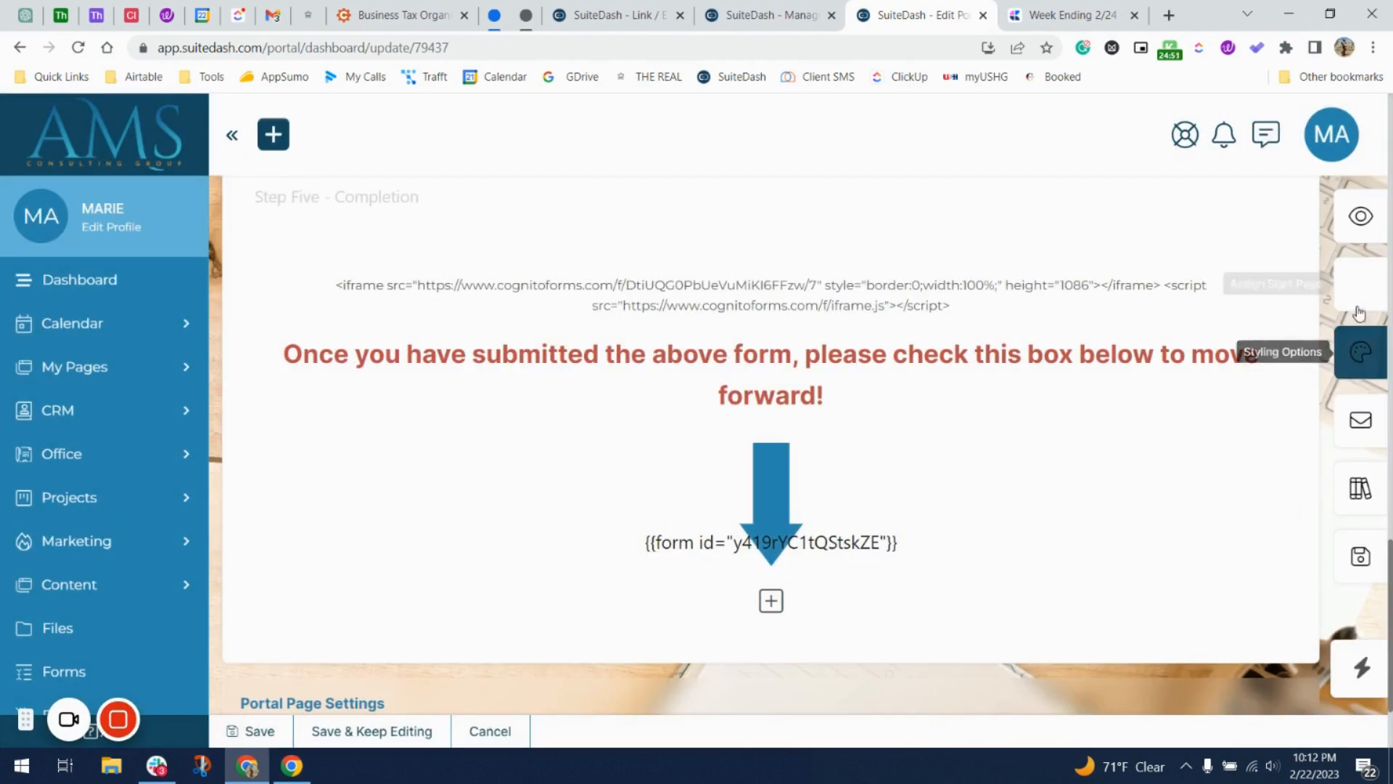
left_click(1371, 217)
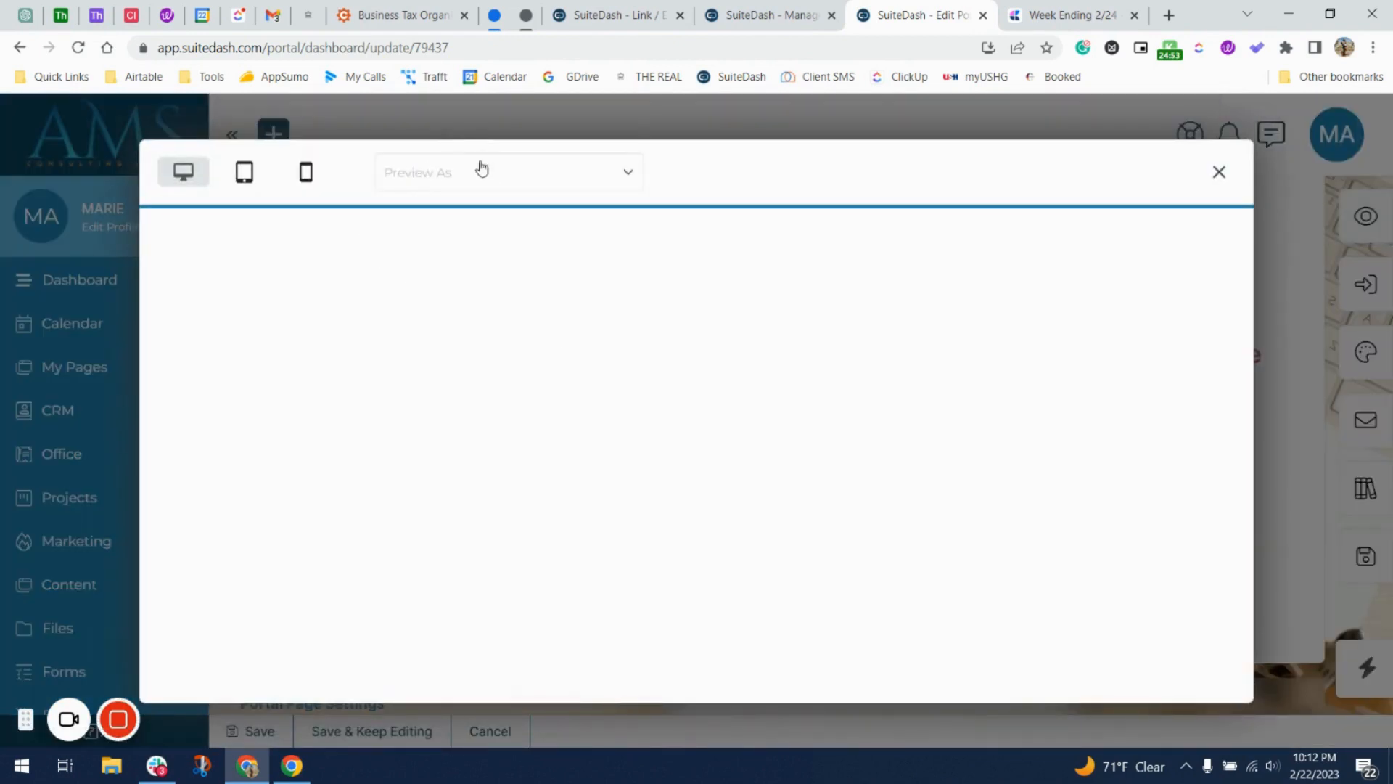
Preview the Step Two portal page as Tester Company, then close the preview and save the page.
left_click(484, 174)
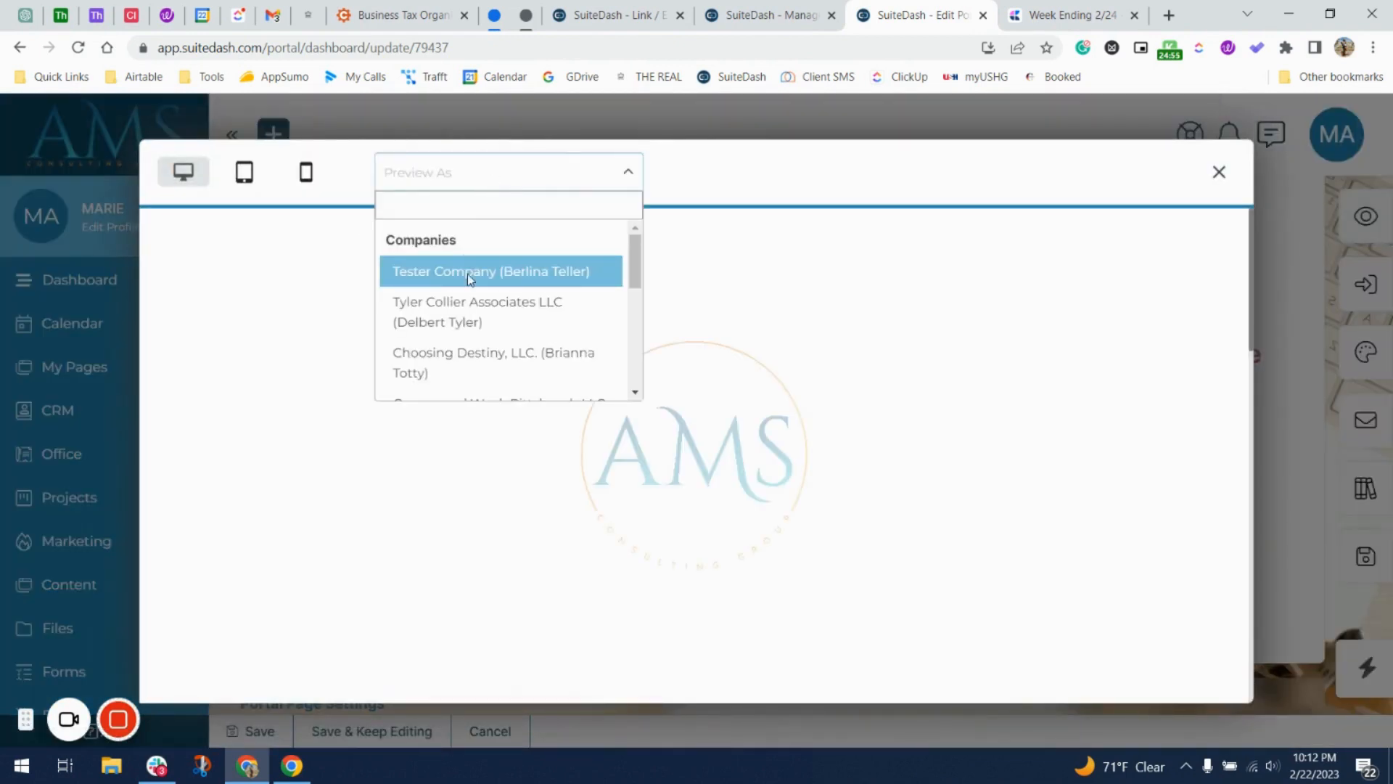
left_click(467, 273)
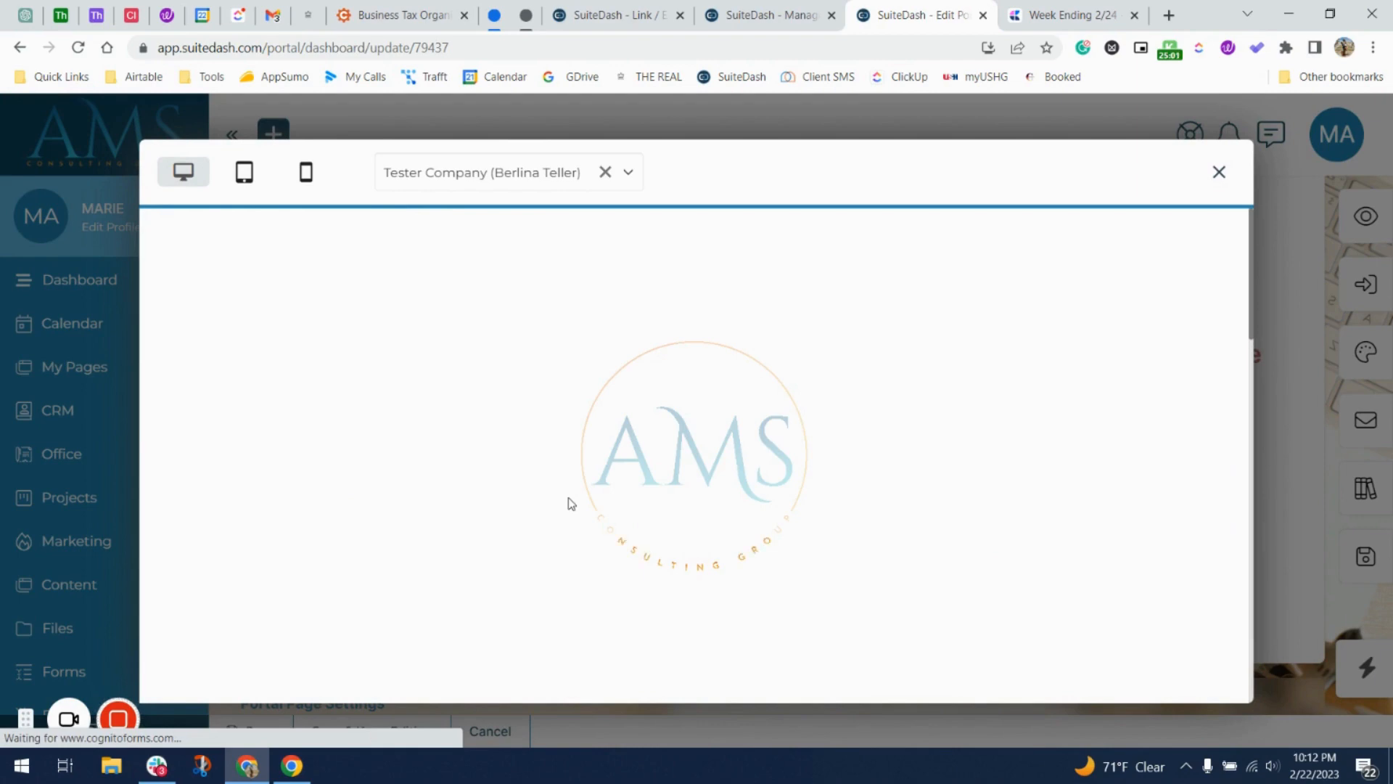
scroll(571, 504, "down", 8)
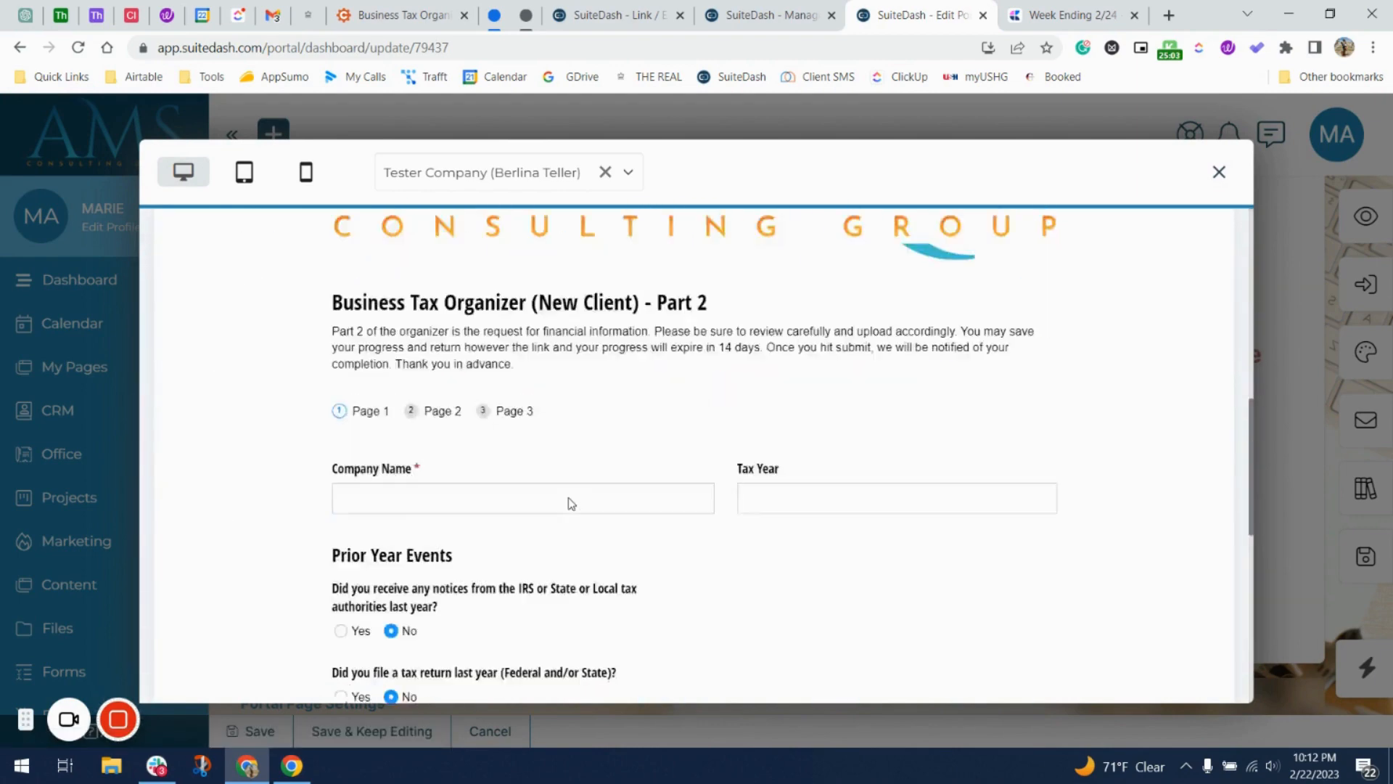
scroll(571, 504, "up", 9)
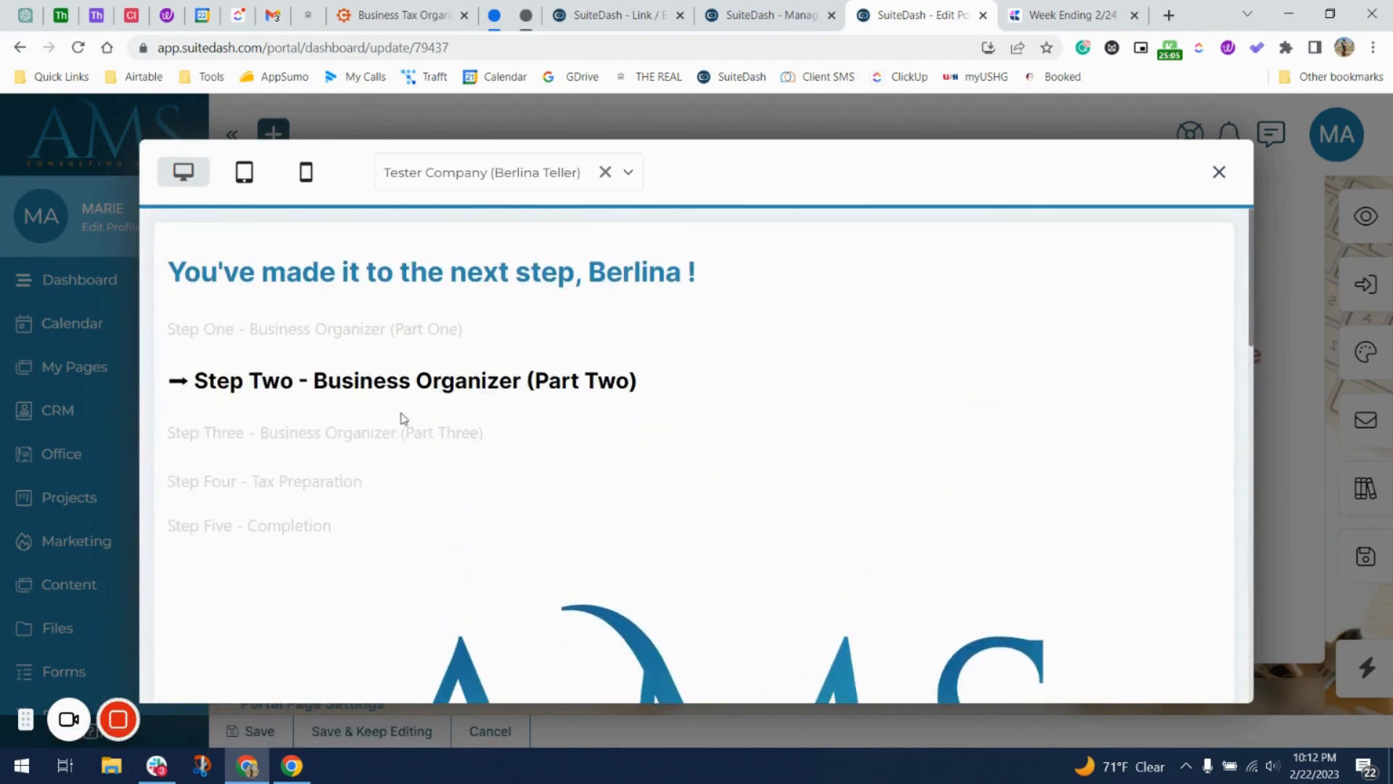
scroll(517, 401, "down", 15)
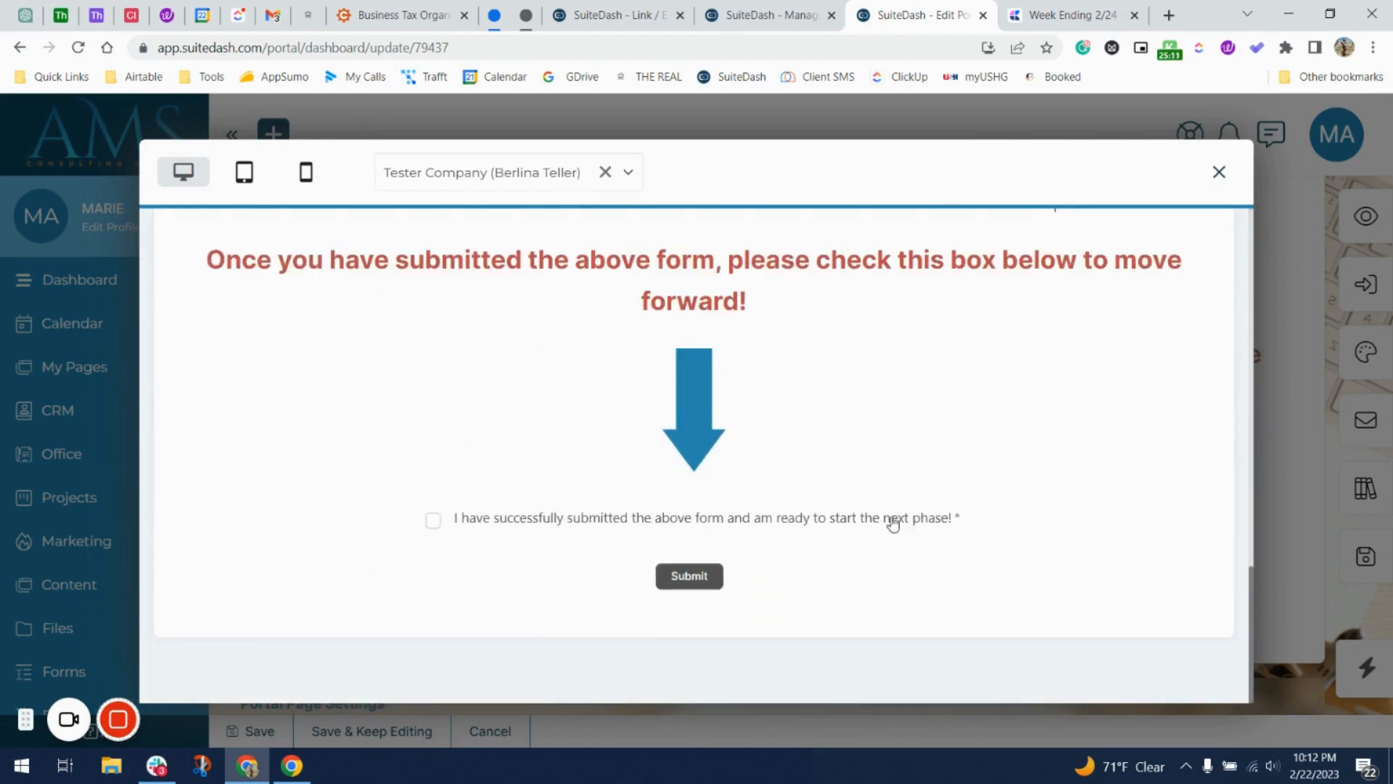
left_click(1220, 173)
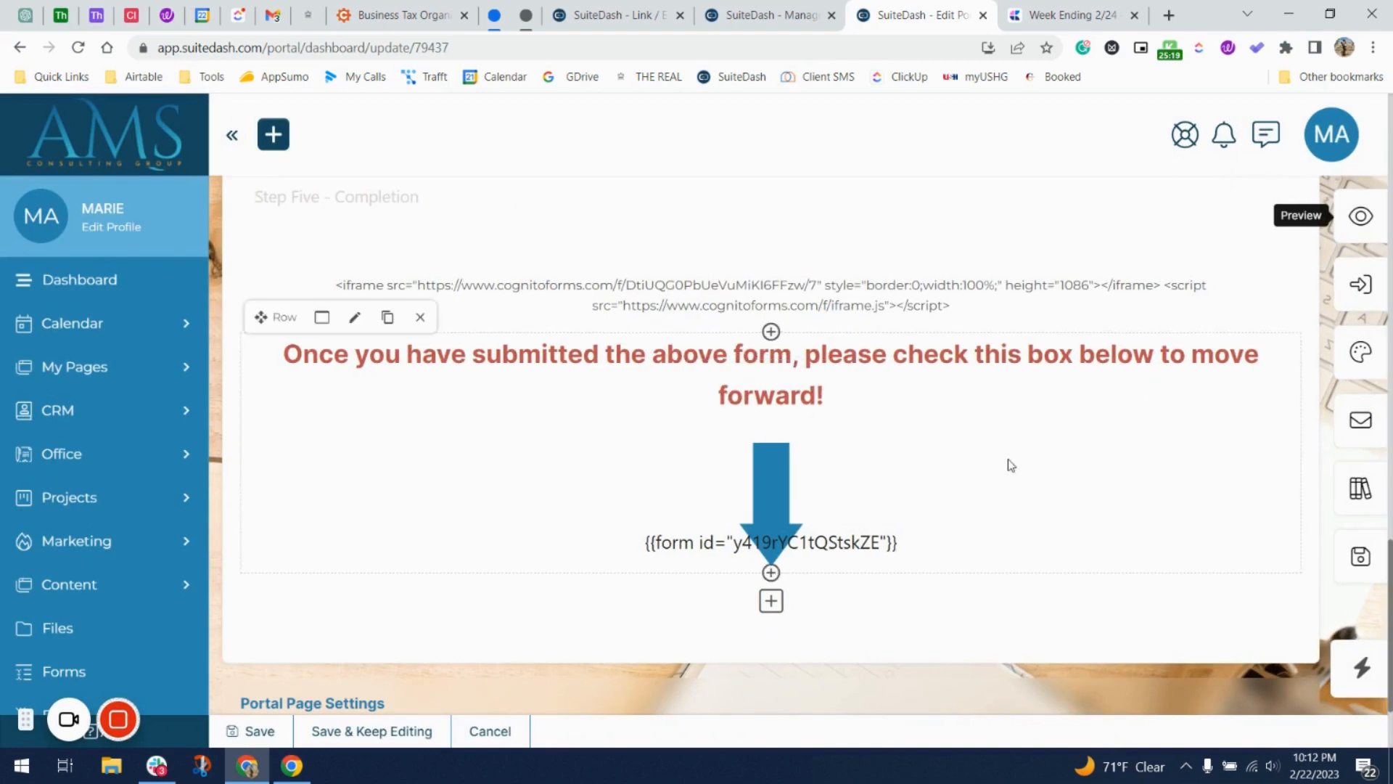
left_click(262, 732)
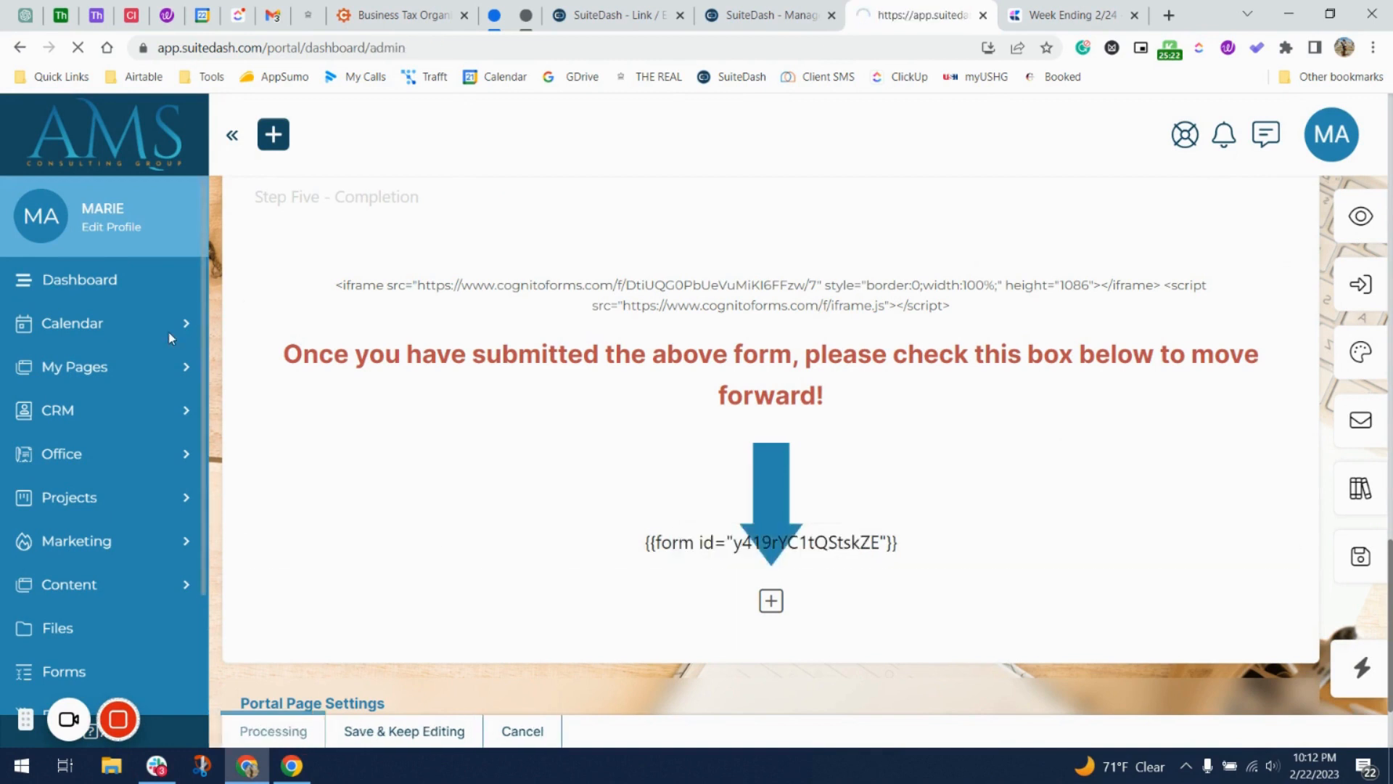